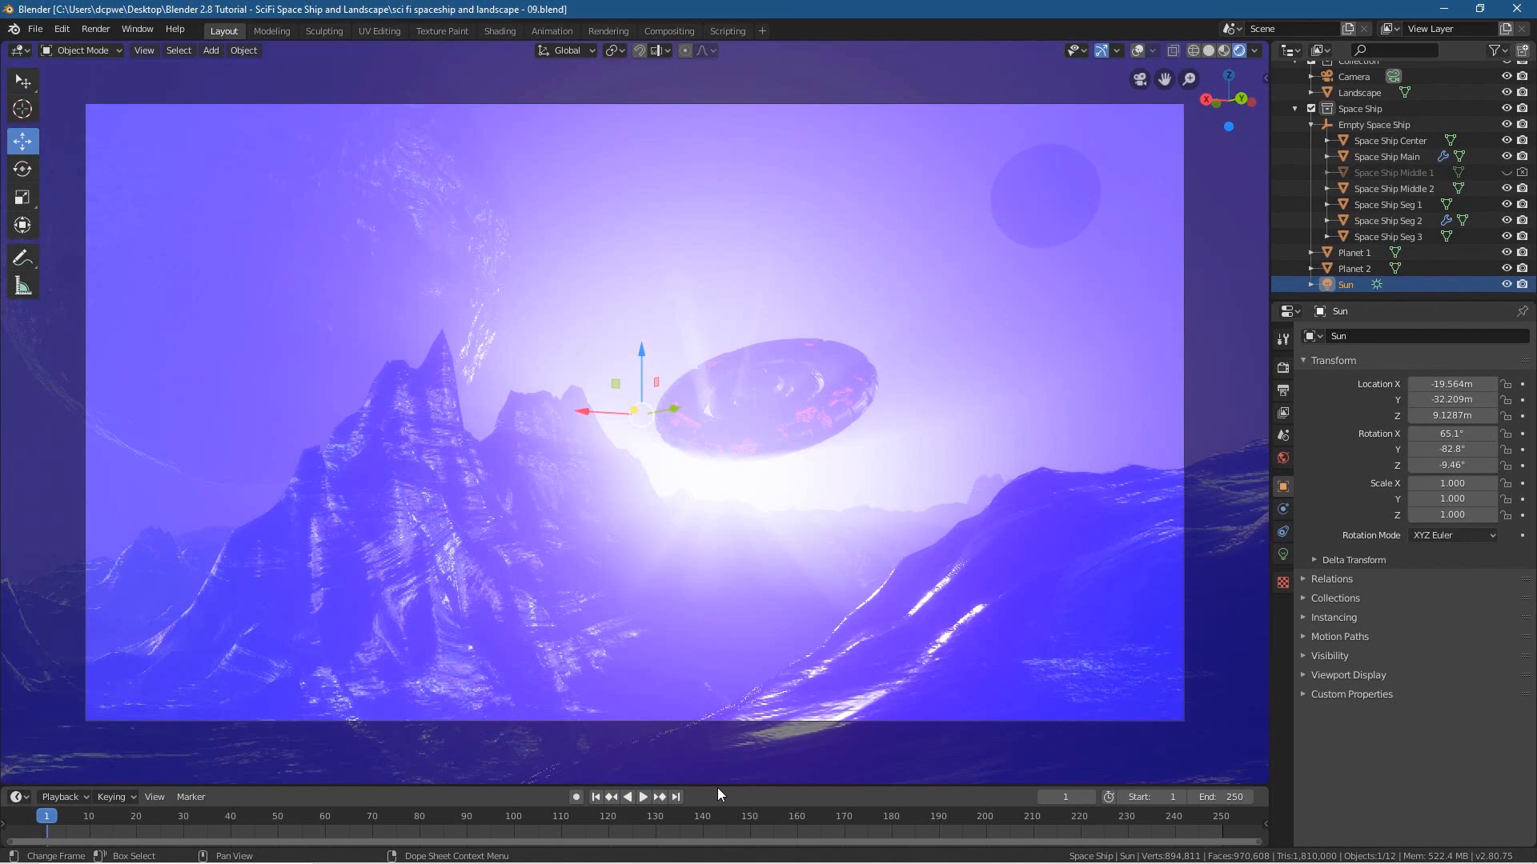
# - Set the animation's end frame to 300
pyautogui.click(1225, 798)
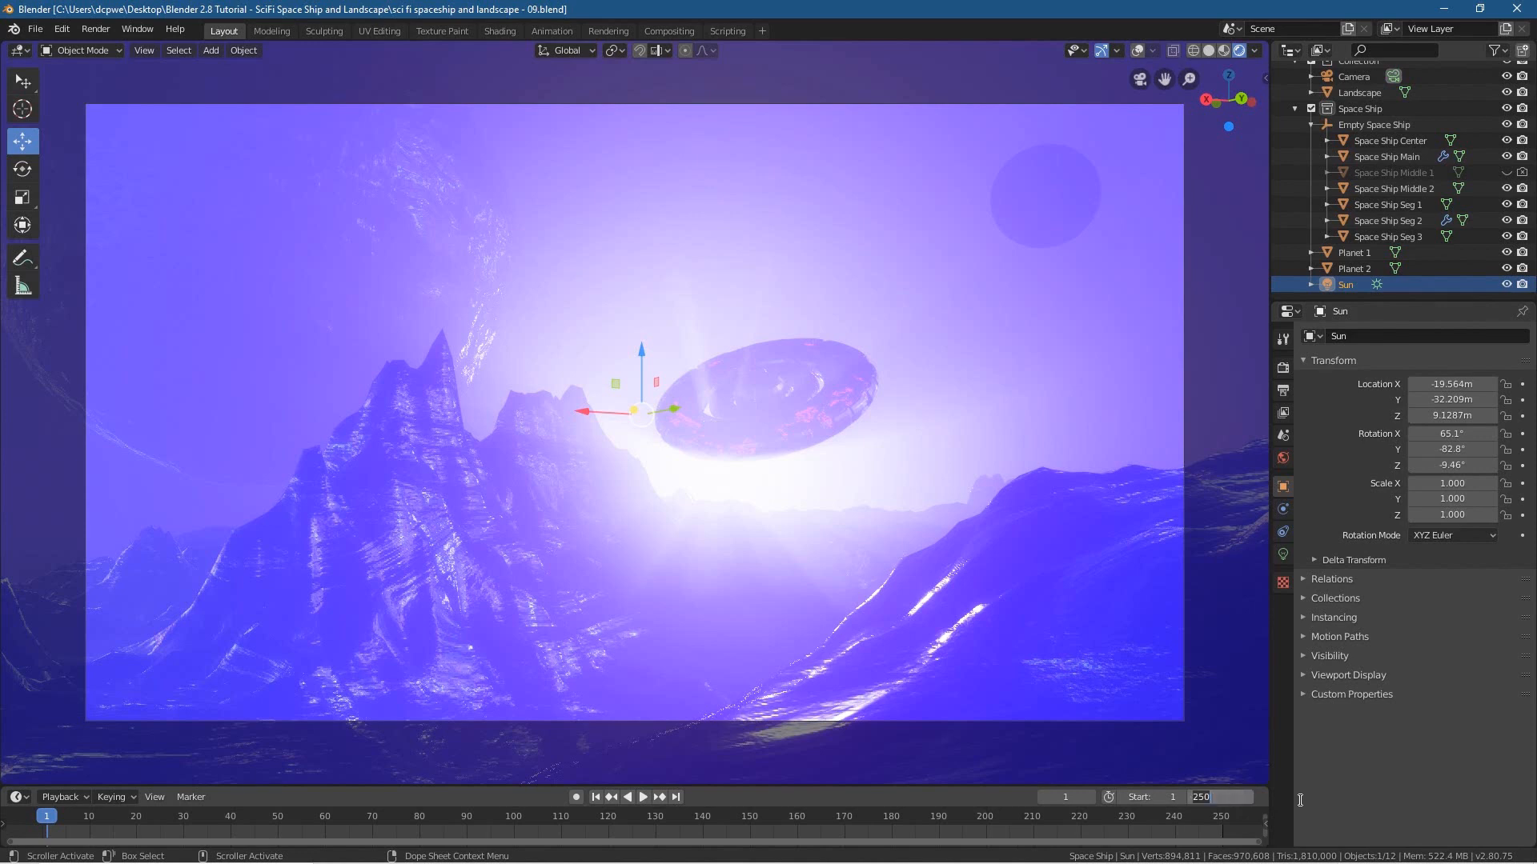
pyautogui.write('300')
pyautogui.press('Return')
pyautogui.scroll(-4, 928, 834)
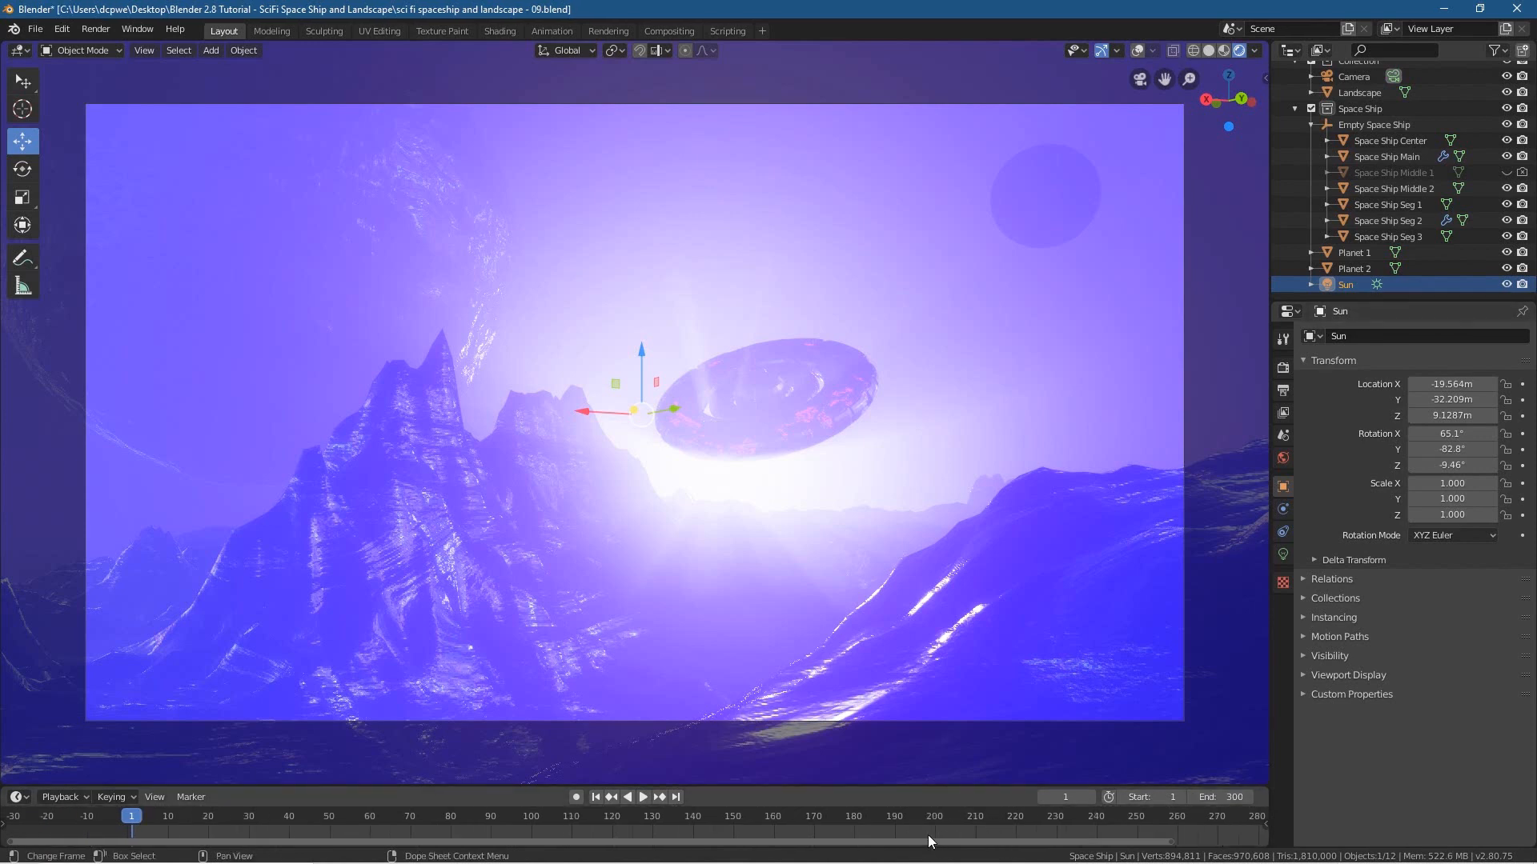
pyautogui.moveTo(928, 834); pyautogui.dragTo(871, 828, button='middle')
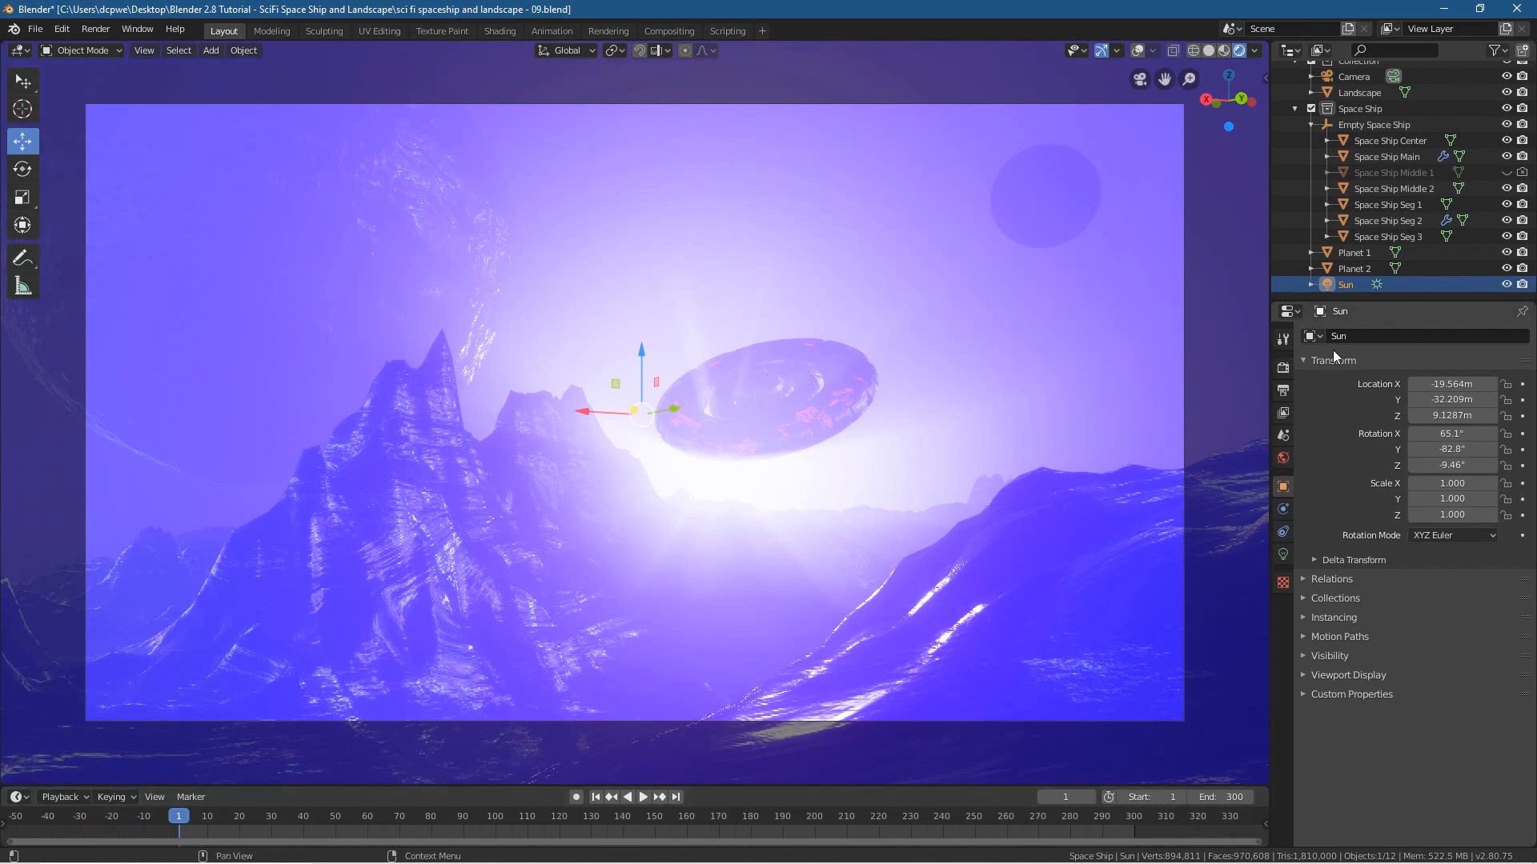
# - Set the scene's output frame rate to 30 fps
pyautogui.click(1284, 390)
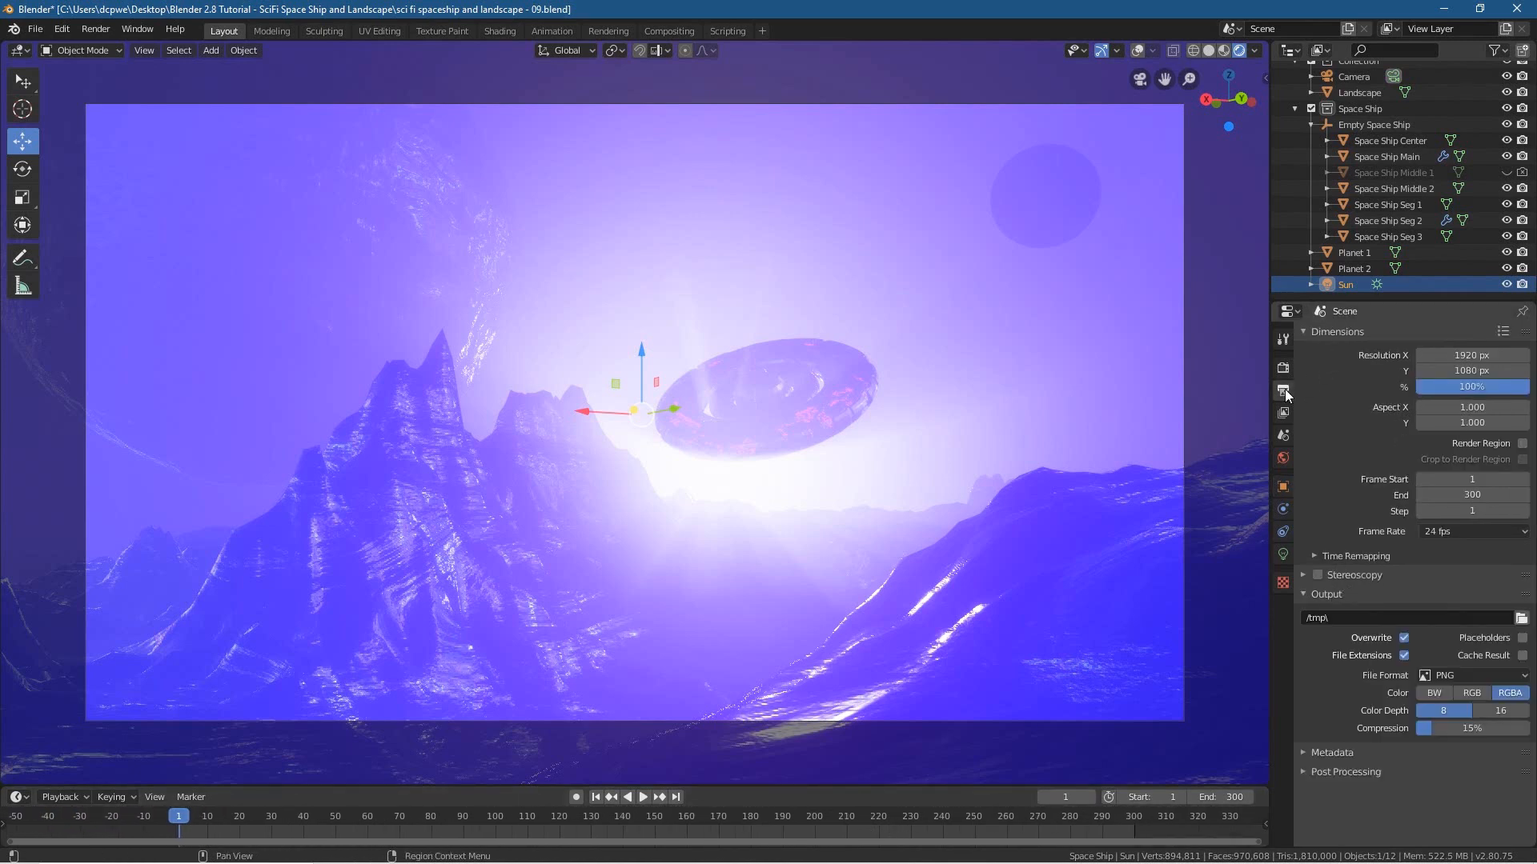
pyautogui.click(1452, 530)
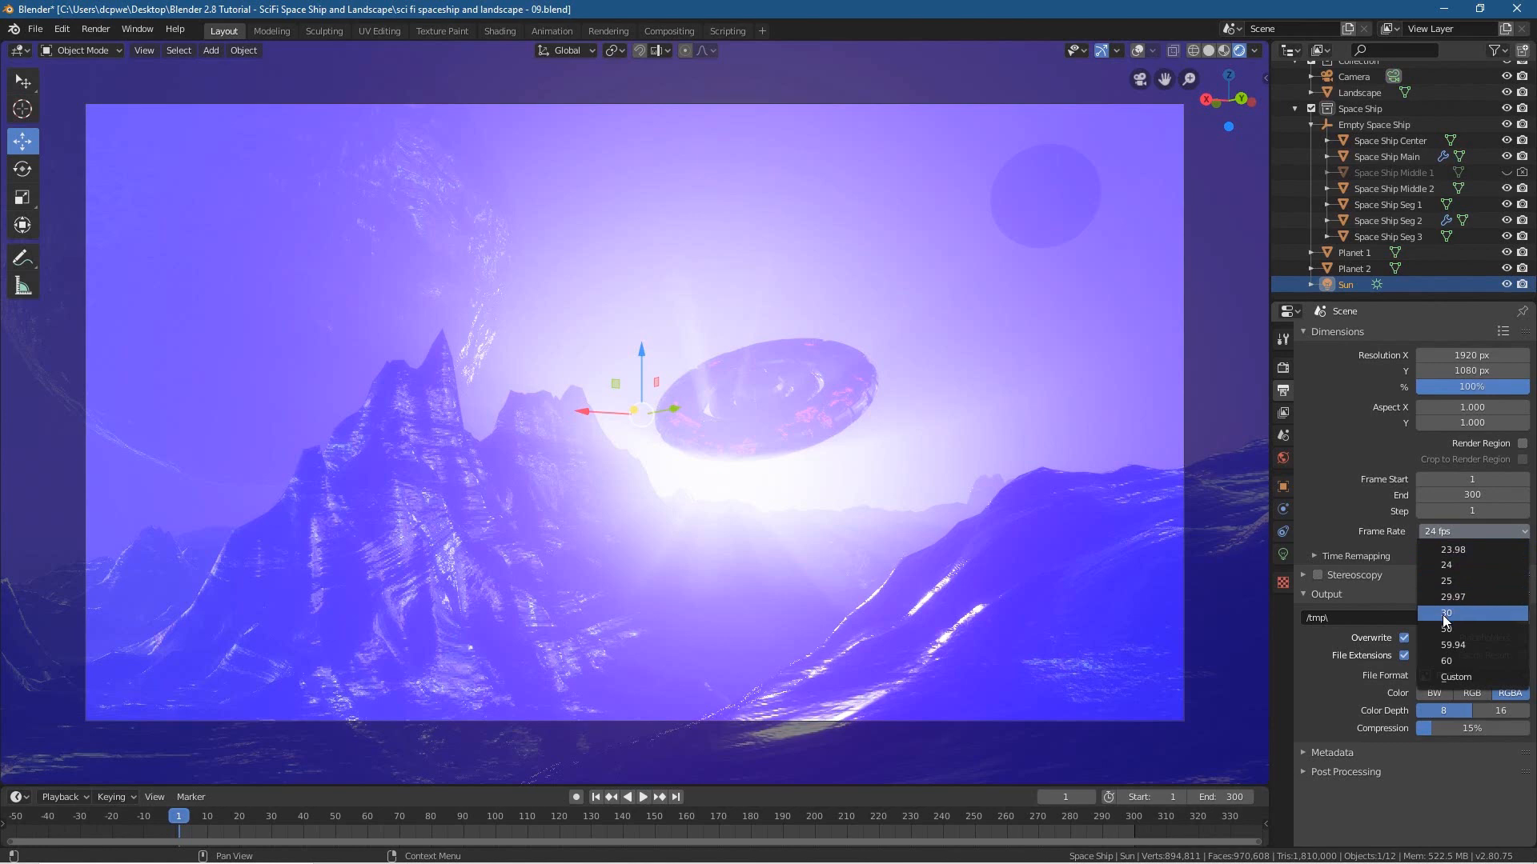
pyautogui.click(1445, 614)
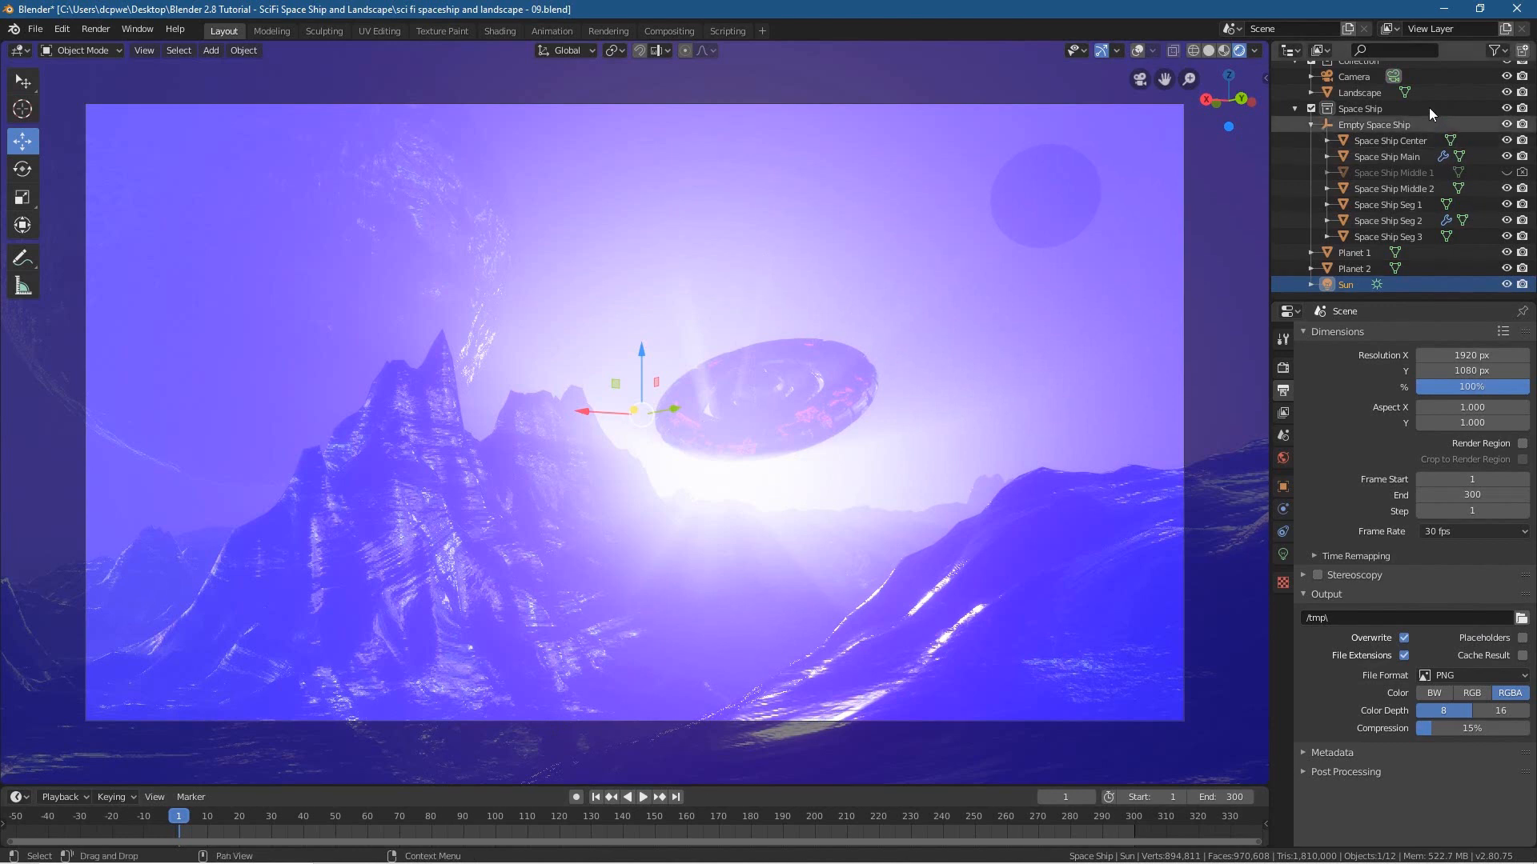
# - Add a second camera to the scene
pyautogui.click(1360, 76)
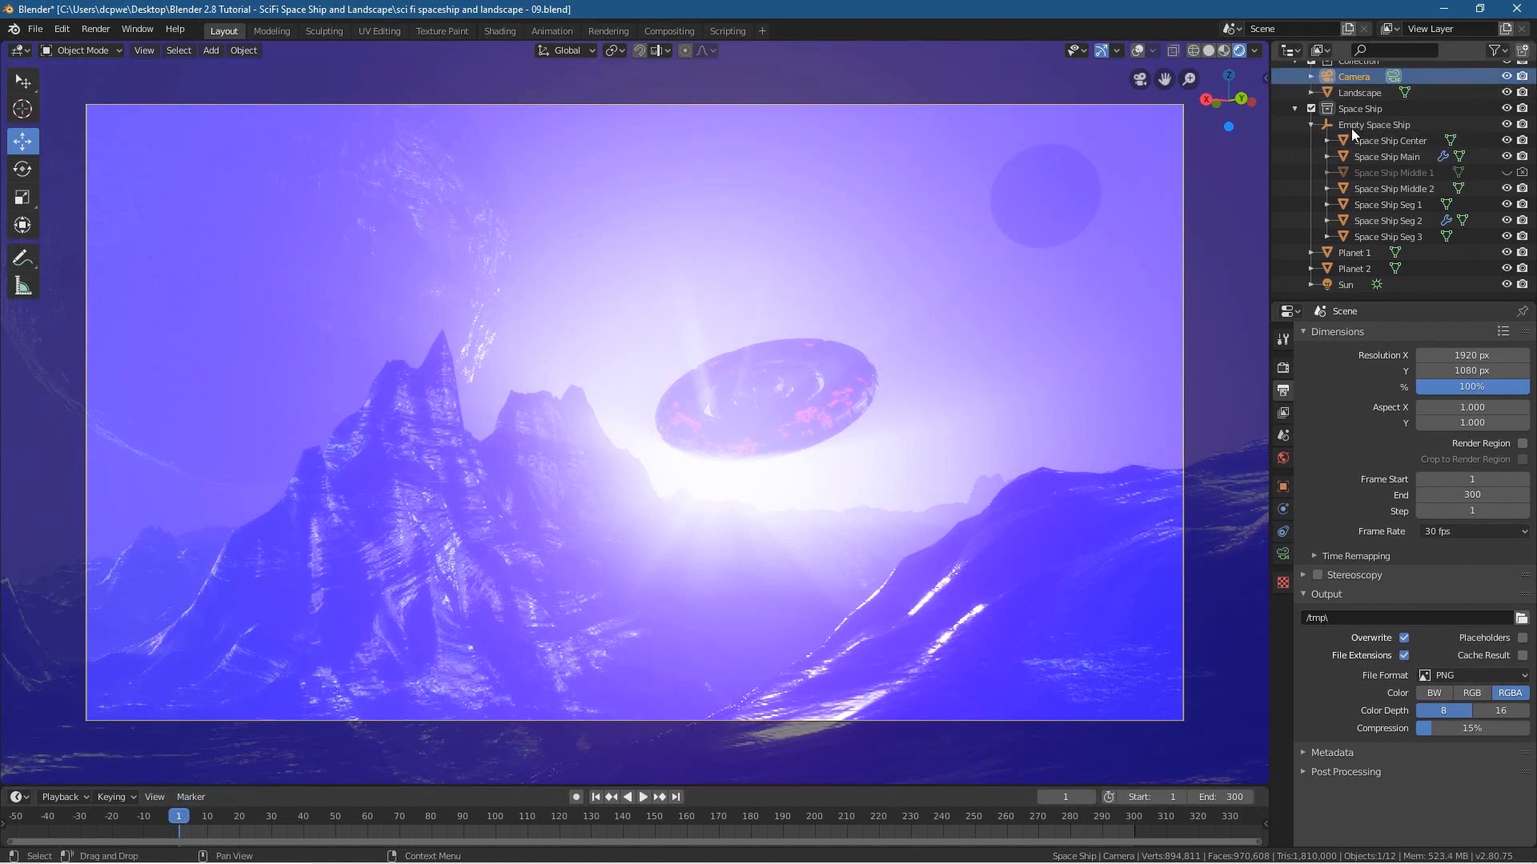
pyautogui.scroll(2, 1350, 105)
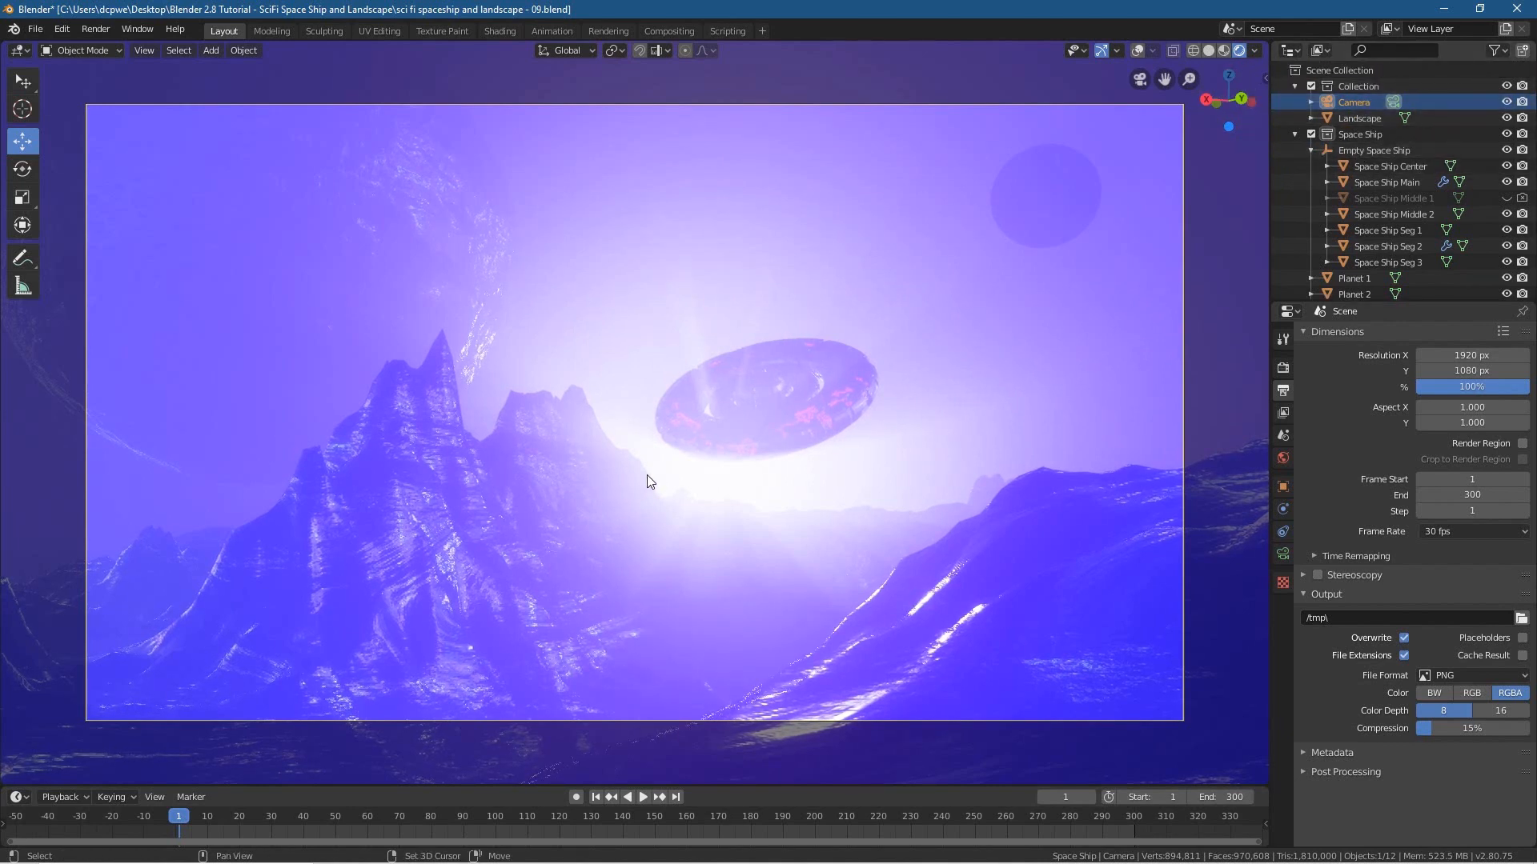
pyautogui.hotkey('shift', 'a')
pyautogui.moveTo(647, 475)
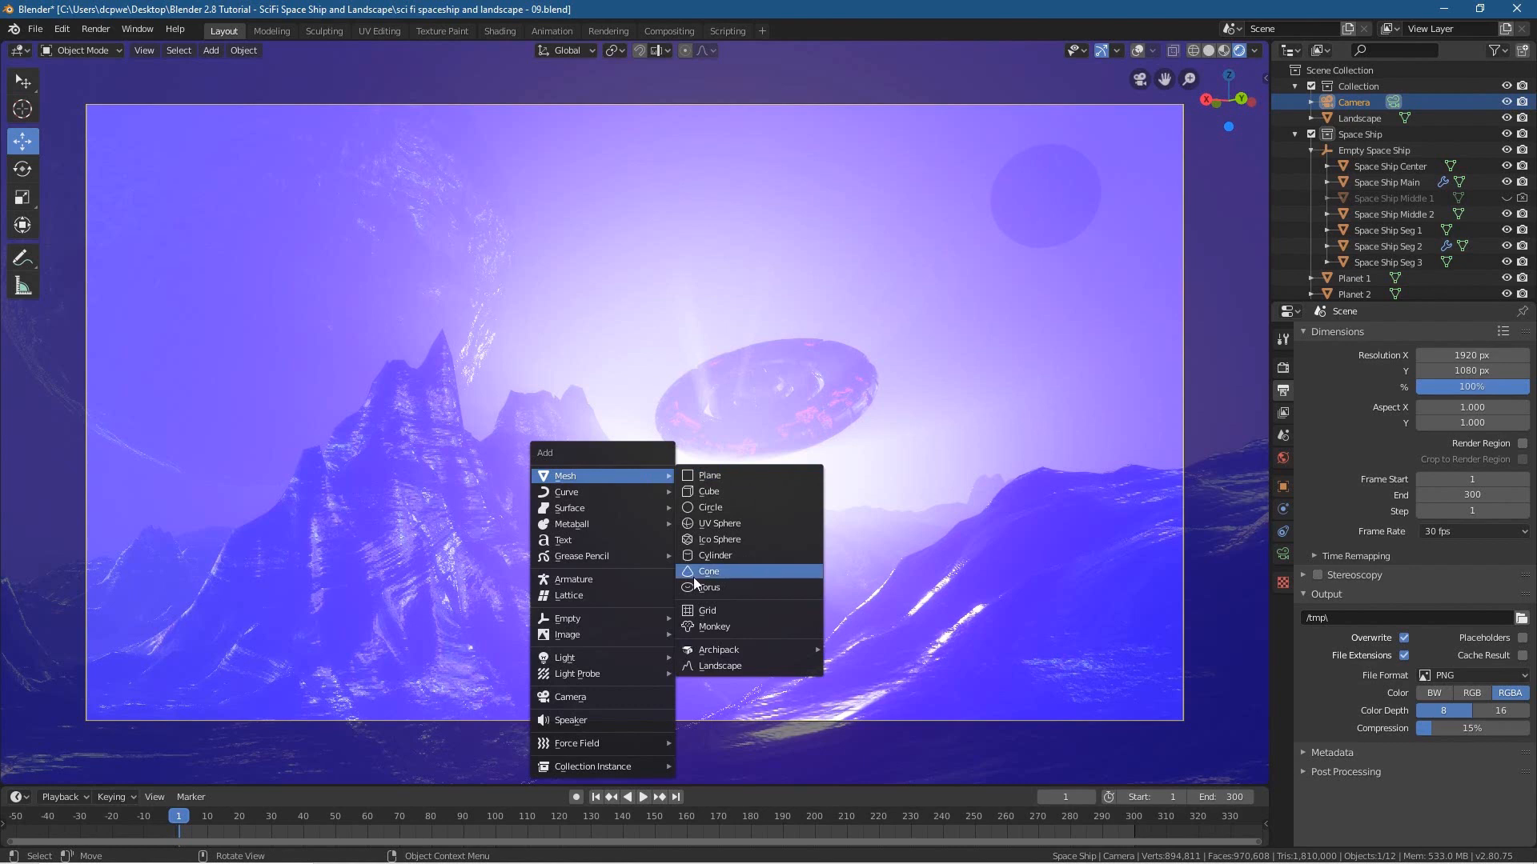
pyautogui.click(586, 698)
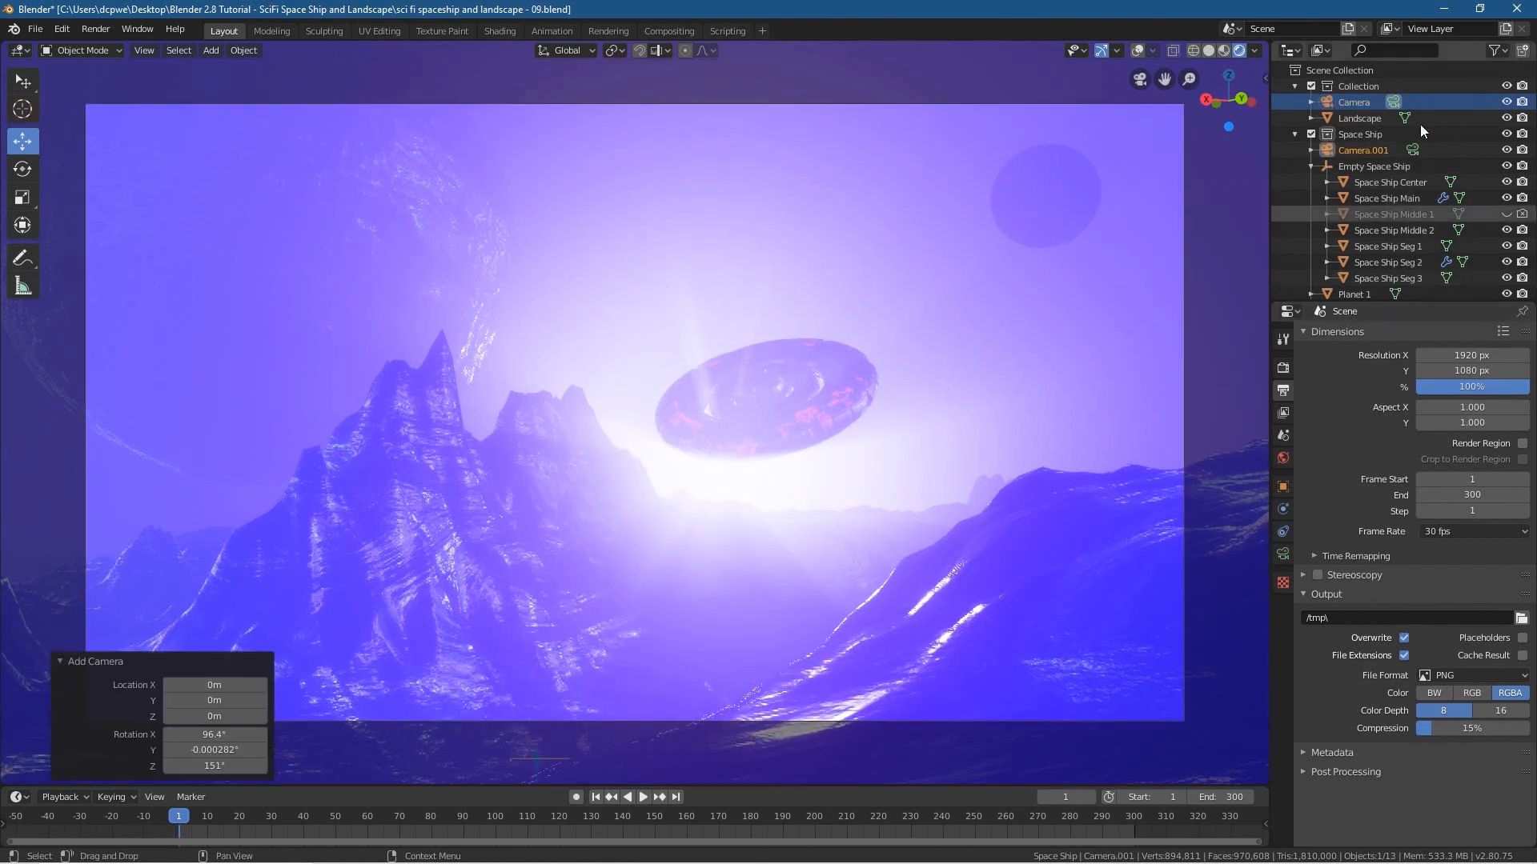
# - Rename the original camera to "Camera End"
pyautogui.click(1352, 103)
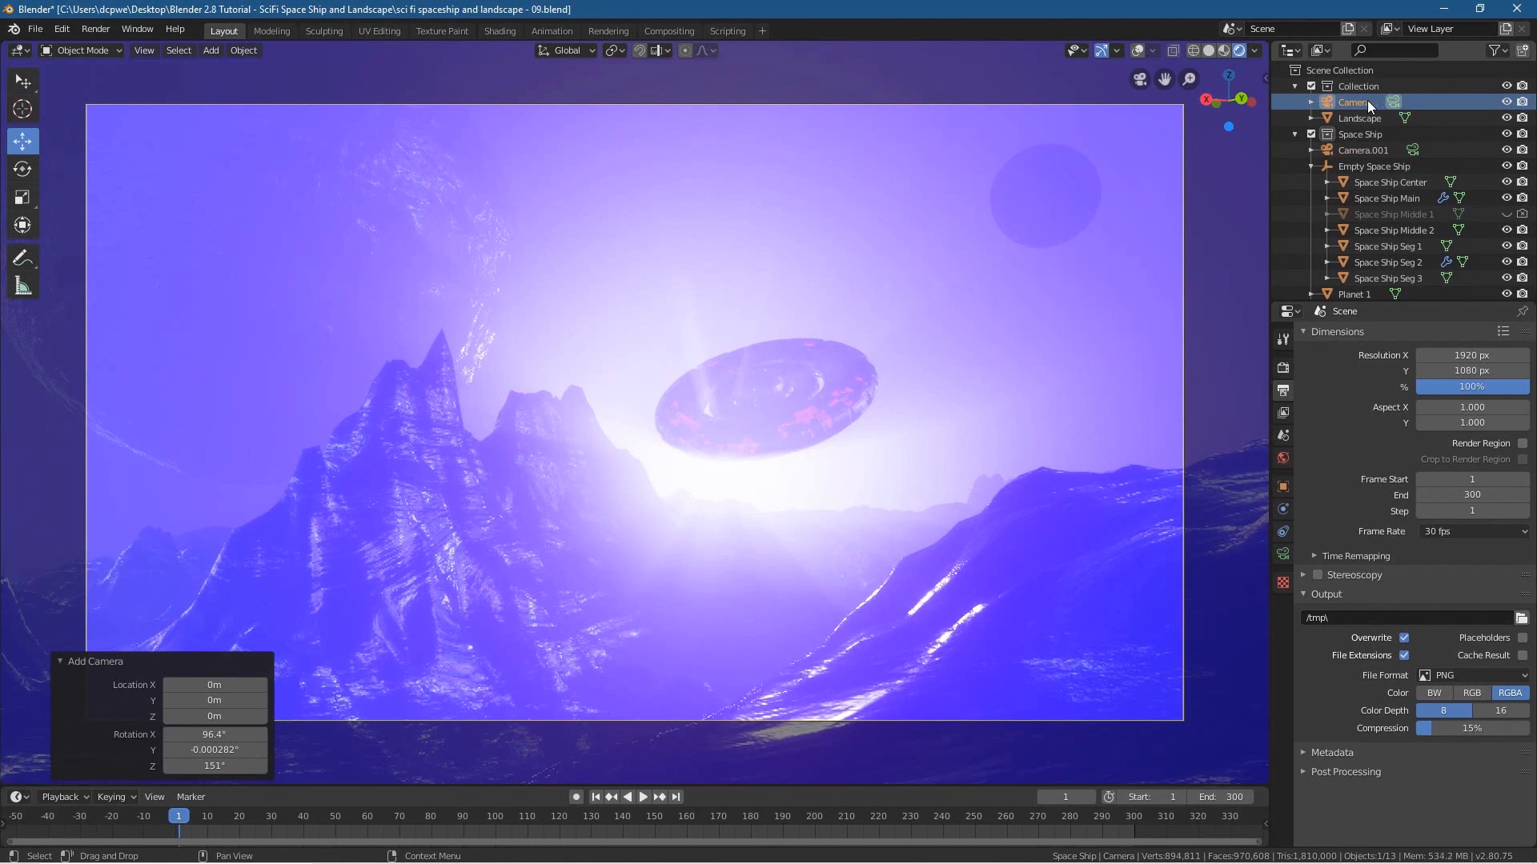
pyautogui.doubleClick(1366, 100)
pyautogui.write('End')
pyautogui.press('Return')
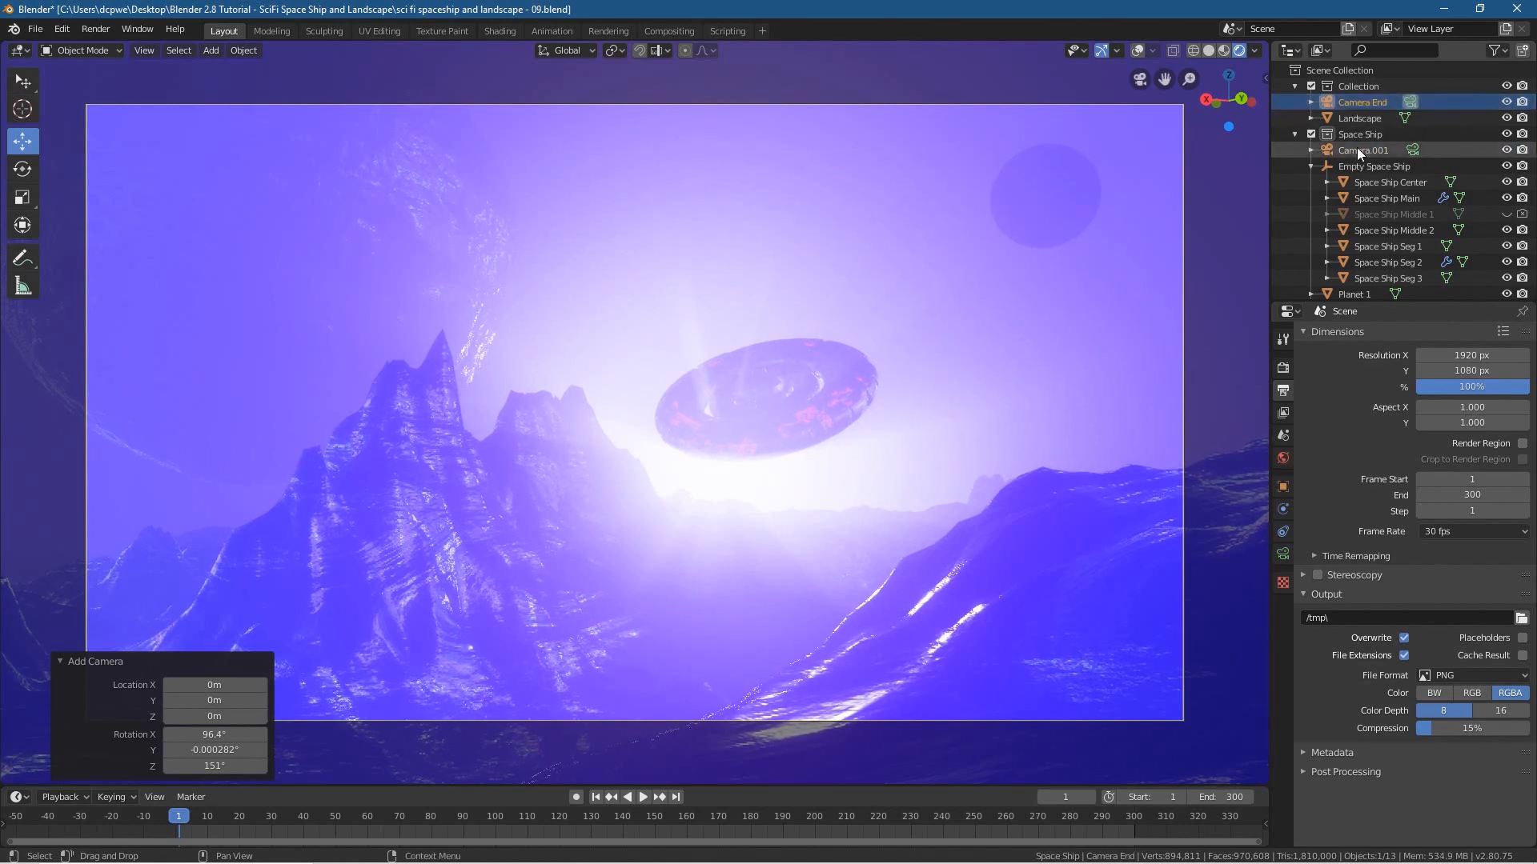
# - Rename the newly added camera to "Camera Start" and move it from the Space Ship collection into Collection
pyautogui.doubleClick(1356, 148)
pyautogui.moveTo(1364, 149); pyautogui.dragTo(1436, 148)
pyautogui.write('Start')
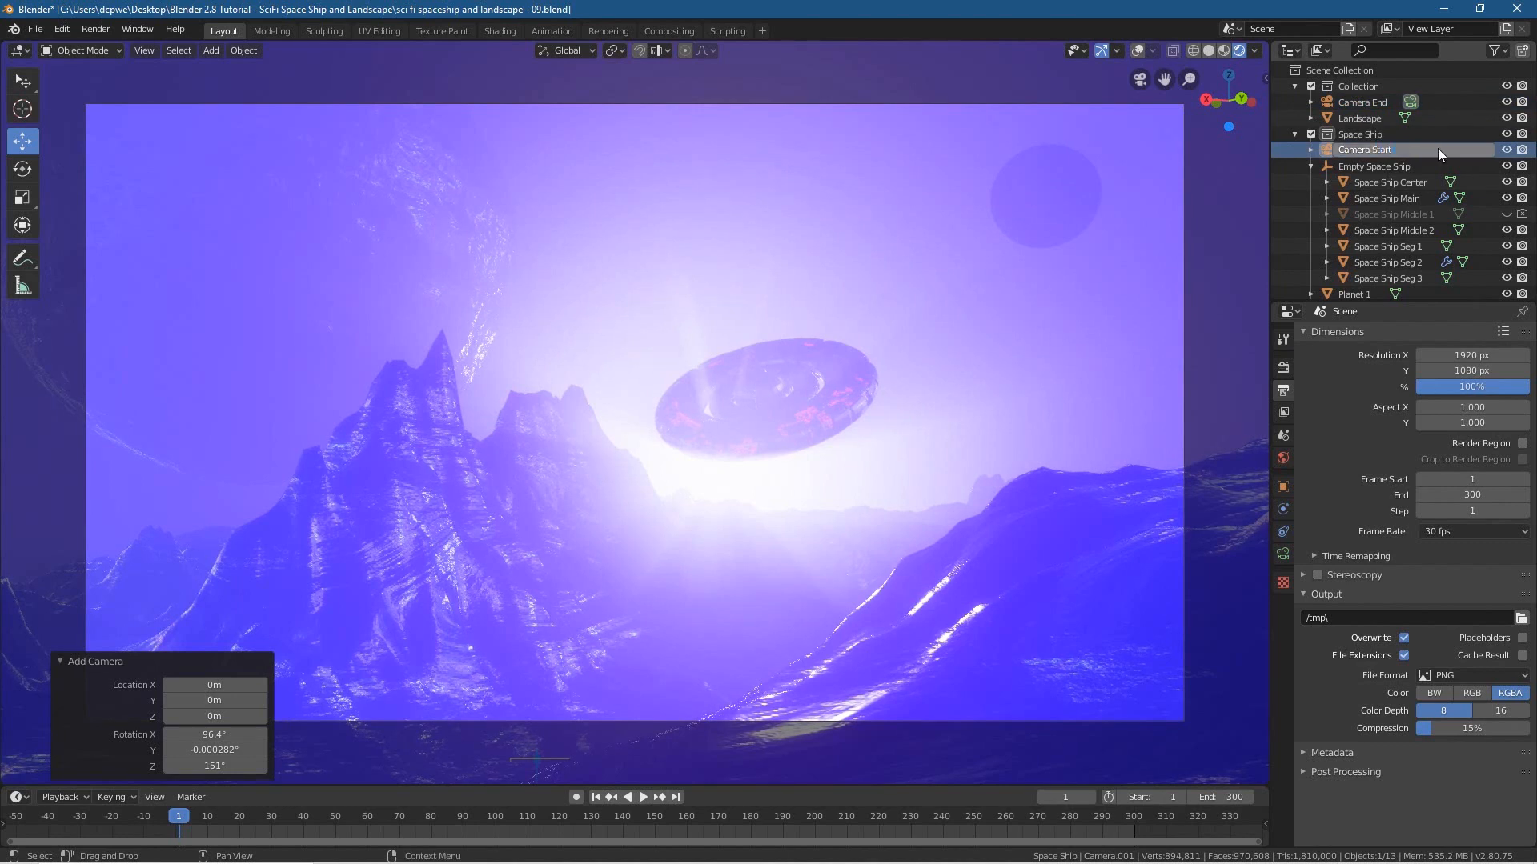
pyautogui.press('Return')
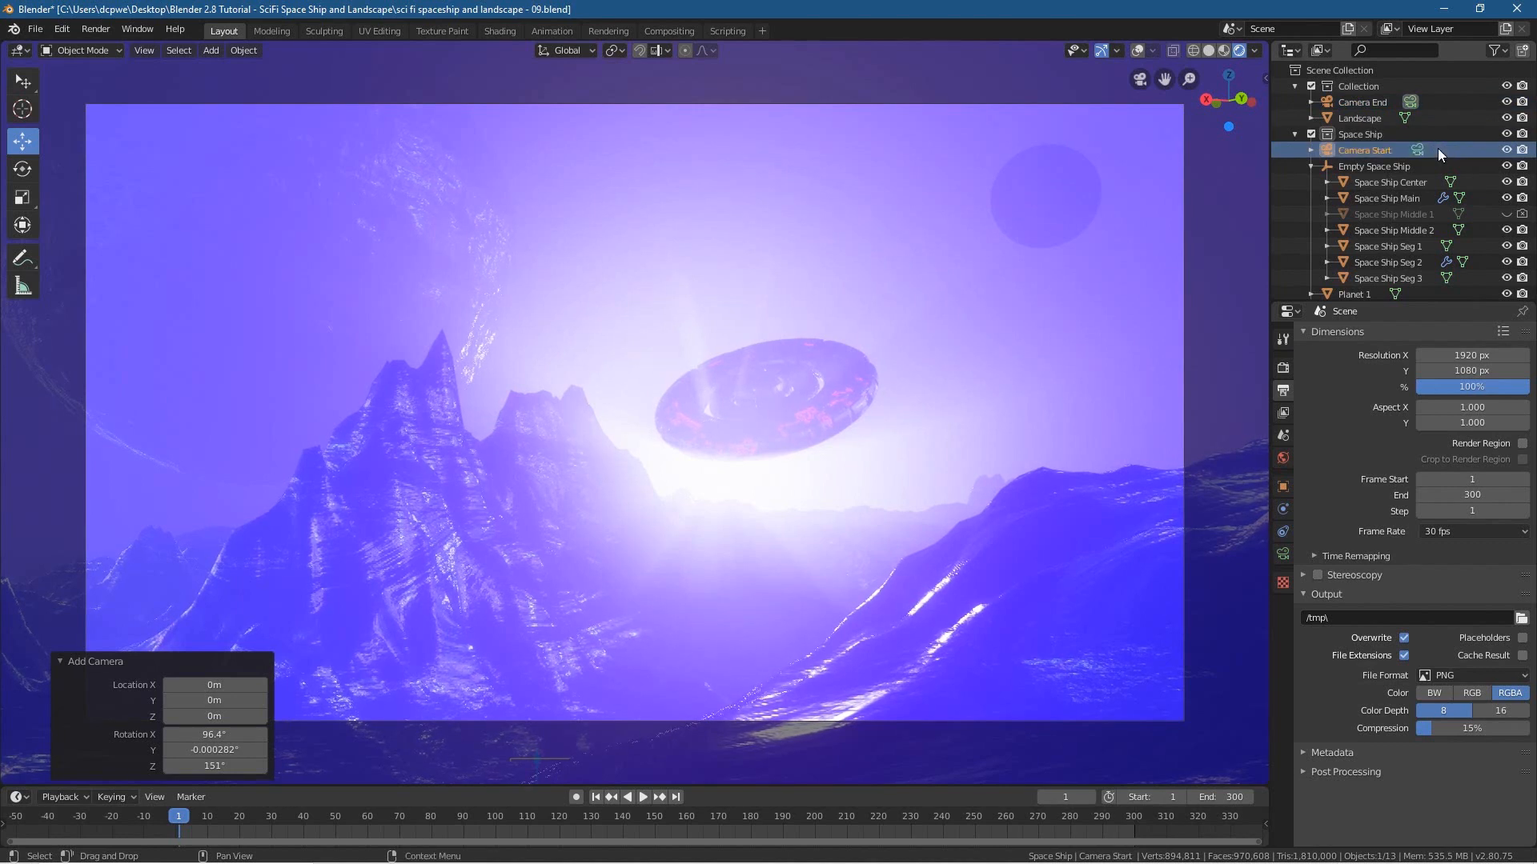
pyautogui.moveTo(1365, 151); pyautogui.dragTo(1378, 89)
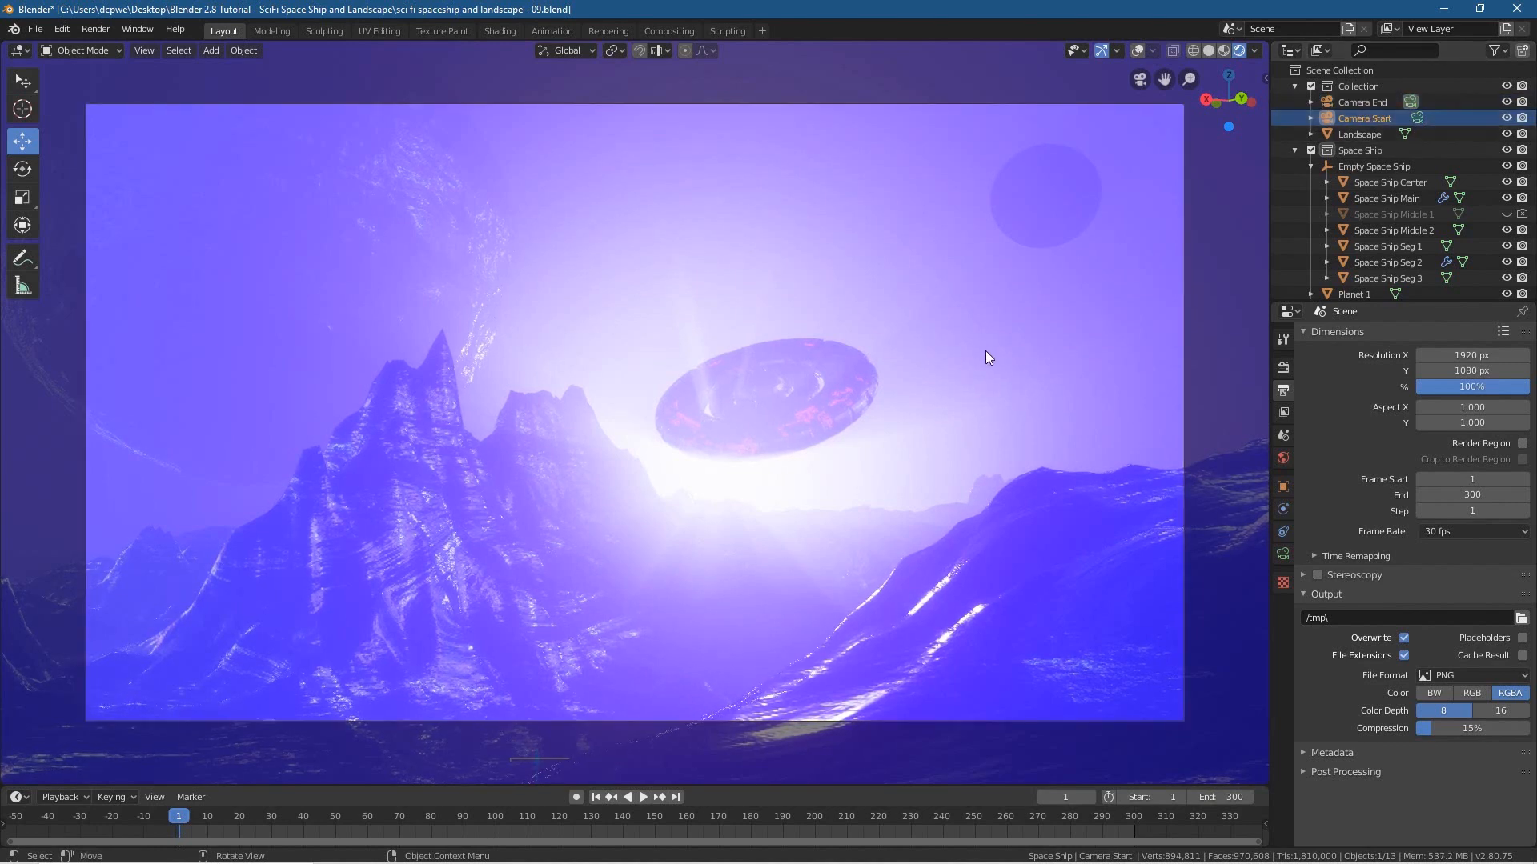
# - Delete the Camera Start object from the scene
pyautogui.press('KP_7')
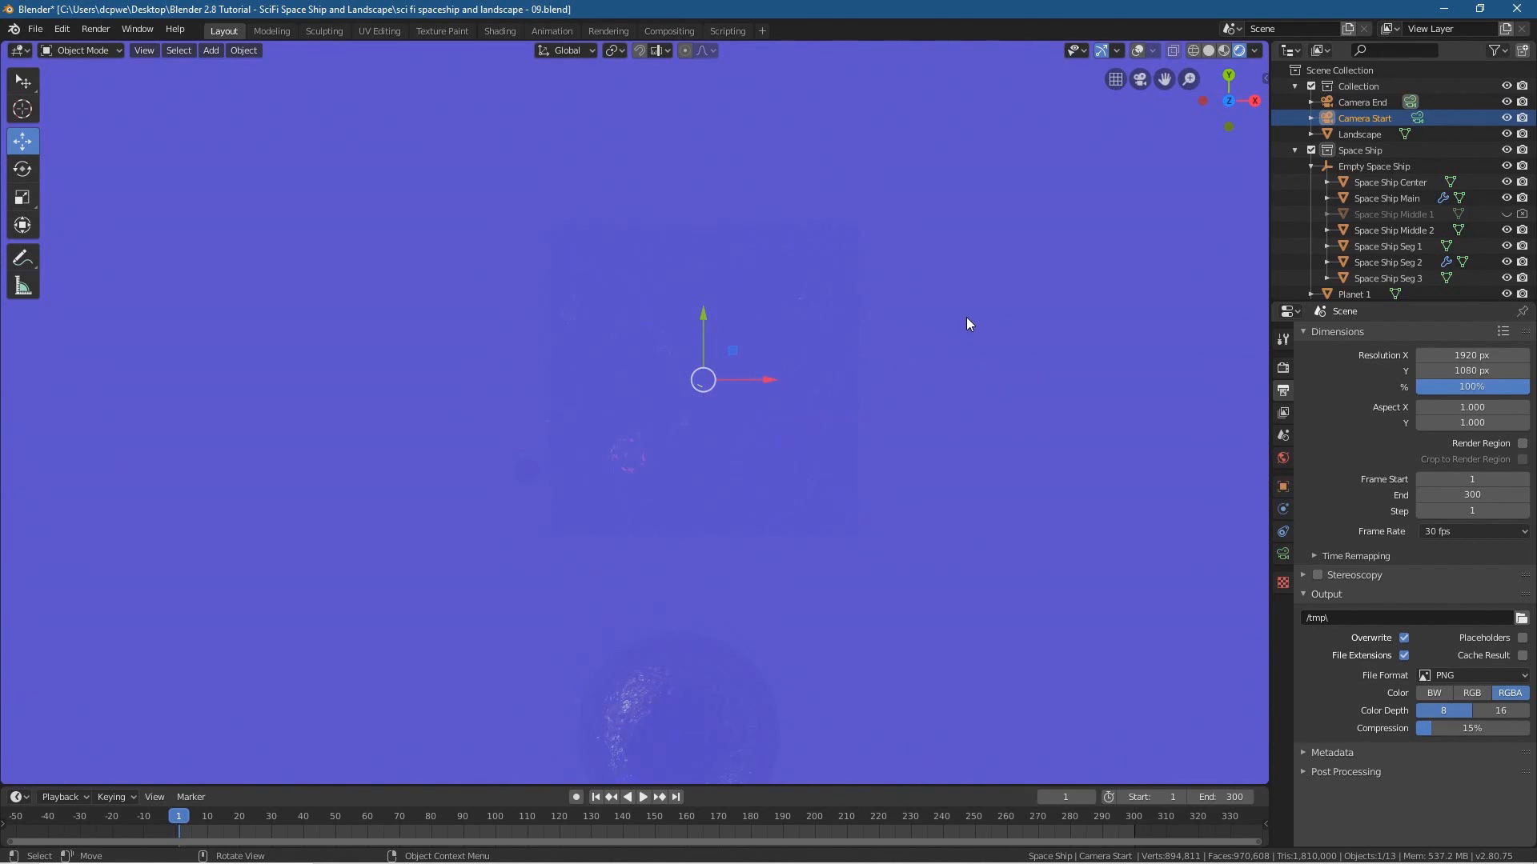
pyautogui.press('KP_0')
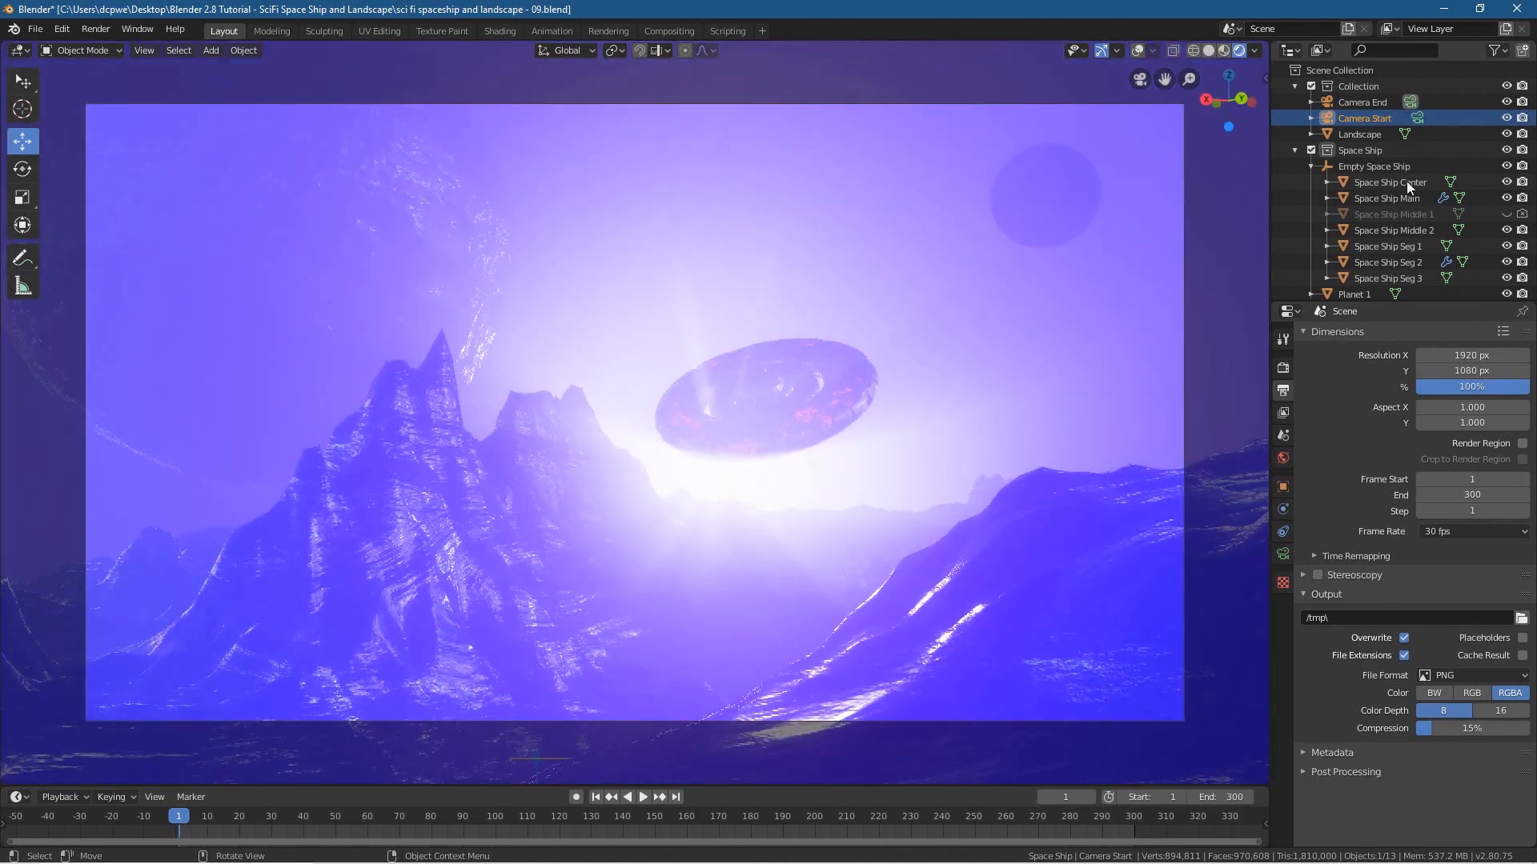
pyautogui.click(1365, 100)
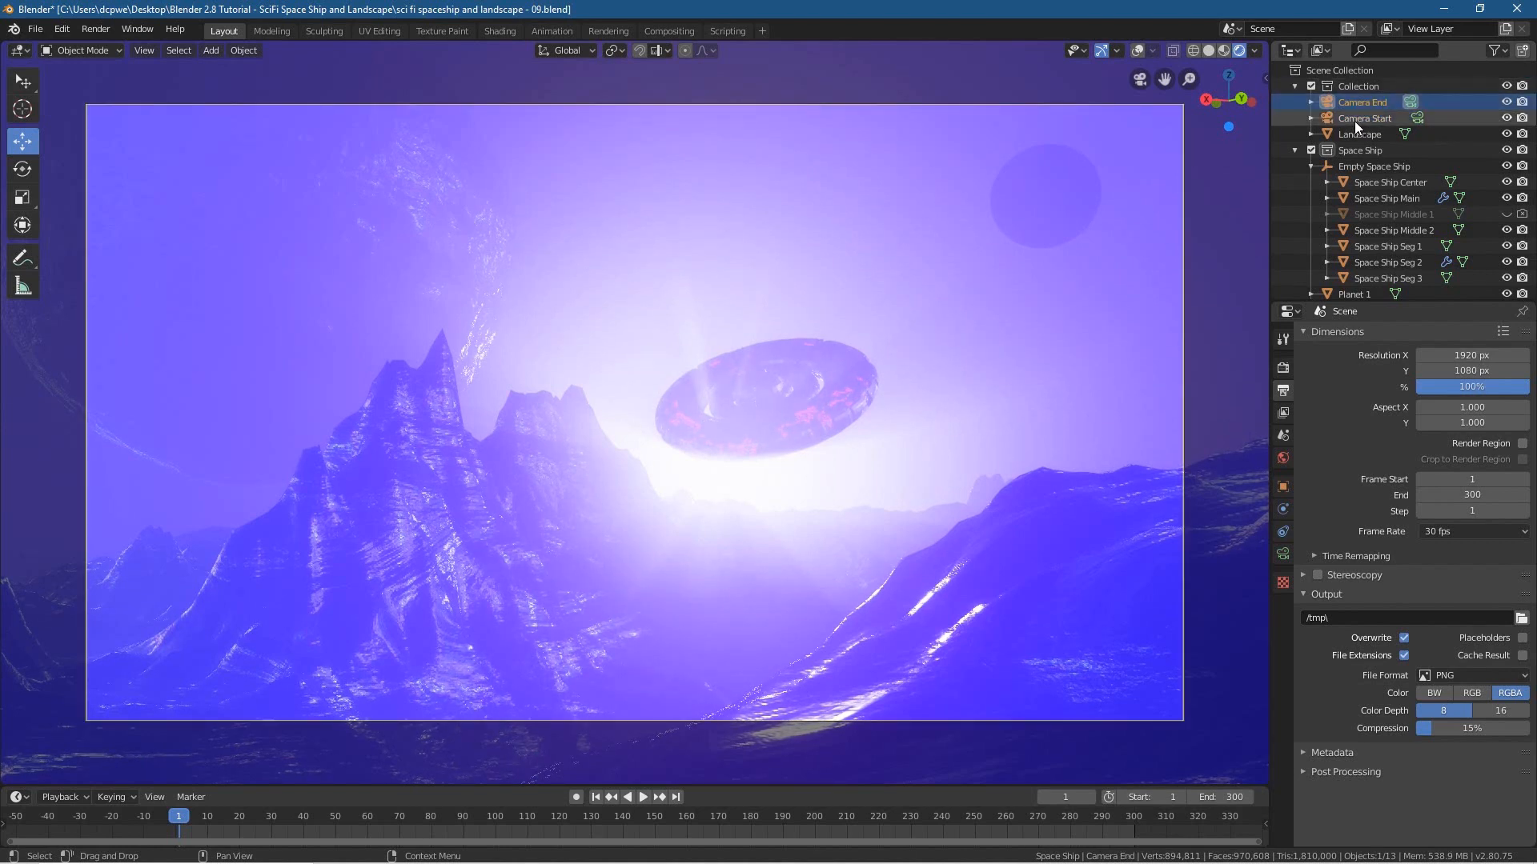
pyautogui.click(1355, 120)
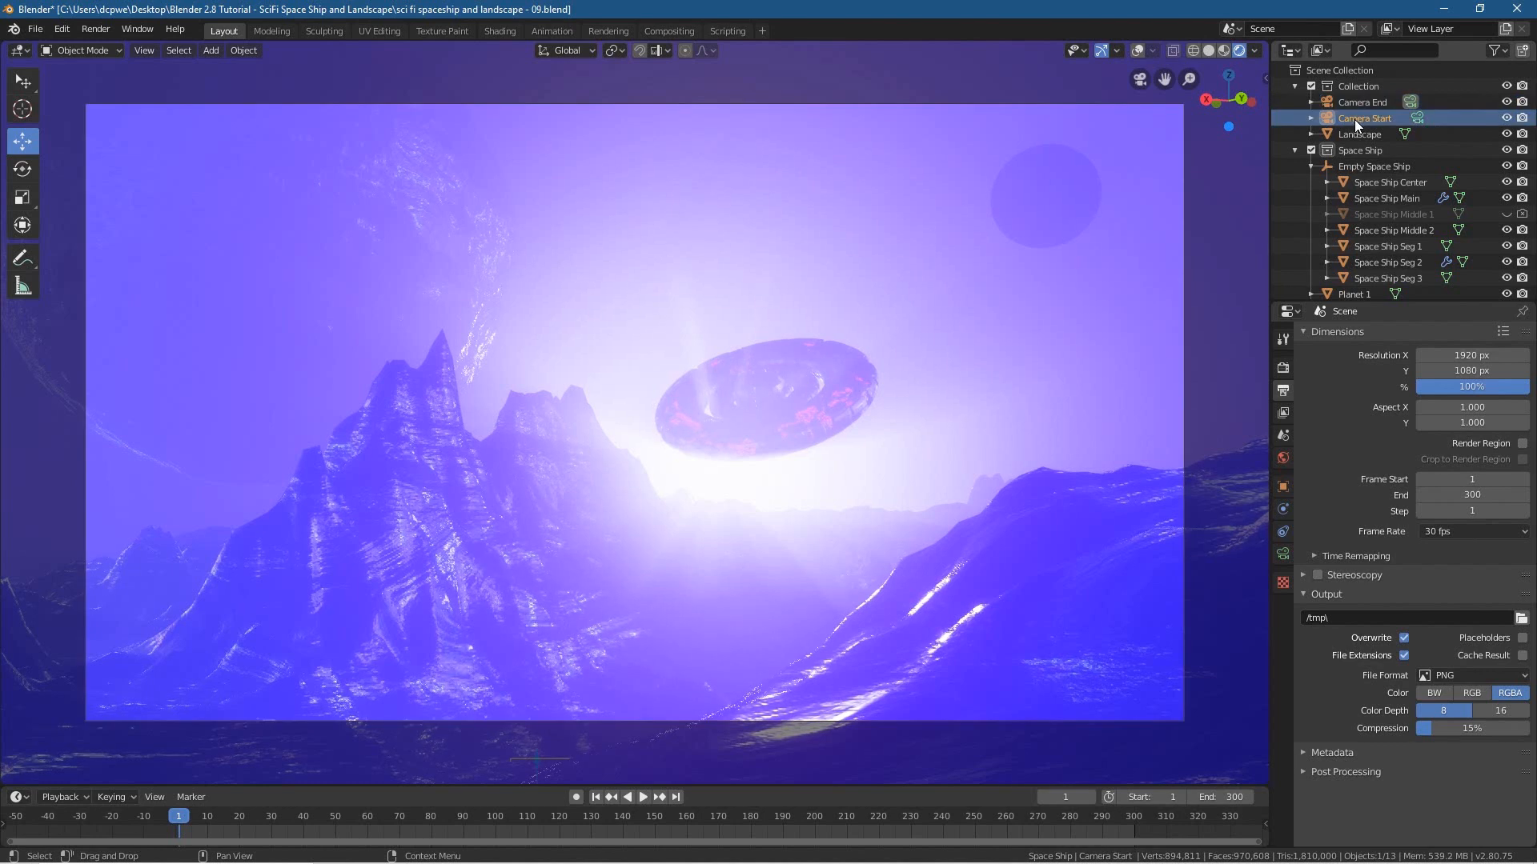
pyautogui.rightClick(1354, 119)
pyautogui.click(1333, 158)
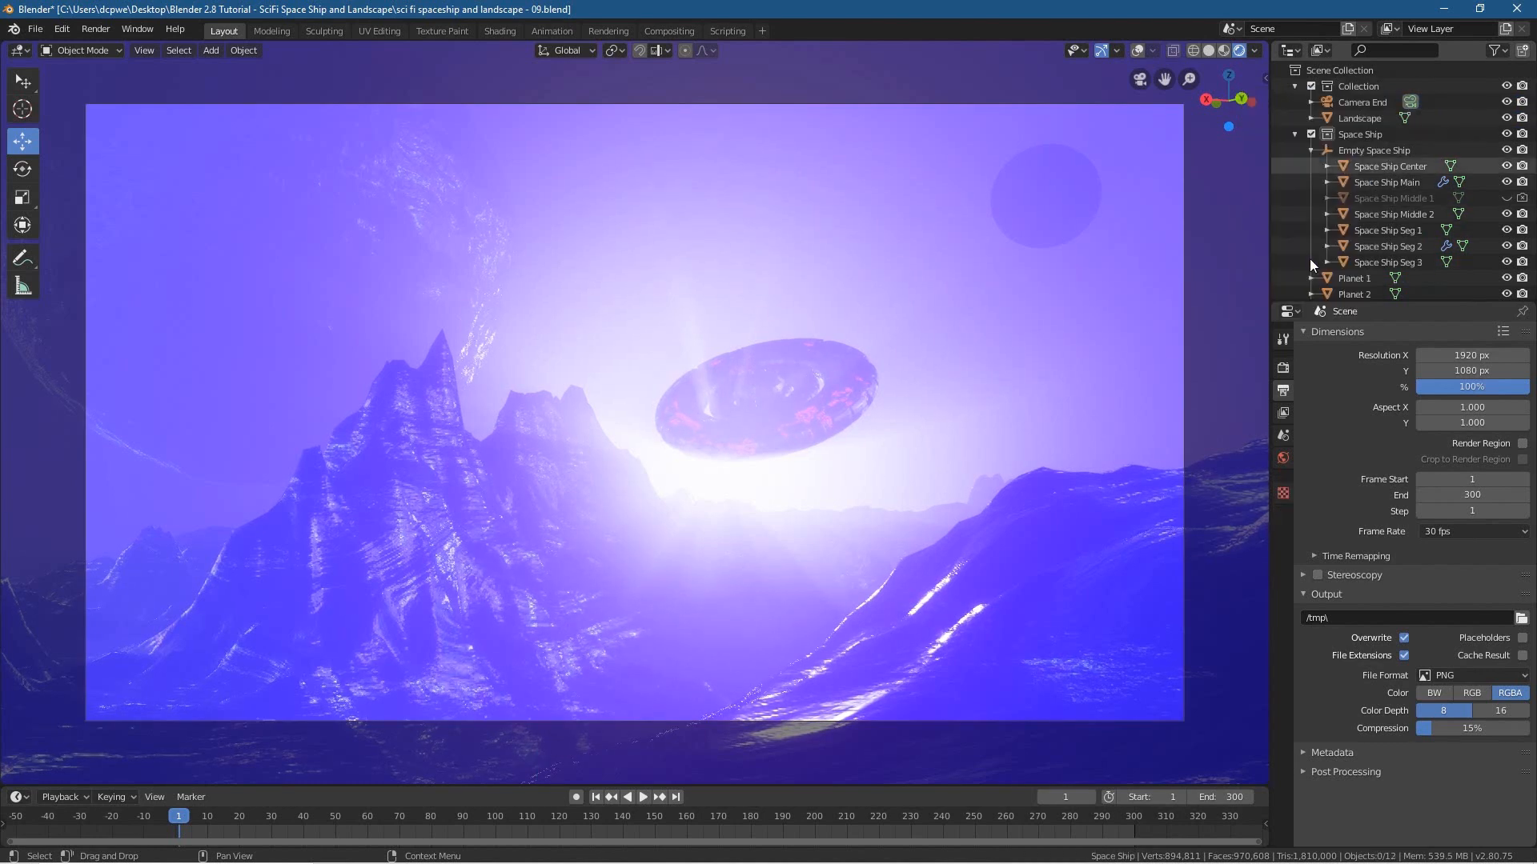
# - Duplicate Camera End in place and rename the copy to "Camera Start"
pyautogui.click(1366, 103)
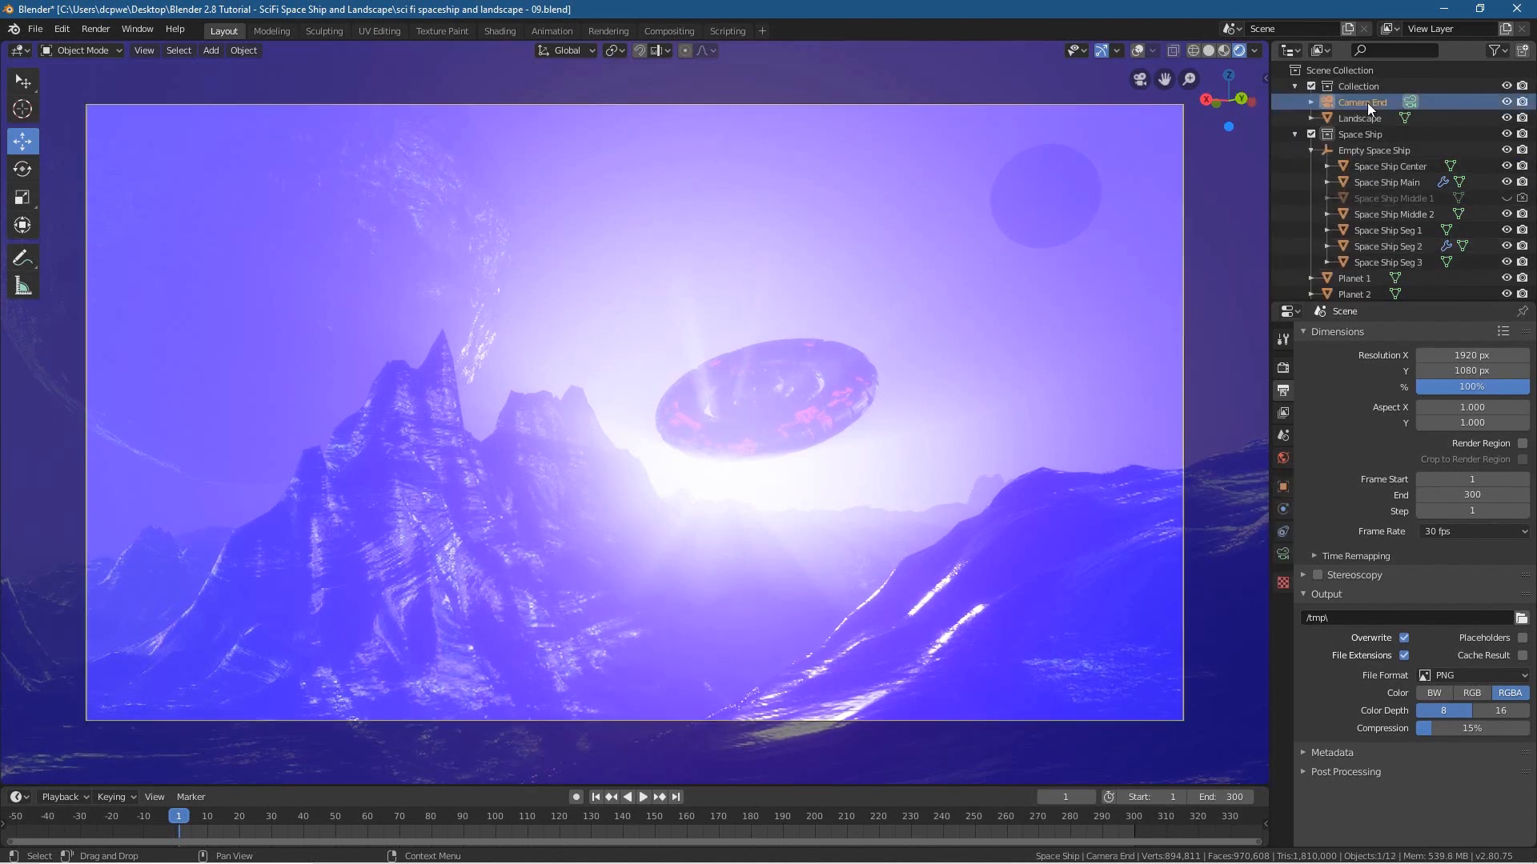
pyautogui.hotkey('shift', 'd')
pyautogui.rightClick(901, 282)
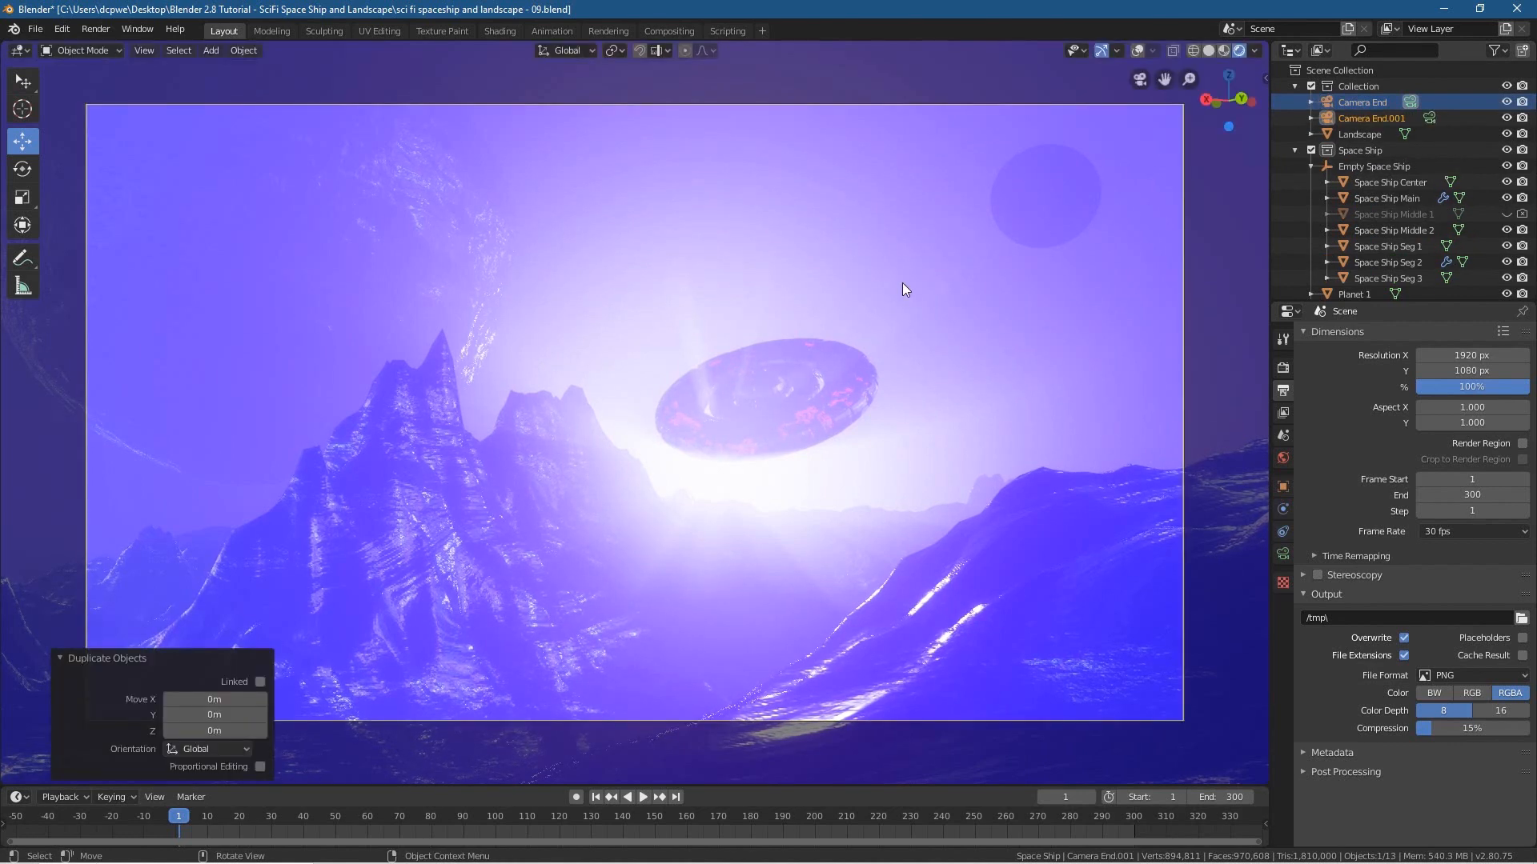
pyautogui.click(1365, 104)
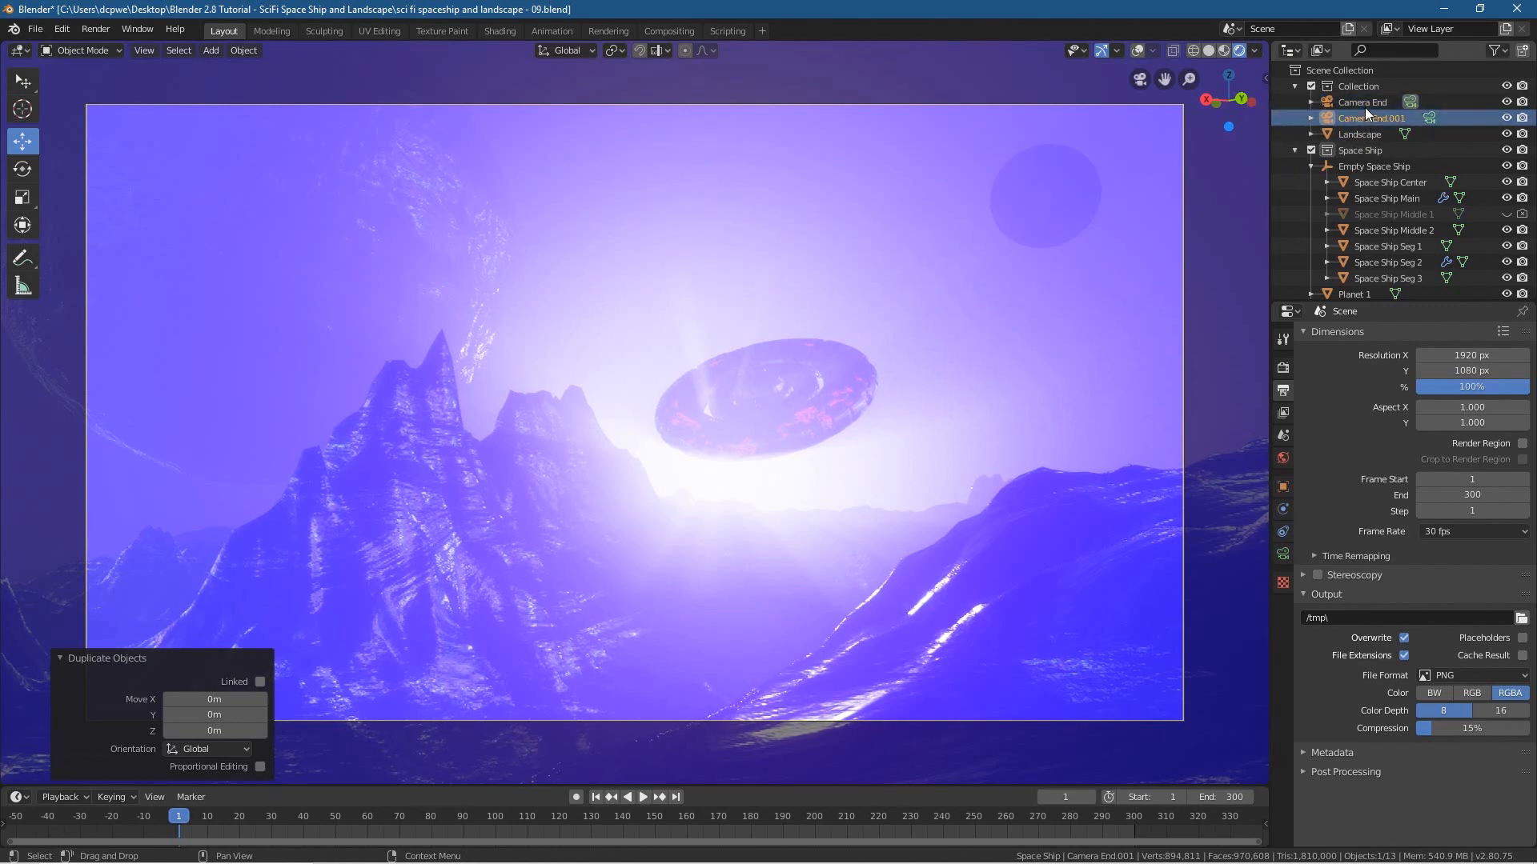
pyautogui.click(1365, 120)
pyautogui.doubleClick(1366, 123)
pyautogui.write('S')
pyautogui.press('Return')
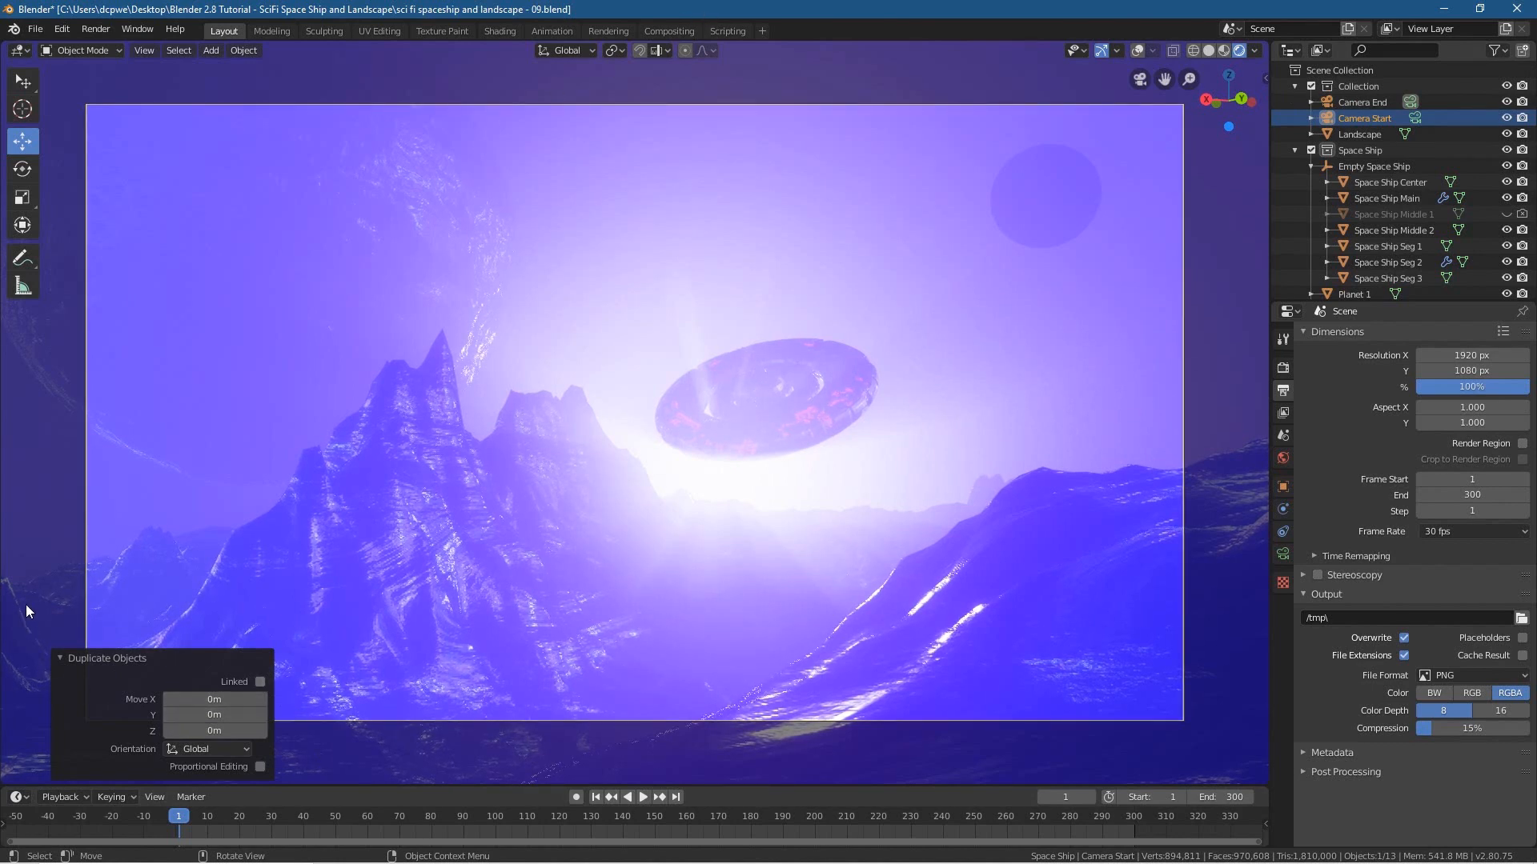
# - Enable automatic keyframing and insert location and rotation keyframes for Camera Start at frame 1
pyautogui.click(540, 640)
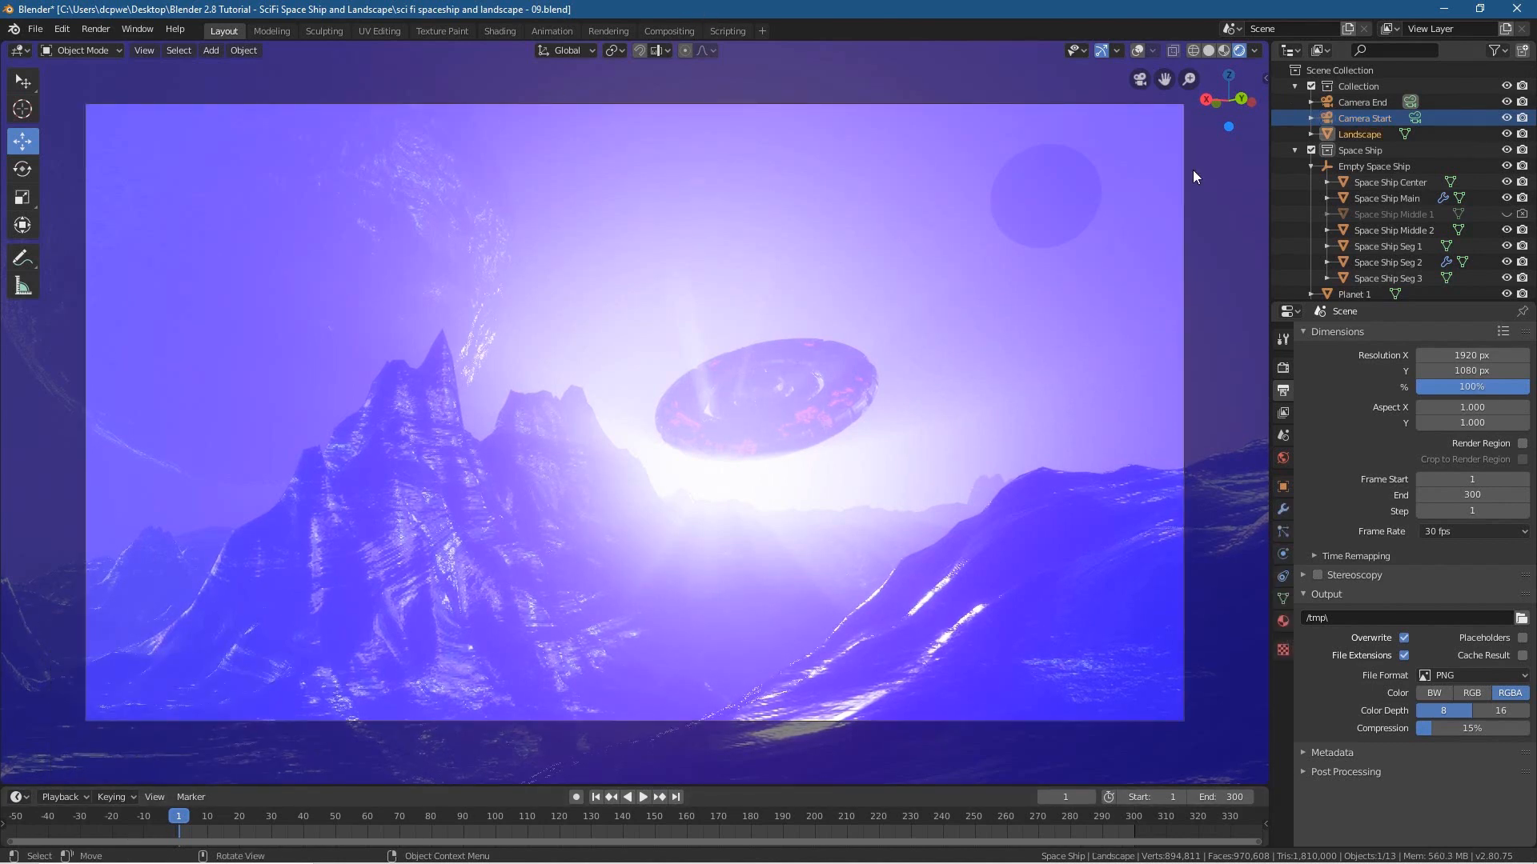
pyautogui.click(1367, 113)
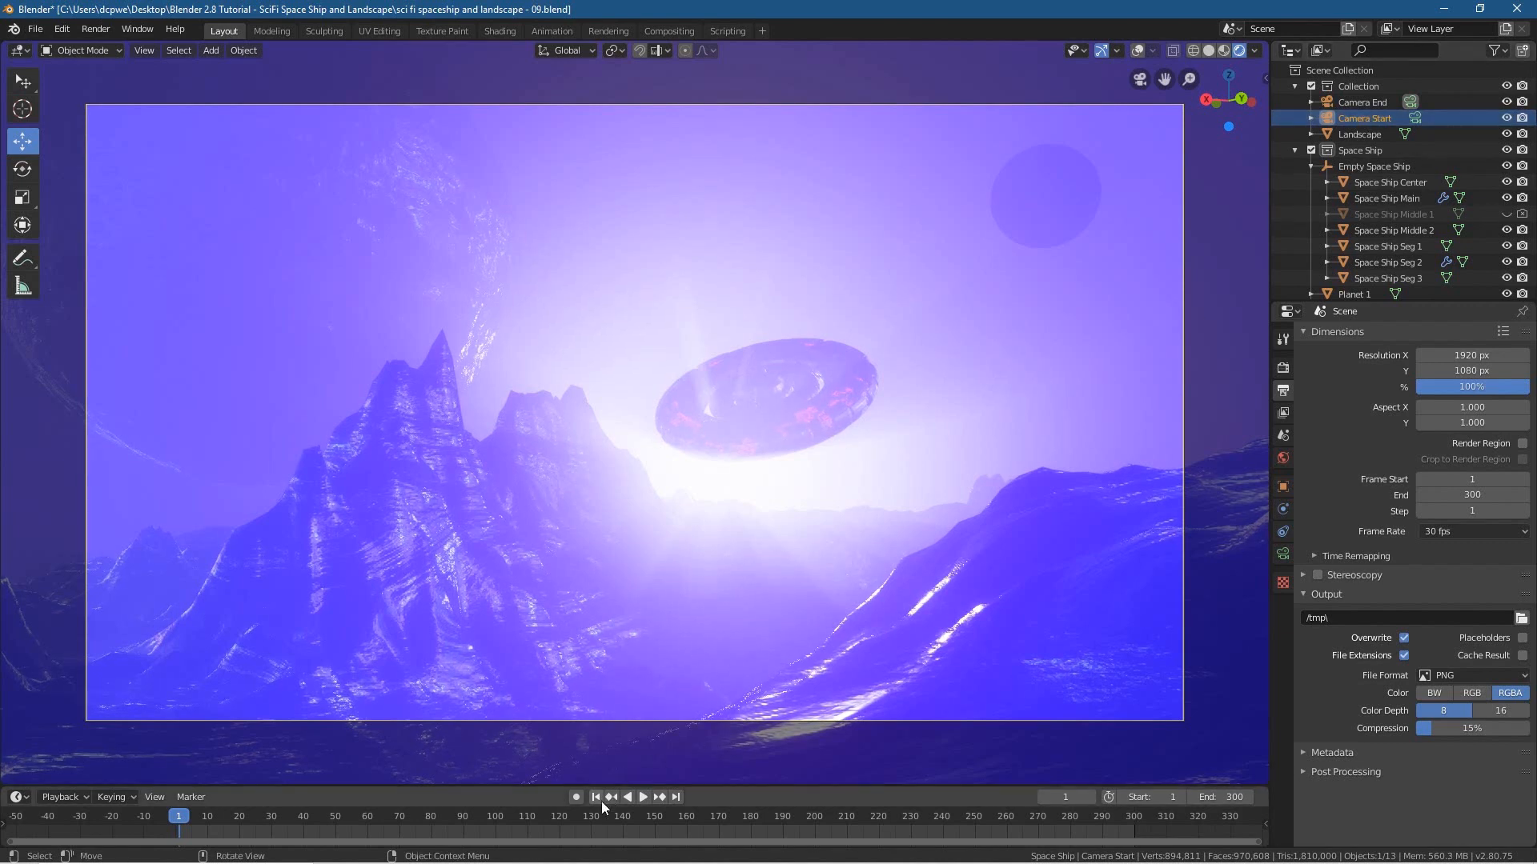
pyautogui.click(577, 797)
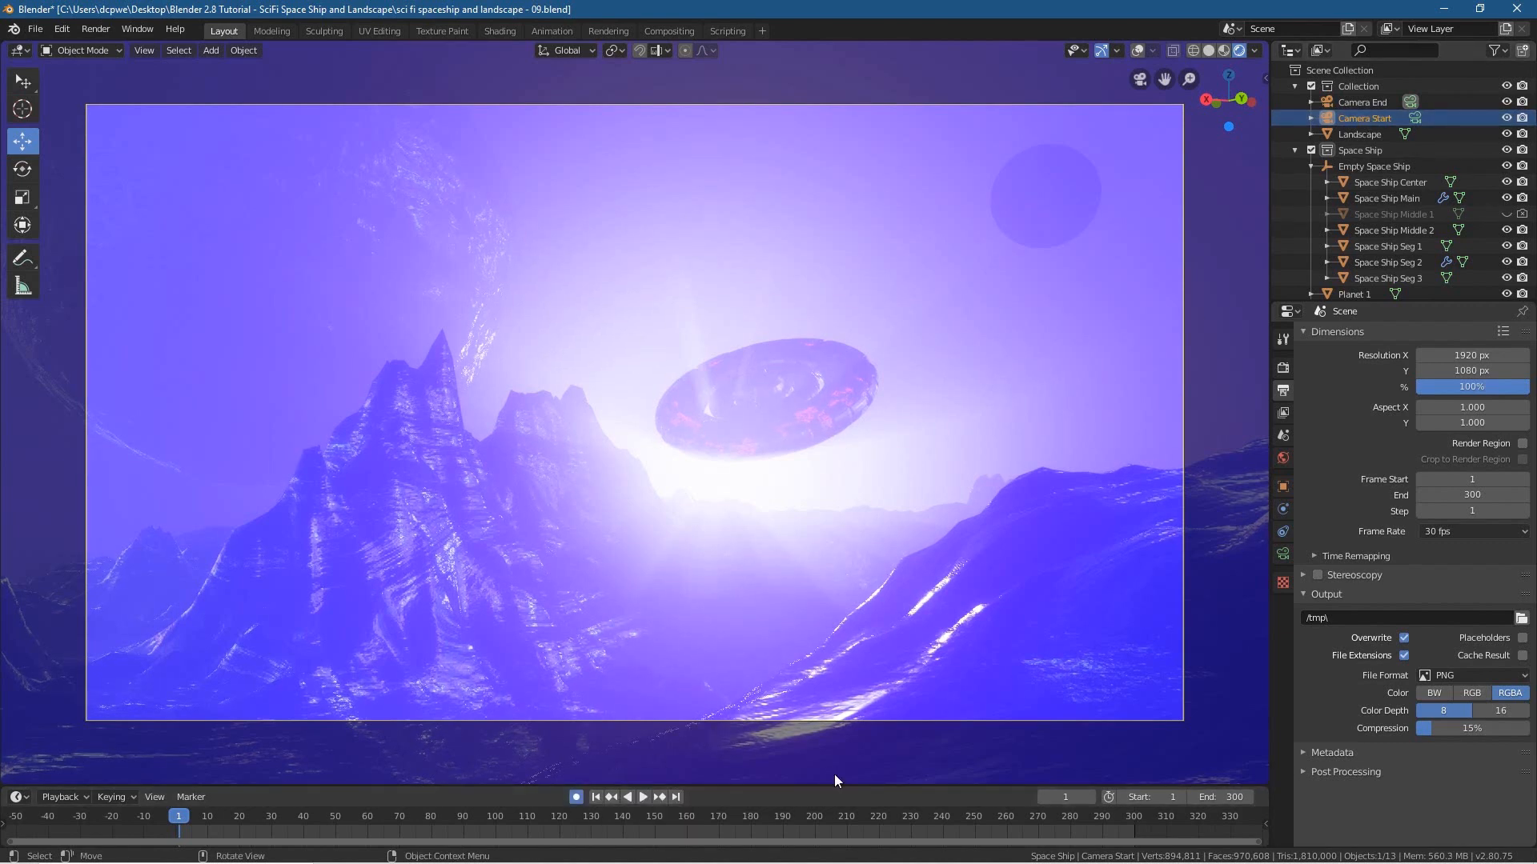
pyautogui.click(1283, 486)
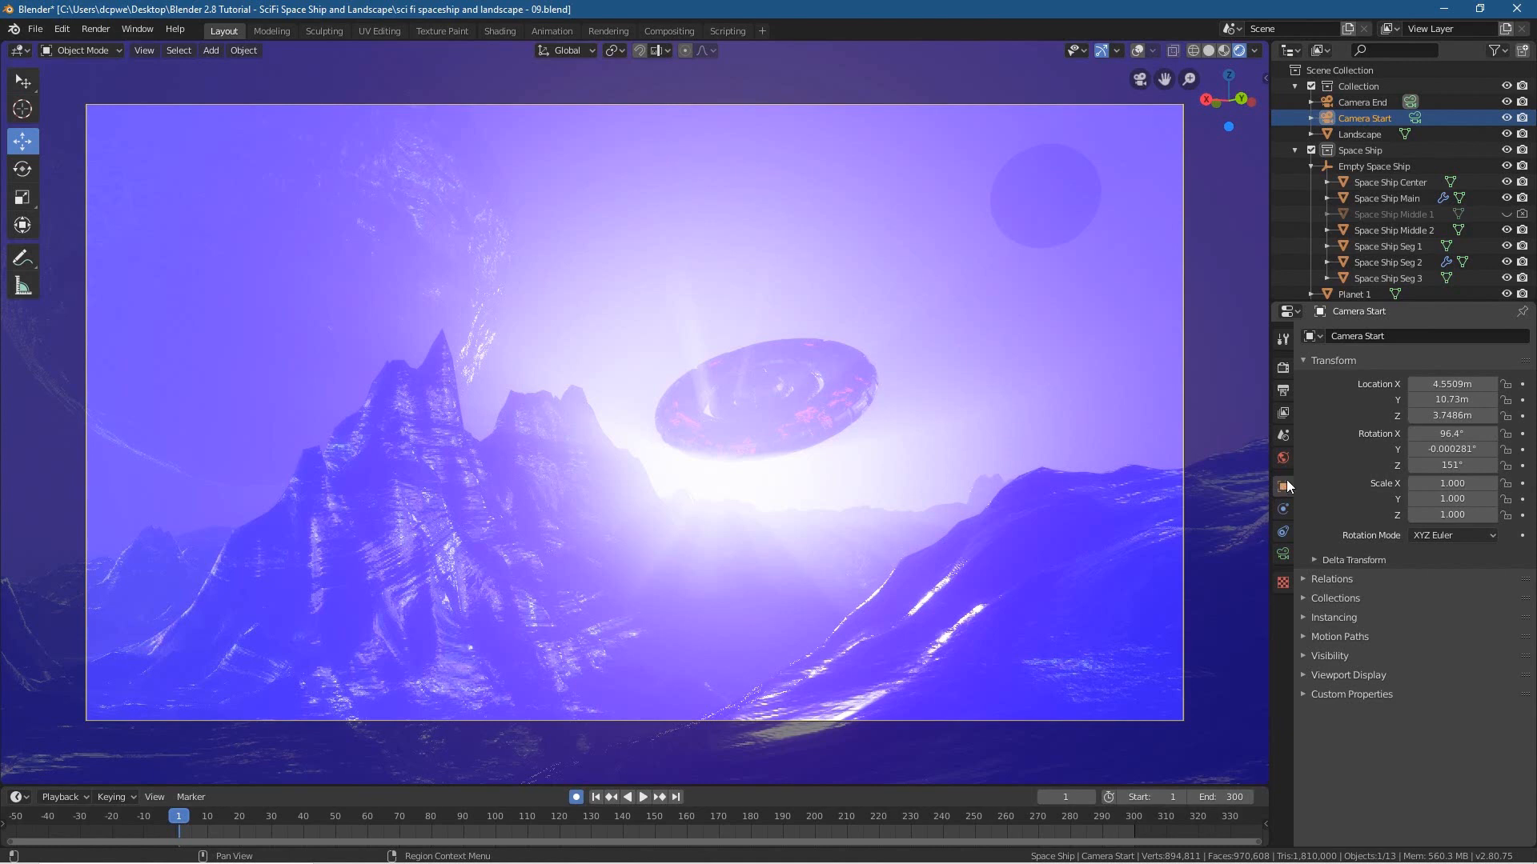
pyautogui.press('i')
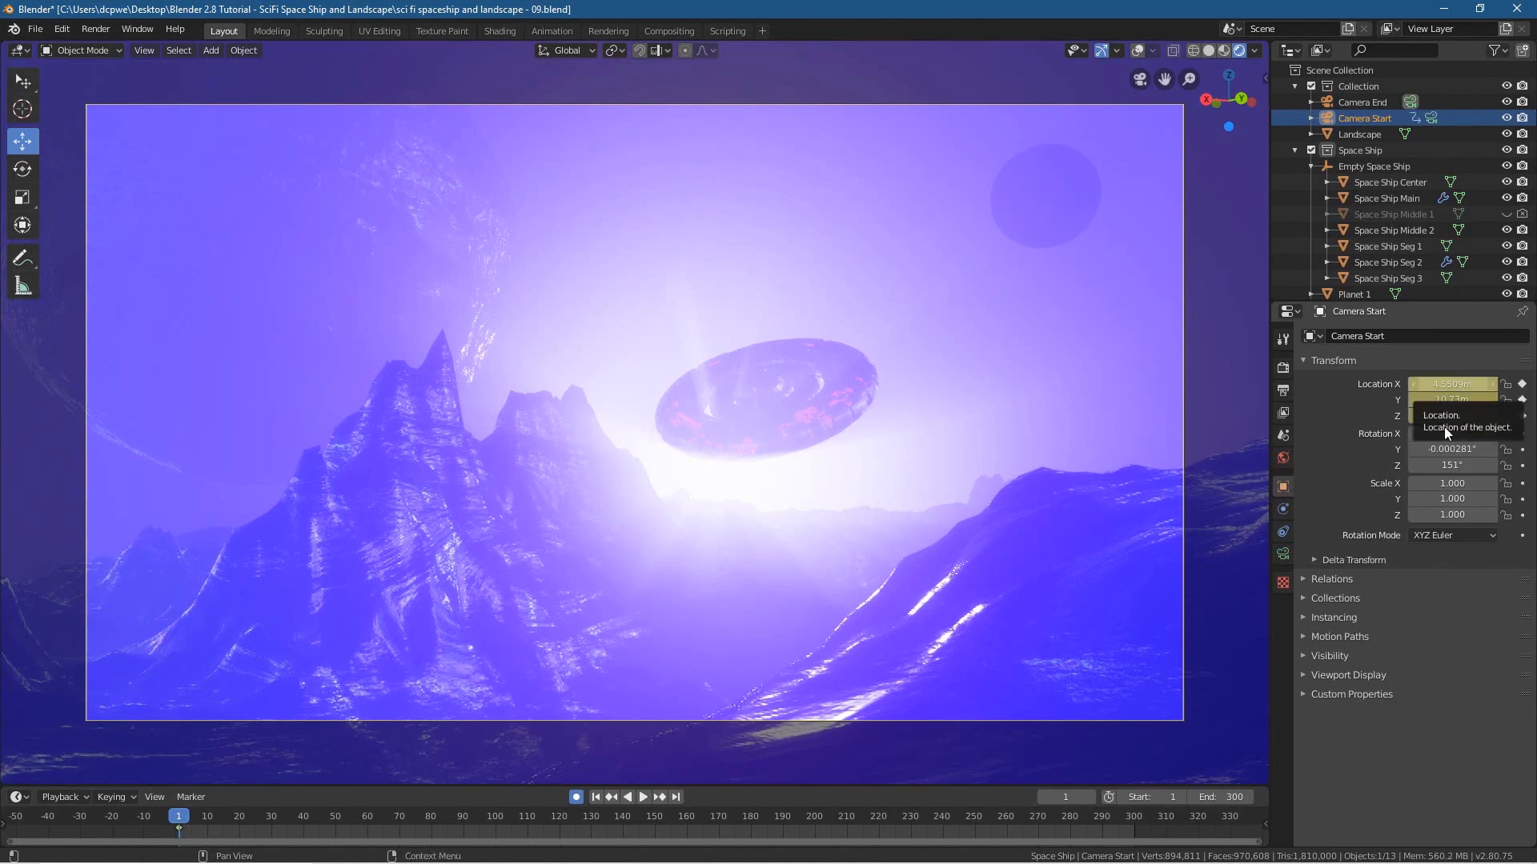
pyautogui.press('i')
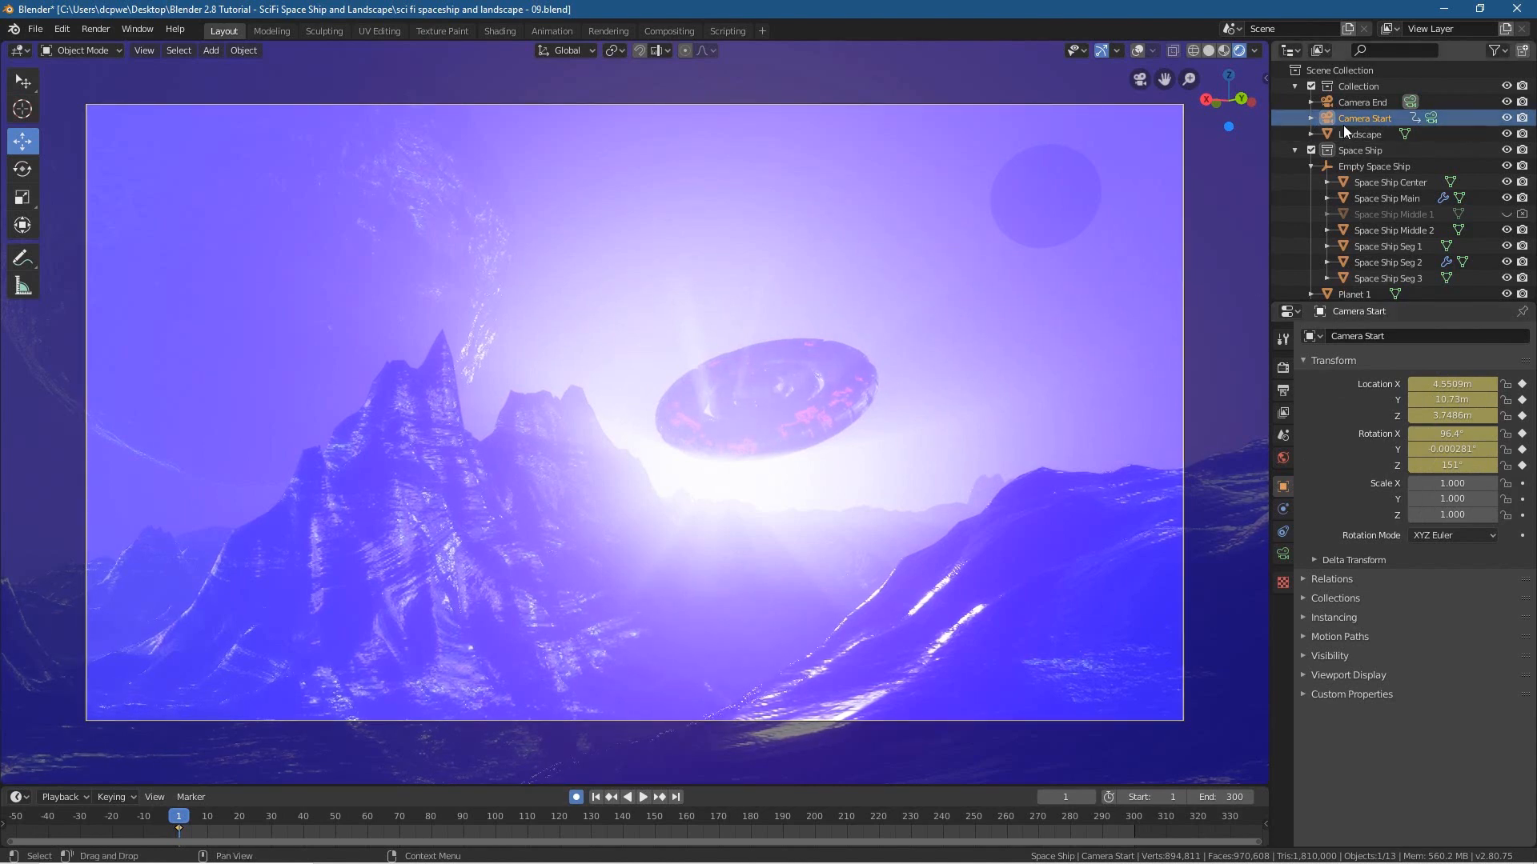
# - Add a timeline marker at frame 1 and bind Camera Start to it
pyautogui.click(190, 797)
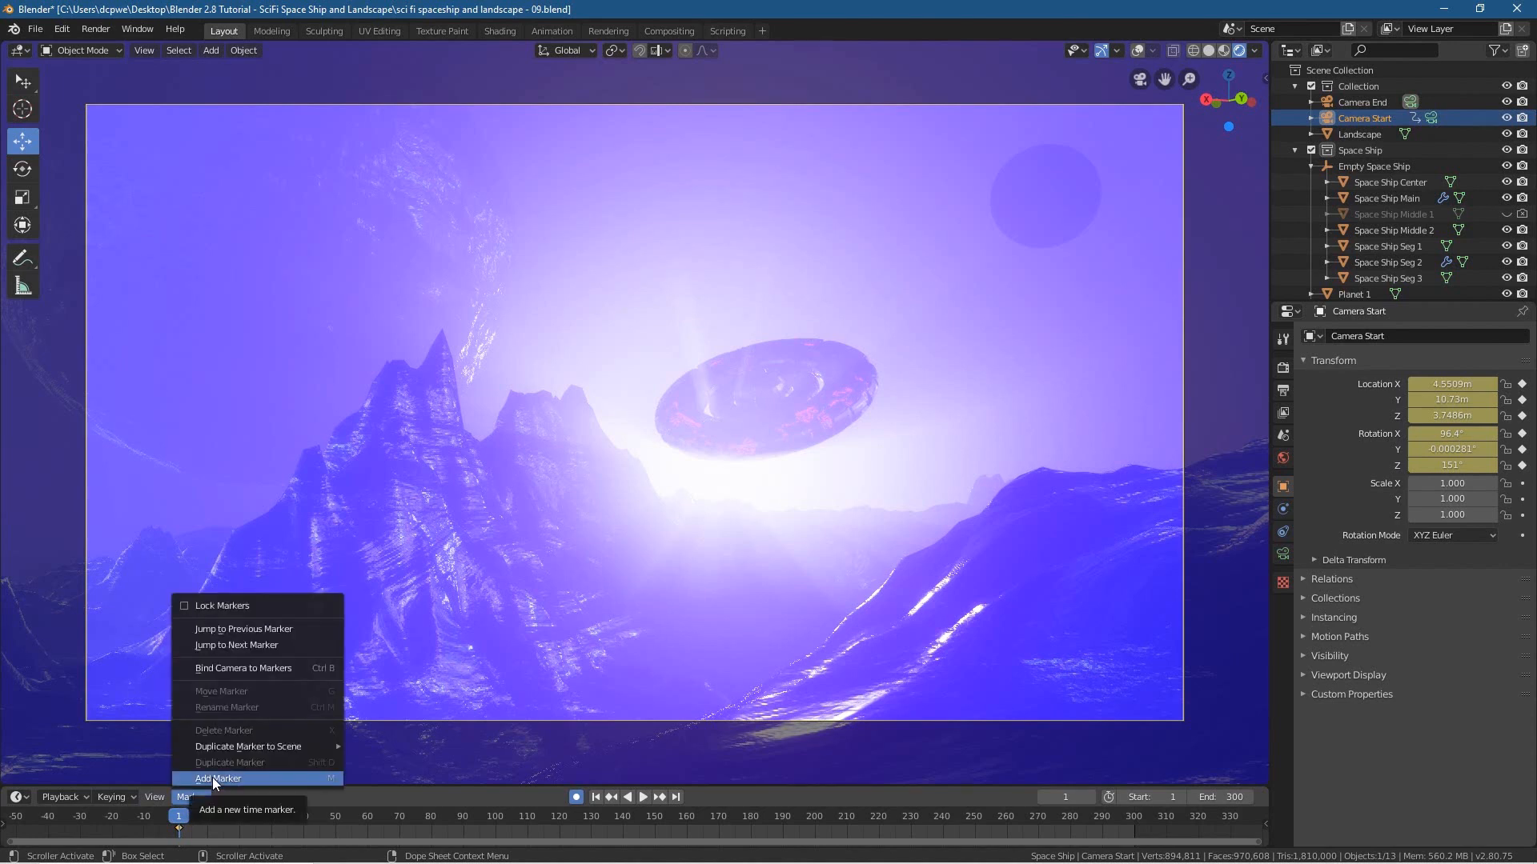
pyautogui.click(213, 778)
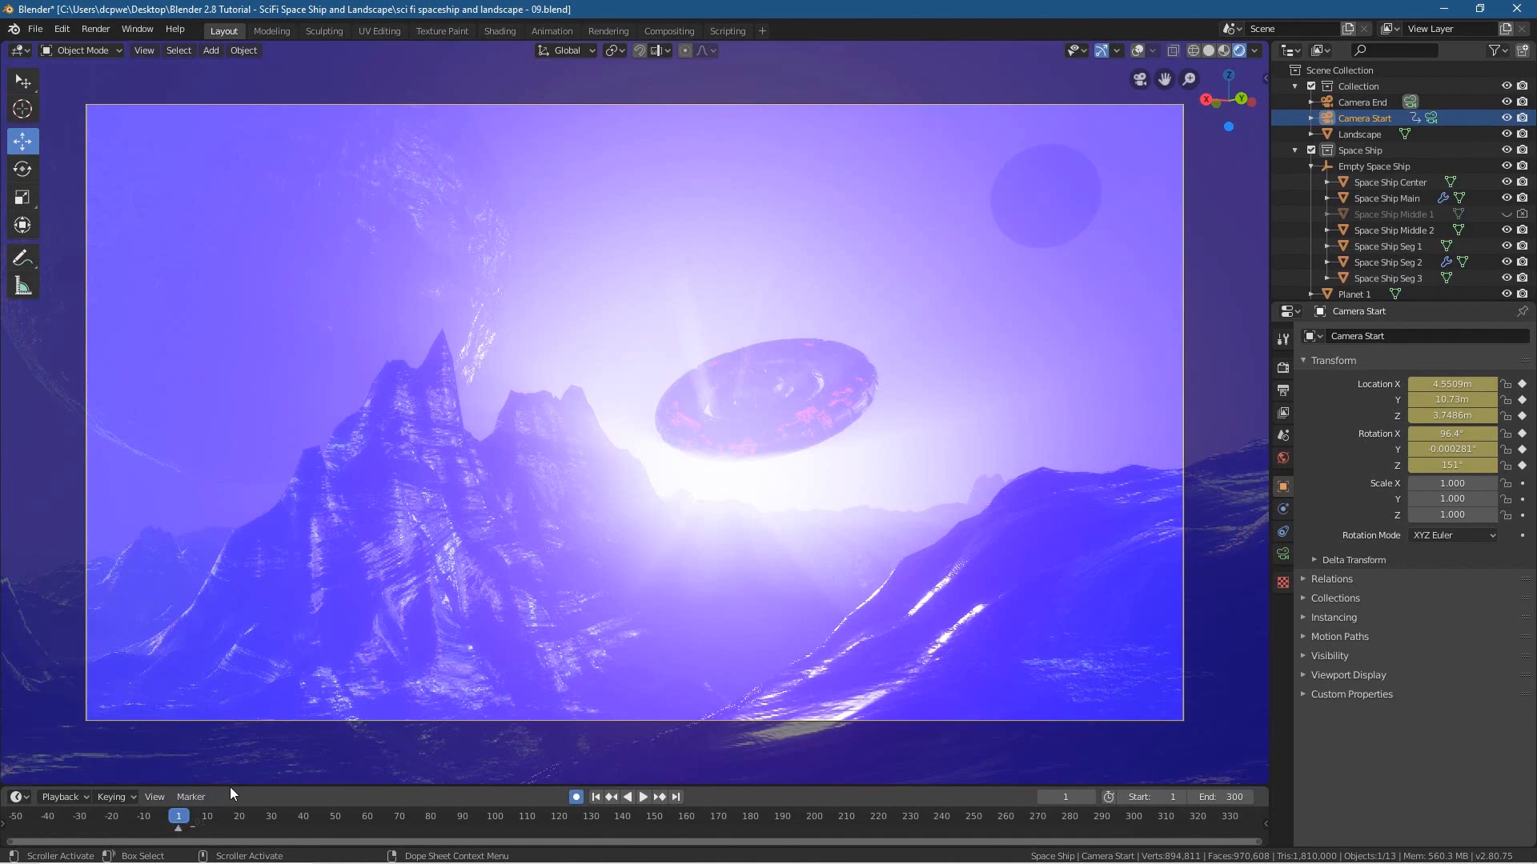
pyautogui.moveTo(230, 786); pyautogui.dragTo(224, 744)
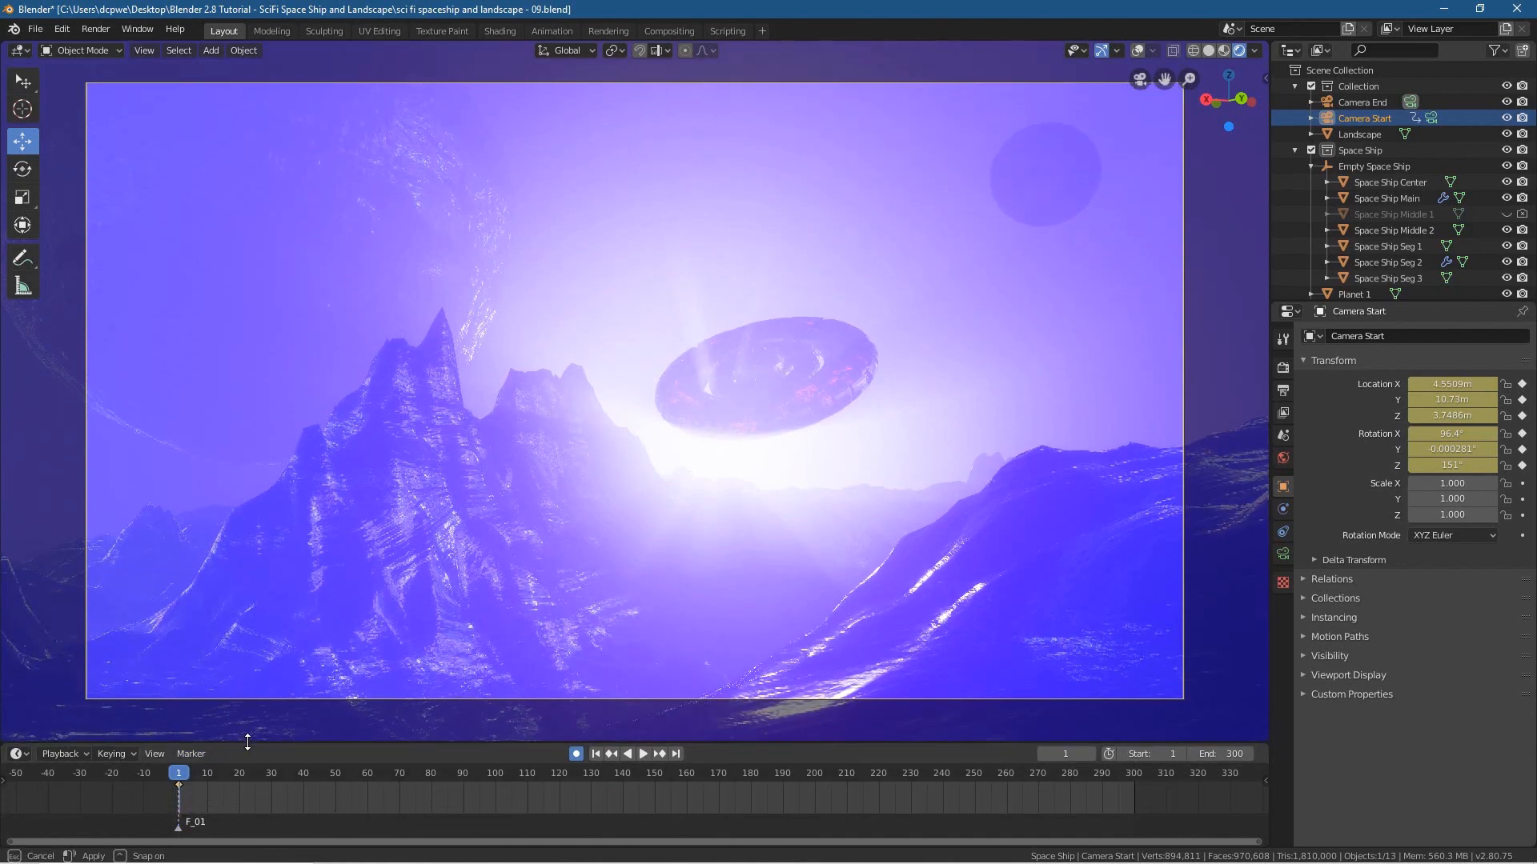
pyautogui.click(190, 754)
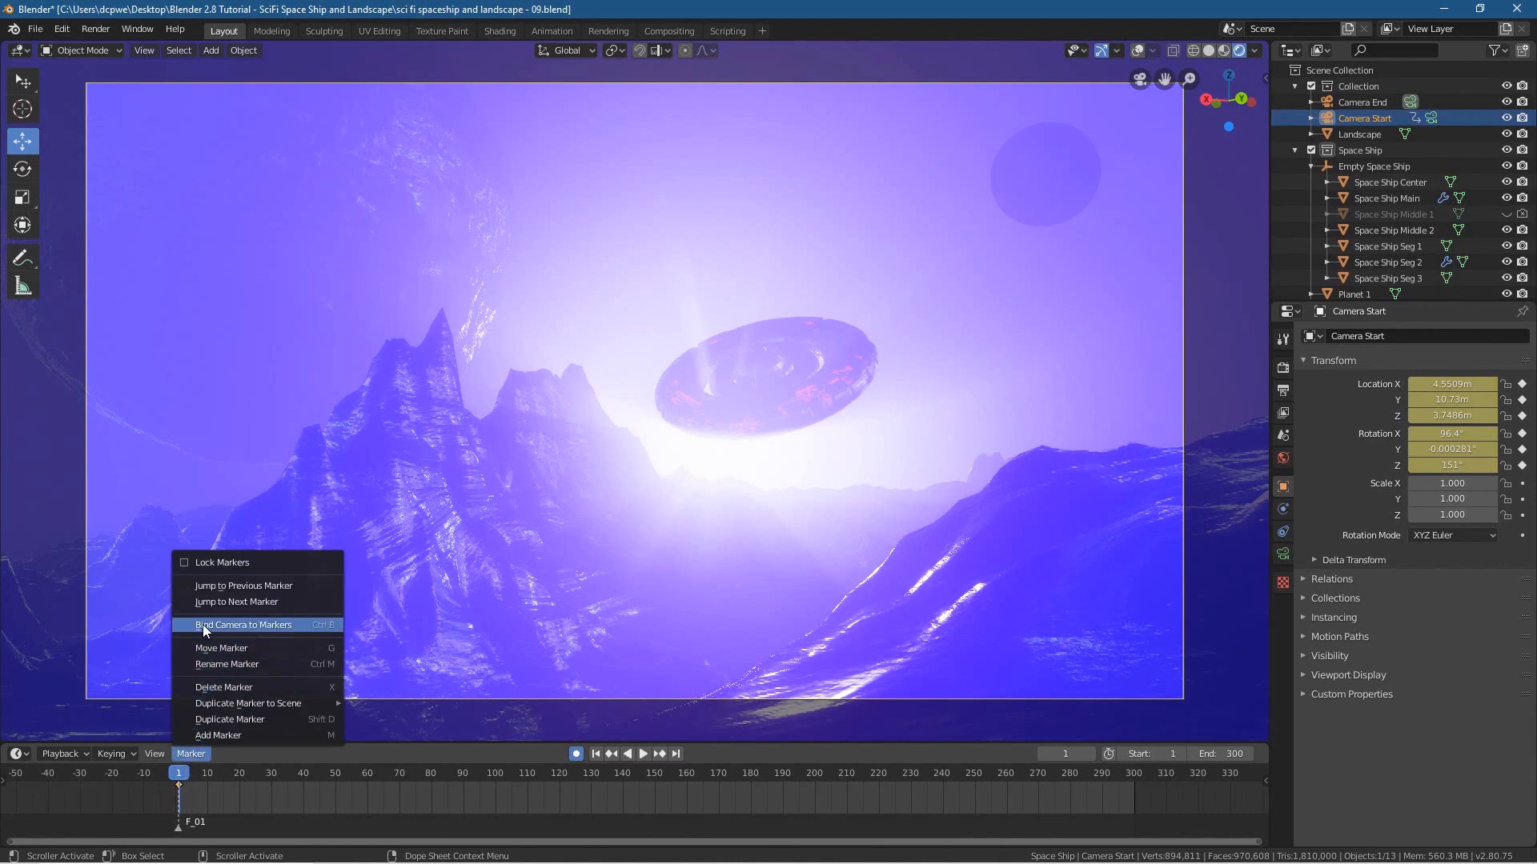
pyautogui.click(249, 626)
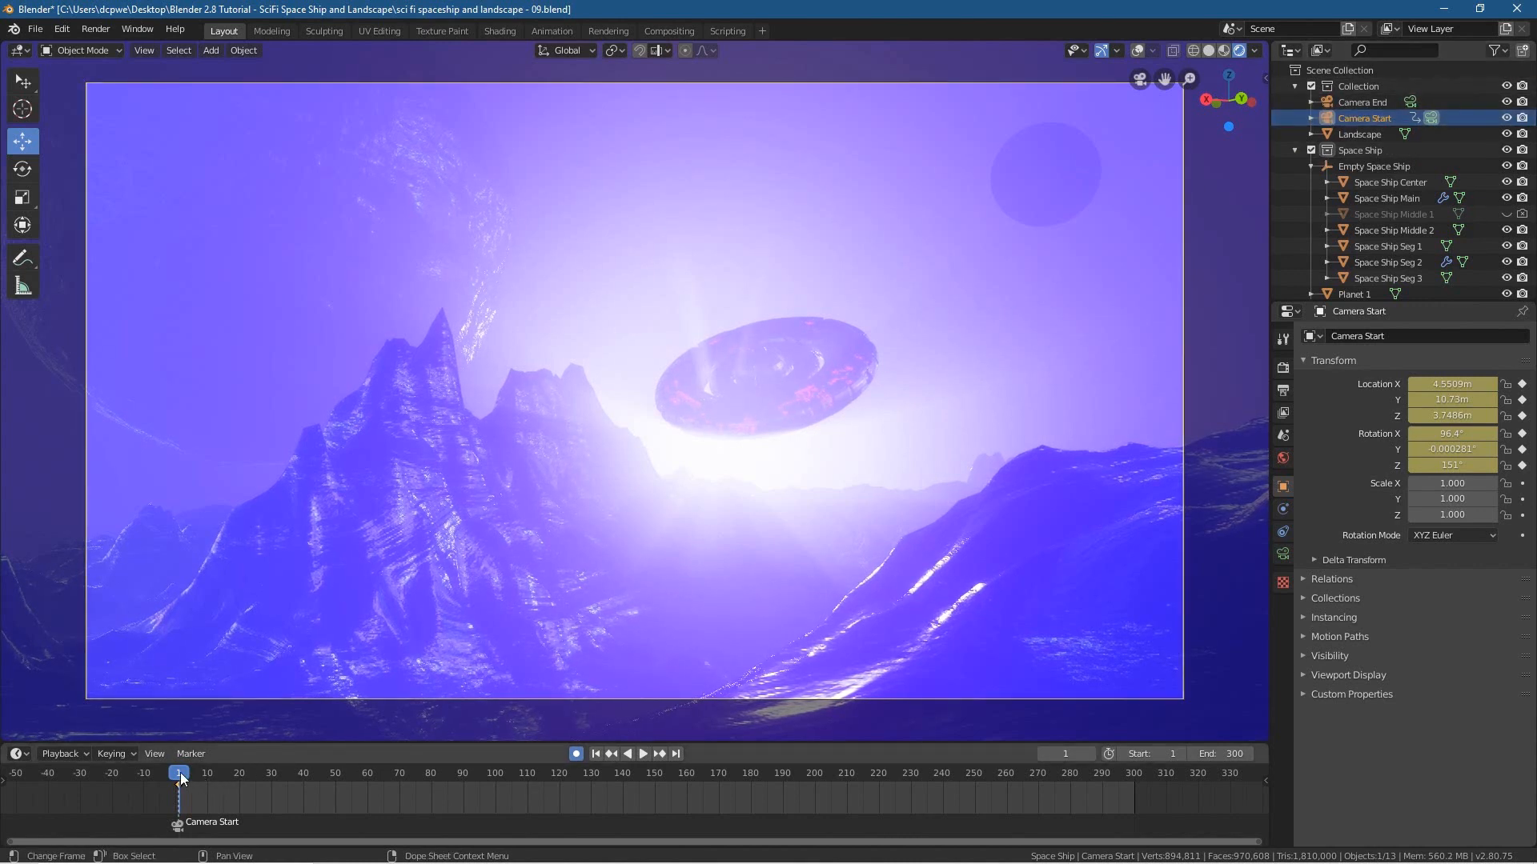
# - Insert location and rotation keyframes for Camera Start at frame 80, and return to frame 1
pyautogui.press('space')
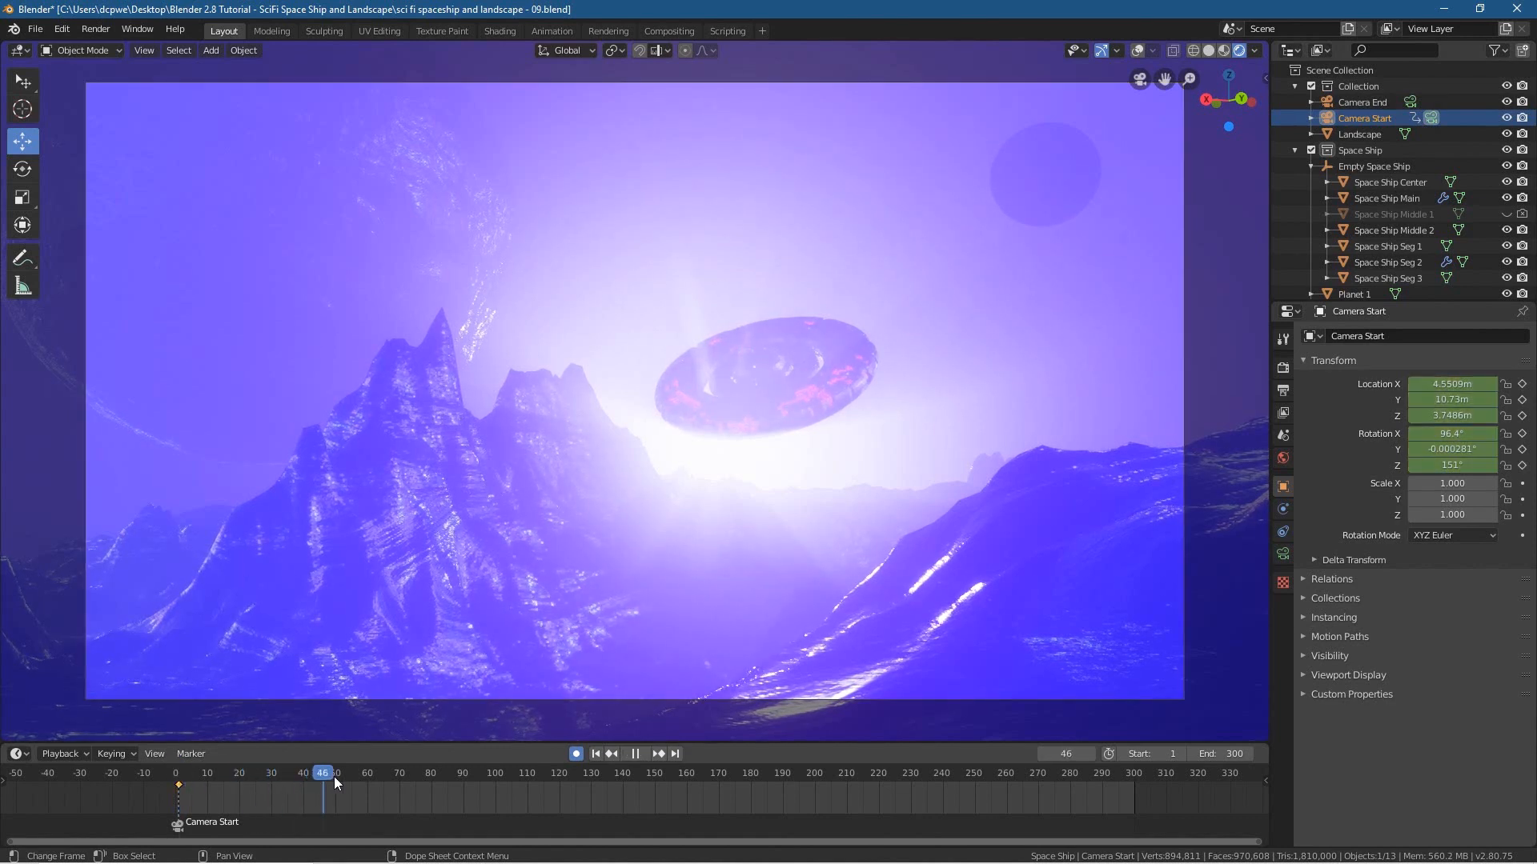
pyautogui.moveTo(339, 776); pyautogui.dragTo(370, 781)
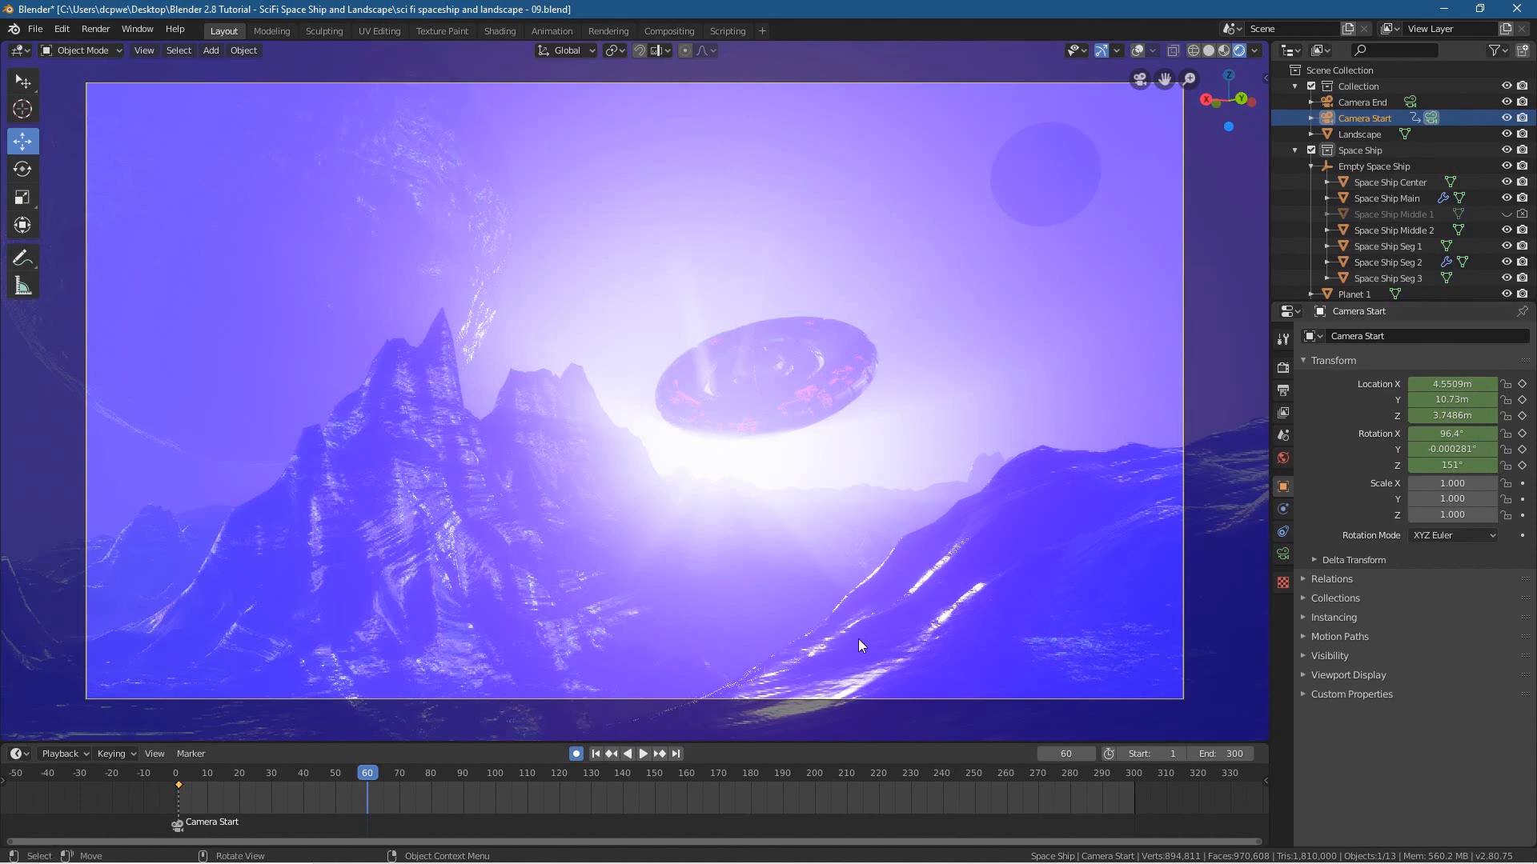
pyautogui.moveTo(371, 770); pyautogui.dragTo(429, 781)
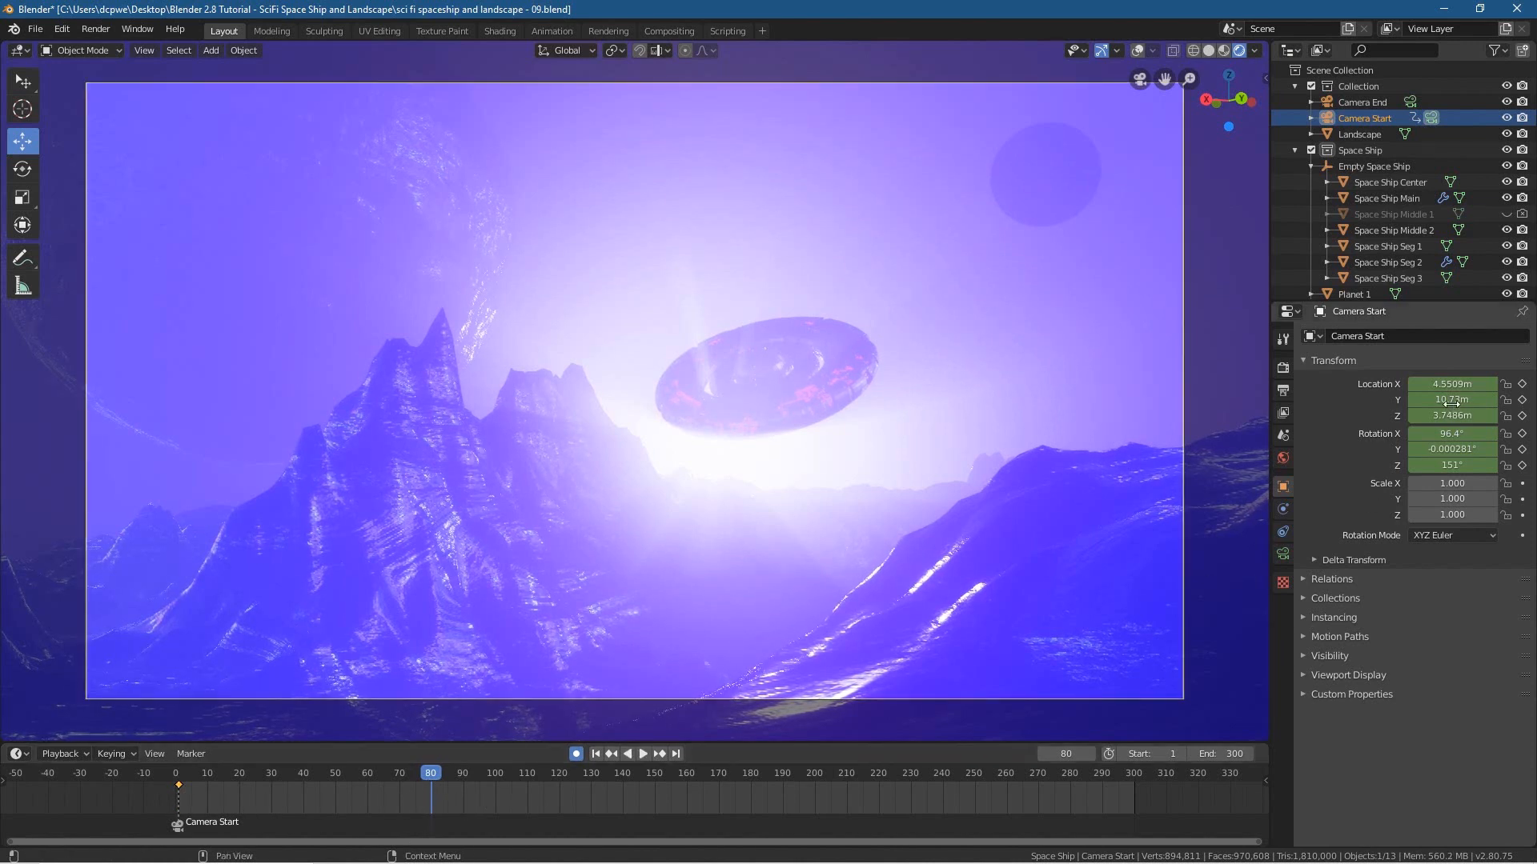
pyautogui.press('i')
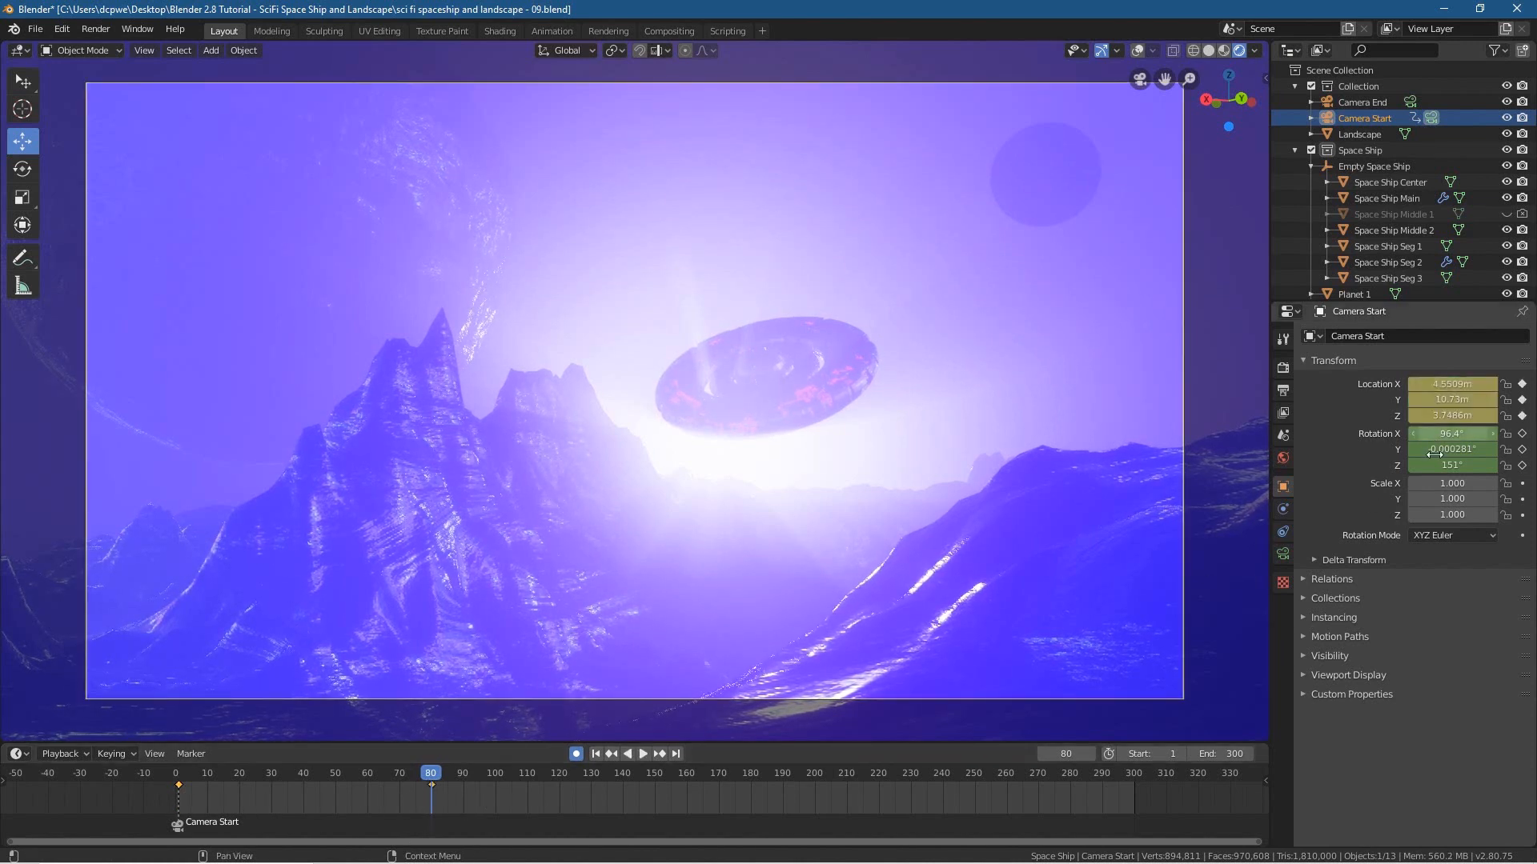
pyautogui.press('i')
pyautogui.click(596, 755)
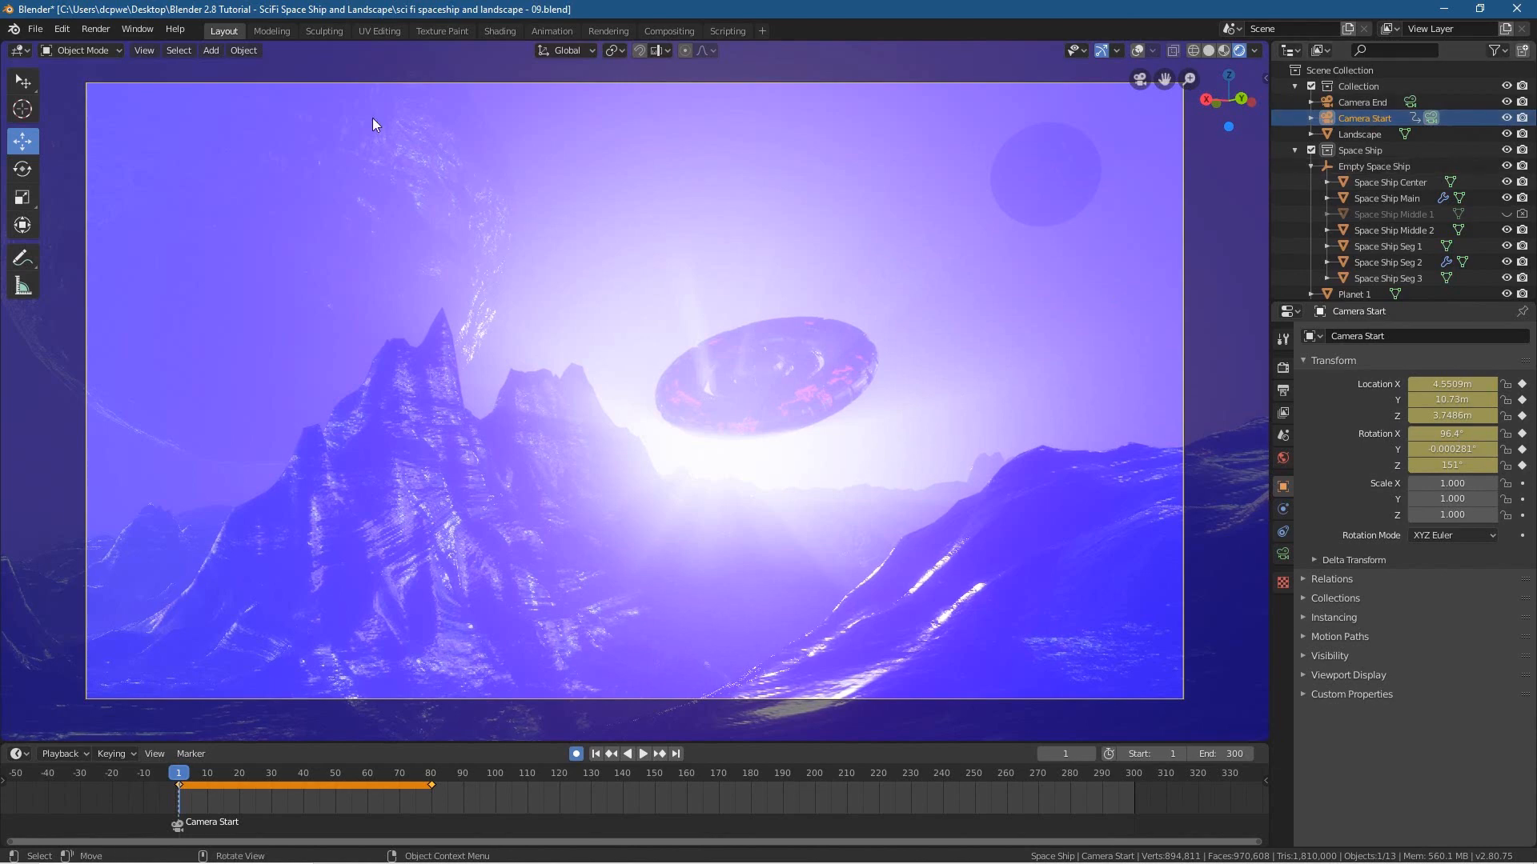
# - Find the View Navigation (Walk/Fly) entry in the keymap preferences and assign it the shortcut Shift F
pyautogui.click(58, 28)
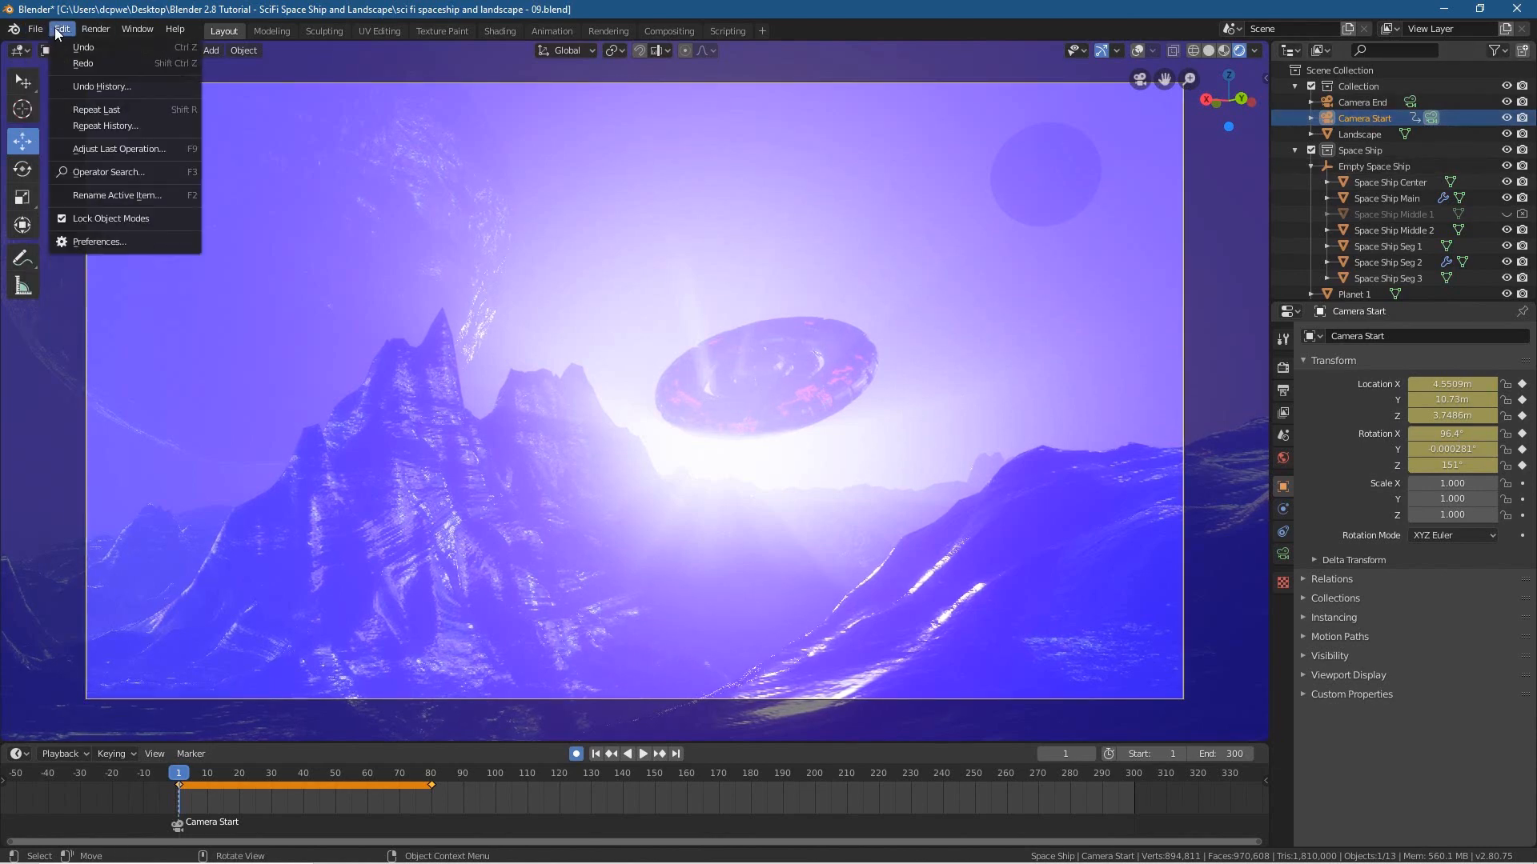
pyautogui.click(78, 242)
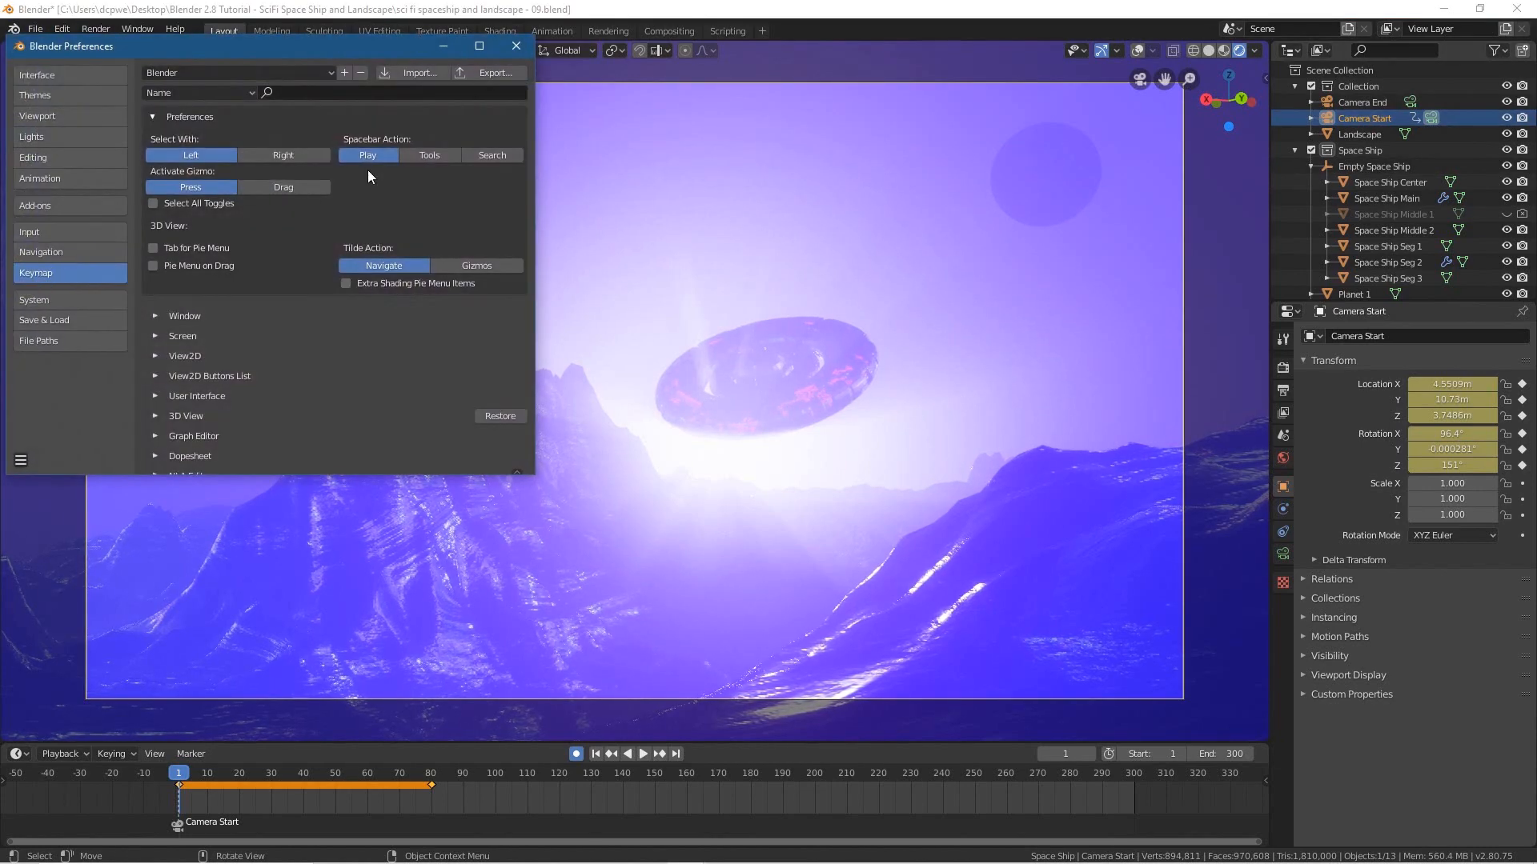
pyautogui.click(386, 92)
pyautogui.write('fly')
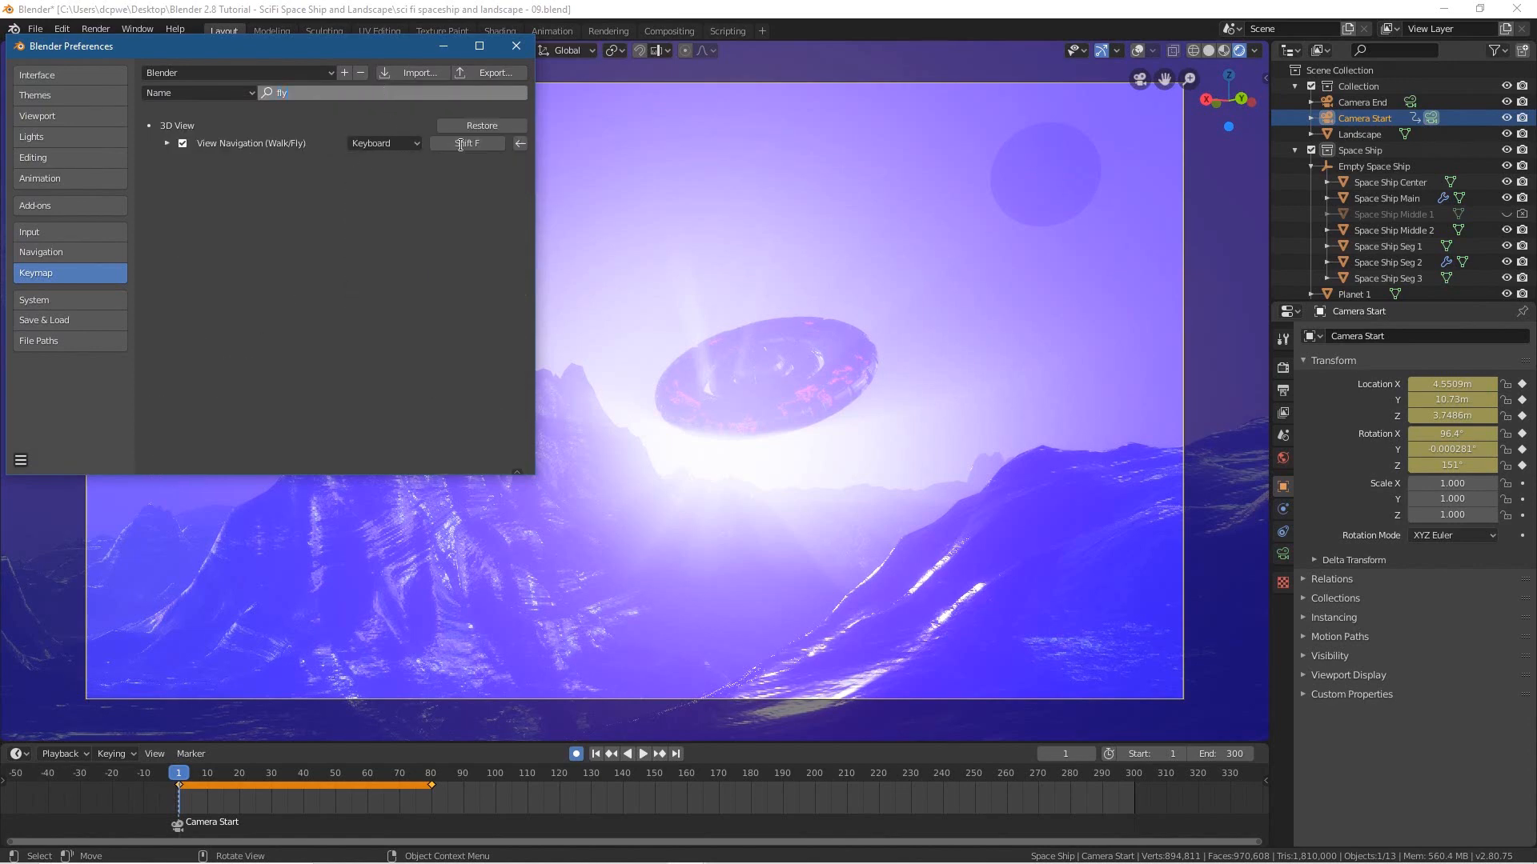
pyautogui.click(460, 144)
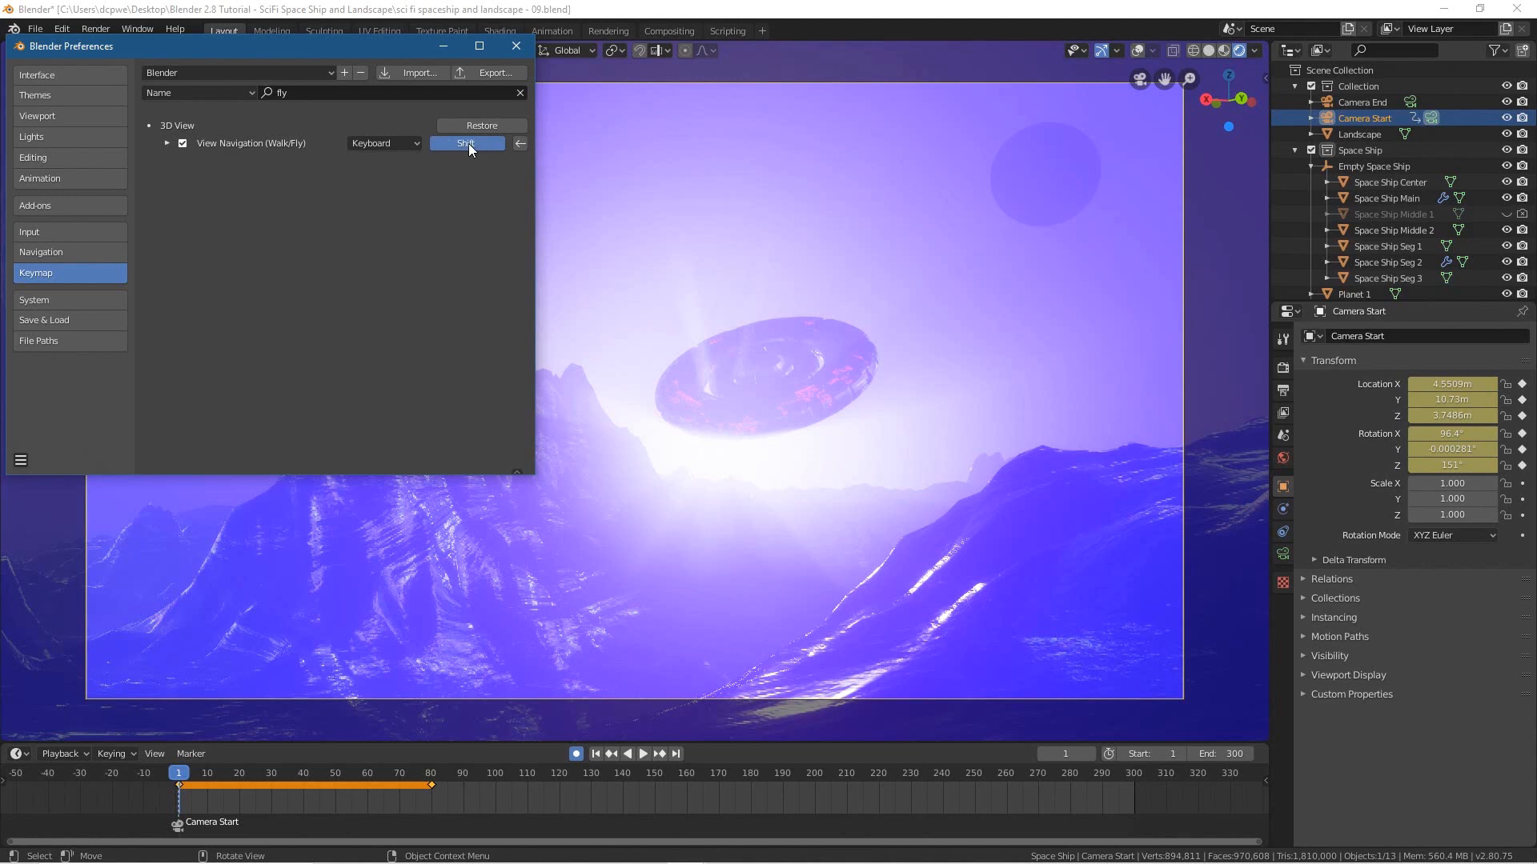
pyautogui.hotkey('shift', 'f')
pyautogui.click(516, 46)
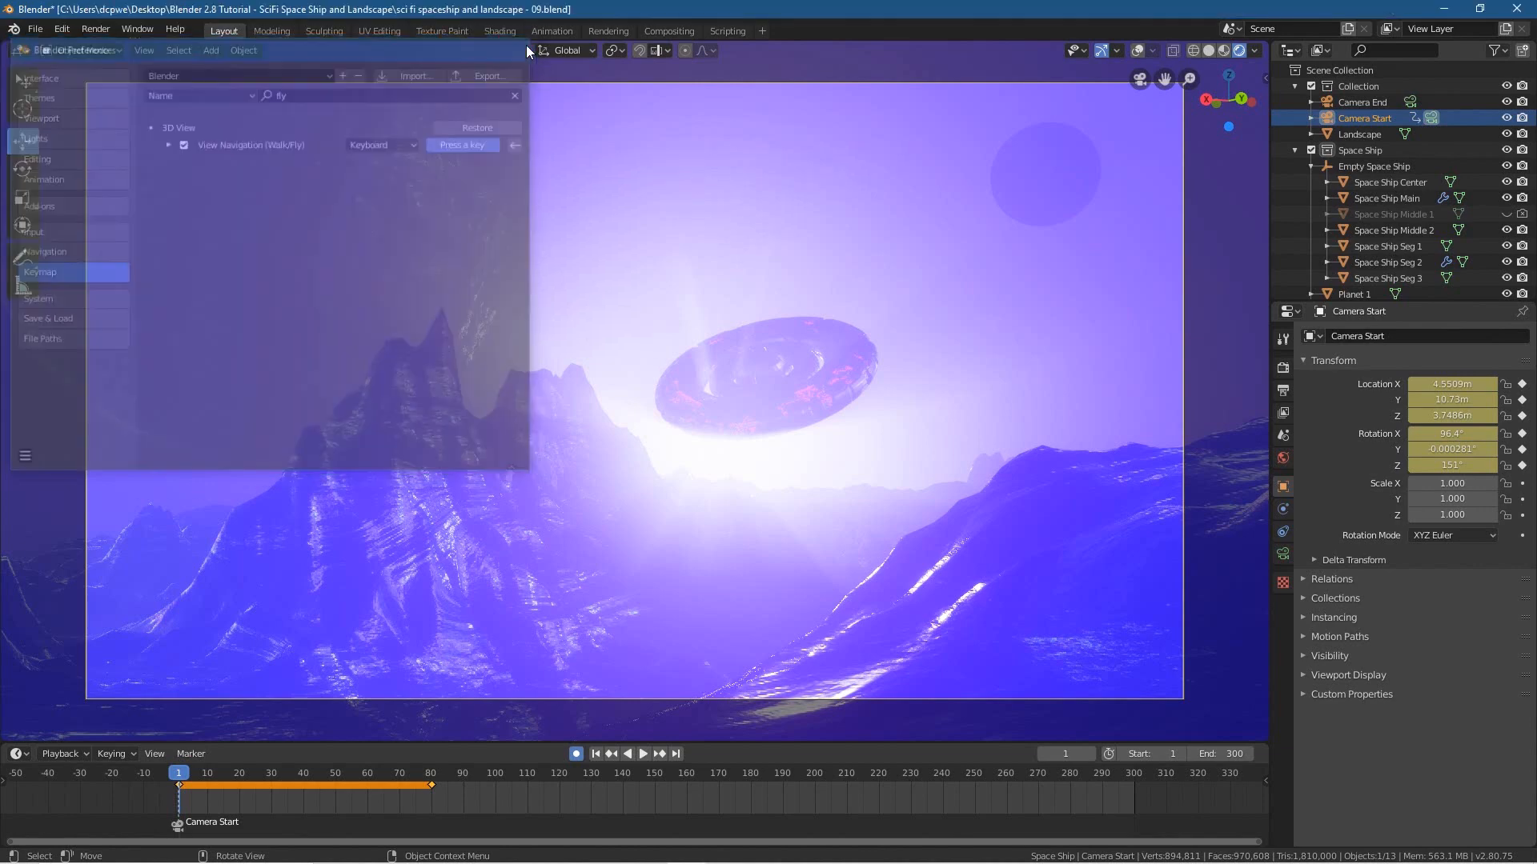
# - Fly Camera Start toward the spaceship at frame 1, tilting it to about 109° in X, and lower it by about 4 m
pyautogui.press('shift')
pyautogui.hotkey('shift', '`')
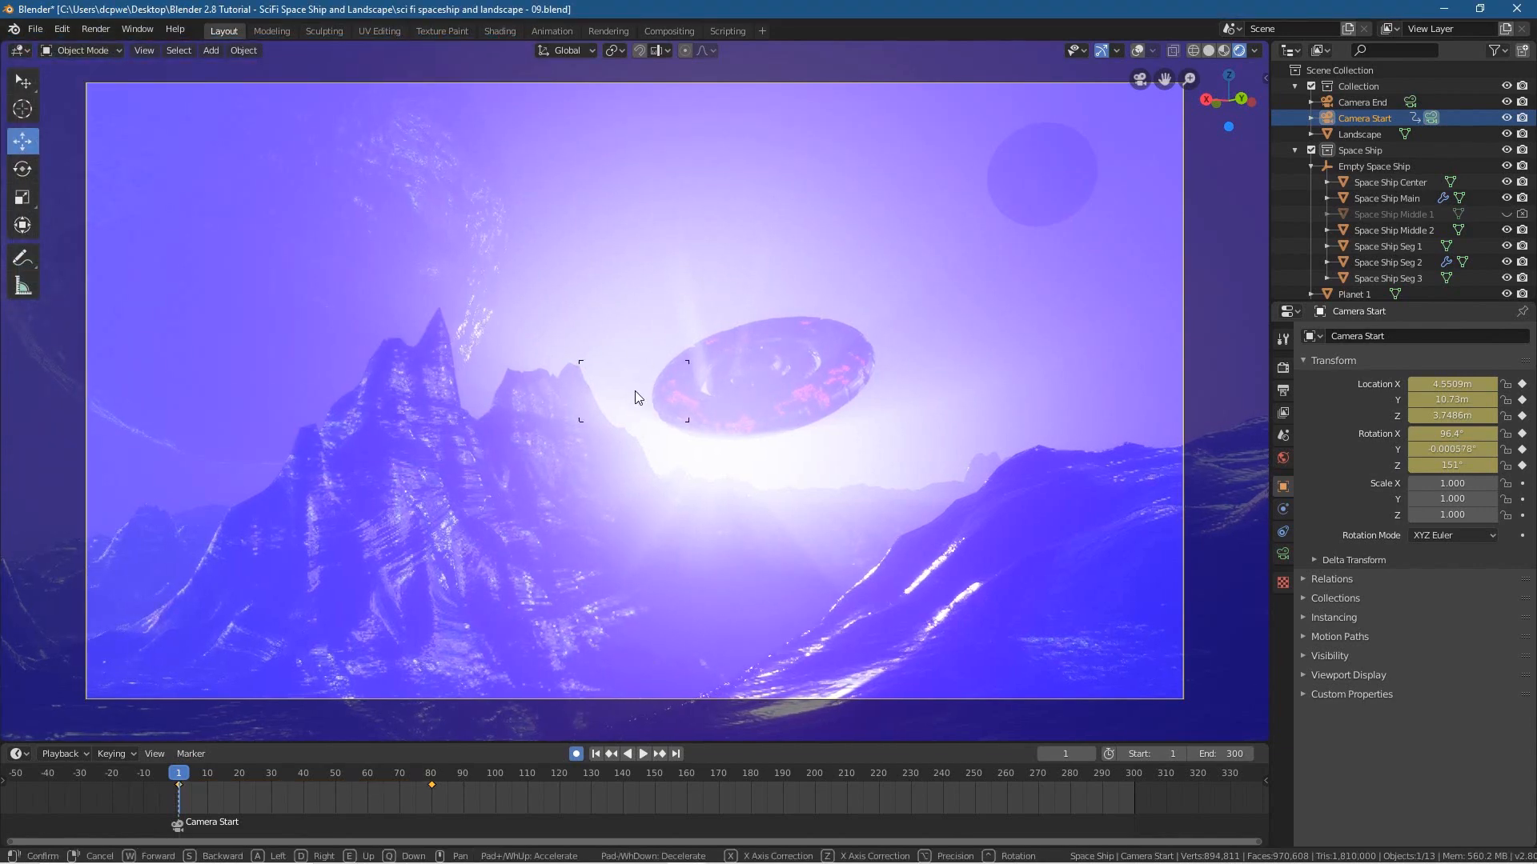
pyautogui.press('w')
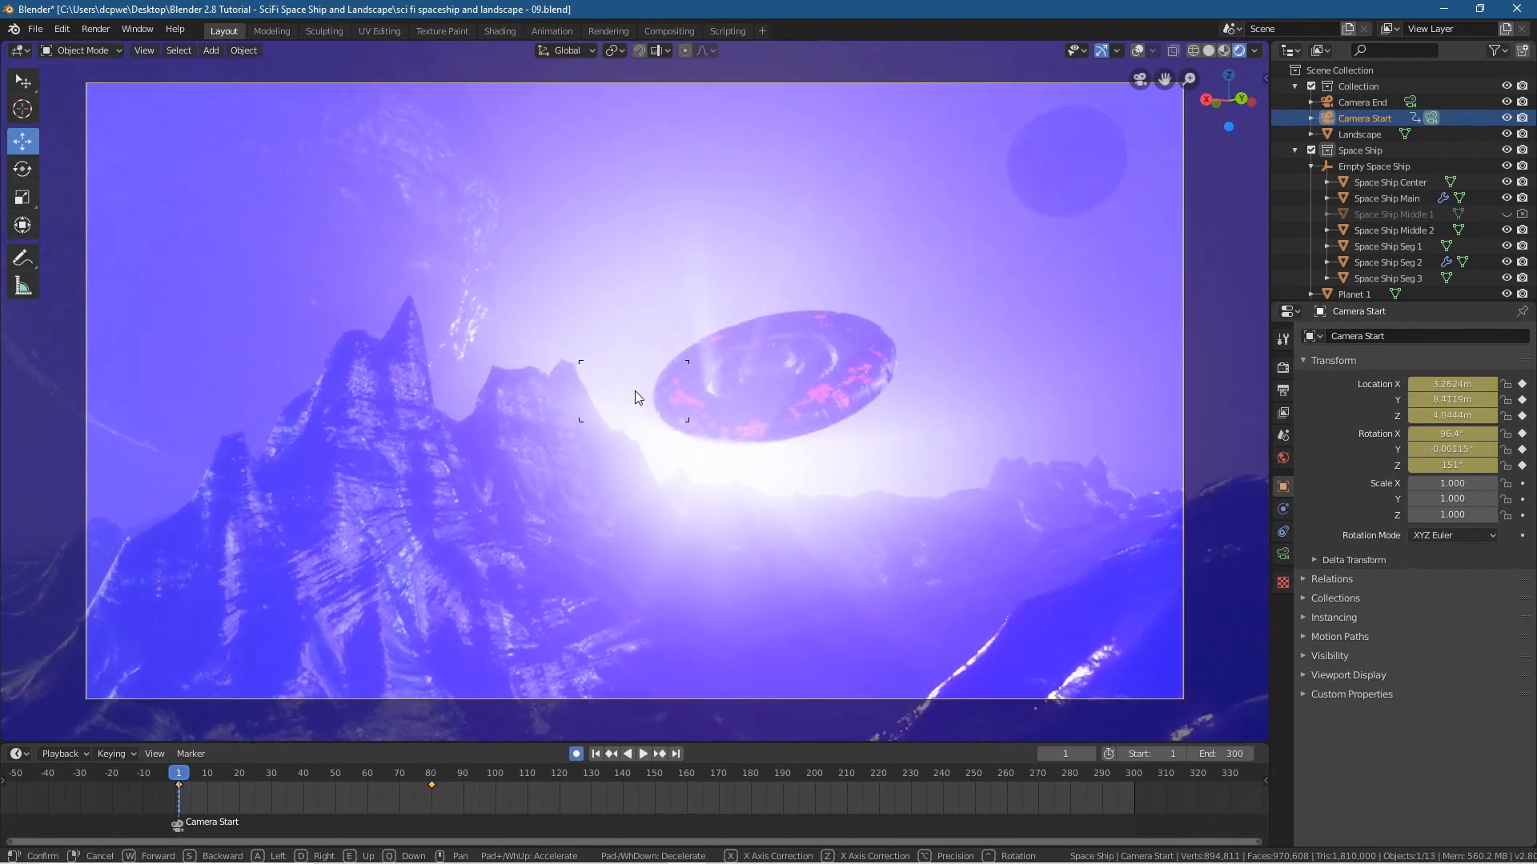
pyautogui.press('w')
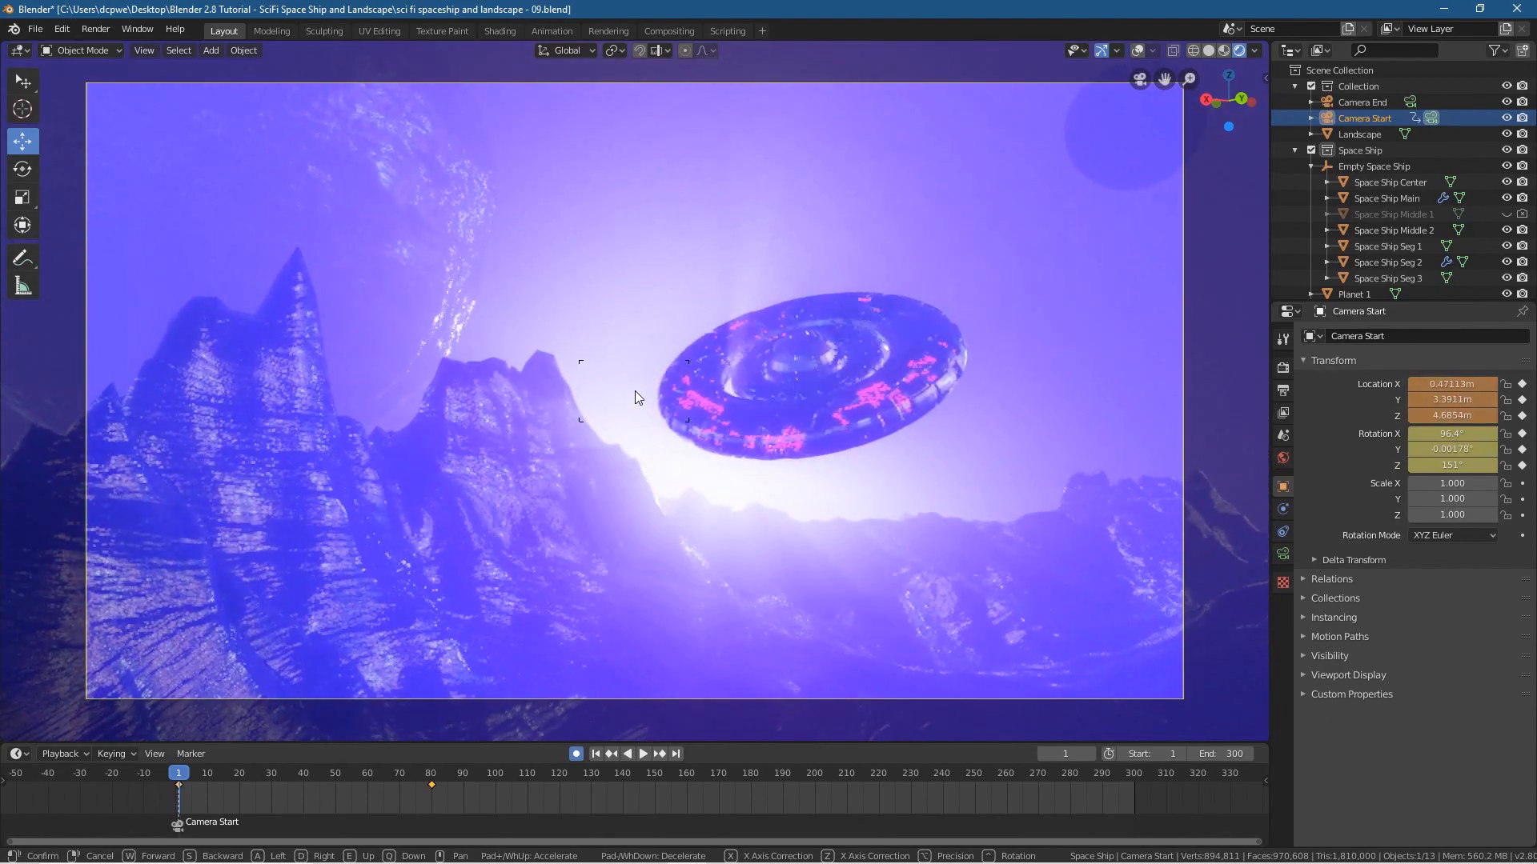
pyautogui.press('w')
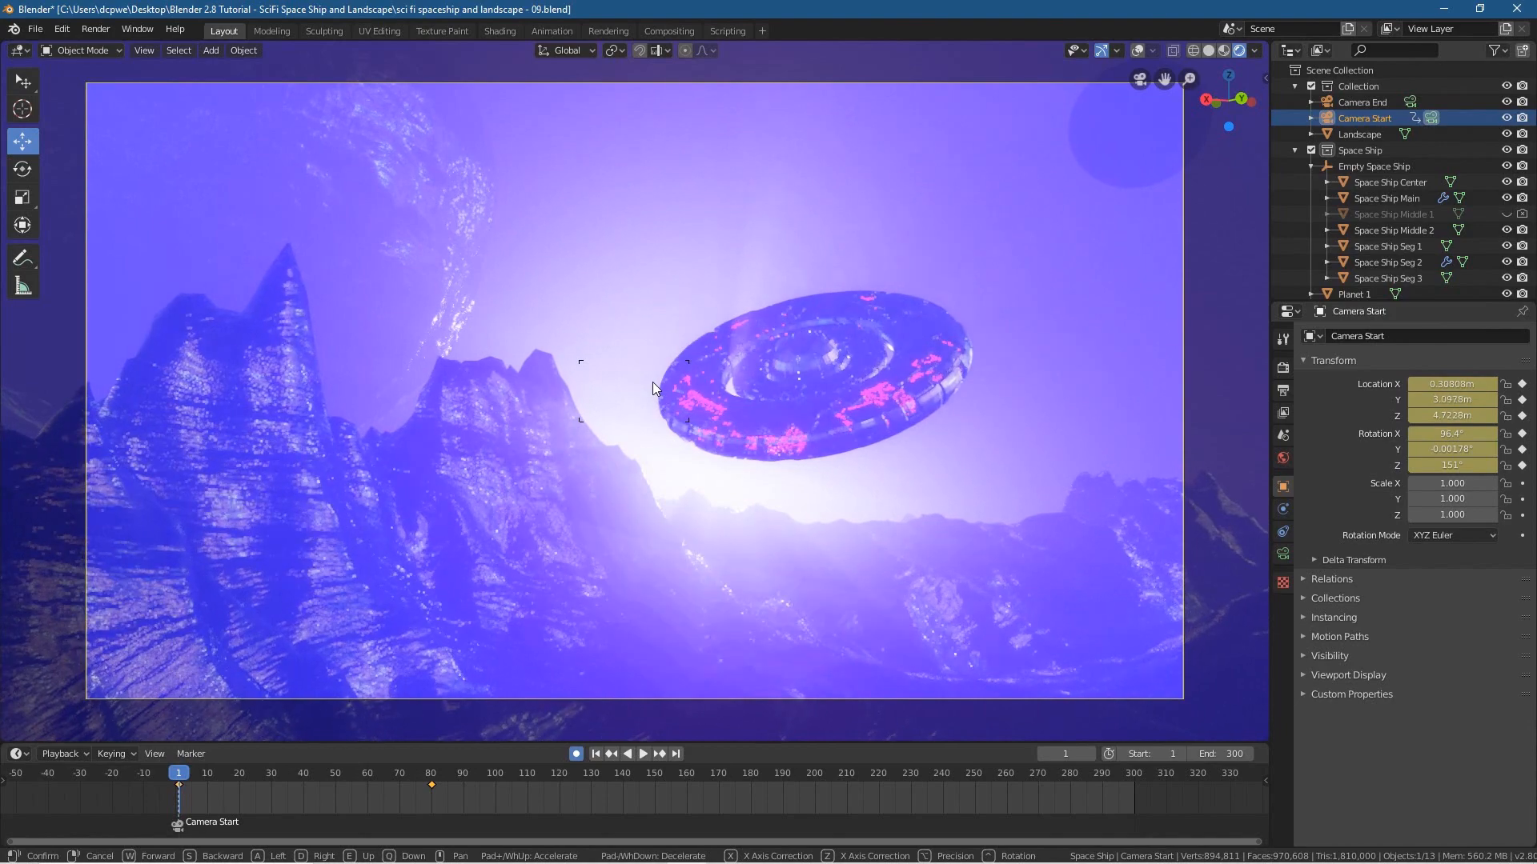
pyautogui.press('w')
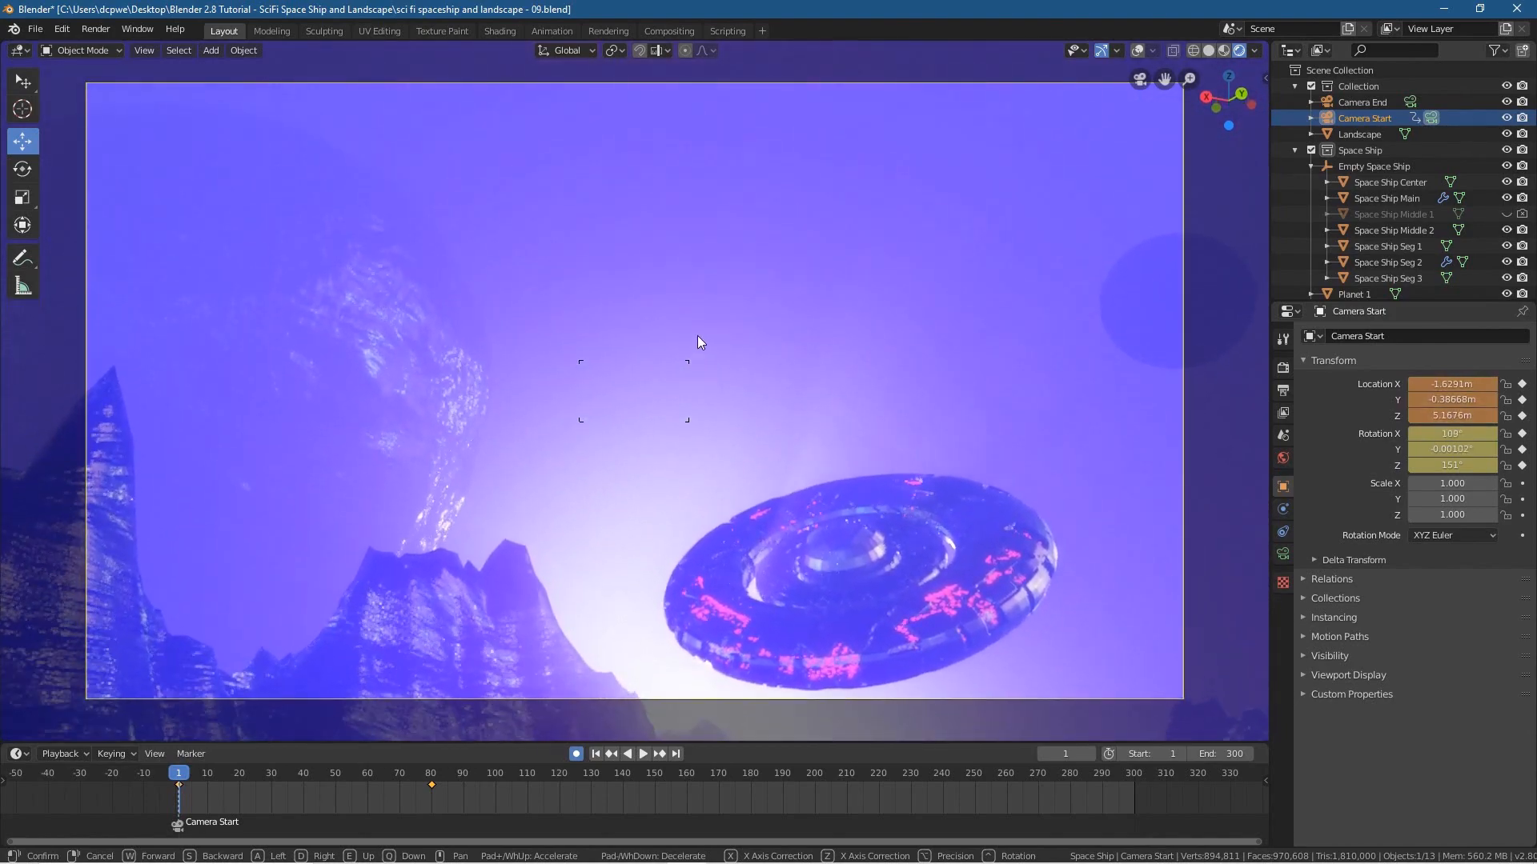
pyautogui.click(698, 337)
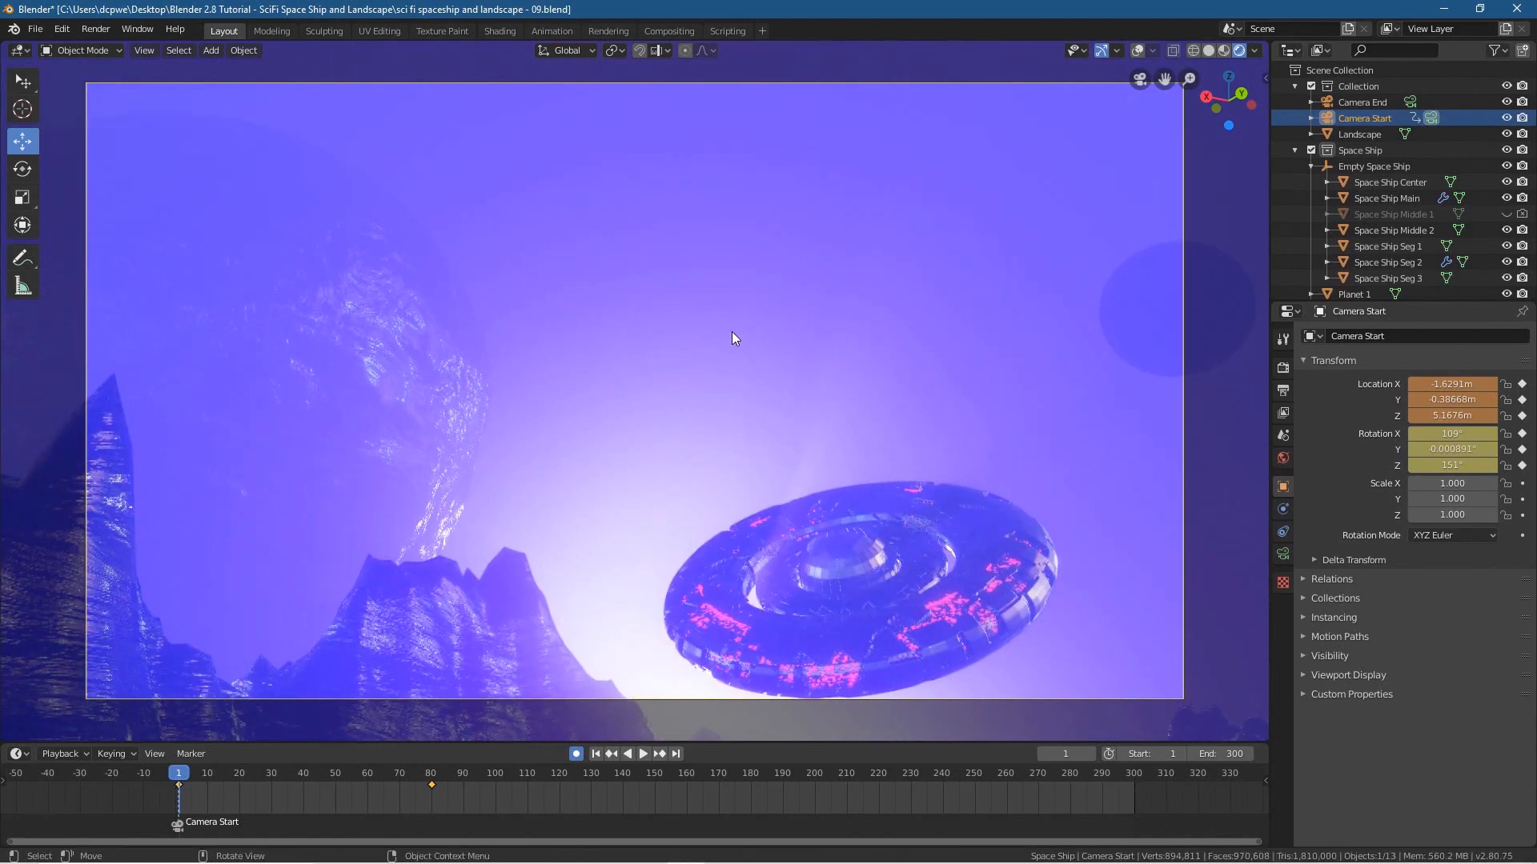
pyautogui.press('g')
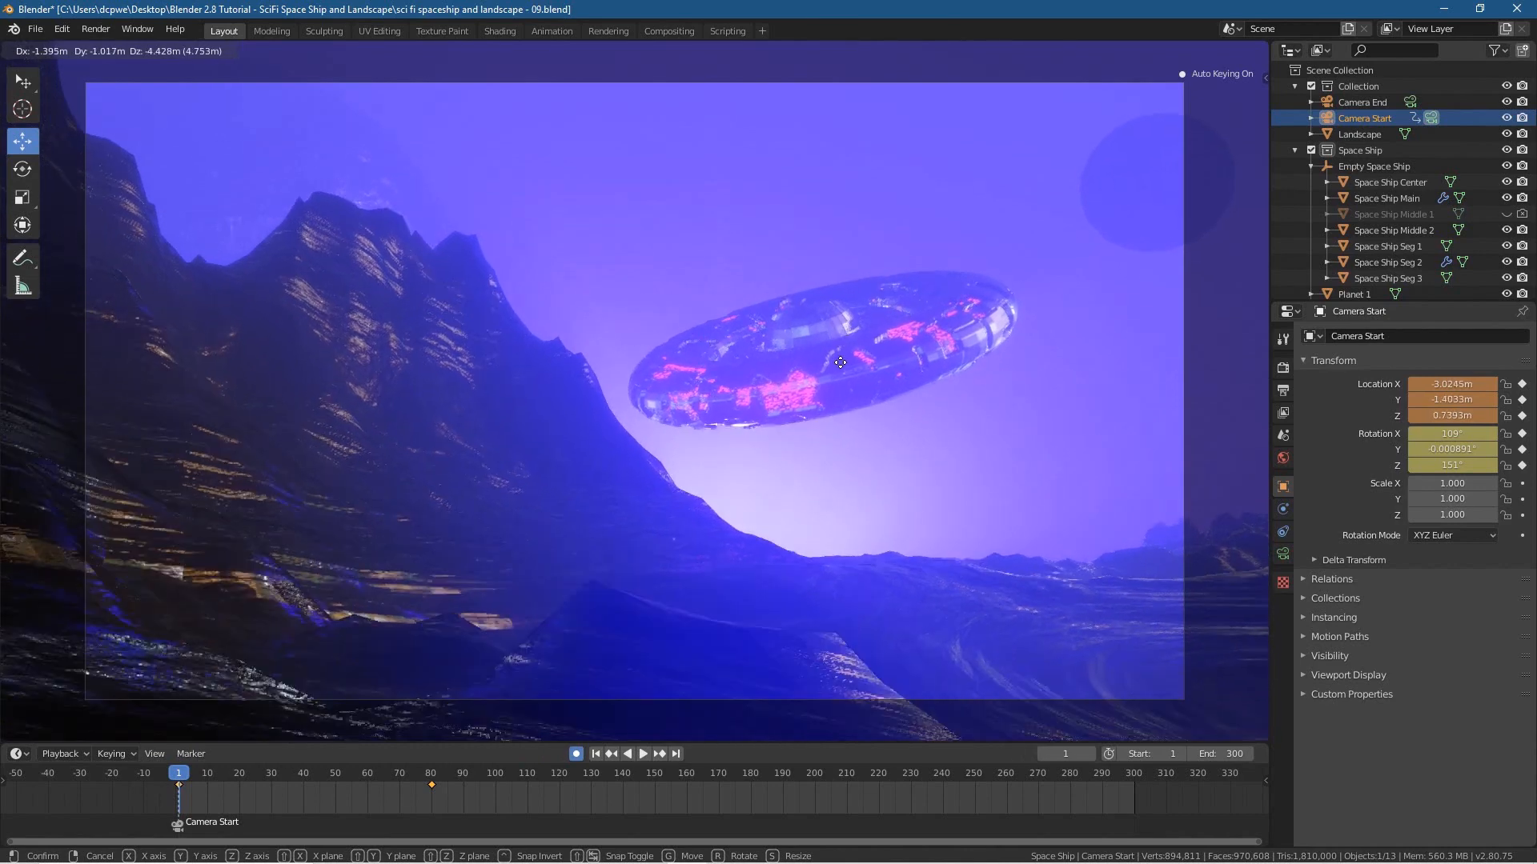
pyautogui.click(882, 281)
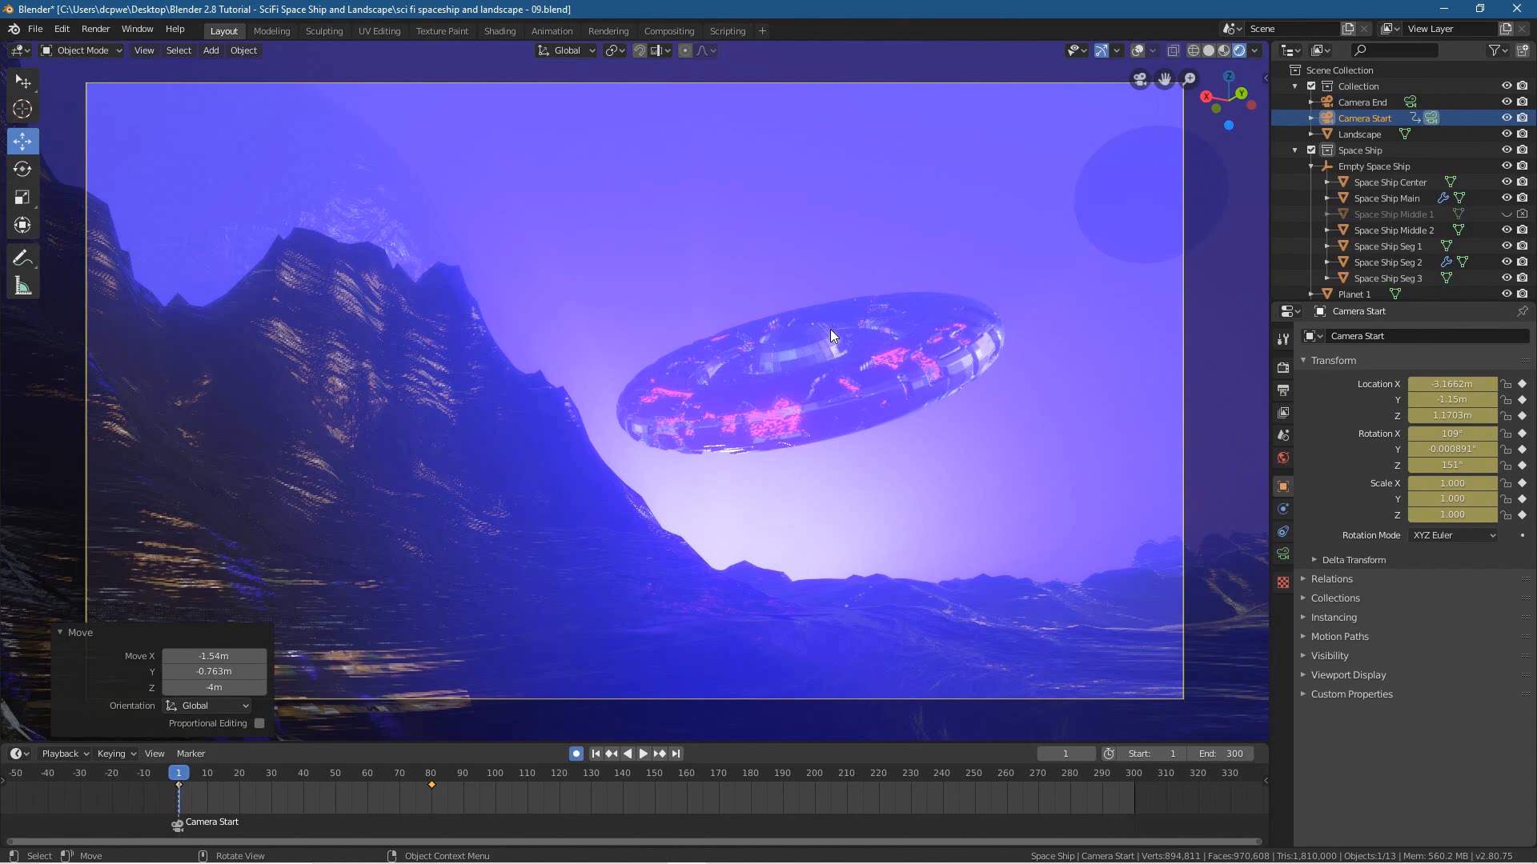
pyautogui.press('r')
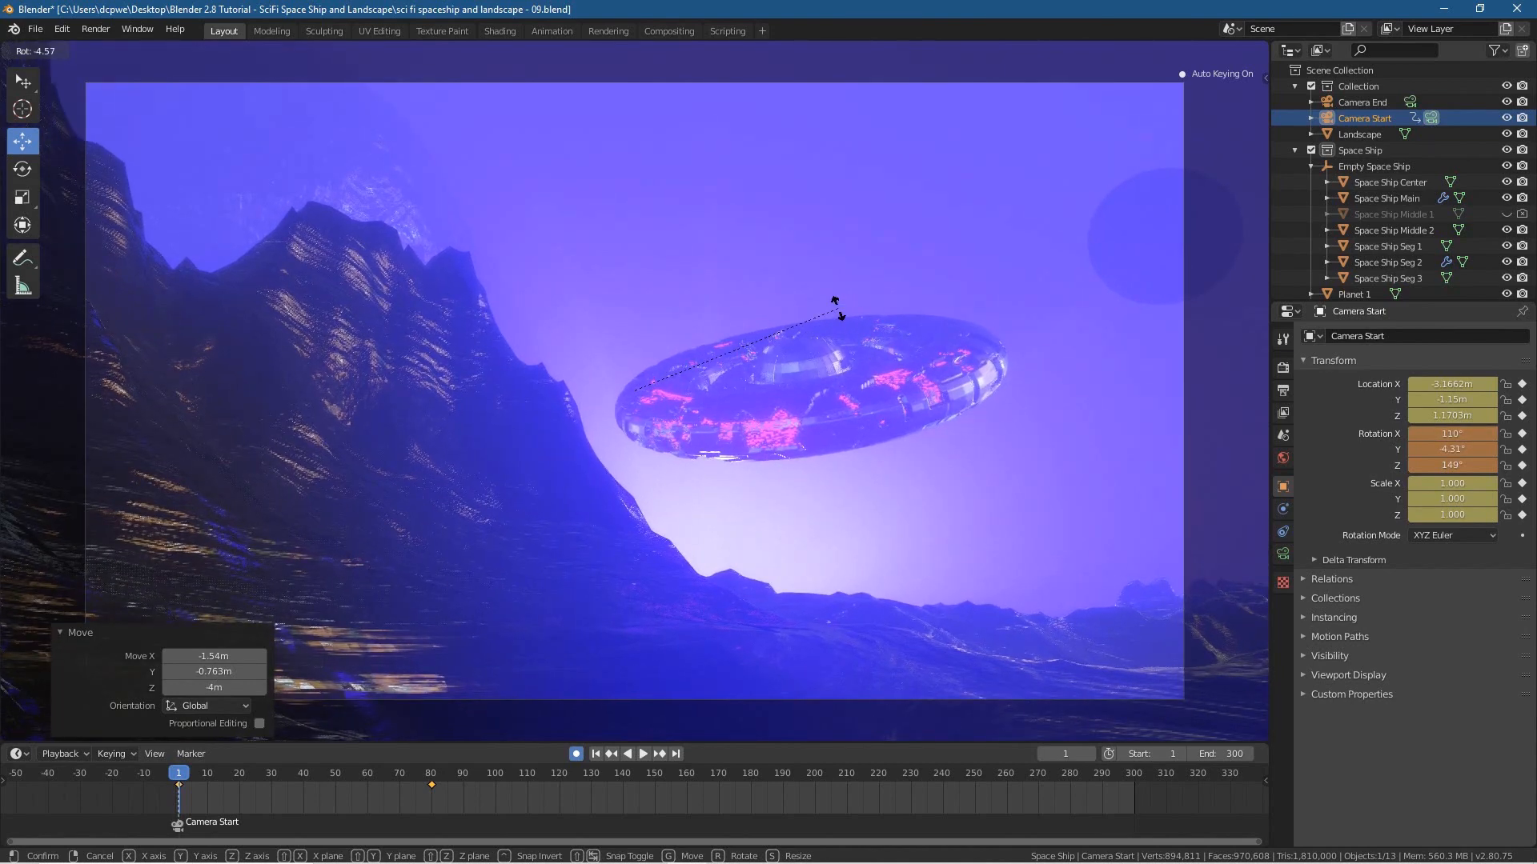
pyautogui.press('x')
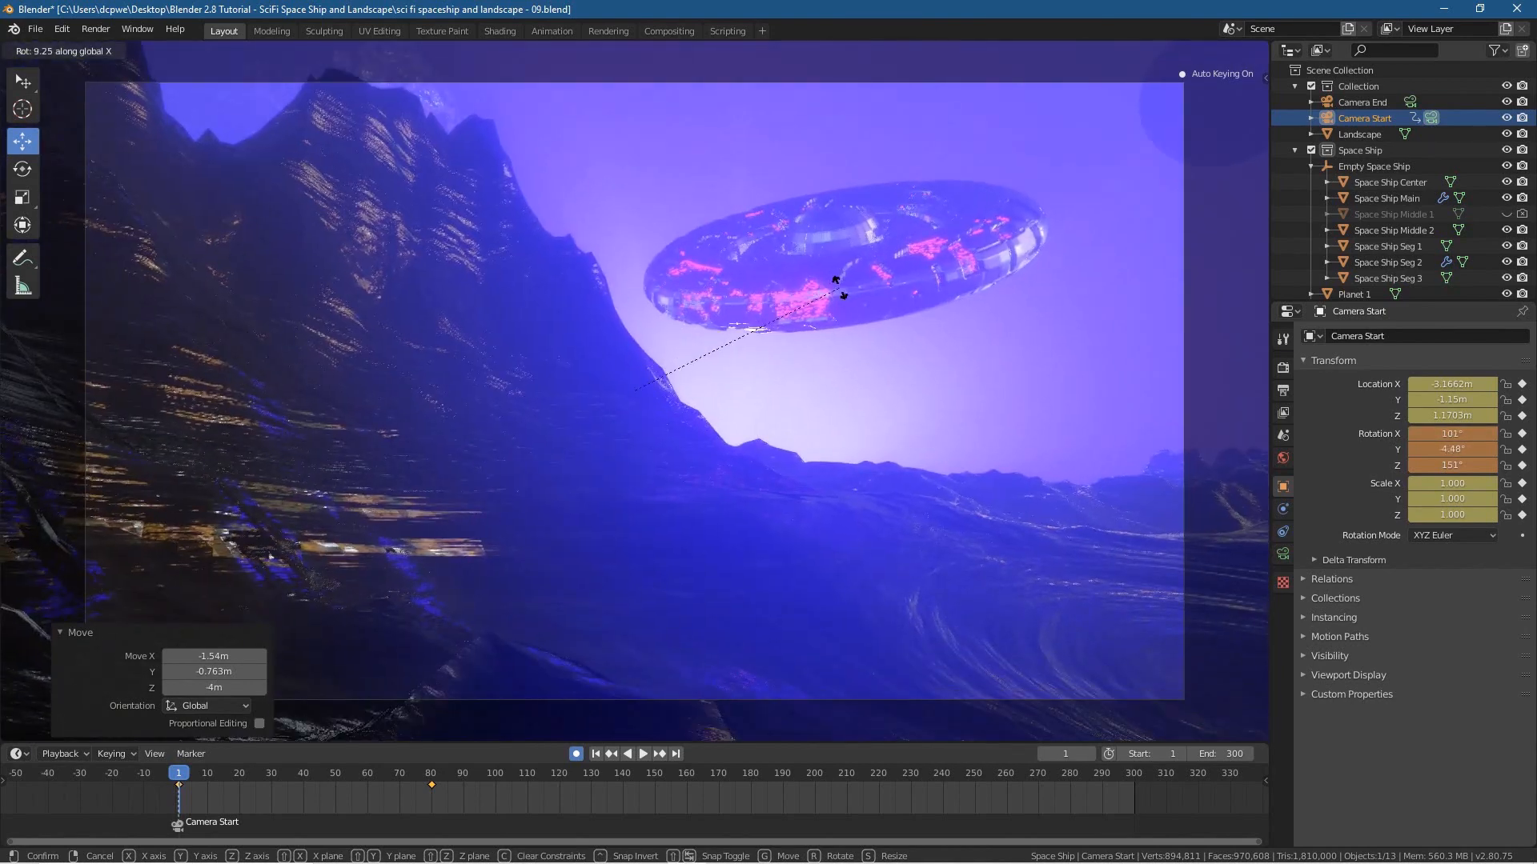
pyautogui.press('Escape')
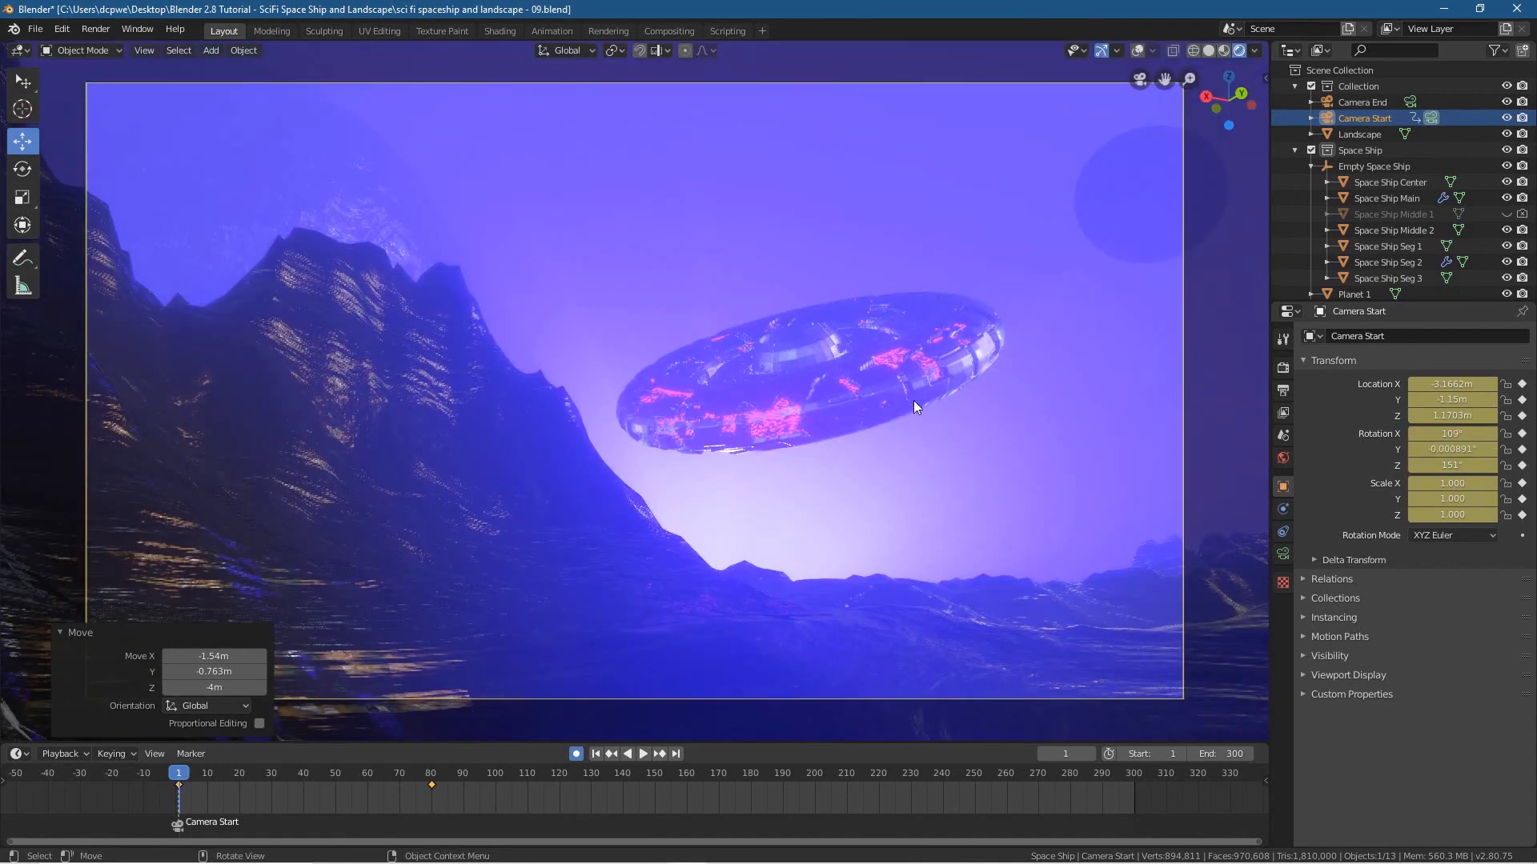
# - Tilt Camera Start up to about 118° in X and move it about -1.66 m in X, 0.373 m in Y and -0.894 m in Z
pyautogui.hotkey('shift', '`')
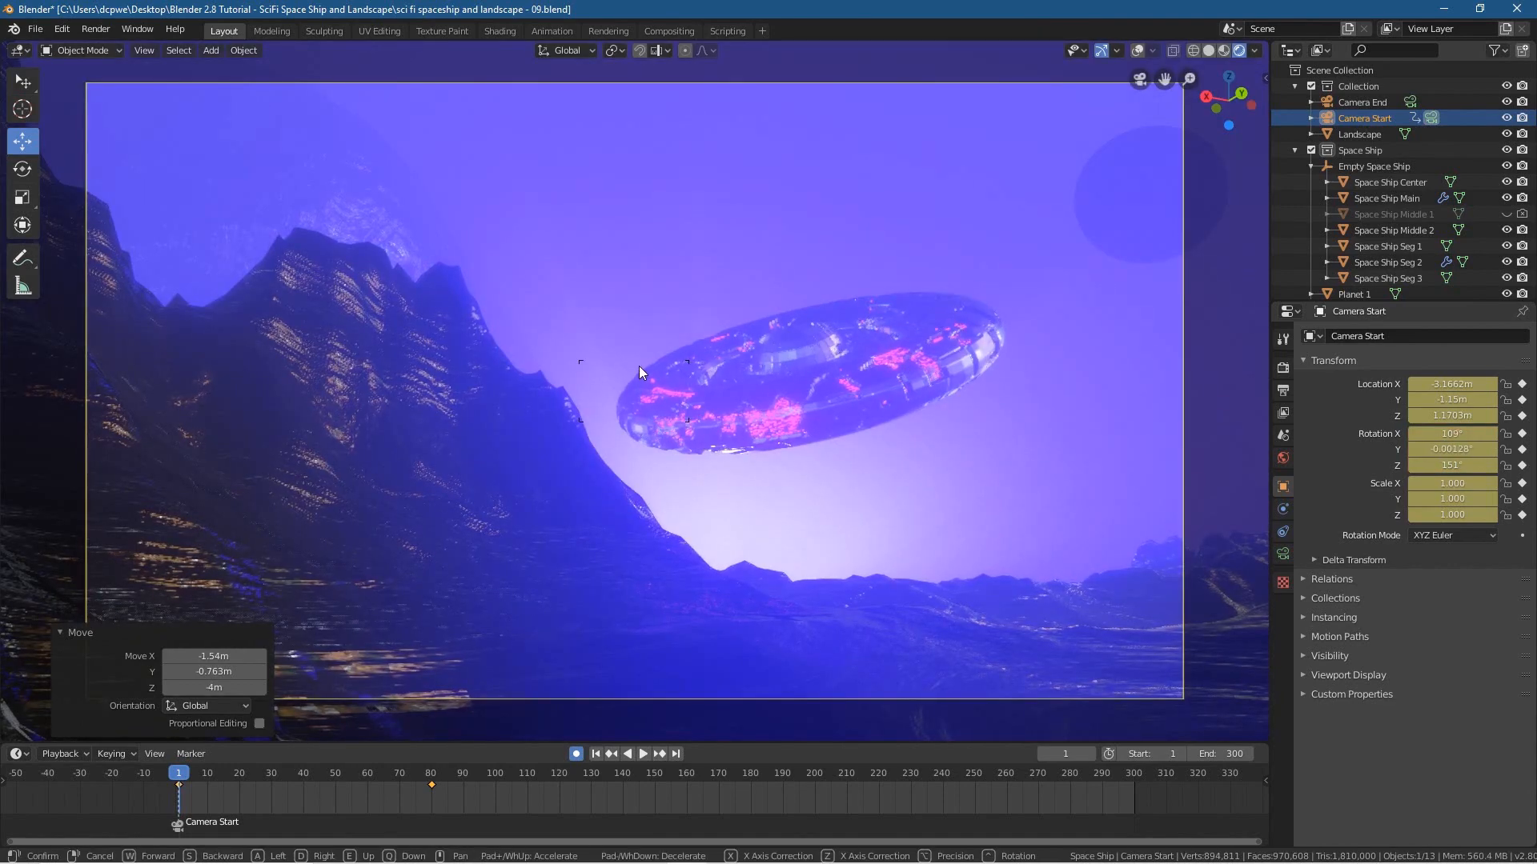
pyautogui.click(646, 324)
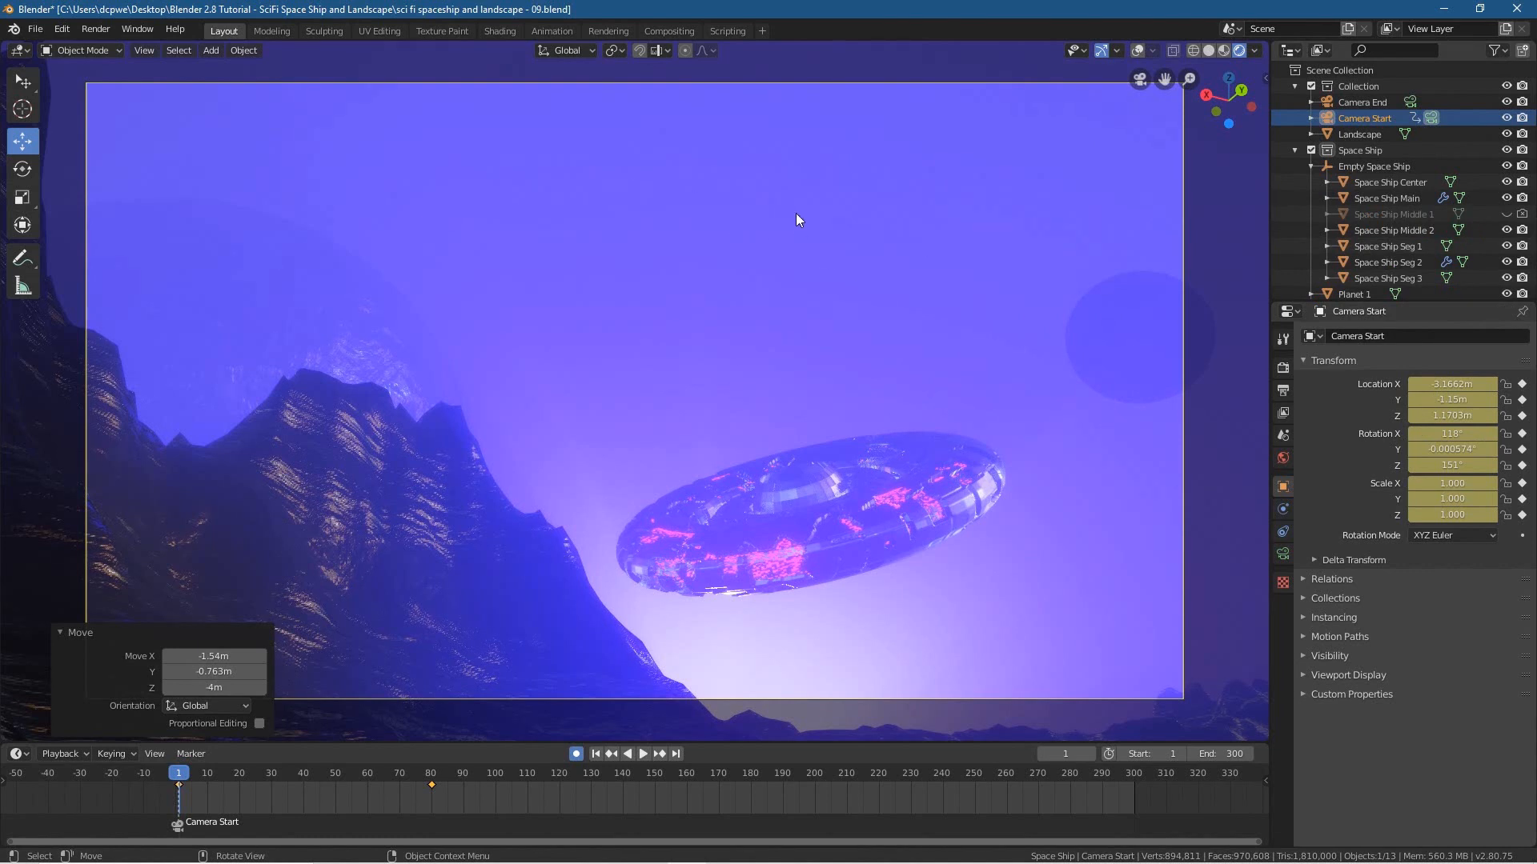
pyautogui.press('g')
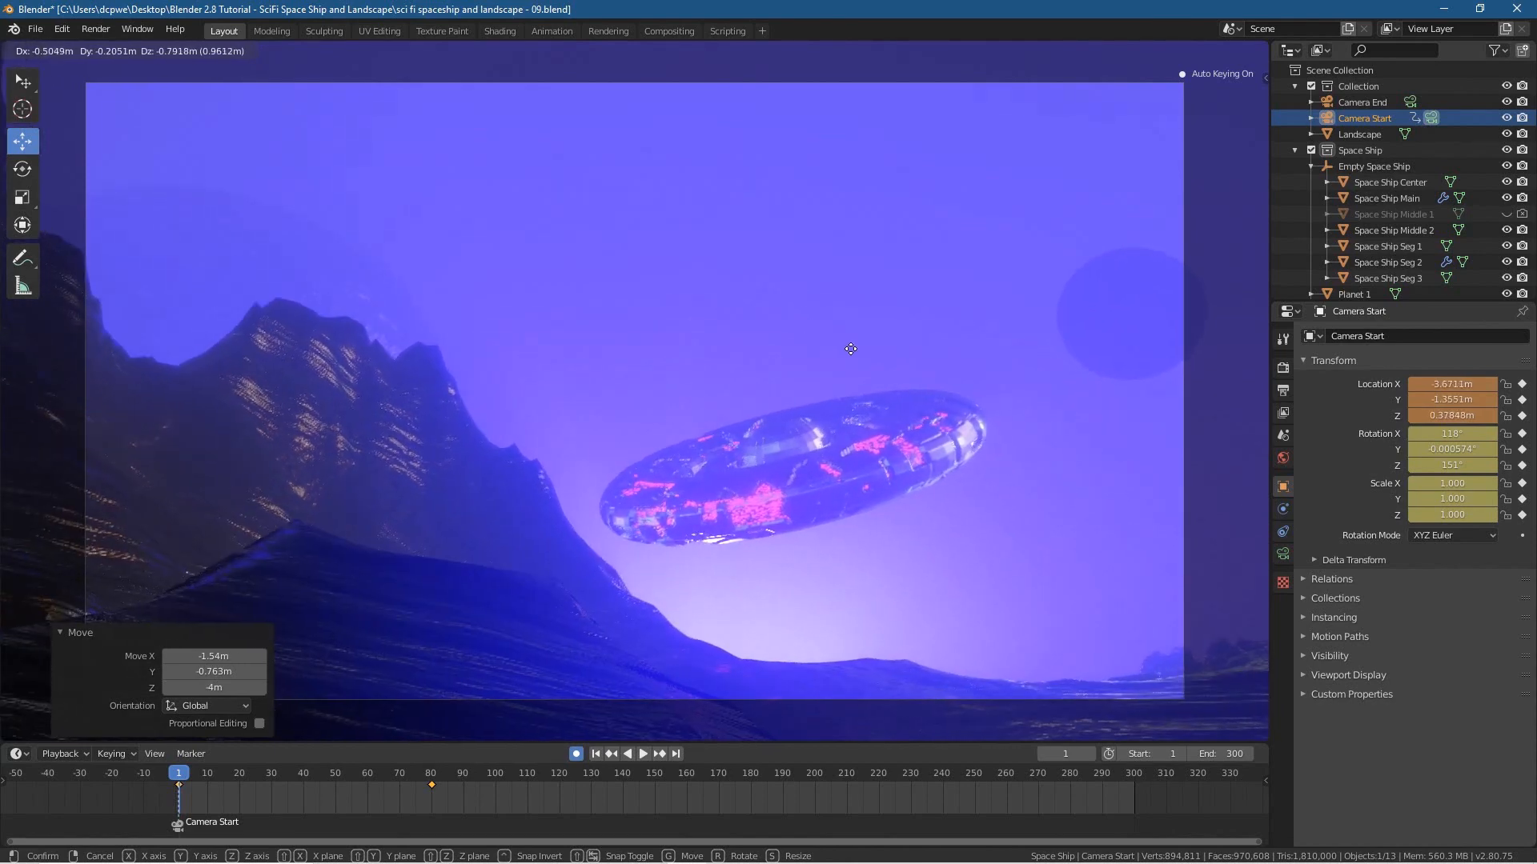
pyautogui.click(1063, 369)
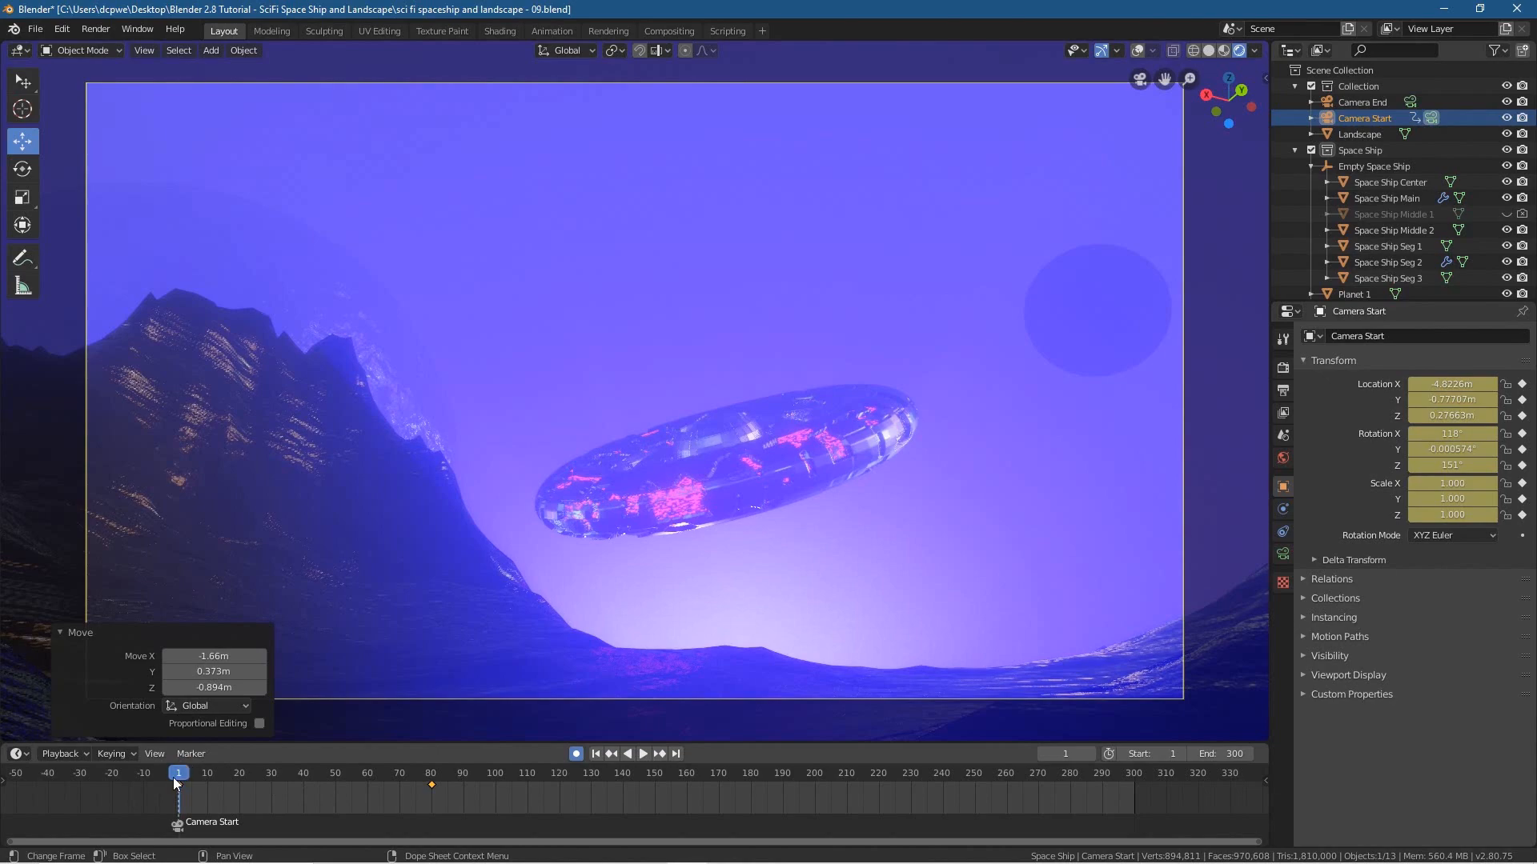
# - Play the camera animation from frame 1 and scrub back to the start to check the path
pyautogui.press('space')
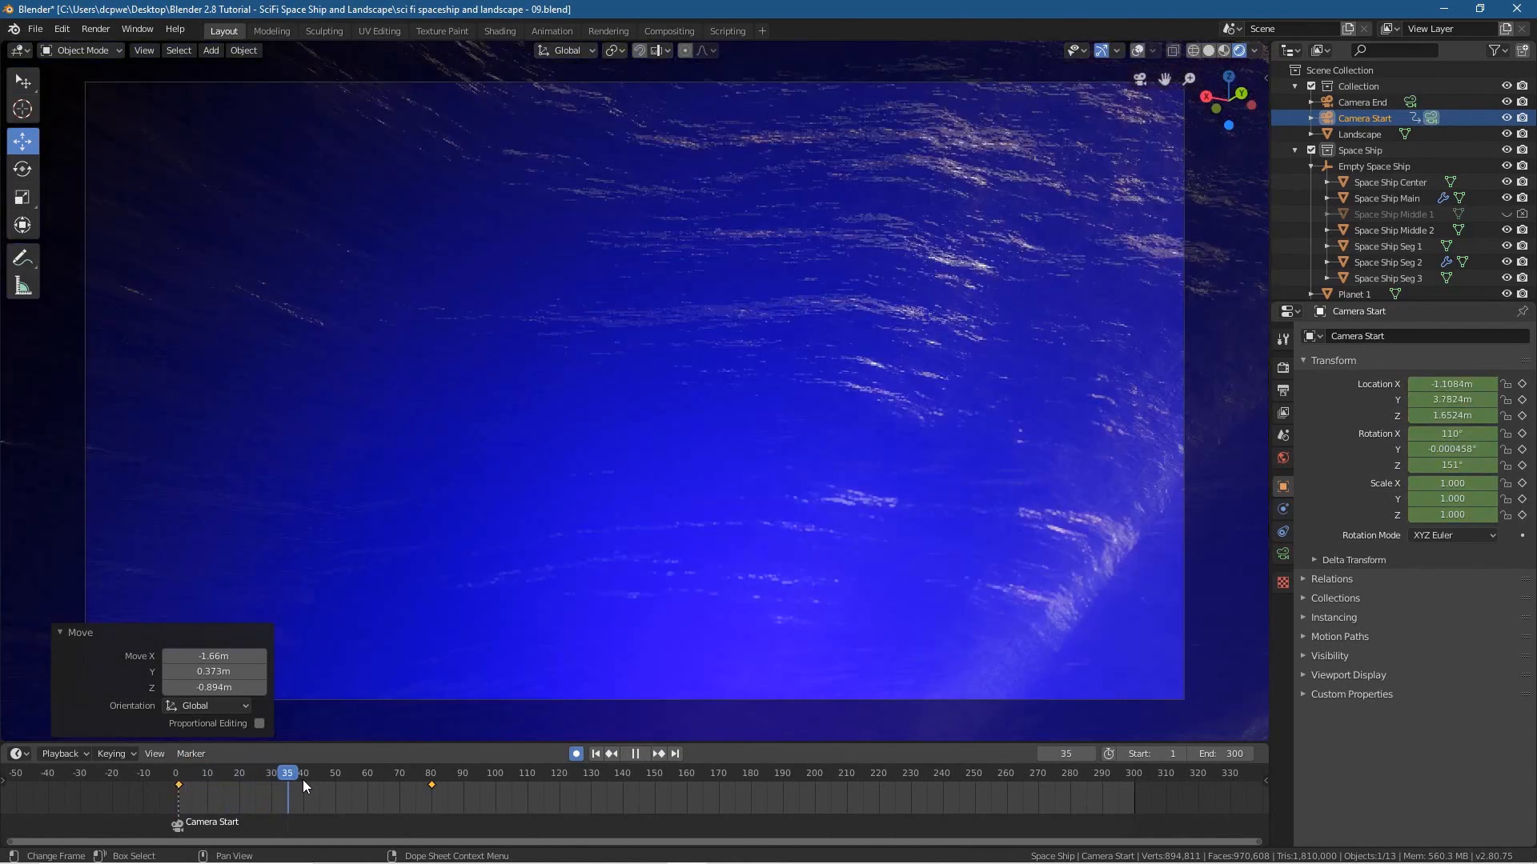
pyautogui.moveTo(302, 779); pyautogui.dragTo(176, 789)
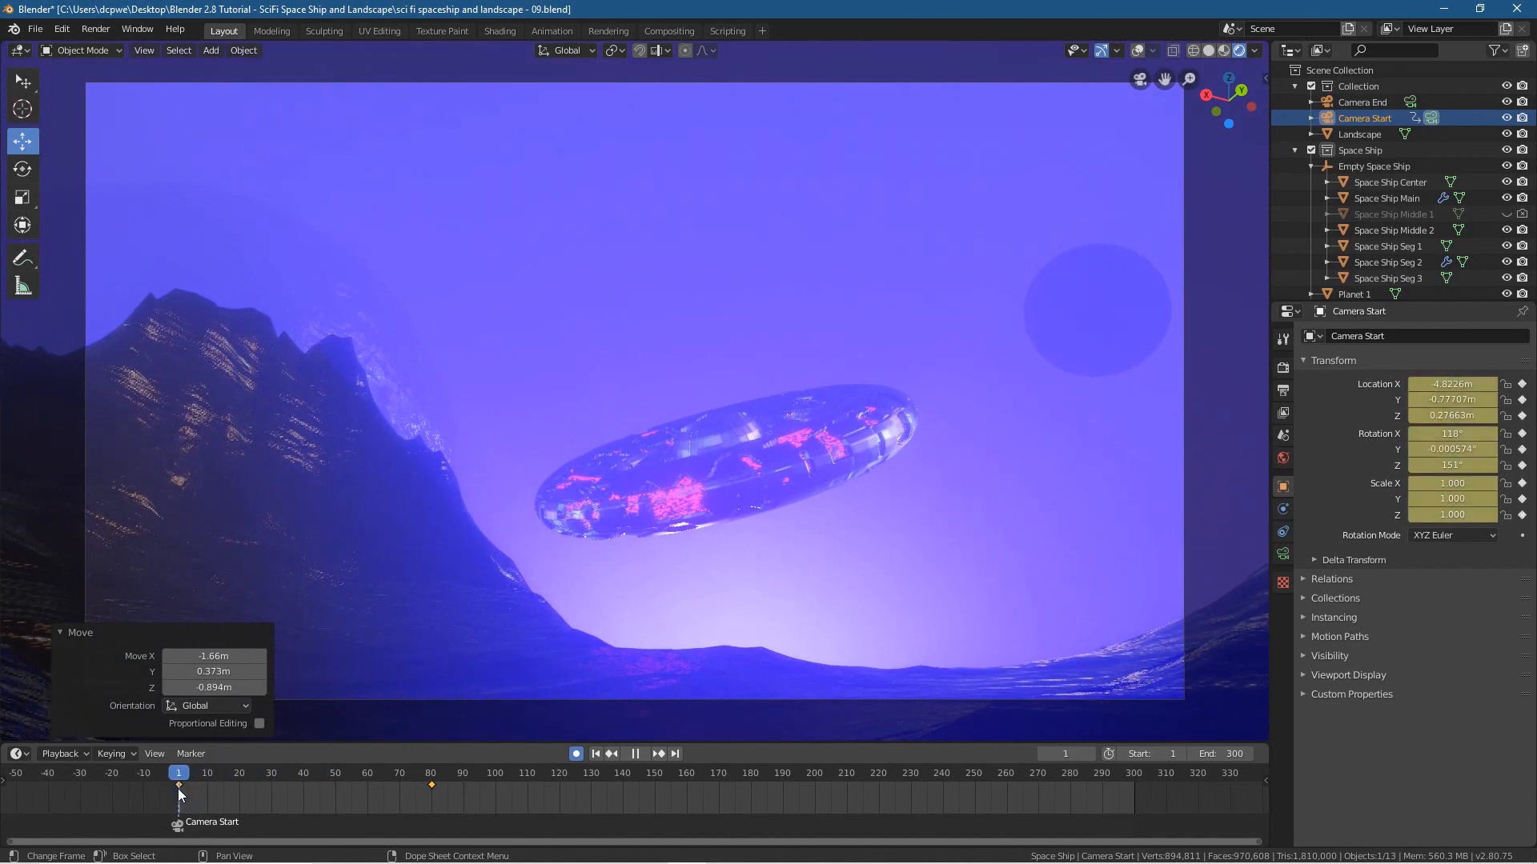
pyautogui.moveTo(178, 790); pyautogui.dragTo(178, 789)
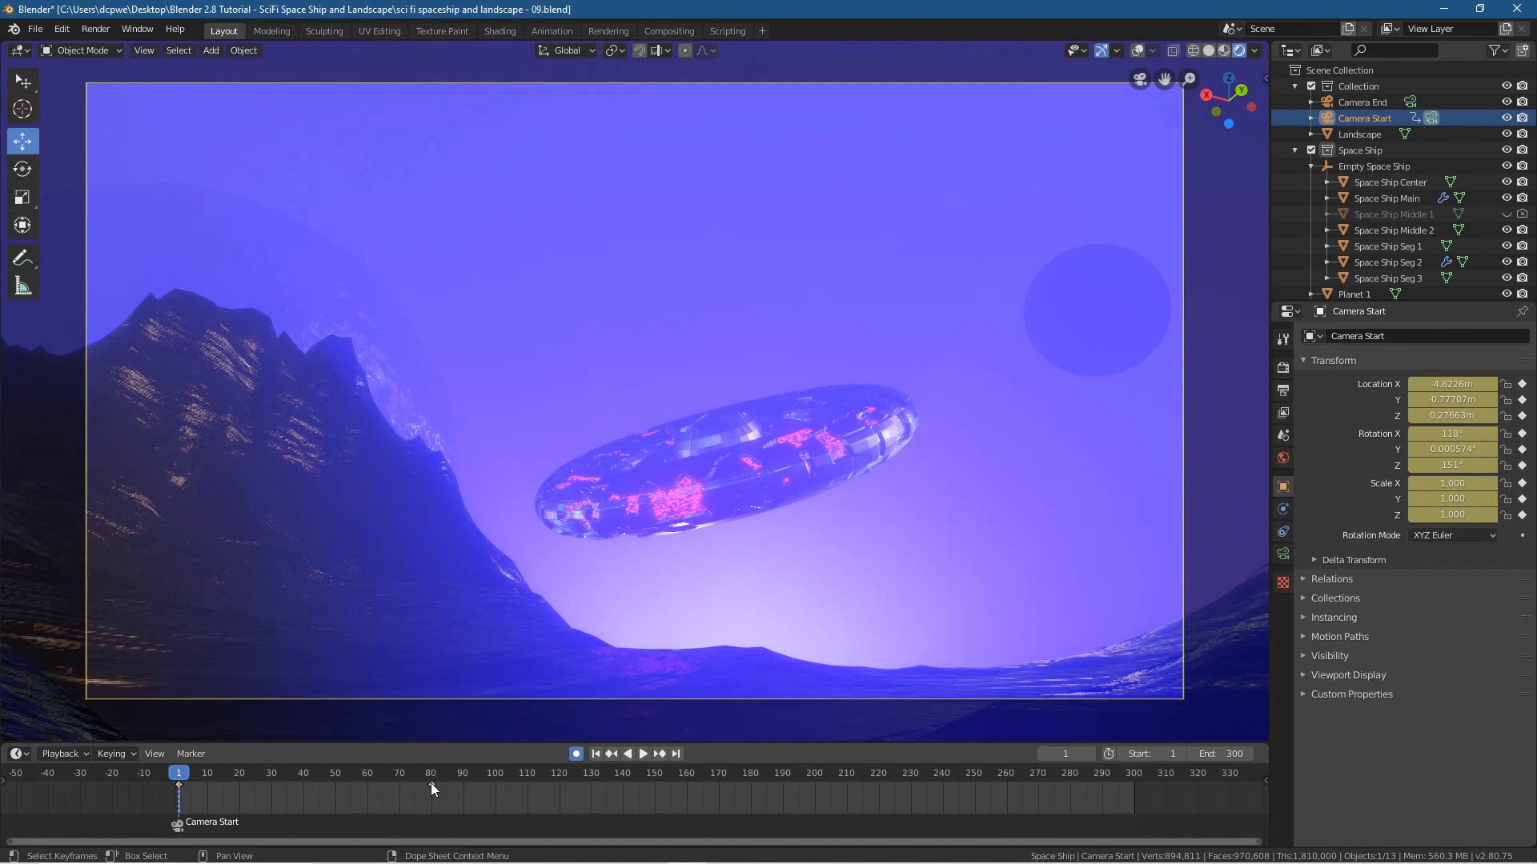
# - At frame 80, fly Camera Start closer to the spaceship, to about X -0.44 m, Y 2.15 m, Z 4.86 m with Z rotation about 141°
pyautogui.moveTo(179, 770); pyautogui.dragTo(431, 772)
pyautogui.press('i')
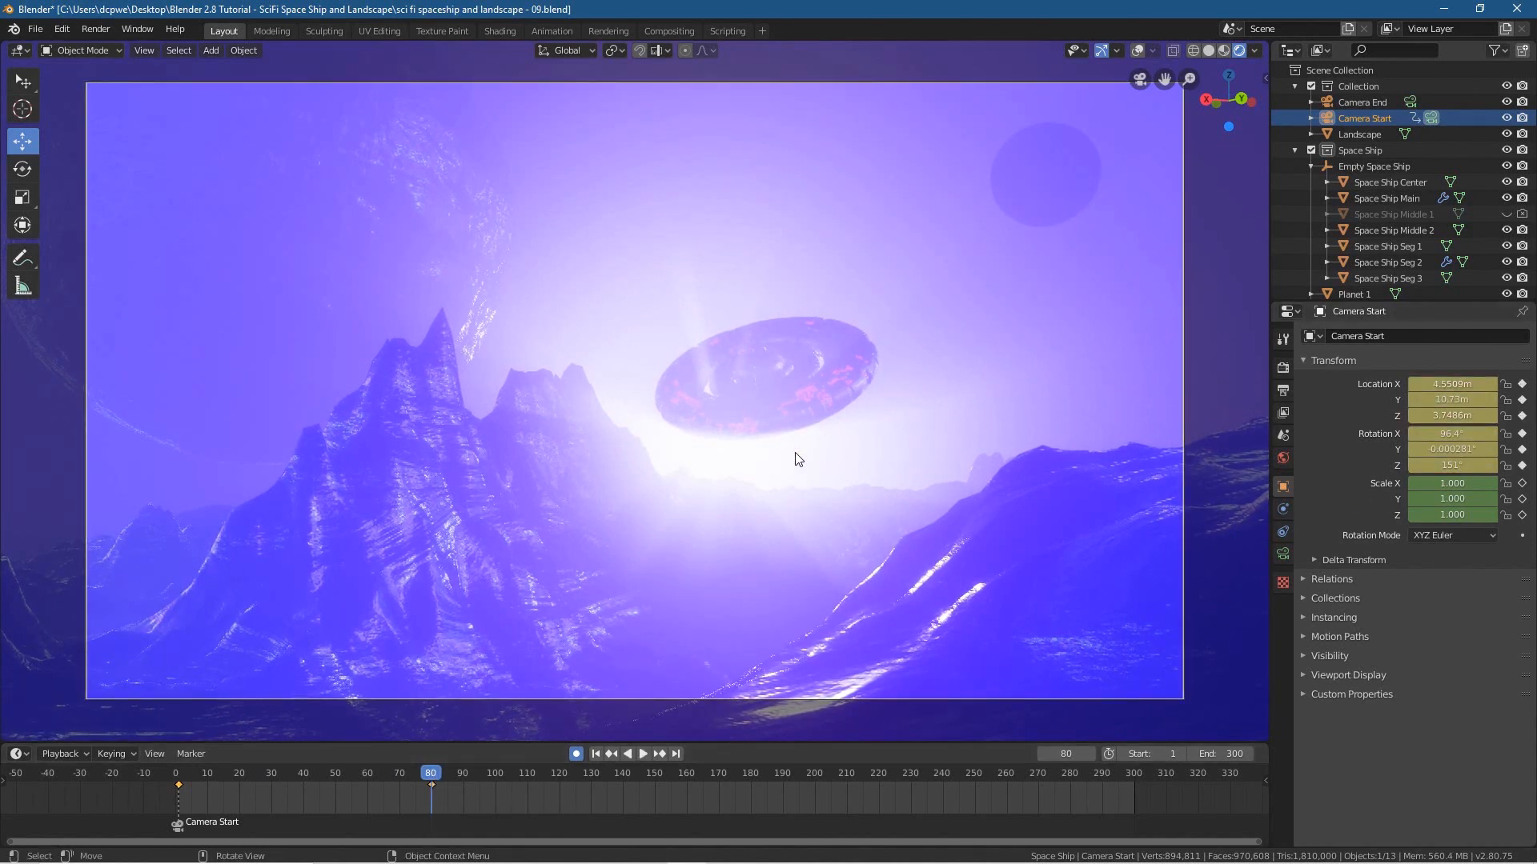
pyautogui.hotkey('shift', '`')
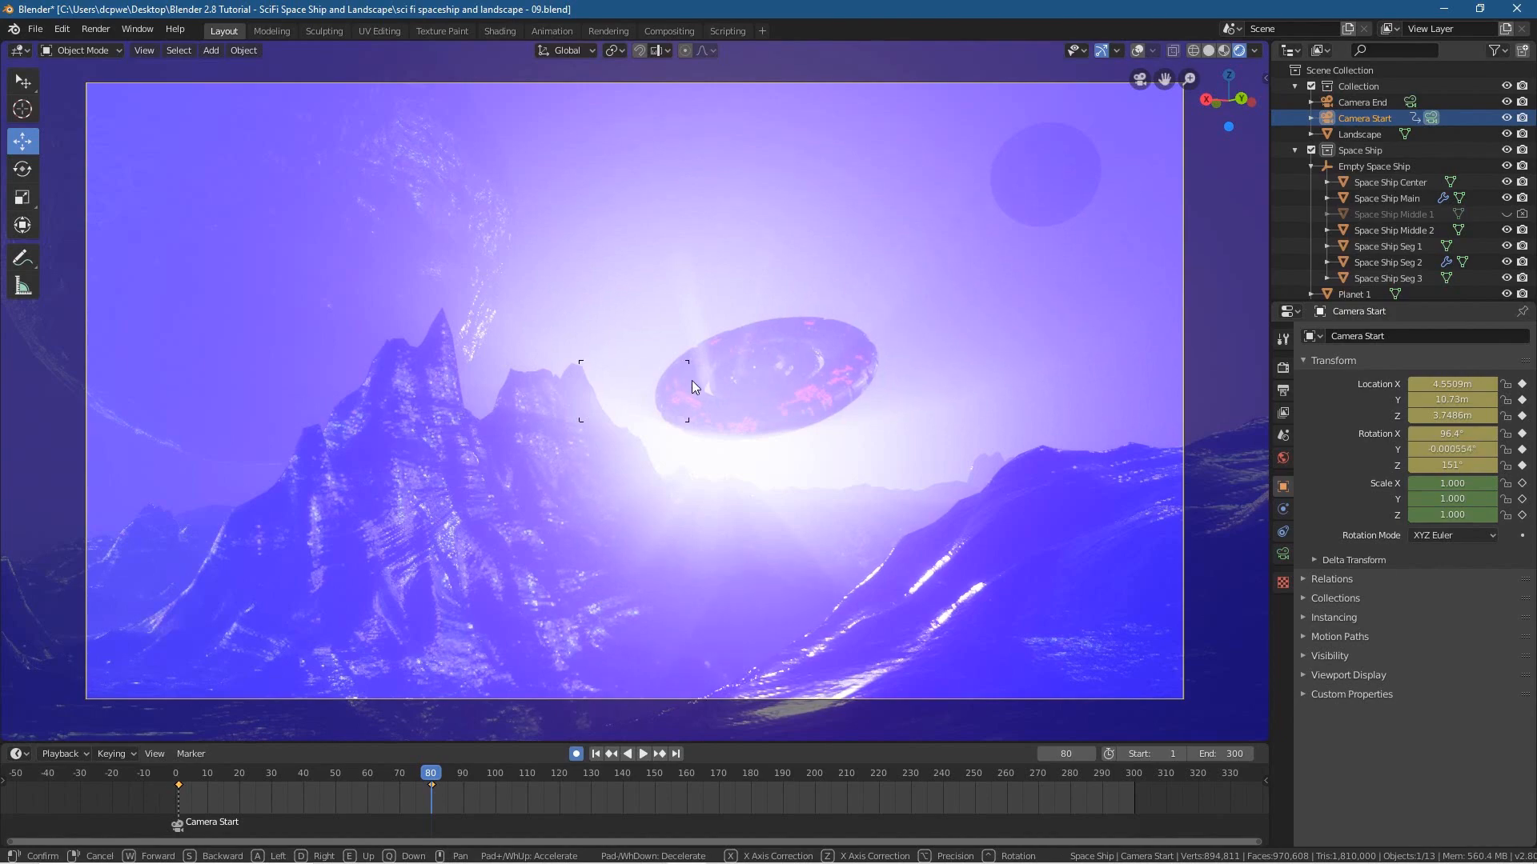
pyautogui.scroll(5, 692, 381)
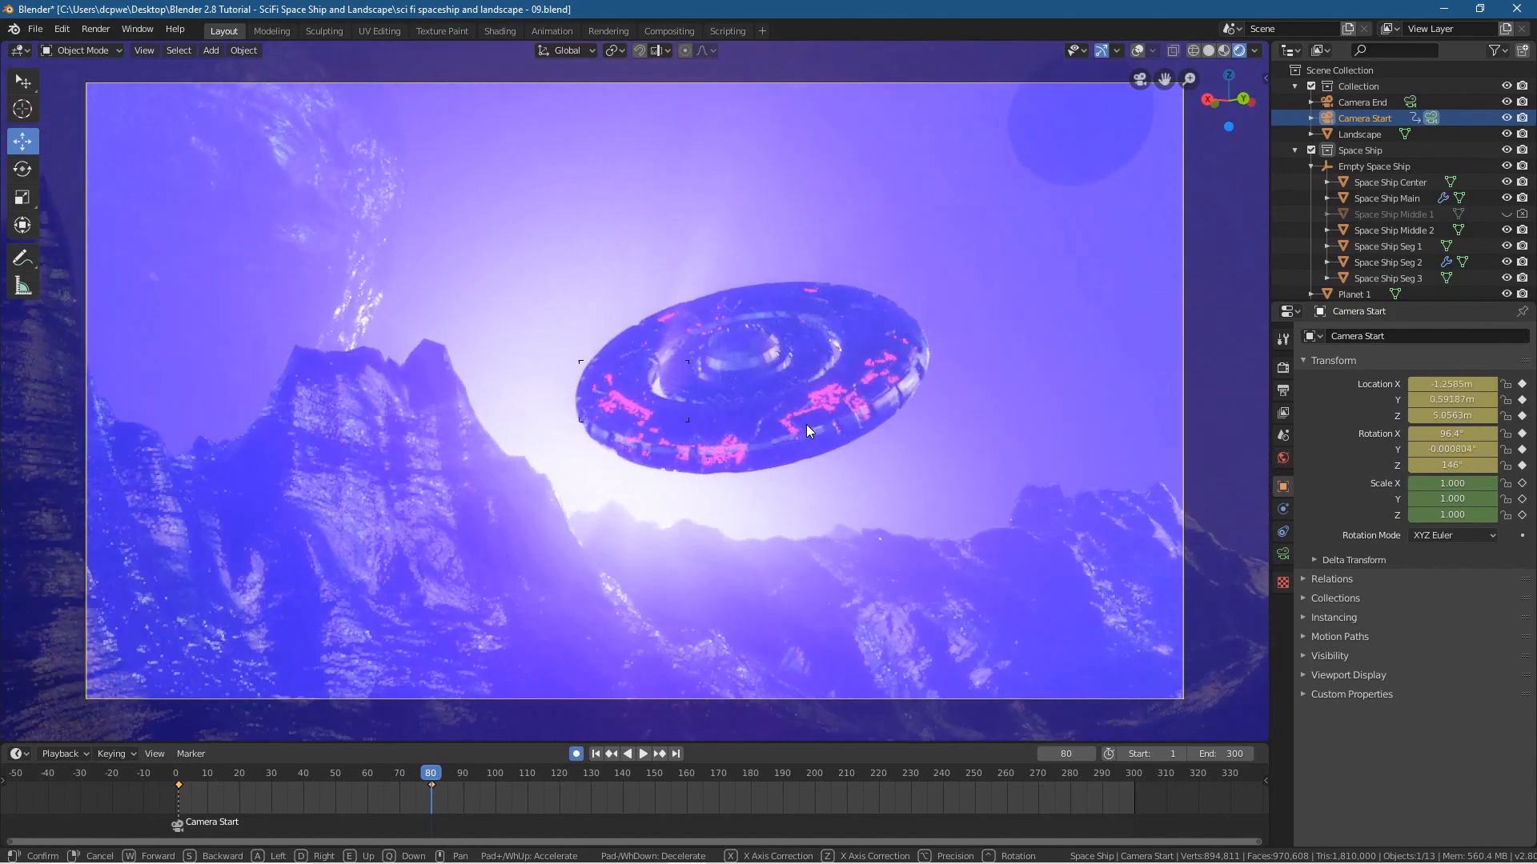
pyautogui.click(732, 429)
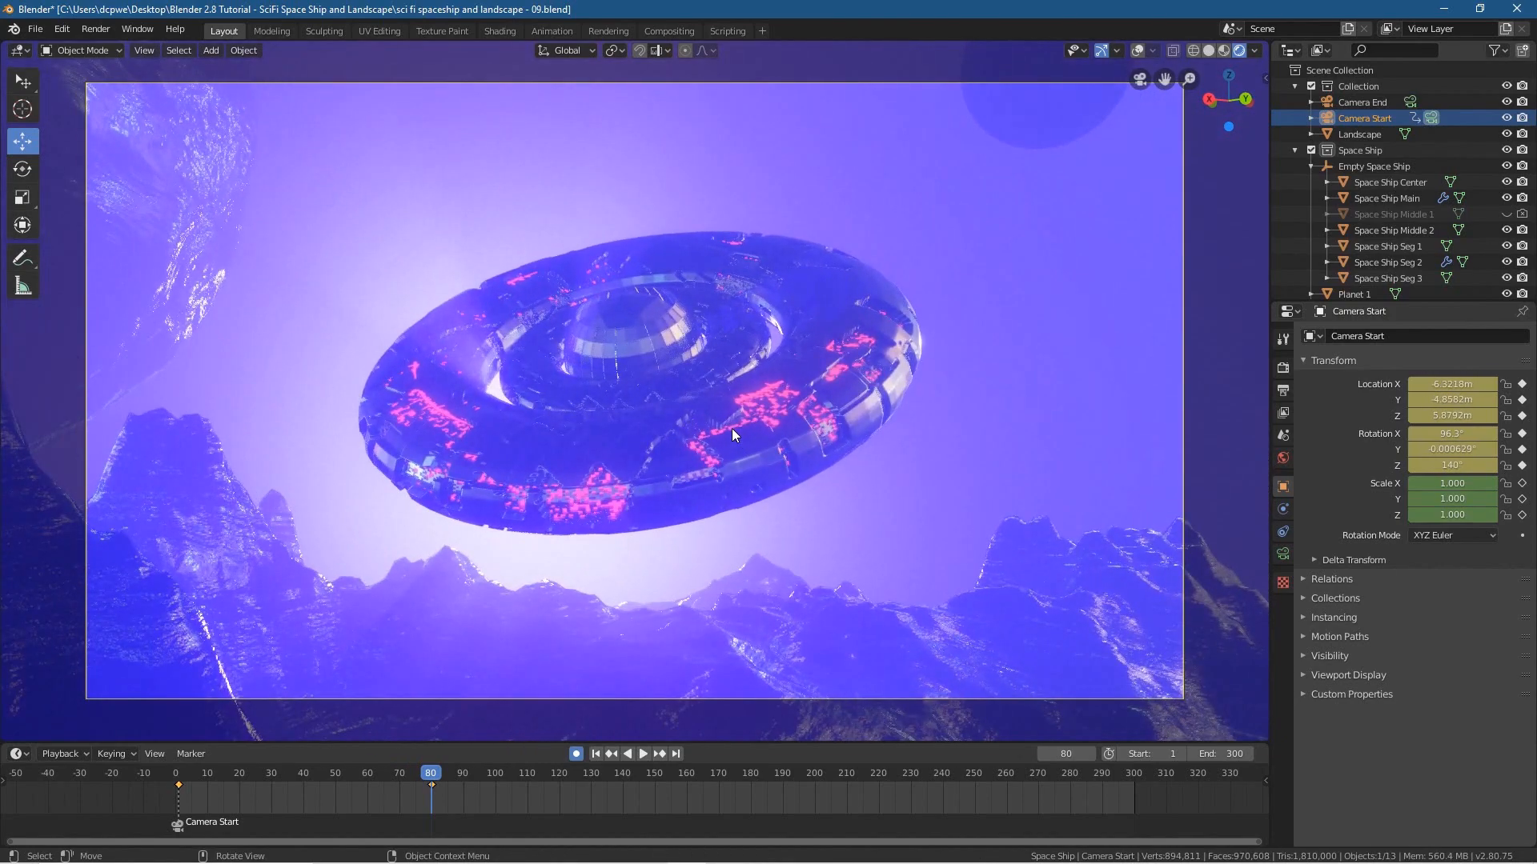
pyautogui.hotkey('shift', '`')
pyautogui.scroll(-3, 635, 390)
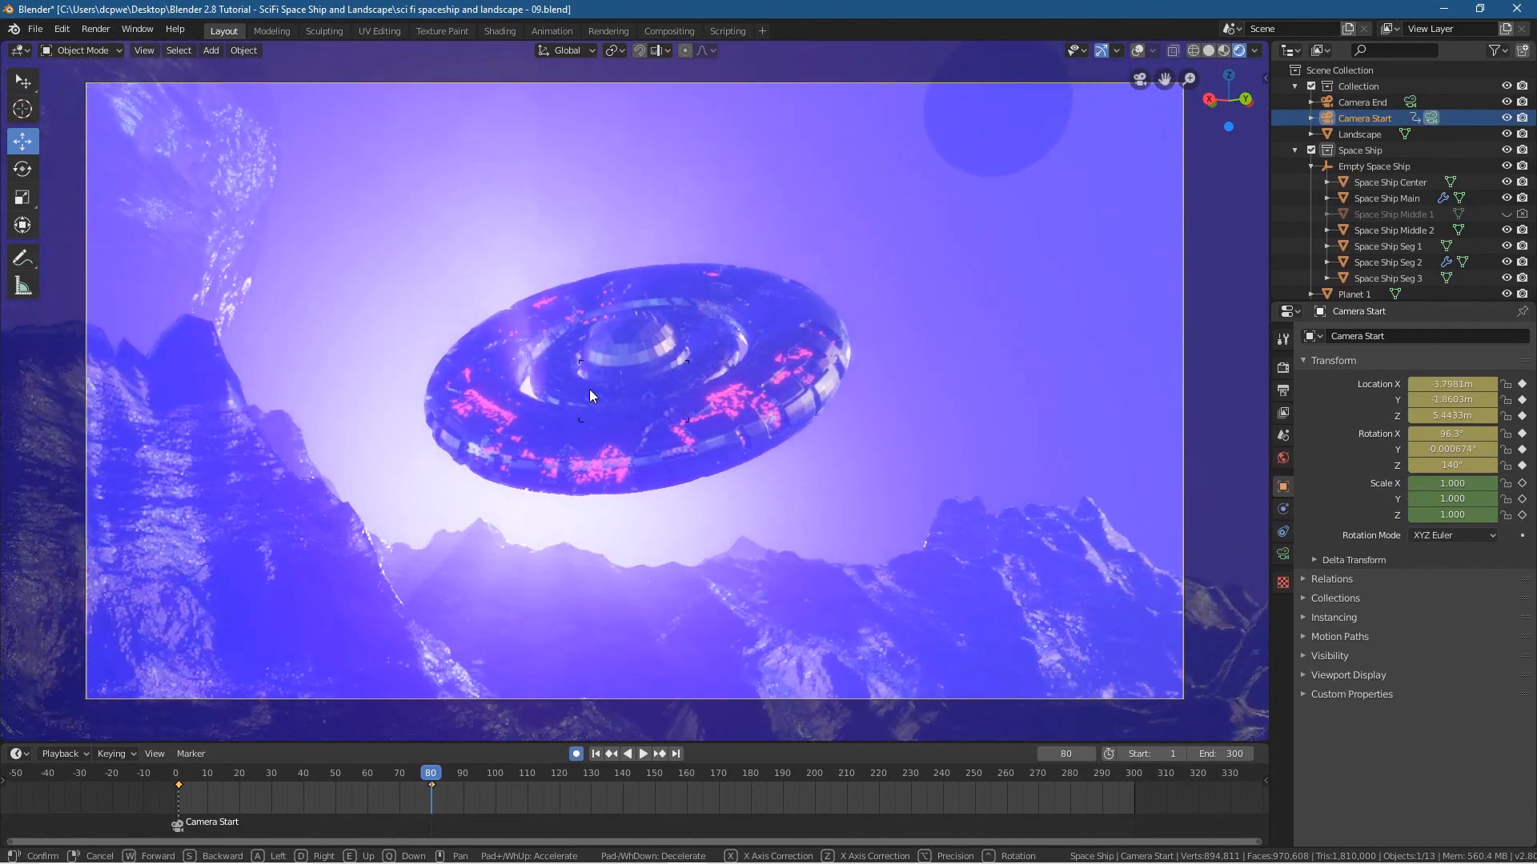
pyautogui.click(593, 407)
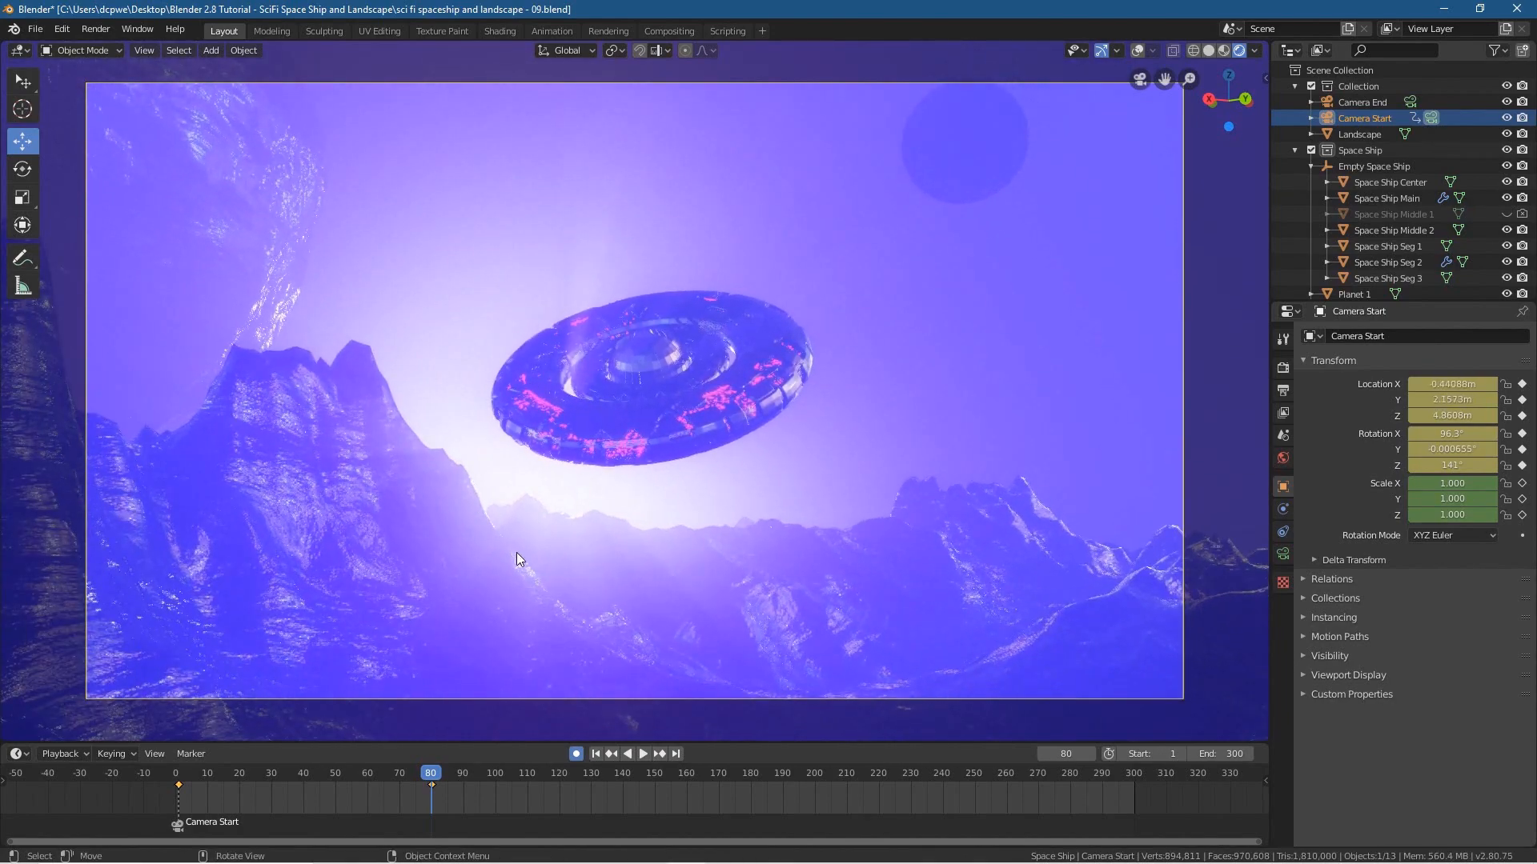
# - Scrub the timeline from frame 80 back to frame 2 to review the revised camera move
pyautogui.moveTo(434, 773)
pyautogui.mouseDown()
pyautogui.moveTo(152, 781)
pyautogui.moveTo(415, 779)
pyautogui.mouseUp()
pyautogui.moveTo(298, 784); pyautogui.dragTo(185, 779)
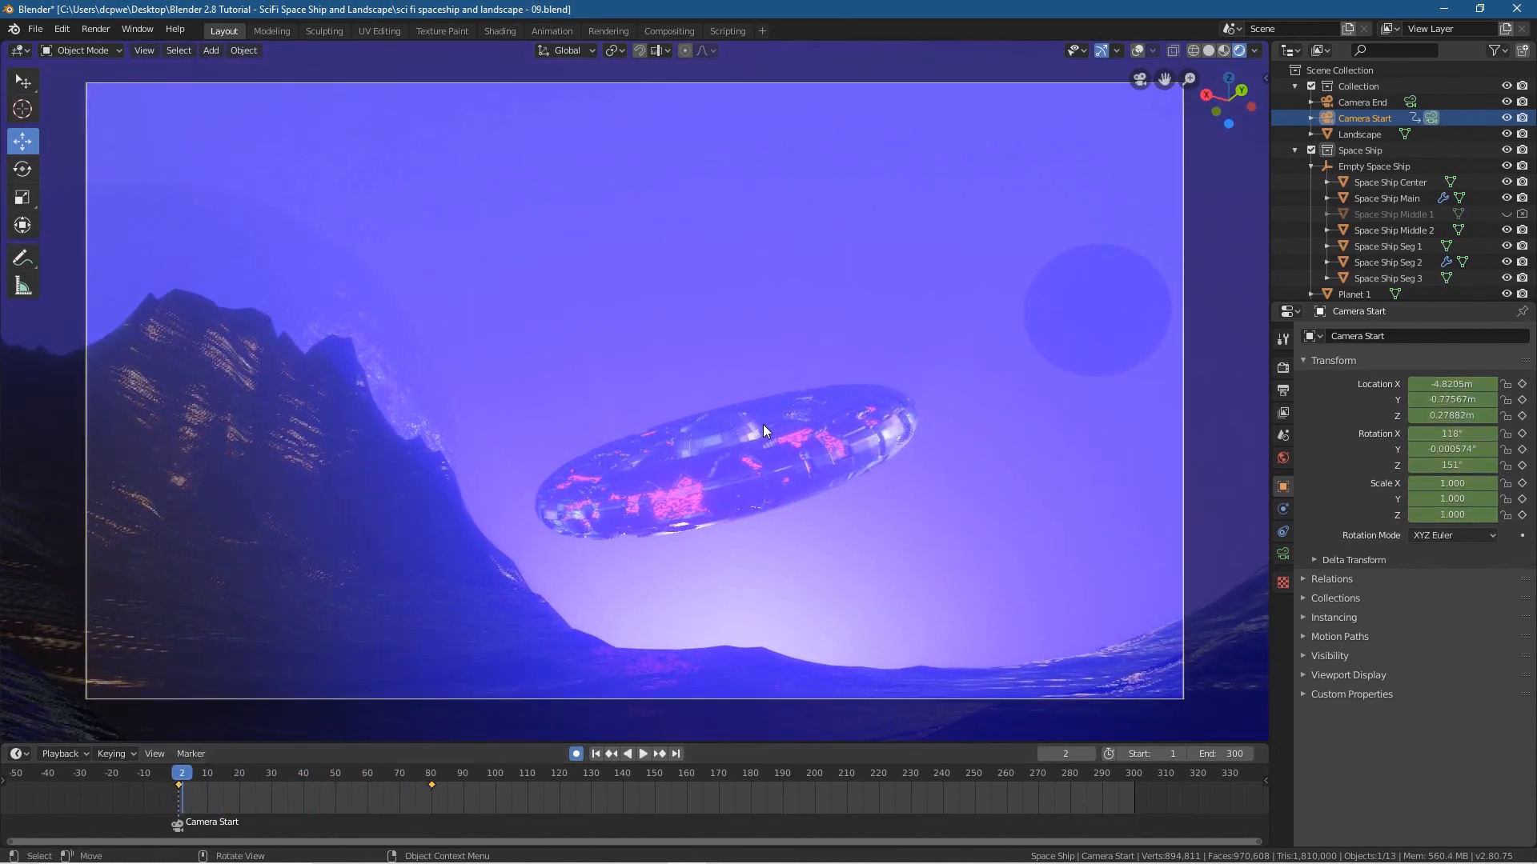
# - Select Space Ship Main, test turning it about Z, and reset its Z rotation to 0°
pyautogui.click(1393, 198)
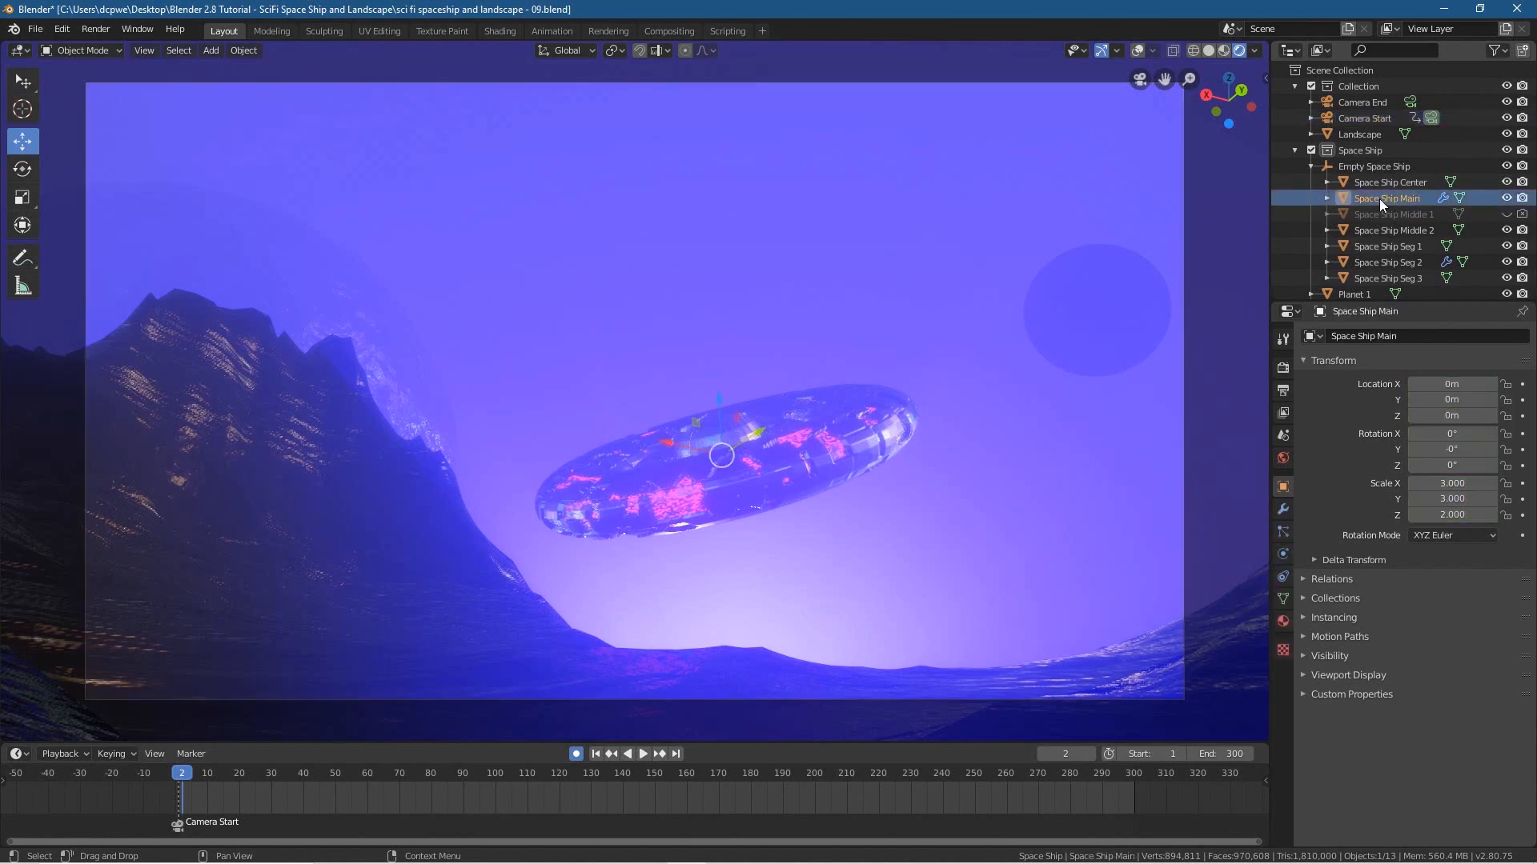
pyautogui.moveTo(1452, 465)
pyautogui.mouseDown()
pyautogui.moveTo(1472, 465)
pyautogui.moveTo(1434, 465)
pyautogui.mouseUp()
pyautogui.click(1439, 470)
pyautogui.write('0')
pyautogui.press('Return')
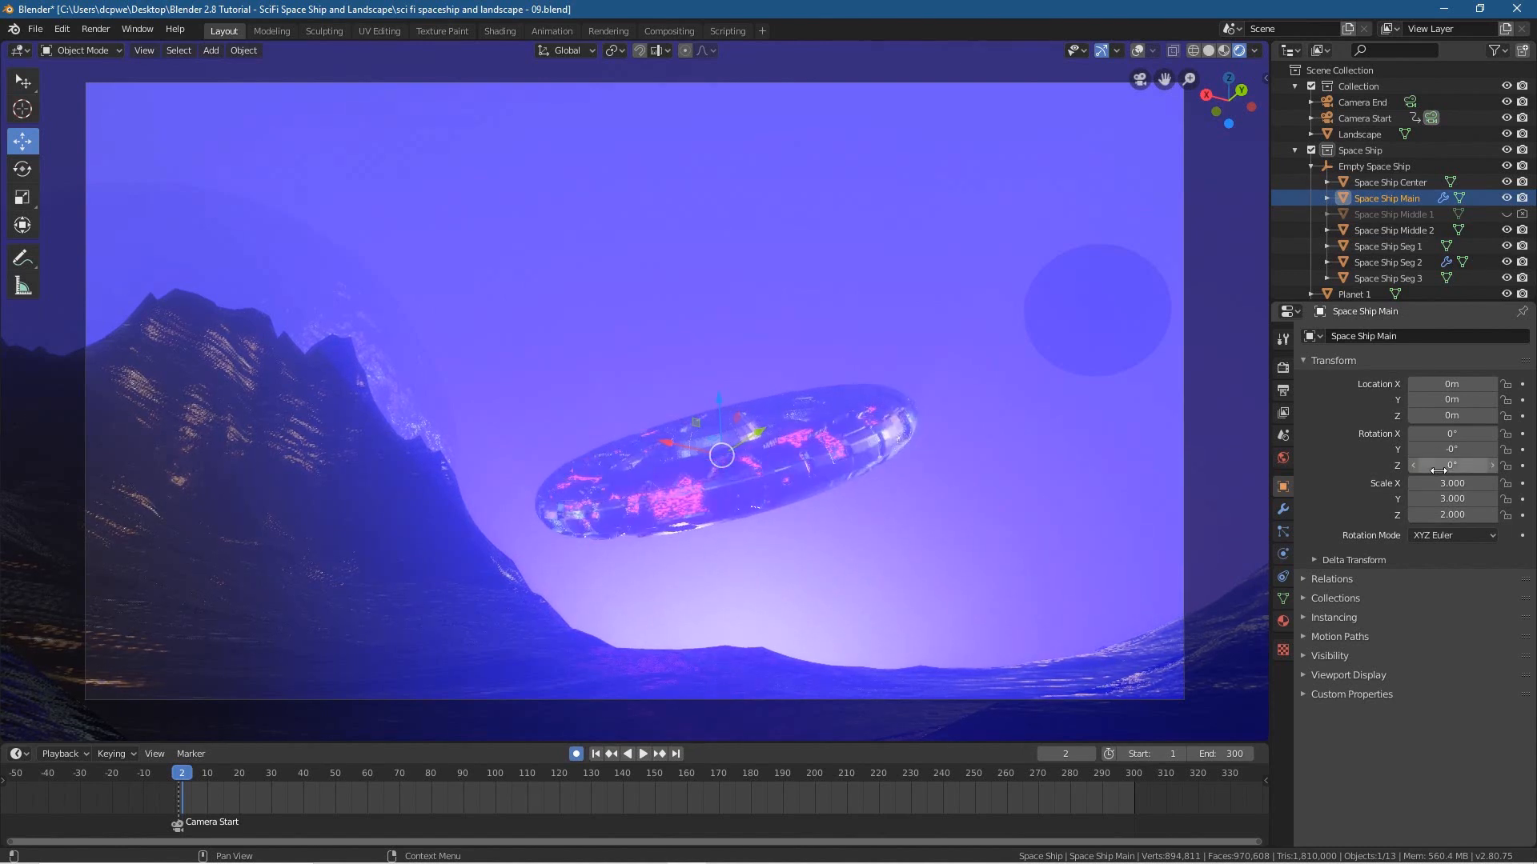
# - Keyframe Space Ship Main's location and rotation at frame 1
pyautogui.click(595, 754)
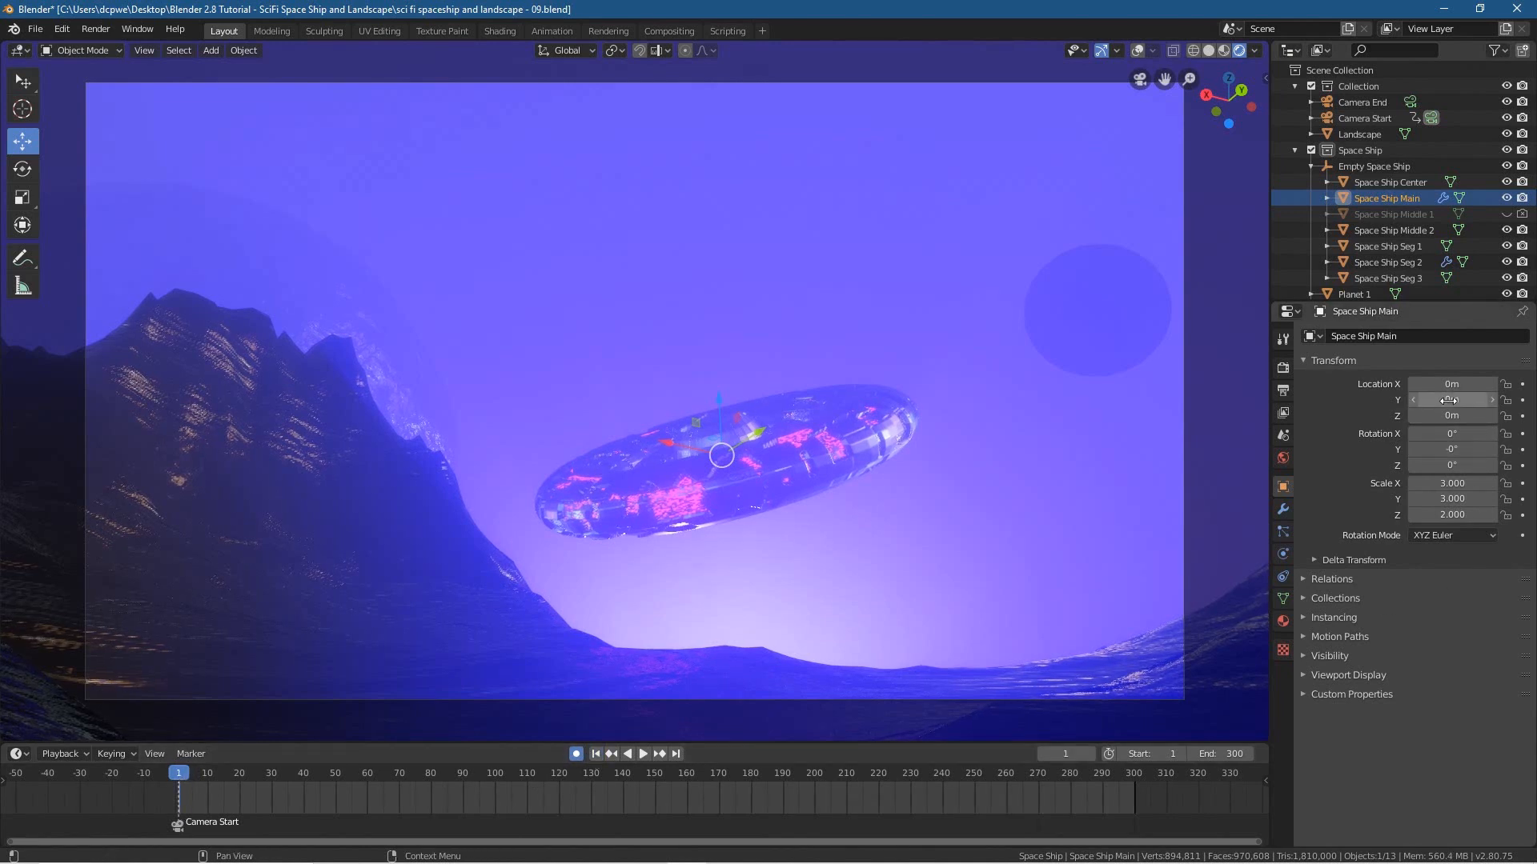
pyautogui.press('i')
pyautogui.press('i')
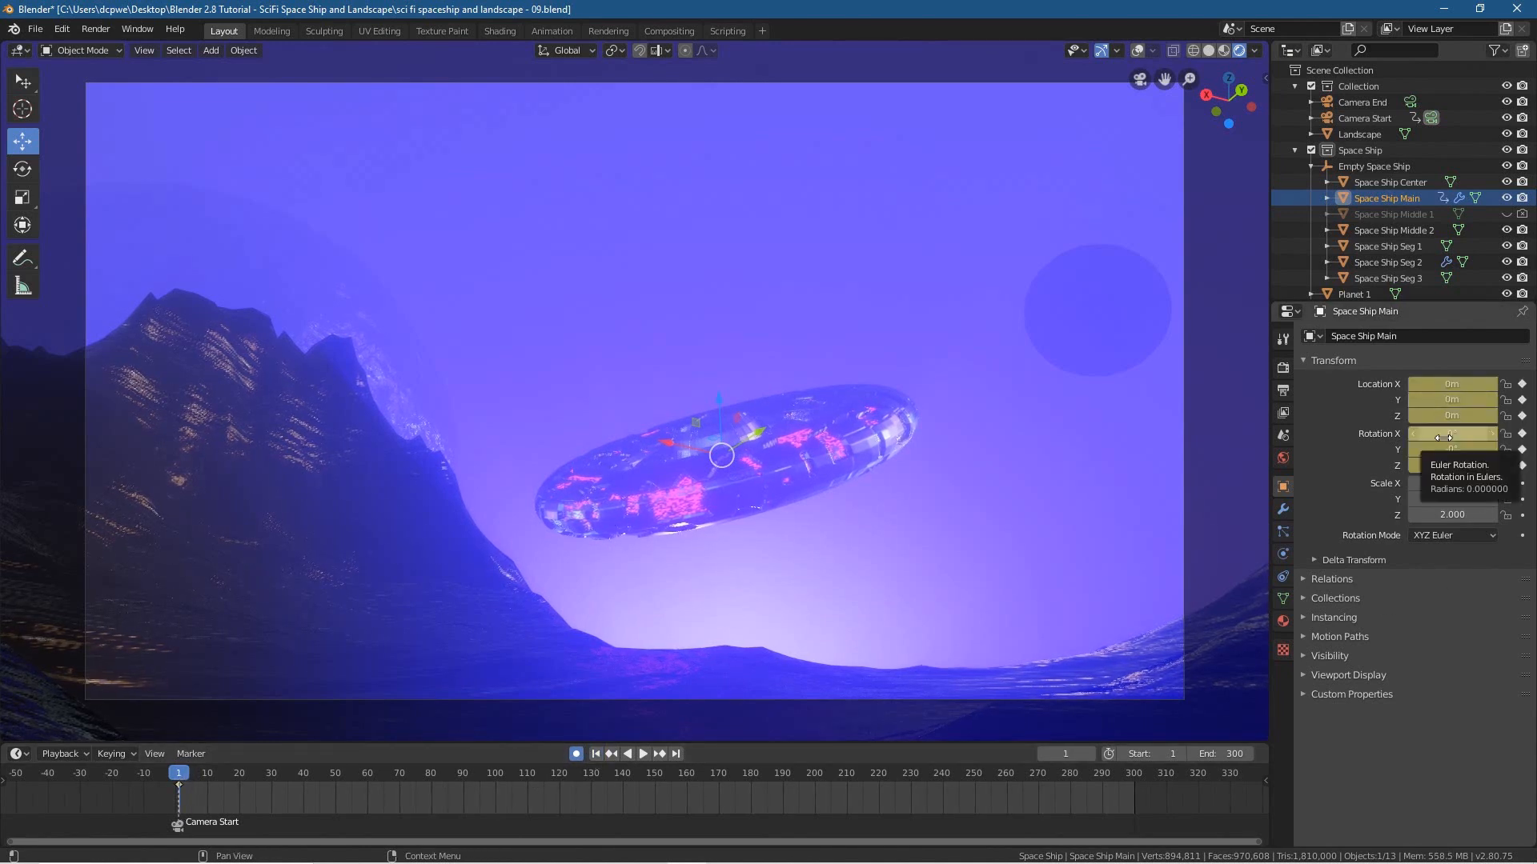
# - Advance the animation to frame 300 and keyframe Space Ship Main's location and rotation there
pyautogui.click(430, 774)
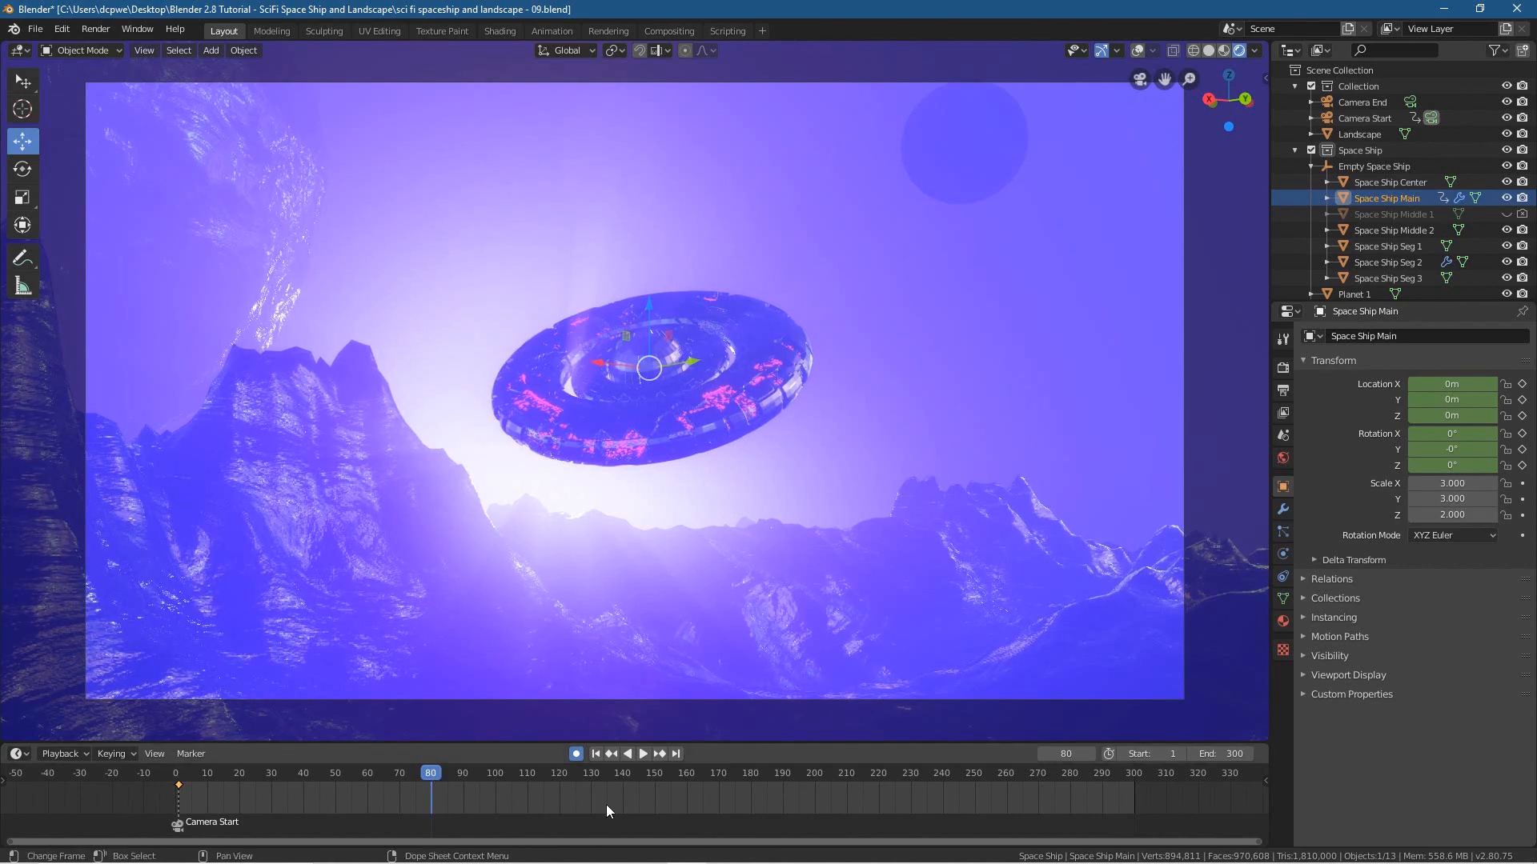
pyautogui.press('space')
pyautogui.moveTo(834, 783); pyautogui.dragTo(1135, 790)
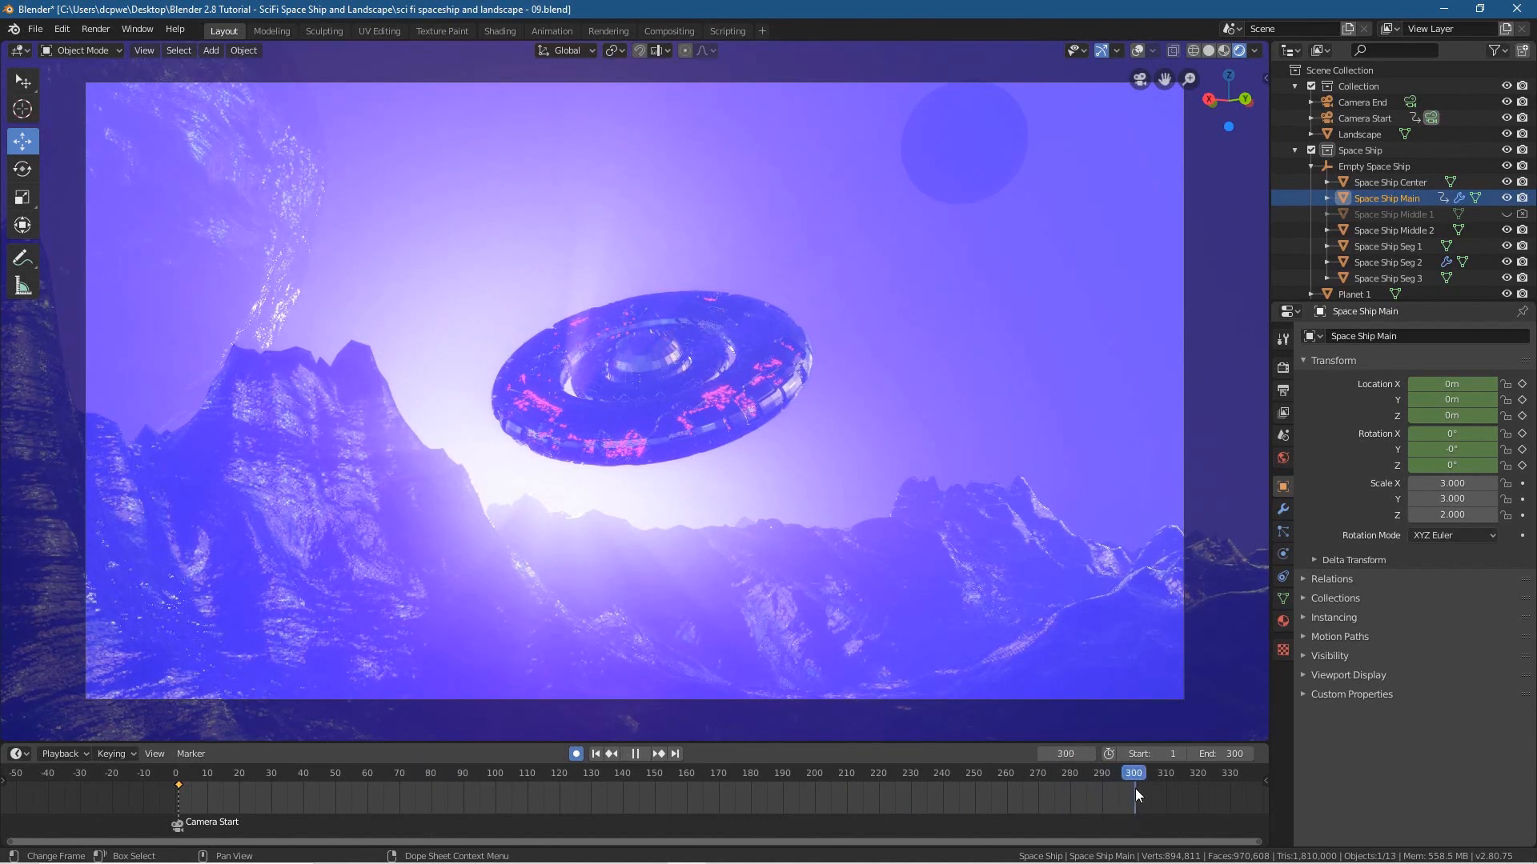
pyautogui.press('space')
pyautogui.press('i')
pyautogui.press('i')
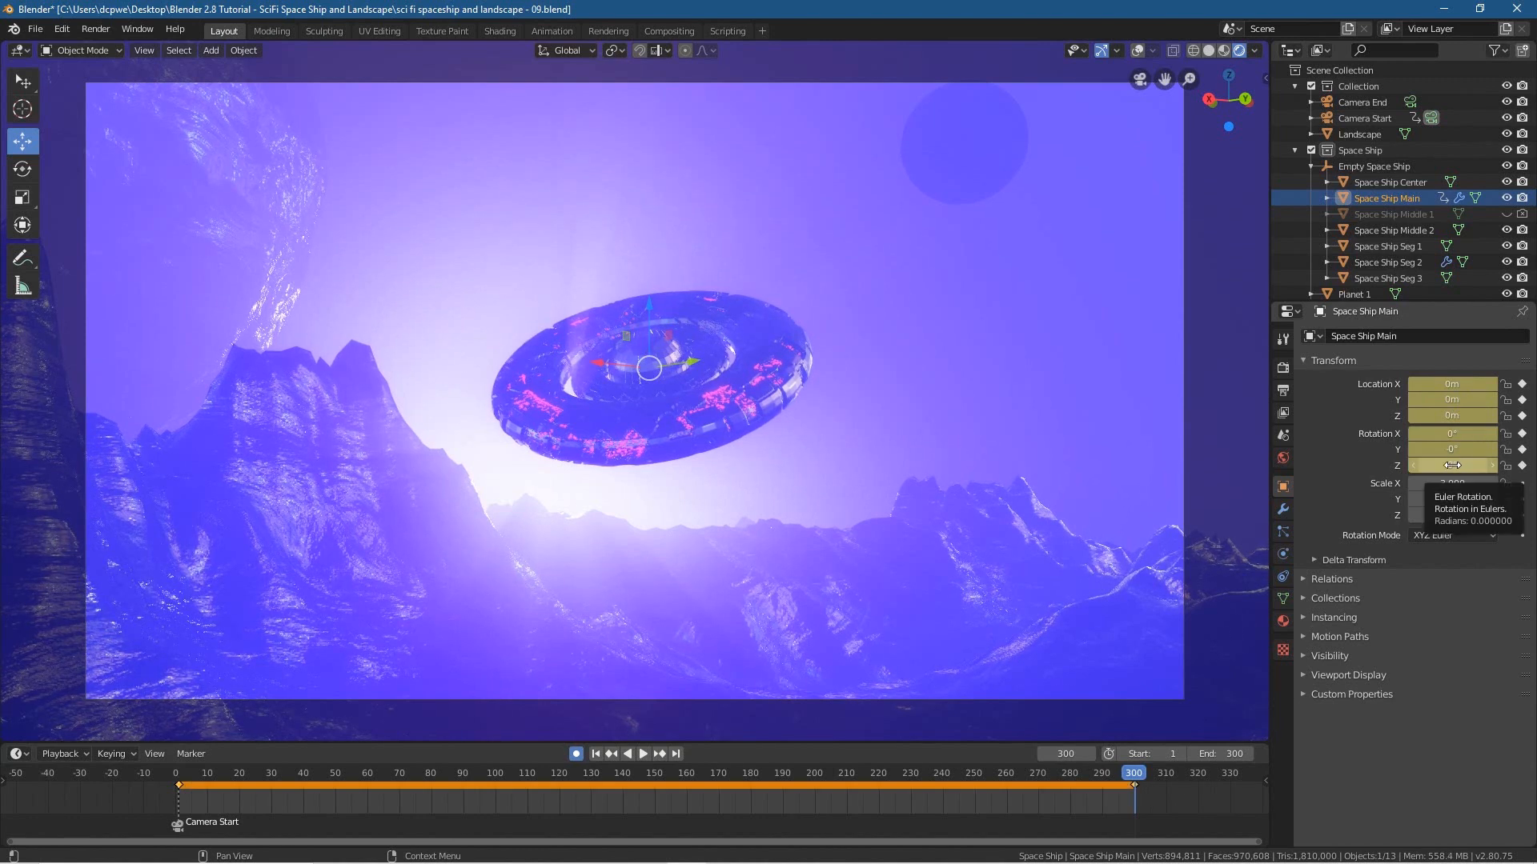
# - Try turning Space Ship Main to about 6.7° in Z at frame 300
pyautogui.moveTo(1451, 465); pyautogui.dragTo(1450, 464)
pyautogui.click(1461, 466)
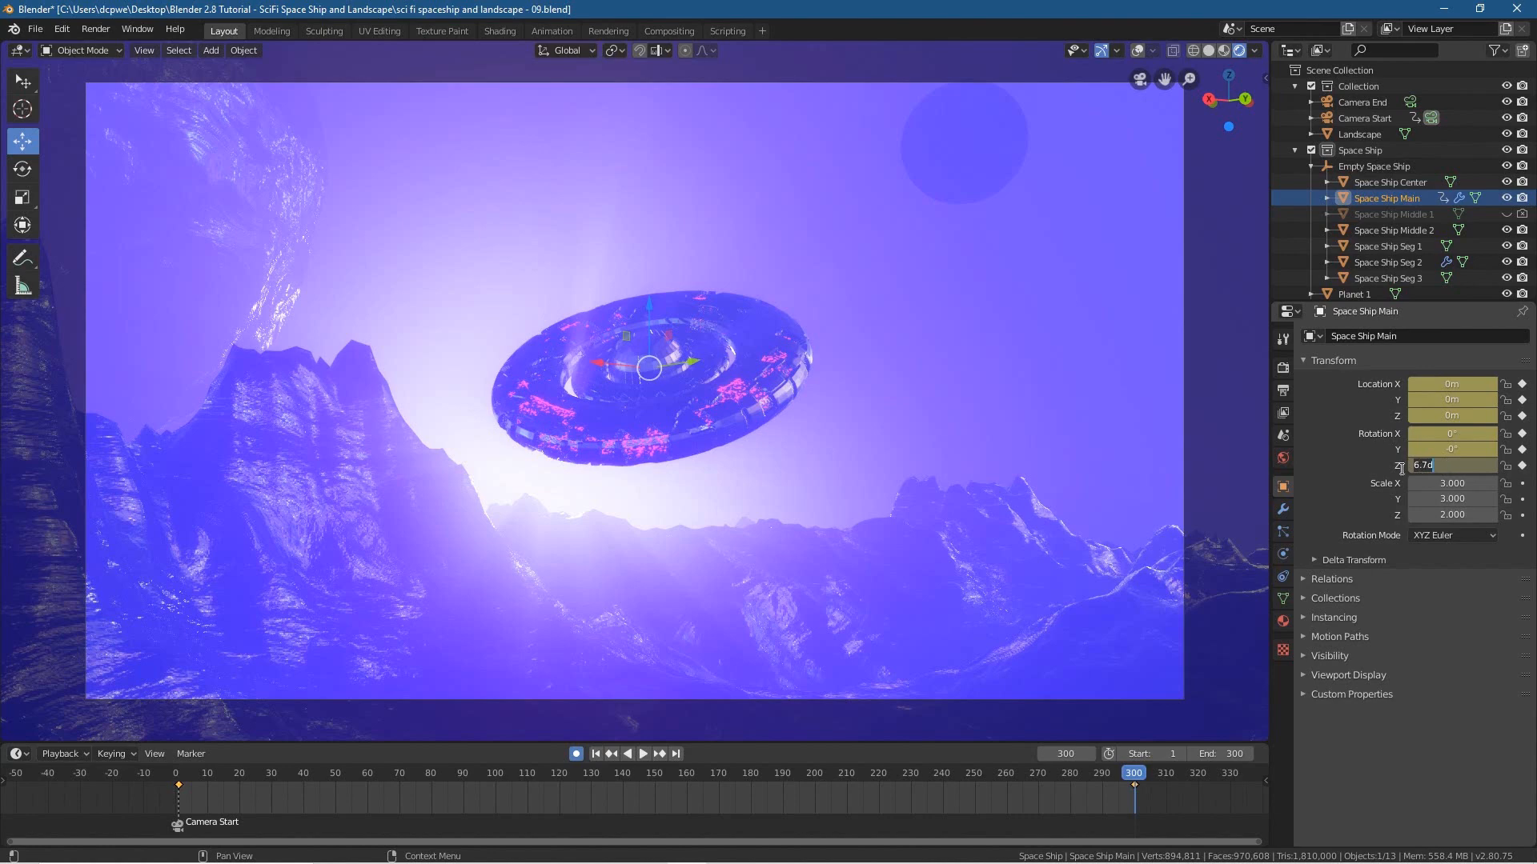
pyautogui.press('Return')
# - Switch to Calculator, work out 360*3 for three full turns, and close it again
pyautogui.press('super')
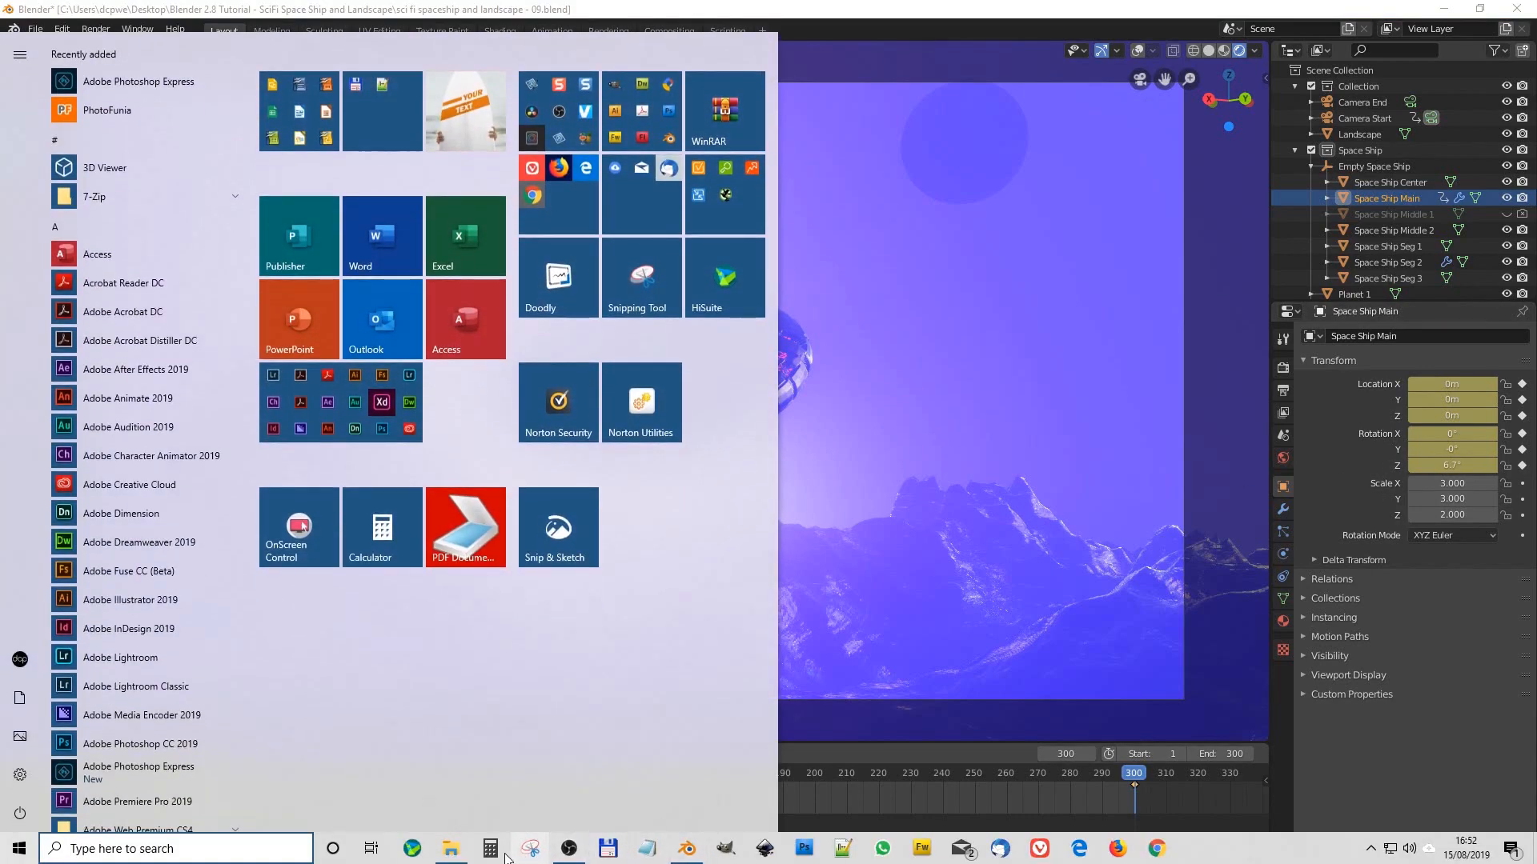
pyautogui.click(499, 851)
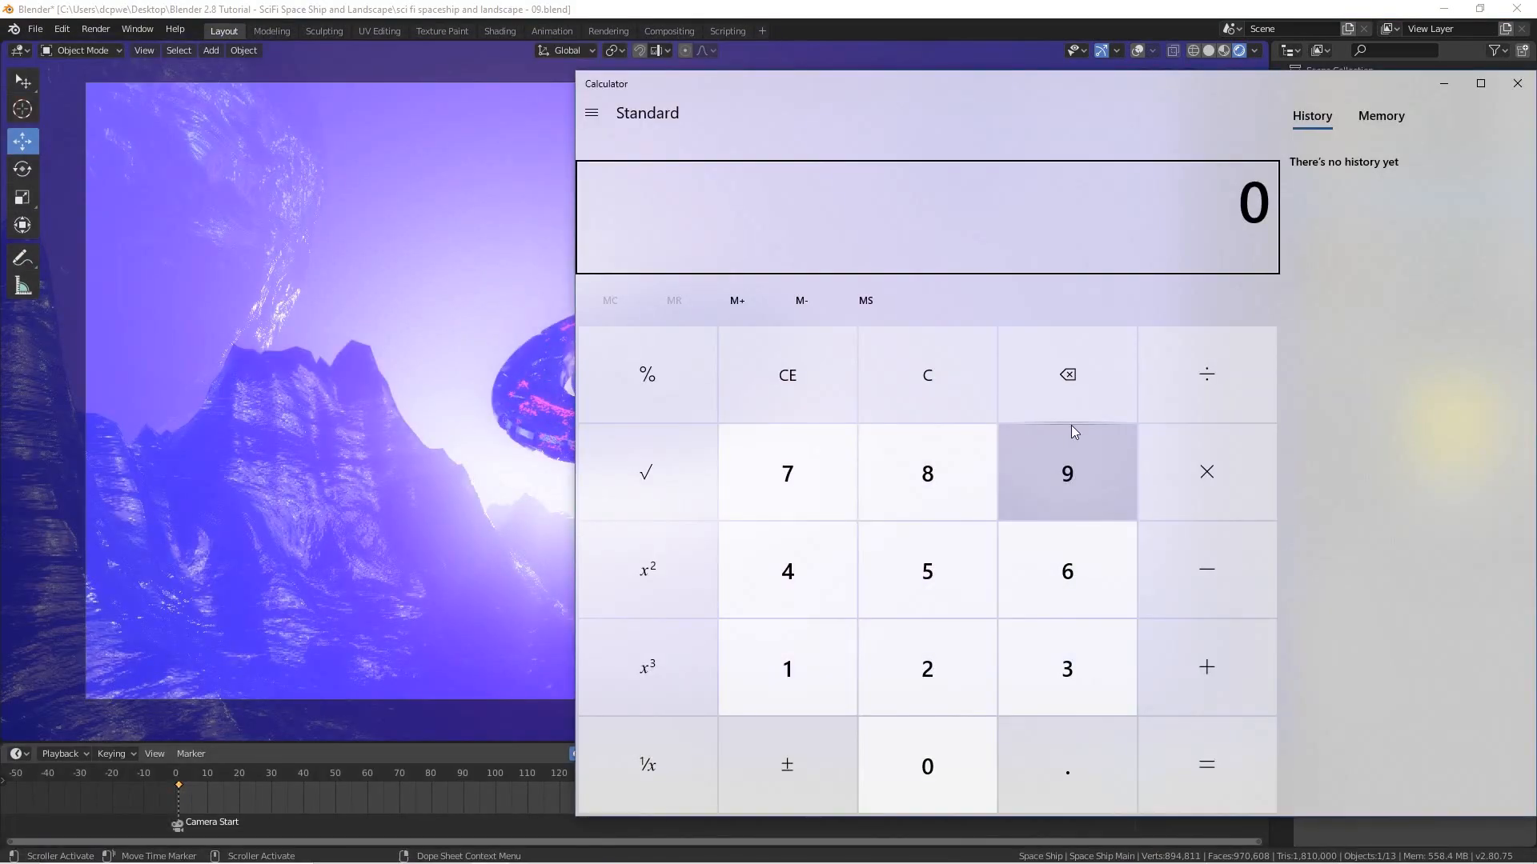
pyautogui.write('360*3')
pyautogui.press('Return')
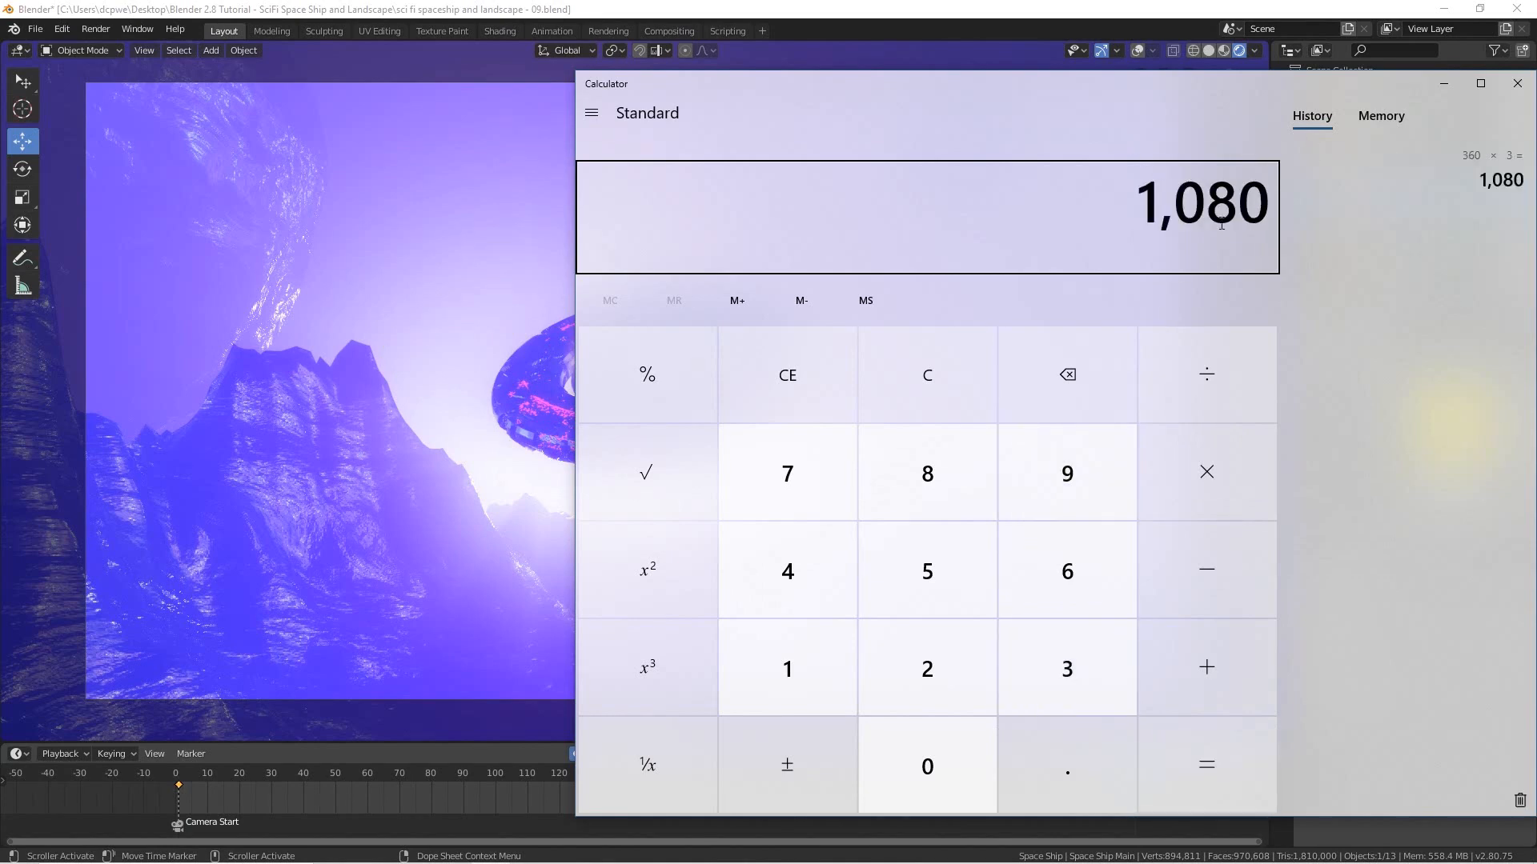
pyautogui.click(1517, 84)
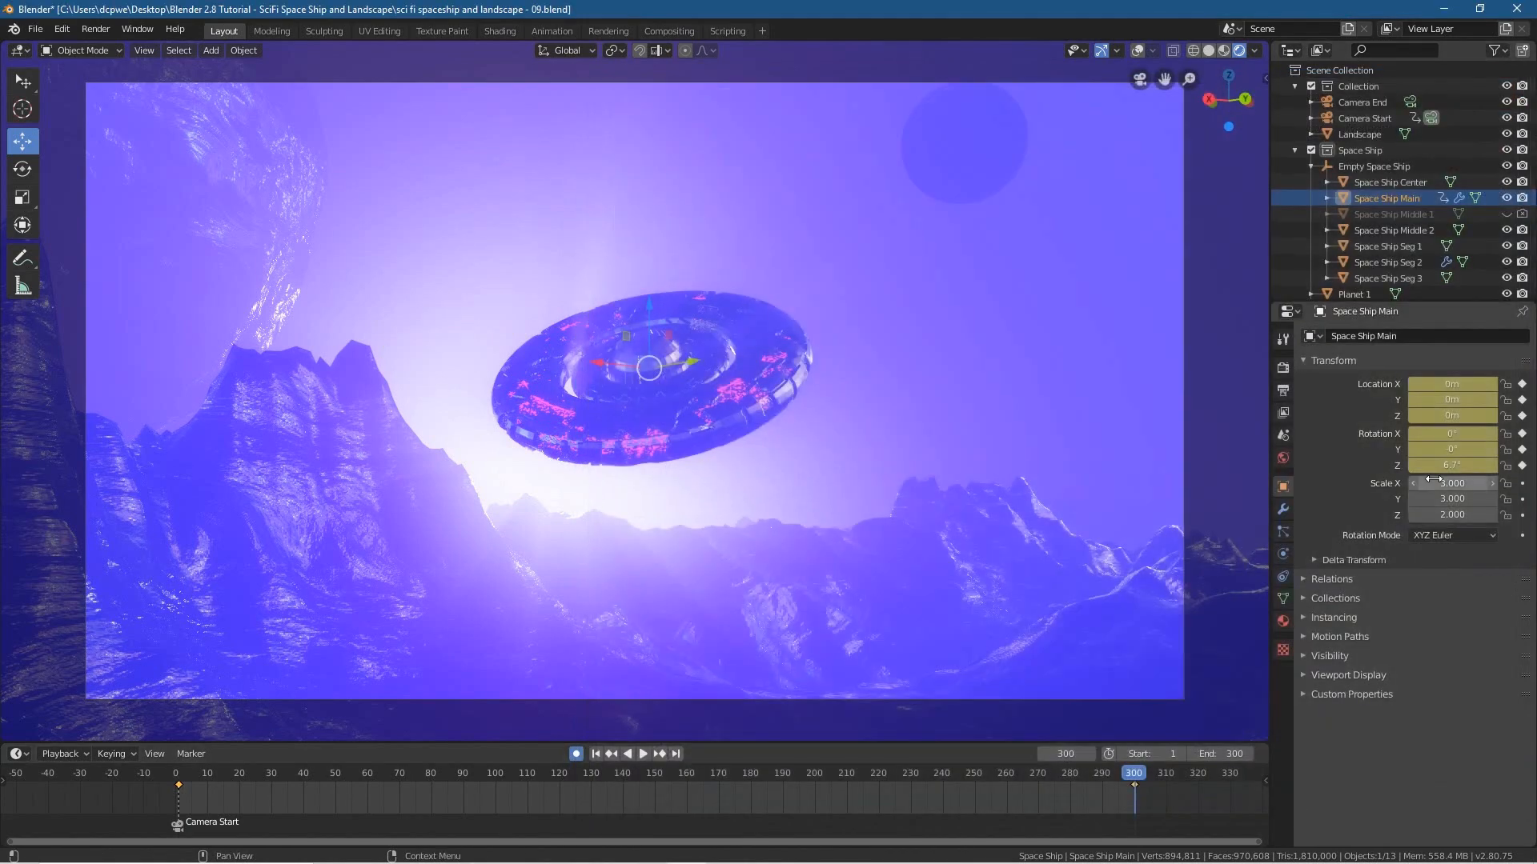
# - Set Space Ship Main's Z rotation at frame 300 to 360*3 degrees
pyautogui.click(1481, 465)
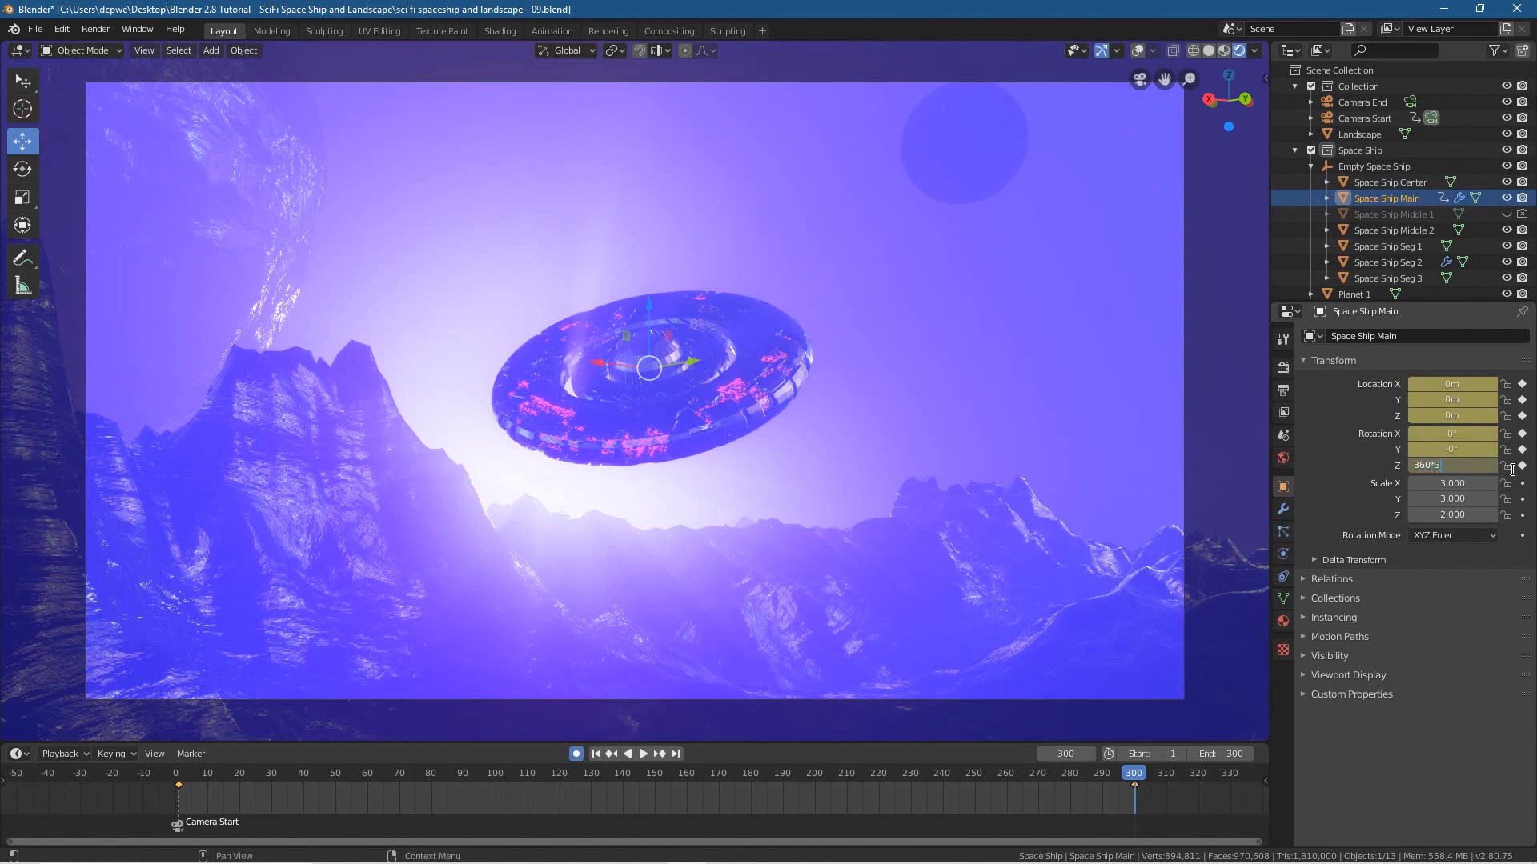
pyautogui.press('Return')
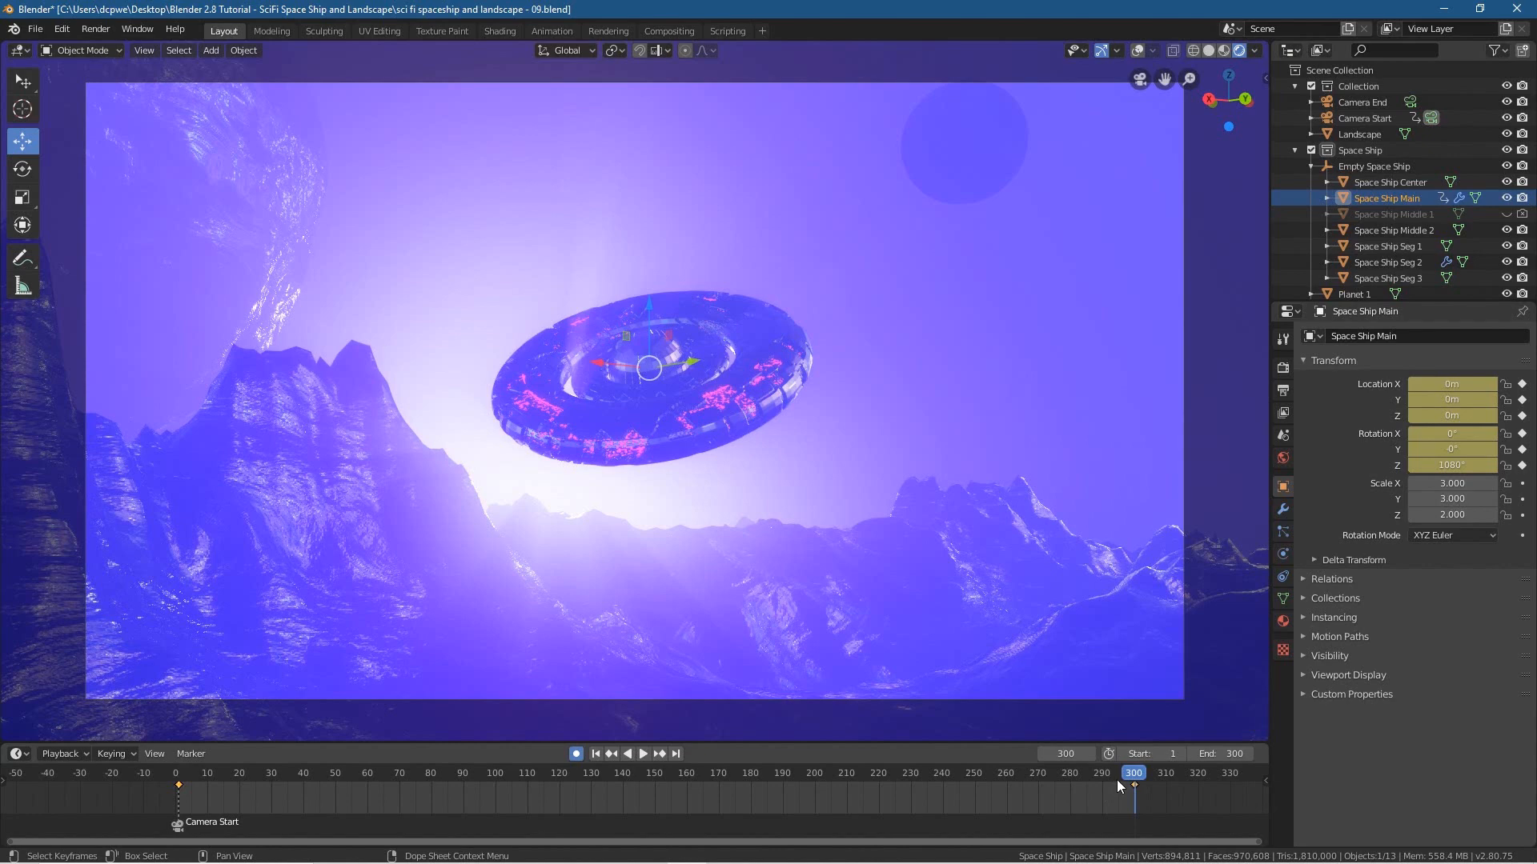
# - Scrub and play the timeline between frames 1 and 300 to review Space Ship Main's spin together with the camera move
pyautogui.moveTo(1130, 774); pyautogui.dragTo(178, 787)
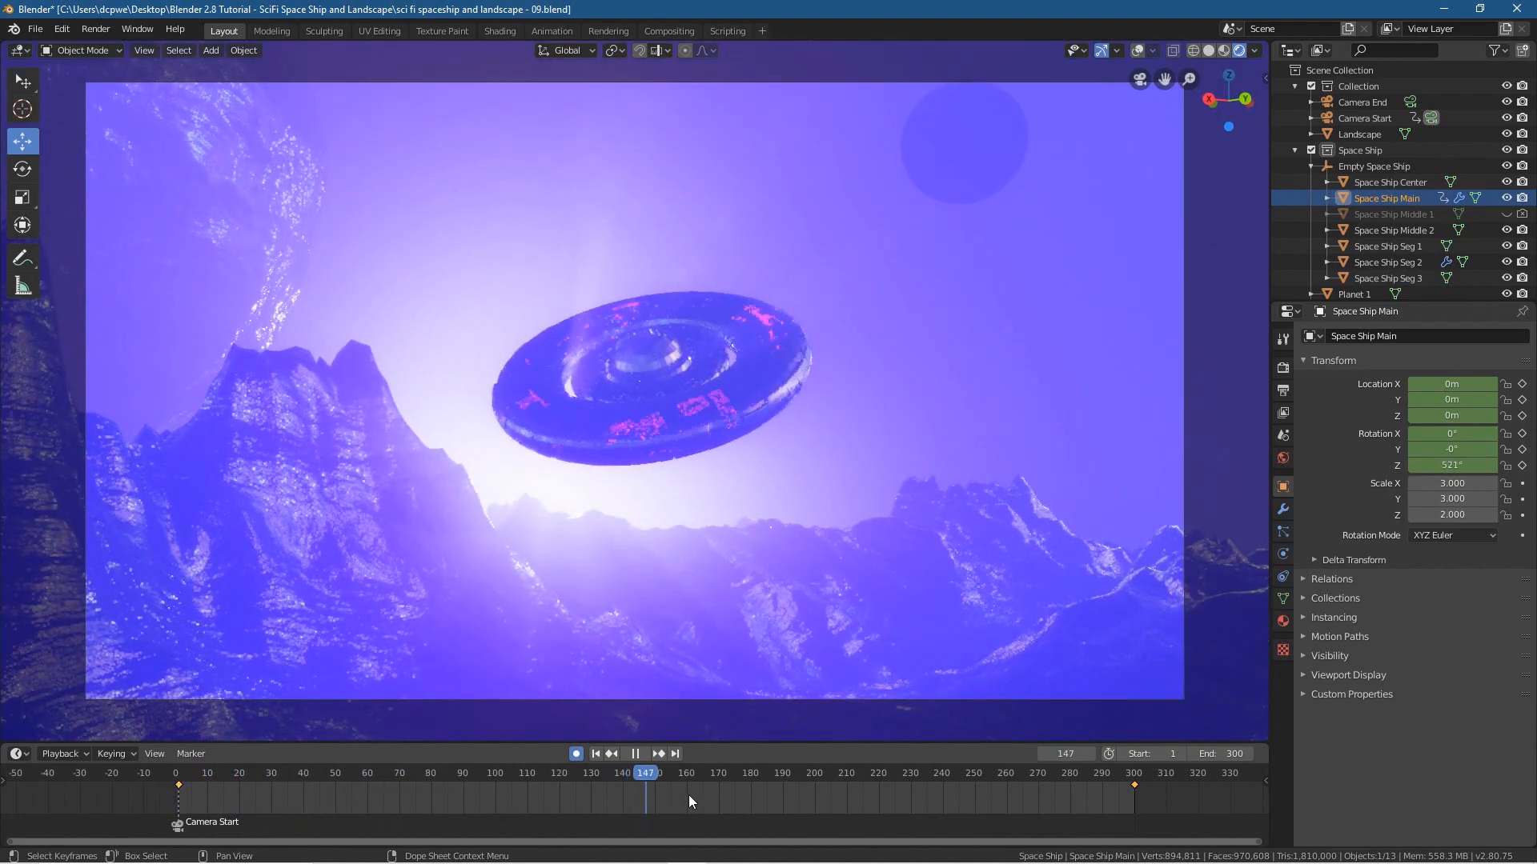
pyautogui.moveTo(1071, 793)
pyautogui.mouseDown()
pyautogui.moveTo(170, 794)
pyautogui.moveTo(1129, 794)
pyautogui.moveTo(1102, 794)
pyautogui.mouseUp()
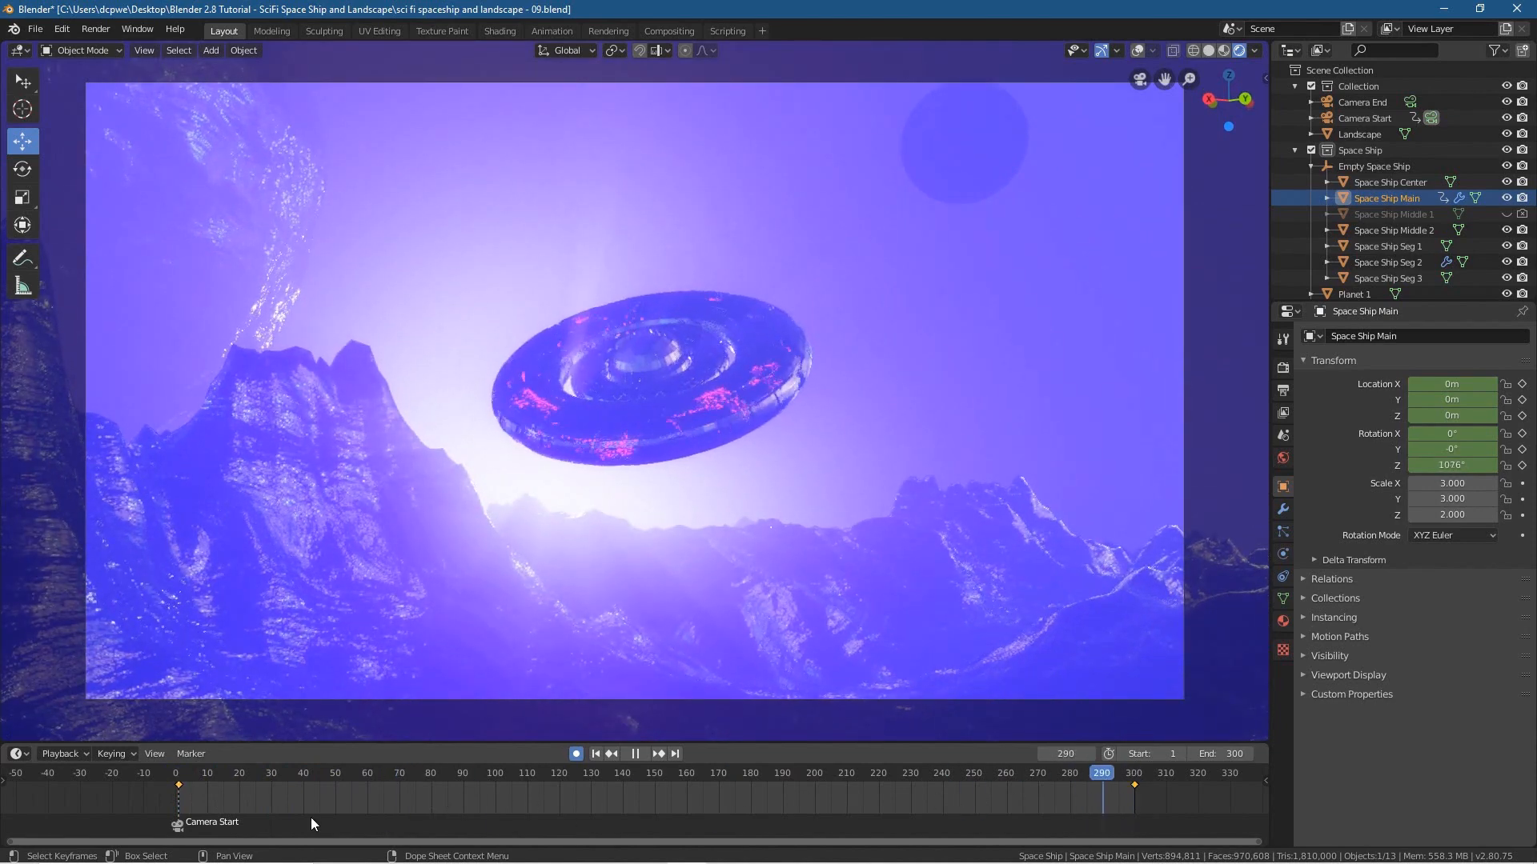
pyautogui.moveTo(311, 818); pyautogui.dragTo(179, 823)
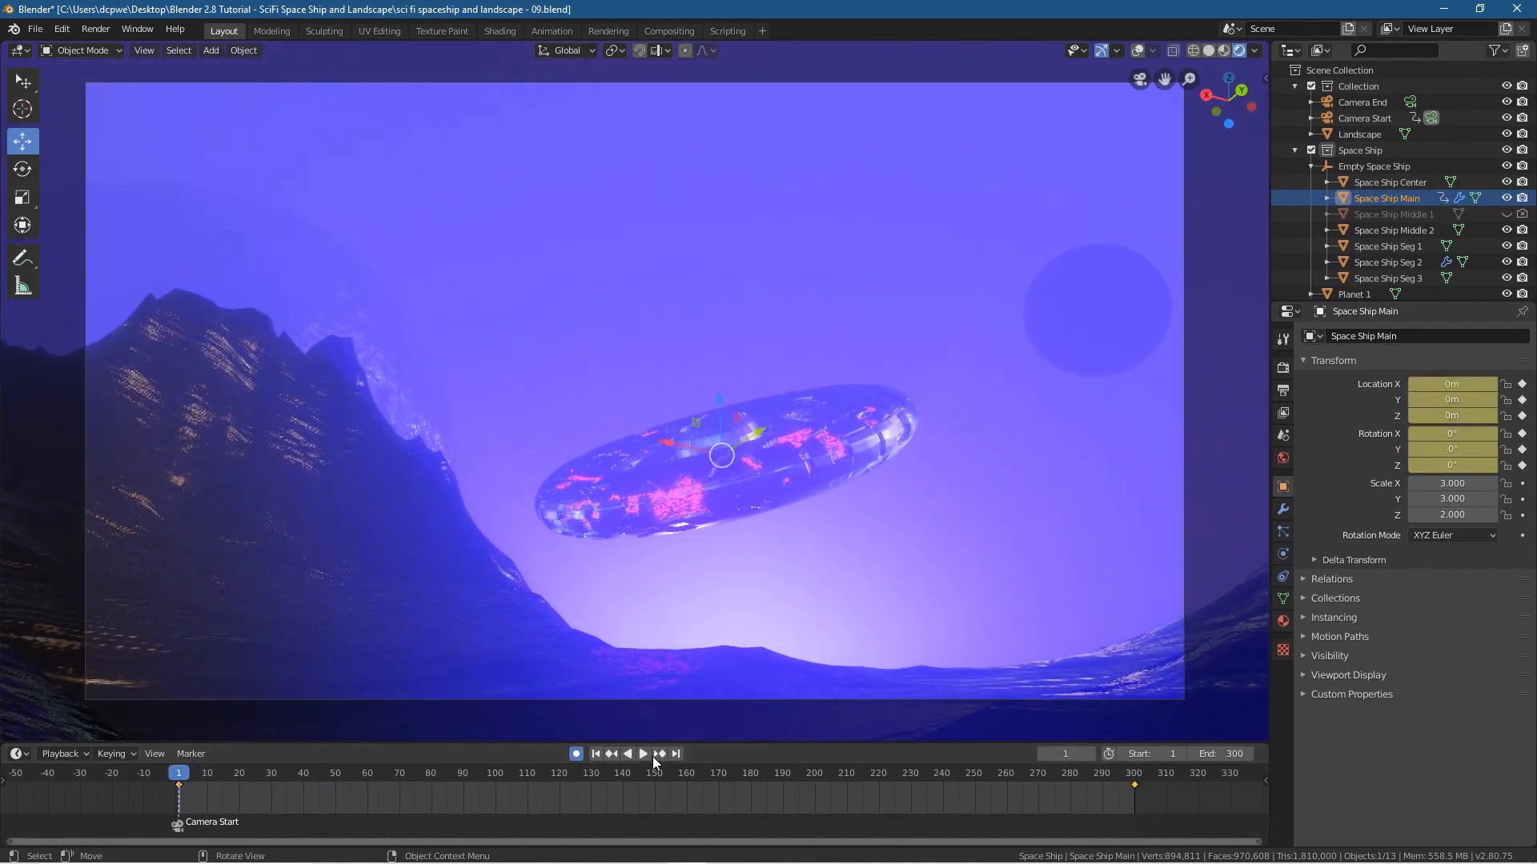
pyautogui.click(646, 755)
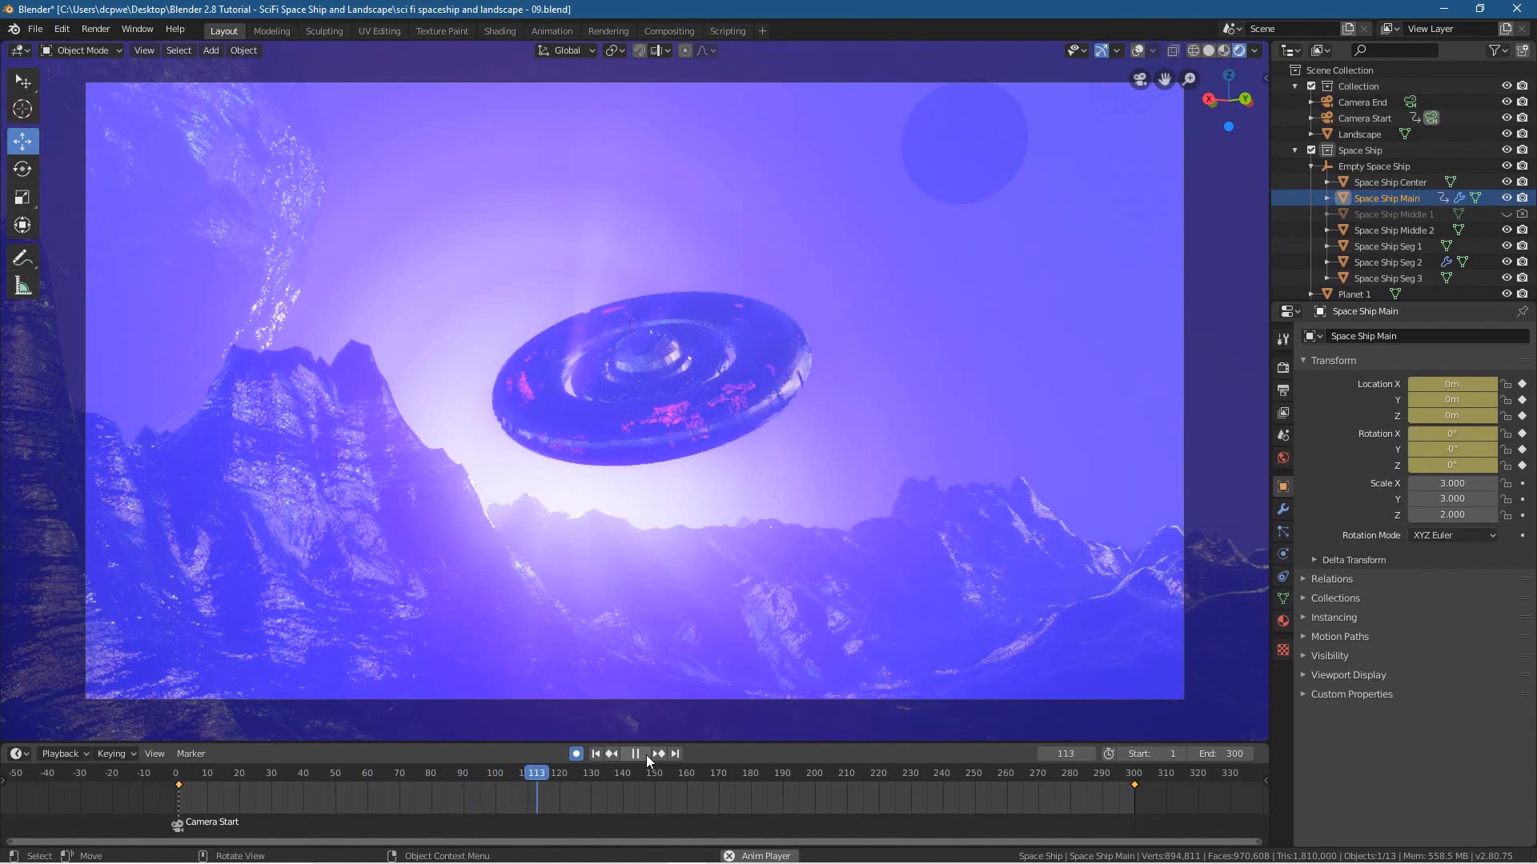
pyautogui.click(646, 755)
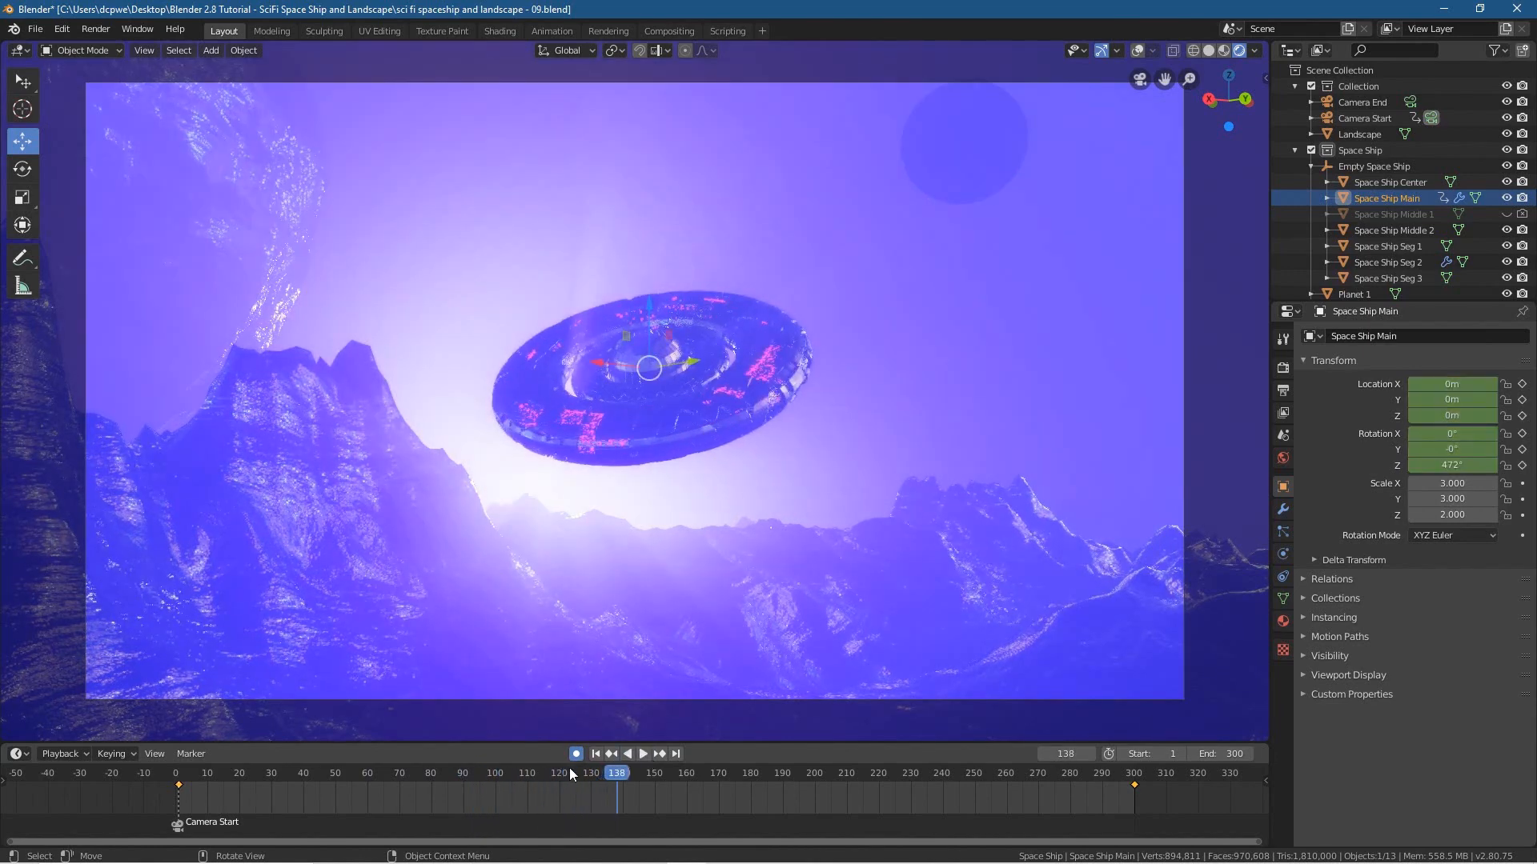
pyautogui.click(596, 754)
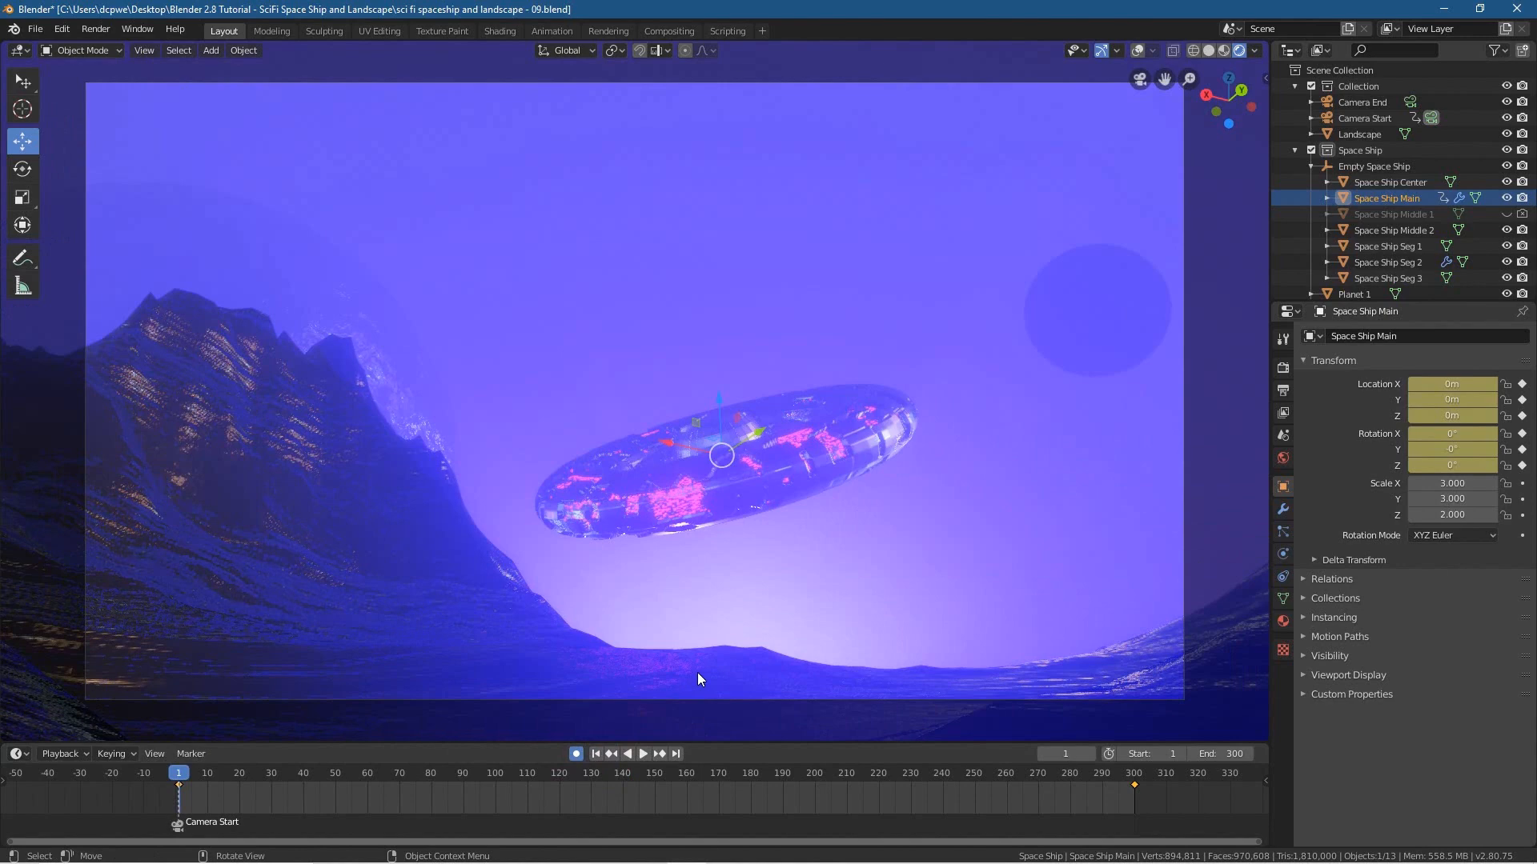
pyautogui.click(335, 776)
pyautogui.press('space')
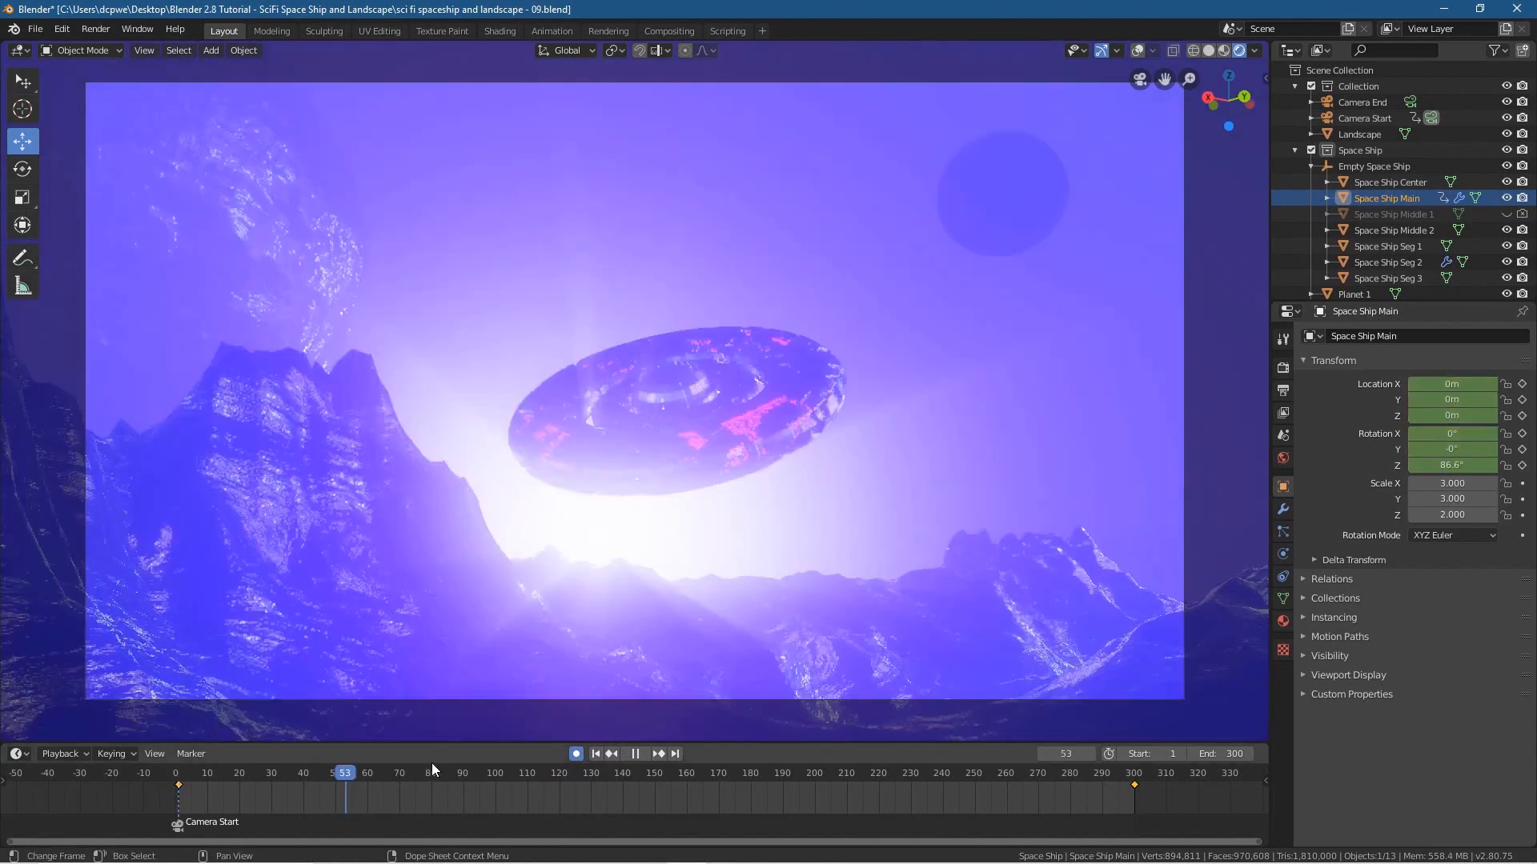
pyautogui.press('space')
# - Turn on the viewport overlays and select Space Ship Seg 2, comparing its outline with Space Ship Seg 1
pyautogui.click(692, 374)
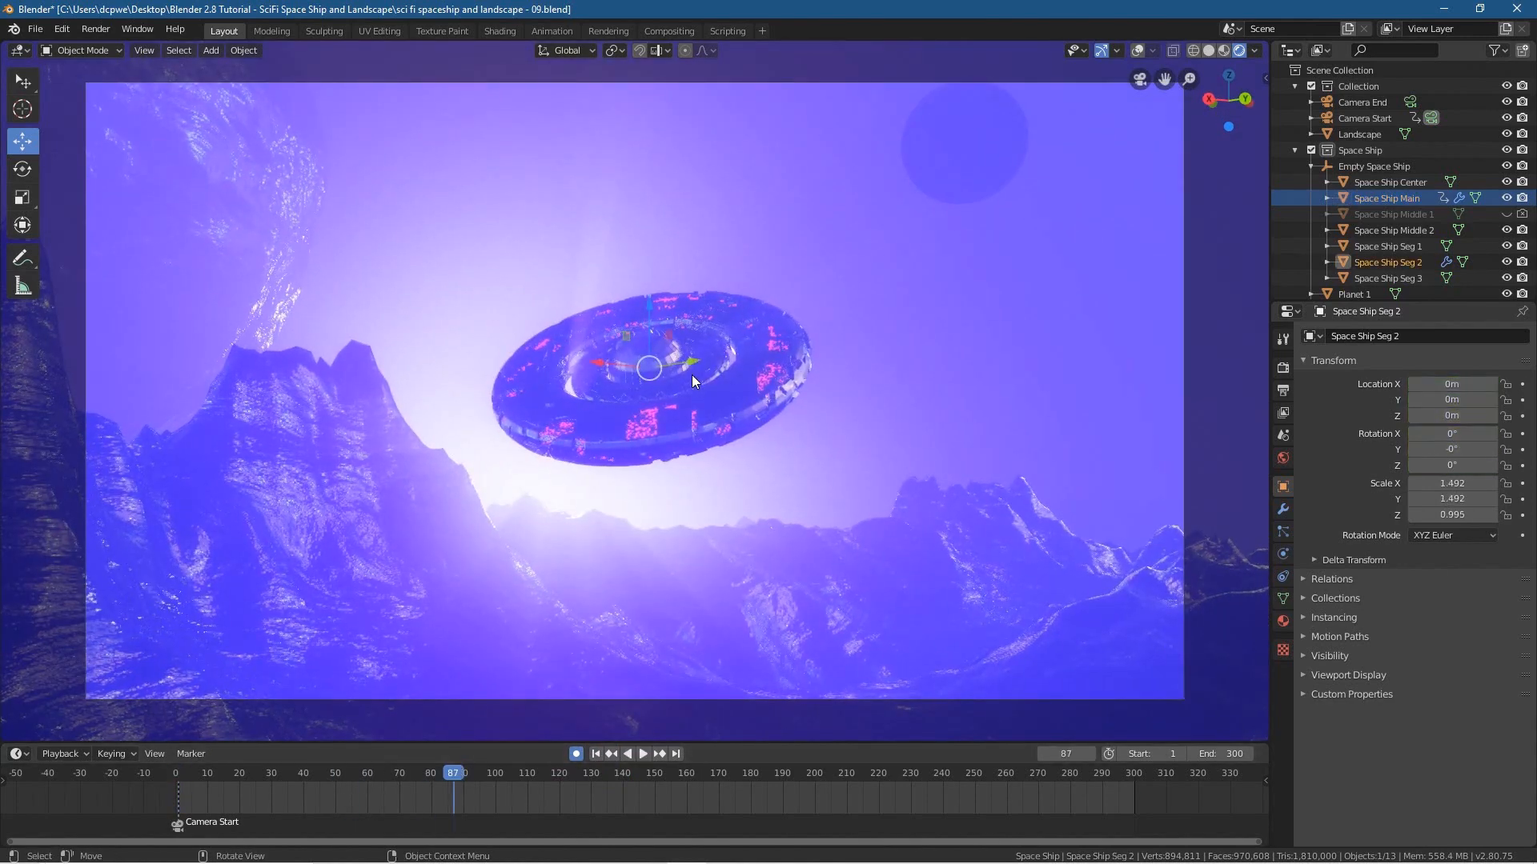
pyautogui.click(1405, 260)
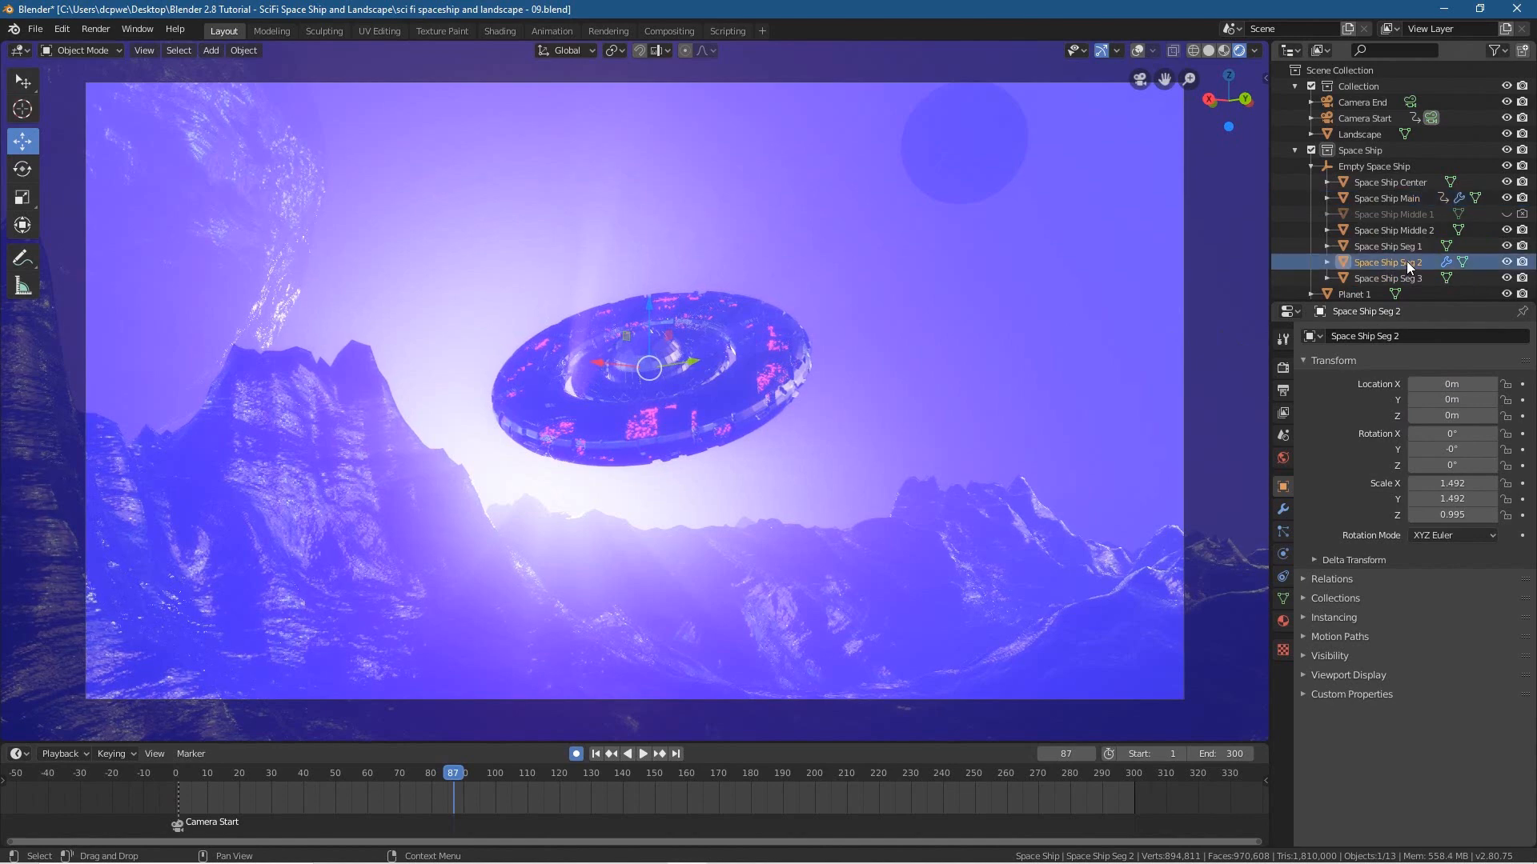
pyautogui.click(1137, 52)
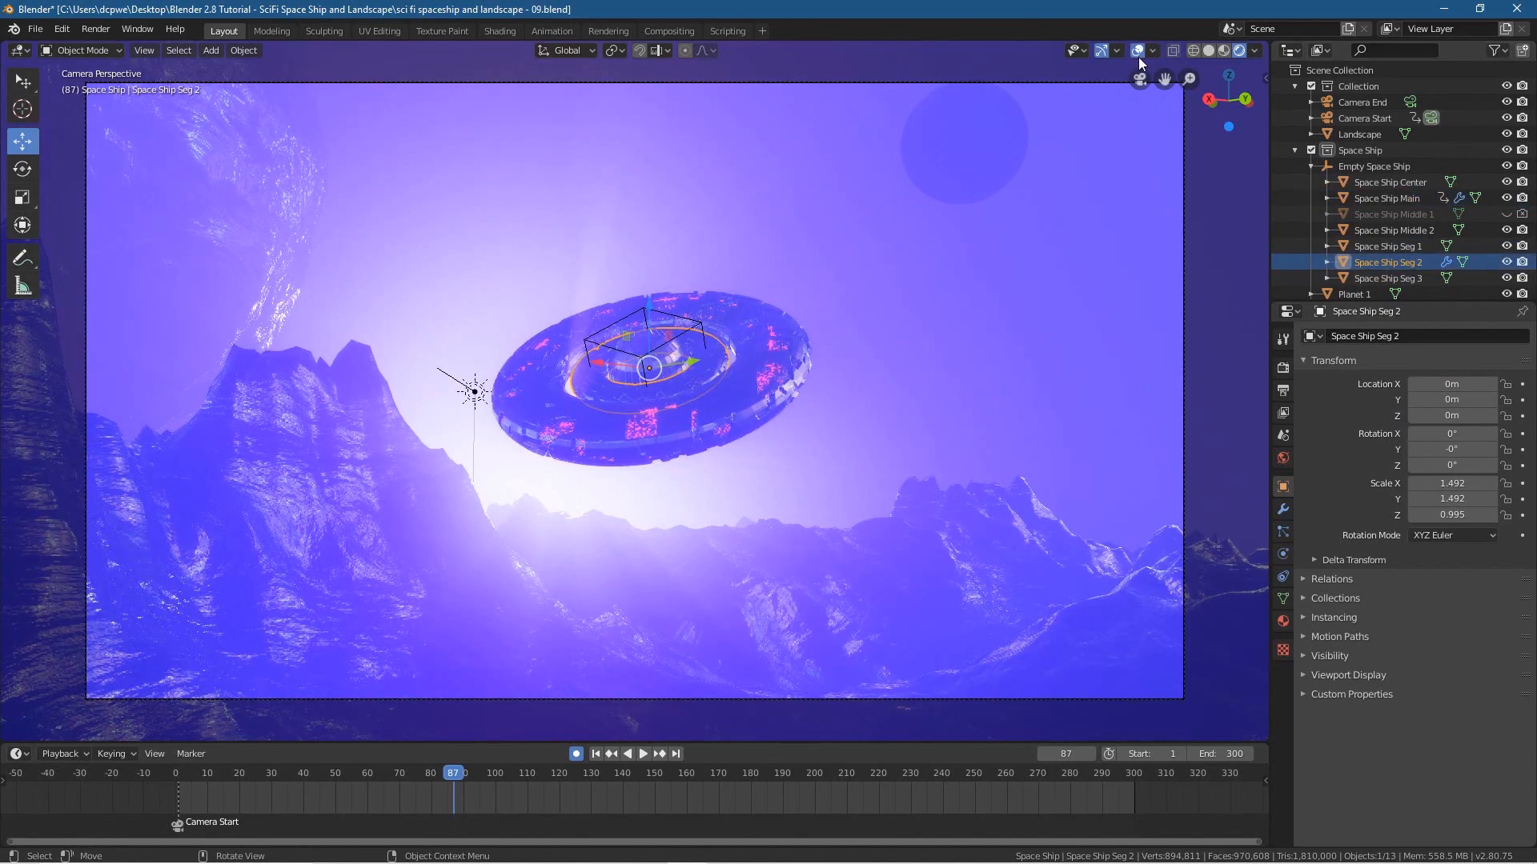
pyautogui.click(1370, 247)
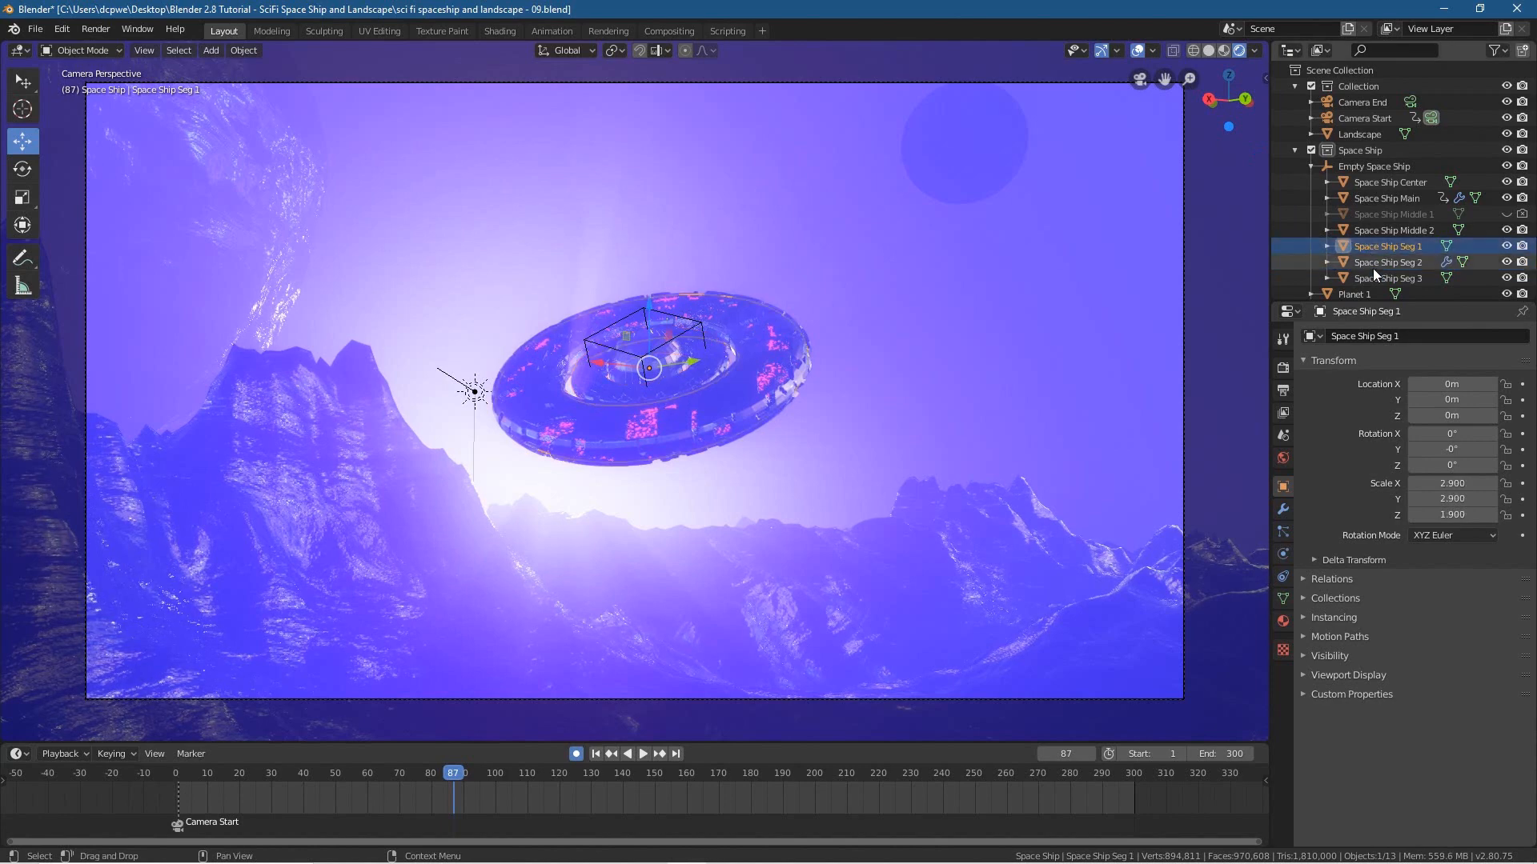
pyautogui.click(1374, 263)
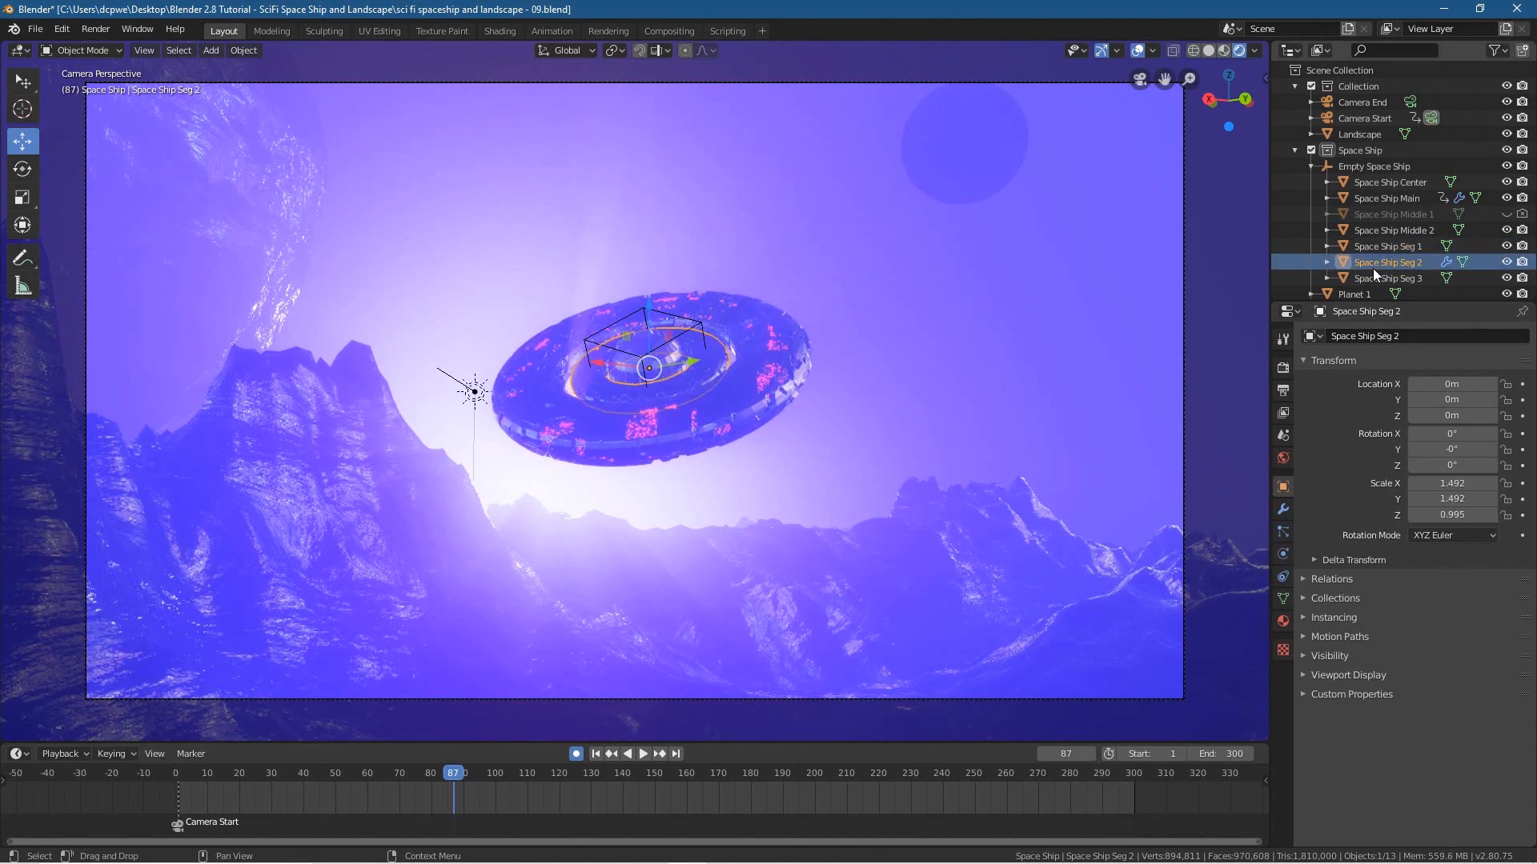
# - Hide and show Space Ship Seg 2 twice to identify which part of the ship it is
pyautogui.click(1508, 262)
pyautogui.click(1507, 262)
pyautogui.click(1508, 262)
pyautogui.click(1508, 262)
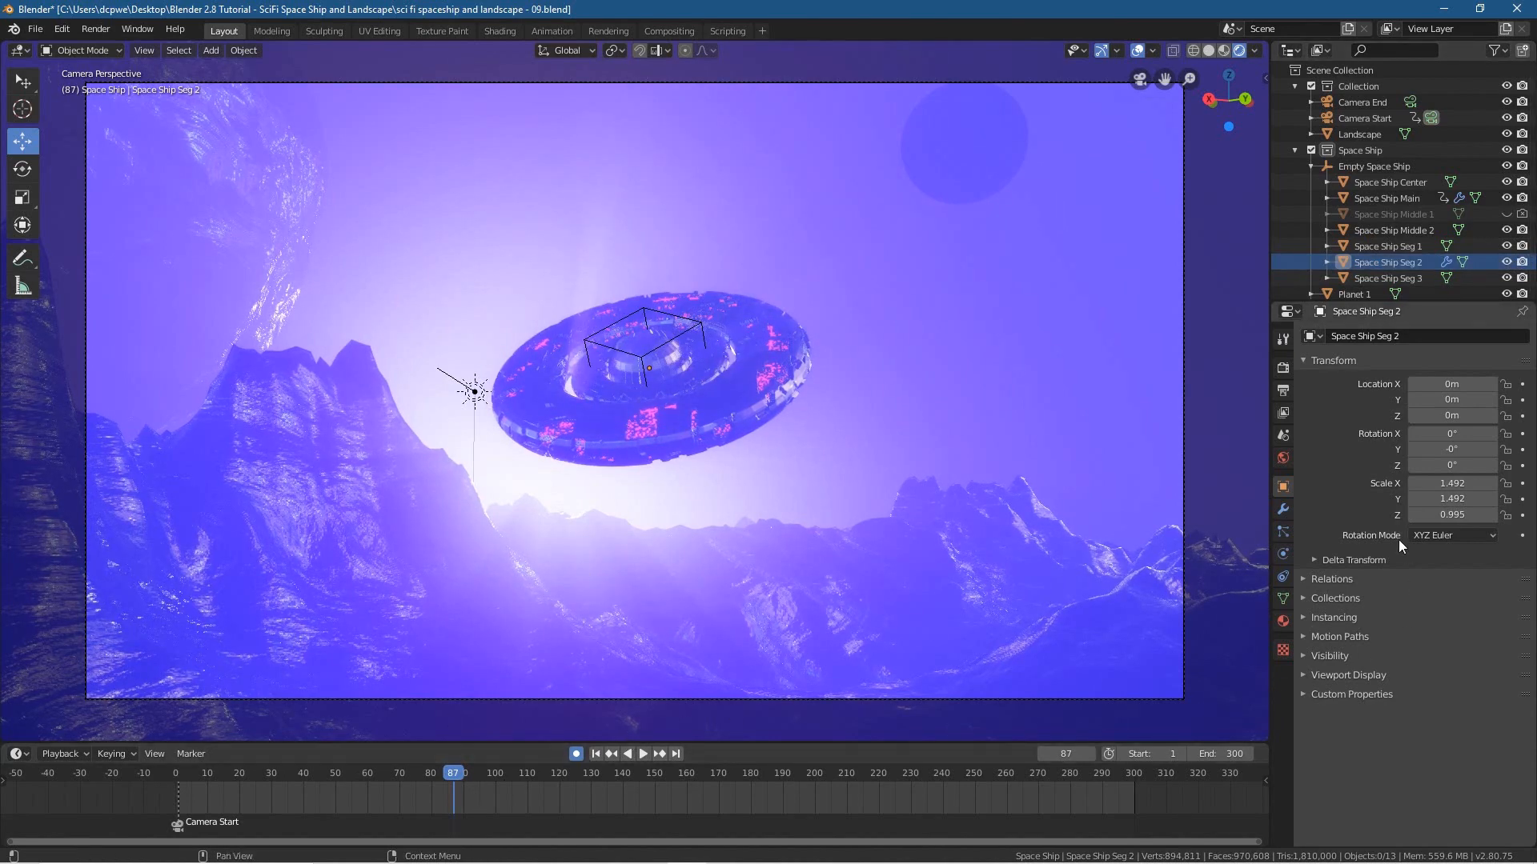
# - Test turning Space Ship Seg 2 about Z and reset its Z rotation to 0°
pyautogui.moveTo(1452, 465)
pyautogui.mouseDown()
pyautogui.moveTo(1472, 465)
pyautogui.moveTo(1440, 465)
pyautogui.mouseUp()
pyautogui.click(1451, 465)
pyautogui.write('0')
pyautogui.press('Return')
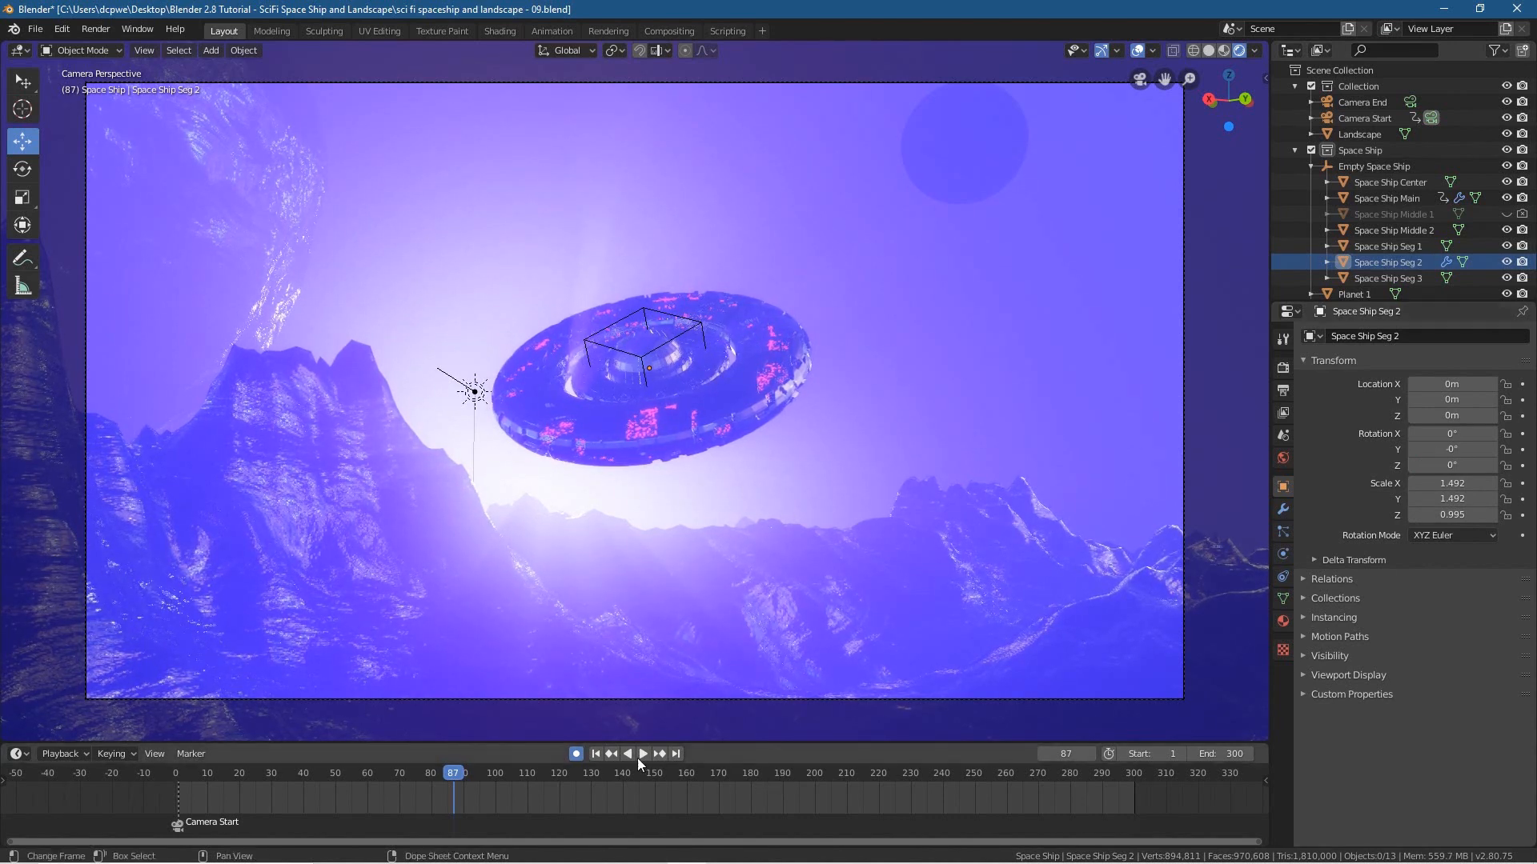
# - Keyframe Space Ship Seg 2's location and rotation at frame 1
pyautogui.click(596, 754)
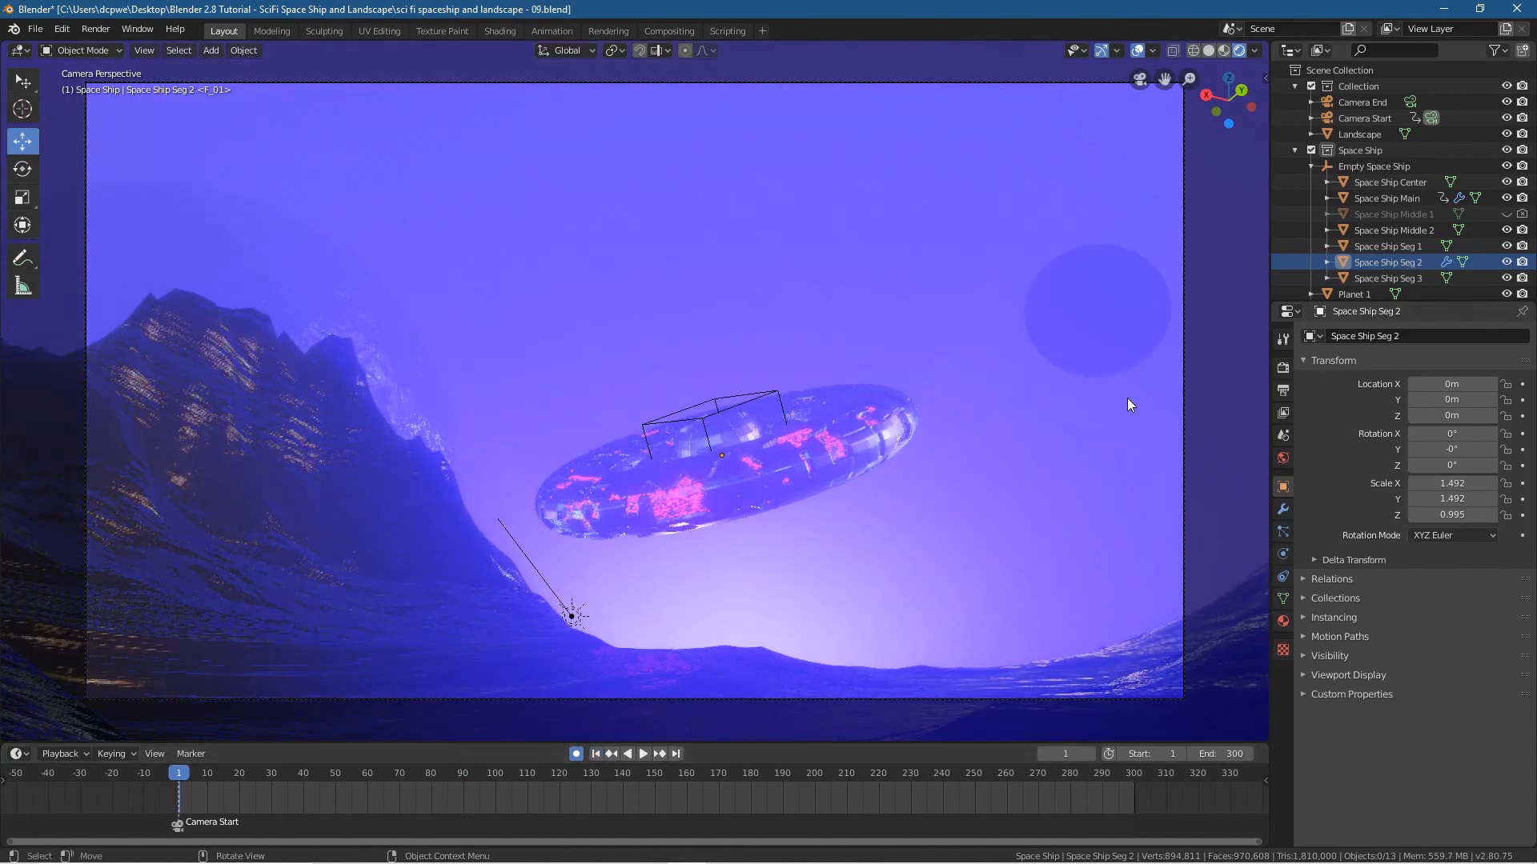
pyautogui.click(1380, 262)
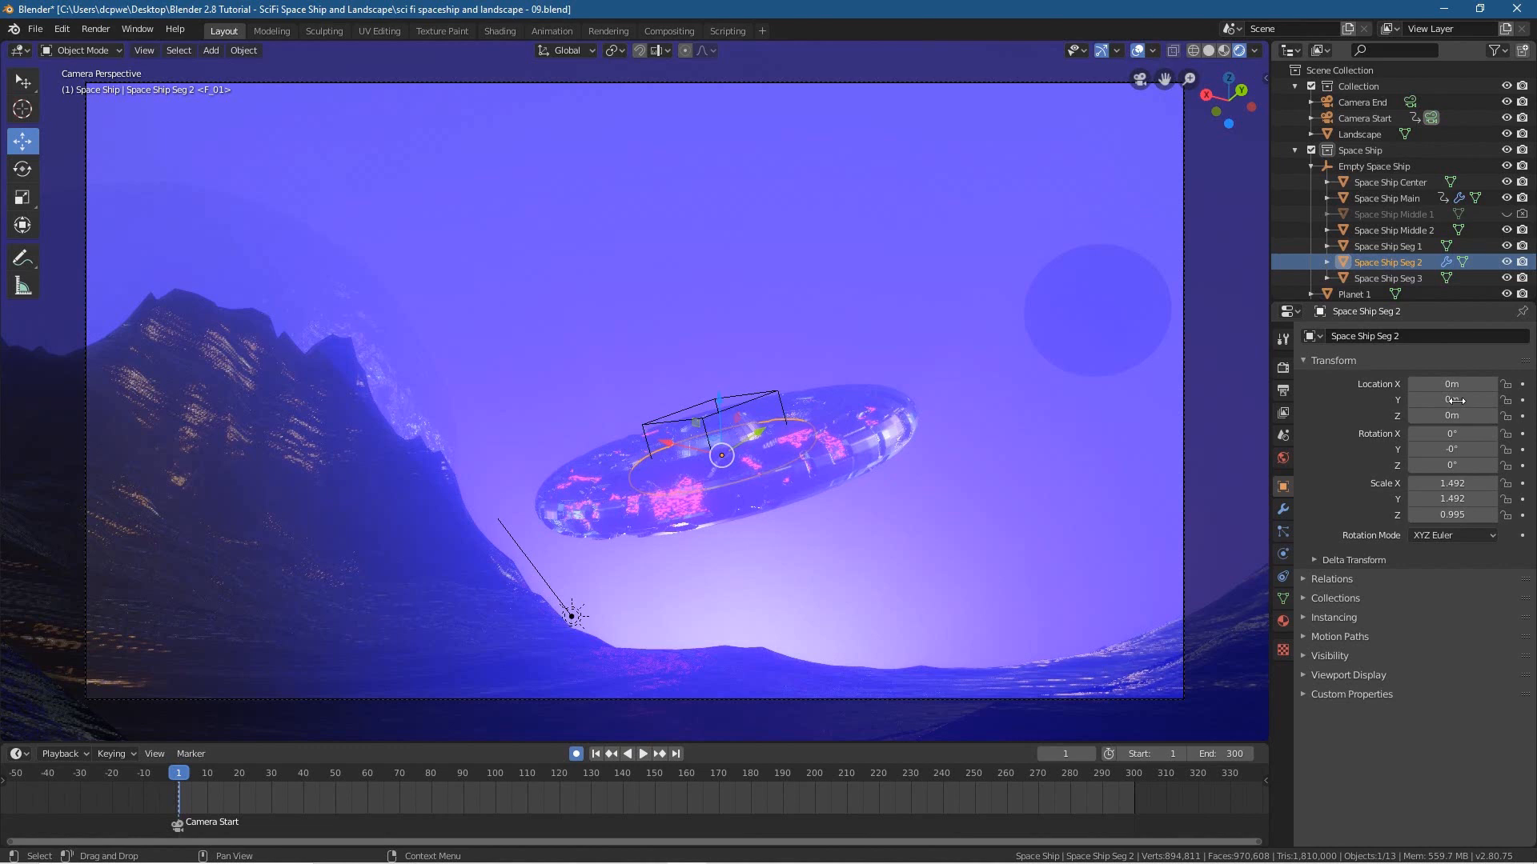
pyautogui.press('i')
pyautogui.press('i')
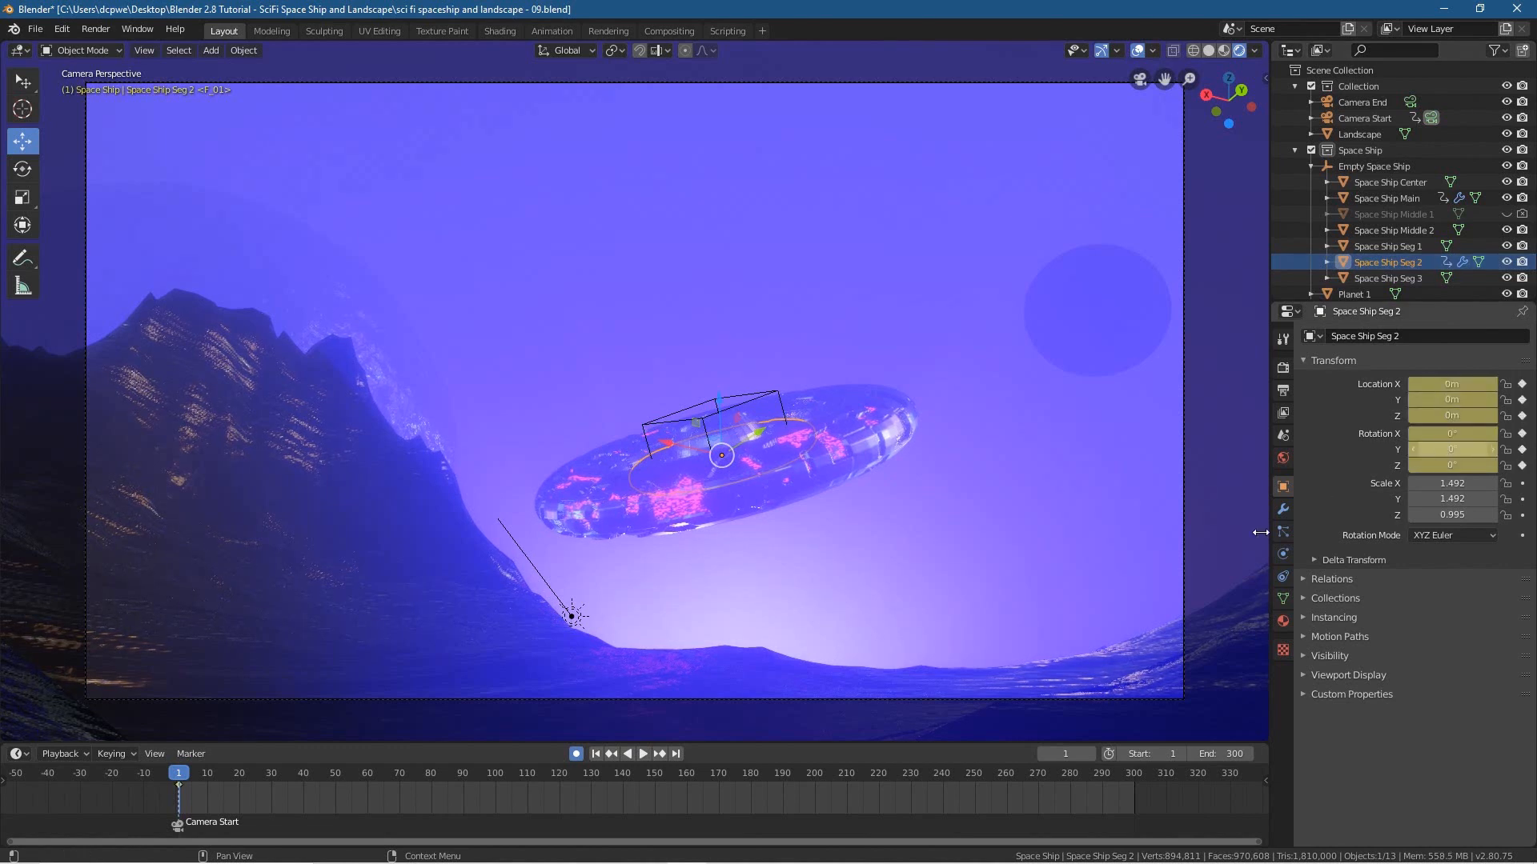
# - At frame 300, keyframe Space Ship Seg 2's location and rotation and set its Z rotation to 1080°
pyautogui.click(675, 755)
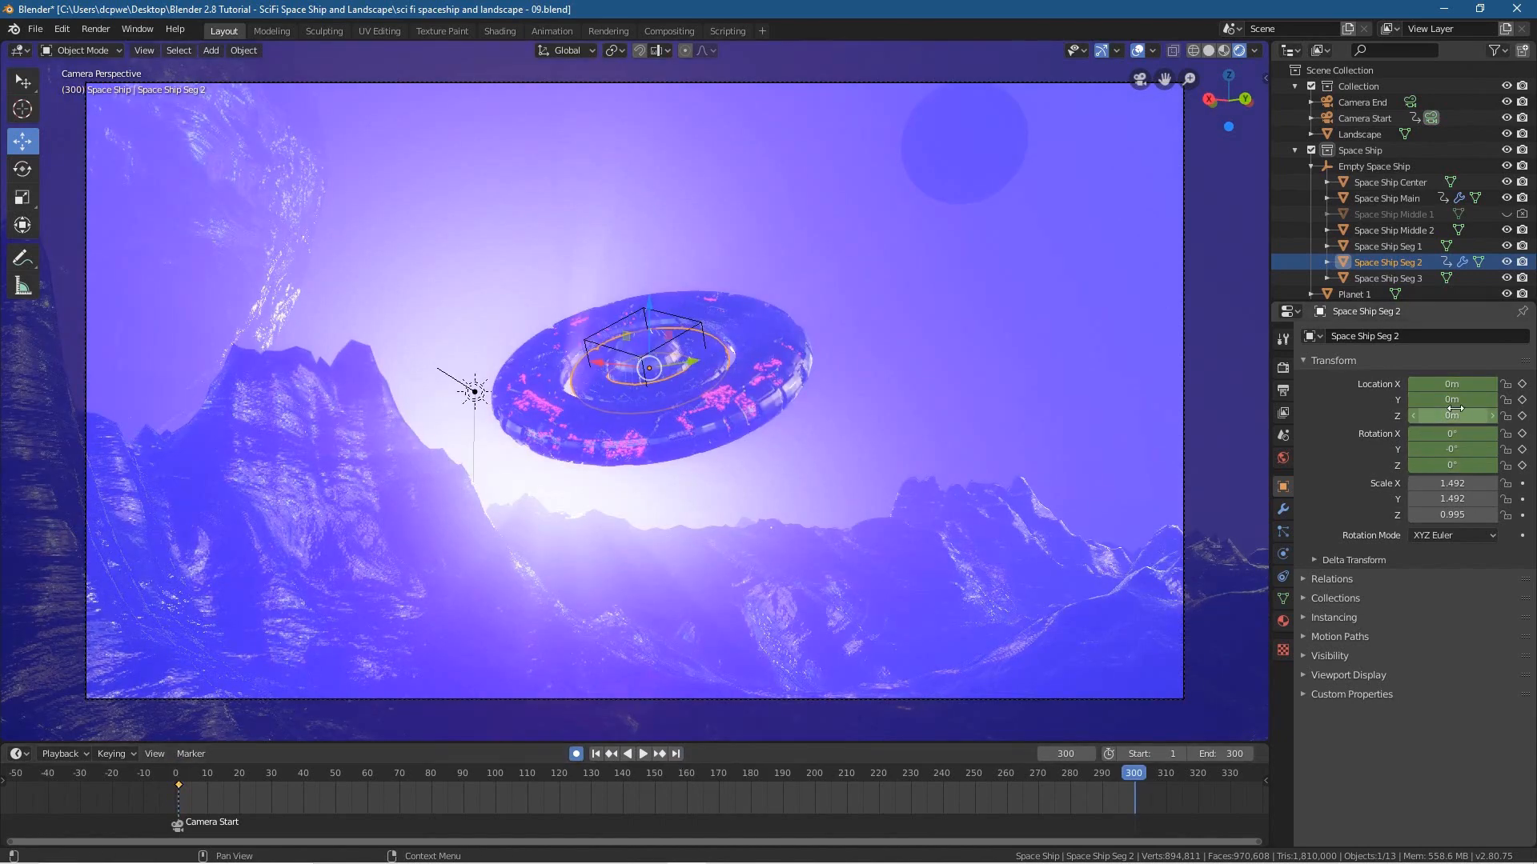
pyautogui.press('i')
pyautogui.press('i')
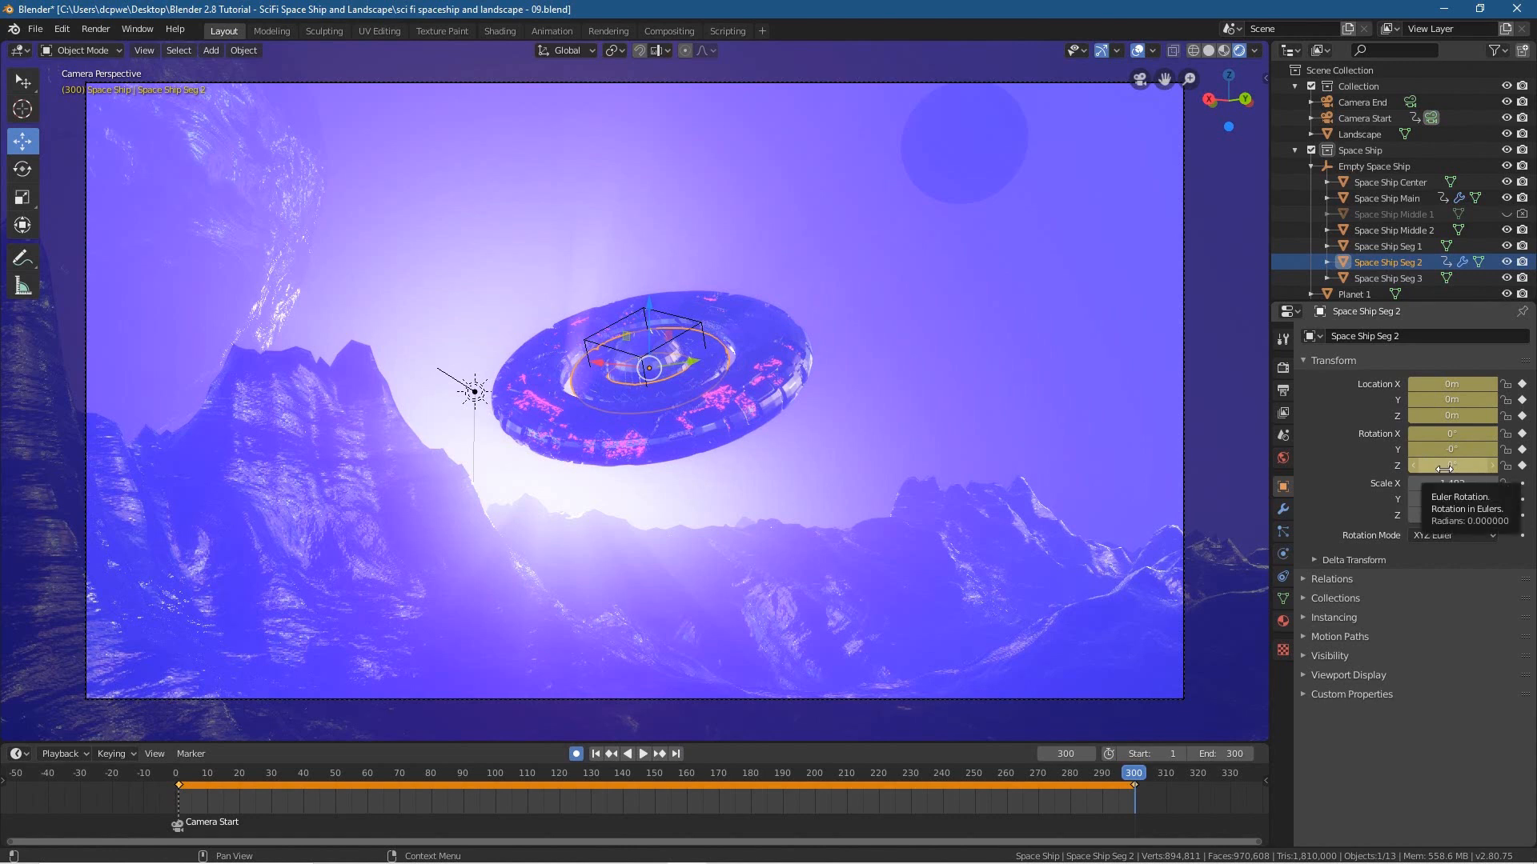
pyautogui.click(1444, 468)
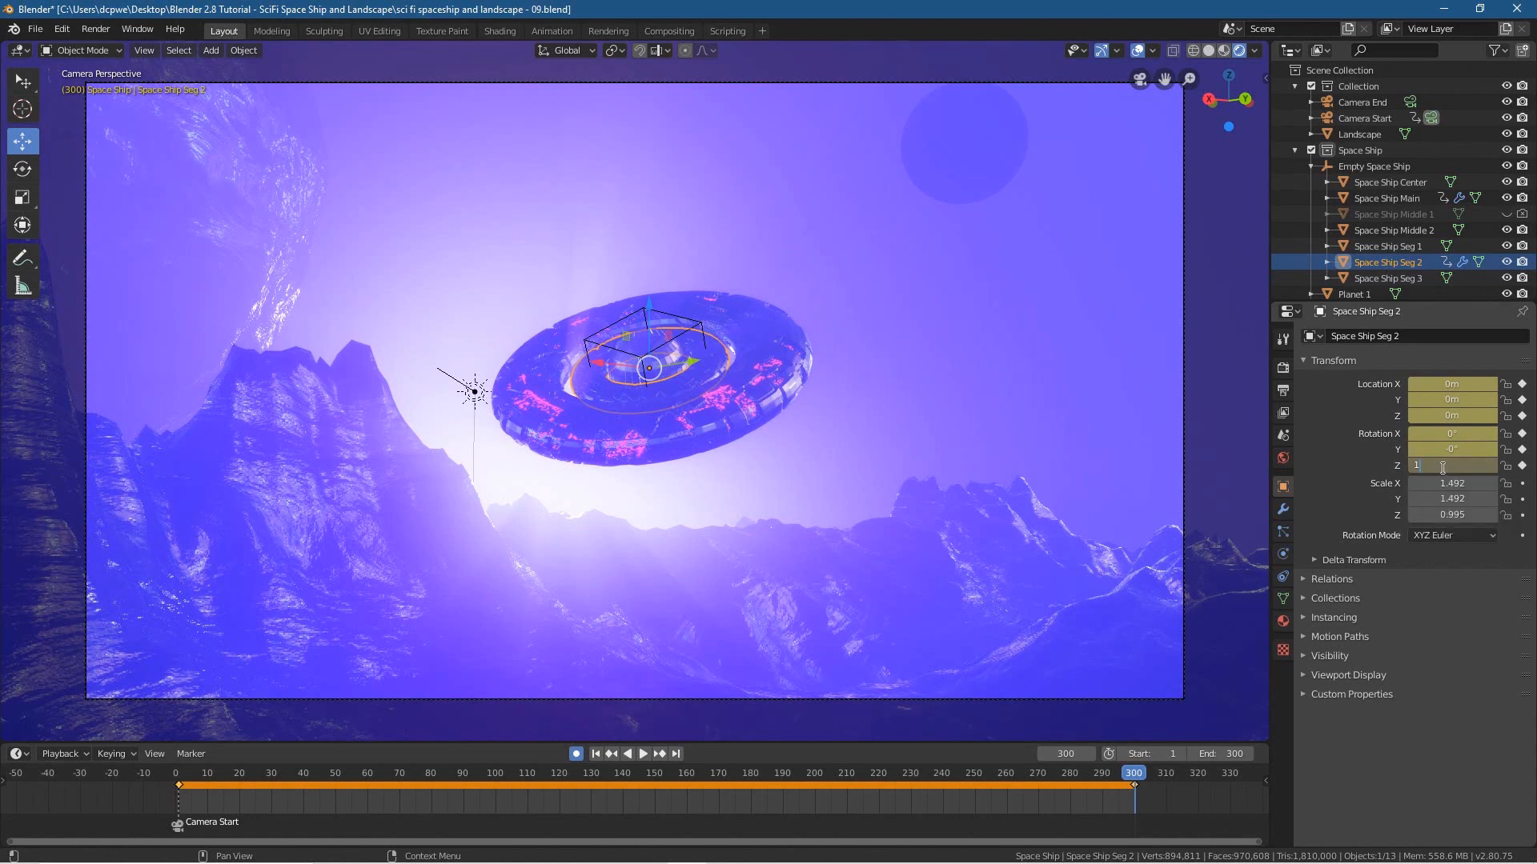
pyautogui.press('Return')
pyautogui.click(1444, 466)
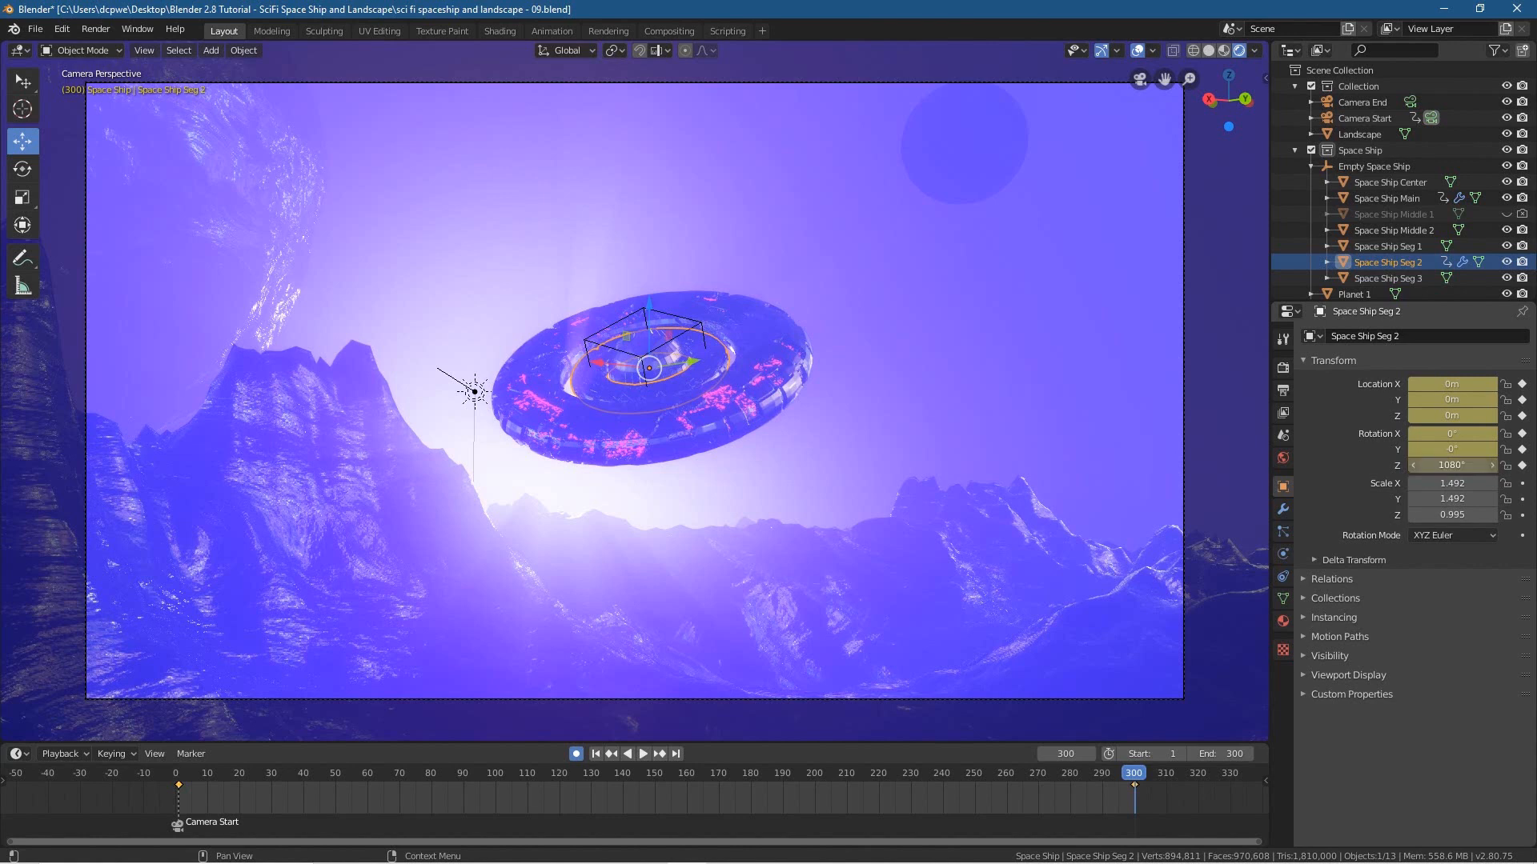
# - Reverse Space Ship Seg 2's Z rotation at frame 300 to a negative angle and play the animation from frame 1
pyautogui.doubleClick(1436, 463)
pyautogui.press('Return')
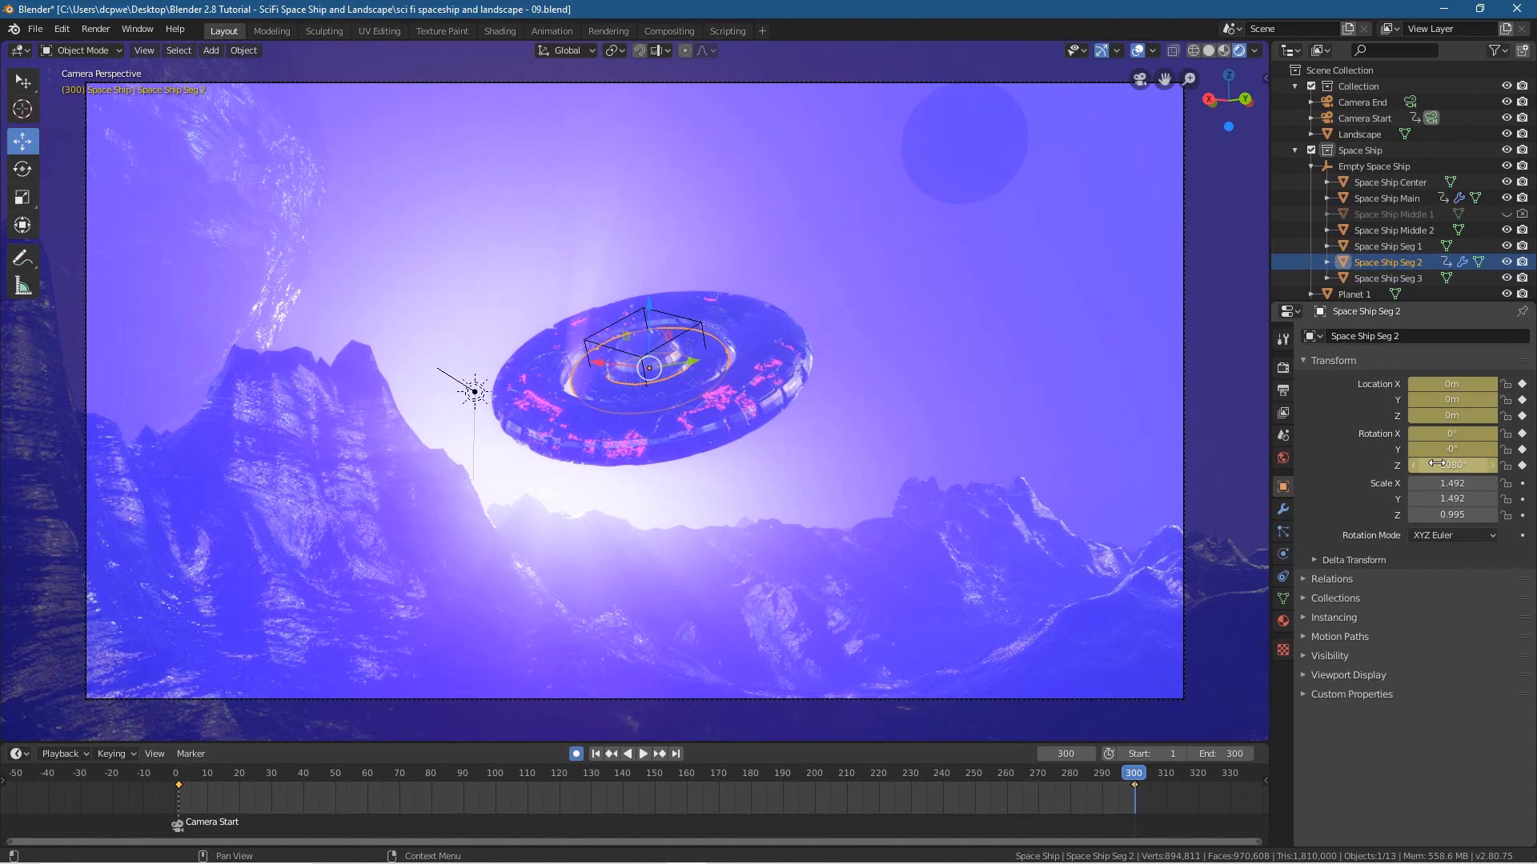
pyautogui.click(596, 754)
pyautogui.click(642, 754)
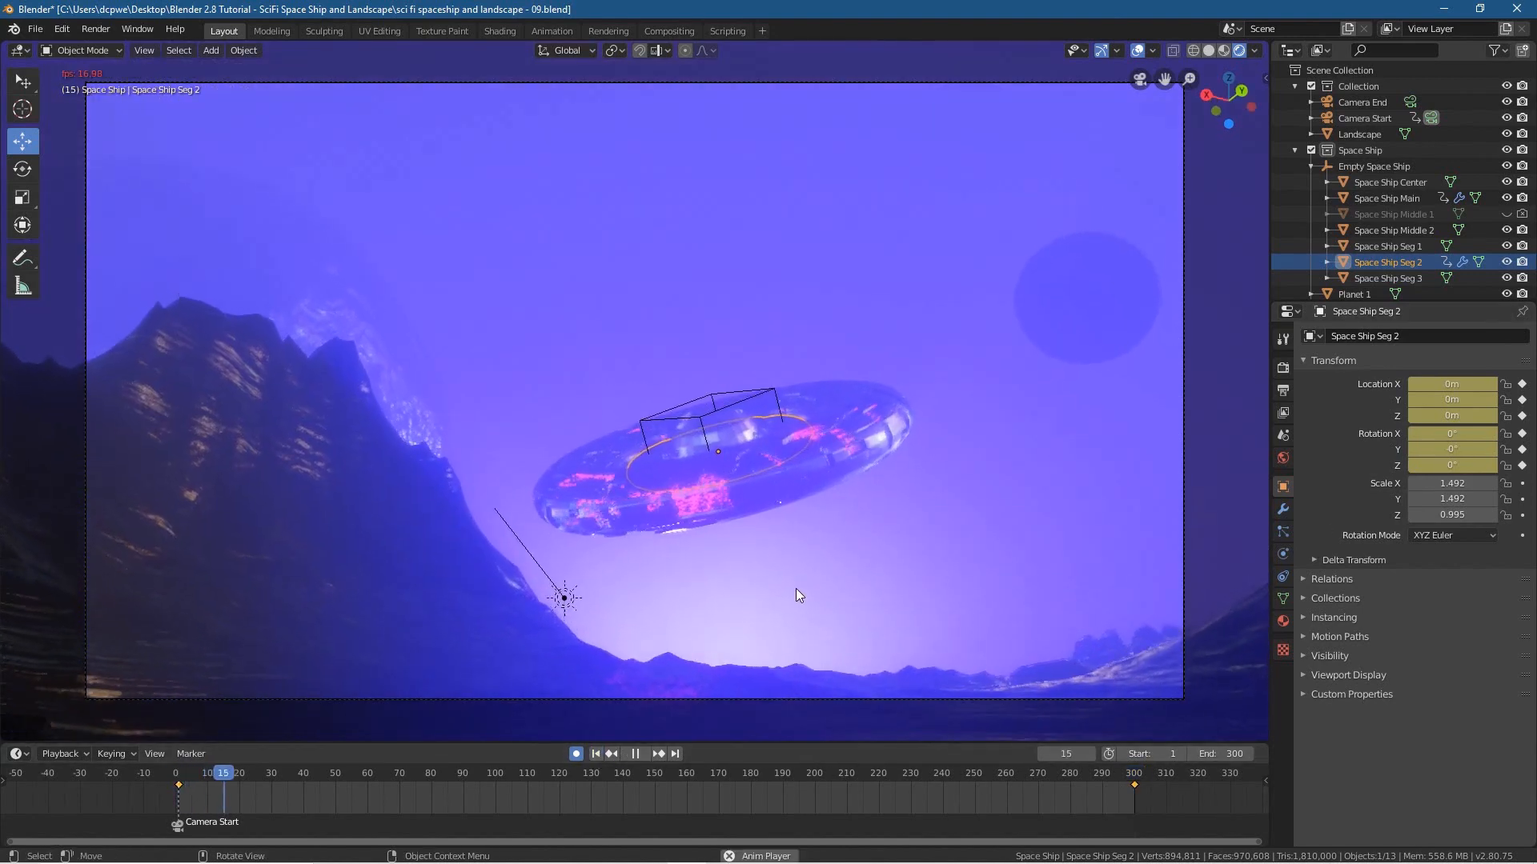
# - Hide the viewport overlays, stop the playback and return to frame 1
pyautogui.click(1136, 50)
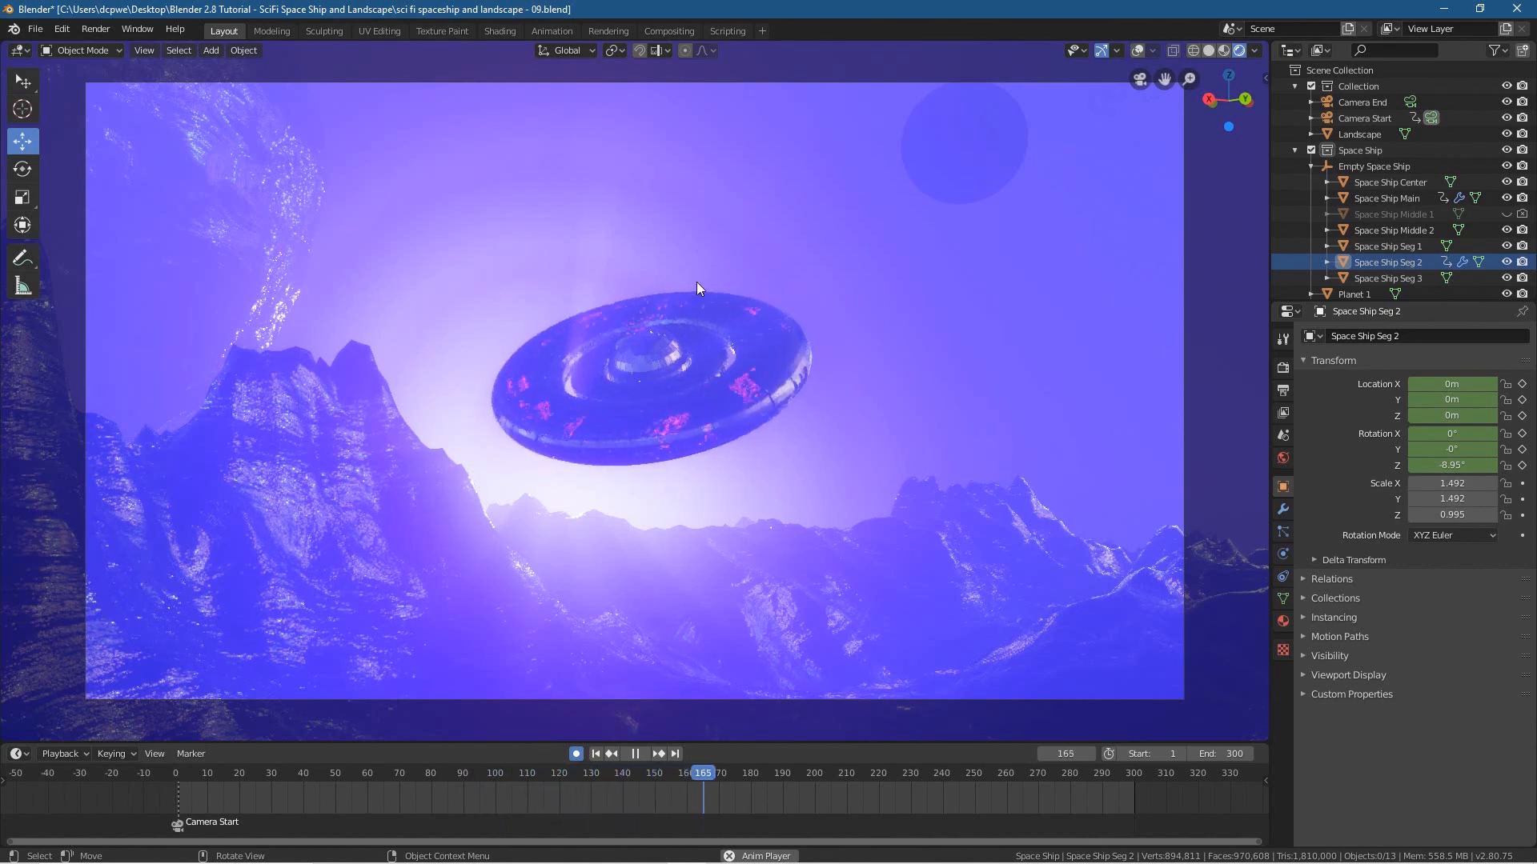
pyautogui.click(636, 753)
pyautogui.moveTo(765, 776); pyautogui.dragTo(179, 807)
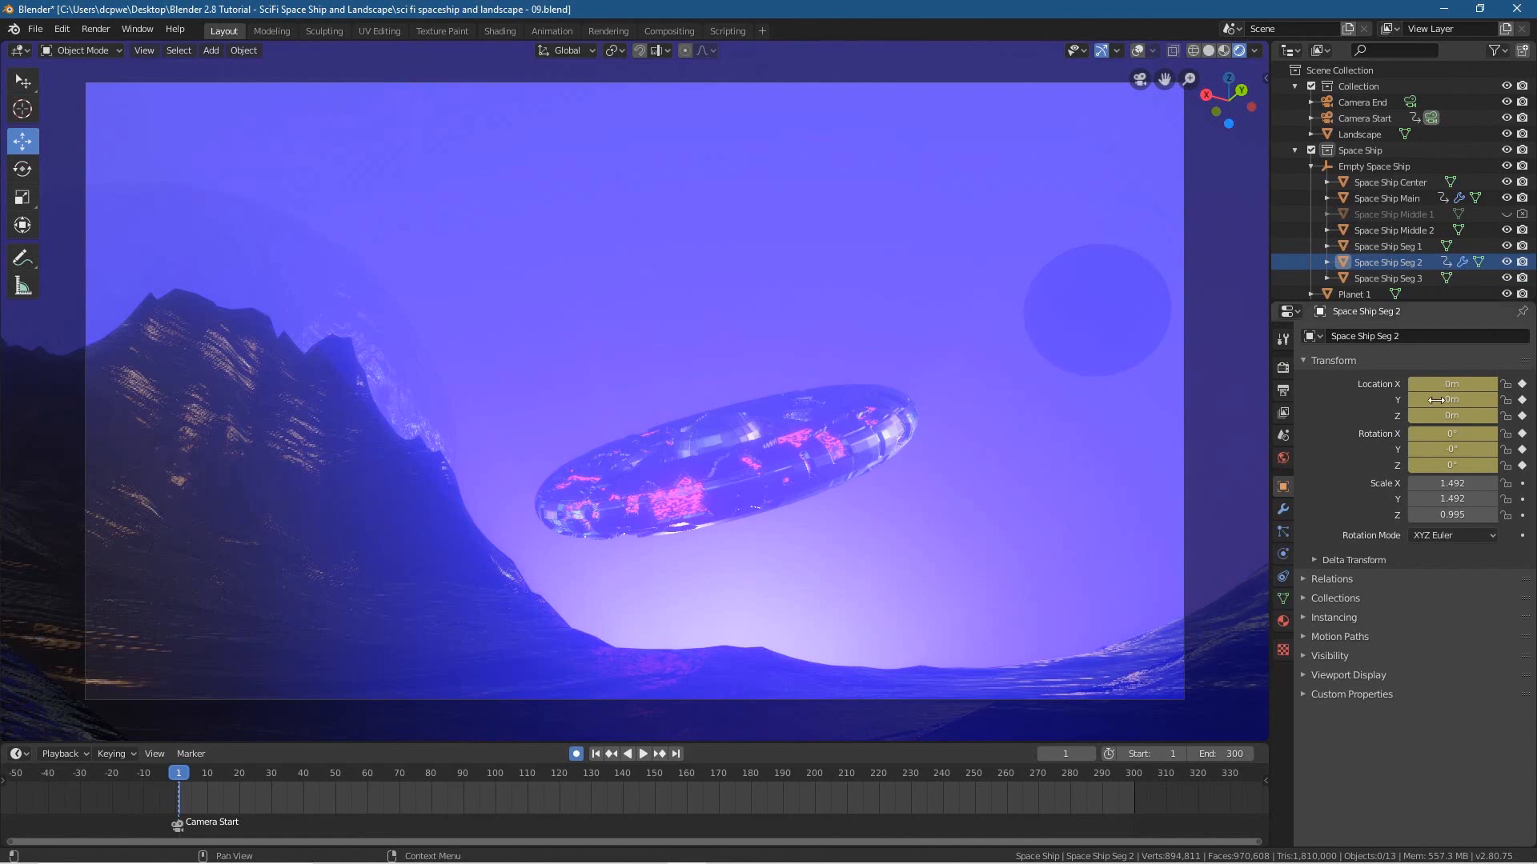
# - Select the Sun and set its rotation at frame 1 to about X 61.1°, Y -53.8°, Z -13.6°
pyautogui.click(1284, 622)
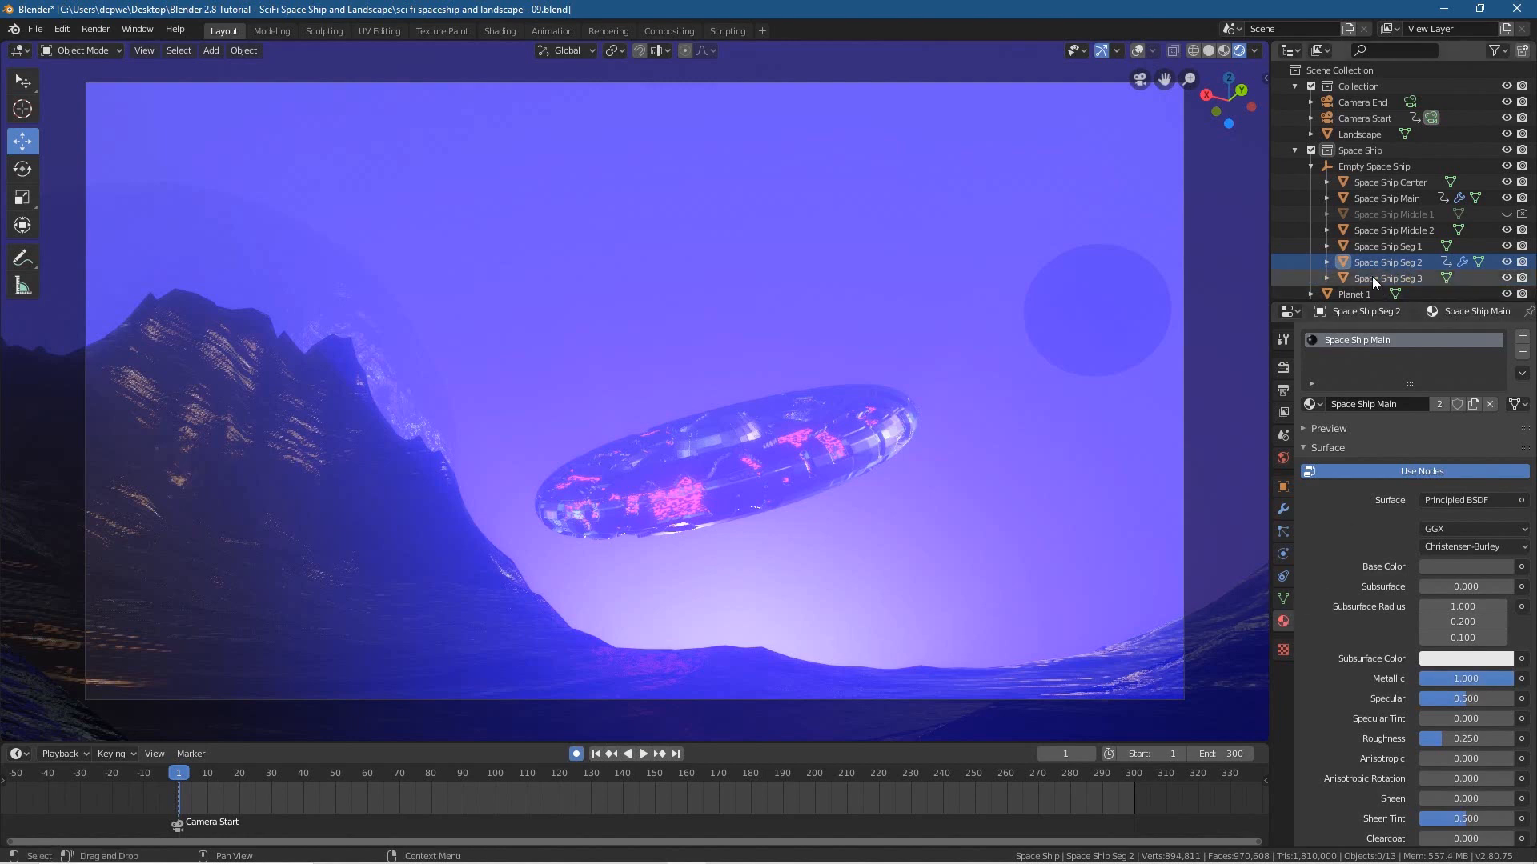
pyautogui.scroll(-2, 1350, 285)
pyautogui.click(1350, 286)
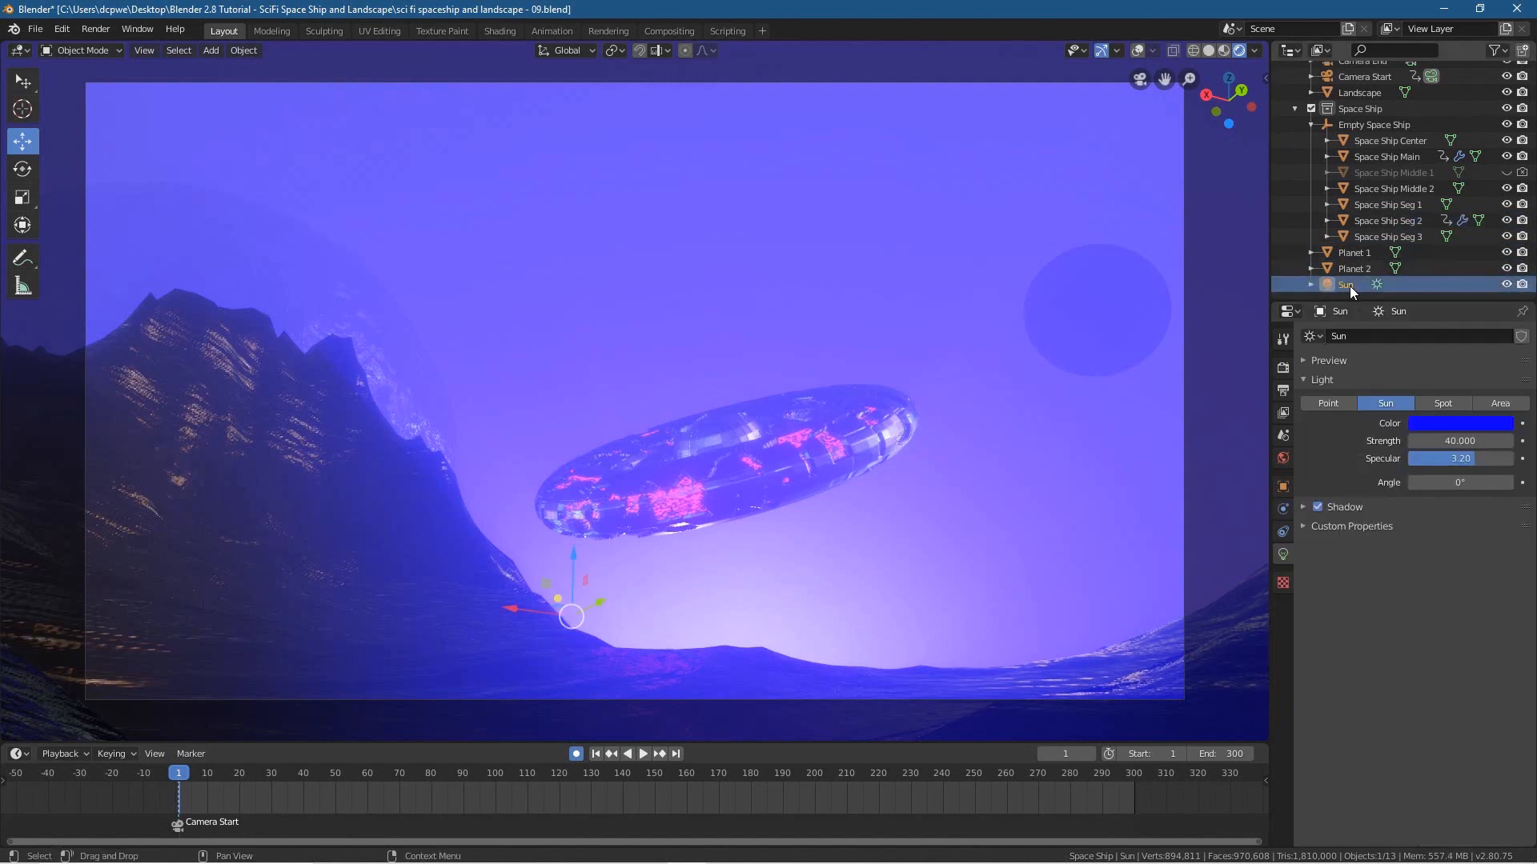
pyautogui.click(1282, 487)
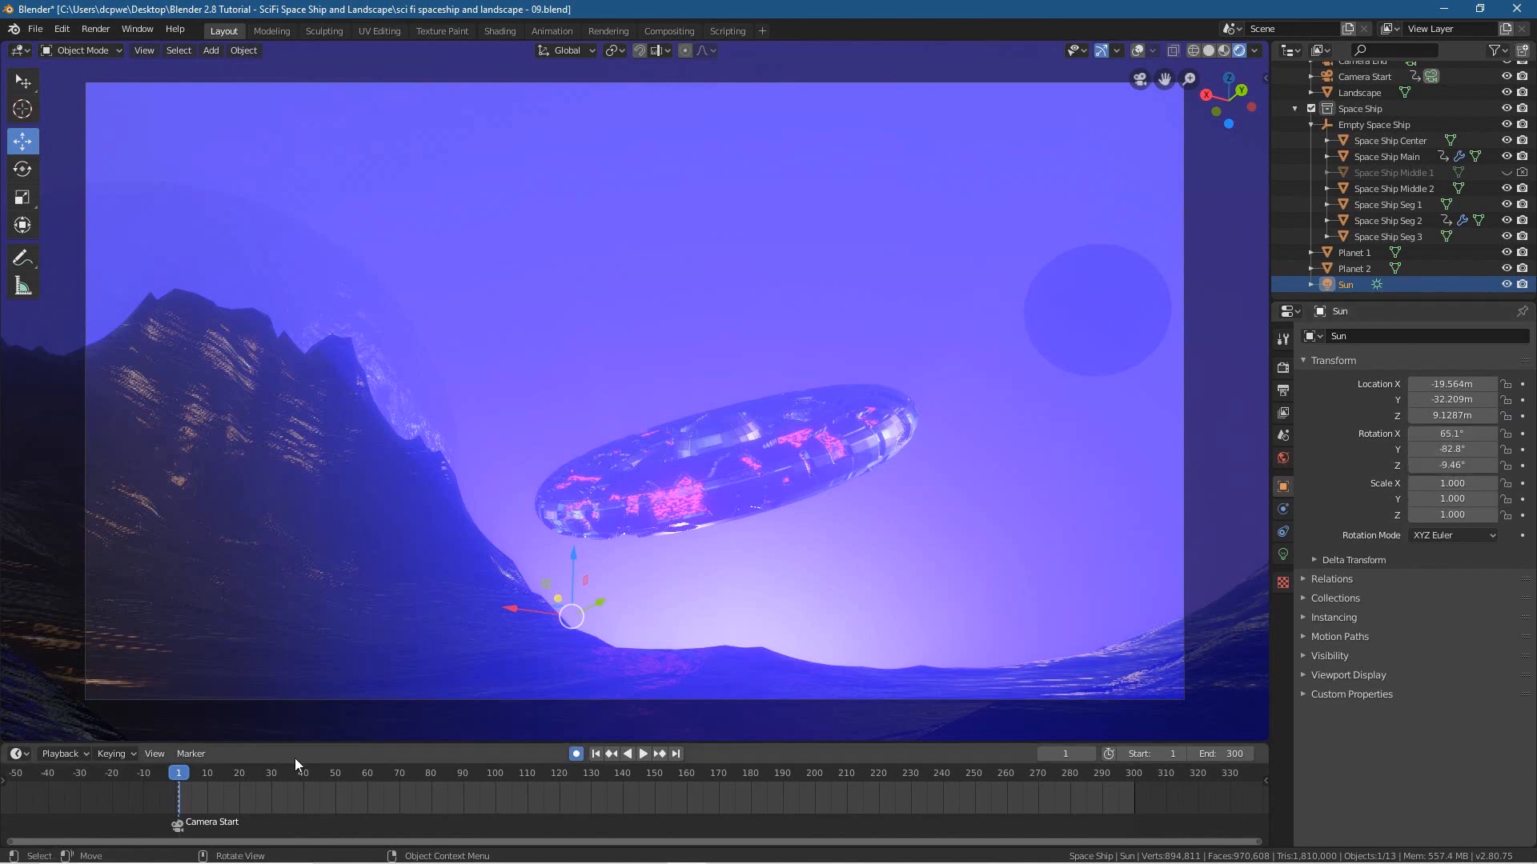
pyautogui.press('space')
pyautogui.click(176, 776)
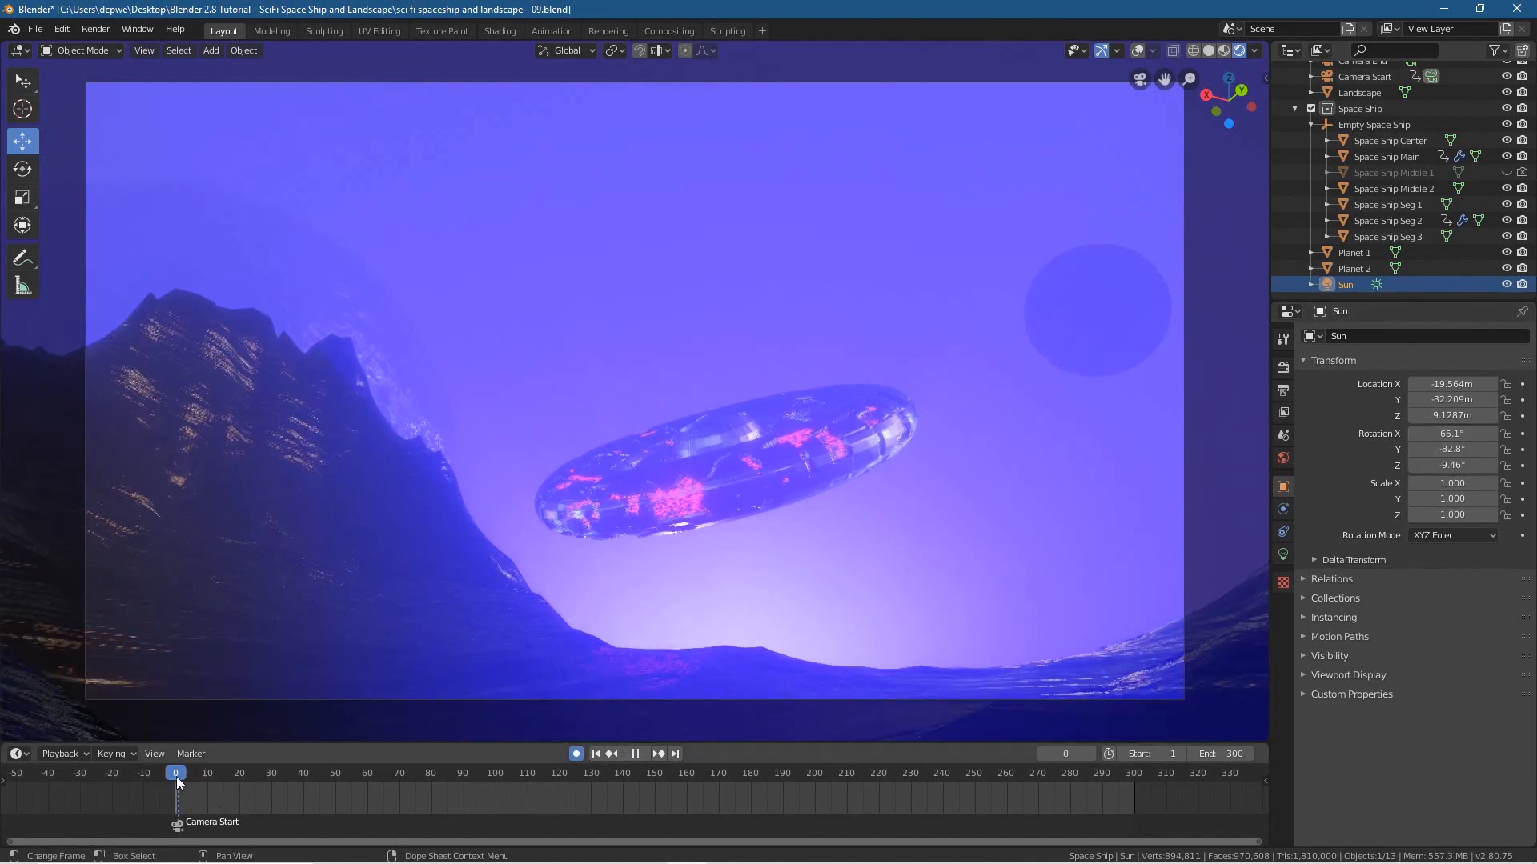
pyautogui.press('space')
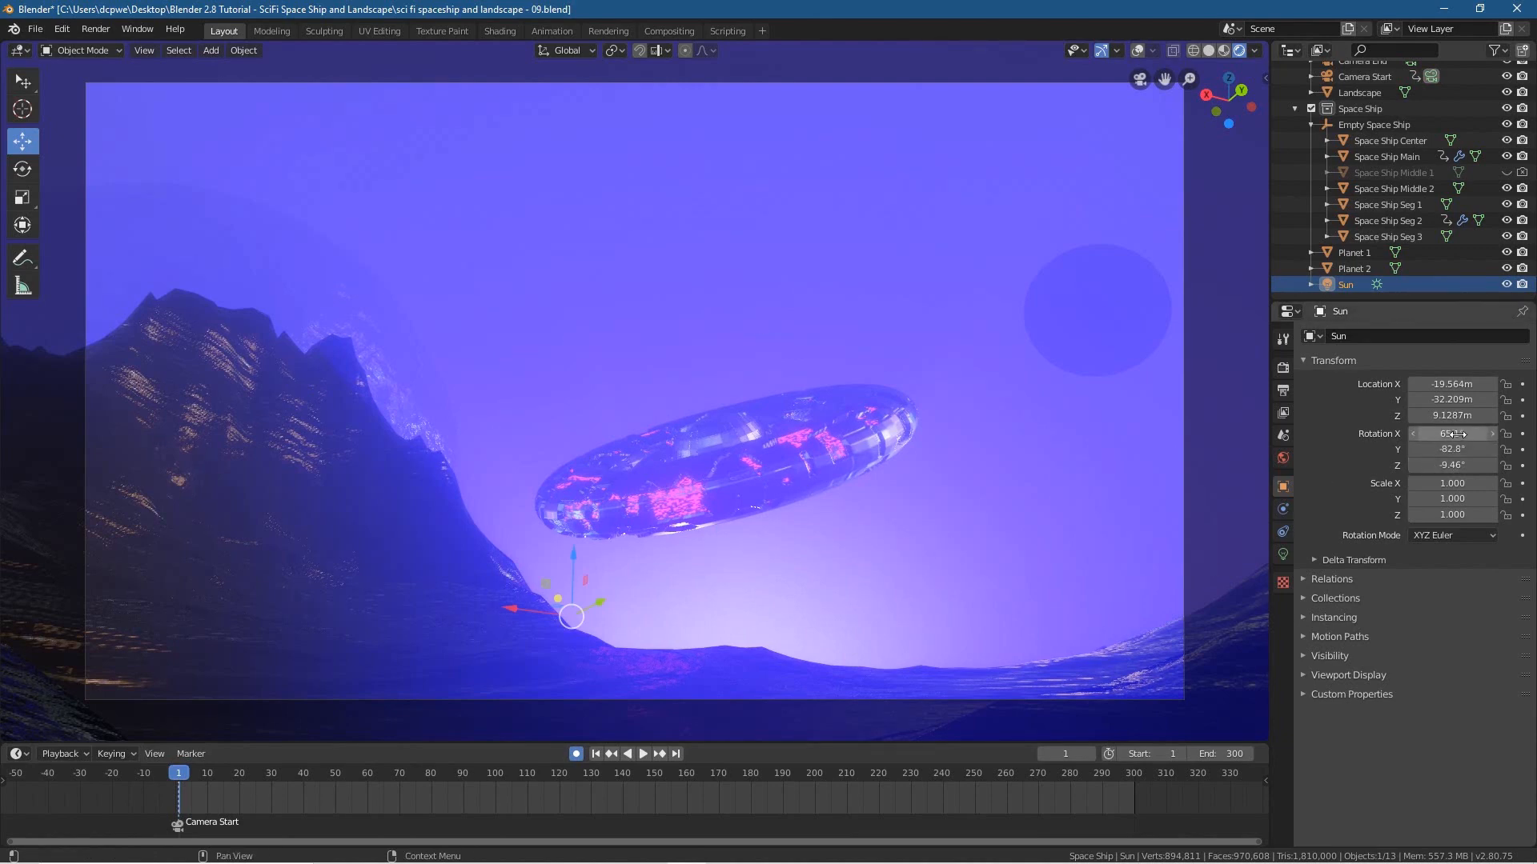
pyautogui.moveTo(1452, 434)
pyautogui.mouseDown()
pyautogui.moveTo(1480, 449)
pyautogui.moveTo(1440, 465)
pyautogui.moveTo(1455, 434)
pyautogui.mouseUp()
pyautogui.moveTo(1452, 433); pyautogui.dragTo(1434, 433)
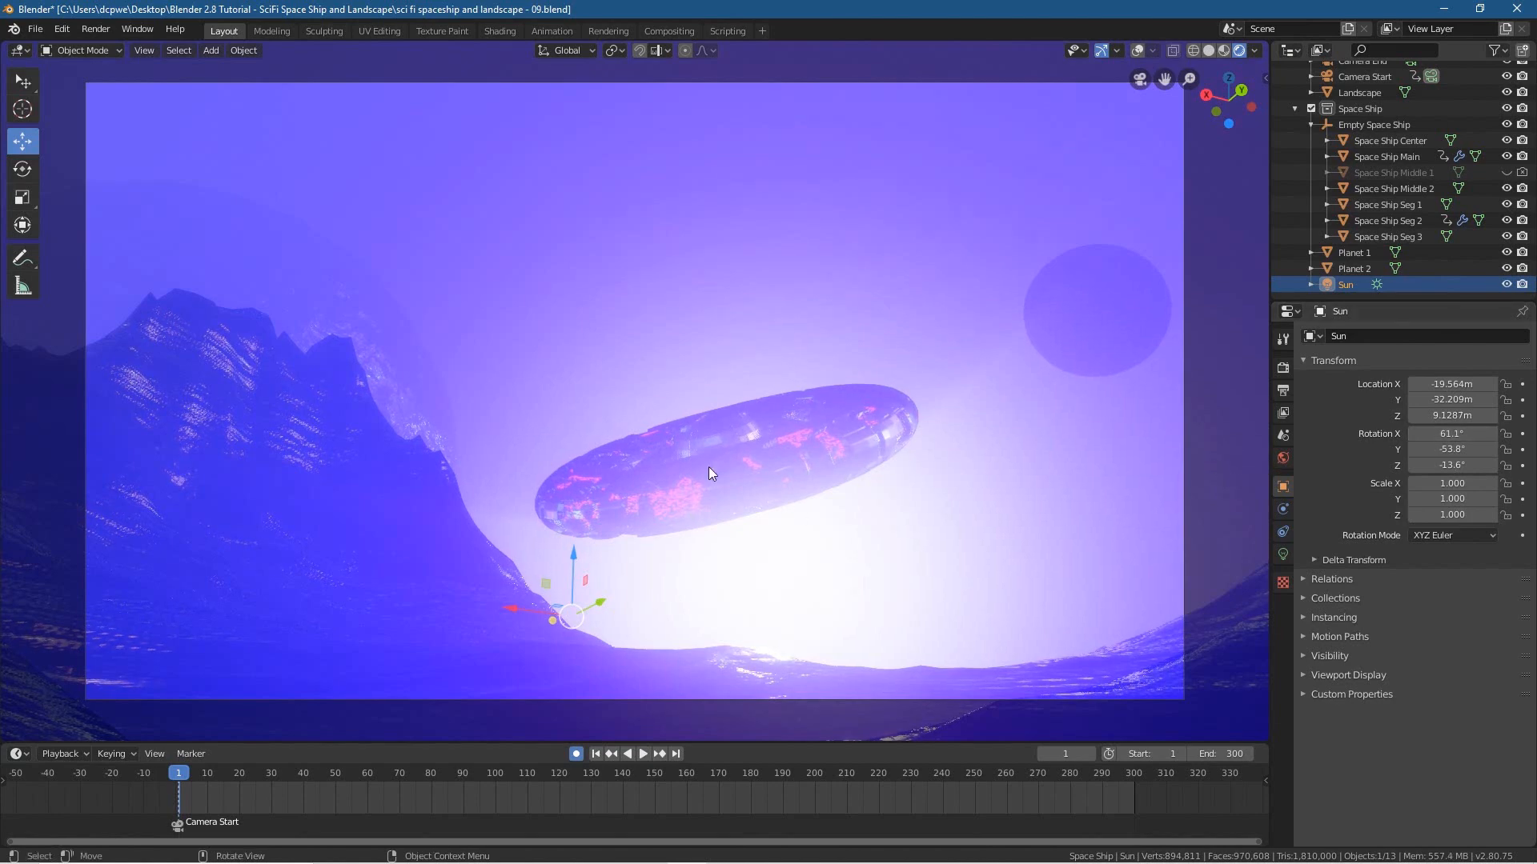
# - Preview the Sun's new lighting through the camera move, then keyframe its location and rotation at frame 1
pyautogui.press('space')
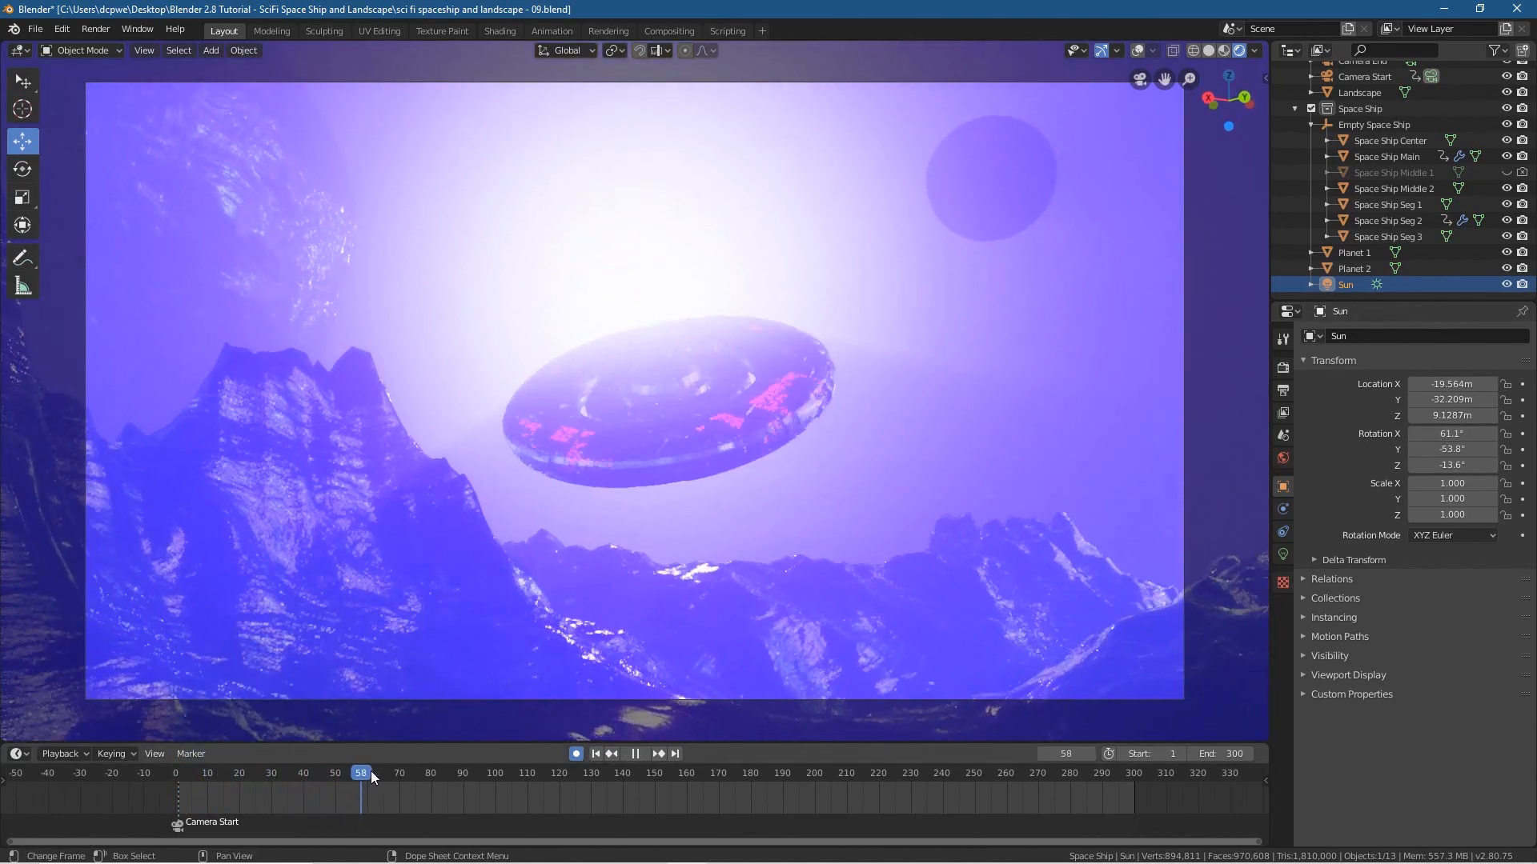
pyautogui.moveTo(314, 757); pyautogui.dragTo(175, 790)
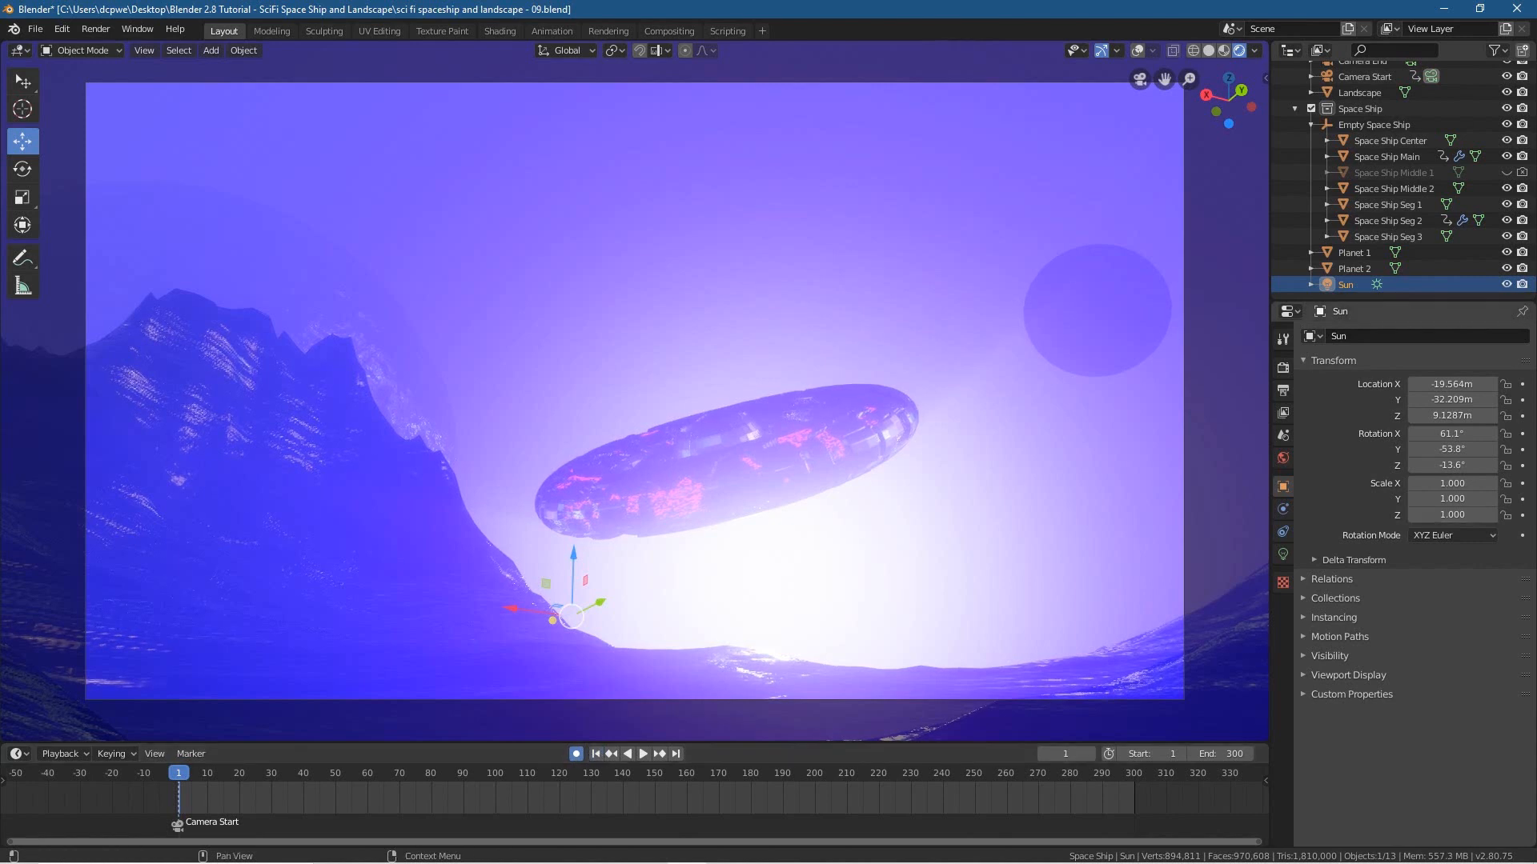
pyautogui.press('i')
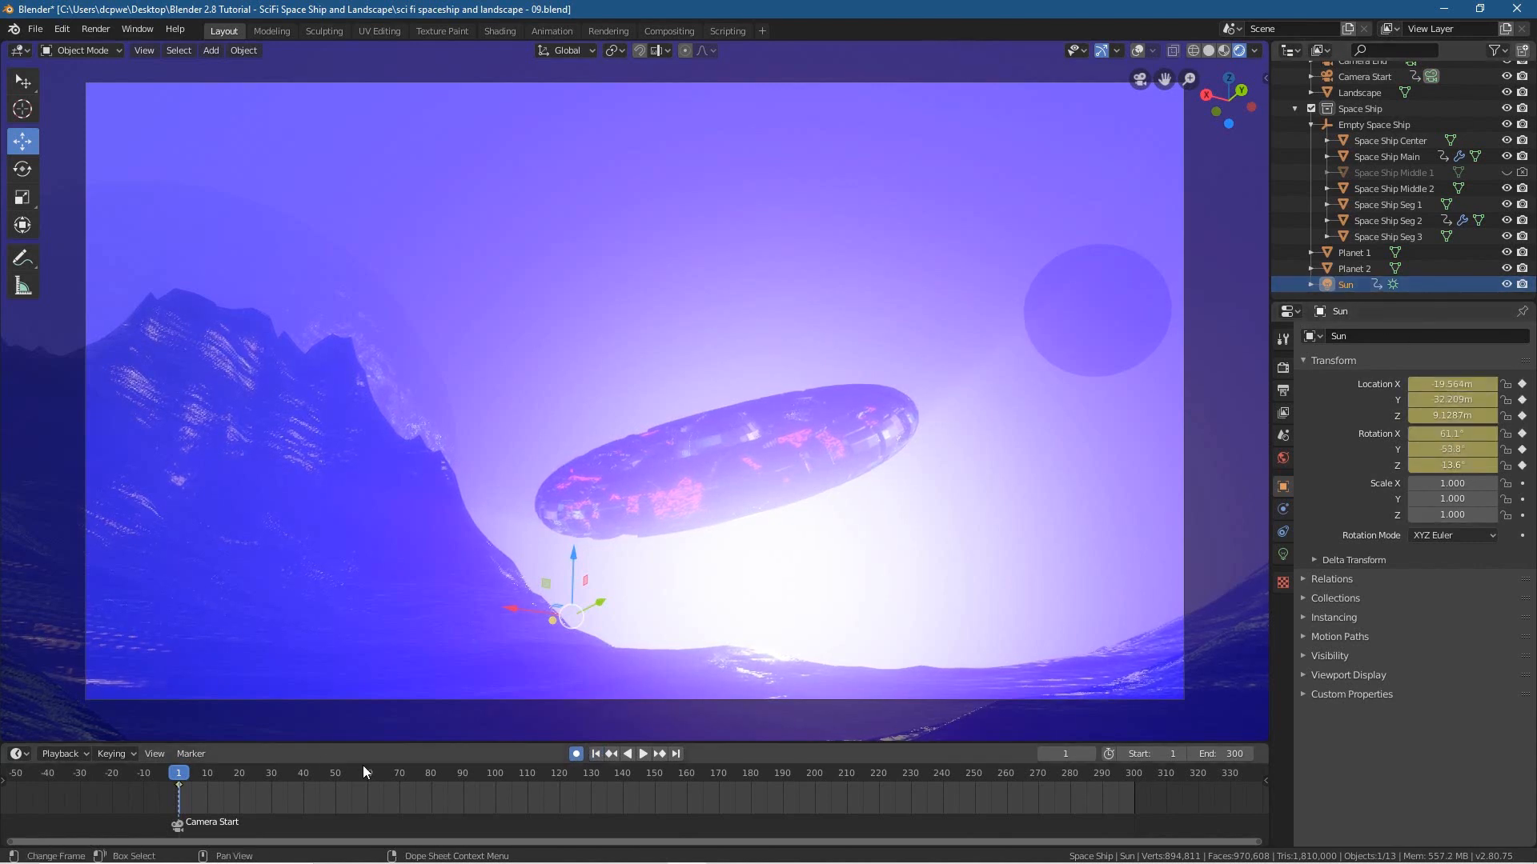
# - At frame 80, keyframe the Sun's location and rotation and set its rotation to about X 57.9°, Y -65.7°, Z -15.6°
pyautogui.click(430, 772)
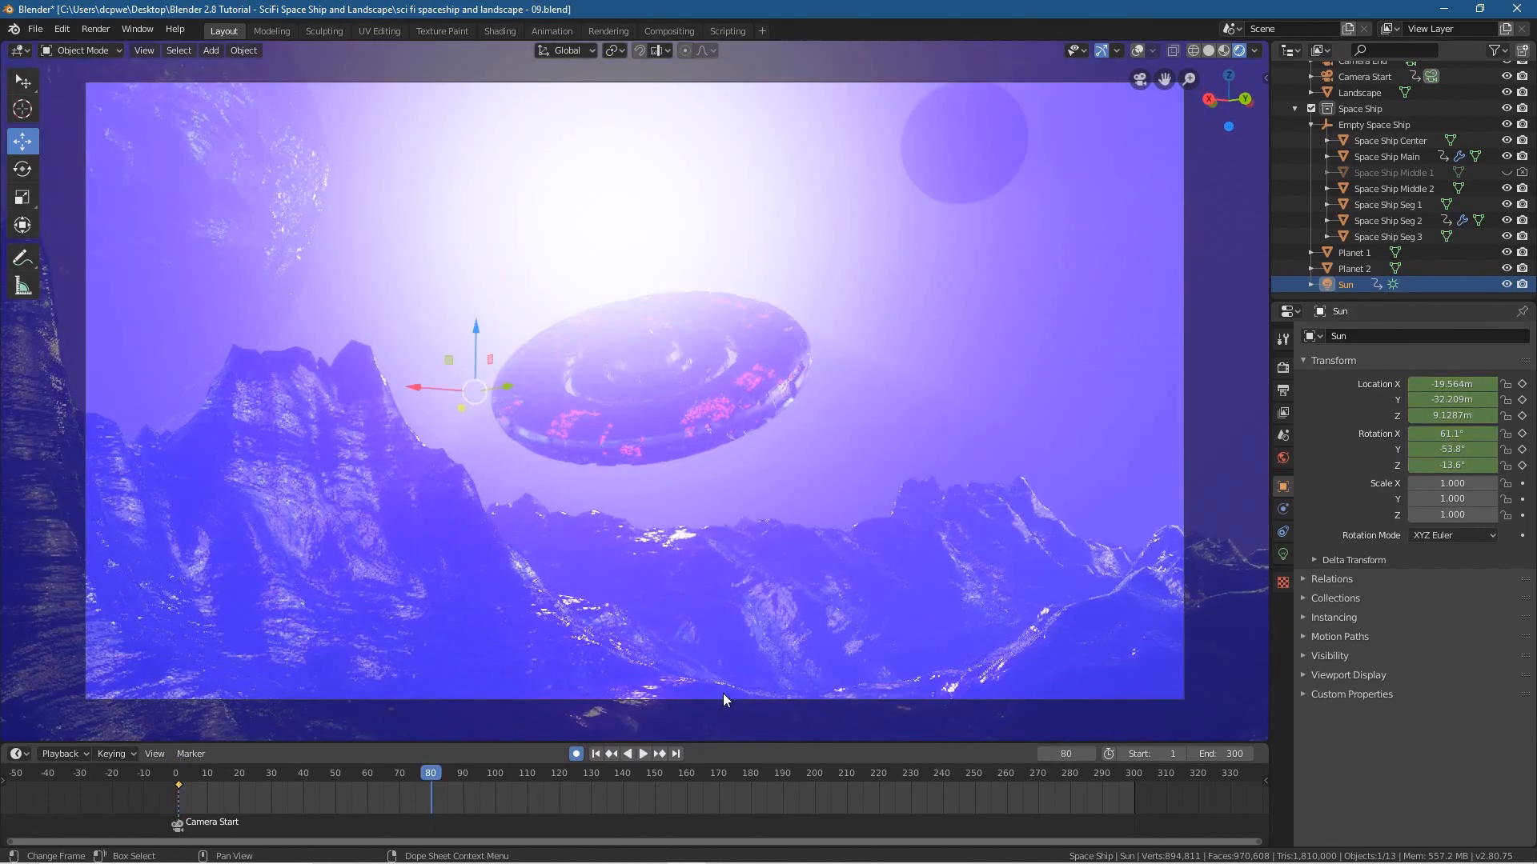
pyautogui.press('i')
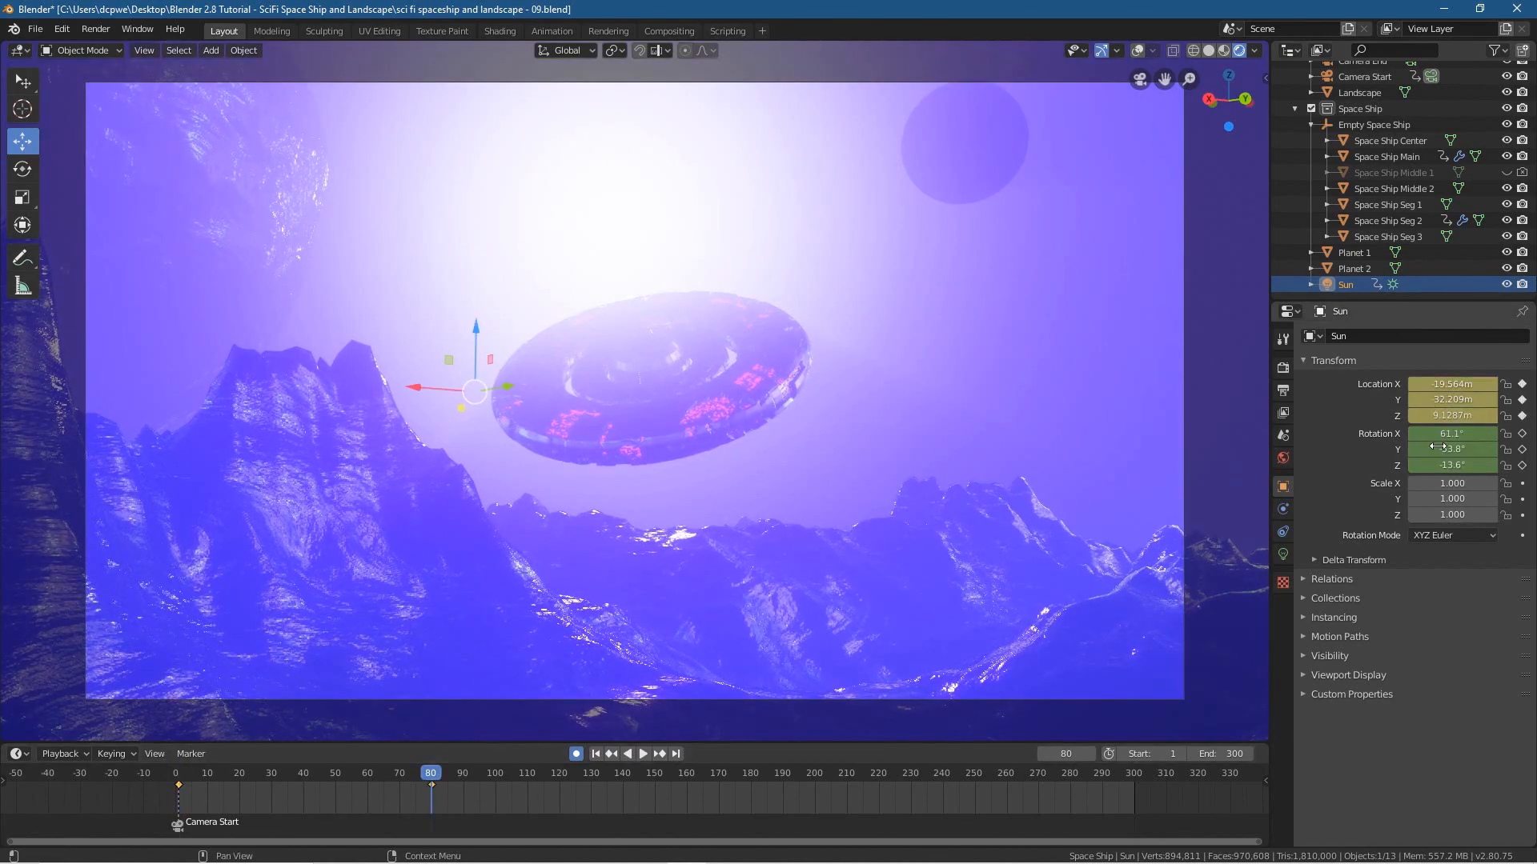
pyautogui.press('i')
pyautogui.moveTo(433, 774)
pyautogui.mouseDown()
pyautogui.moveTo(171, 794)
pyautogui.moveTo(432, 818)
pyautogui.moveTo(429, 761)
pyautogui.mouseUp()
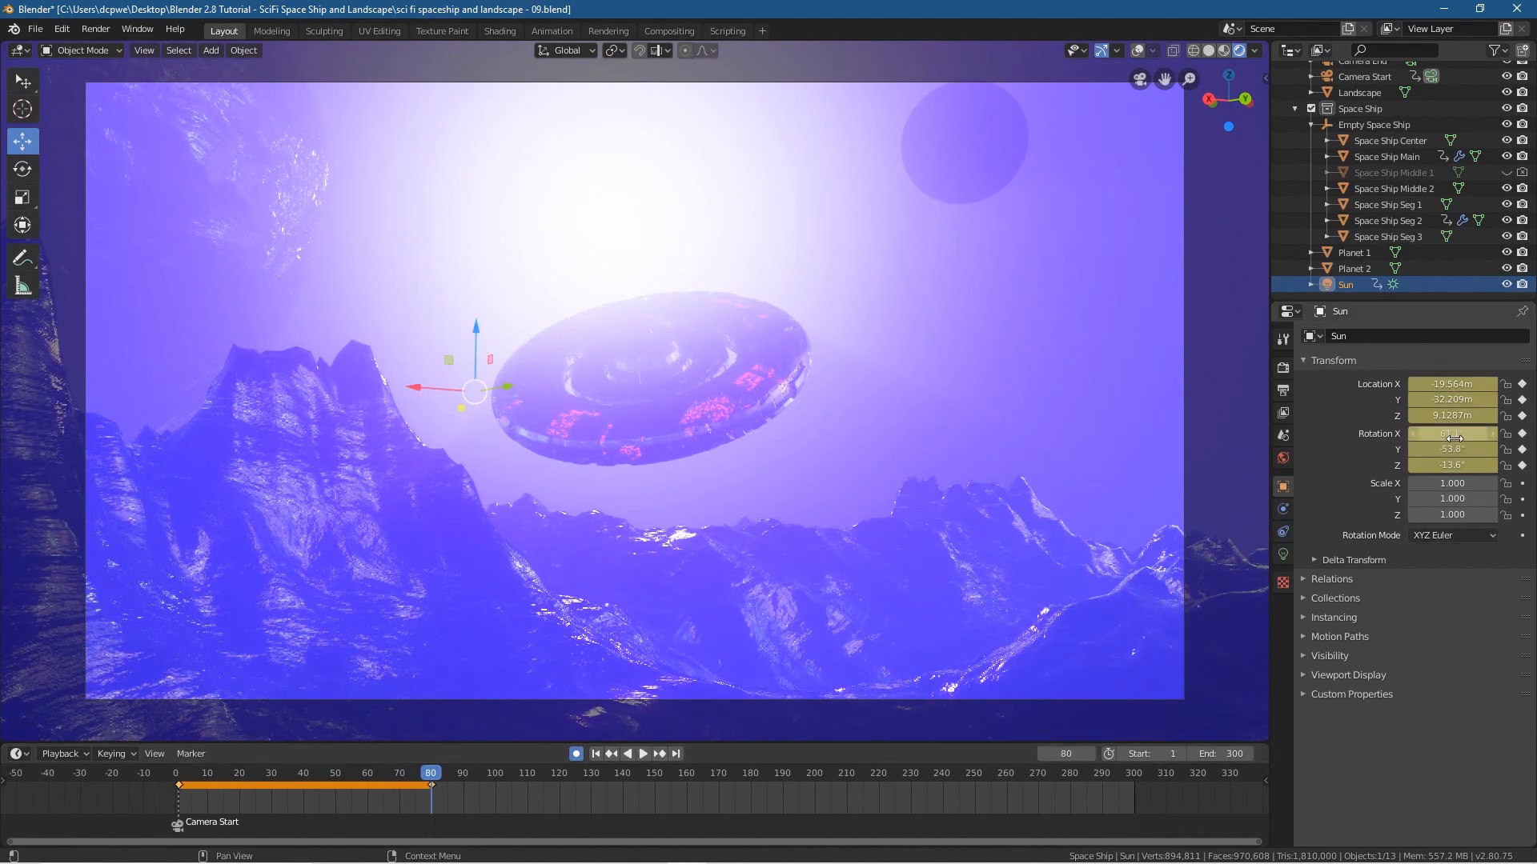
pyautogui.moveTo(1452, 433)
pyautogui.mouseDown()
pyautogui.moveTo(1418, 433)
pyautogui.moveTo(1450, 433)
pyautogui.moveTo(1422, 449)
pyautogui.moveTo(1446, 465)
pyautogui.moveTo(1433, 465)
pyautogui.mouseUp()
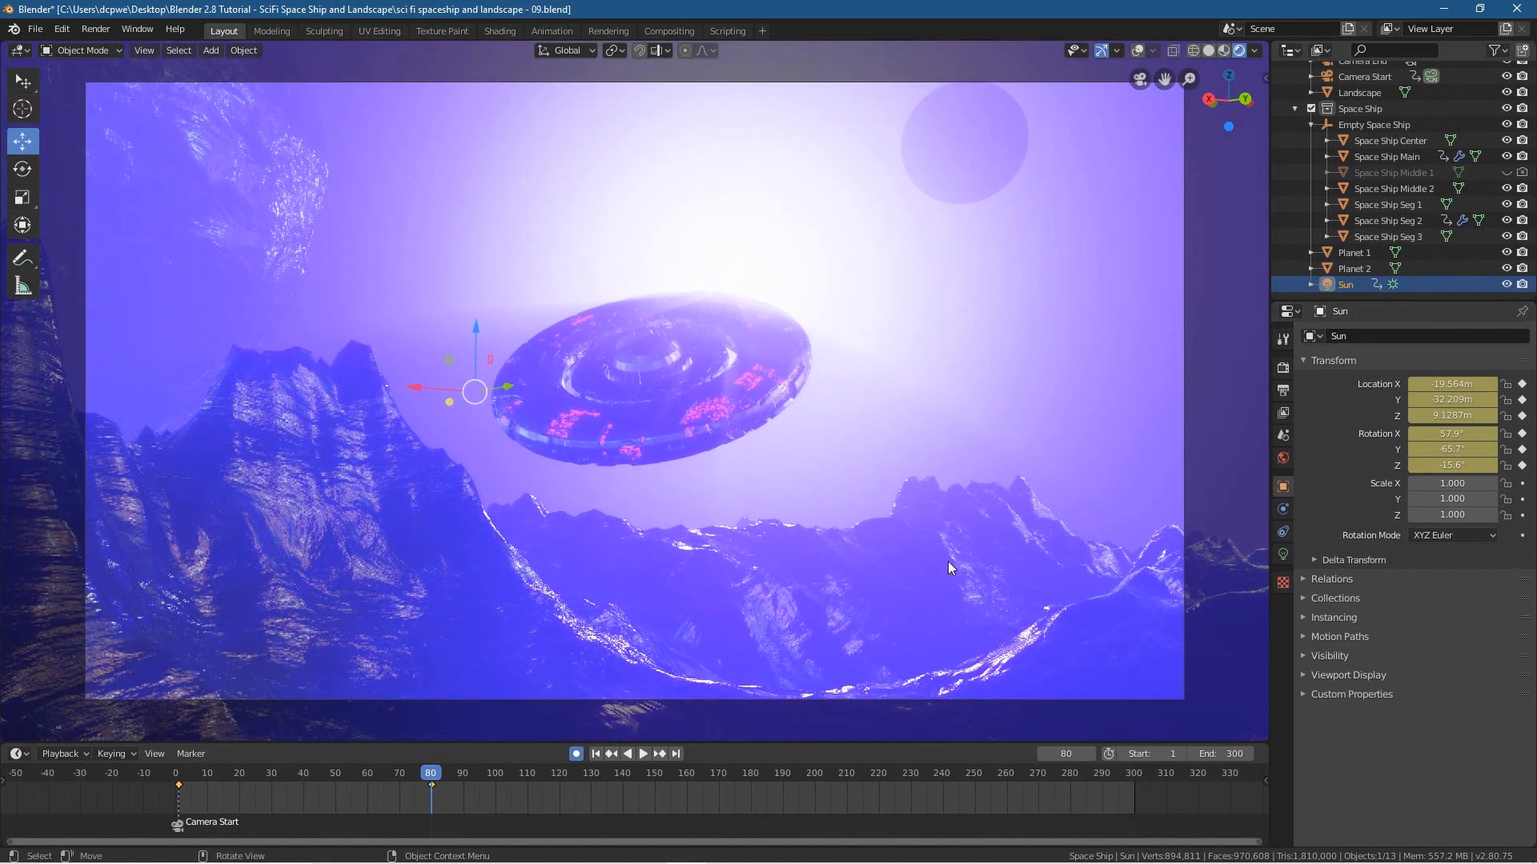
# - Preview the Sun's animated lighting across frames 1 to 80 and return to frame 1
pyautogui.moveTo(421, 771); pyautogui.dragTo(209, 770)
pyautogui.press('space')
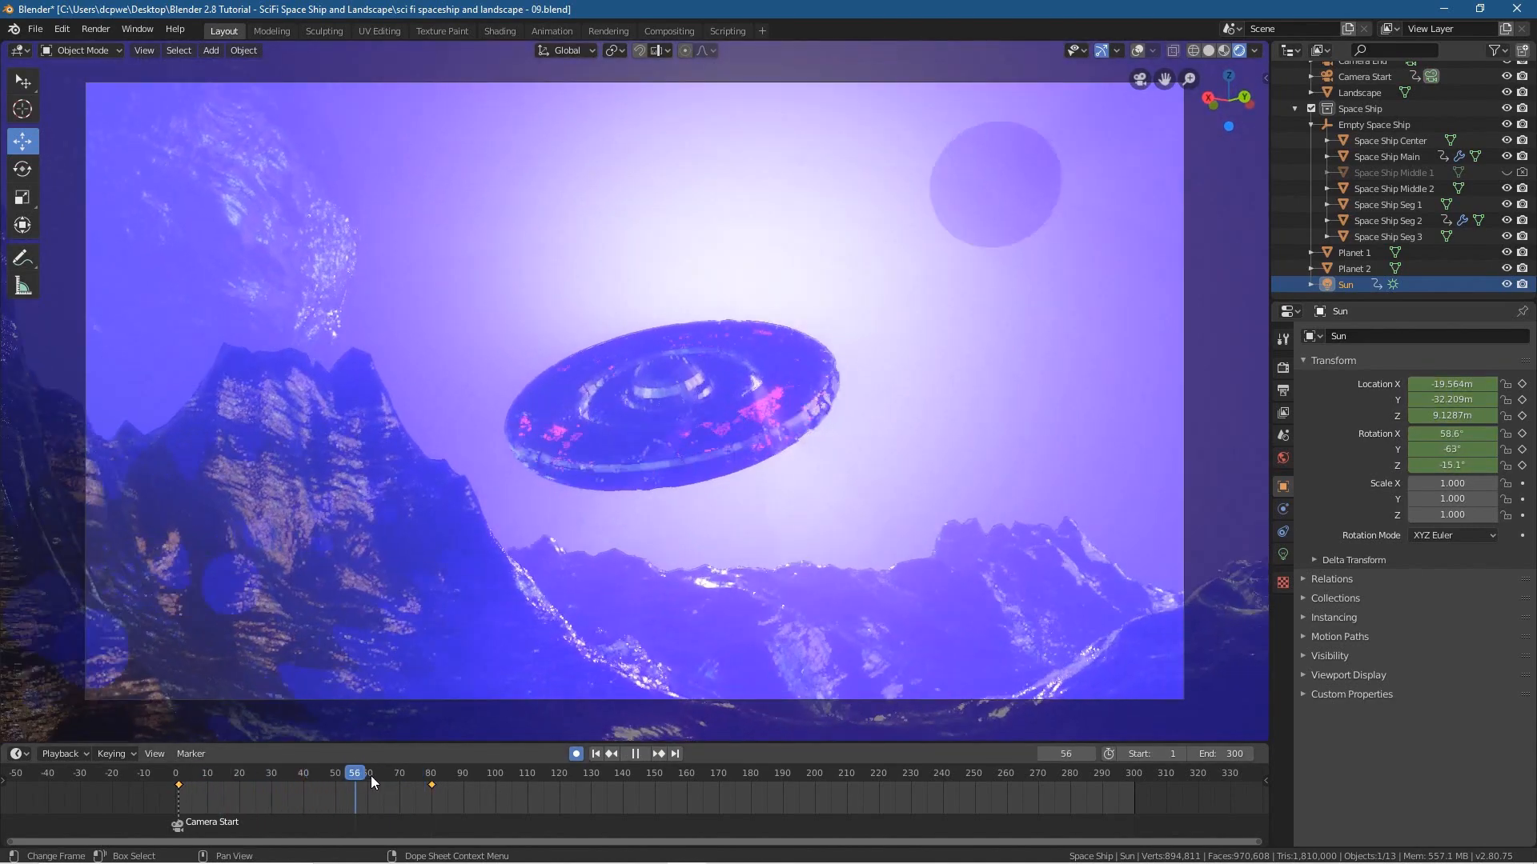
pyautogui.moveTo(449, 774); pyautogui.dragTo(176, 792)
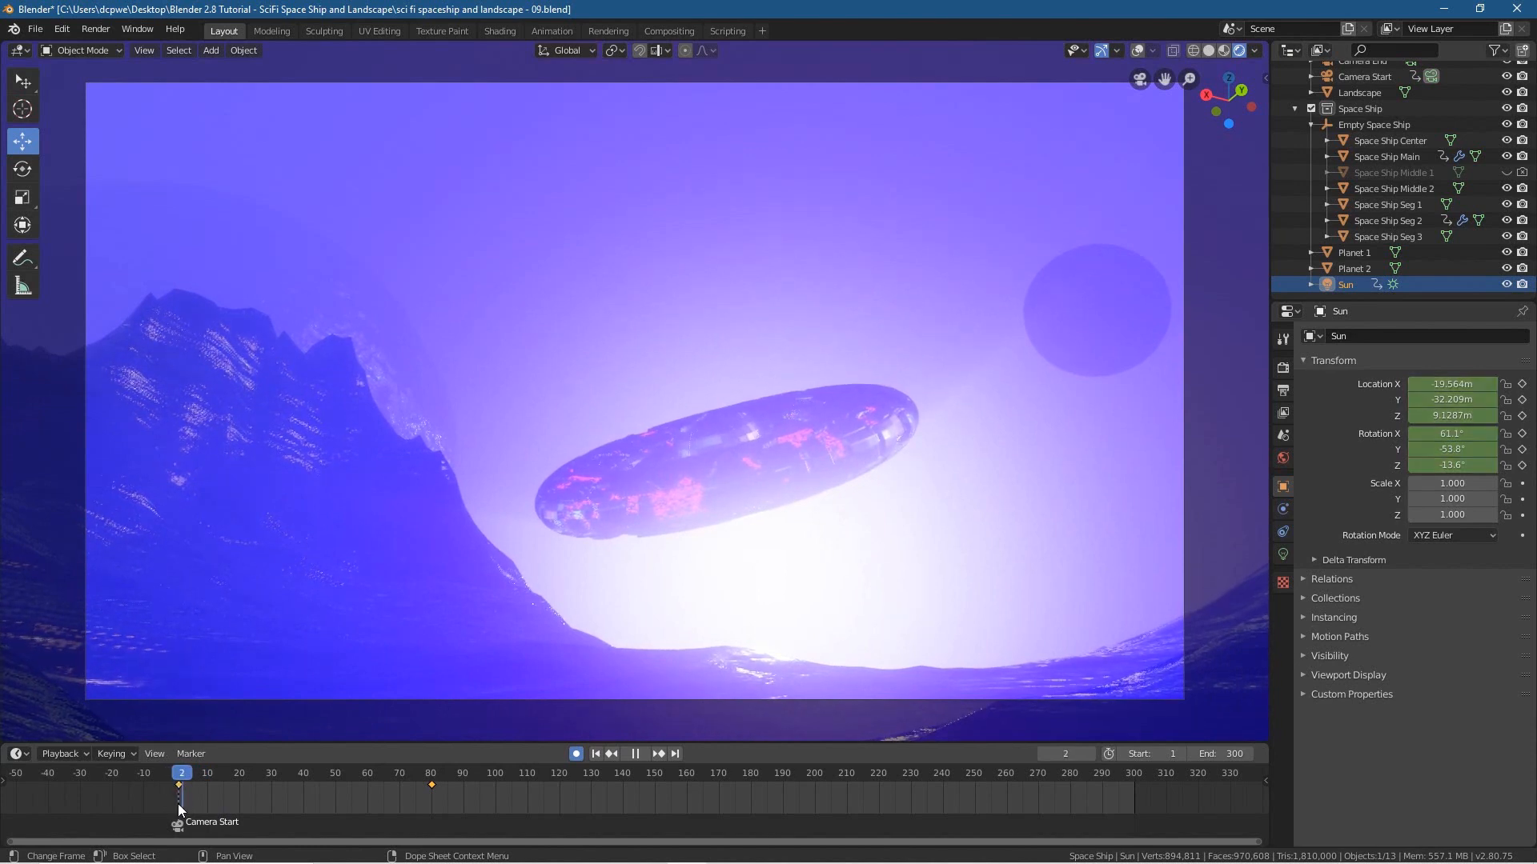
pyautogui.press('space')
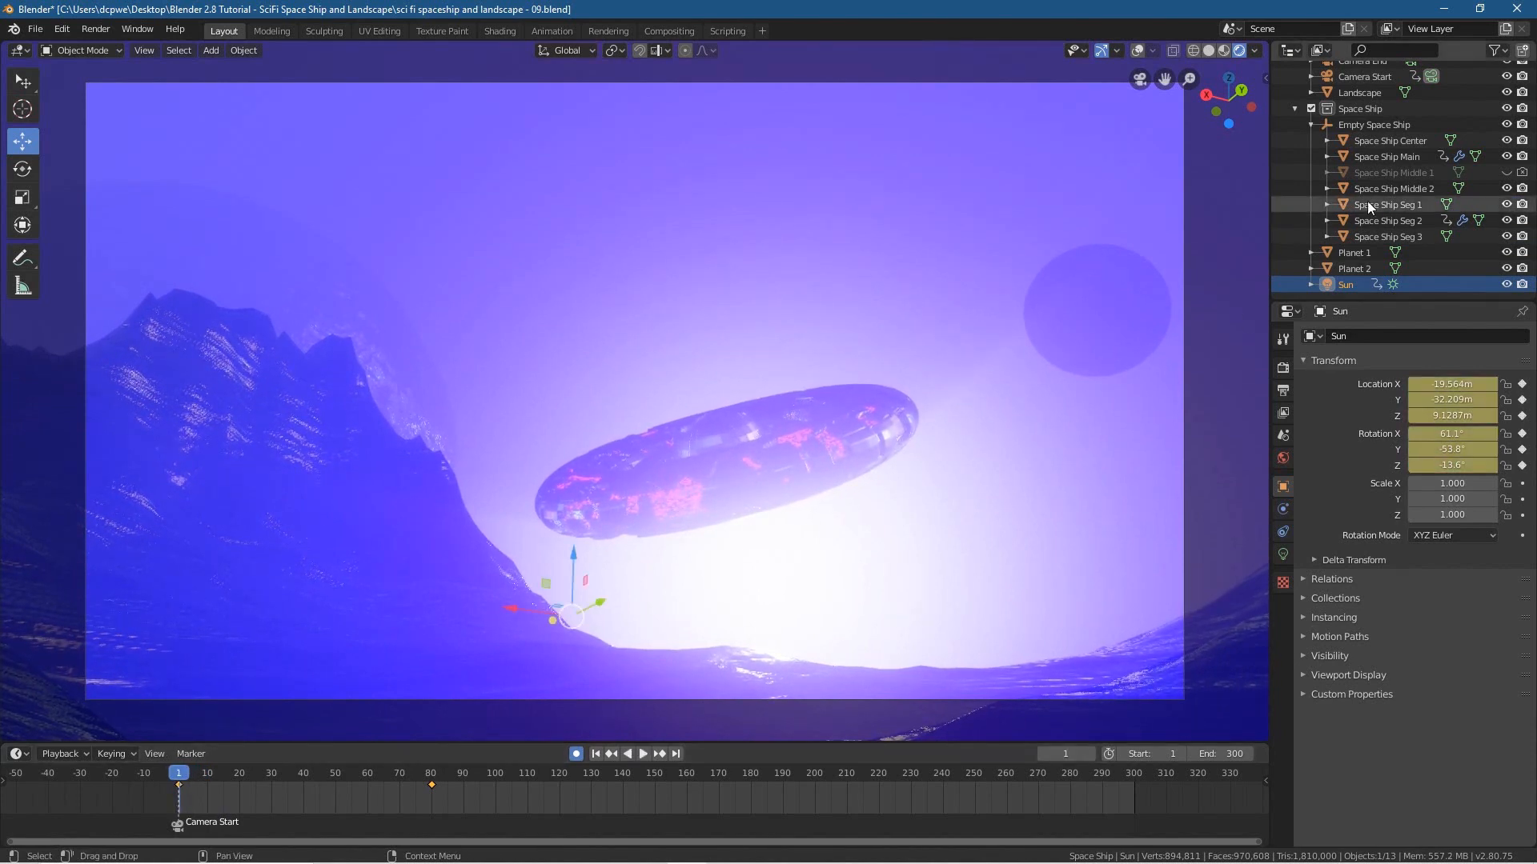
# - Keyframe Empty Space Ship's location and rotation at frame 1
pyautogui.click(1372, 125)
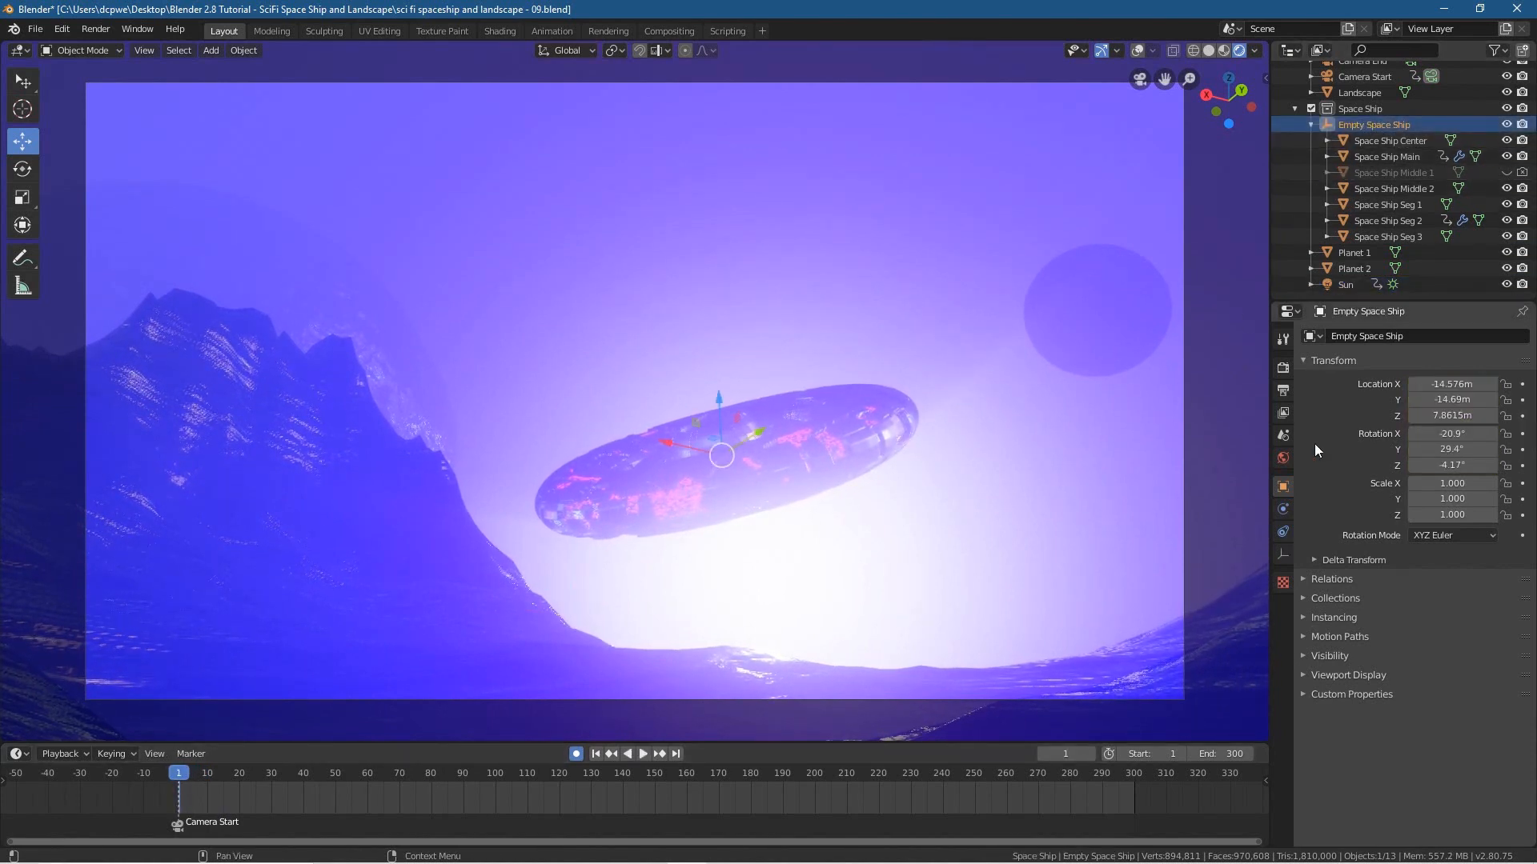
pyautogui.press('i')
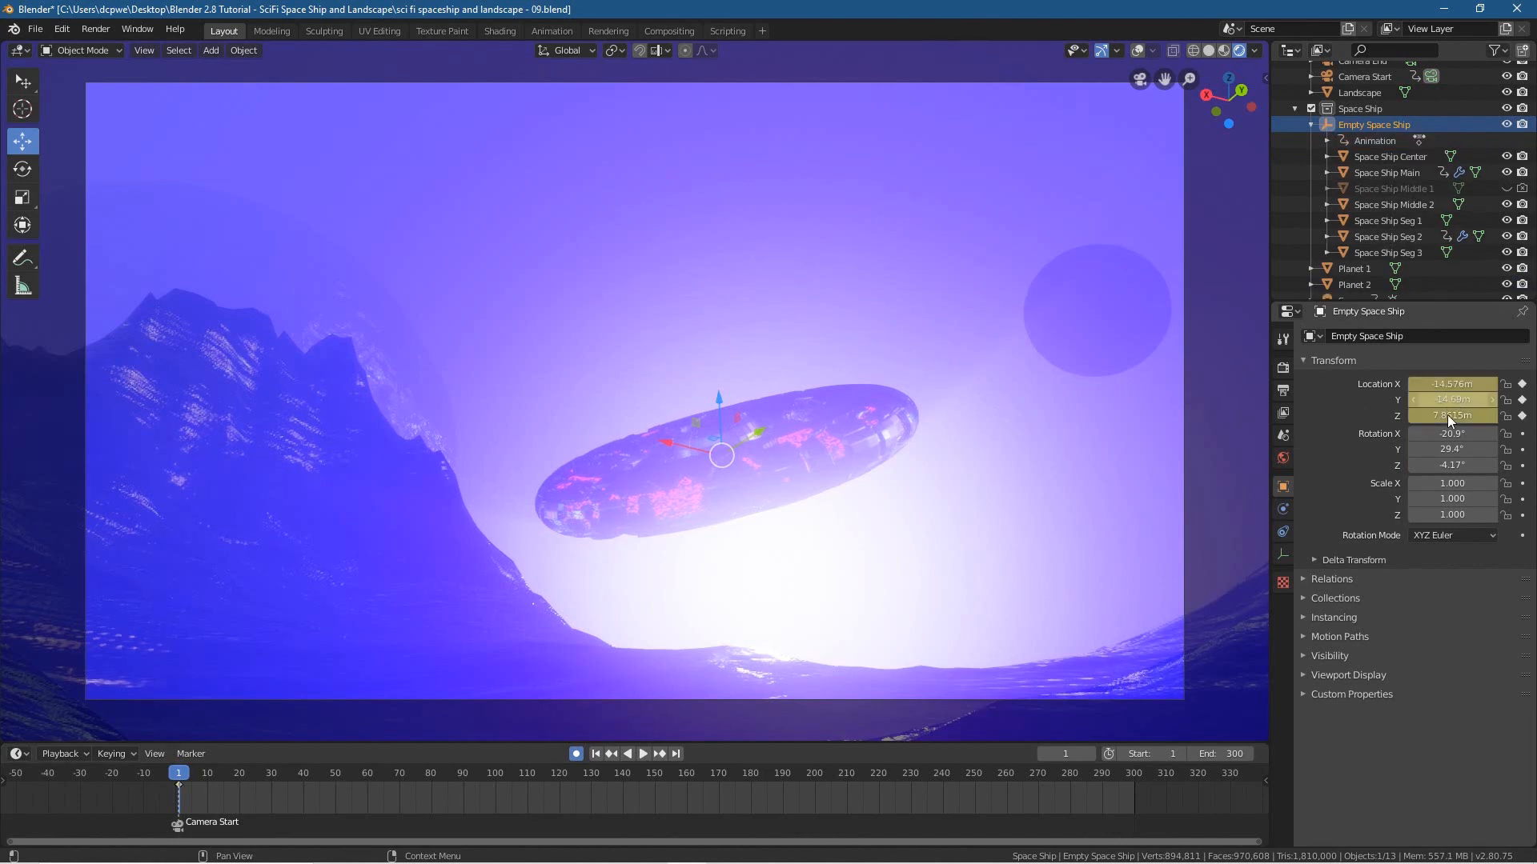
pyautogui.press('i')
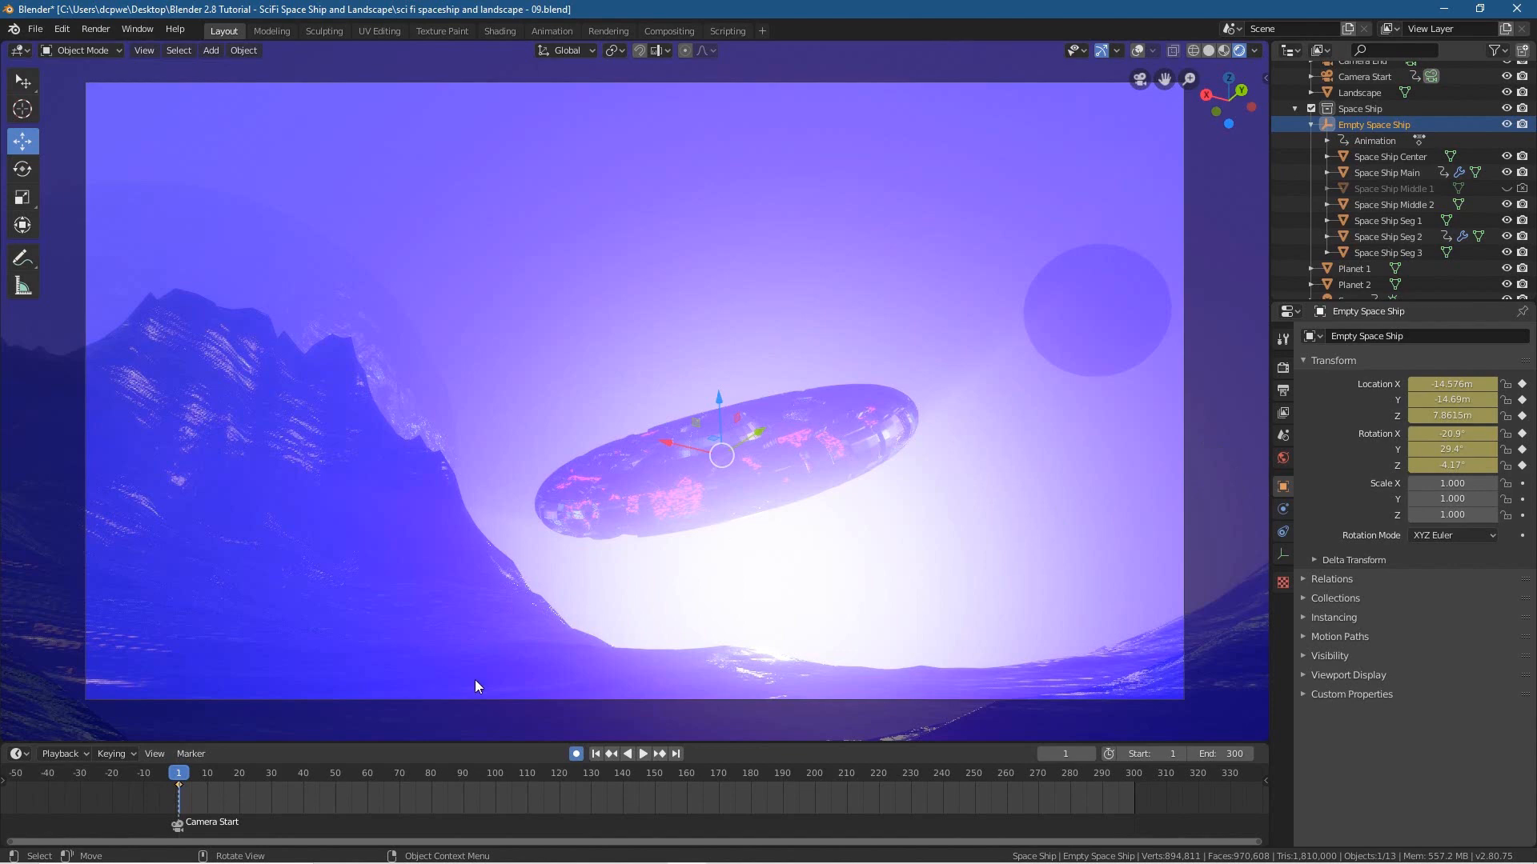
# - Keyframe Empty Space Ship's location and rotation at frame 80
pyautogui.click(424, 771)
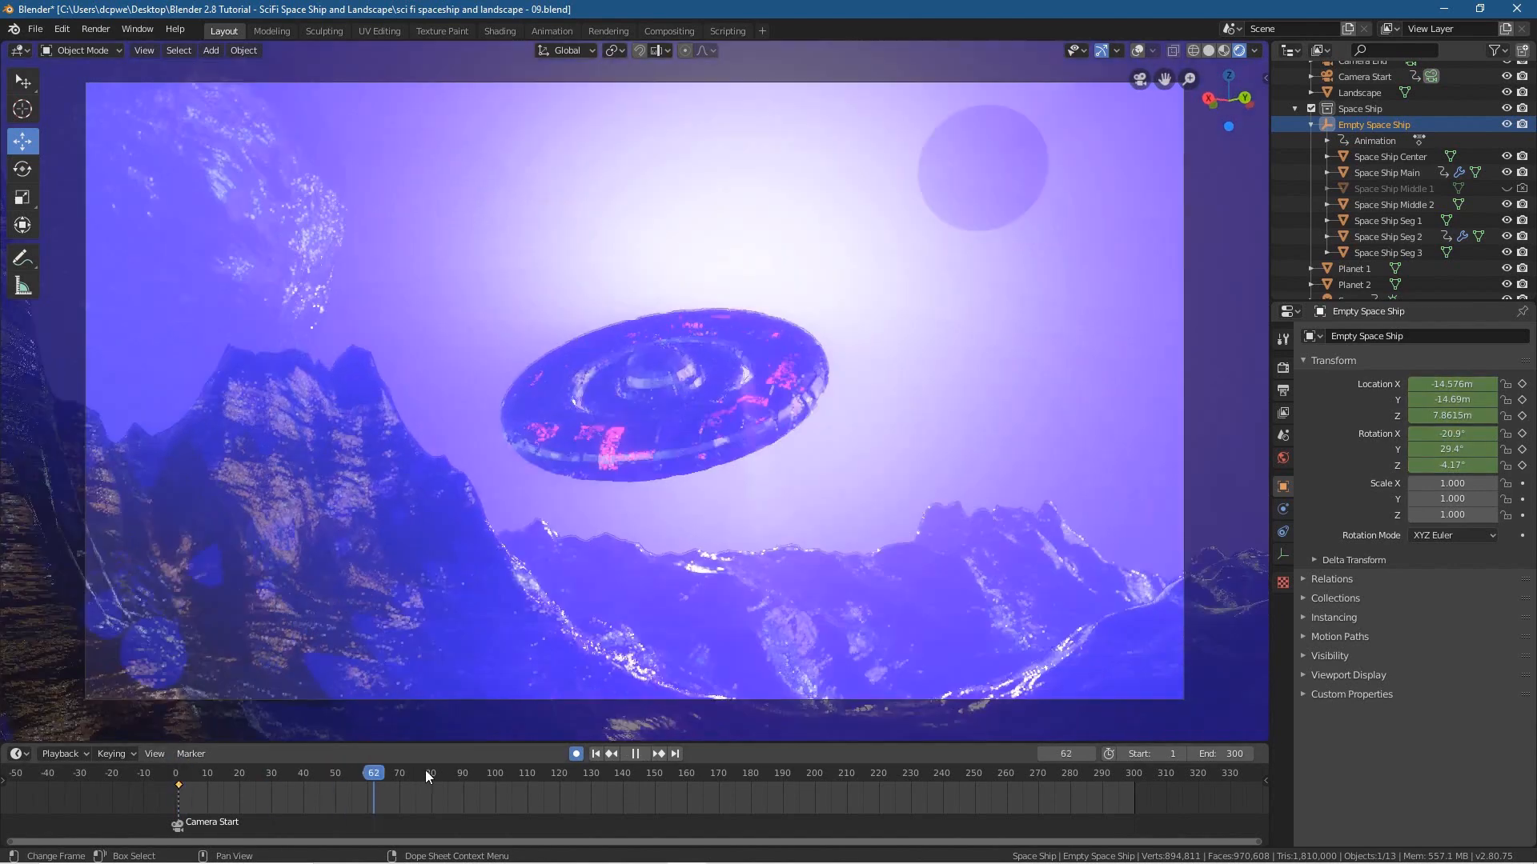
pyautogui.press('space')
pyautogui.press('space')
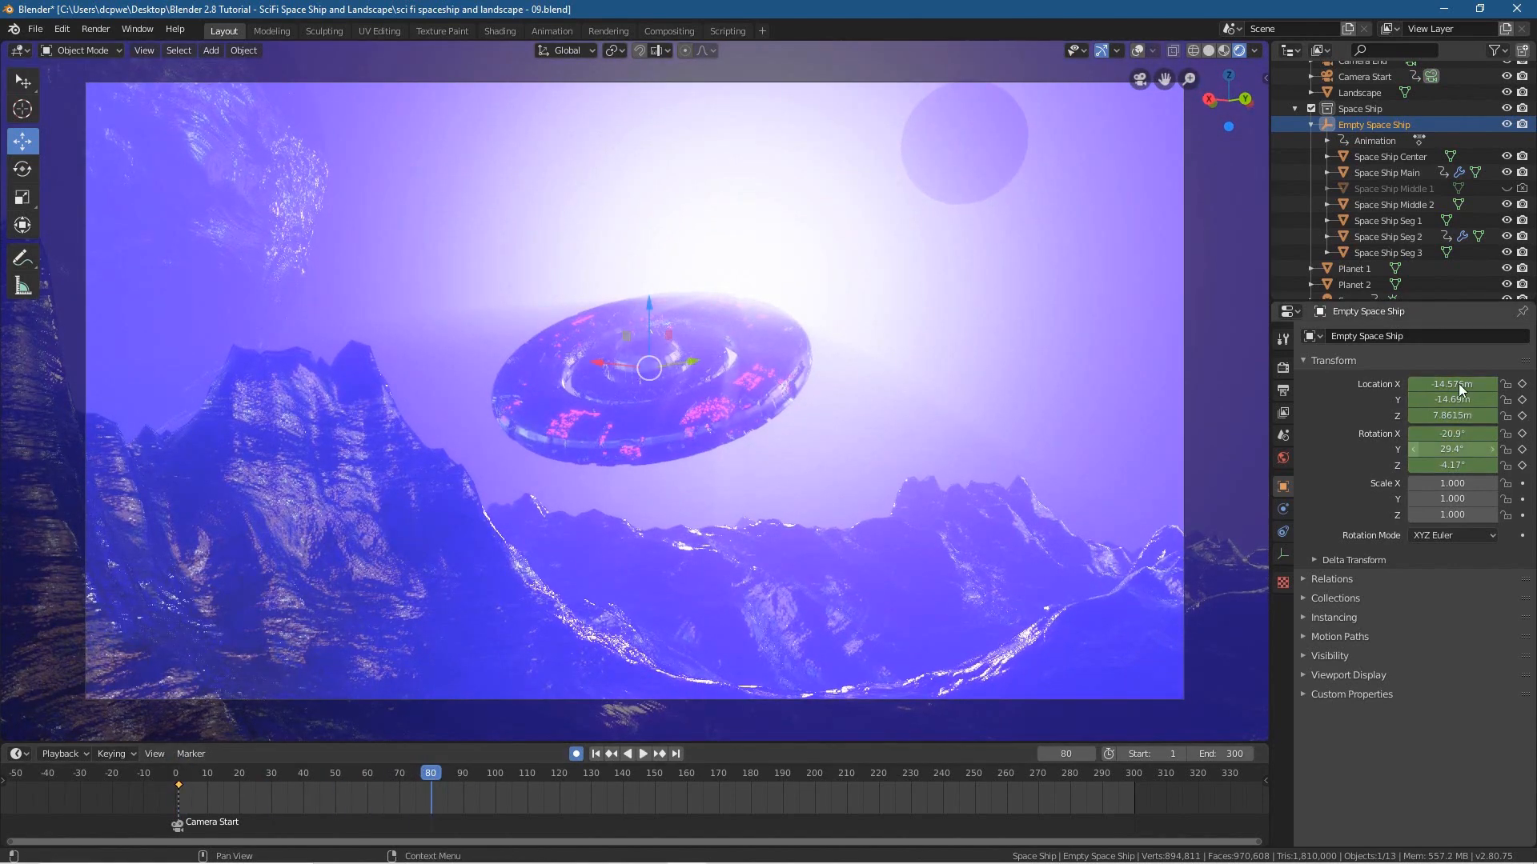
pyautogui.press('i')
pyautogui.press('i')
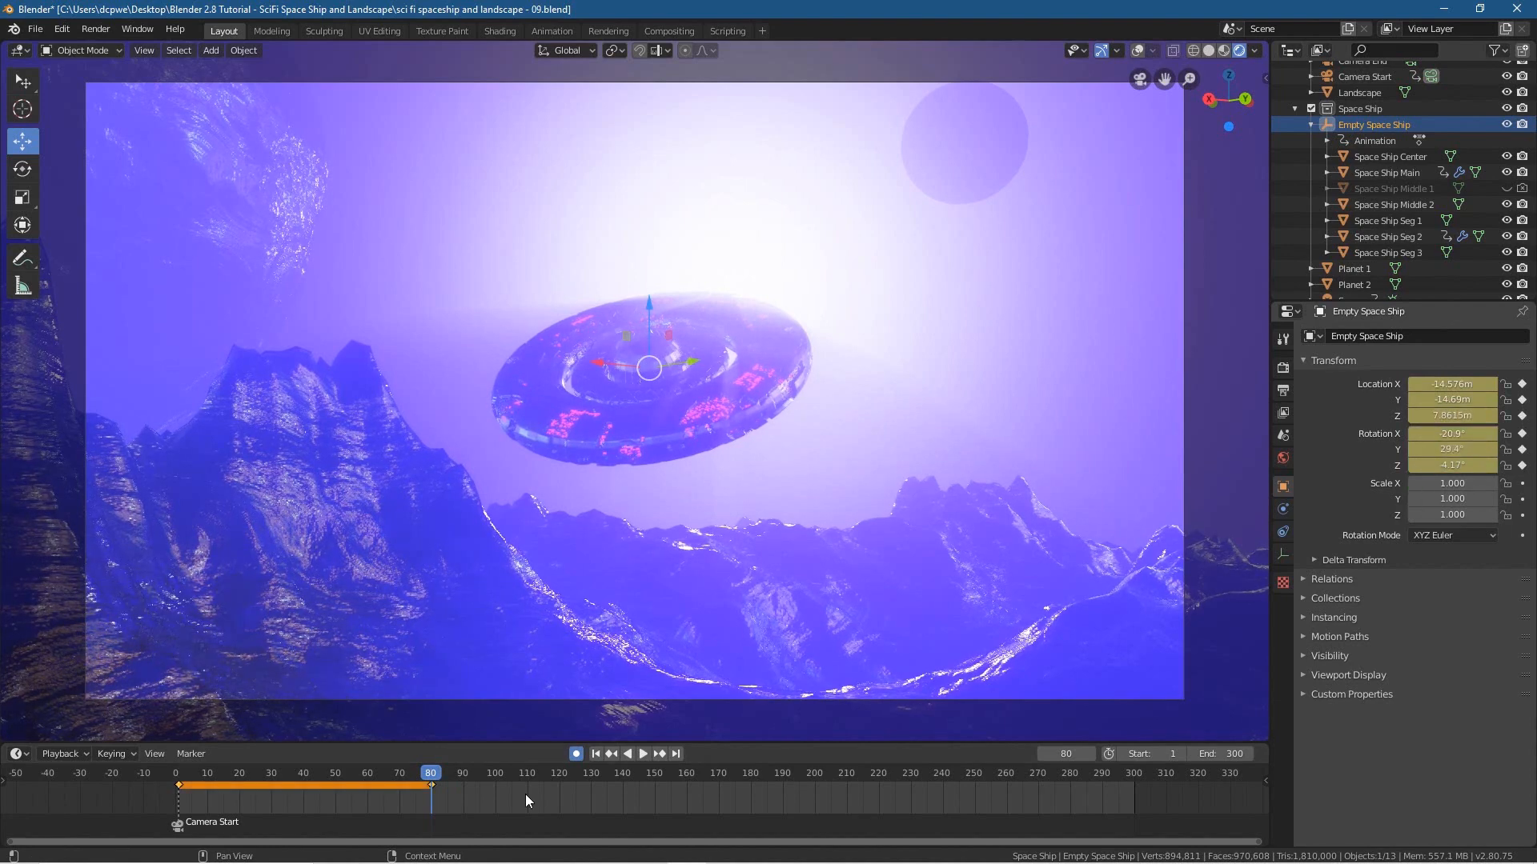
# - At frame 1, move Empty Space Ship behind the mountain by about X 3.79 m, Y -2.43 m, Z -0.528 m
pyautogui.moveTo(430, 773); pyautogui.dragTo(195, 777)
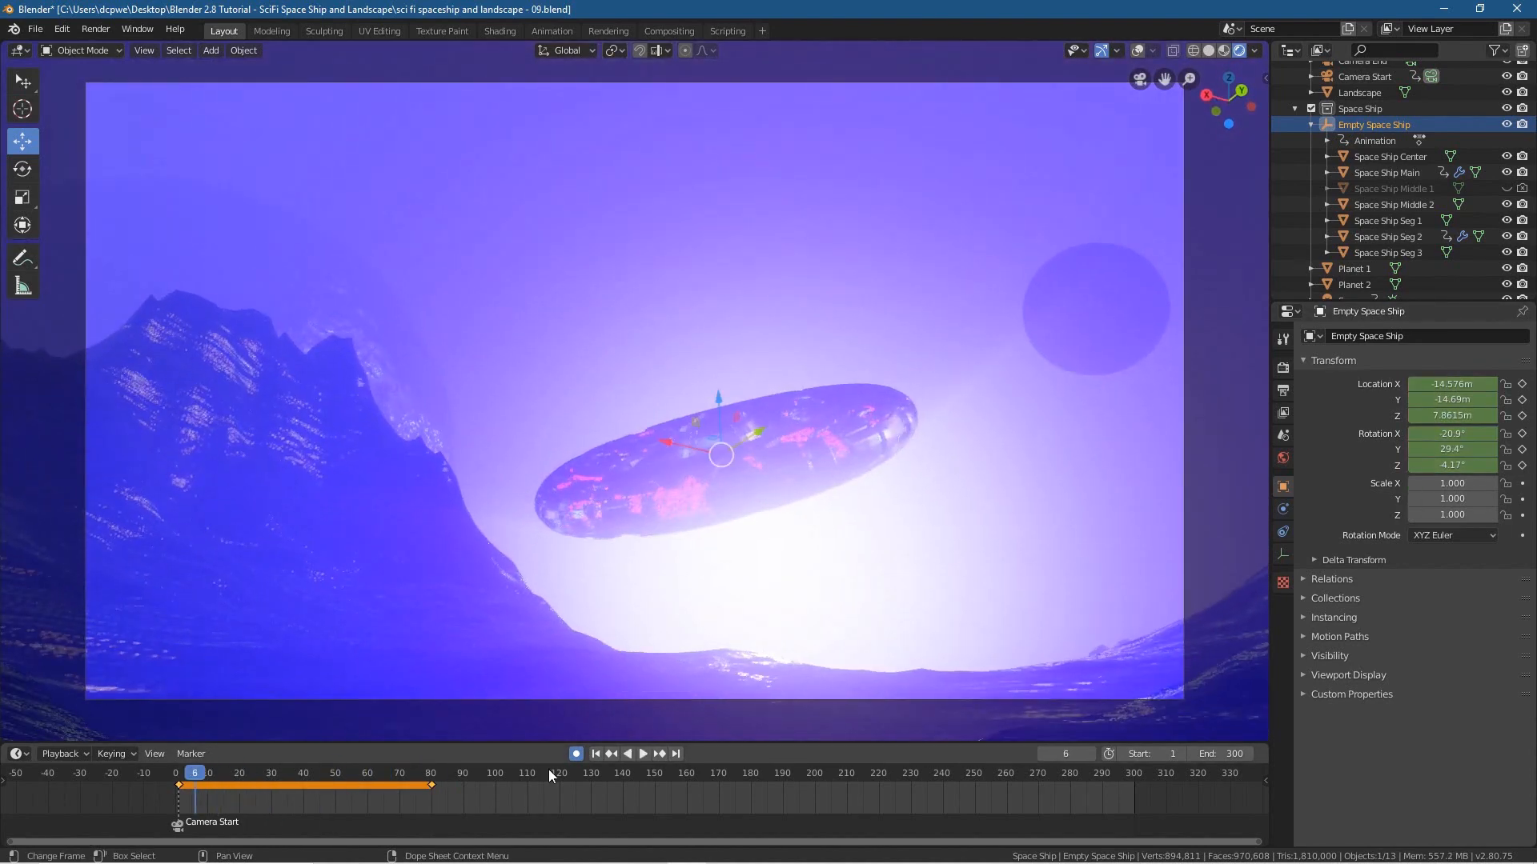
pyautogui.click(596, 754)
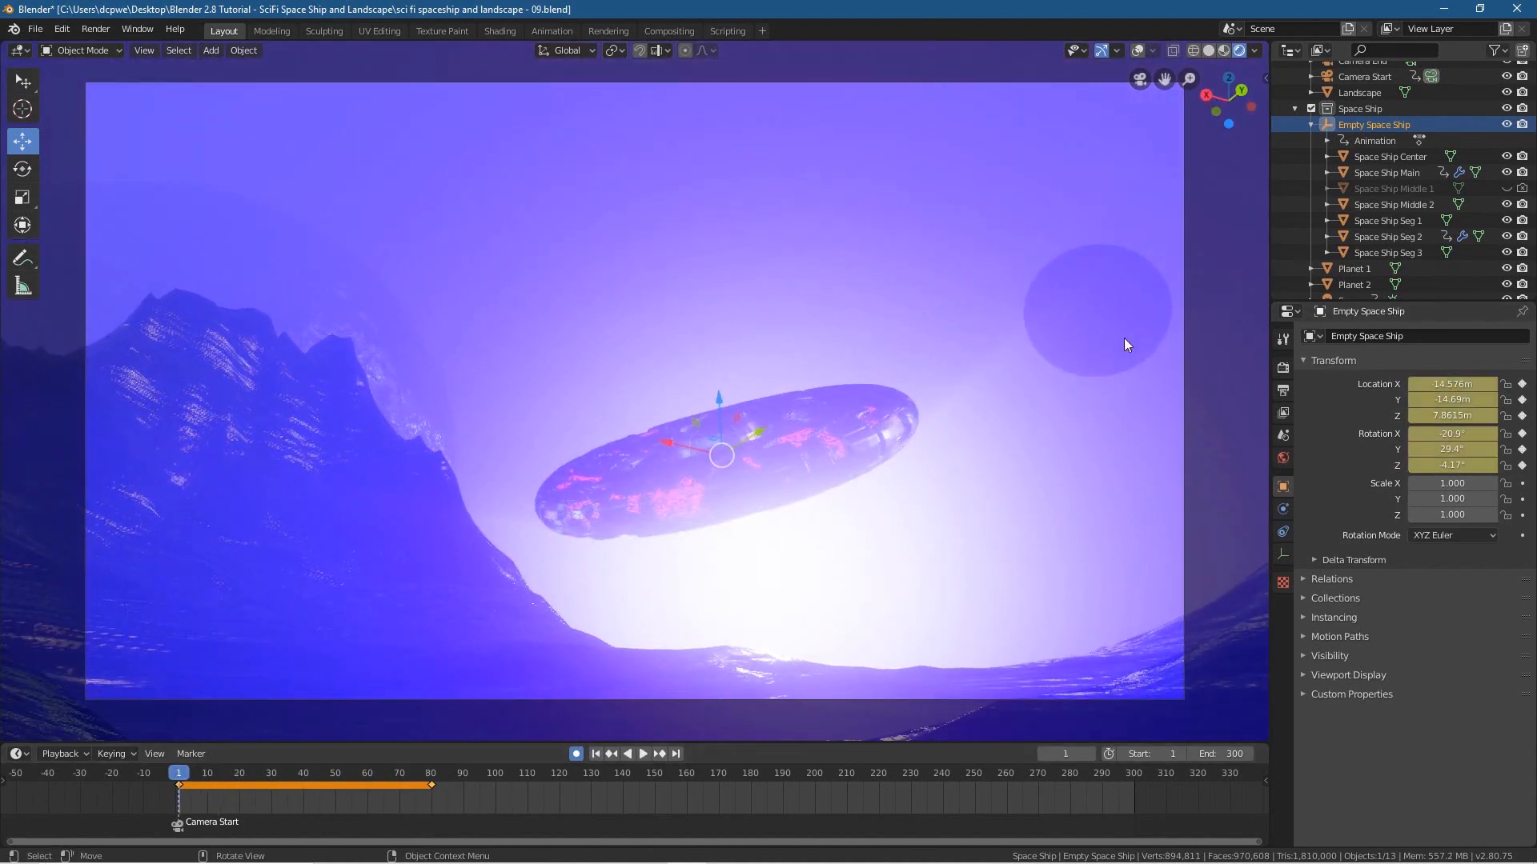
pyautogui.moveTo(736, 441); pyautogui.dragTo(515, 487)
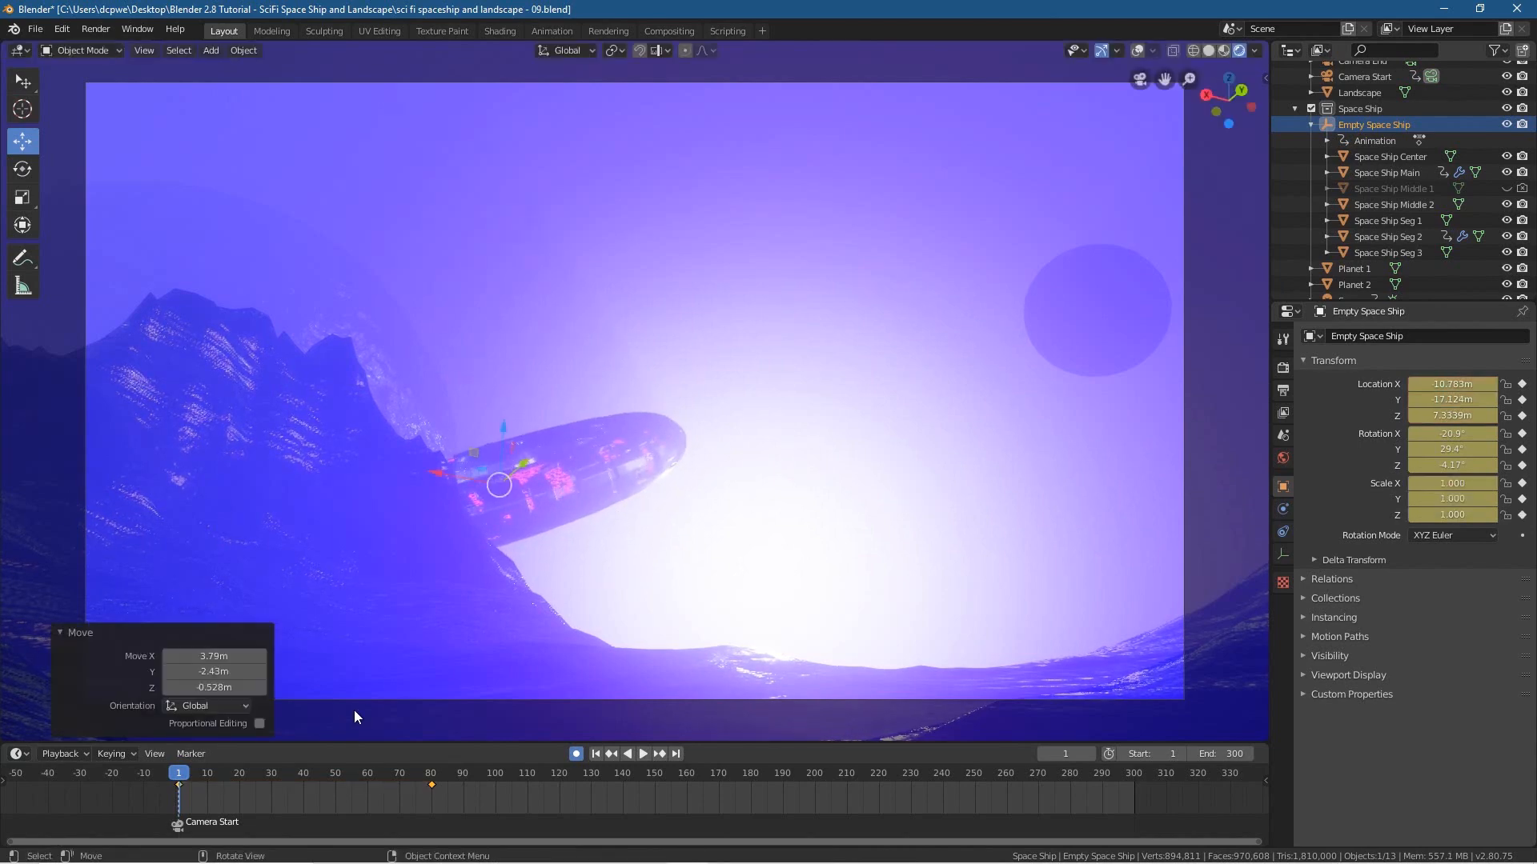
# - Play the animation past frame 80 to check the spaceship's entrance, and return to frame 1
pyautogui.click(644, 754)
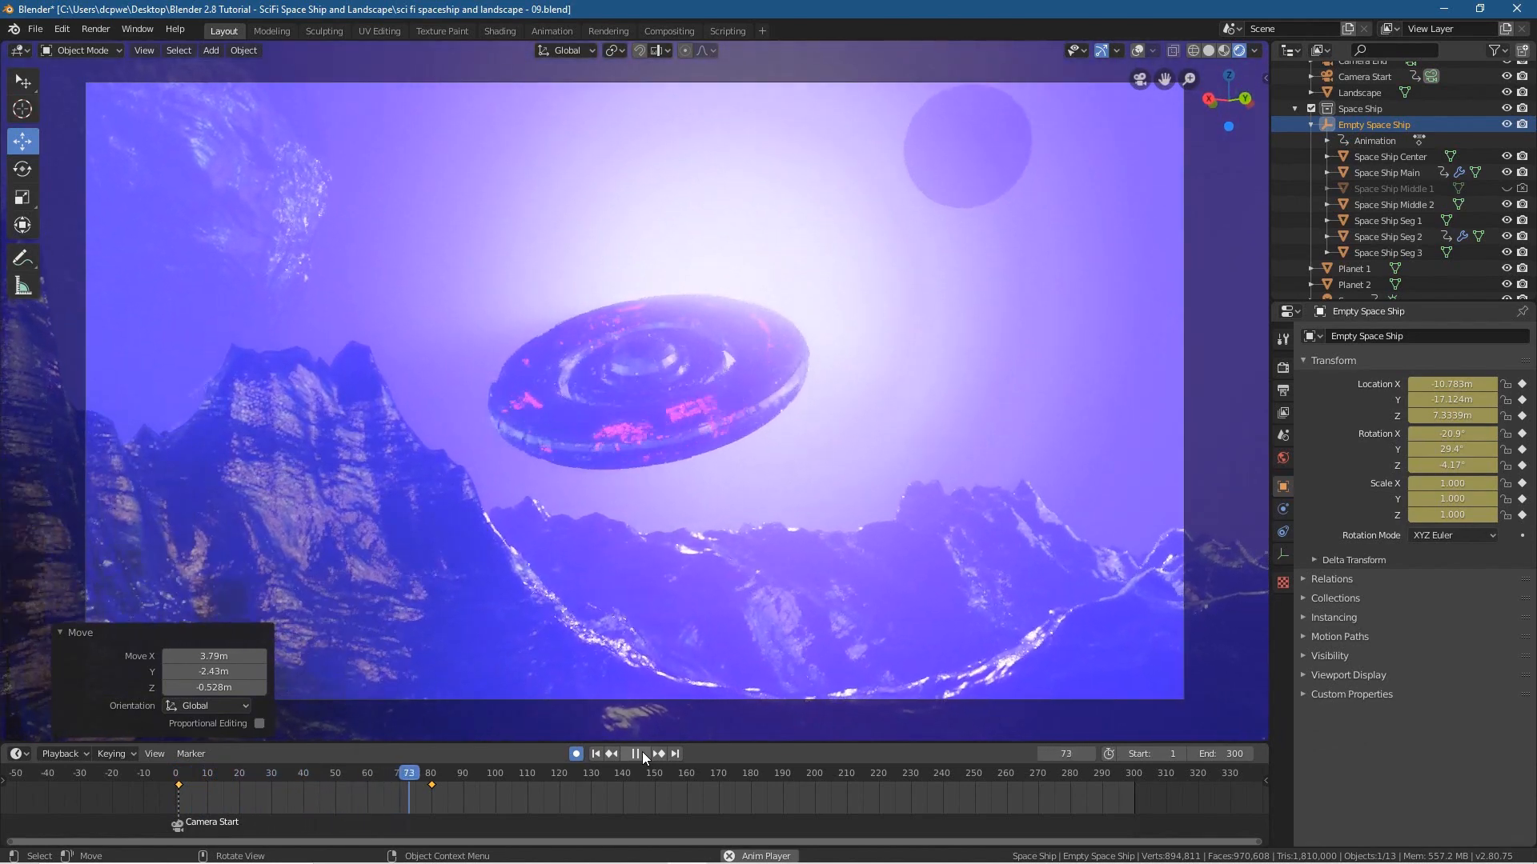
pyautogui.click(642, 754)
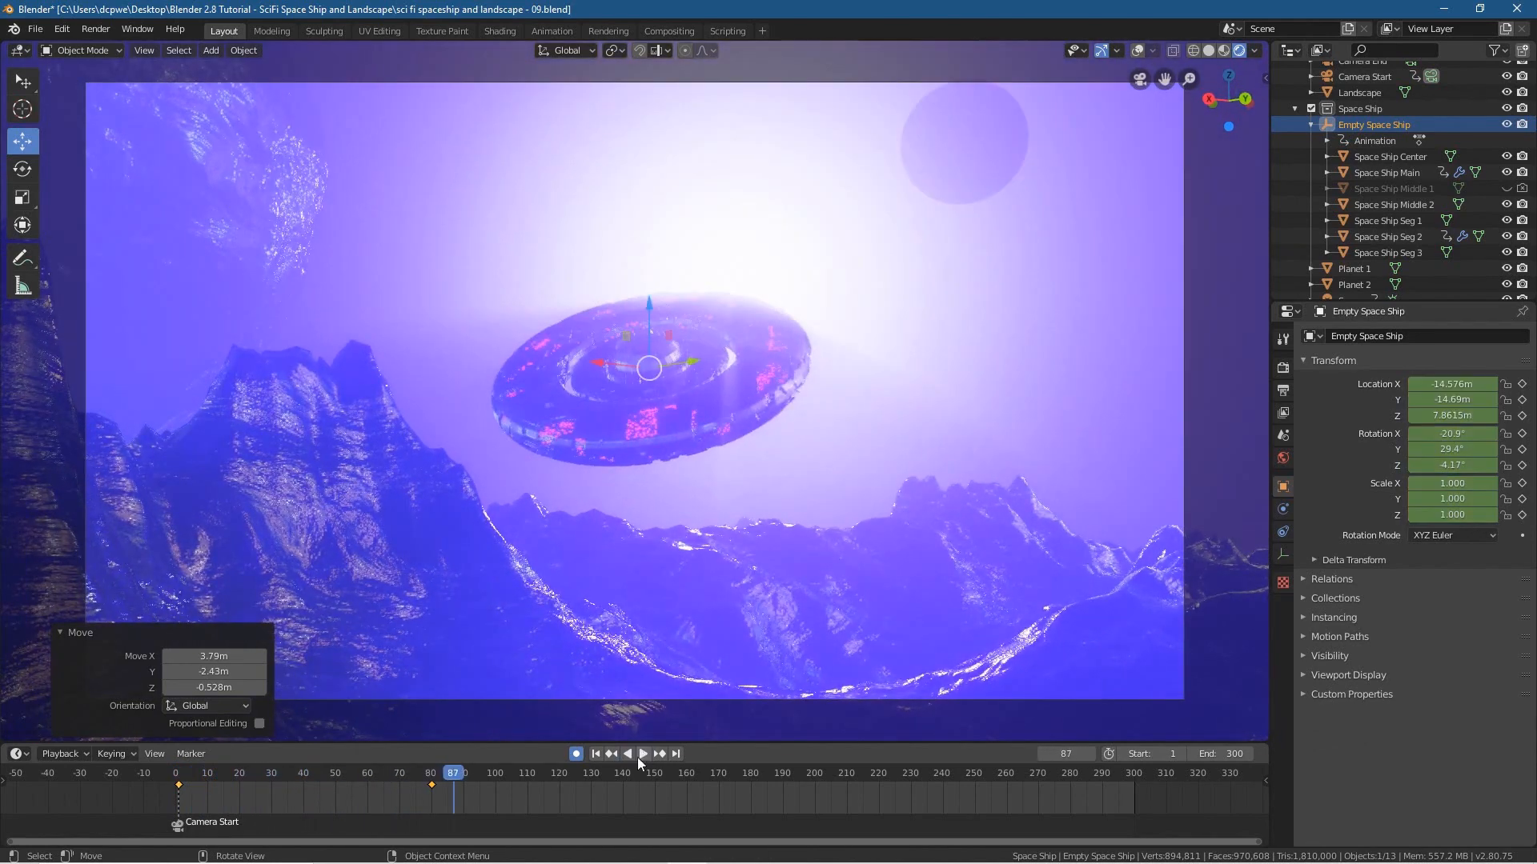
pyautogui.click(596, 753)
# - Select Planet 1 and keyframe its location and rotation at frame 1
pyautogui.click(209, 257)
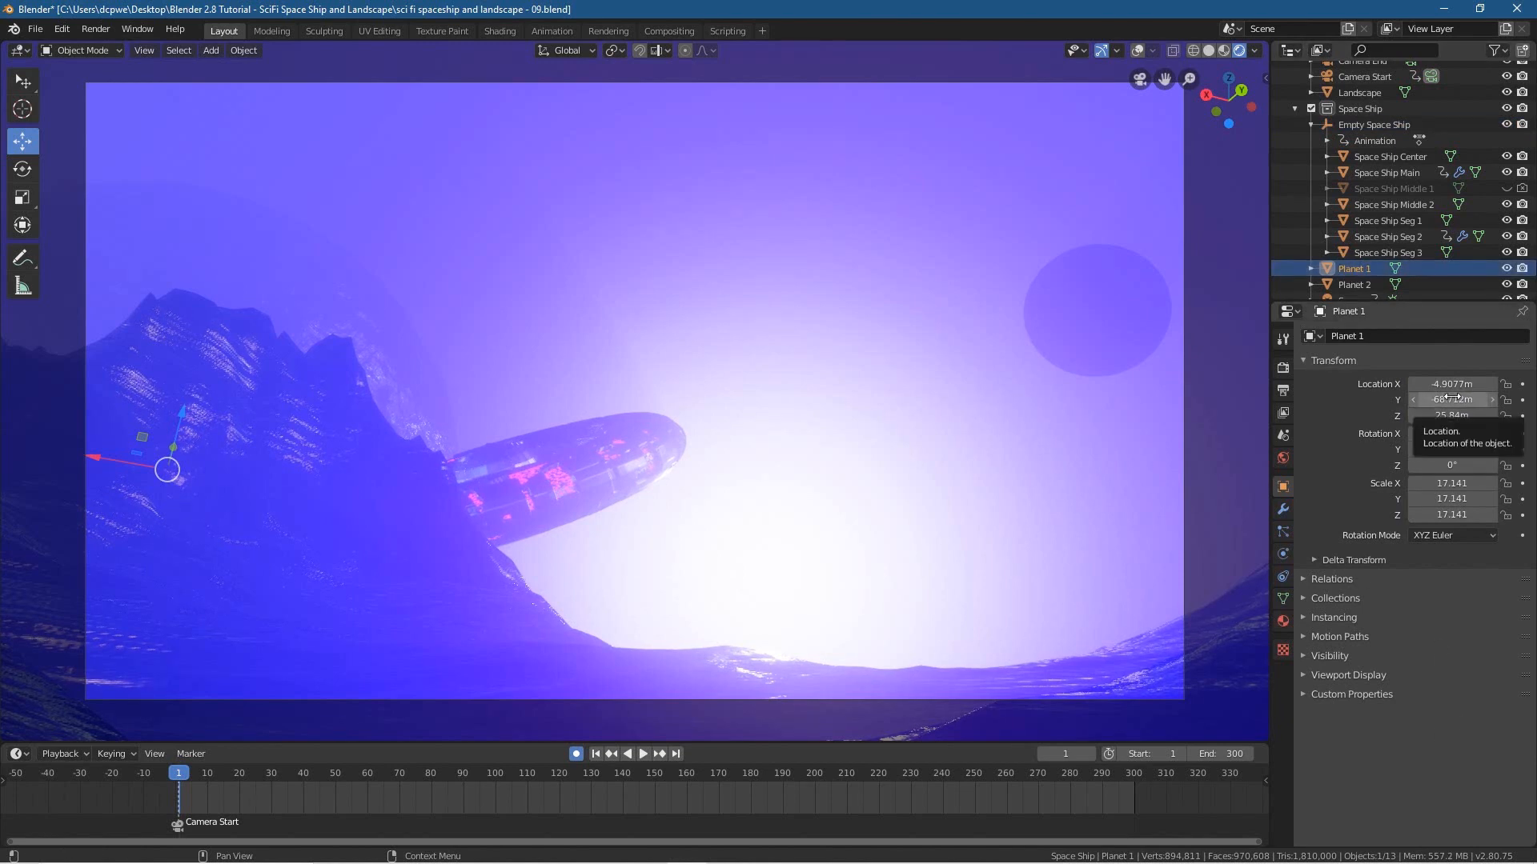
pyautogui.press('i')
pyautogui.press('i')
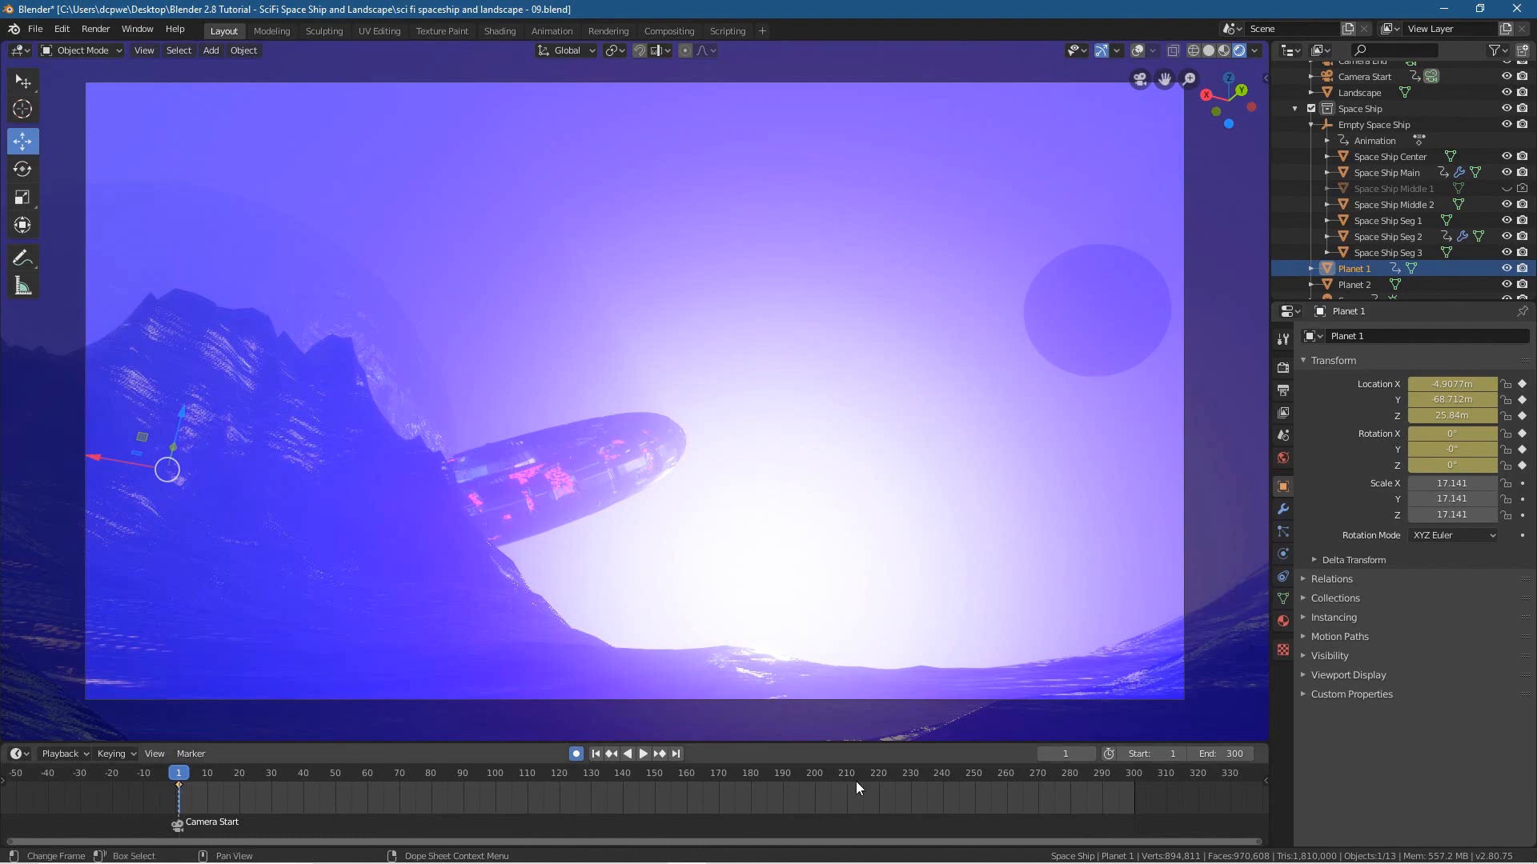
# - At frame 300, keyframe Planet 1's location and rotation and give it a larger Z rotation than at frame 1
pyautogui.click(674, 754)
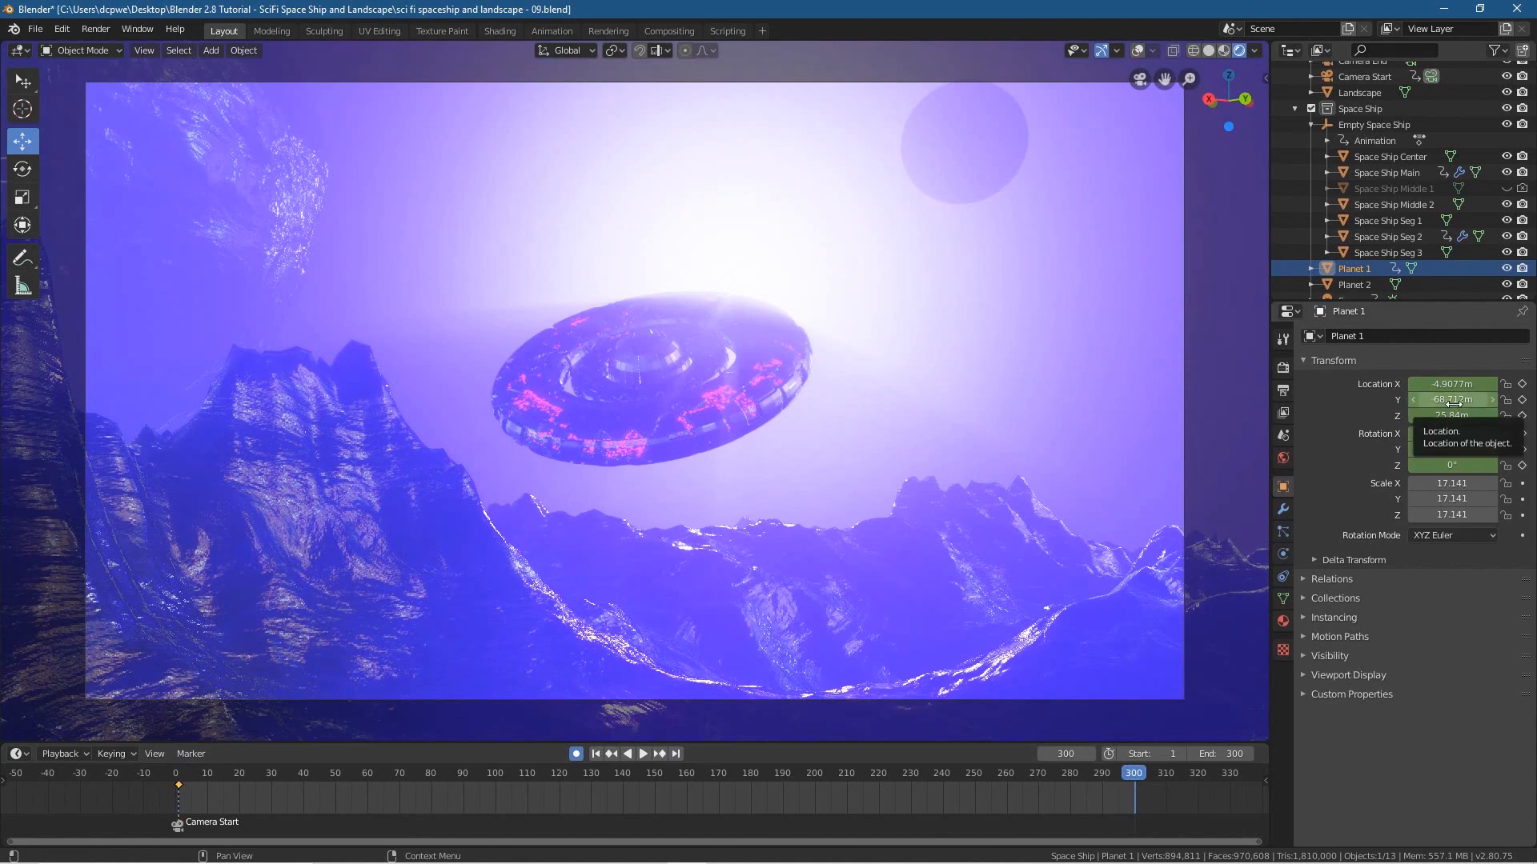
pyautogui.press('i')
pyautogui.press('i')
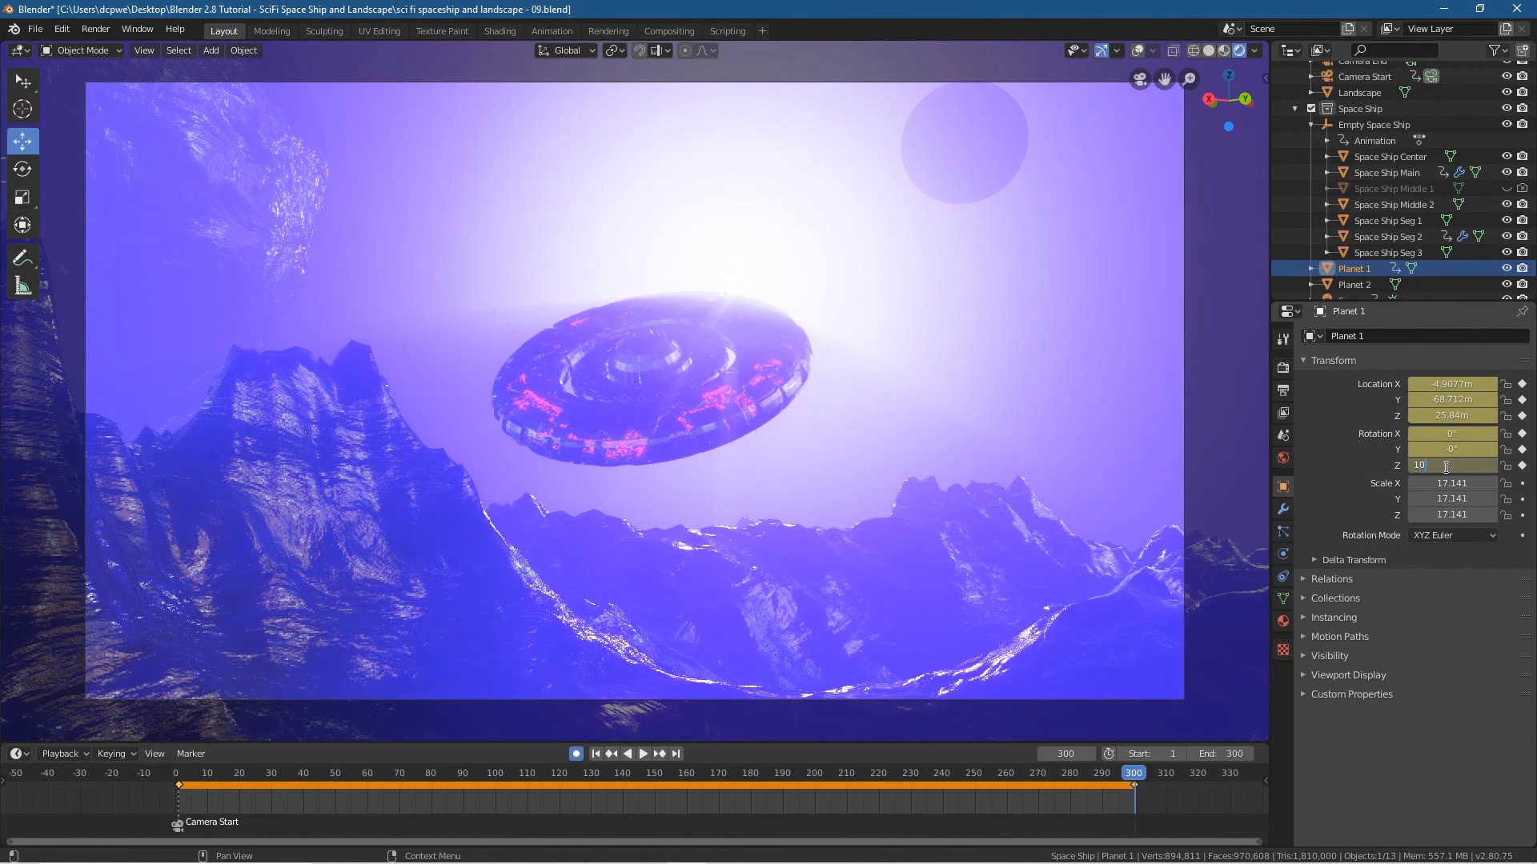
pyautogui.press('Return')
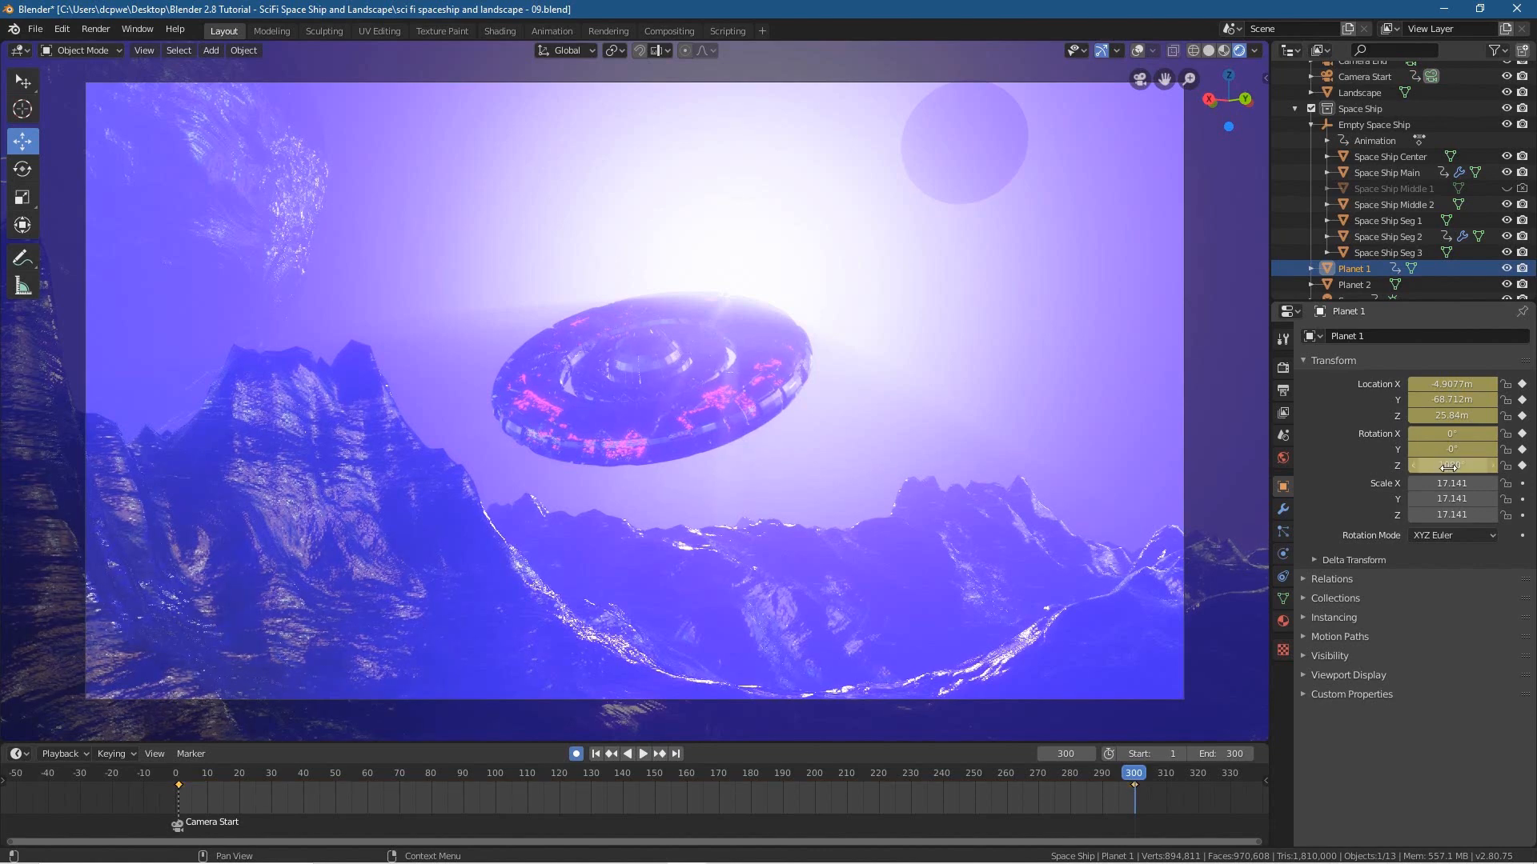
# - Play the animation from frame 1 to check how fast Planet 1 spins
pyautogui.click(597, 754)
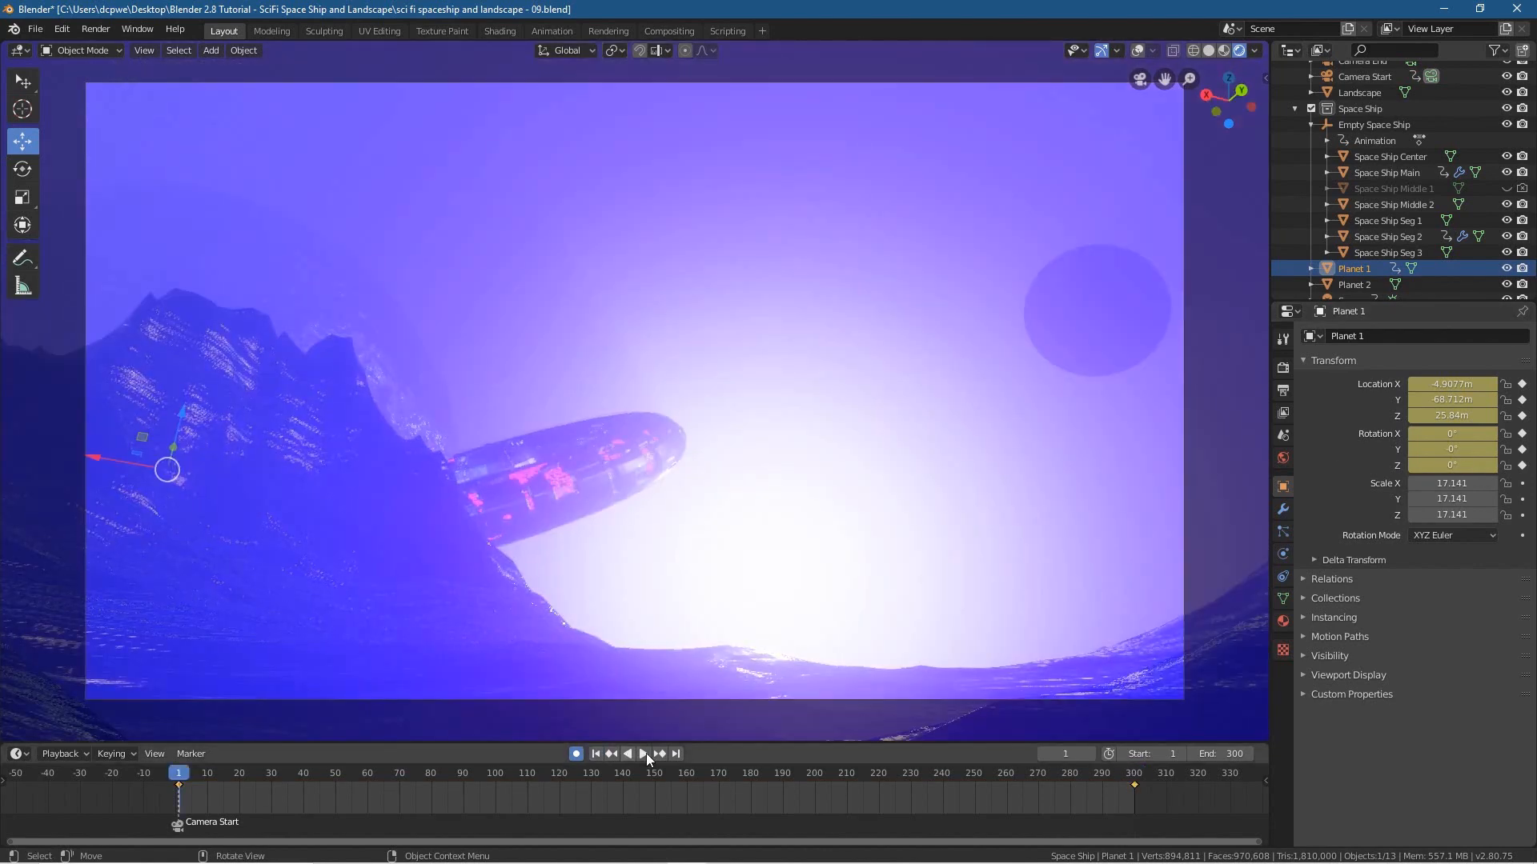
pyautogui.click(645, 753)
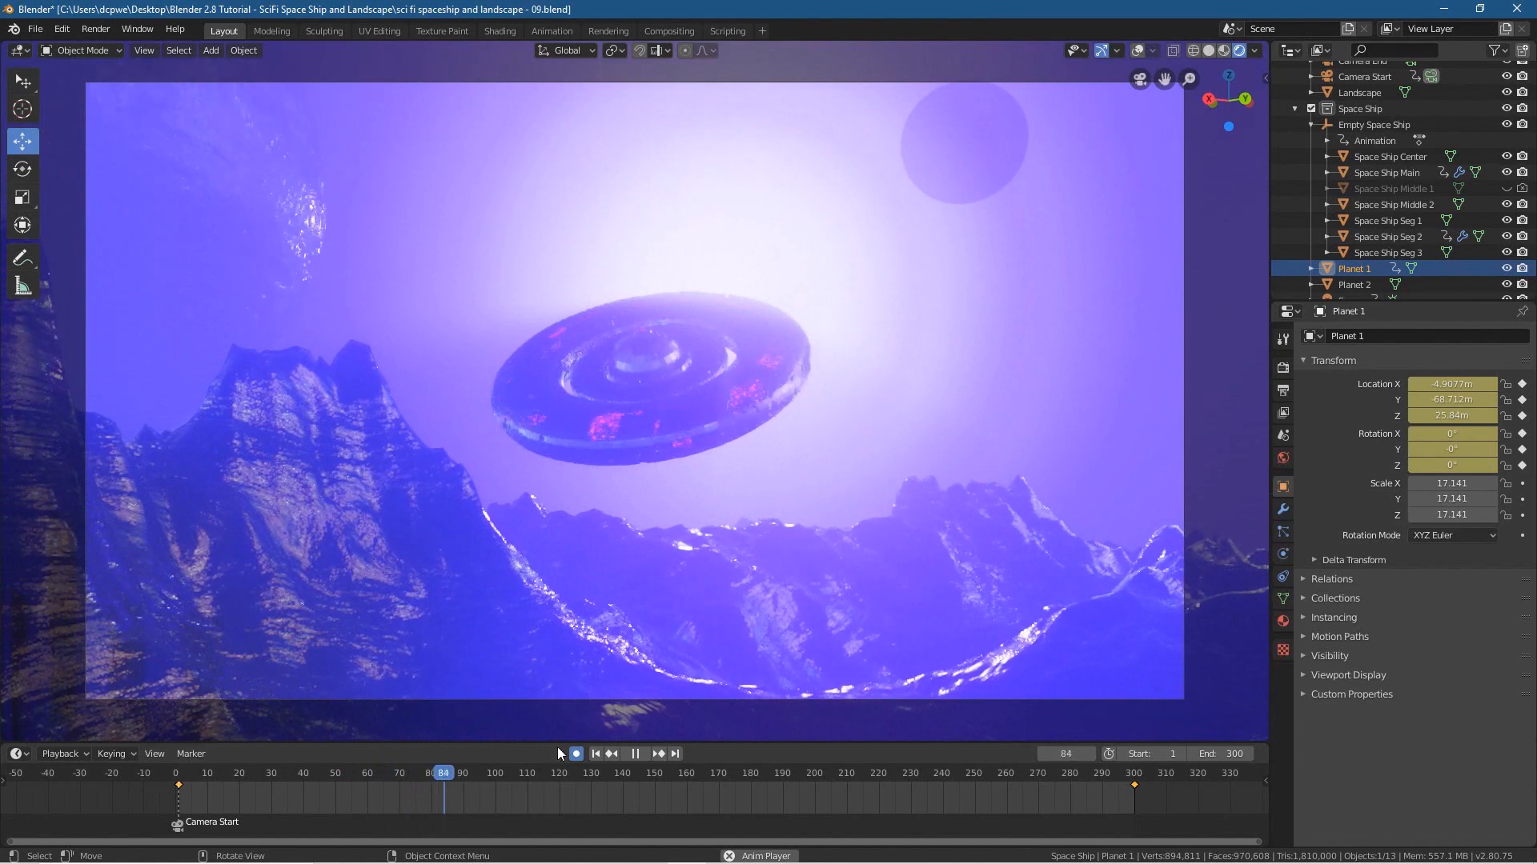
pyautogui.click(635, 753)
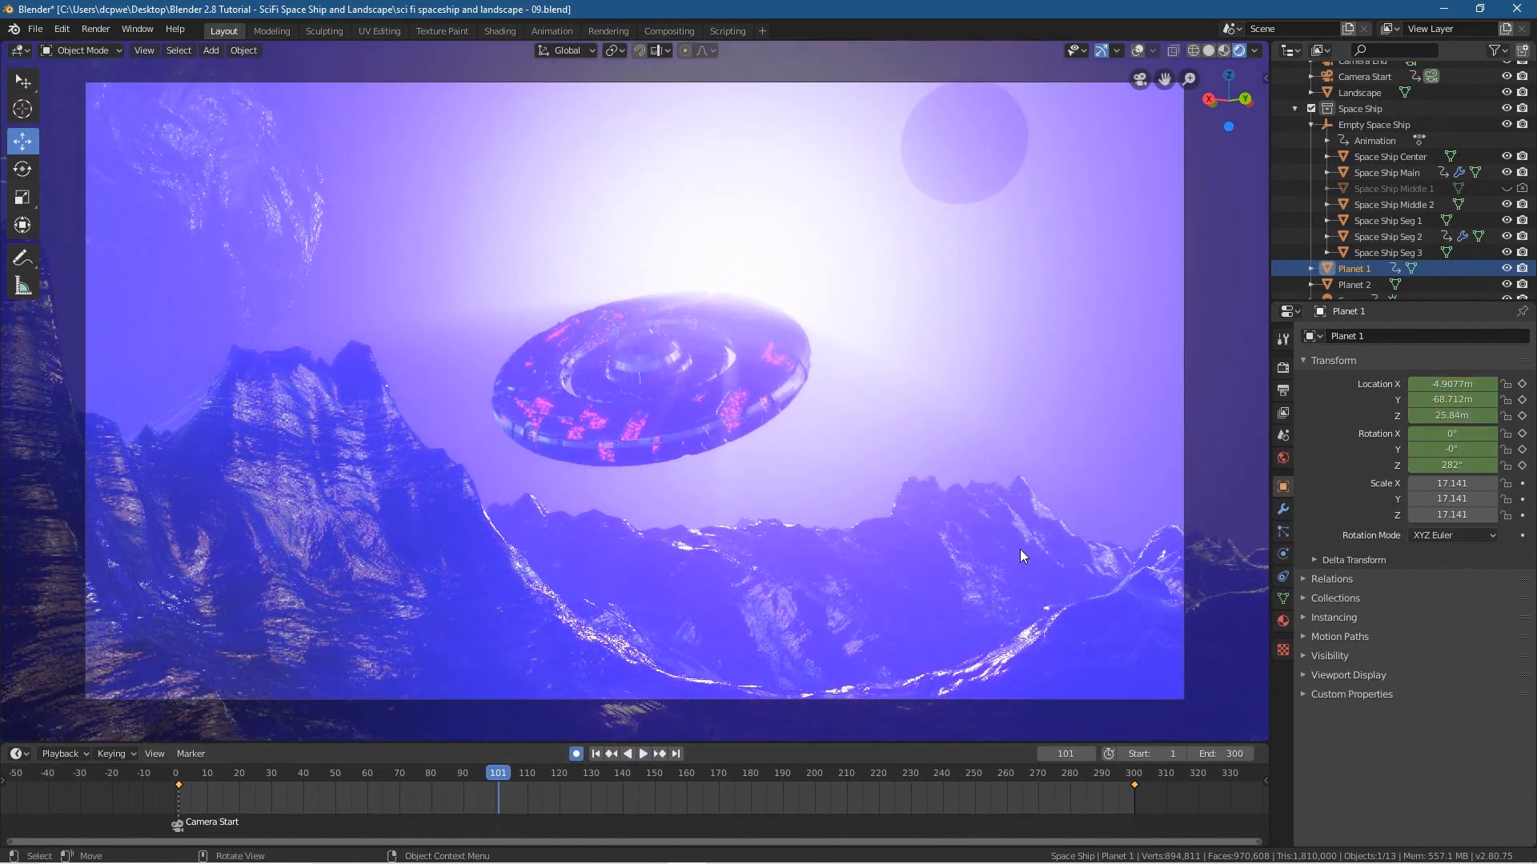
# - Set Planet 1's Z rotation to 360° at frame 300 and play the animation from frame 1 to check it
pyautogui.click(676, 754)
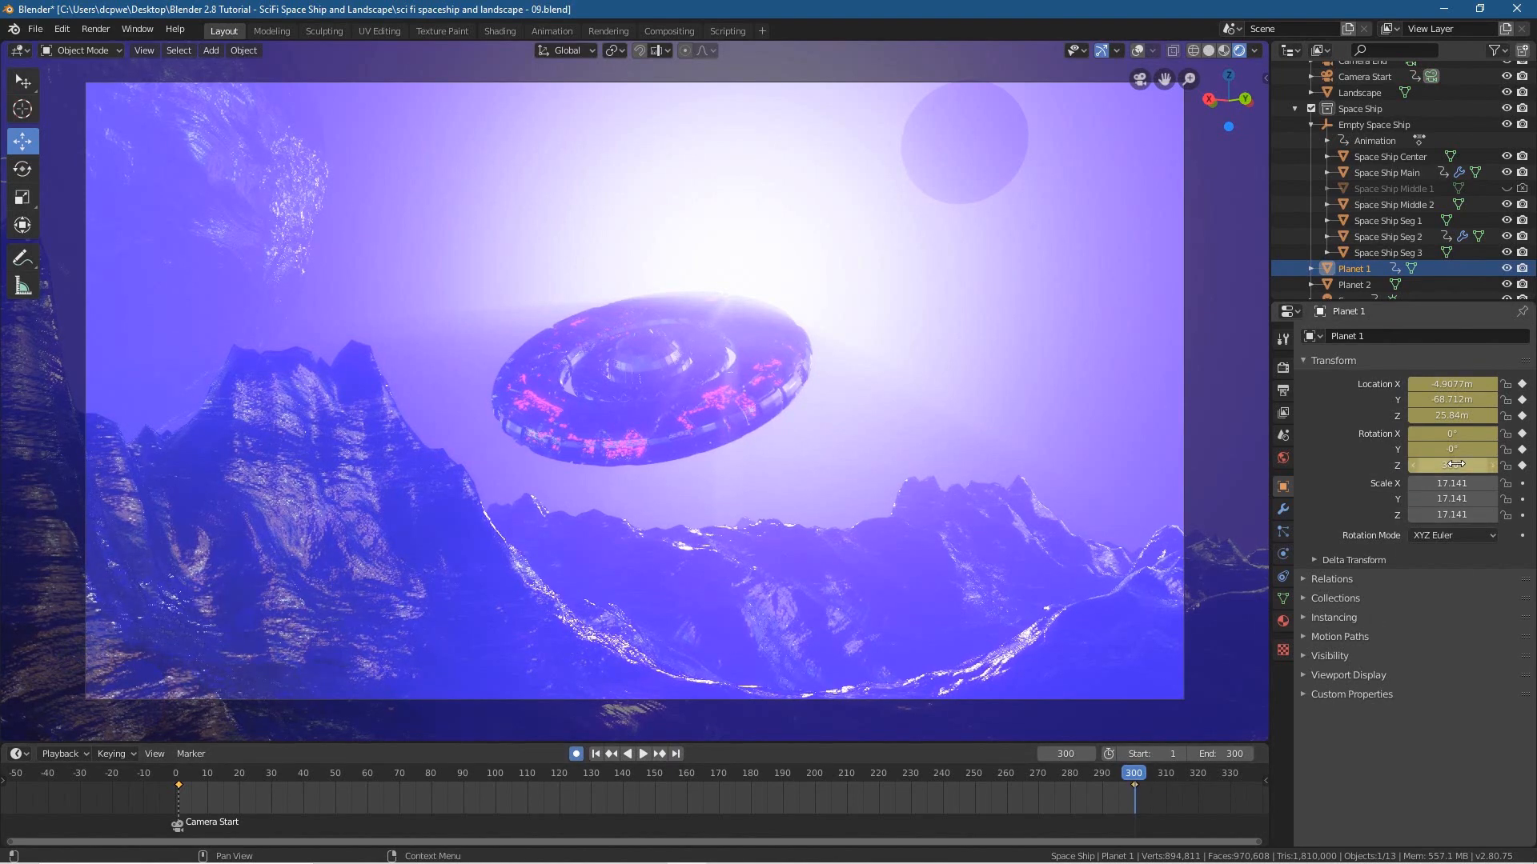
pyautogui.click(595, 754)
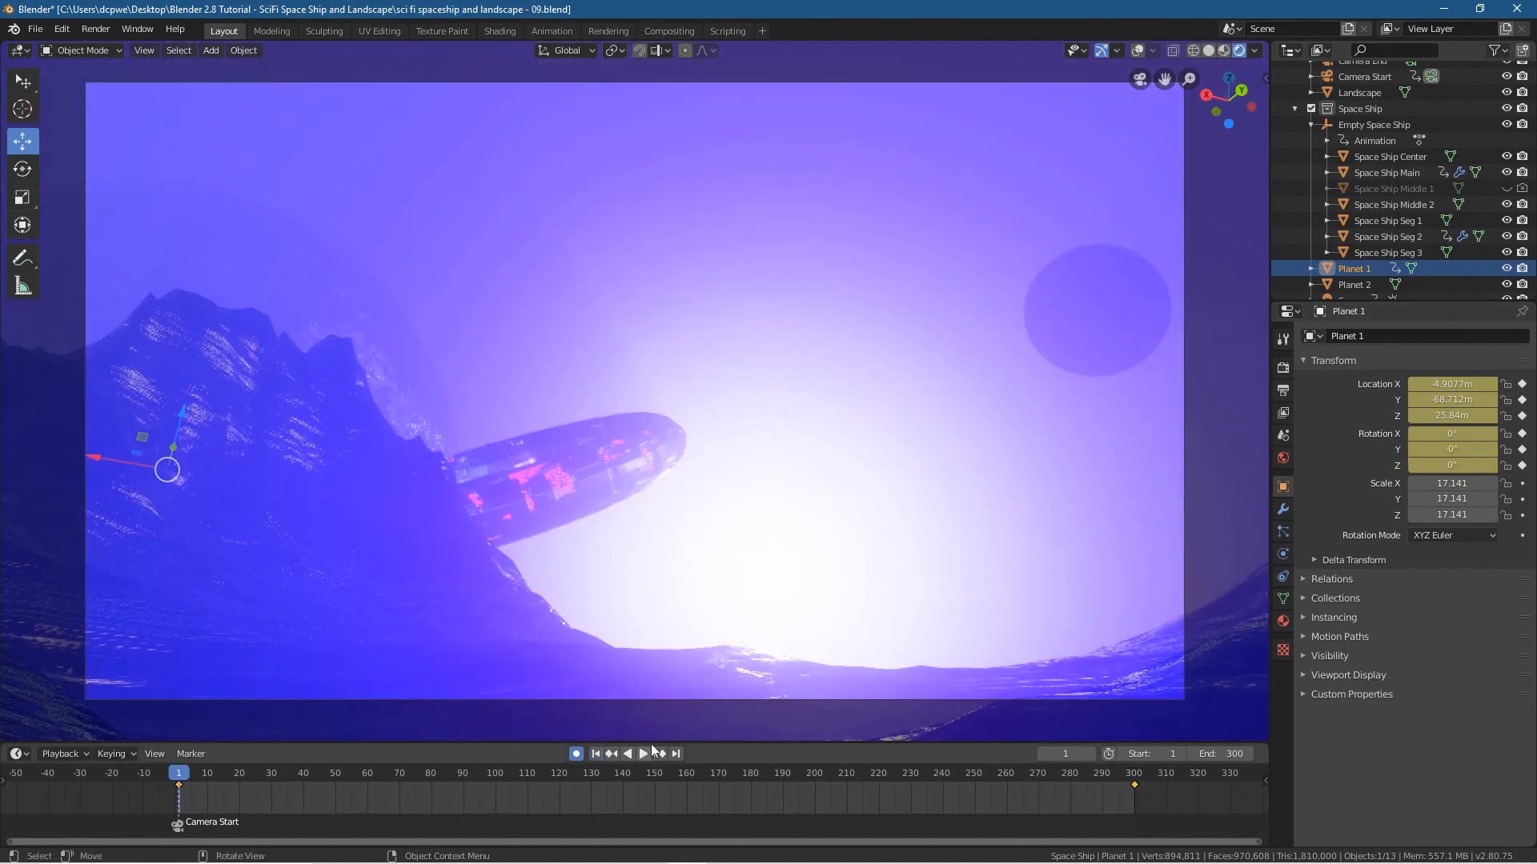
pyautogui.click(648, 753)
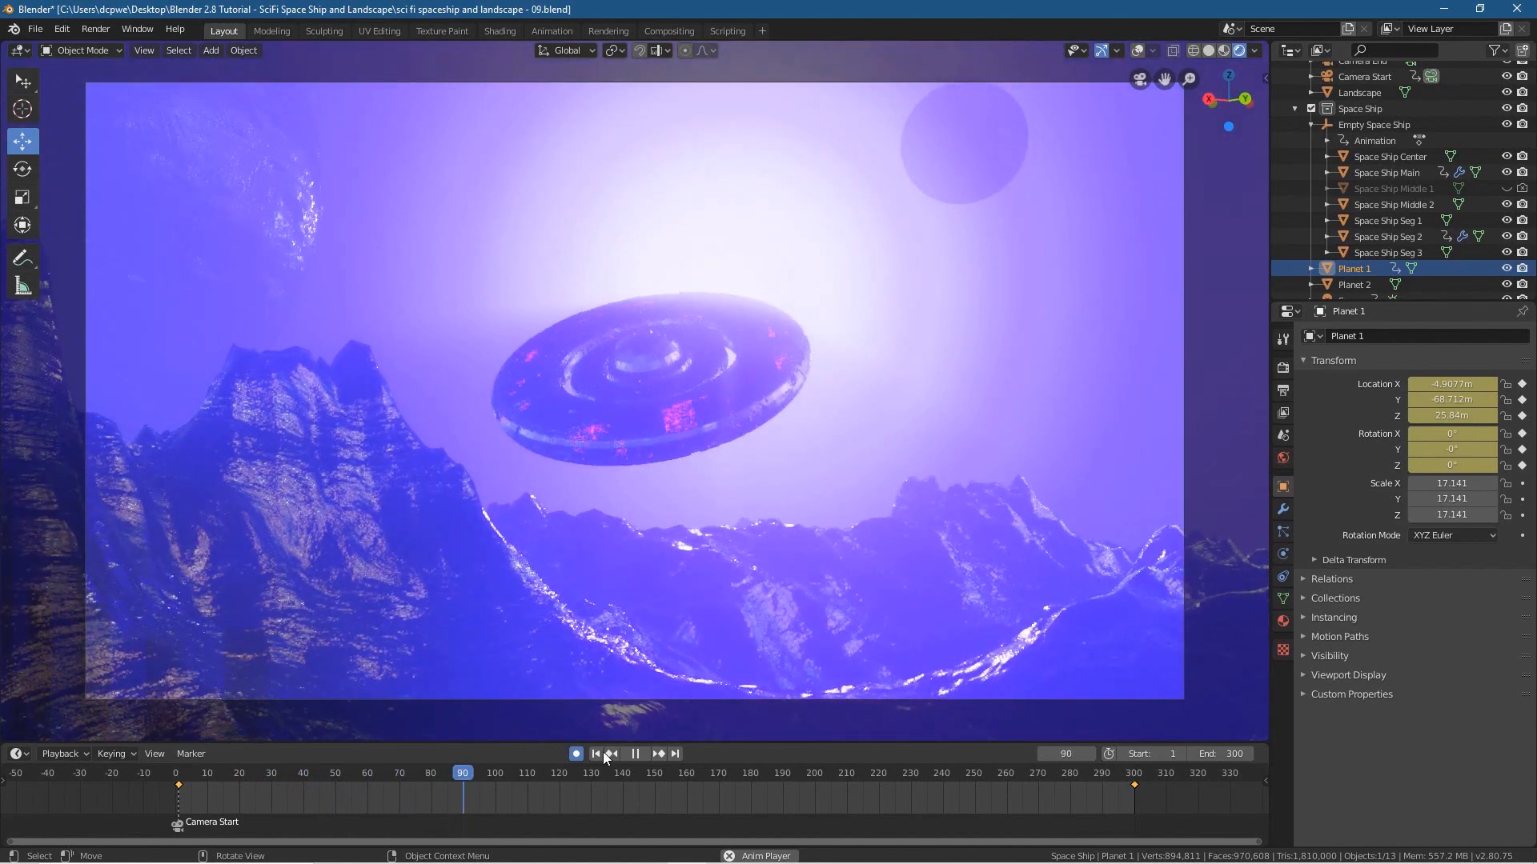
pyautogui.click(632, 754)
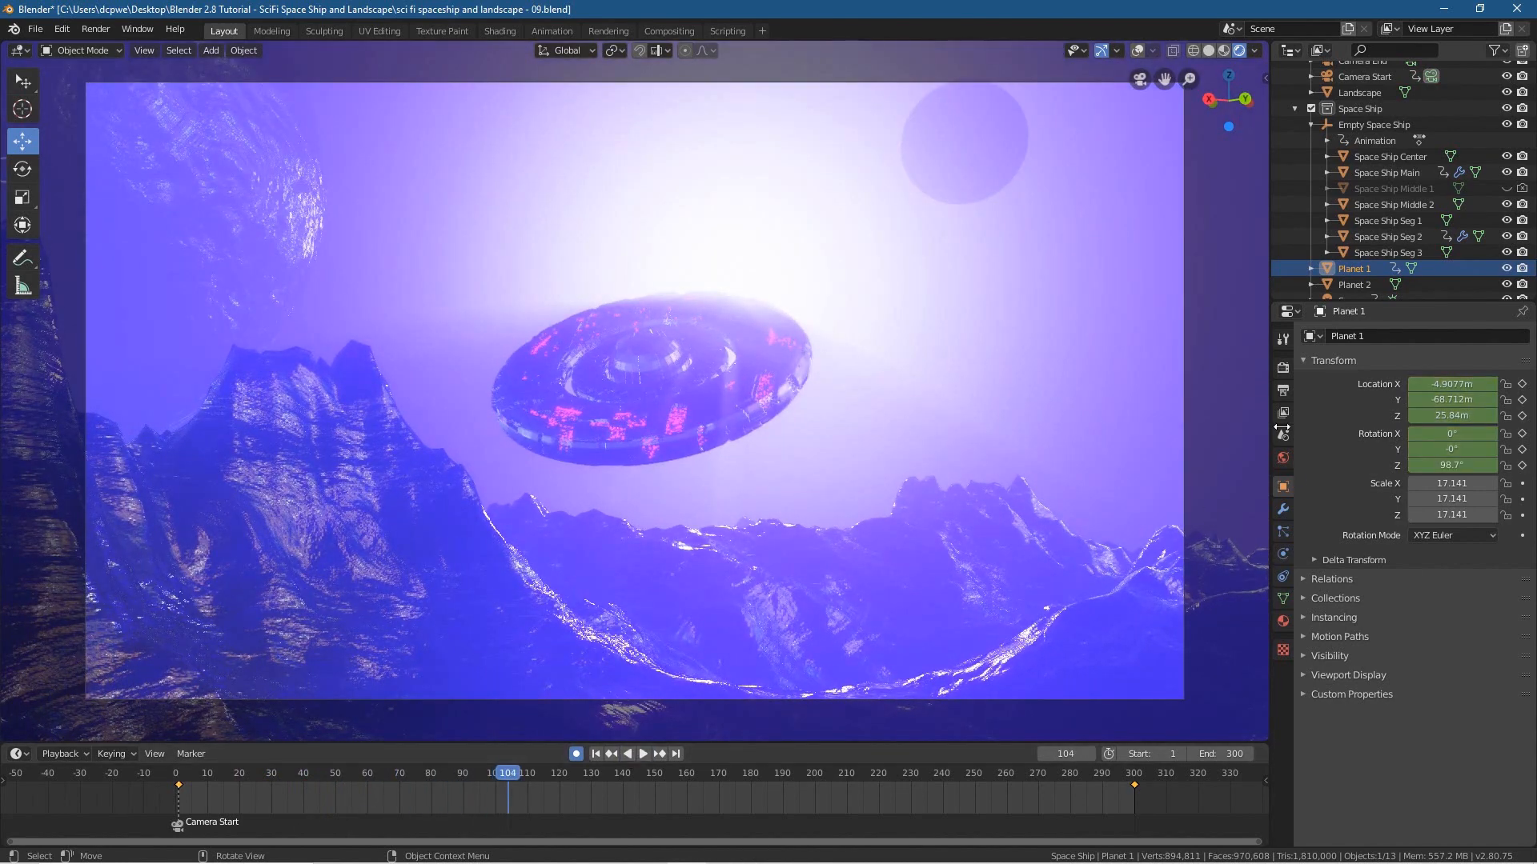
# - Set Planet 1's Z rotation to -180° at frame 300, play back the reversed spin, and return to frame 1
pyautogui.click(676, 754)
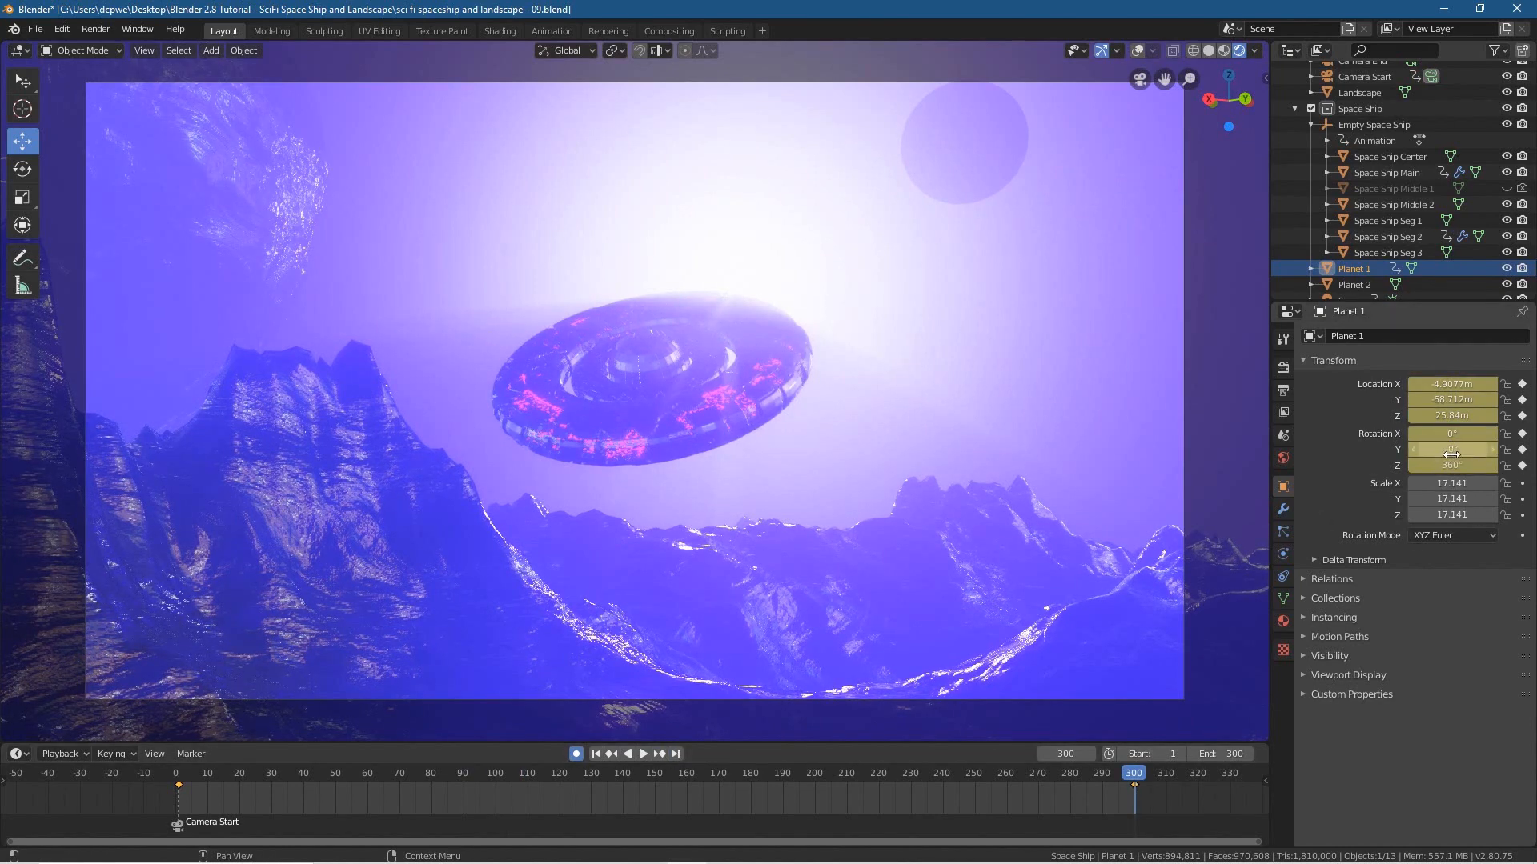
pyautogui.press('Return')
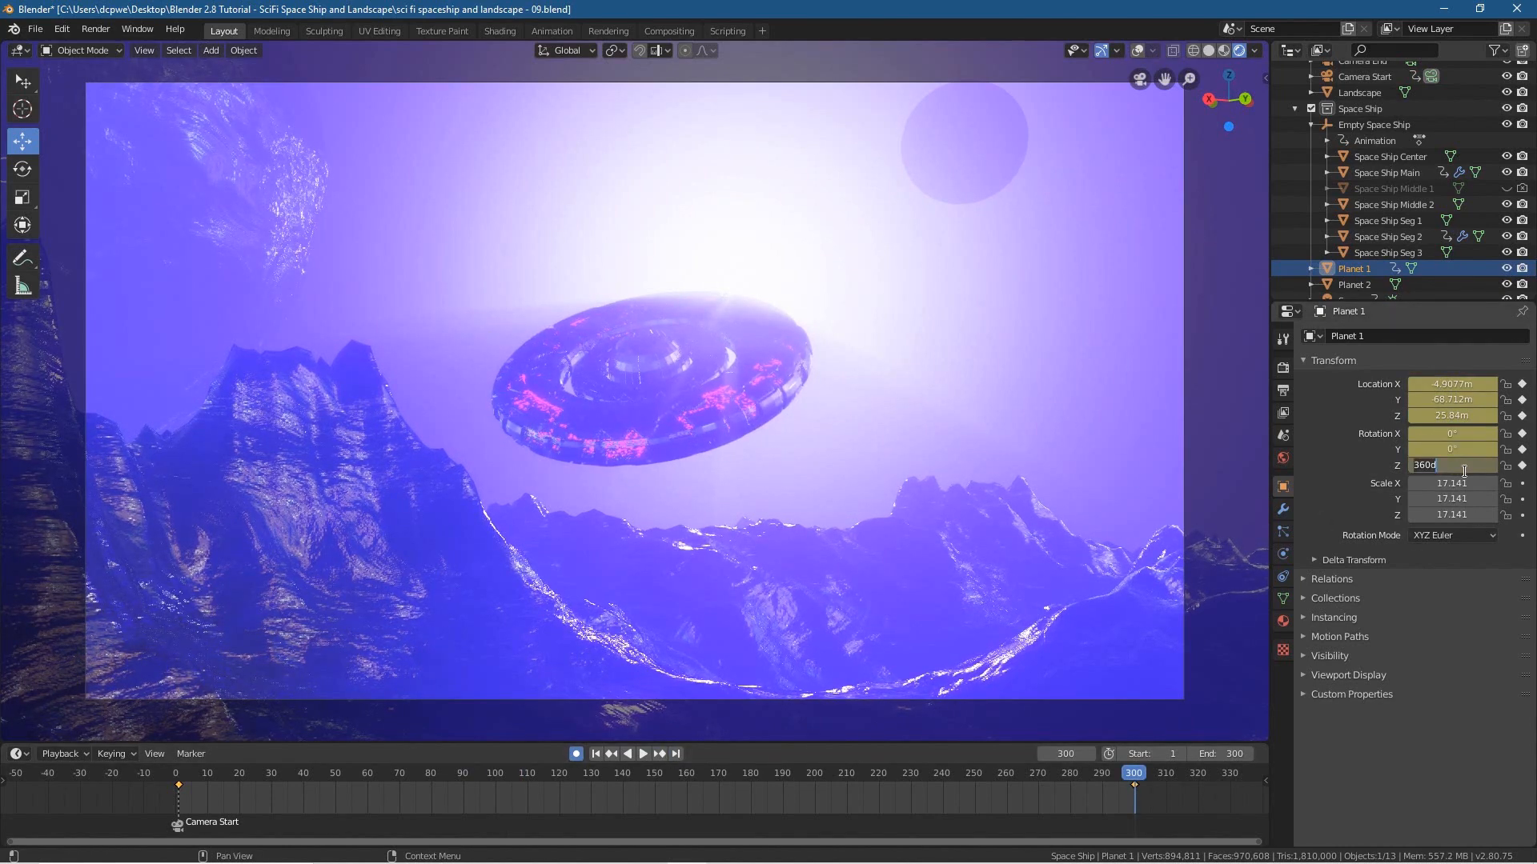
pyautogui.click(1464, 471)
pyautogui.write('-180')
pyautogui.press('Return')
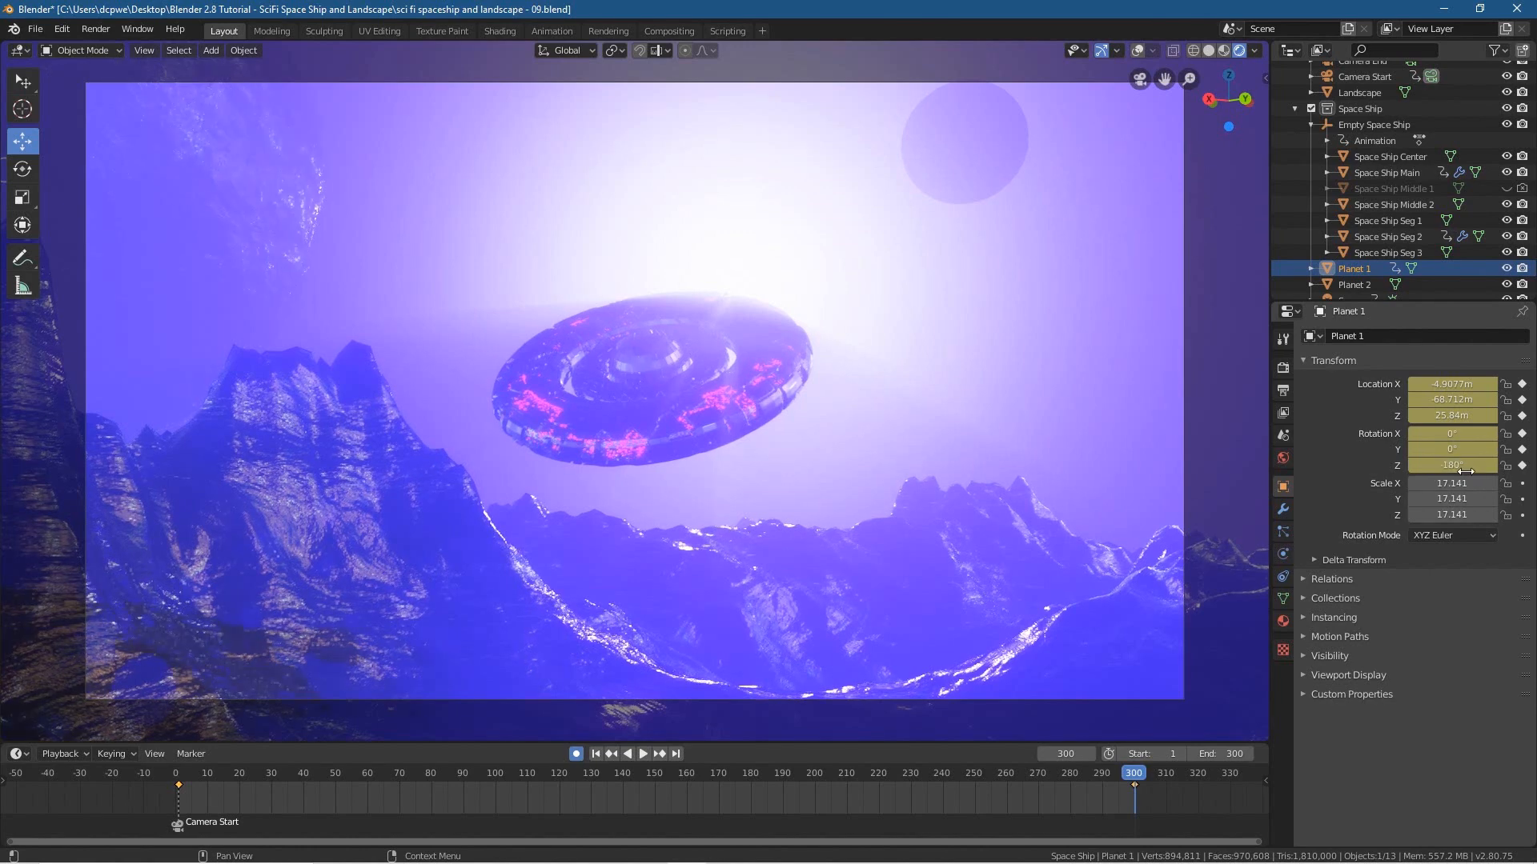
pyautogui.click(597, 754)
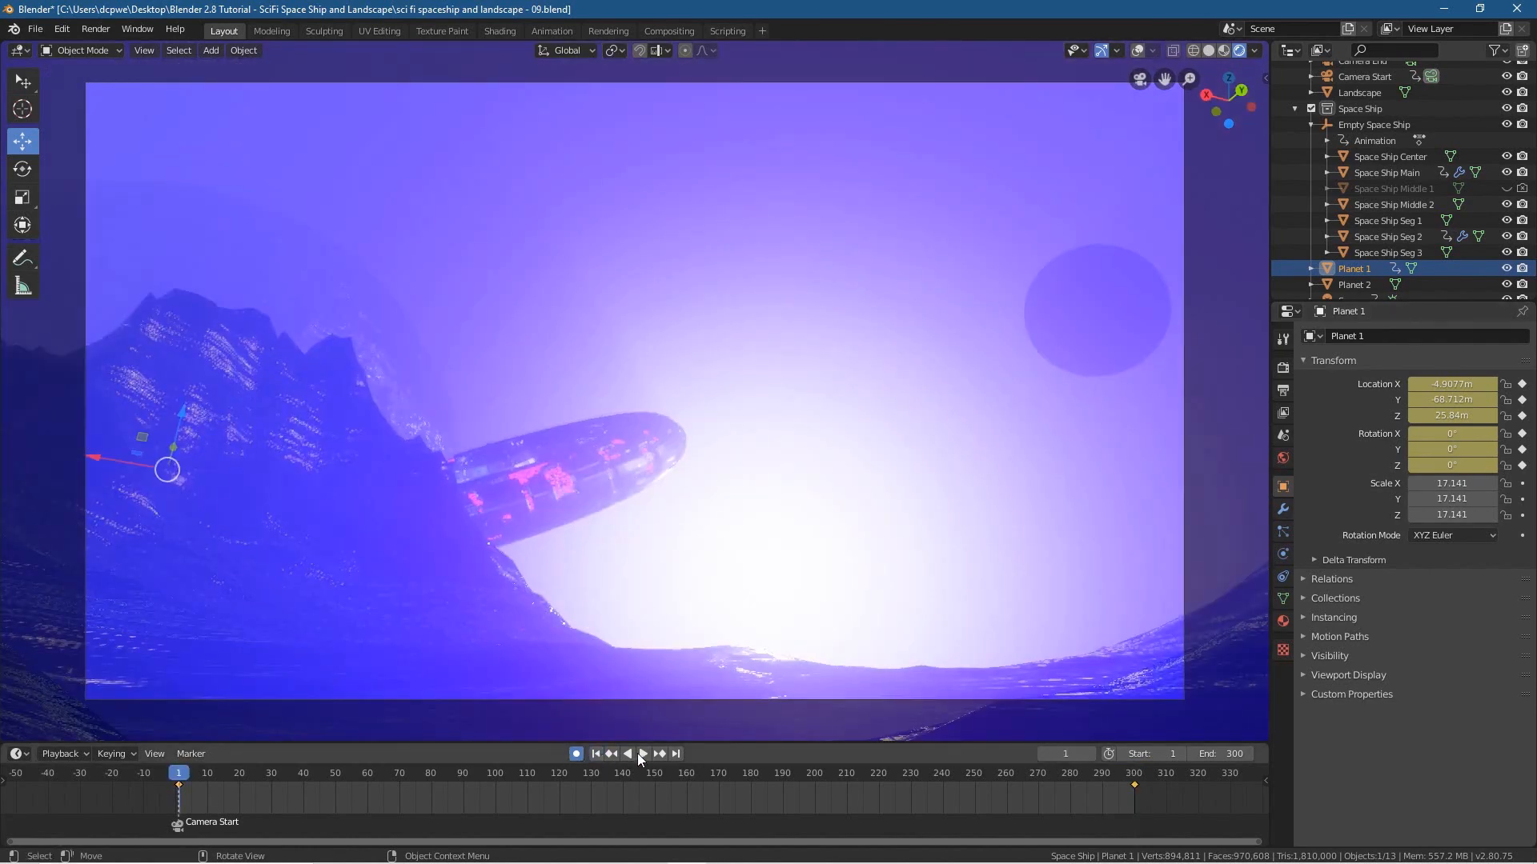
pyautogui.click(643, 754)
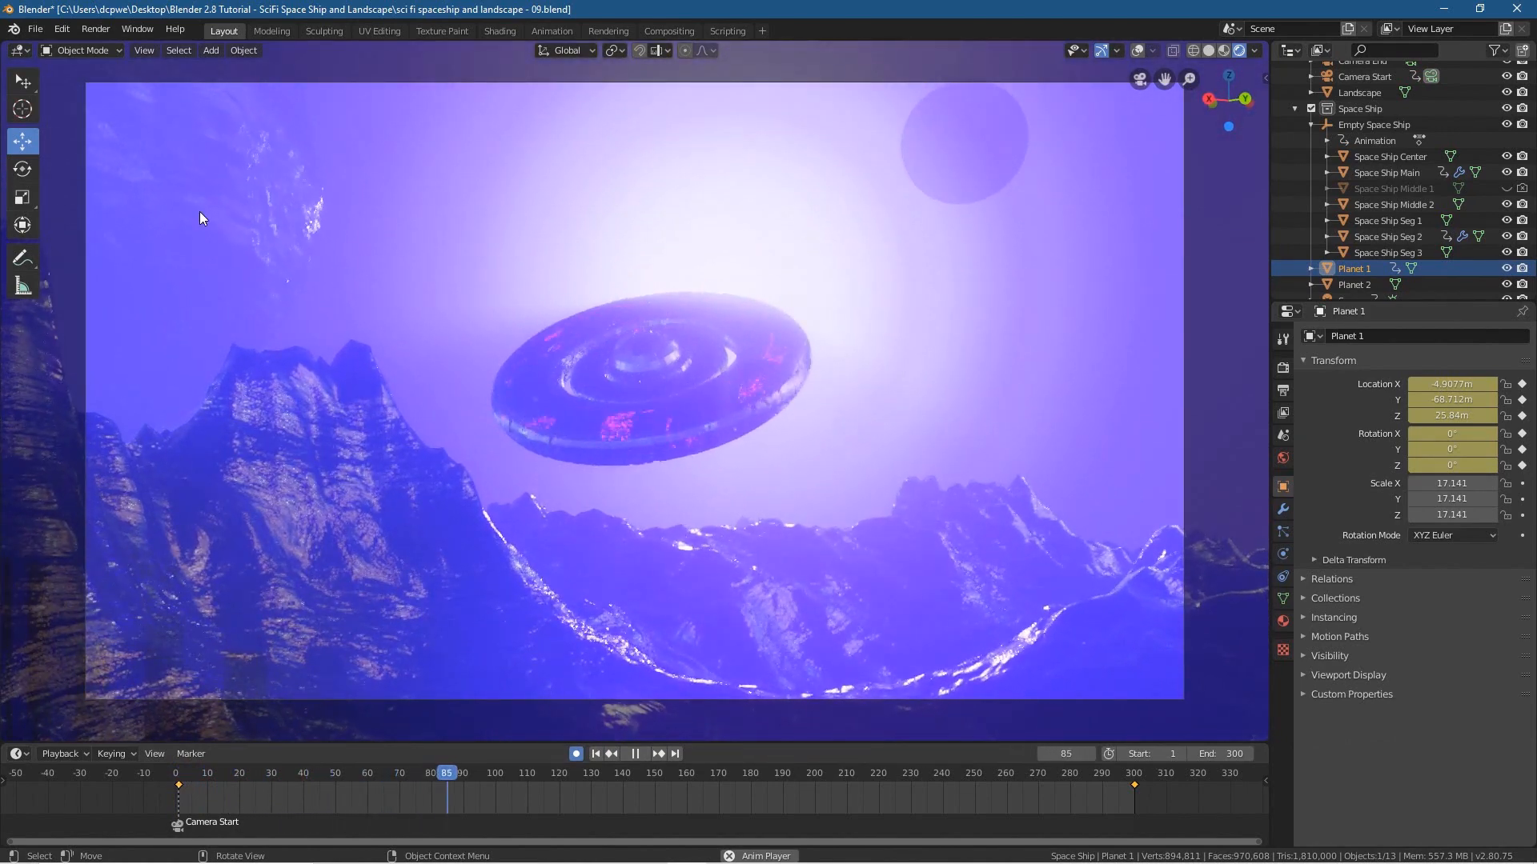
pyautogui.click(635, 754)
pyautogui.click(597, 754)
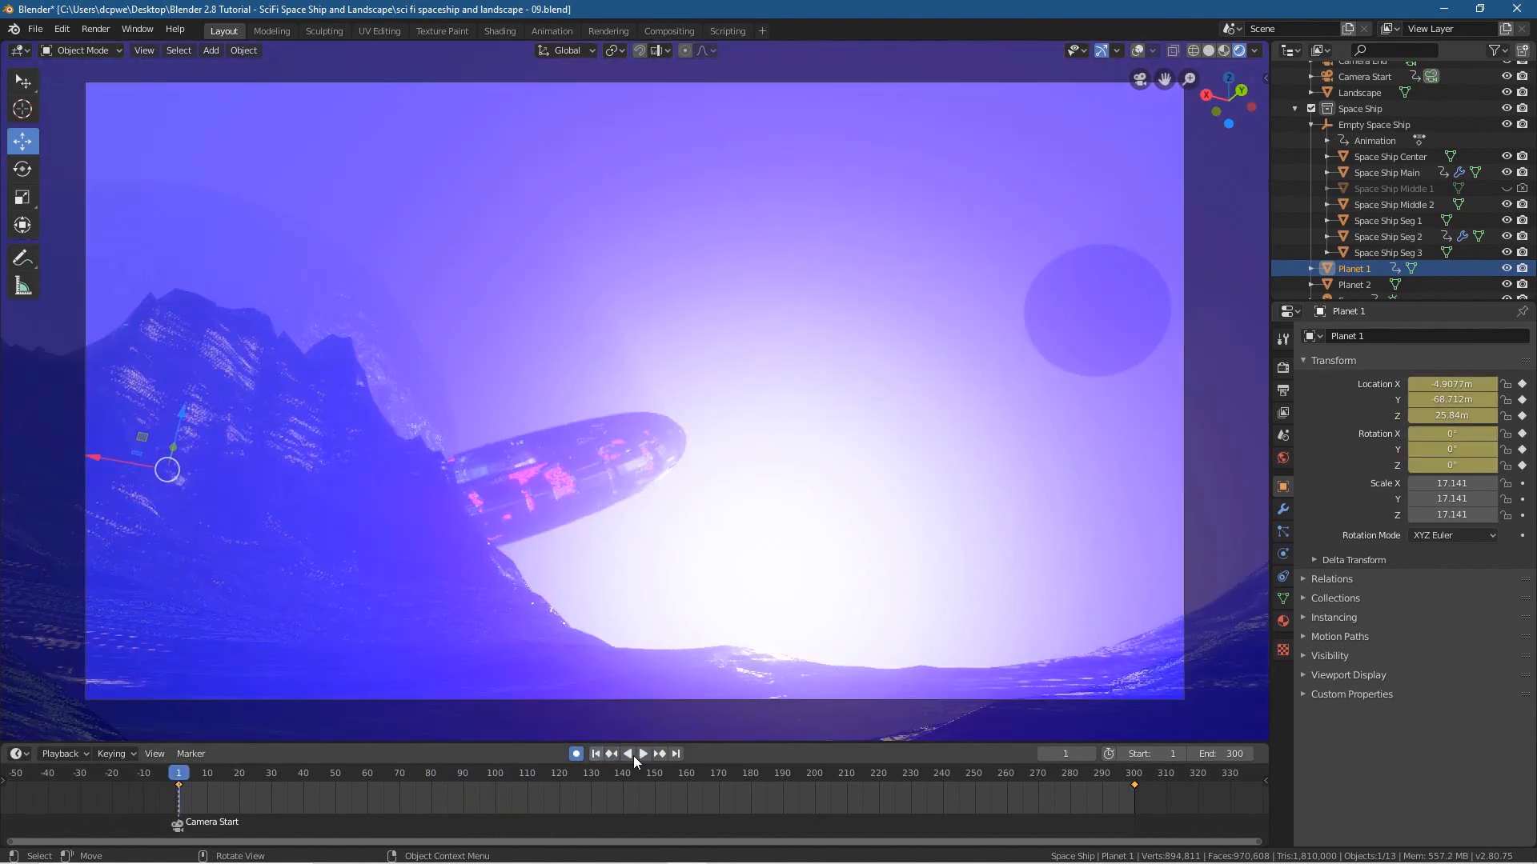
# - Set Planet 1's Z rotation to -90° at frame 300 and play back the animation, returning to frame 1
pyautogui.click(676, 754)
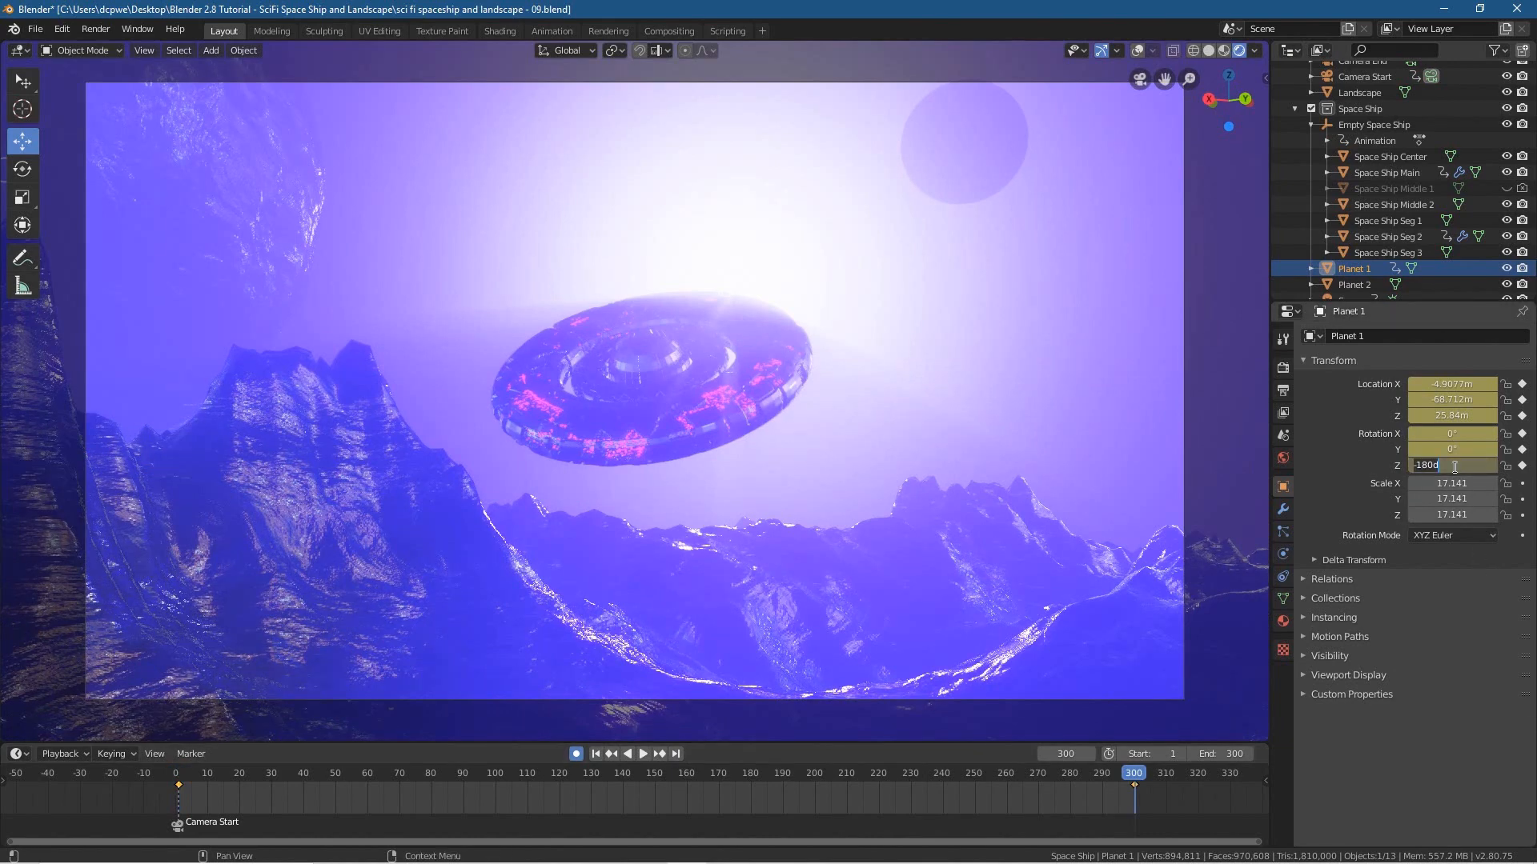
pyautogui.press('Return')
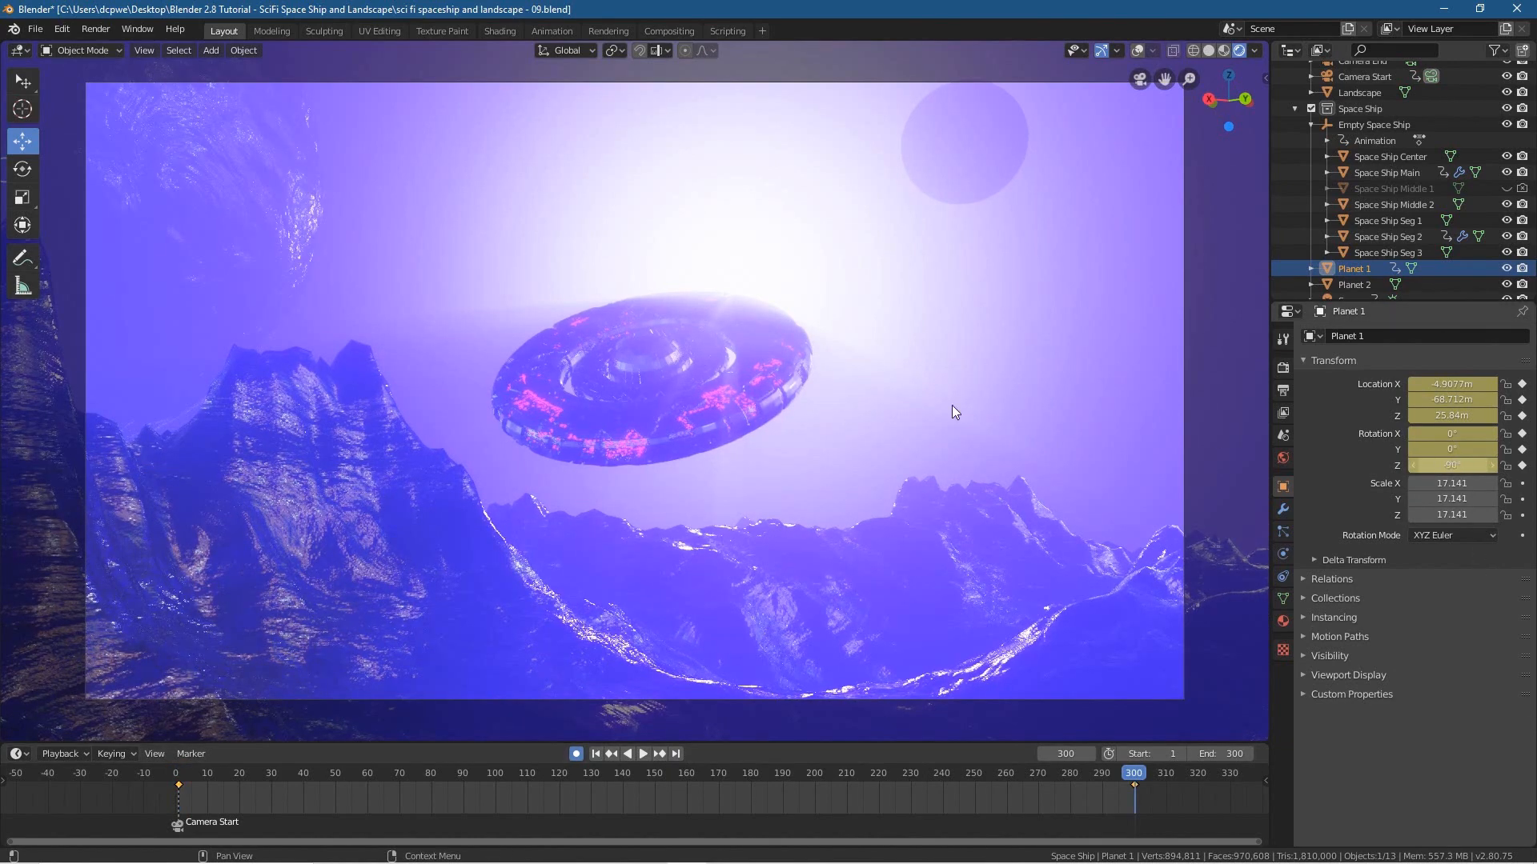
pyautogui.click(610, 754)
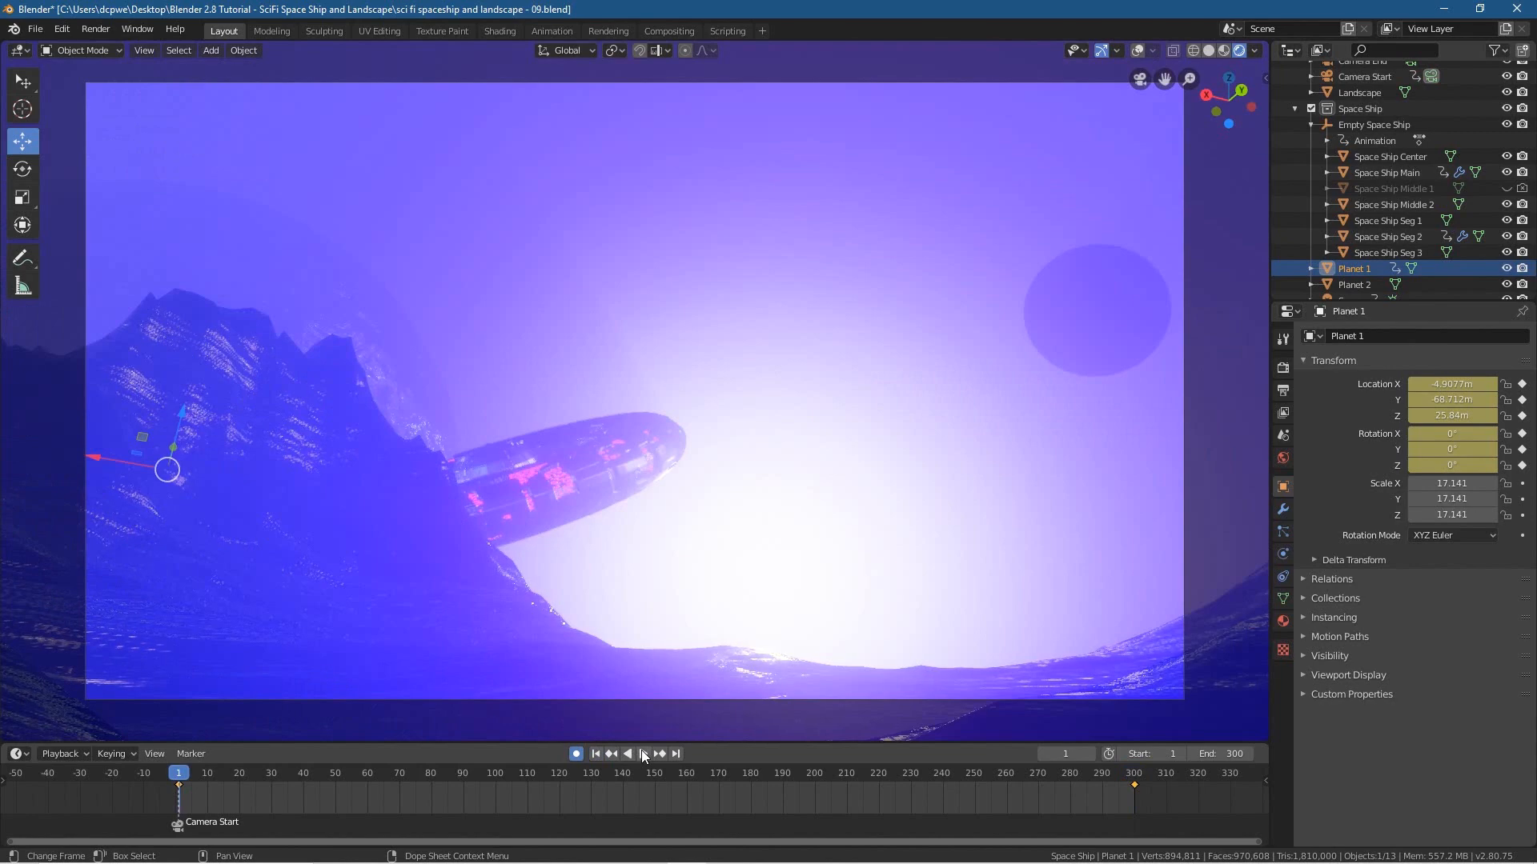
pyautogui.click(642, 754)
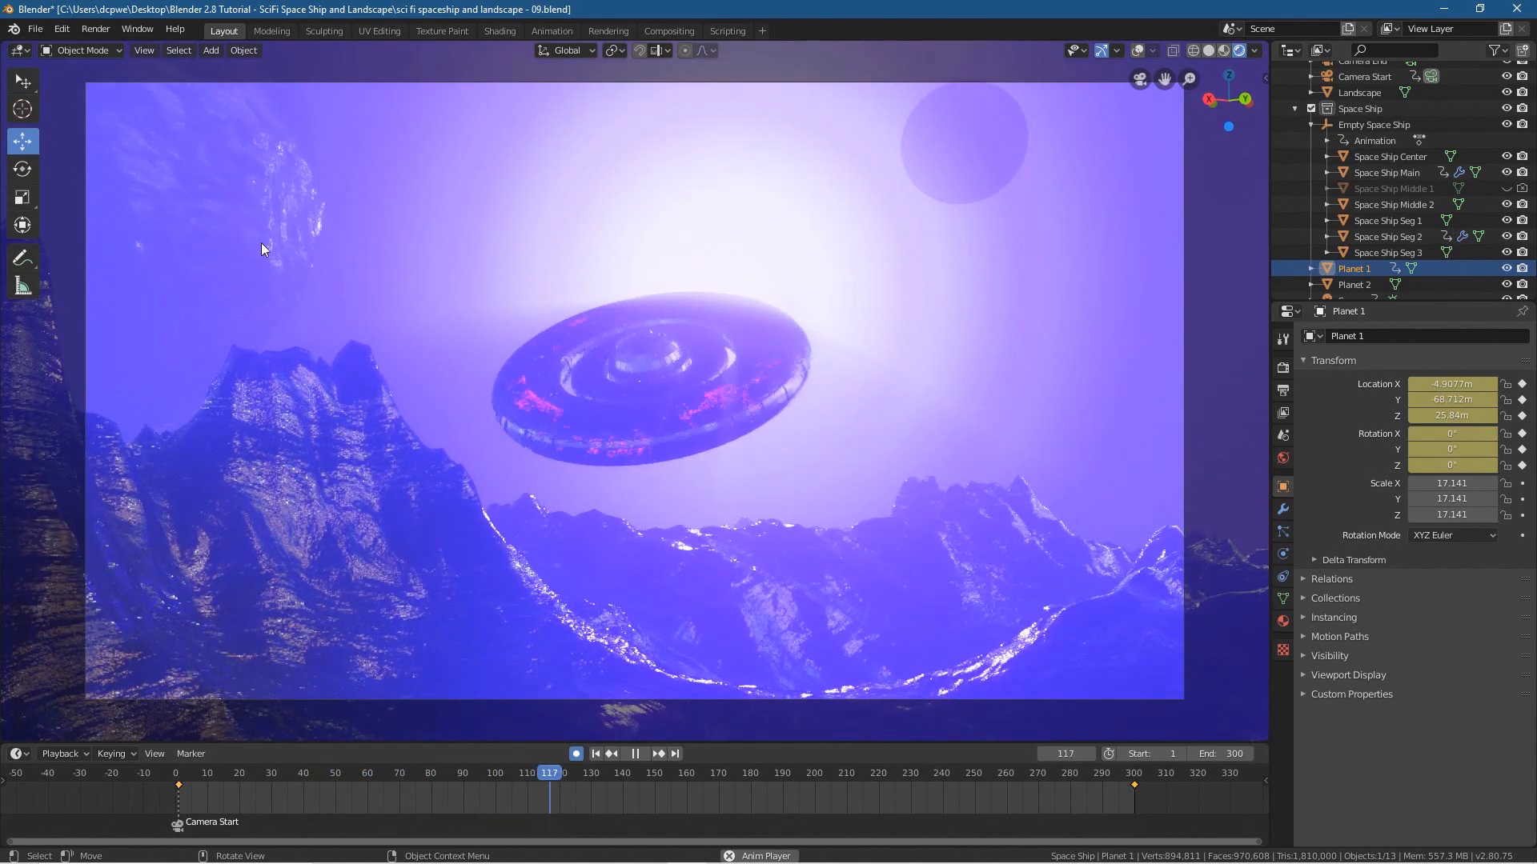
pyautogui.click(633, 753)
pyautogui.hotkey('shift', 'Left')
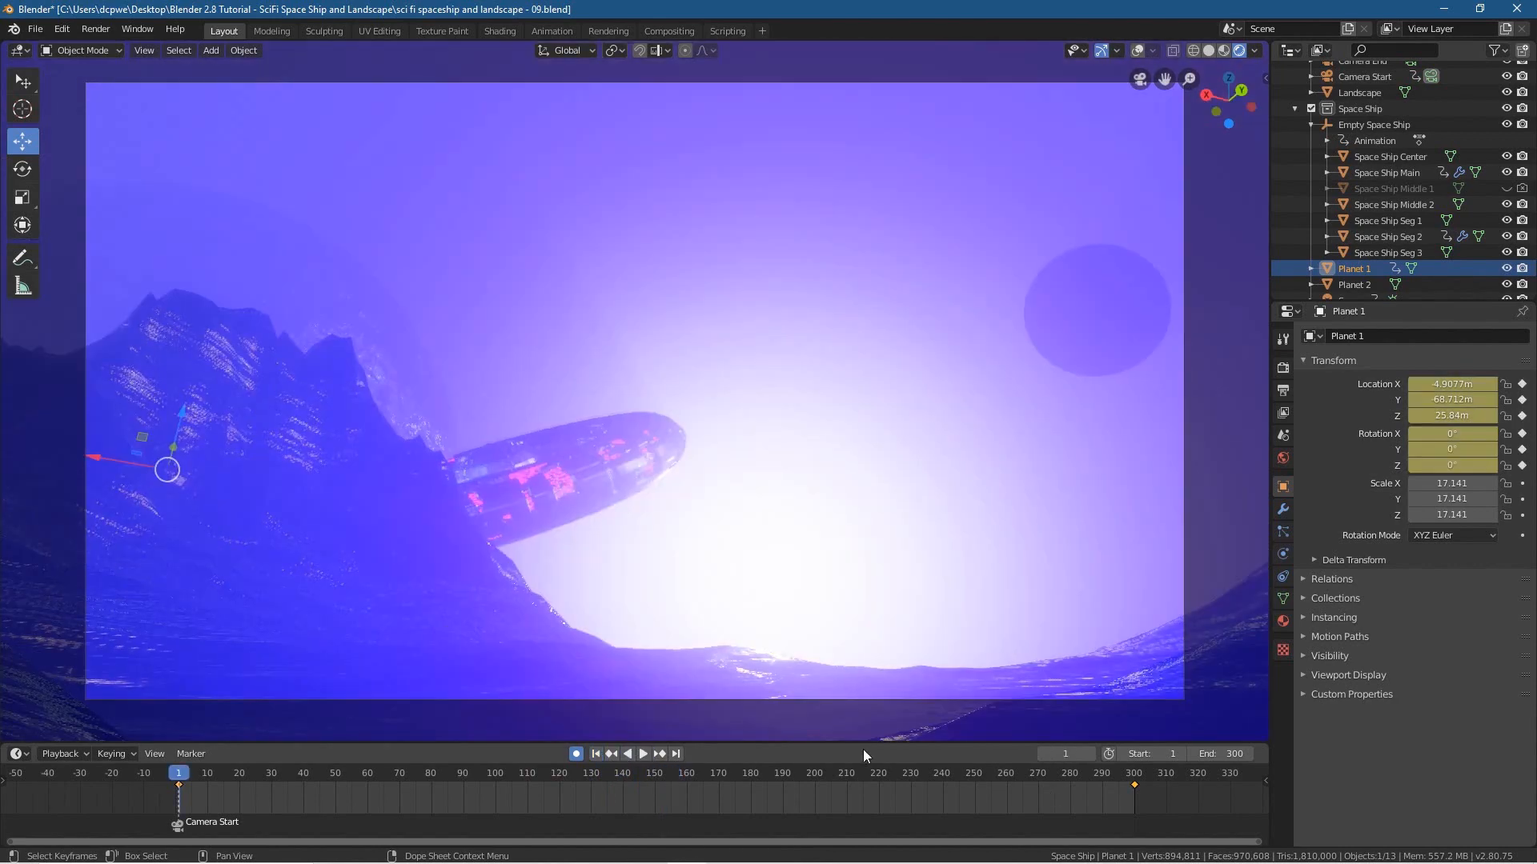
# - Set Planet 1's Z rotation to -30° at frame 300, play back the slower spin, and return to frame 1
pyautogui.click(676, 754)
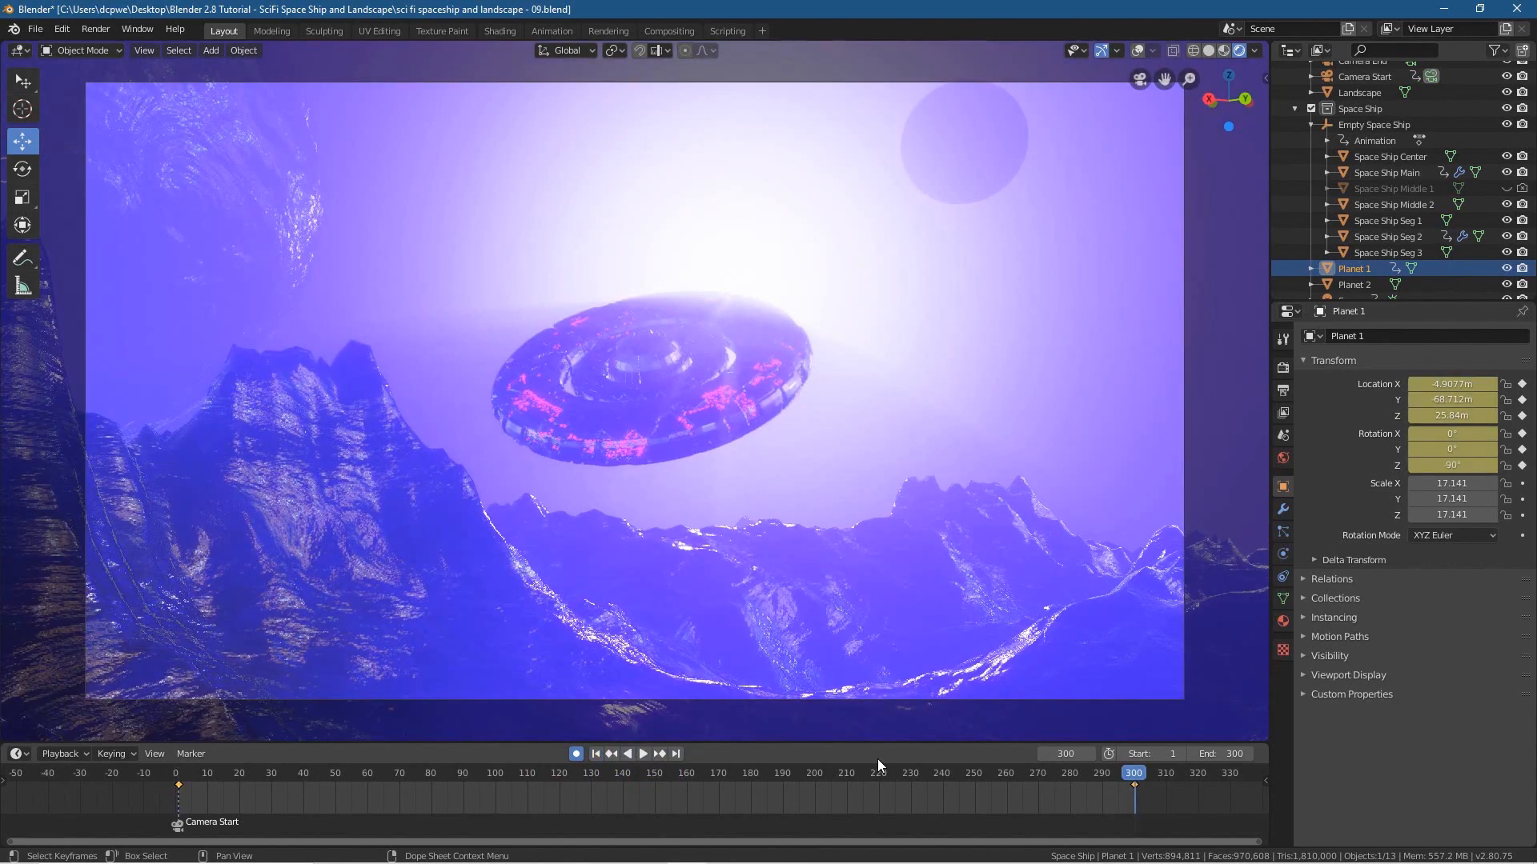
pyautogui.click(1470, 465)
pyautogui.write('-90d')
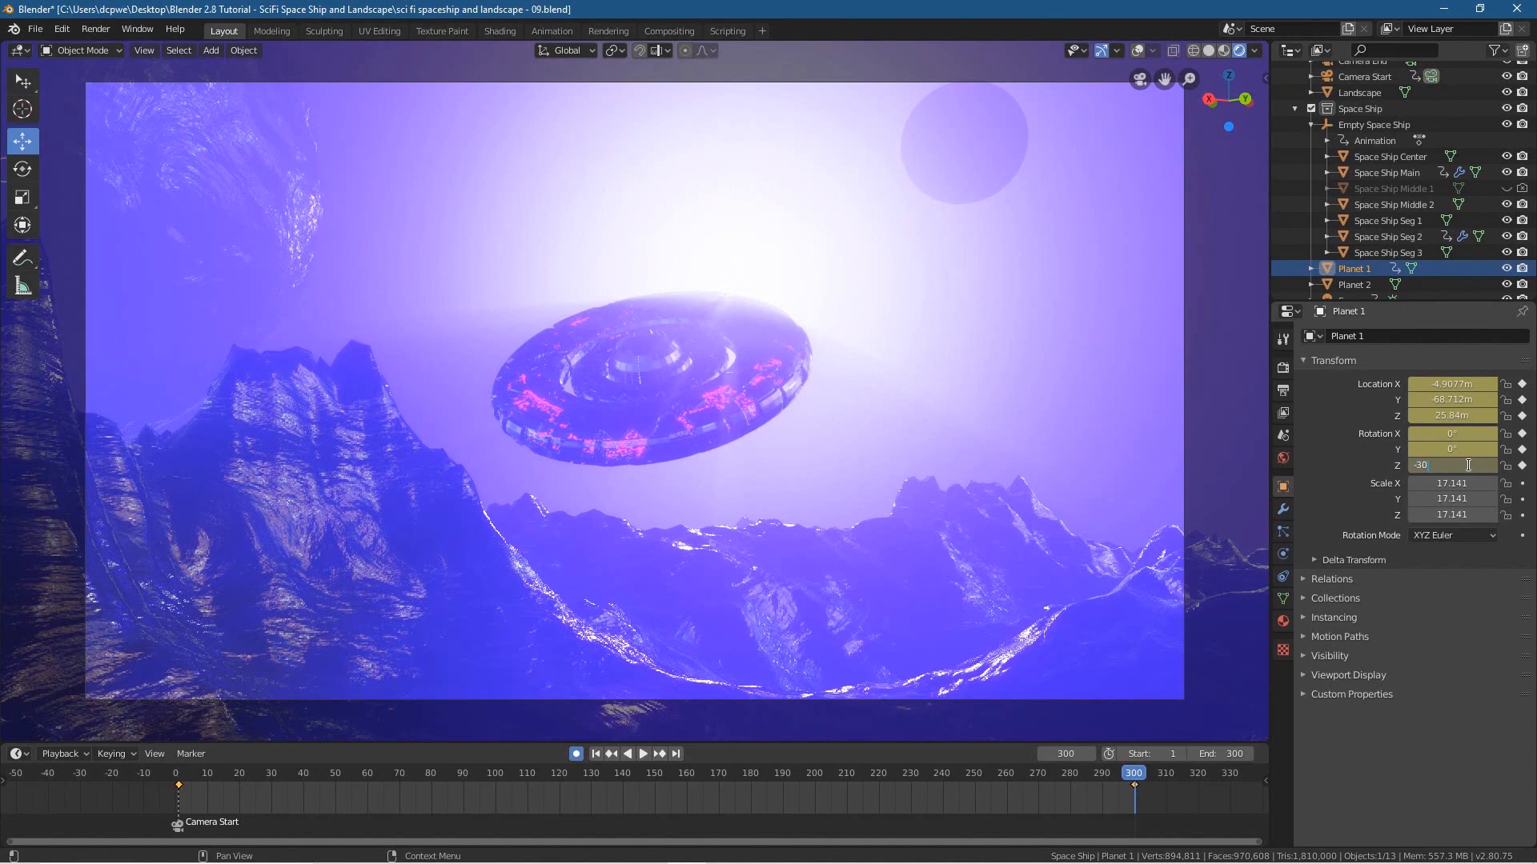
pyautogui.press('Return')
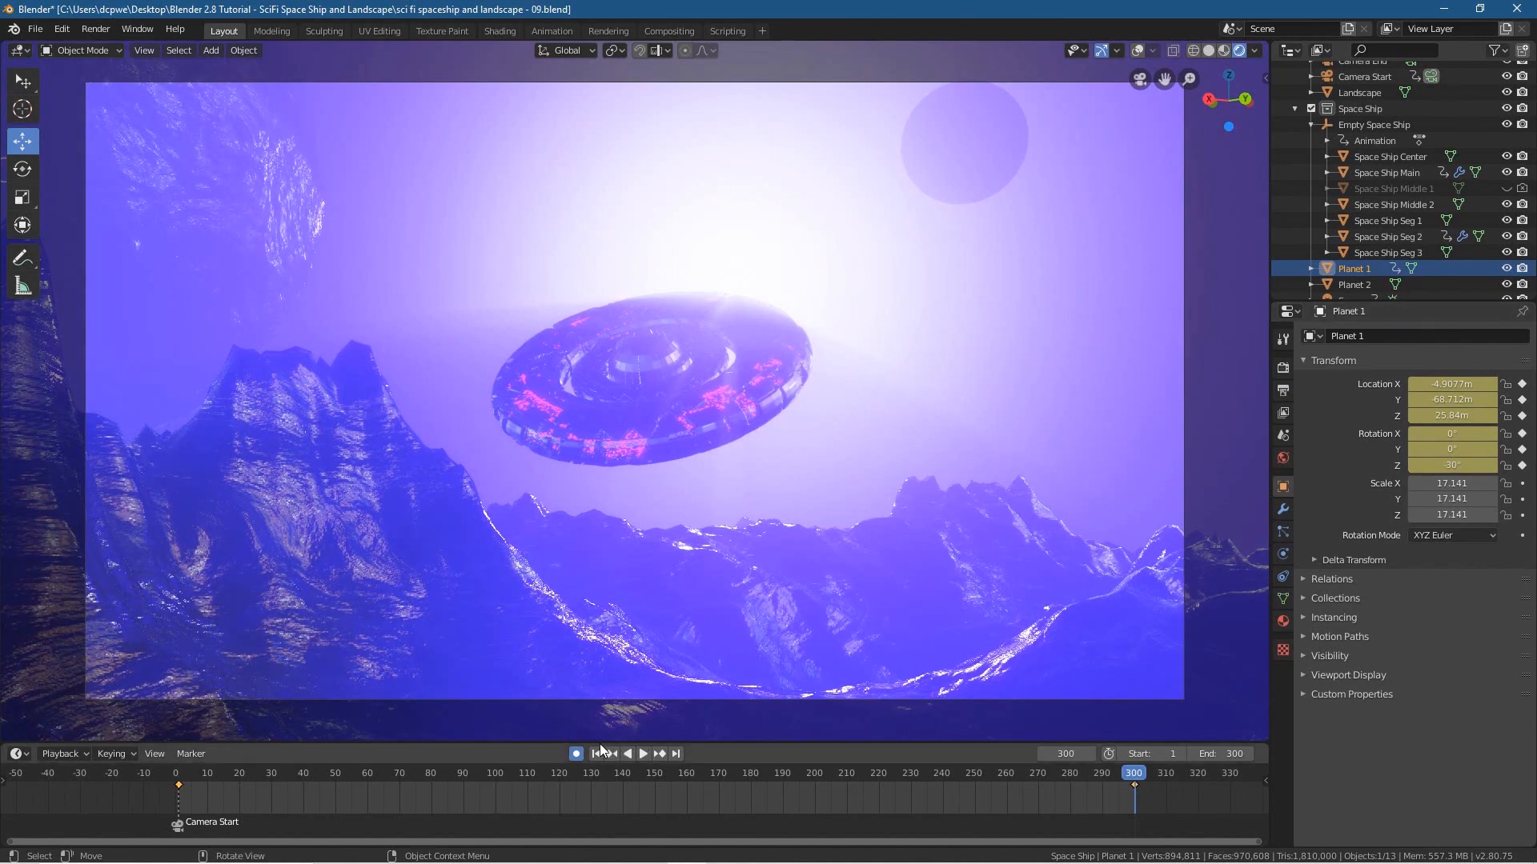
pyautogui.click(597, 754)
pyautogui.click(642, 754)
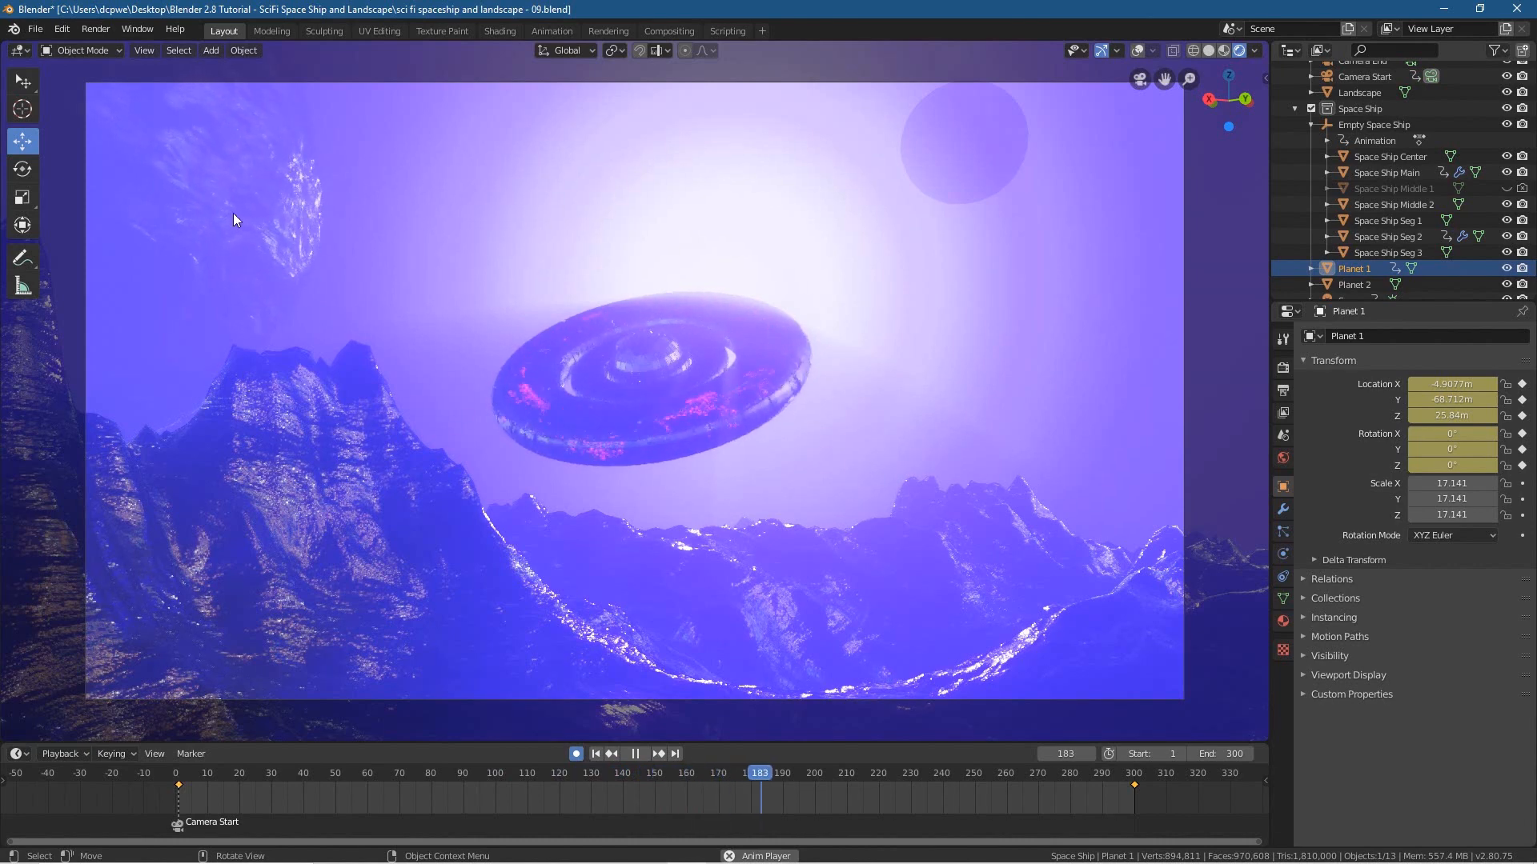
pyautogui.click(636, 752)
pyautogui.click(595, 753)
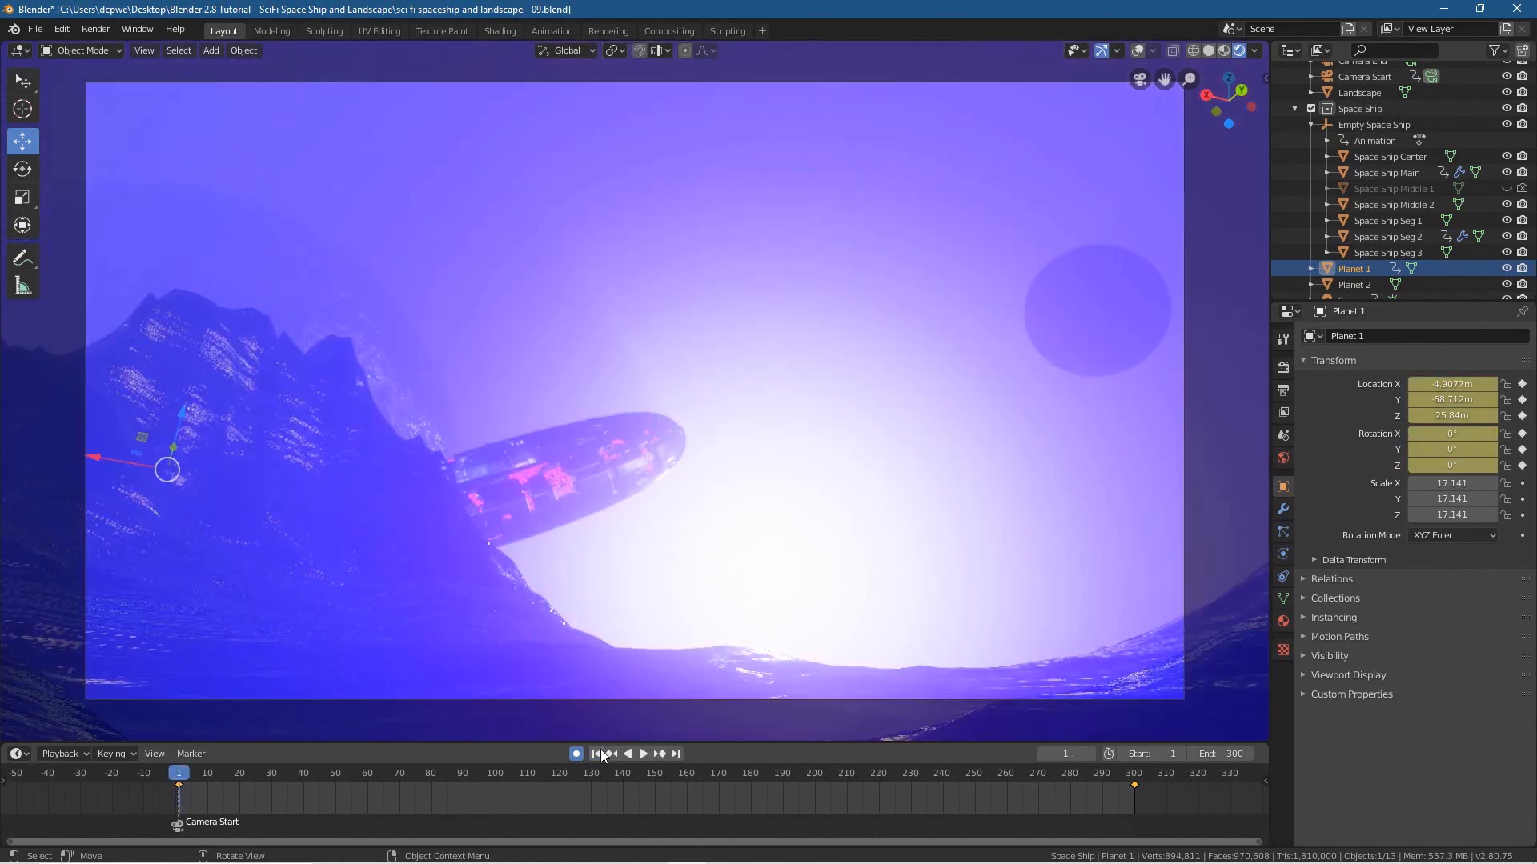
# - Set Planet 1's Z rotation to -10° at frame 300
pyautogui.click(676, 753)
pyautogui.click(1473, 469)
pyautogui.write('-30d')
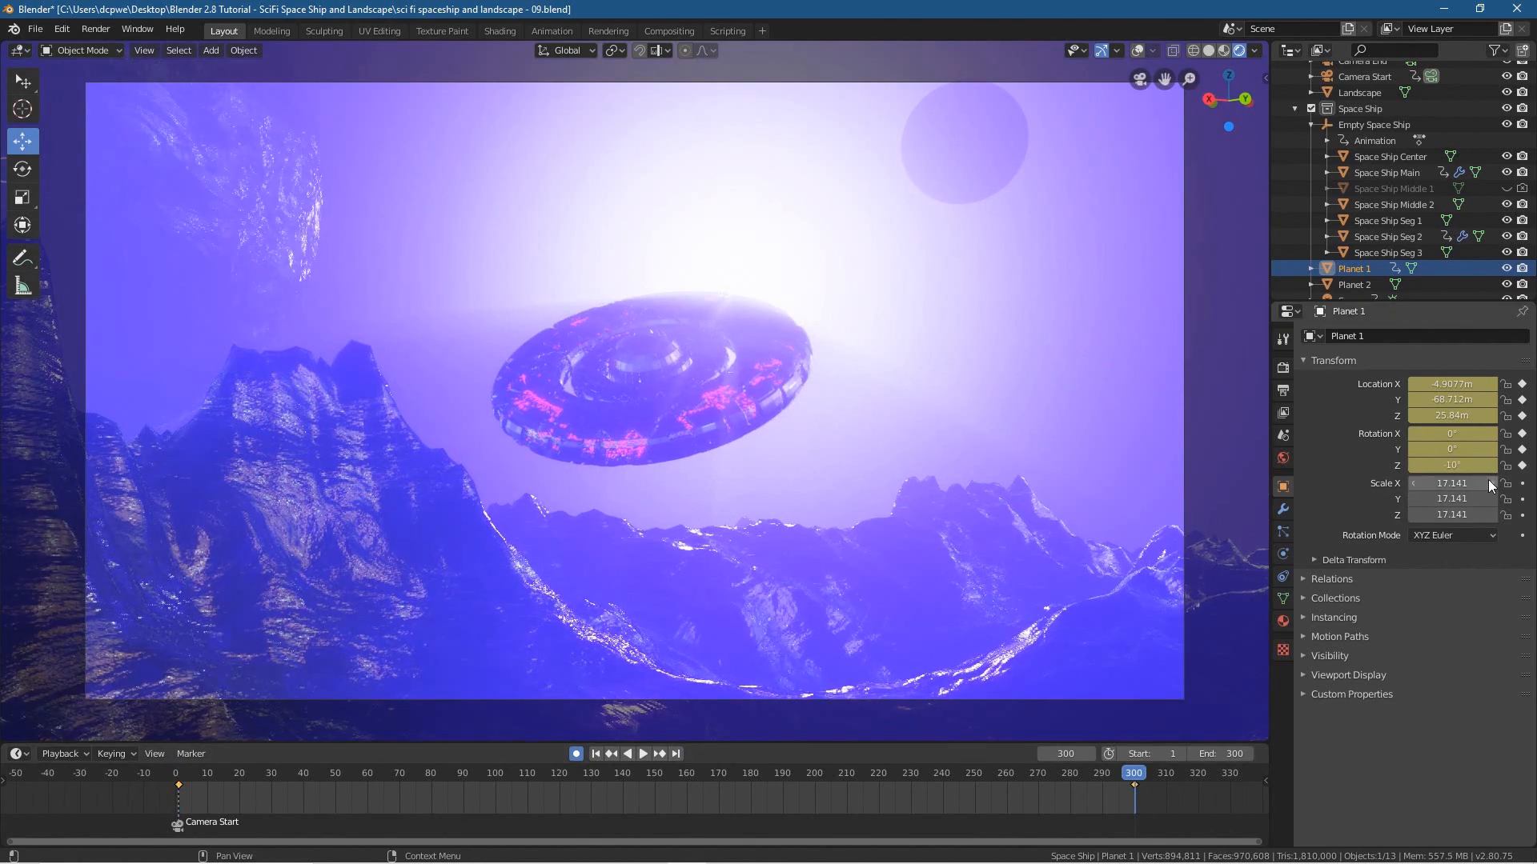
pyautogui.press('Return')
# - Play the animation from frame 1 to check Planet 1's slow rotation, stop it, and return to frame 1
pyautogui.click(596, 753)
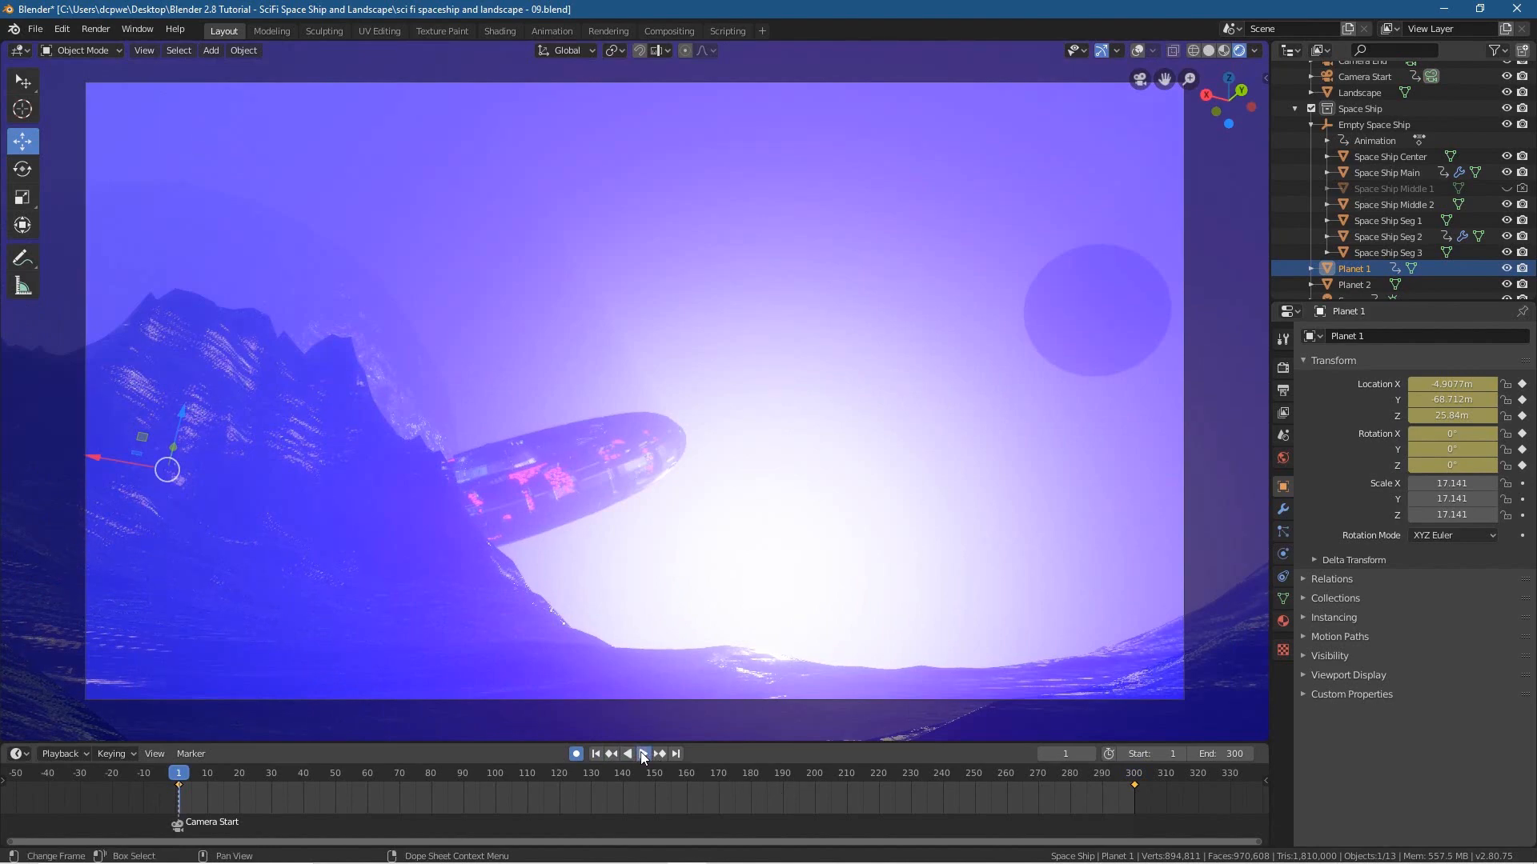
pyautogui.click(644, 754)
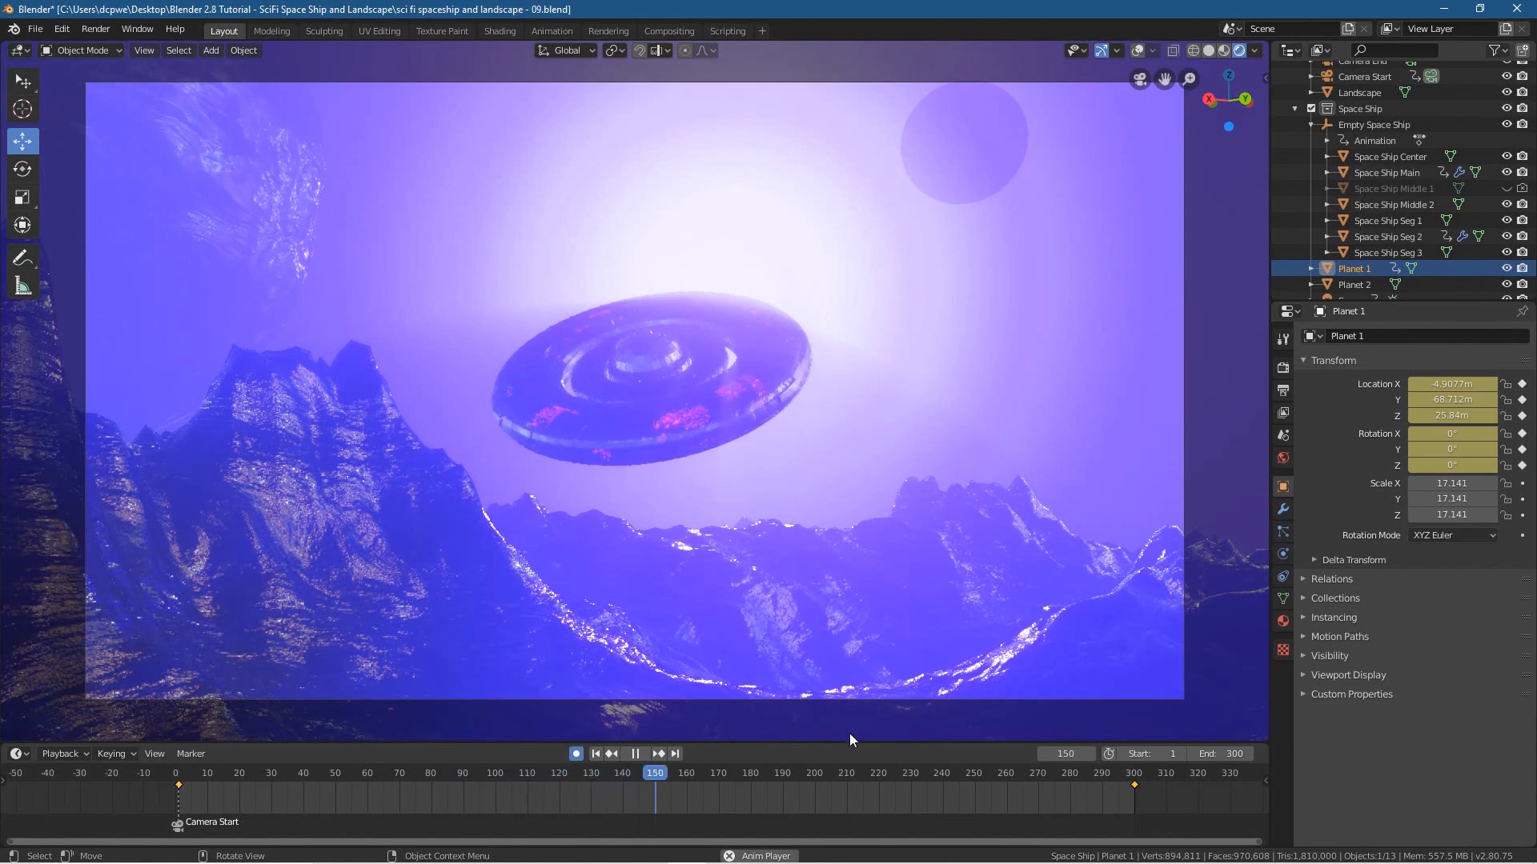
pyautogui.click(635, 753)
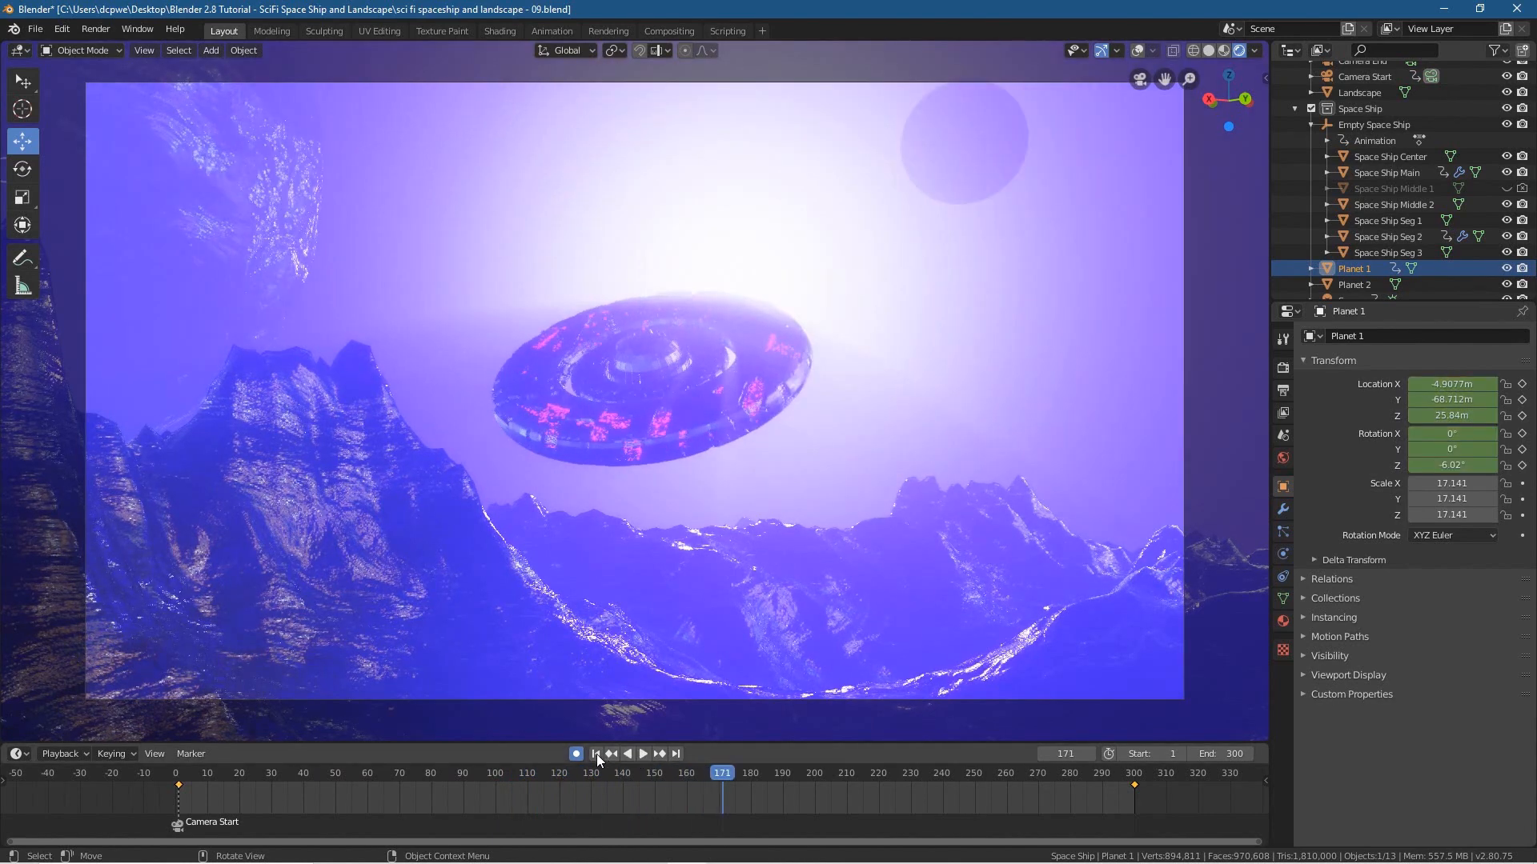
pyautogui.click(596, 754)
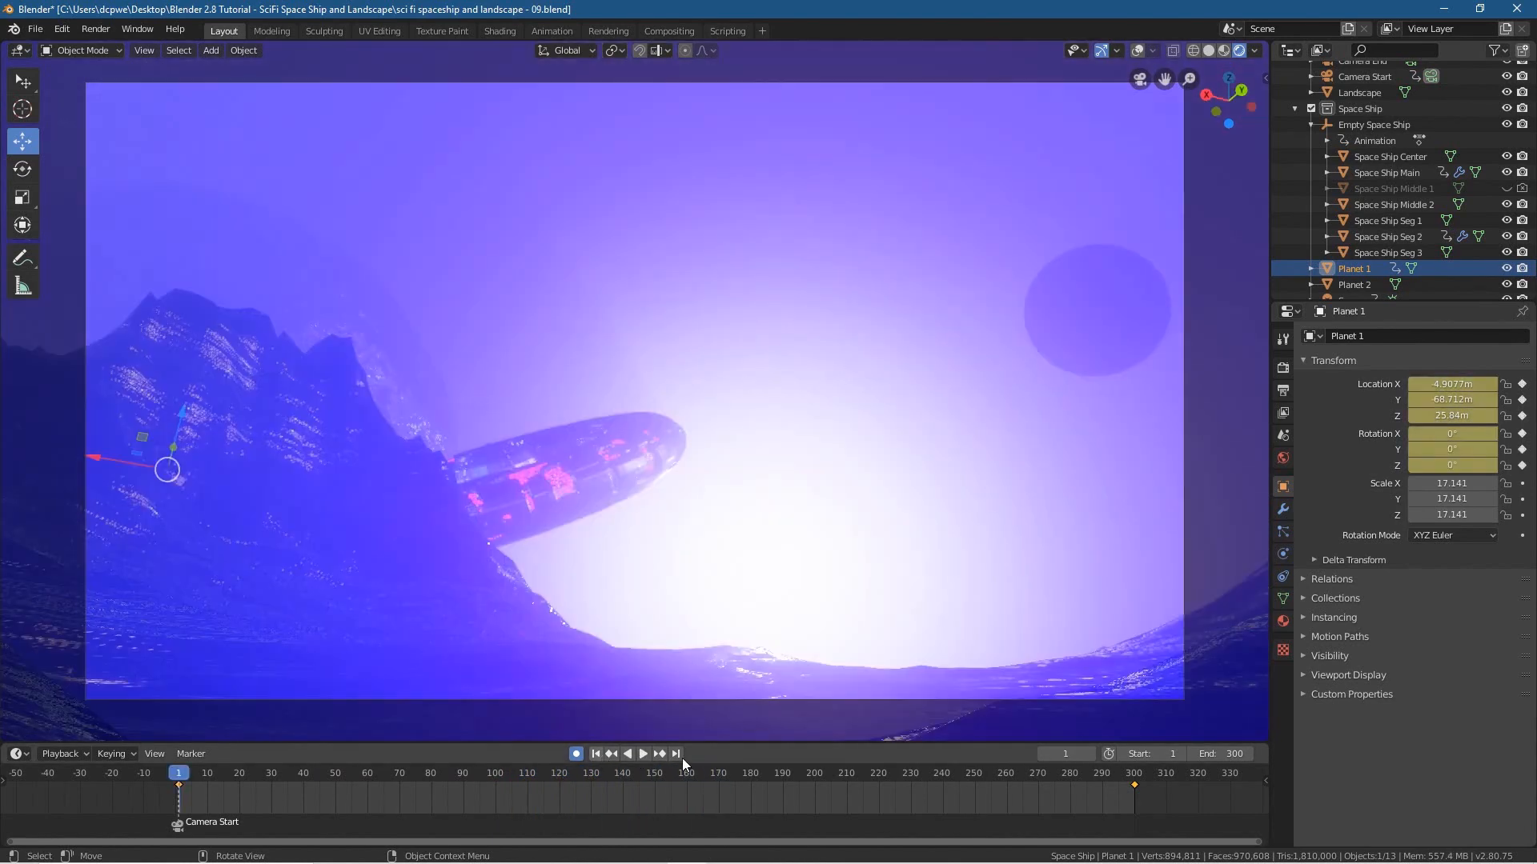
# - Move the playhead to frame 80 to inspect the ship and planet where the ship's entrance ends
pyautogui.click(429, 769)
pyautogui.press('space')
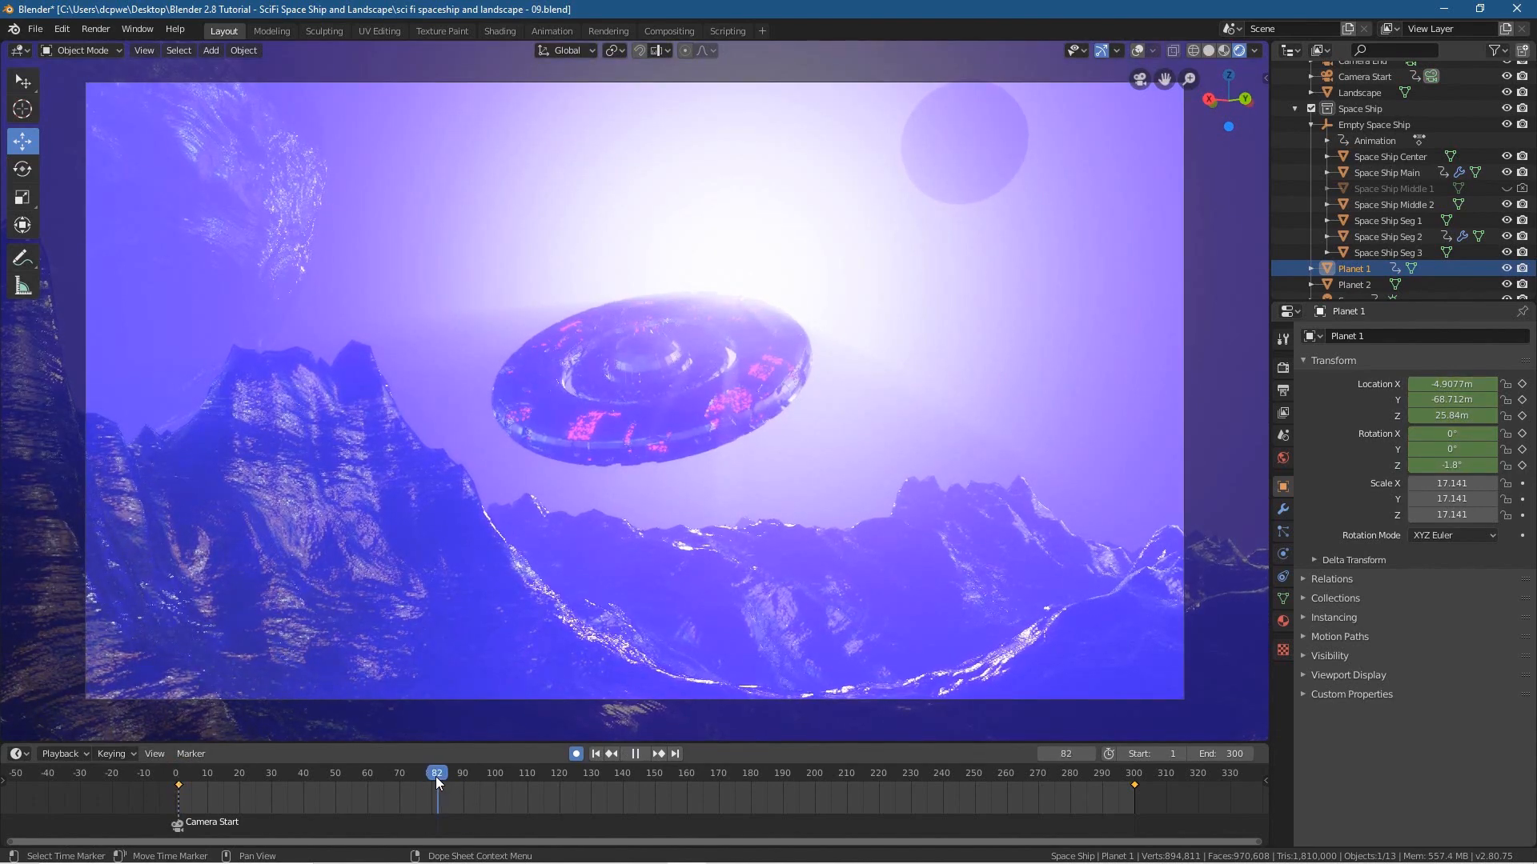
pyautogui.click(432, 775)
pyautogui.press('space')
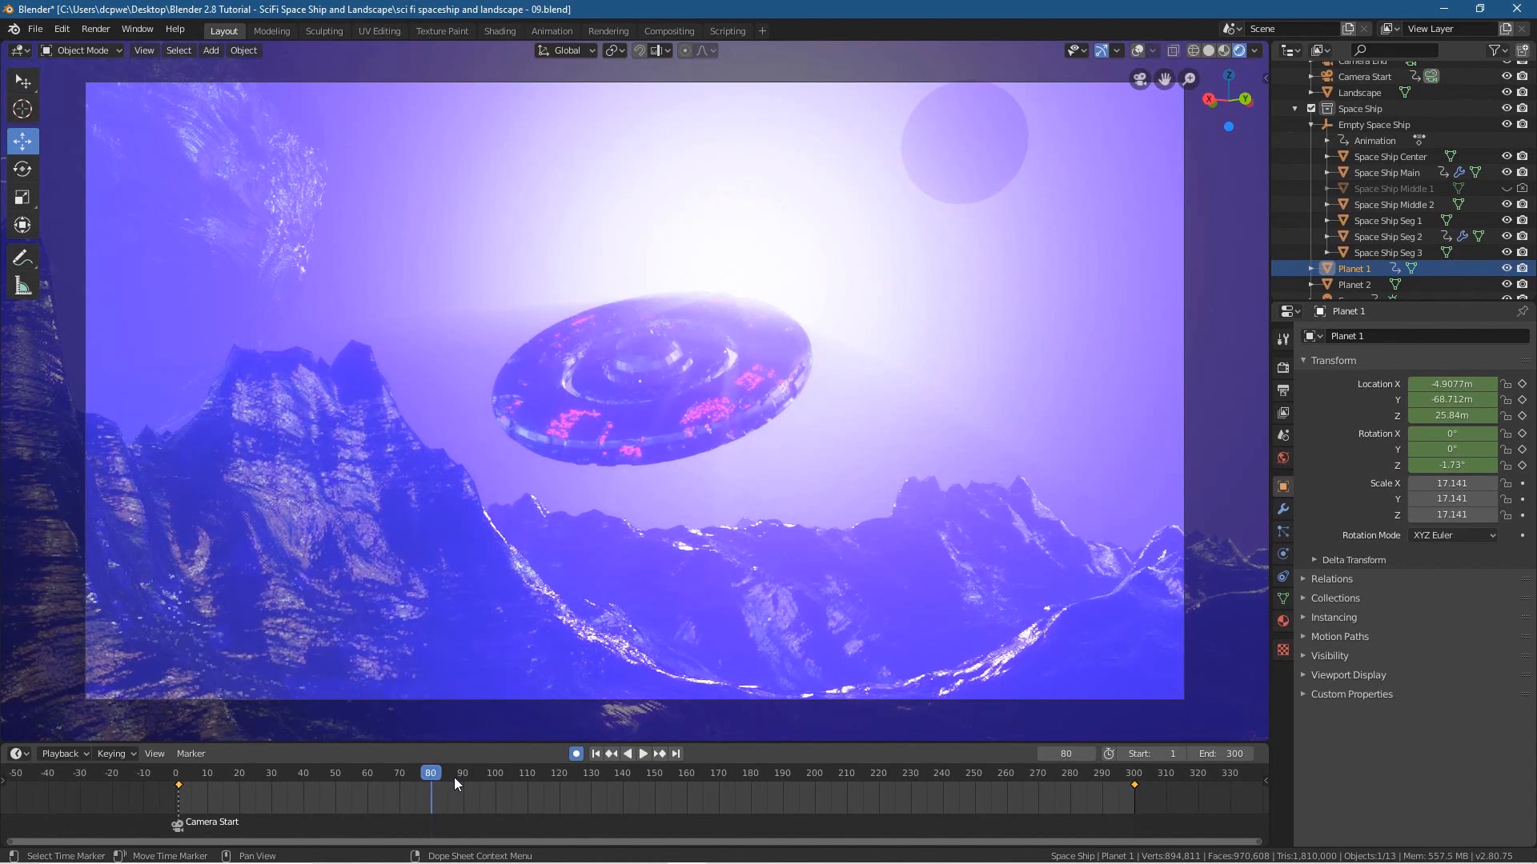
# - Play the animation from frame 1 to check the ship's entrance, stop it, and return to frame 1
pyautogui.click(596, 754)
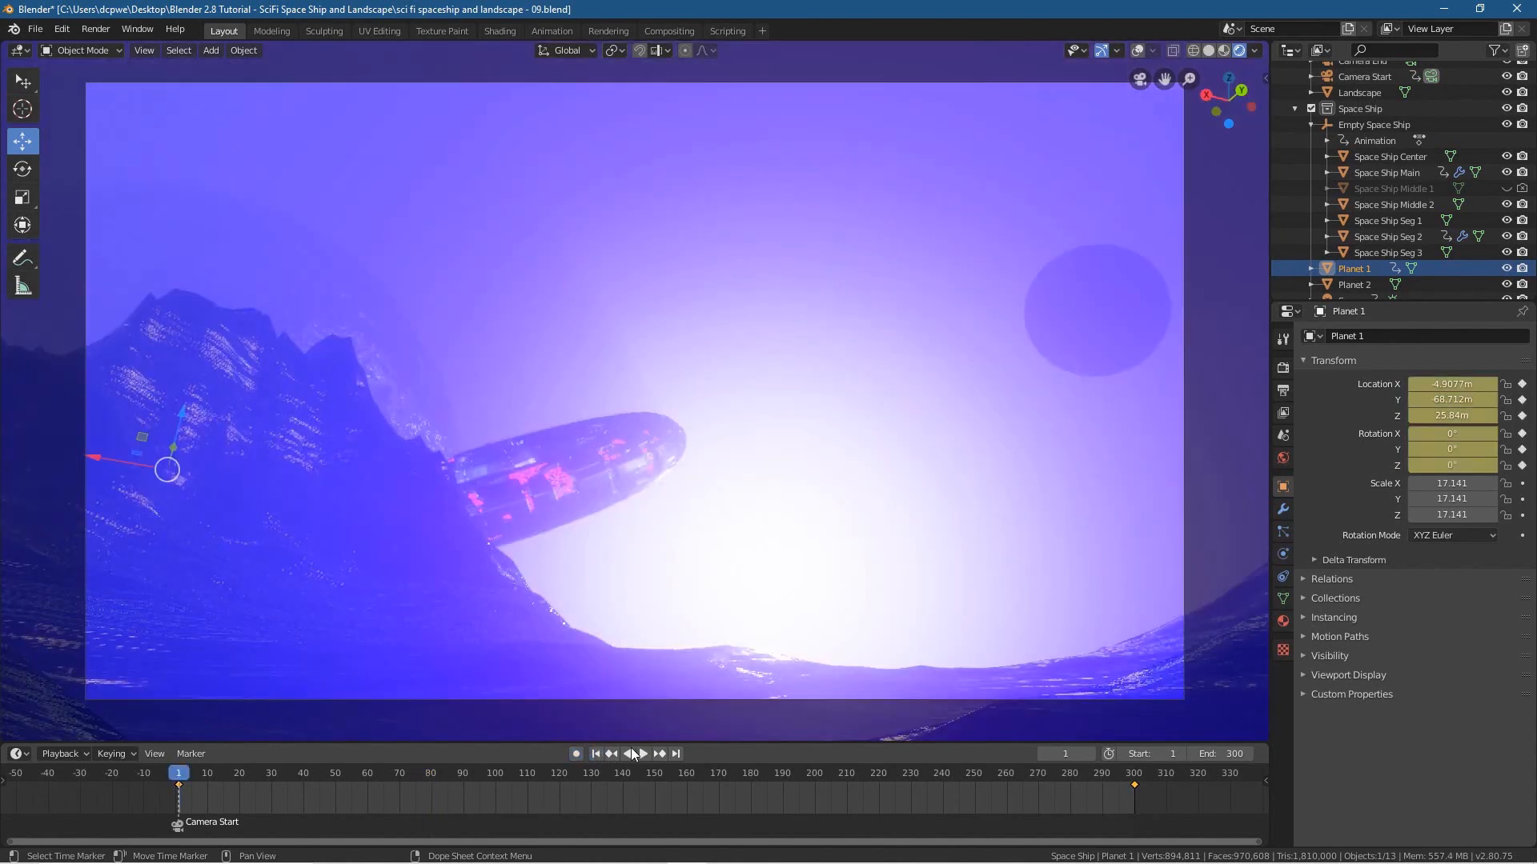
pyautogui.click(642, 754)
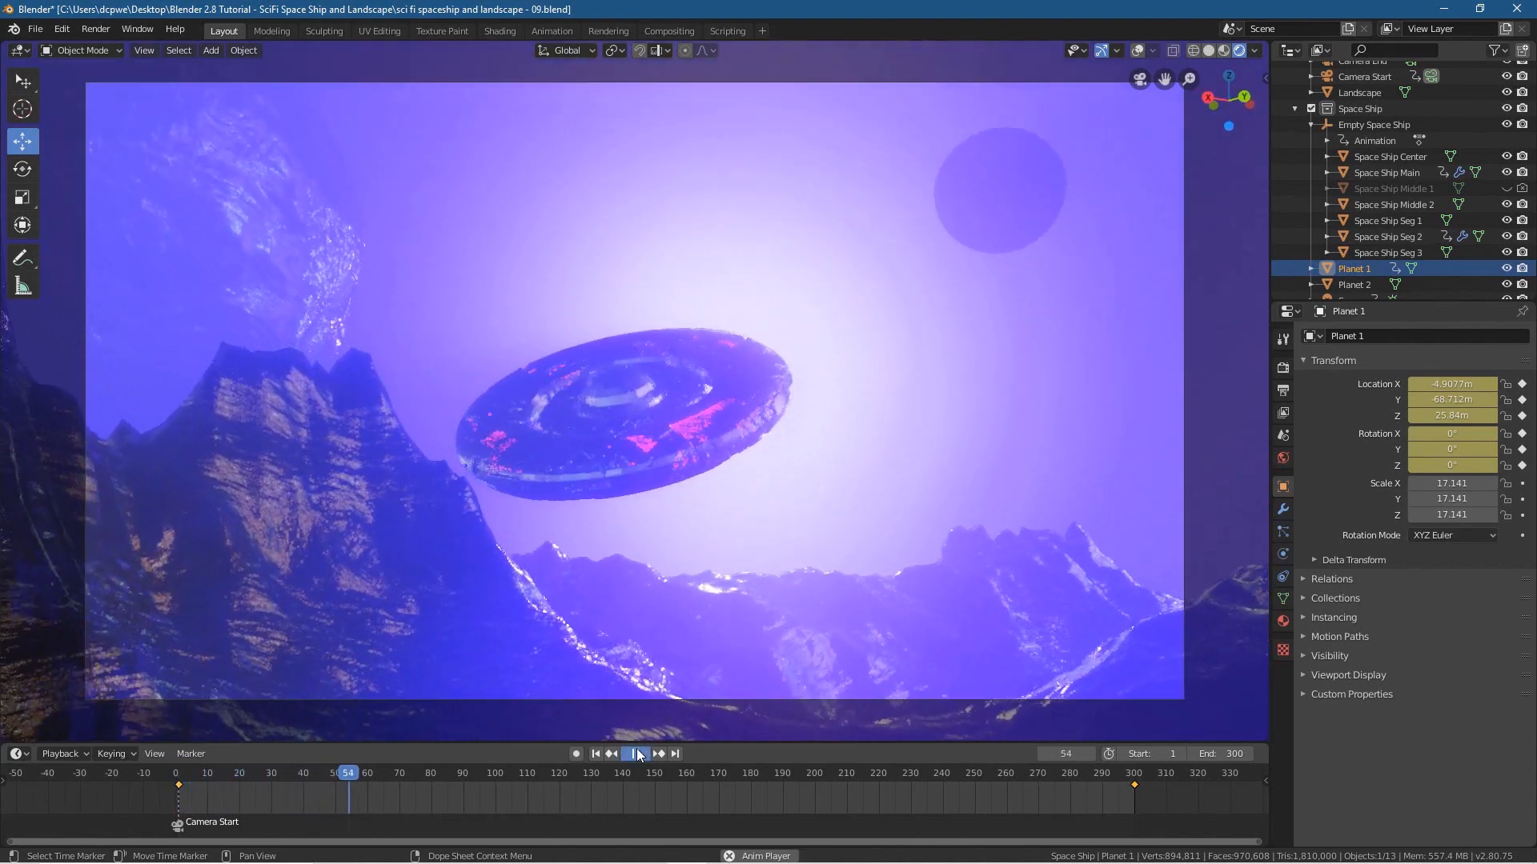
pyautogui.click(638, 754)
pyautogui.click(596, 754)
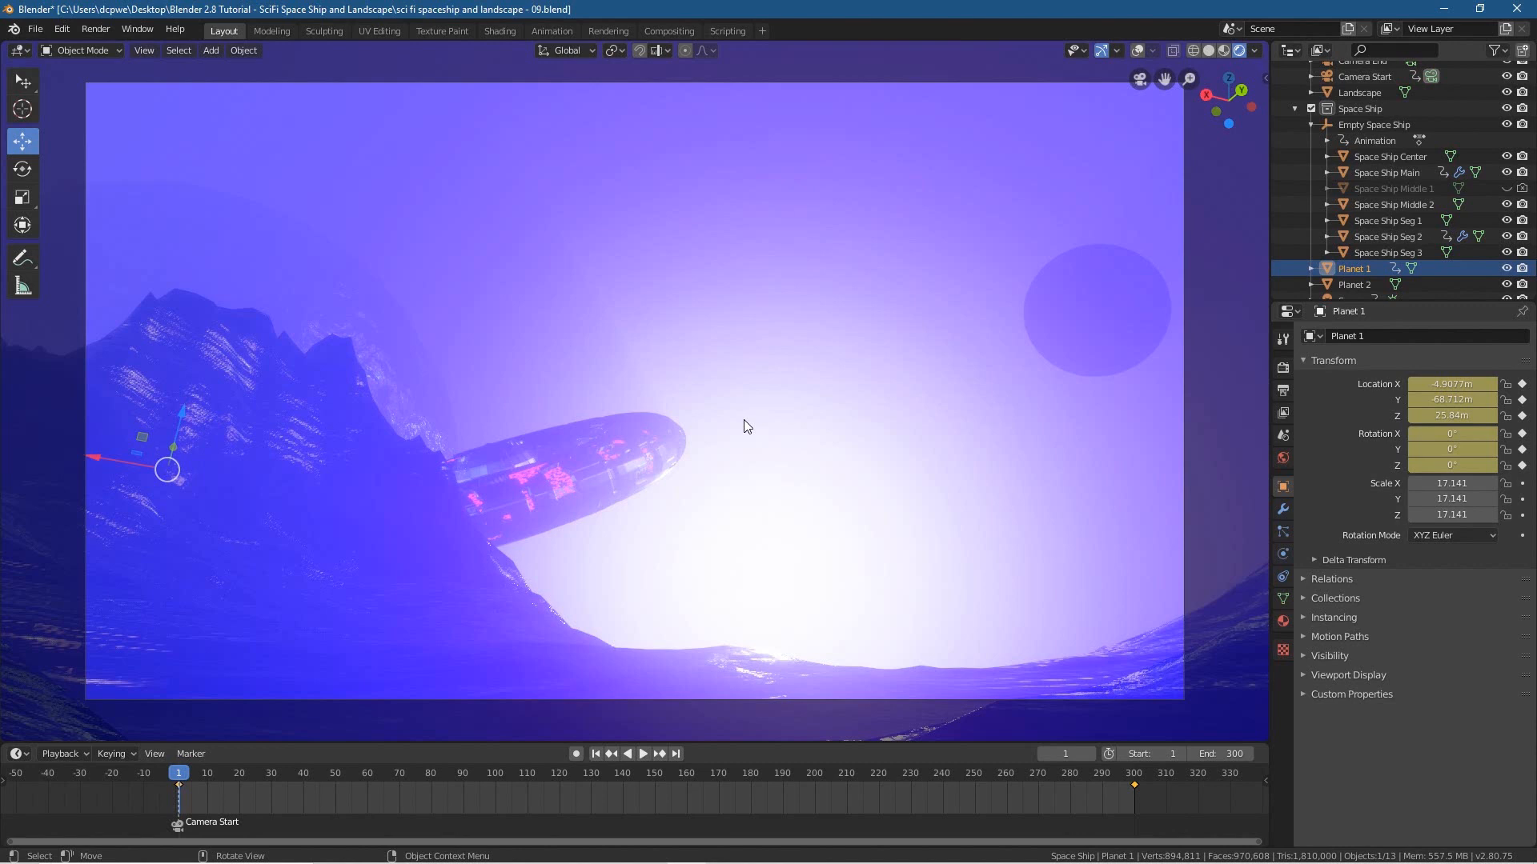
# - With auto keying on at frame 1, move Empty Space Ship behind the mountain by about 4.19 m X, -2.99 m Y and -1.08 m Z
pyautogui.click(577, 753)
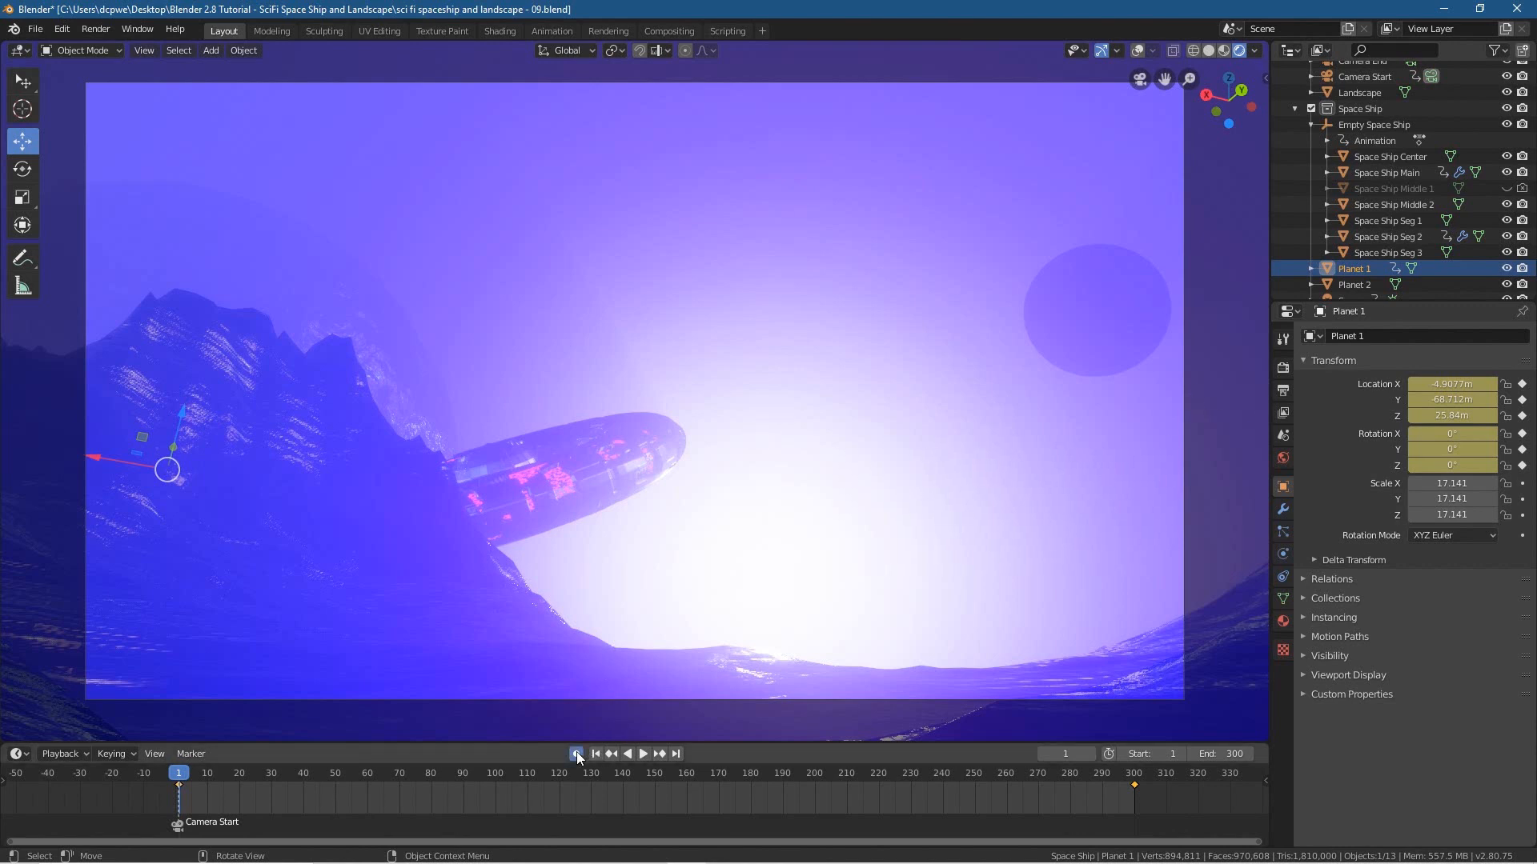
pyautogui.click(1372, 122)
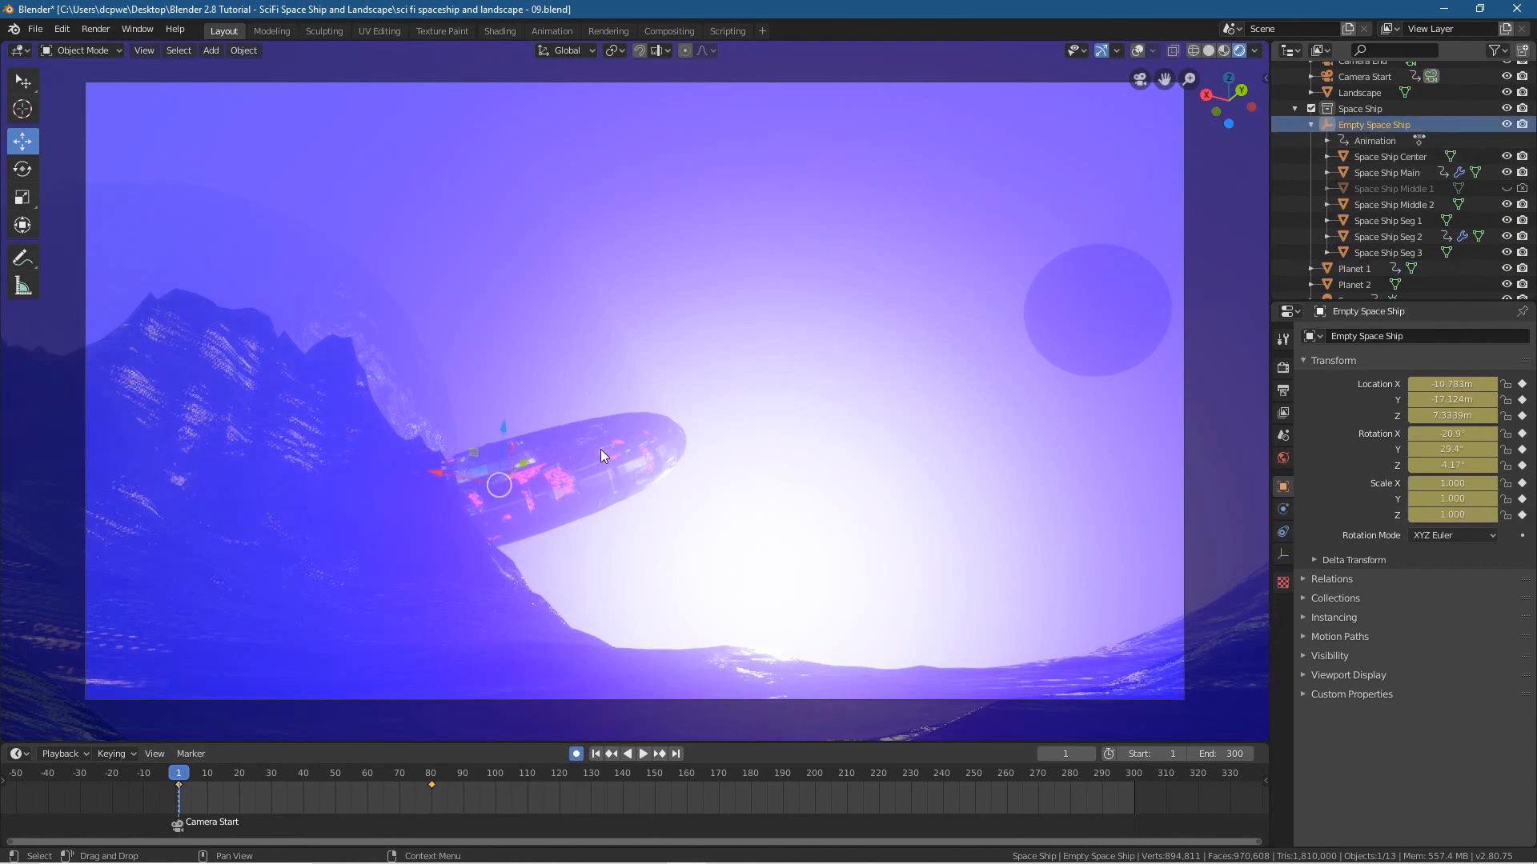
pyautogui.press('g')
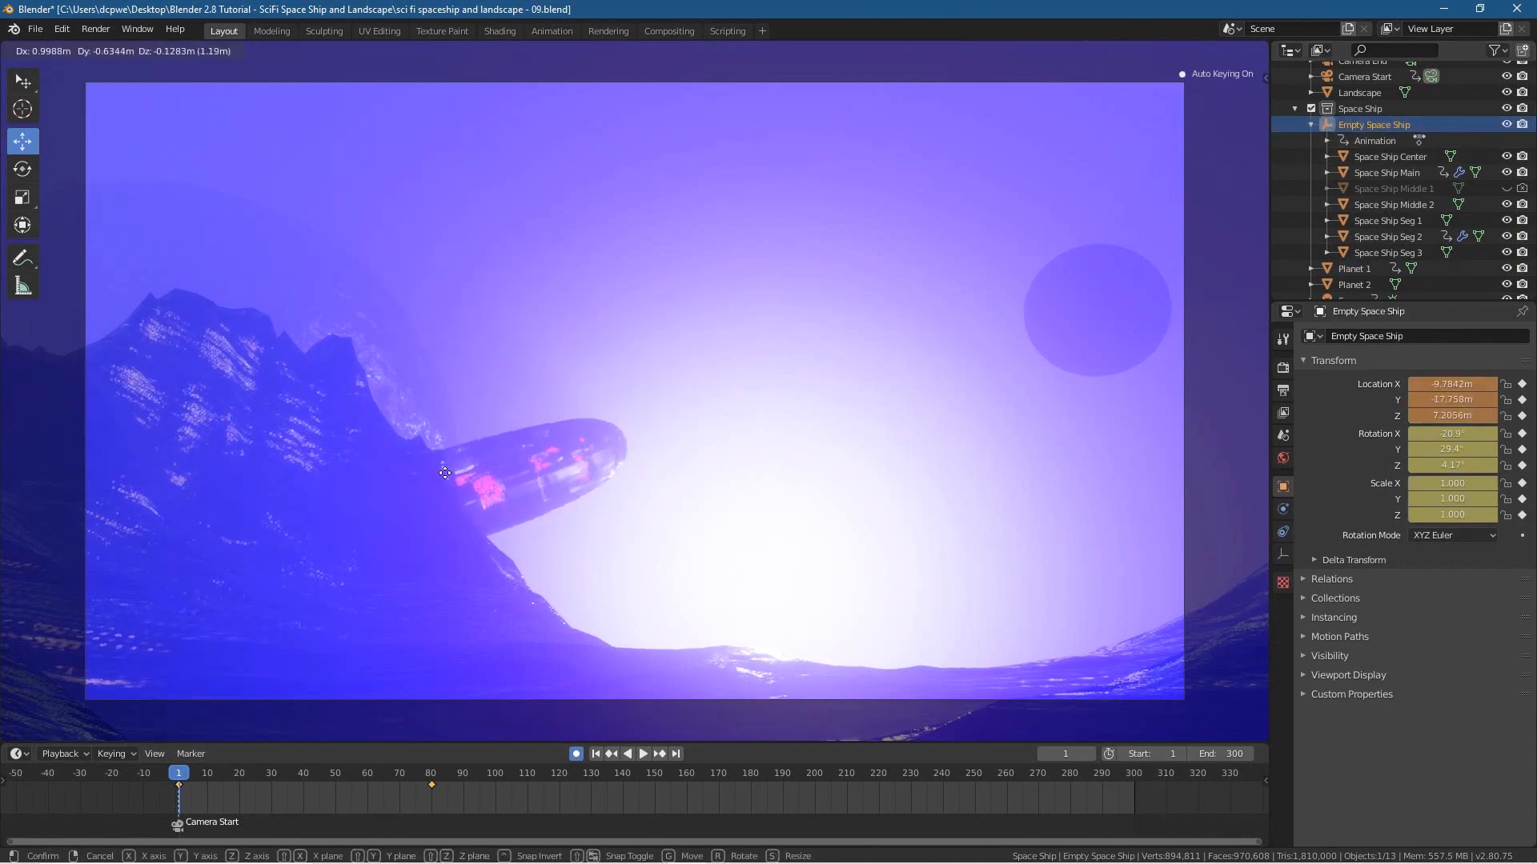
pyautogui.click(315, 516)
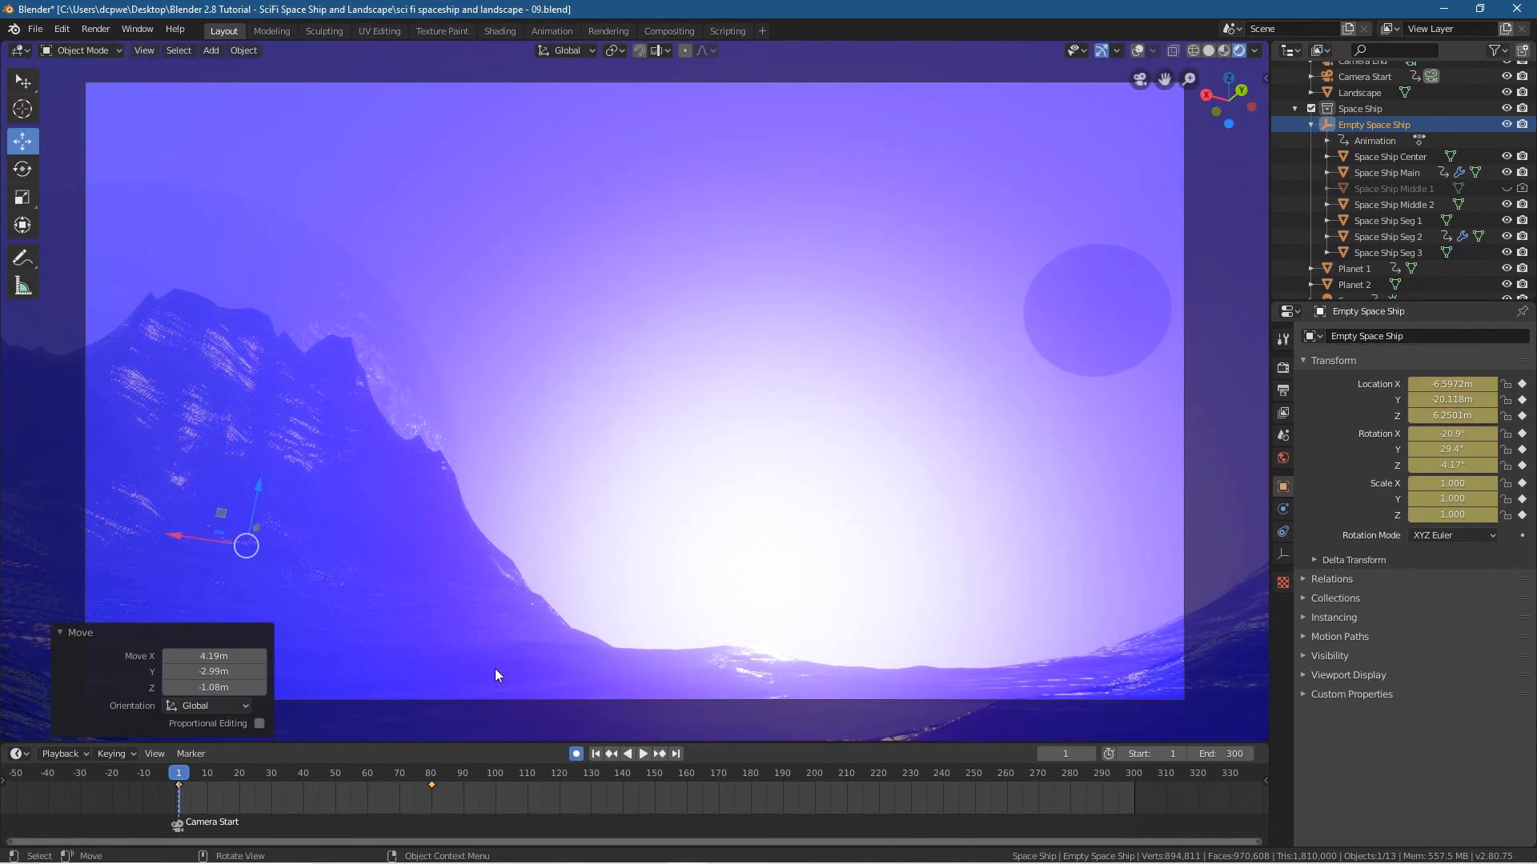
# - Play back the ship's revised entrance from frame 1, and inspect the scene at frames 80 and 160
pyautogui.click(642, 754)
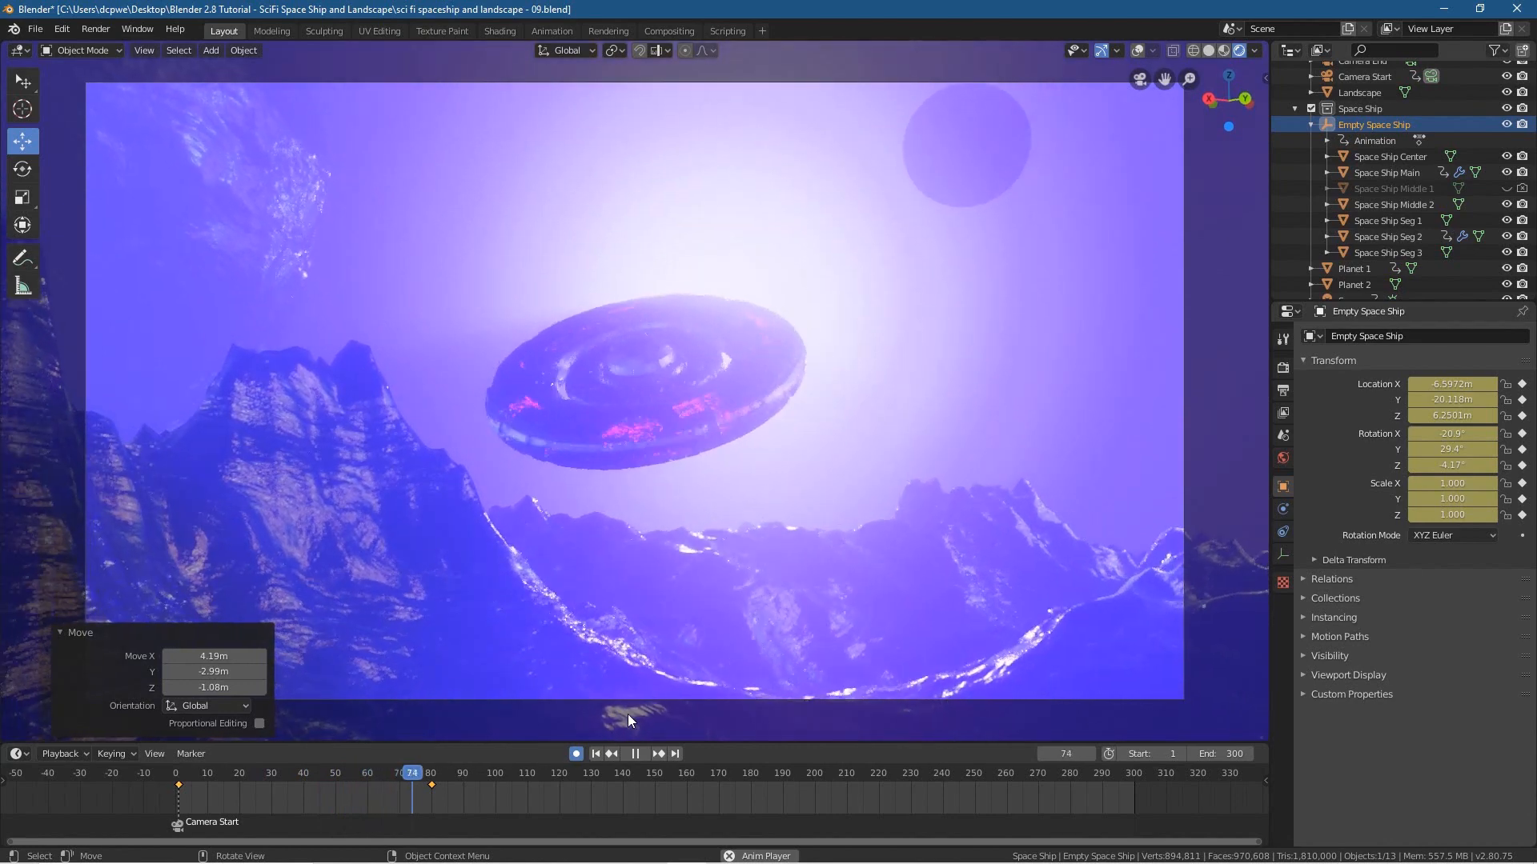
pyautogui.click(634, 754)
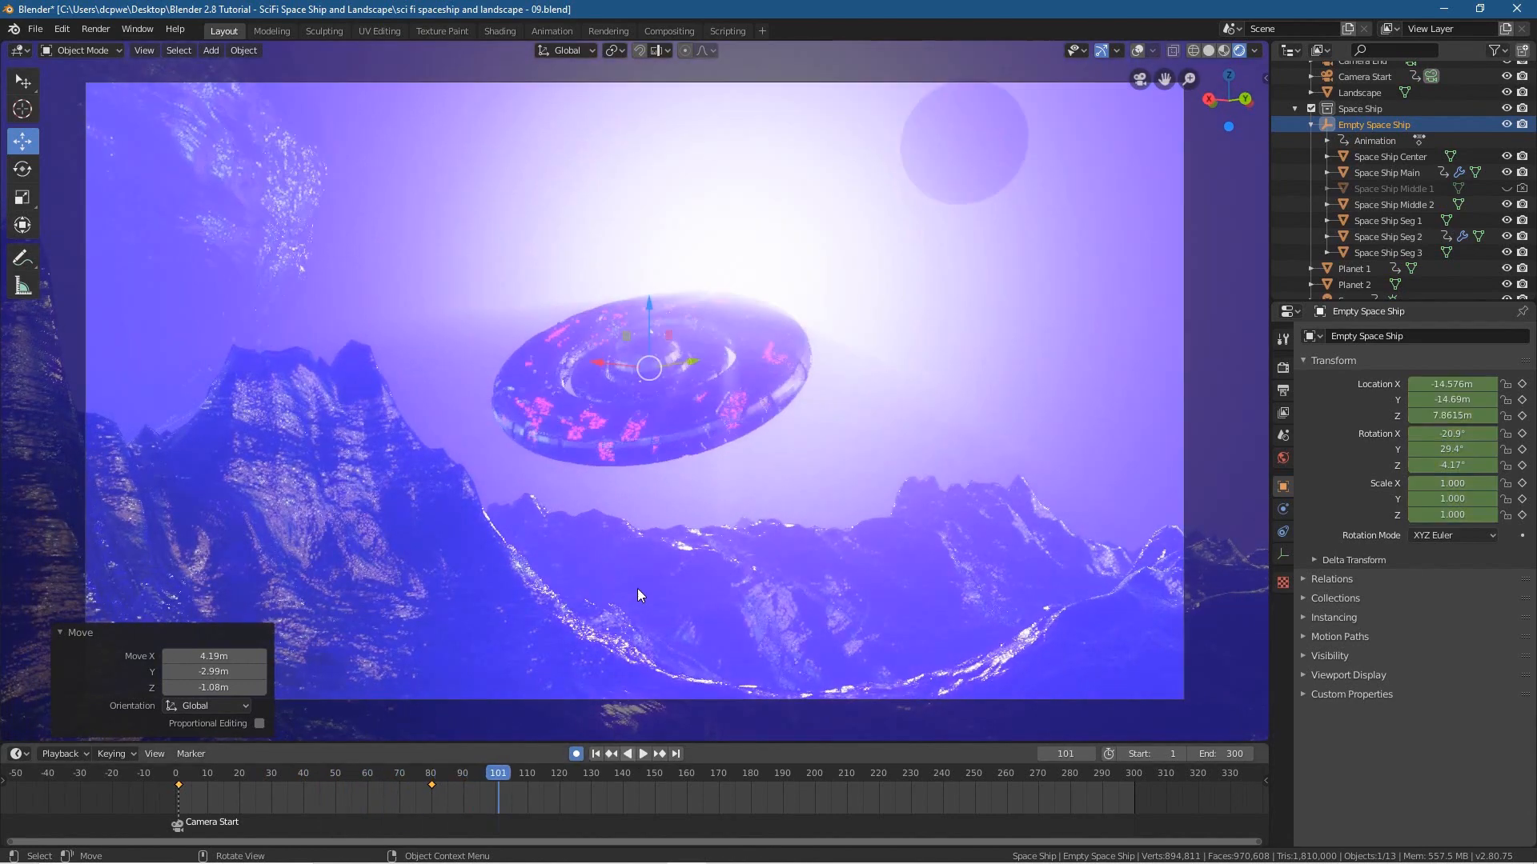
pyautogui.click(596, 754)
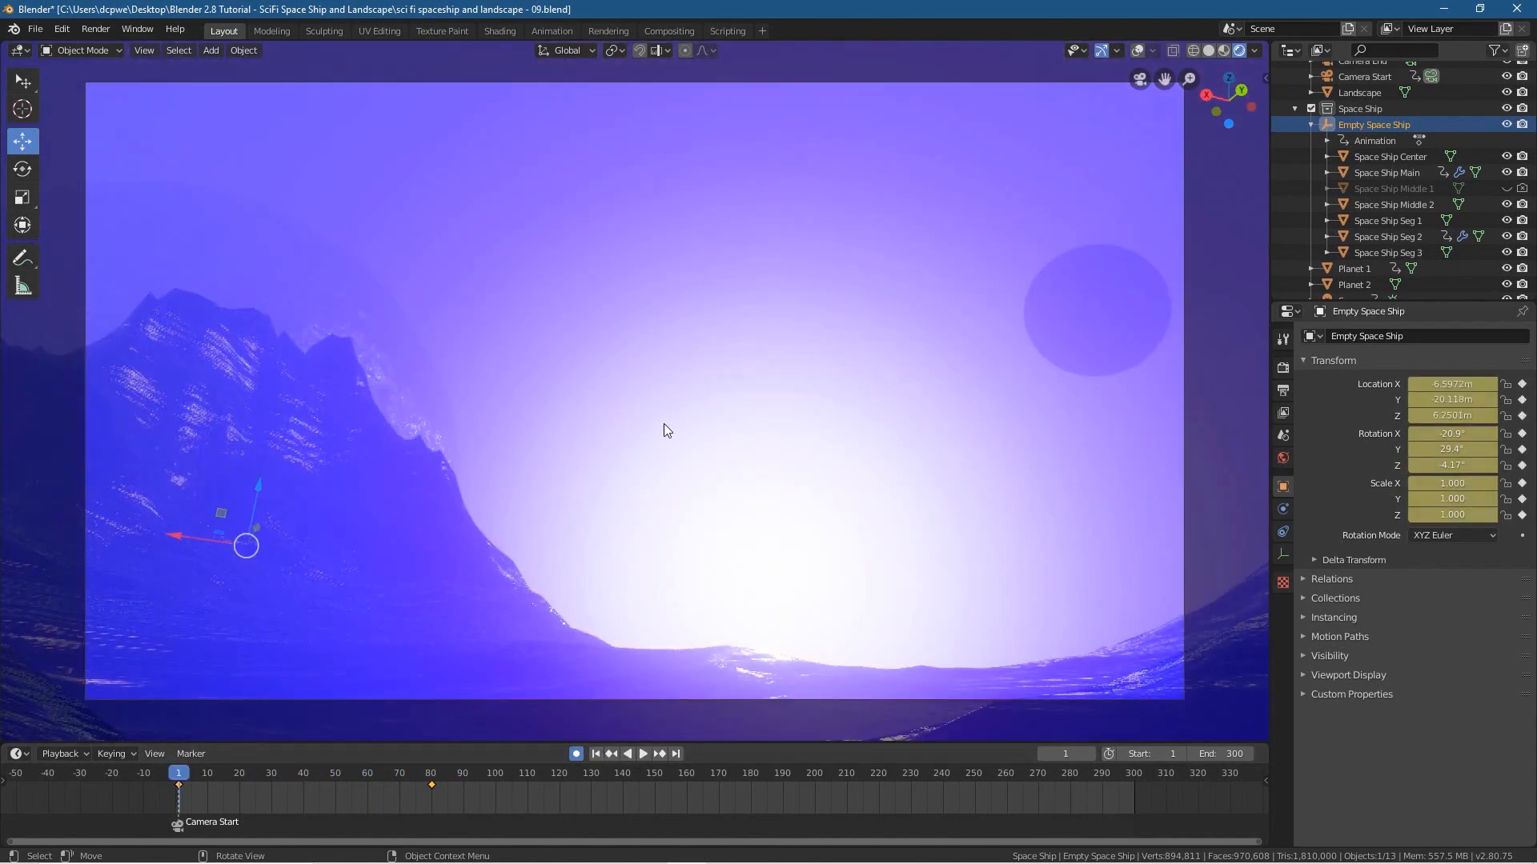
pyautogui.press('space')
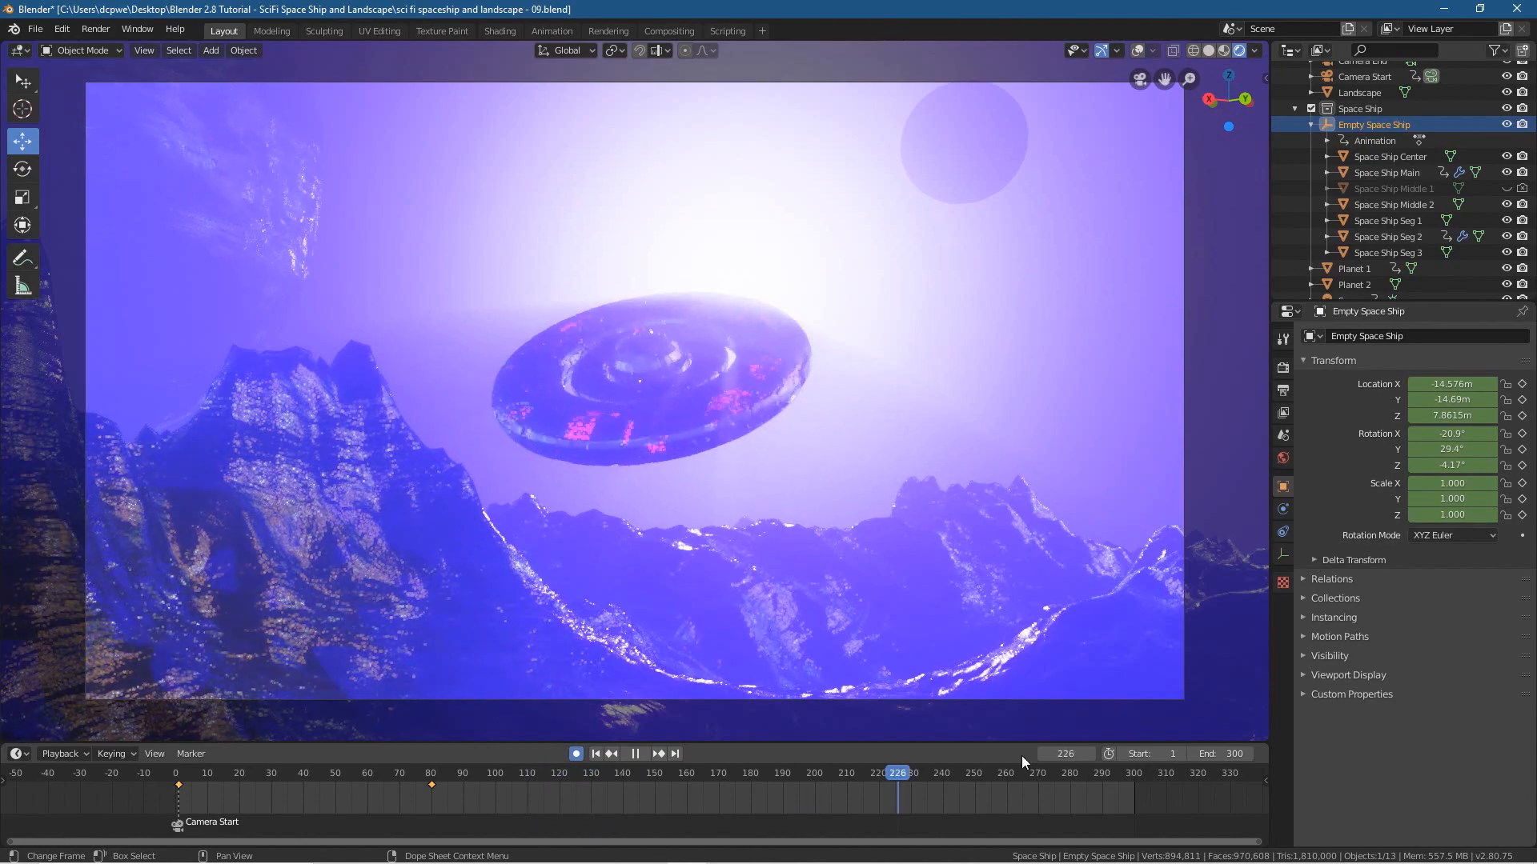
pyautogui.moveTo(618, 785); pyautogui.dragTo(432, 795)
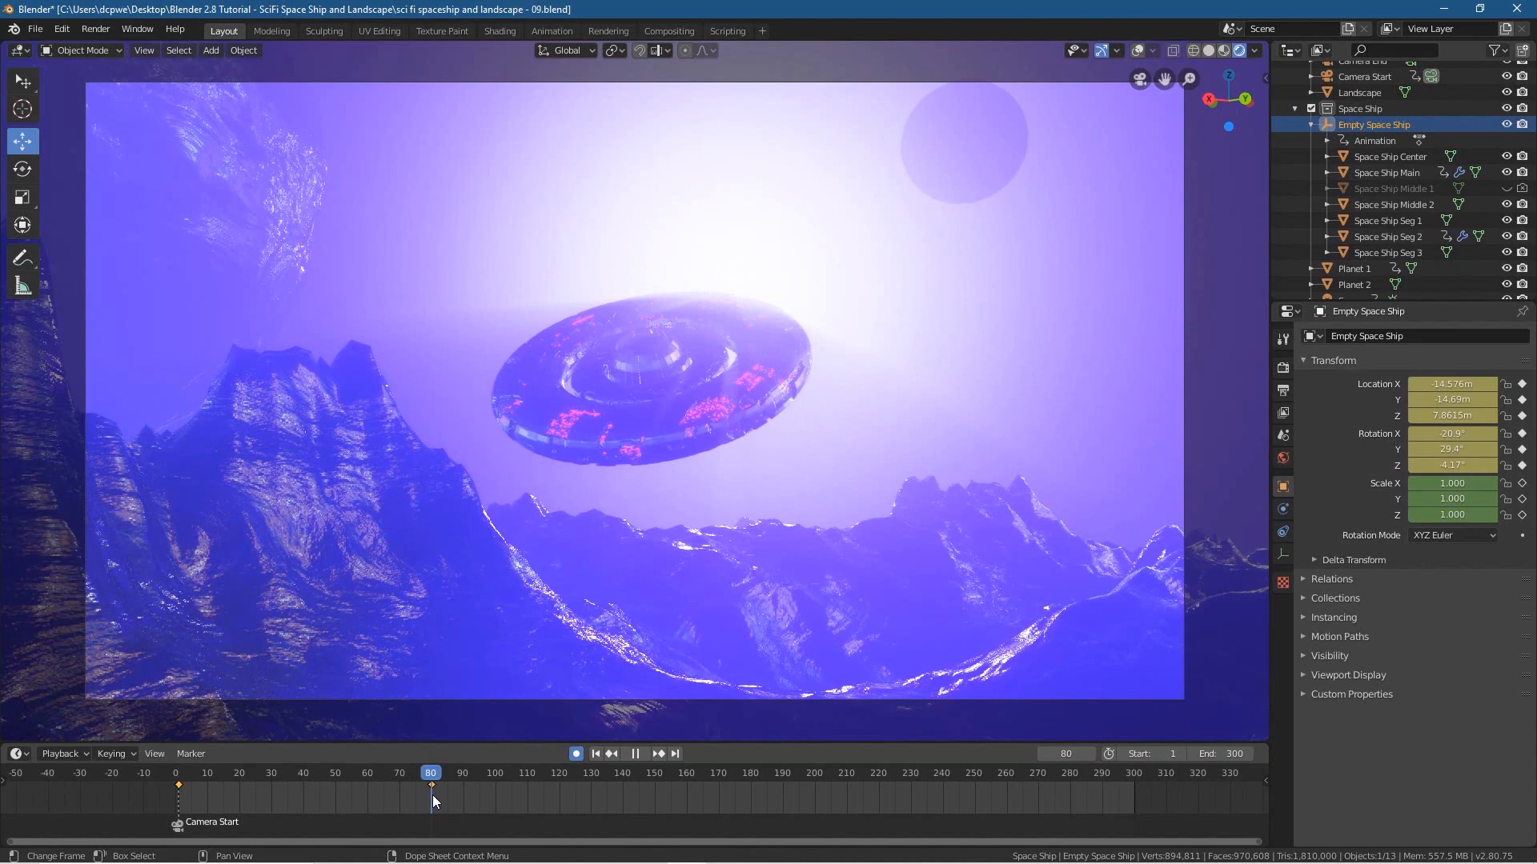
pyautogui.moveTo(432, 795); pyautogui.dragTo(688, 796)
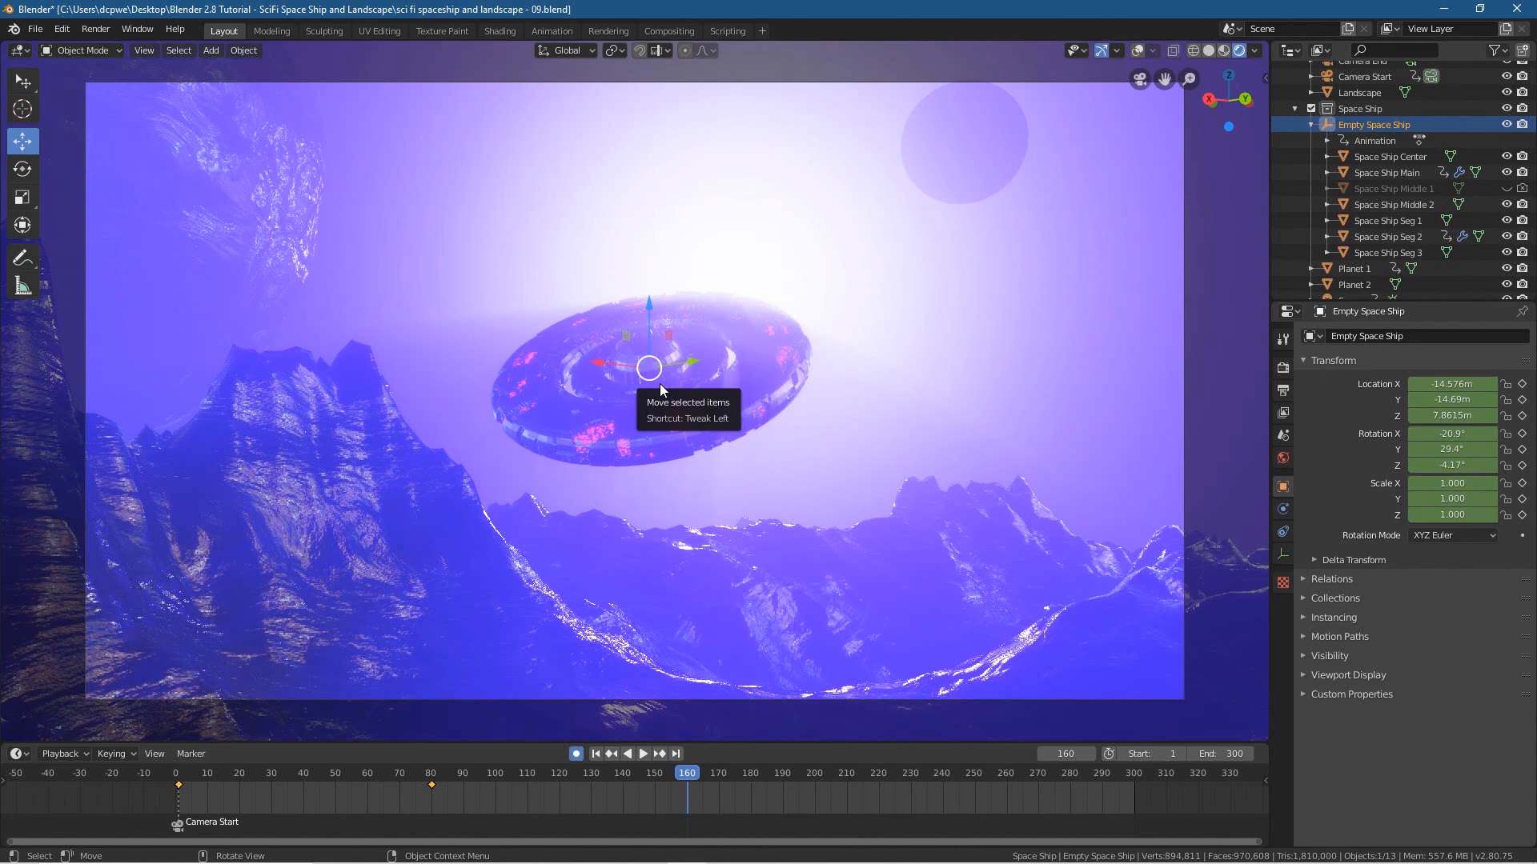
# - Collapse the Empty Space Ship hierarchy, go to frame 80, and duplicate the Camera Start camera in place
pyautogui.click(1310, 124)
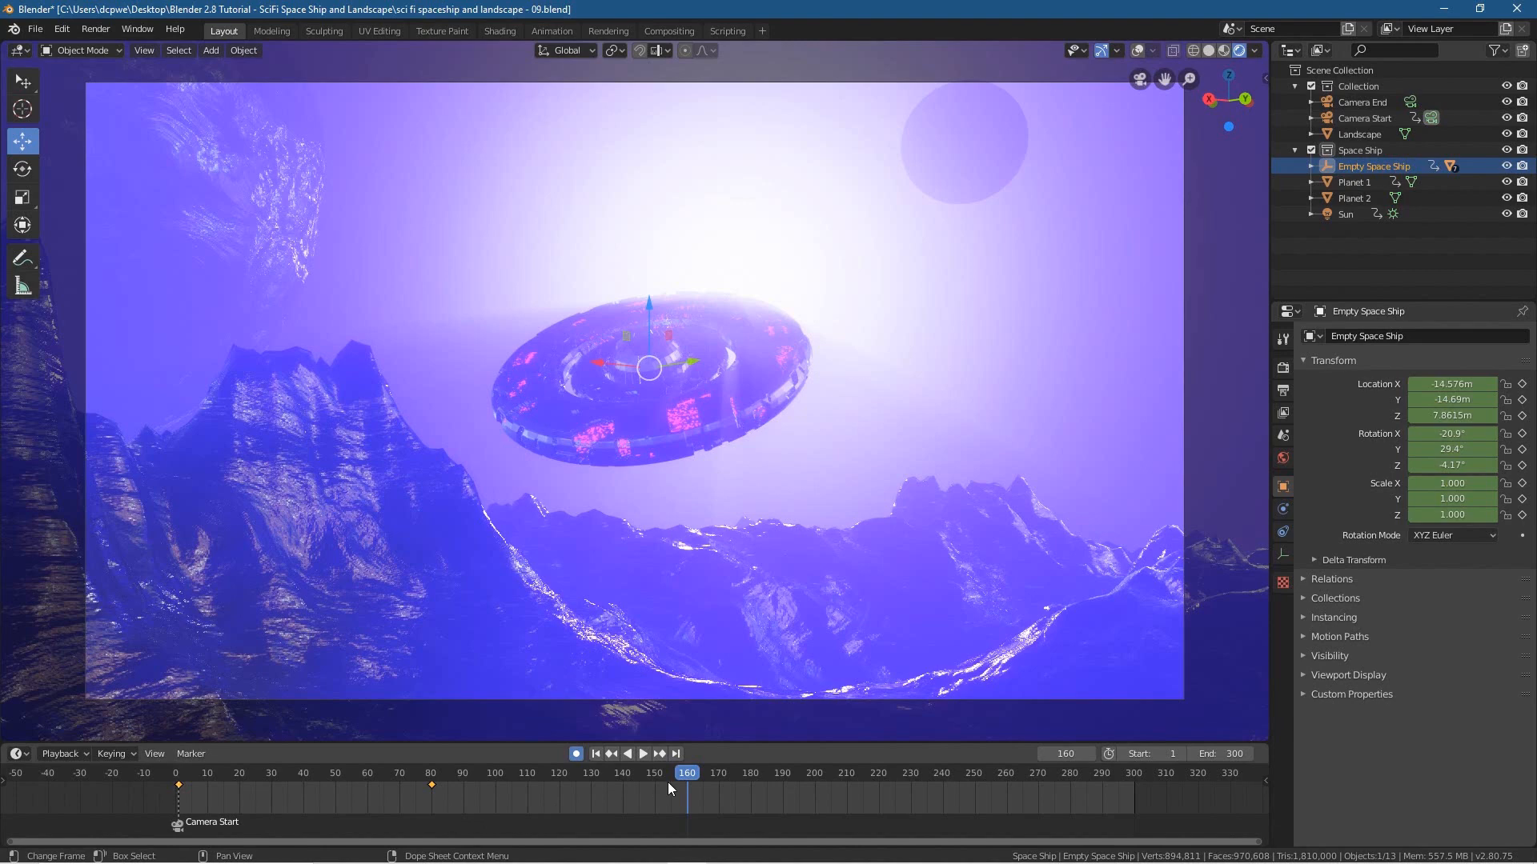
pyautogui.moveTo(686, 775); pyautogui.dragTo(432, 786)
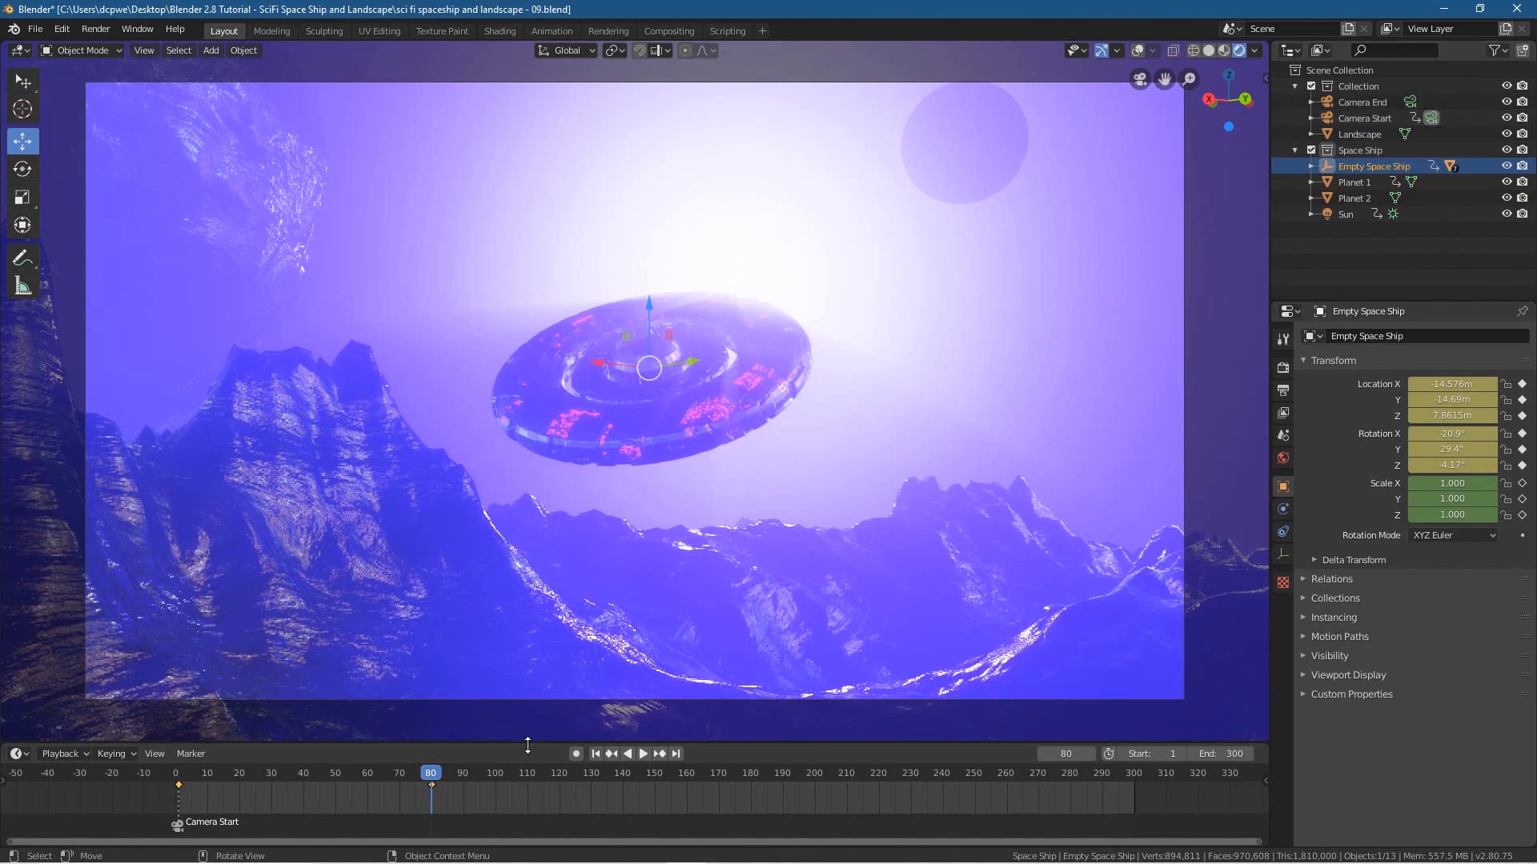
pyautogui.click(1359, 117)
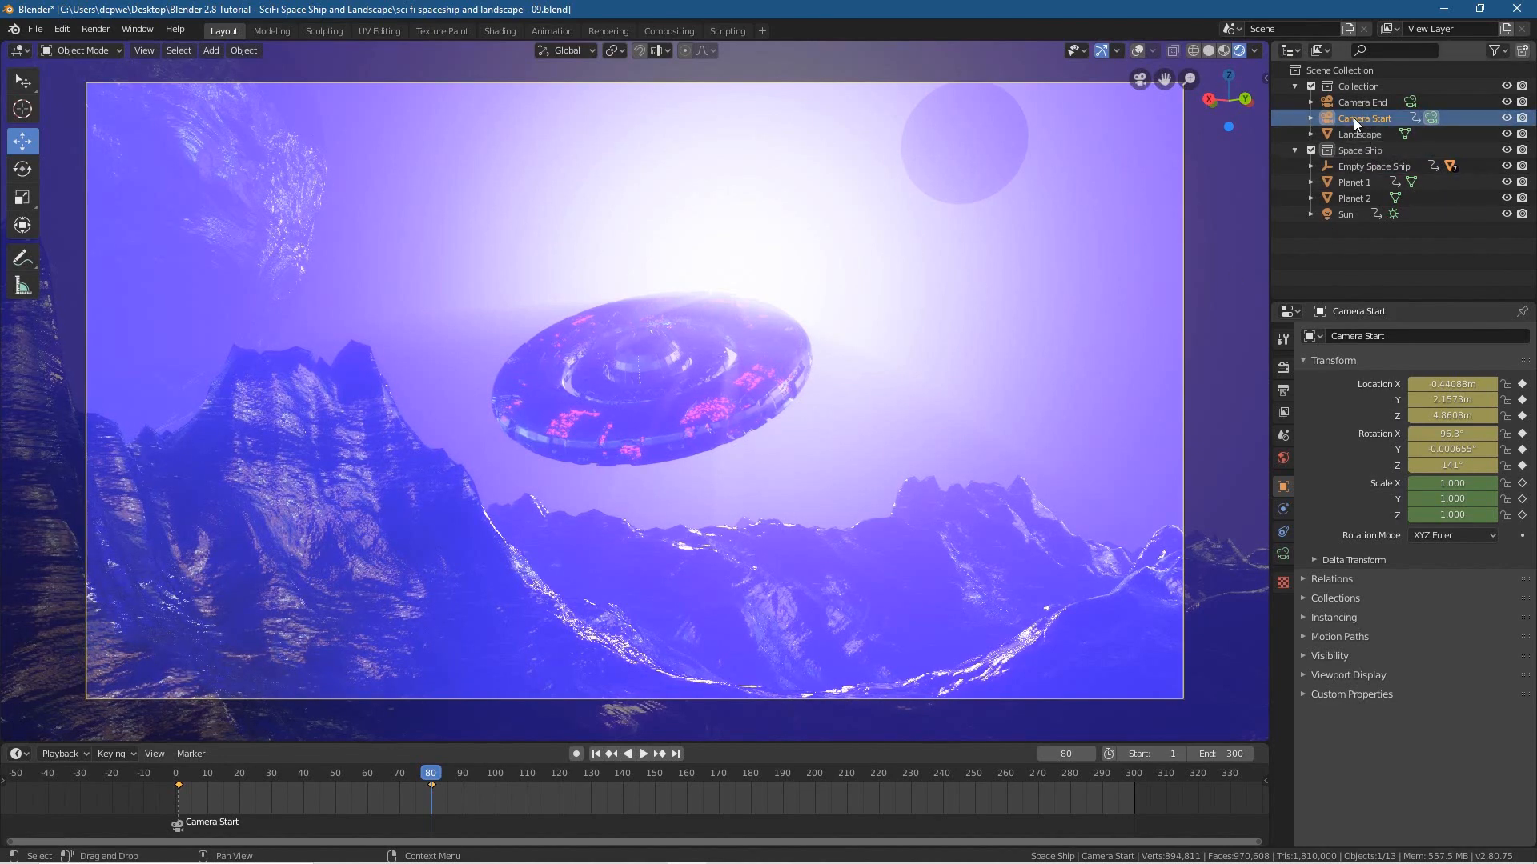
pyautogui.hotkey('shift', 'd')
pyautogui.rightClick(788, 398)
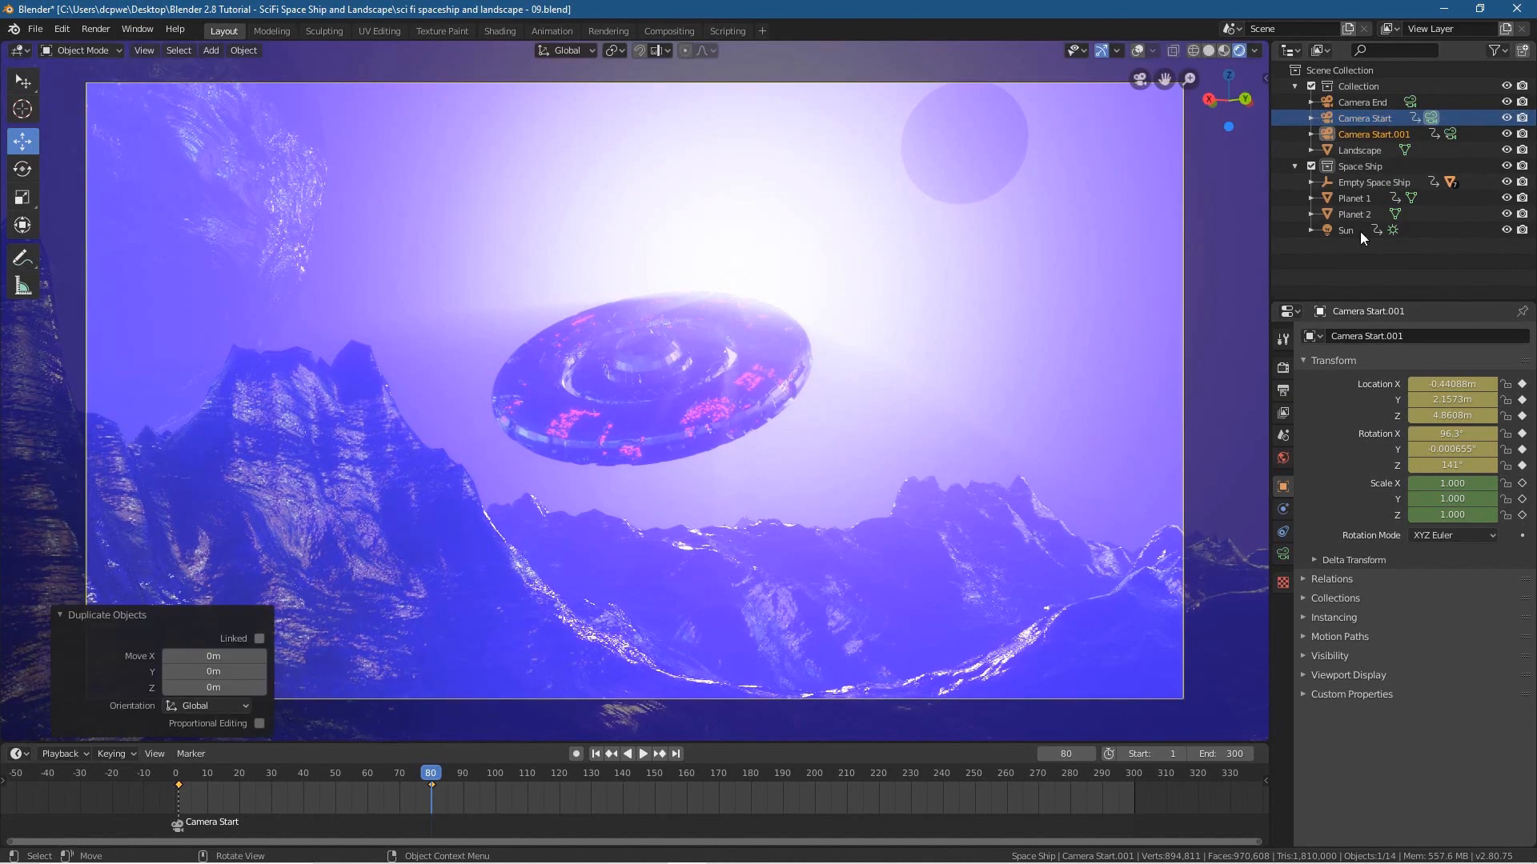
# - Rename the duplicated camera to Camera Start 1
pyautogui.doubleClick(1390, 133)
pyautogui.click(1469, 136)
pyautogui.press('BackSpace')
pyautogui.press('BackSpace')
pyautogui.press('BackSpace')
pyautogui.press('BackSpace')
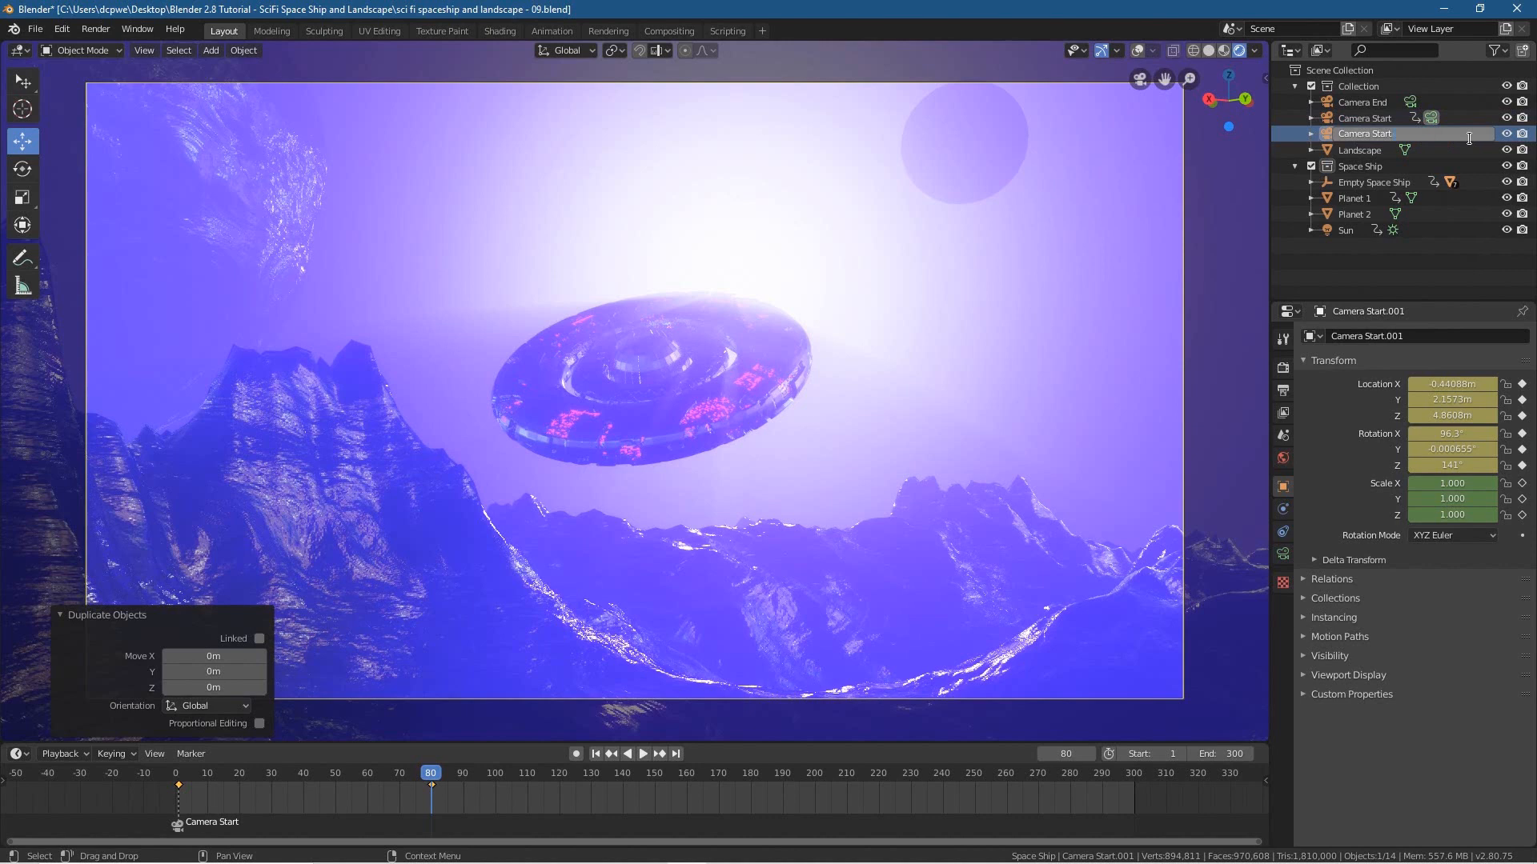
pyautogui.press('Return')
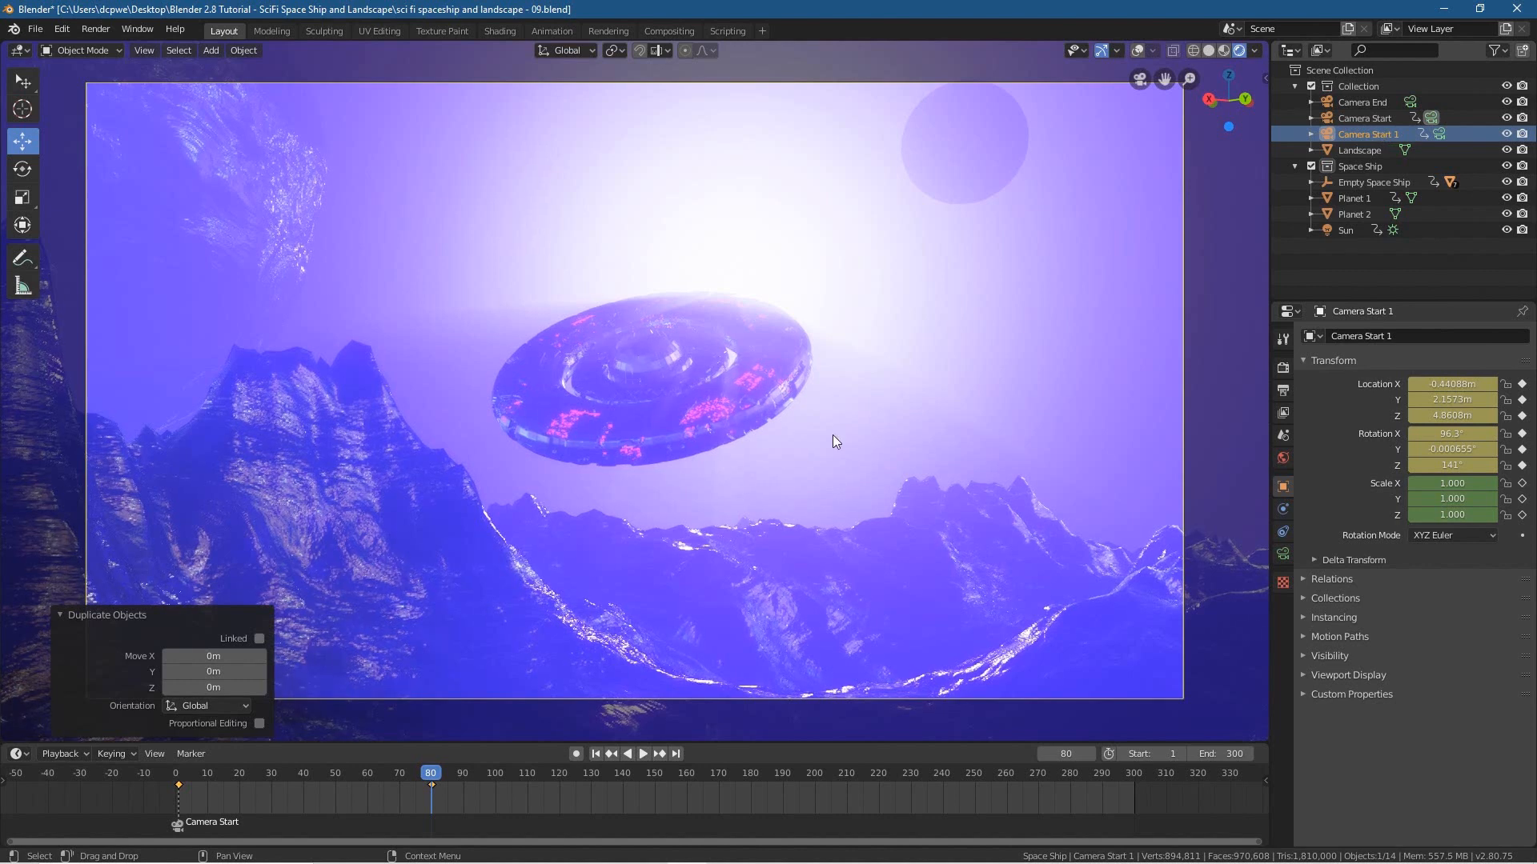
# - Add a timeline marker at frame 80 and bind the Camera Start 1 camera to it
pyautogui.press('i')
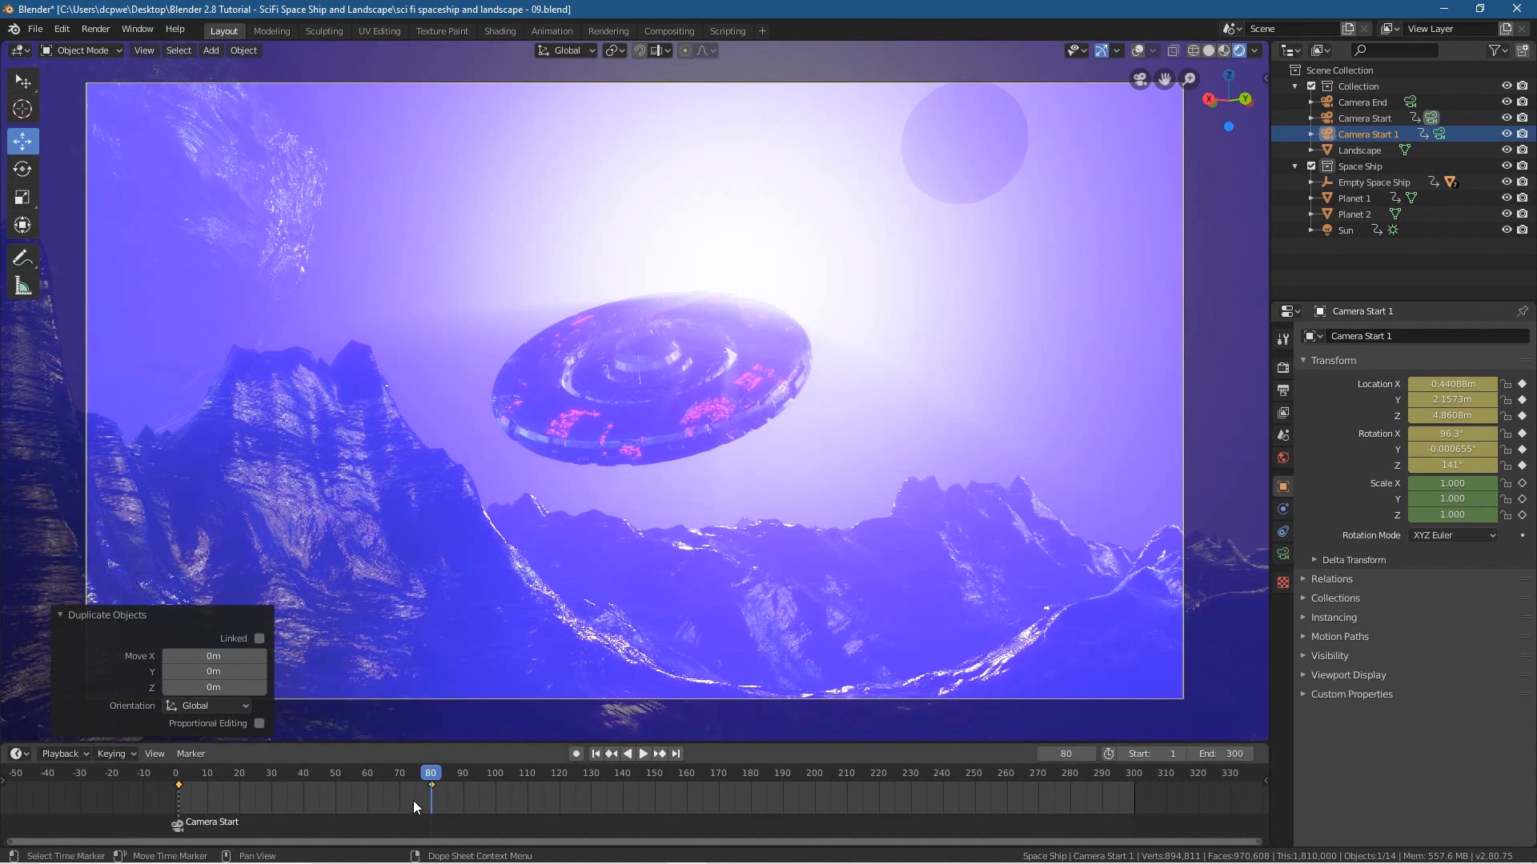
pyautogui.click(190, 754)
pyautogui.click(214, 737)
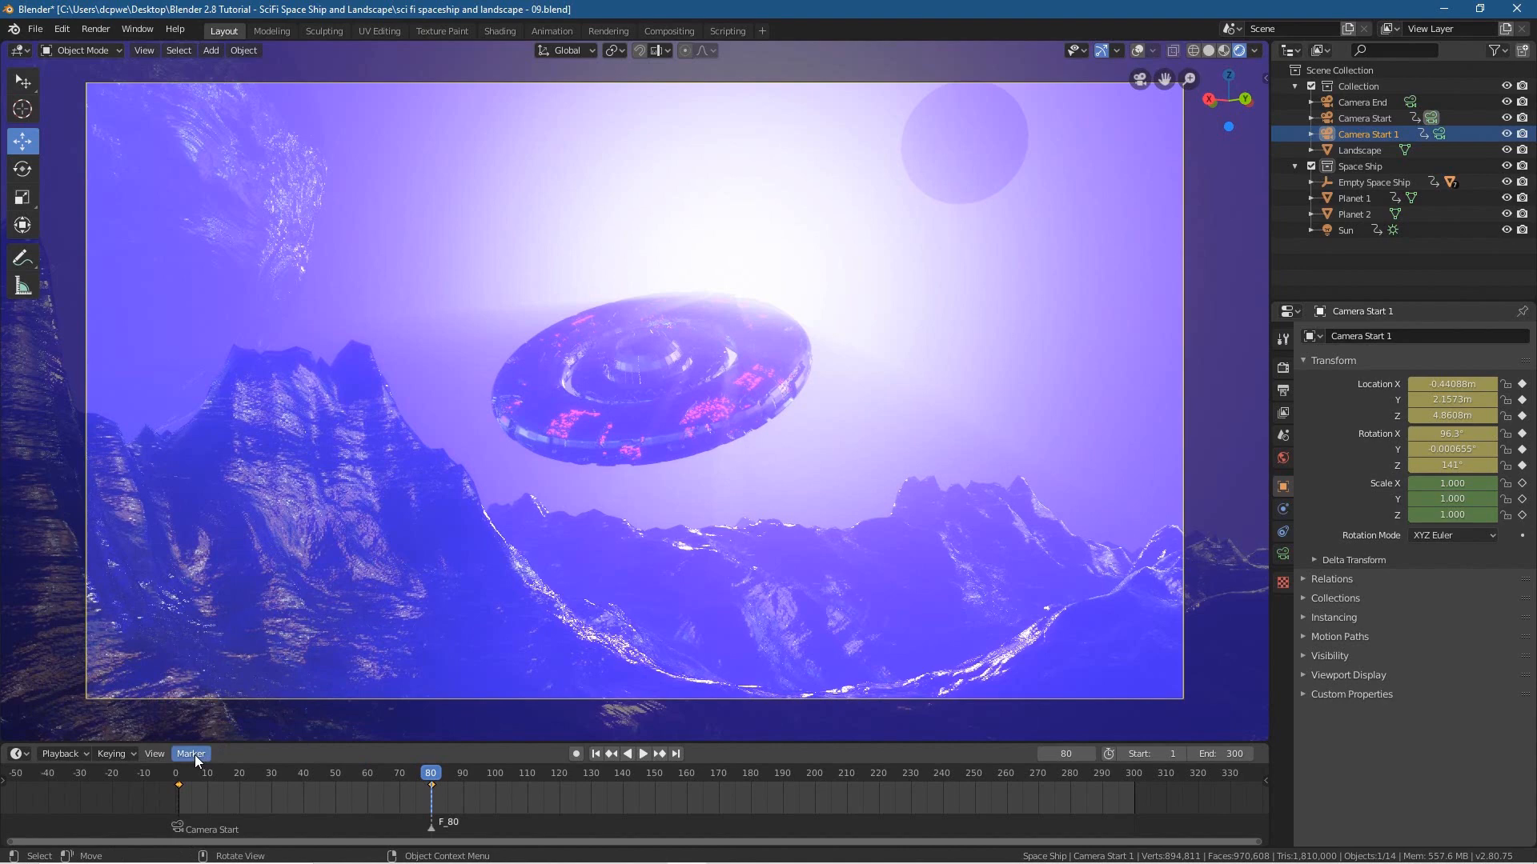
pyautogui.click(195, 756)
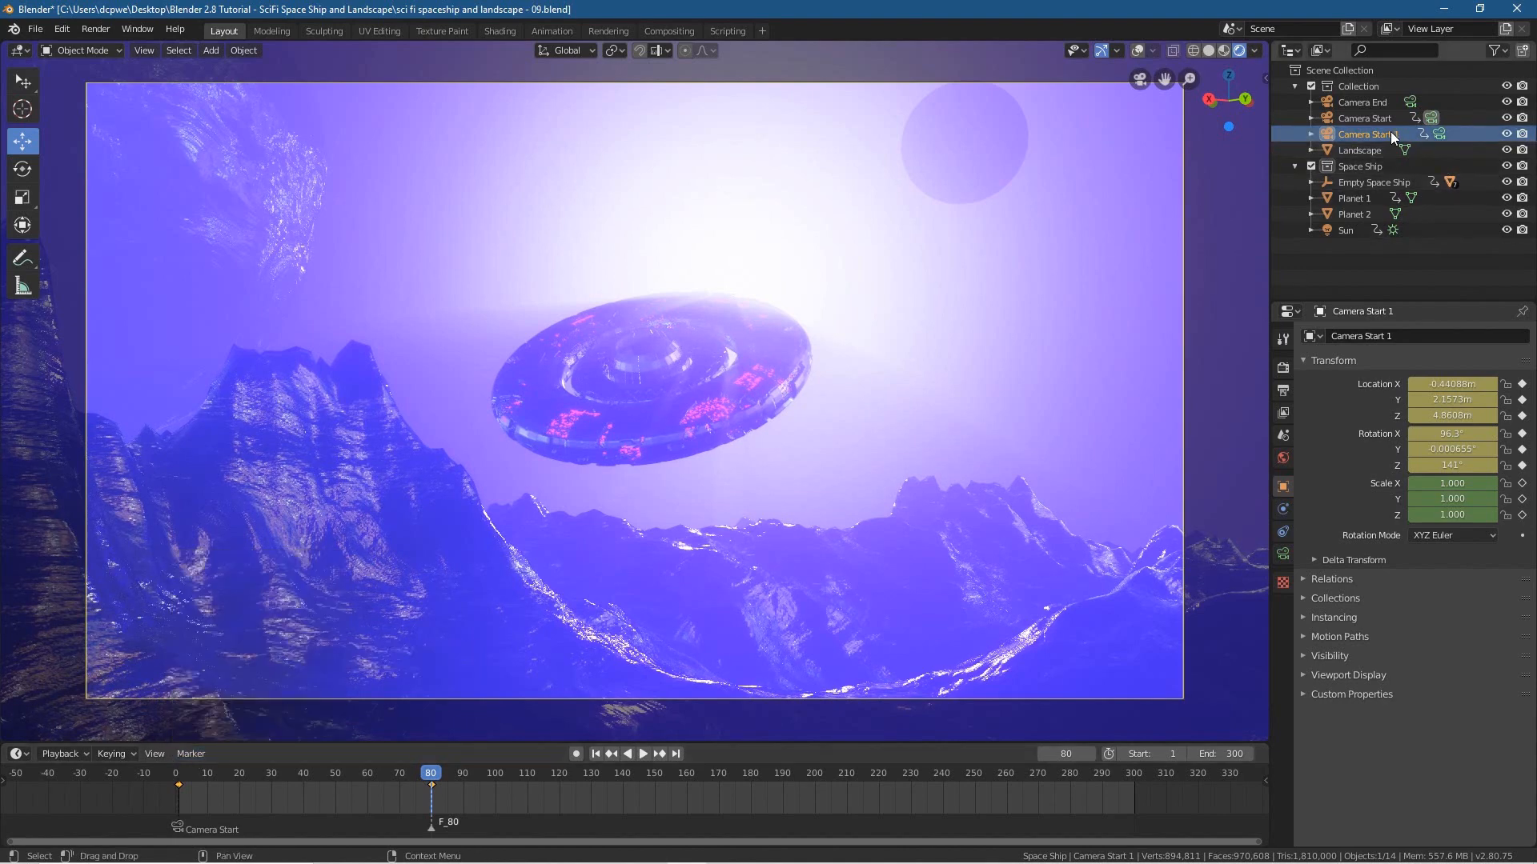
pyautogui.click(193, 754)
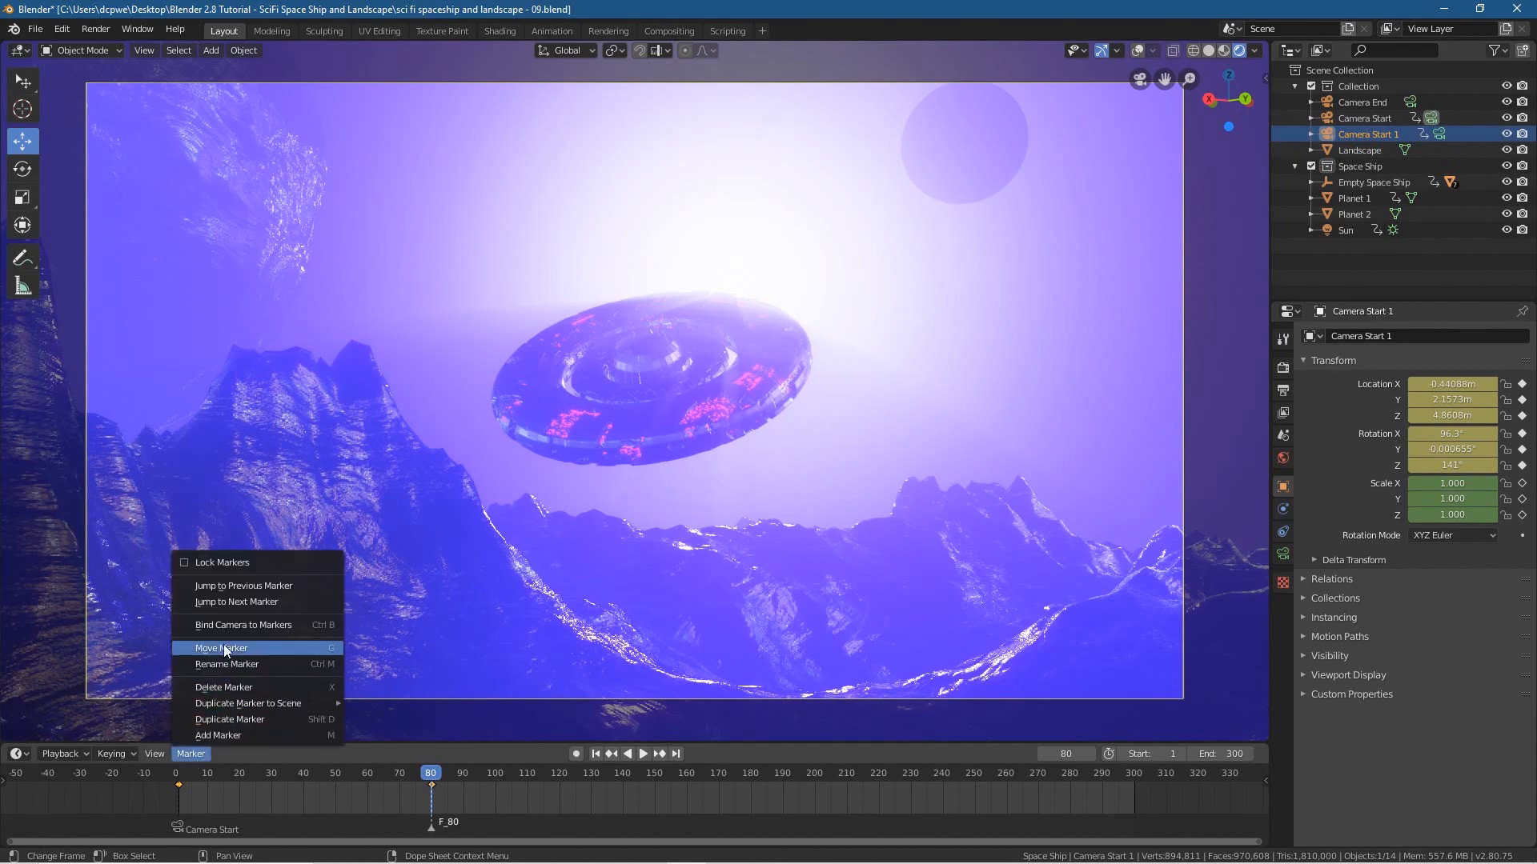
pyautogui.click(229, 625)
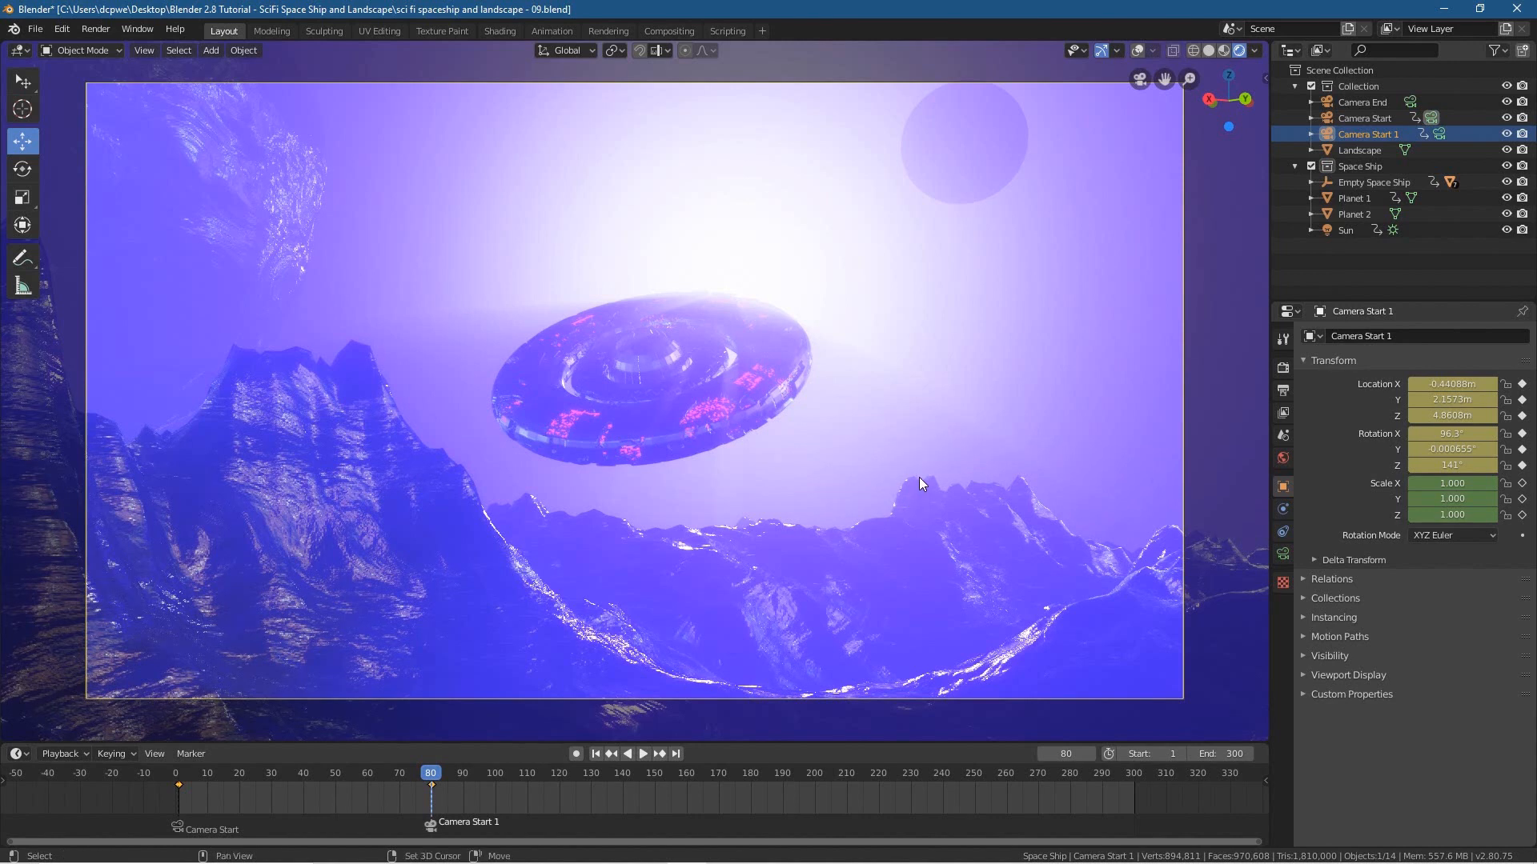
# - Try to fly Camera Start 1 to a more distant view of the ship at frame 80 without keying it
pyautogui.hotkey('shift', '`')
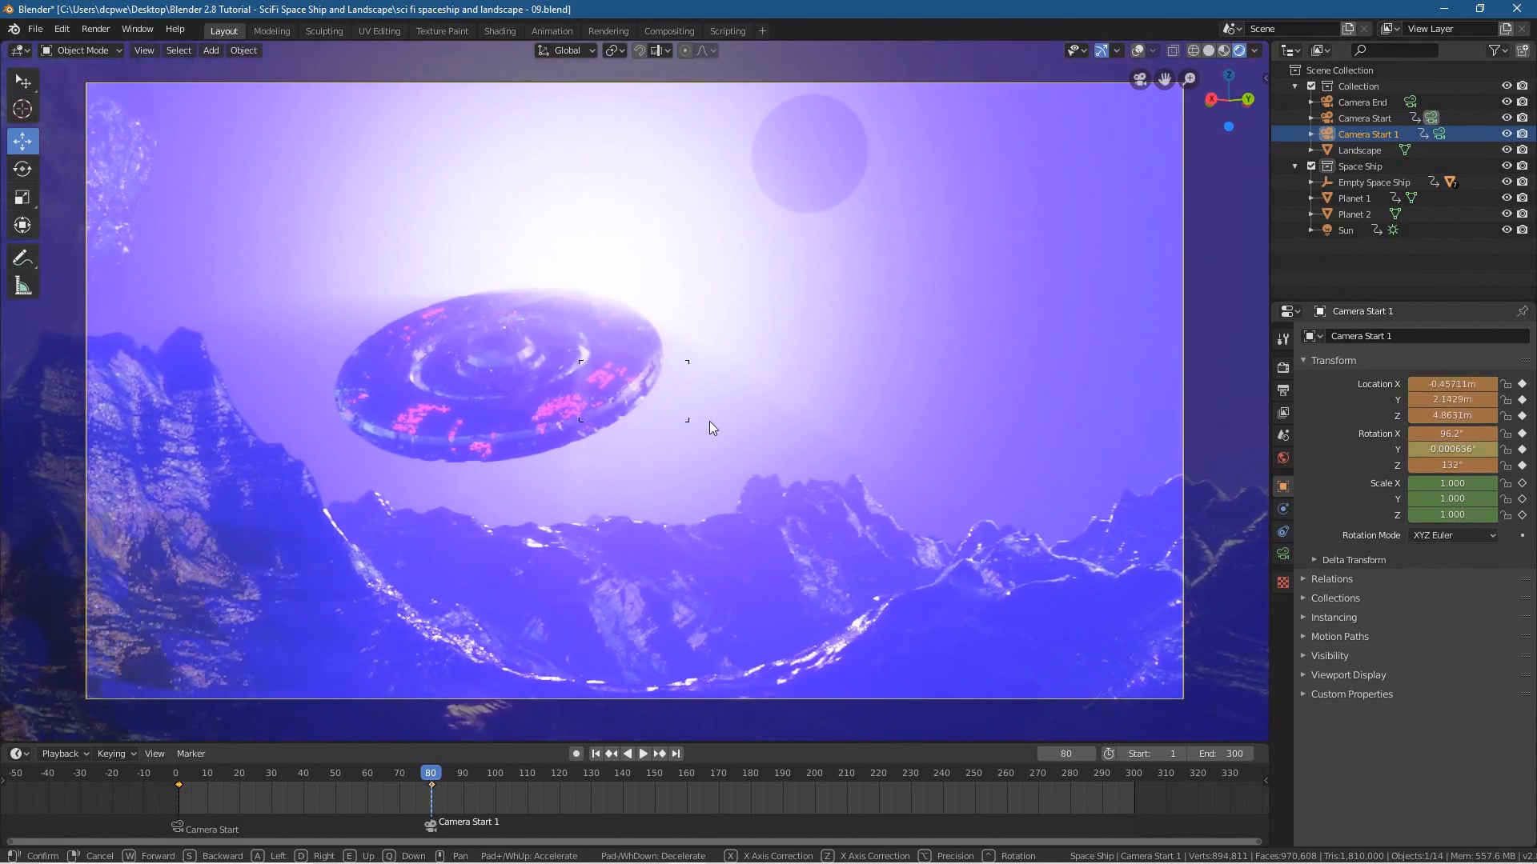
pyautogui.press('w')
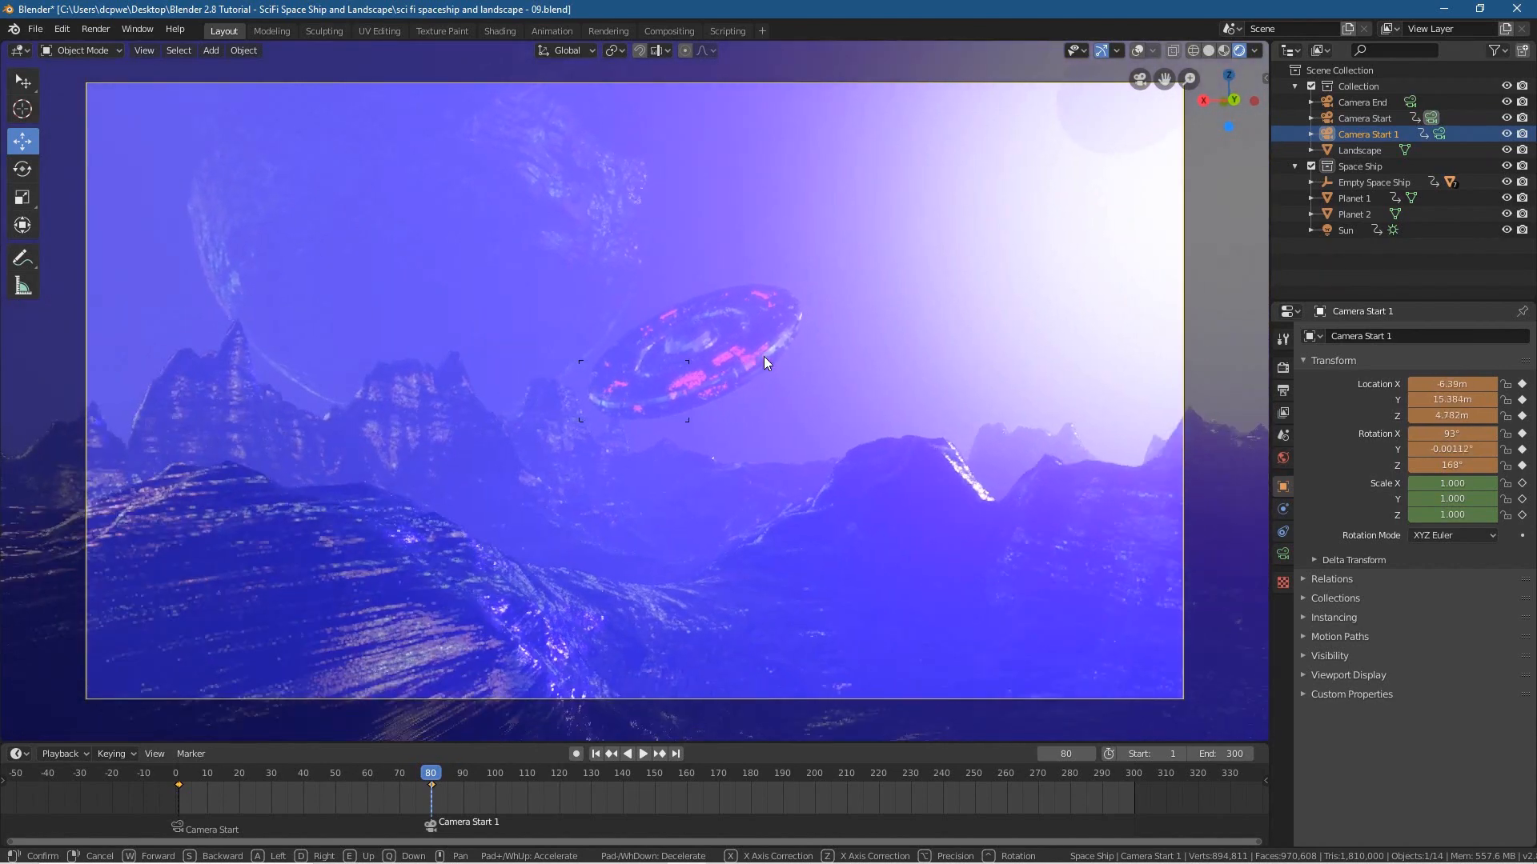
pyautogui.click(764, 357)
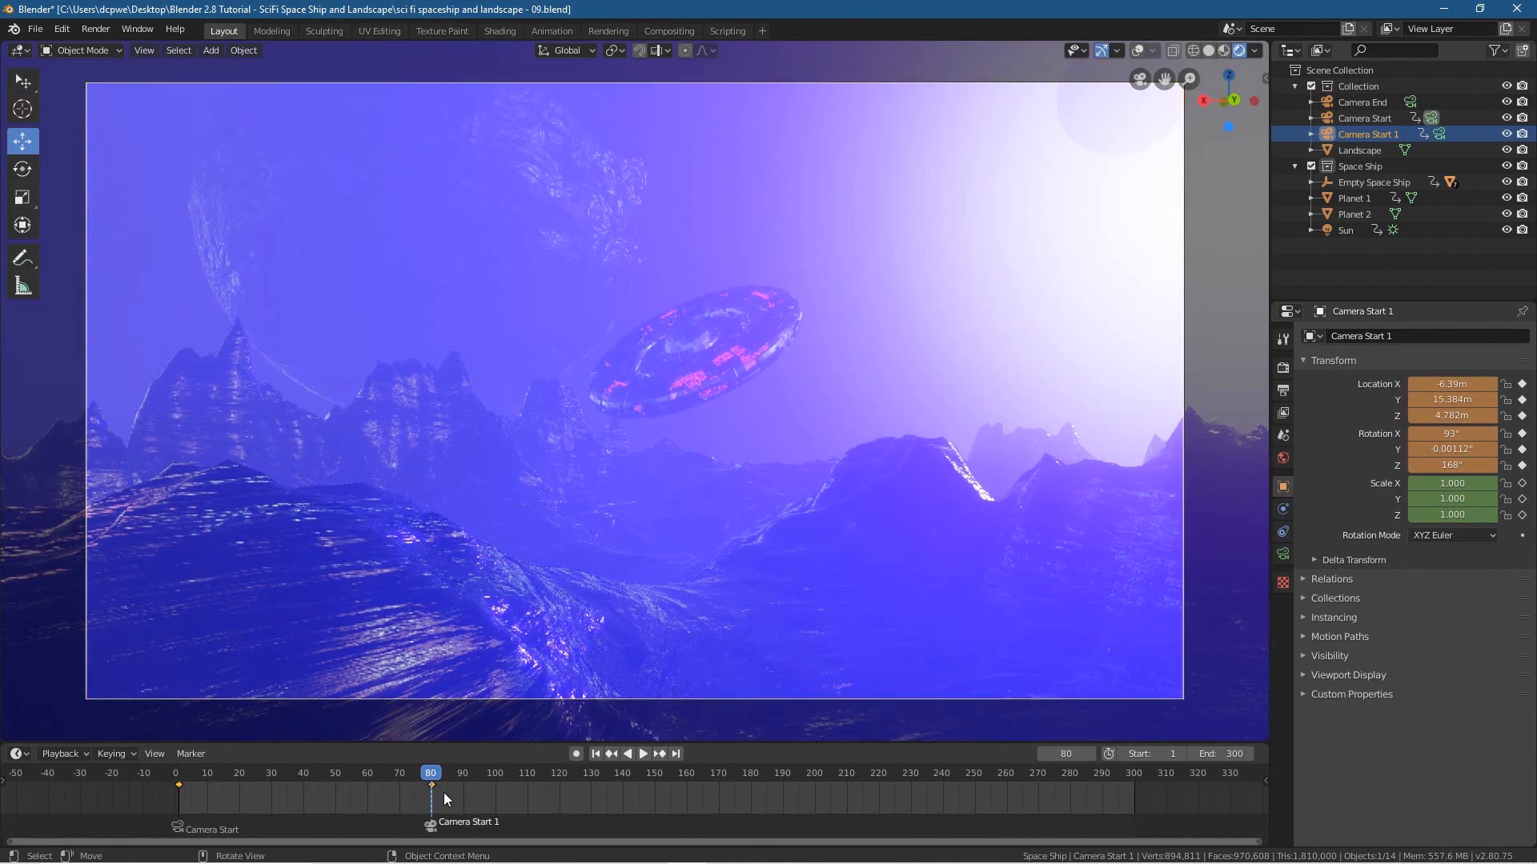
pyautogui.moveTo(430, 772)
pyautogui.mouseDown()
pyautogui.moveTo(387, 772)
pyautogui.moveTo(492, 791)
pyautogui.moveTo(188, 789)
pyautogui.moveTo(432, 789)
pyautogui.mouseUp()
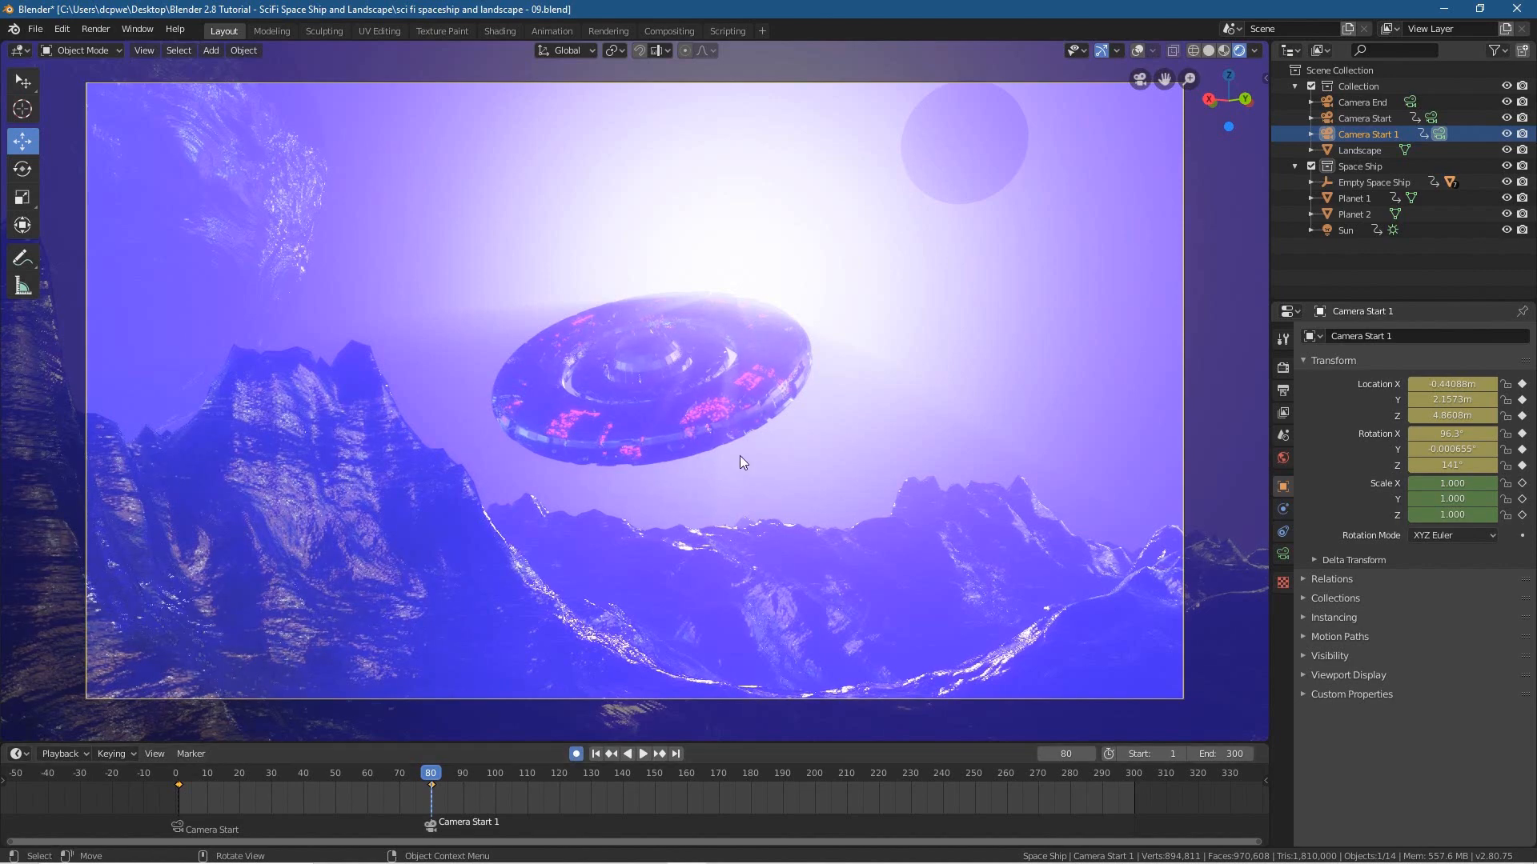
# - With auto keying on, turn Camera Start 1 to about 153° Z and move it about -9.74 m X, 5.12 m Y and 0.595 m Z at frame 80
pyautogui.hotkey('shift', '`')
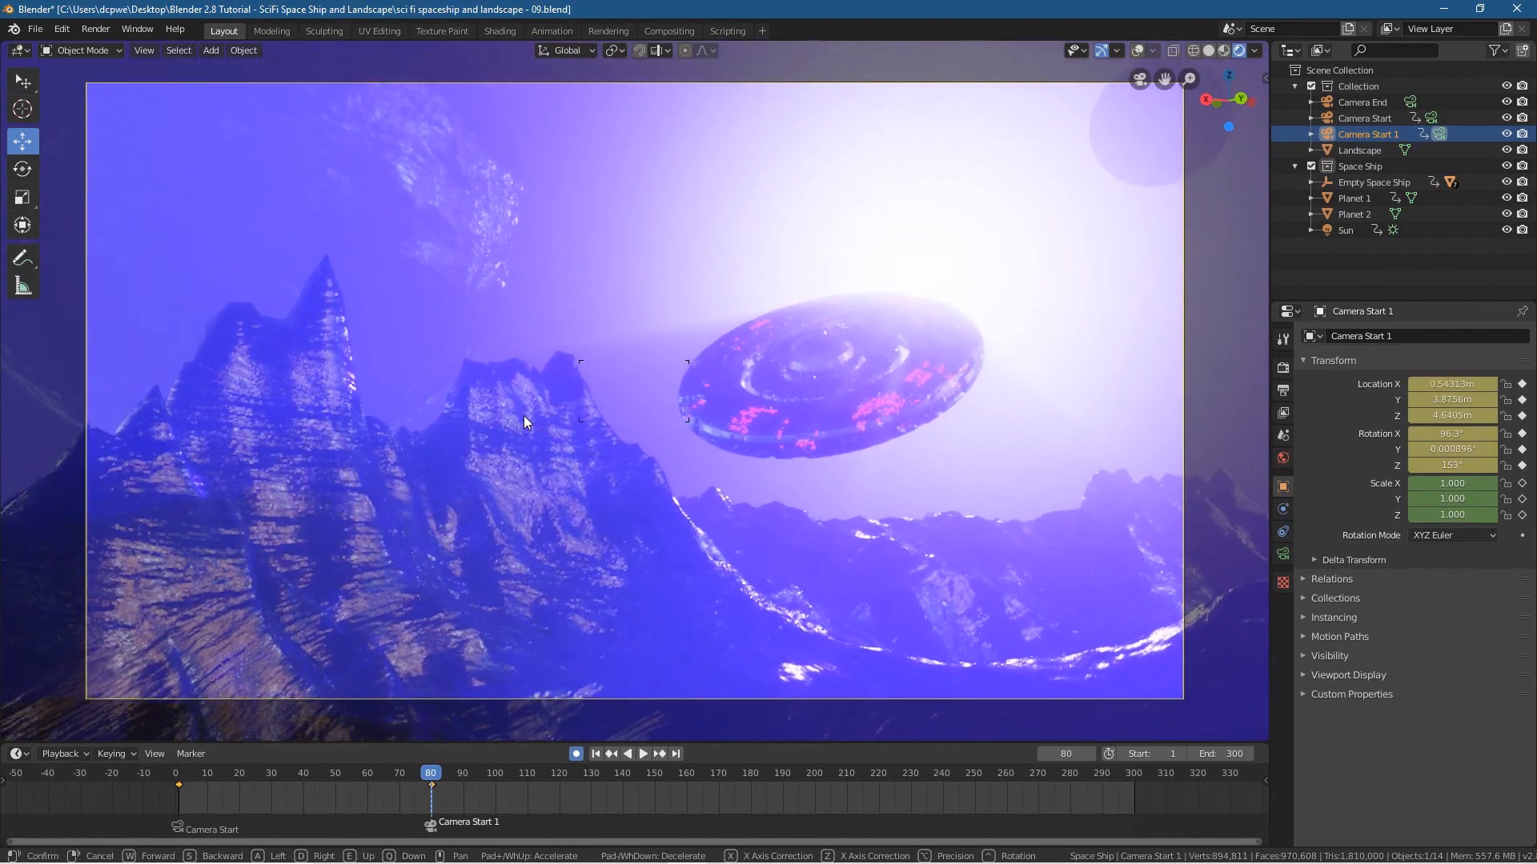
pyautogui.click(523, 416)
pyautogui.press('g')
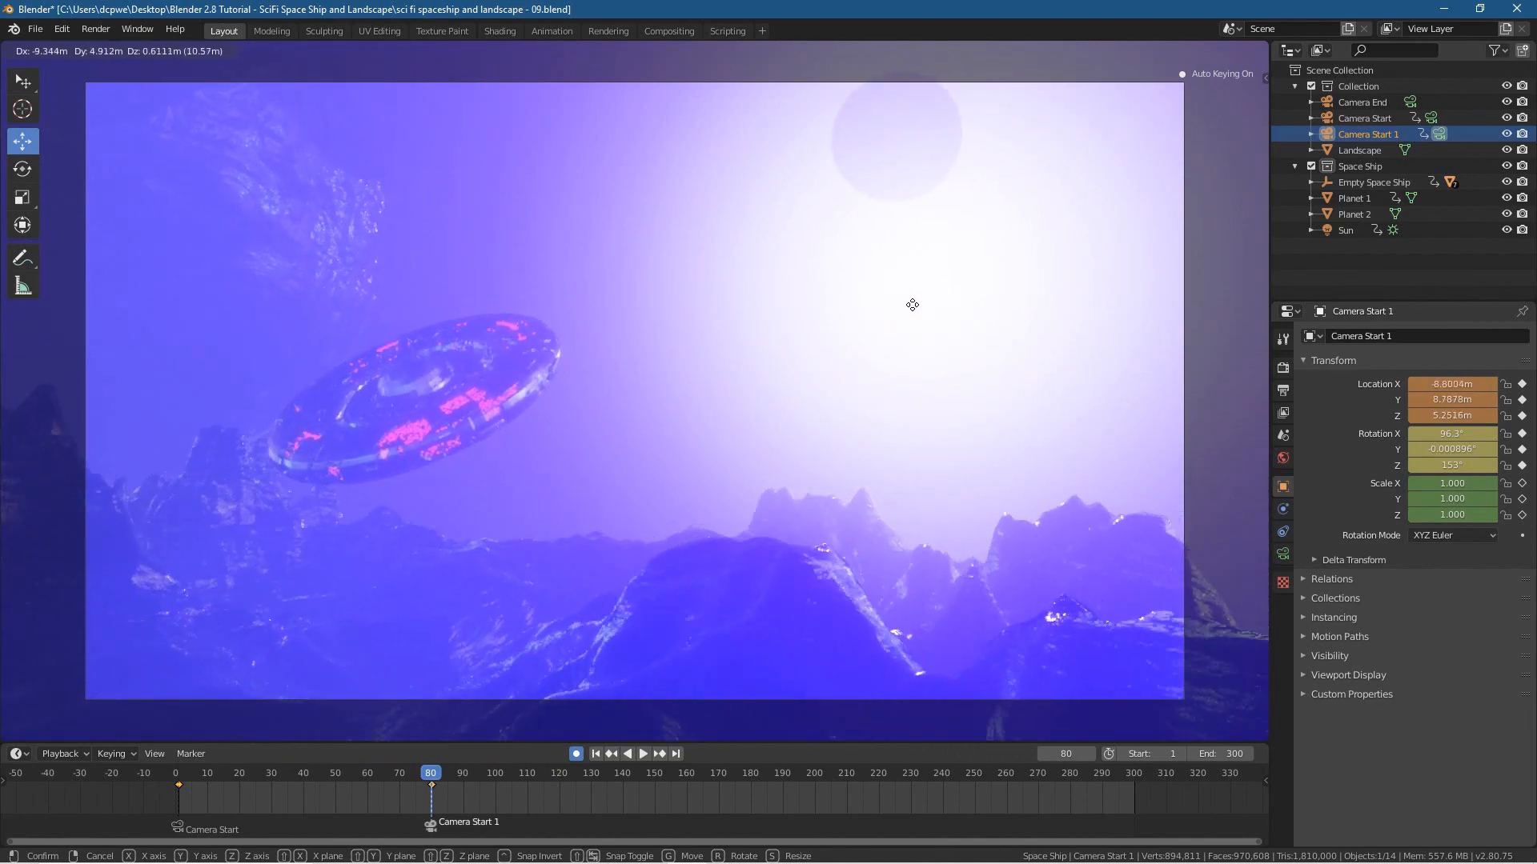
pyautogui.click(937, 331)
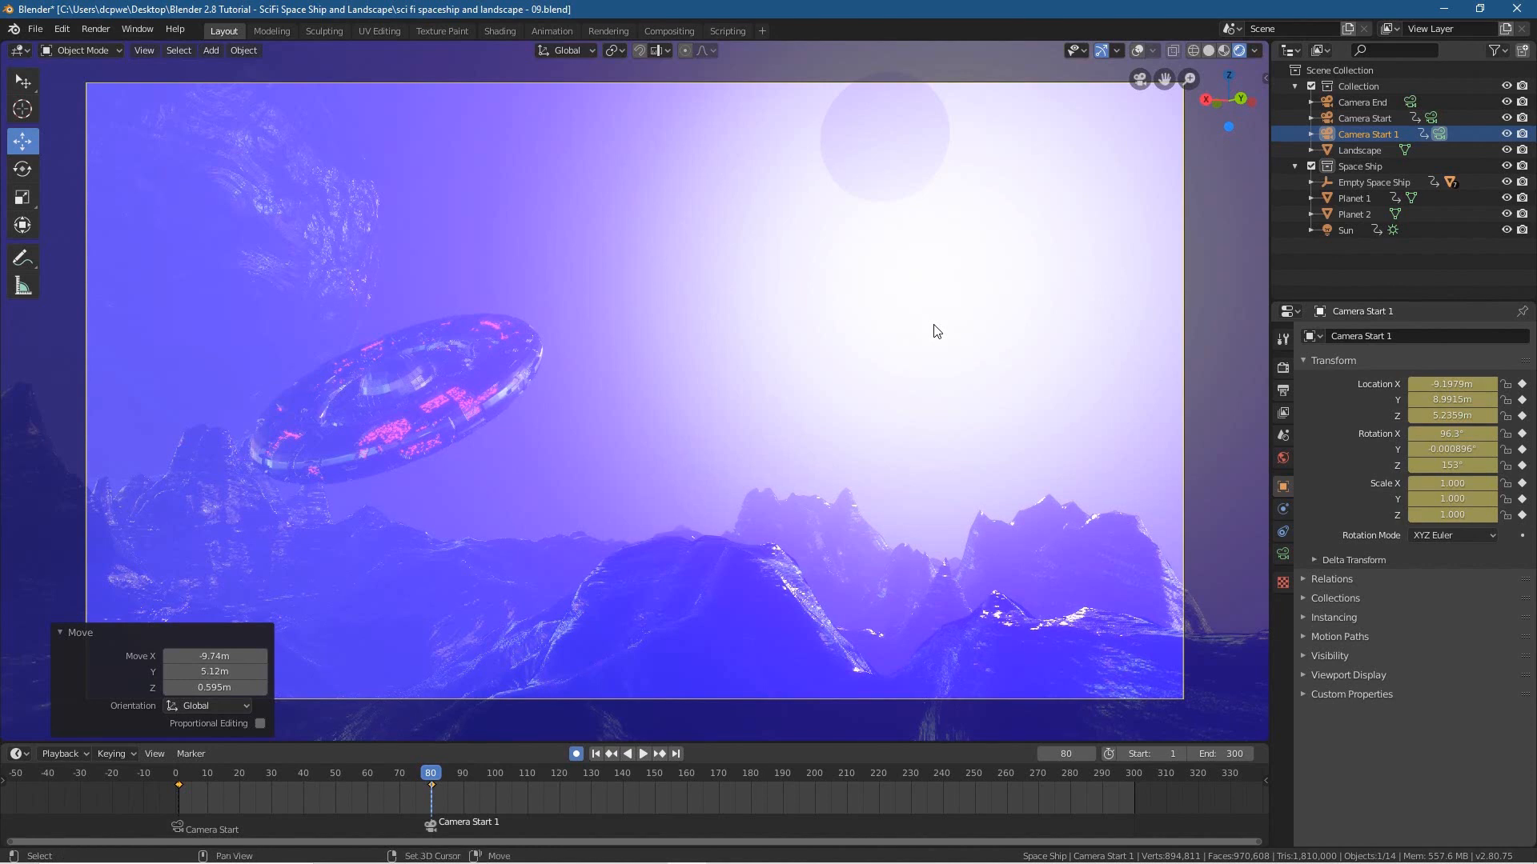
# - Turn Camera Start 1 to about 168° Z and shift it about -2.81 m X, 0.512 m Y and -0.909 m Z to frame the ship above the ridge
pyautogui.hotkey('shift', '`')
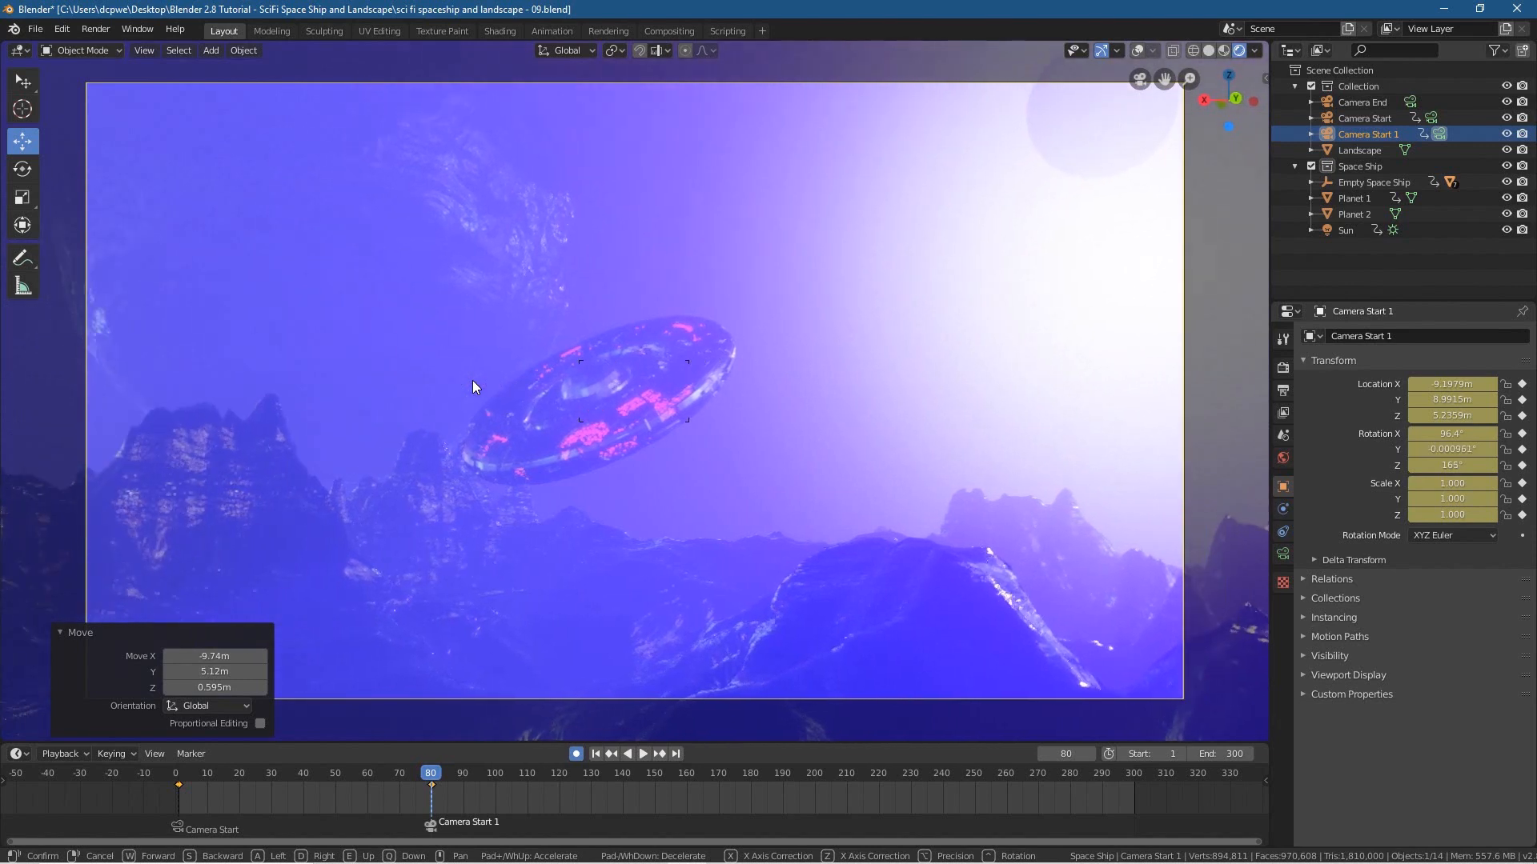
pyautogui.click(472, 385)
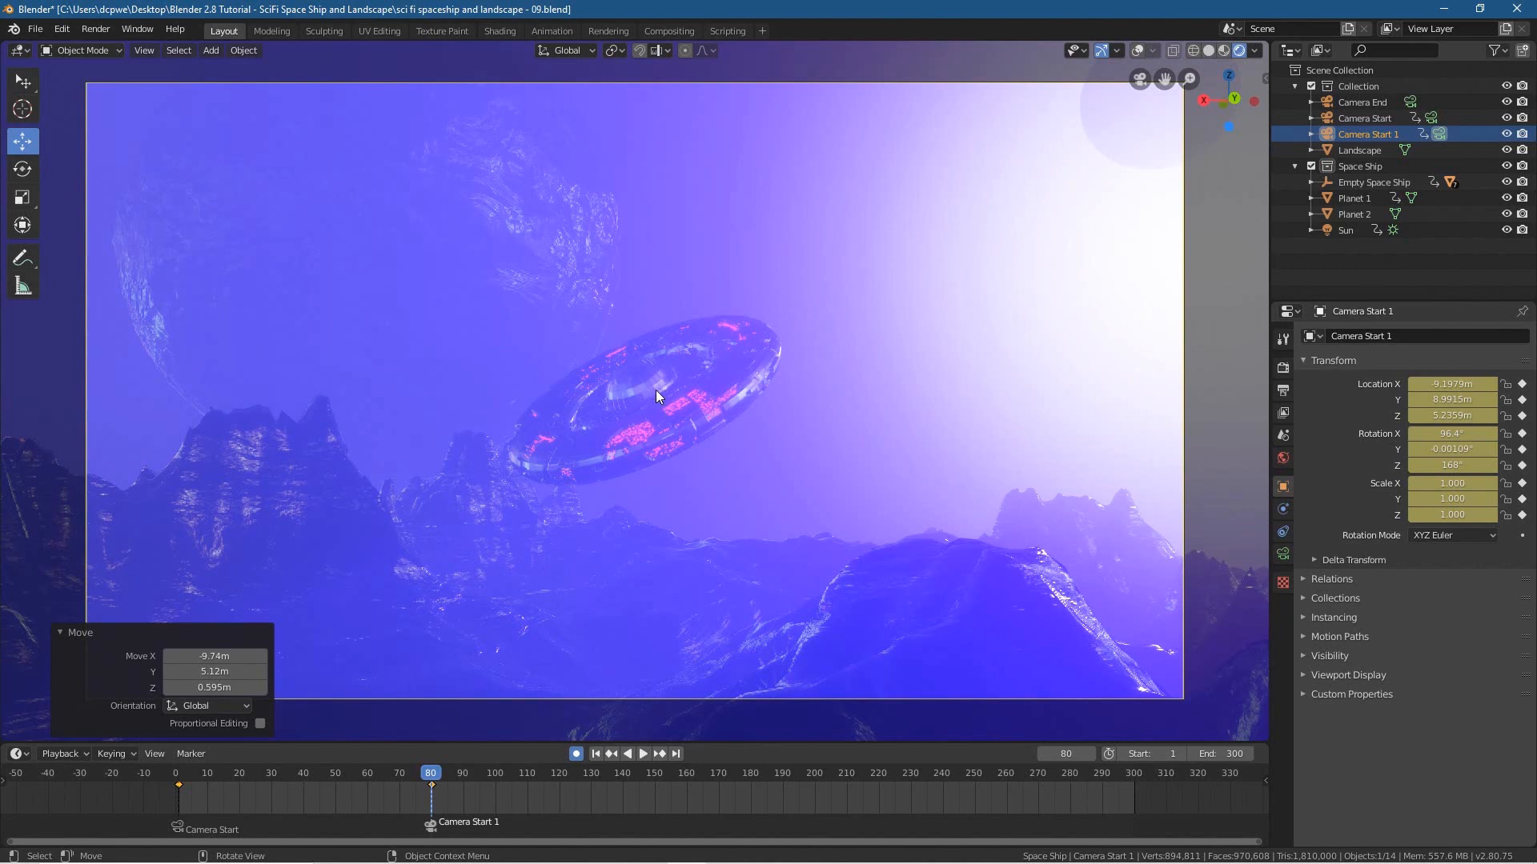
pyautogui.press('g')
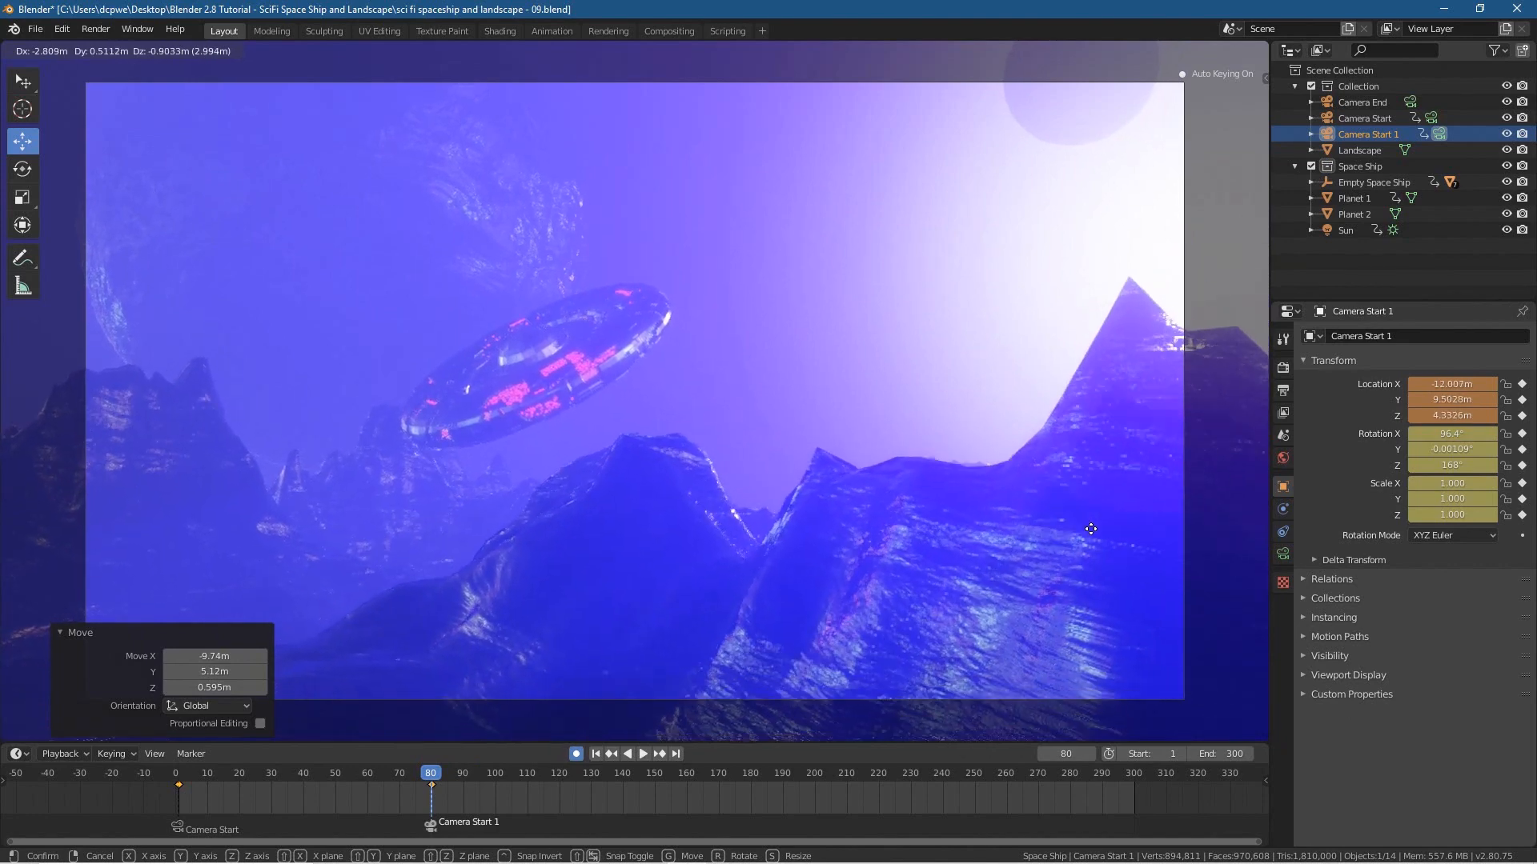
pyautogui.click(976, 523)
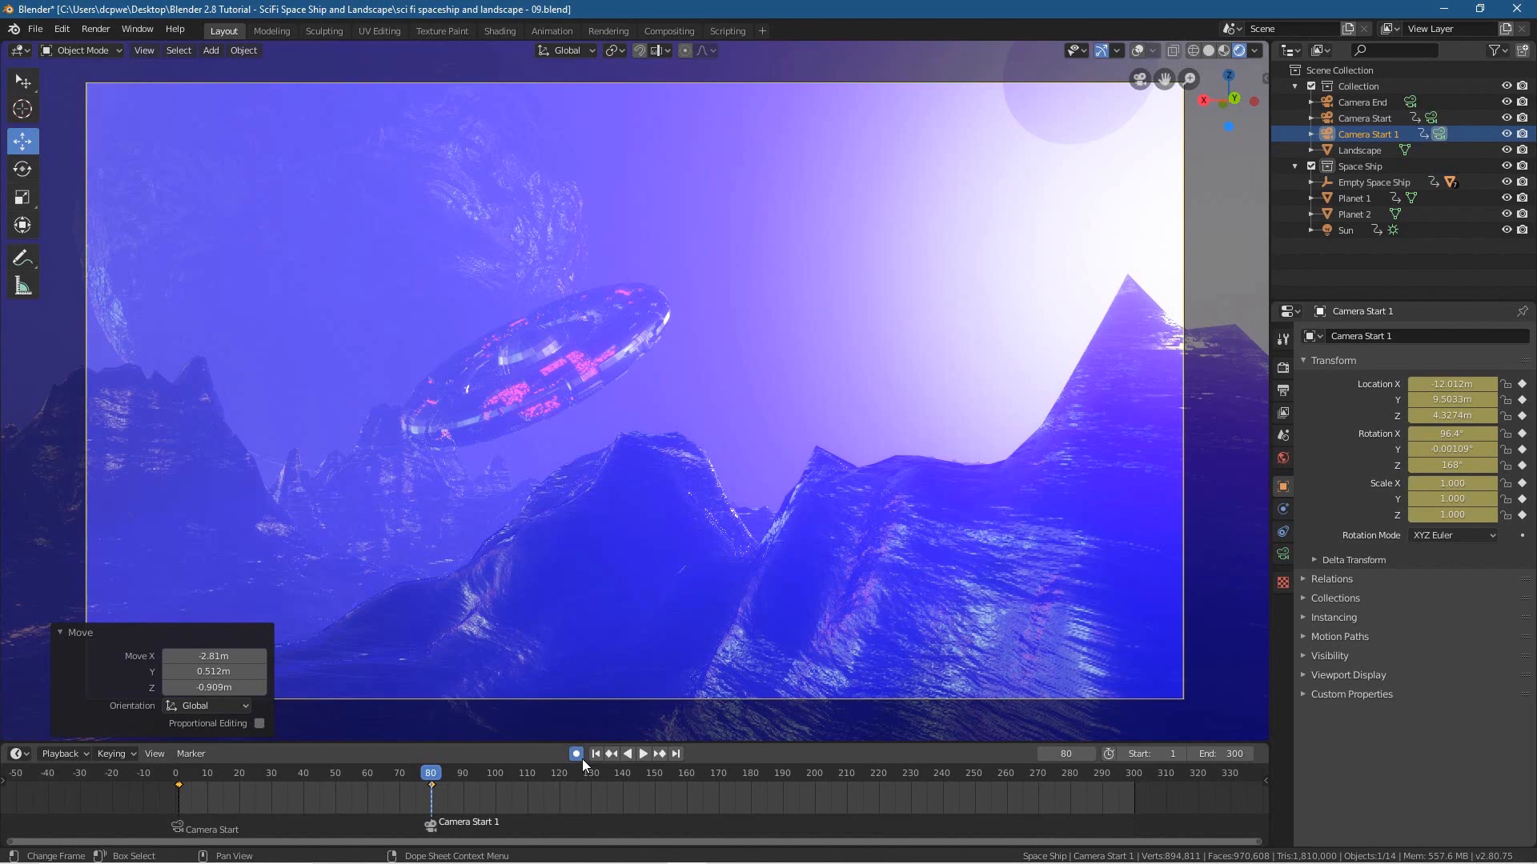
# - Key the Sun's location and rotation at frame 81, with its rotation set to 93.1° X, -72.8° Y and 0° Z
pyautogui.moveTo(433, 778)
pyautogui.mouseDown()
pyautogui.moveTo(377, 780)
pyautogui.moveTo(431, 789)
pyautogui.mouseUp()
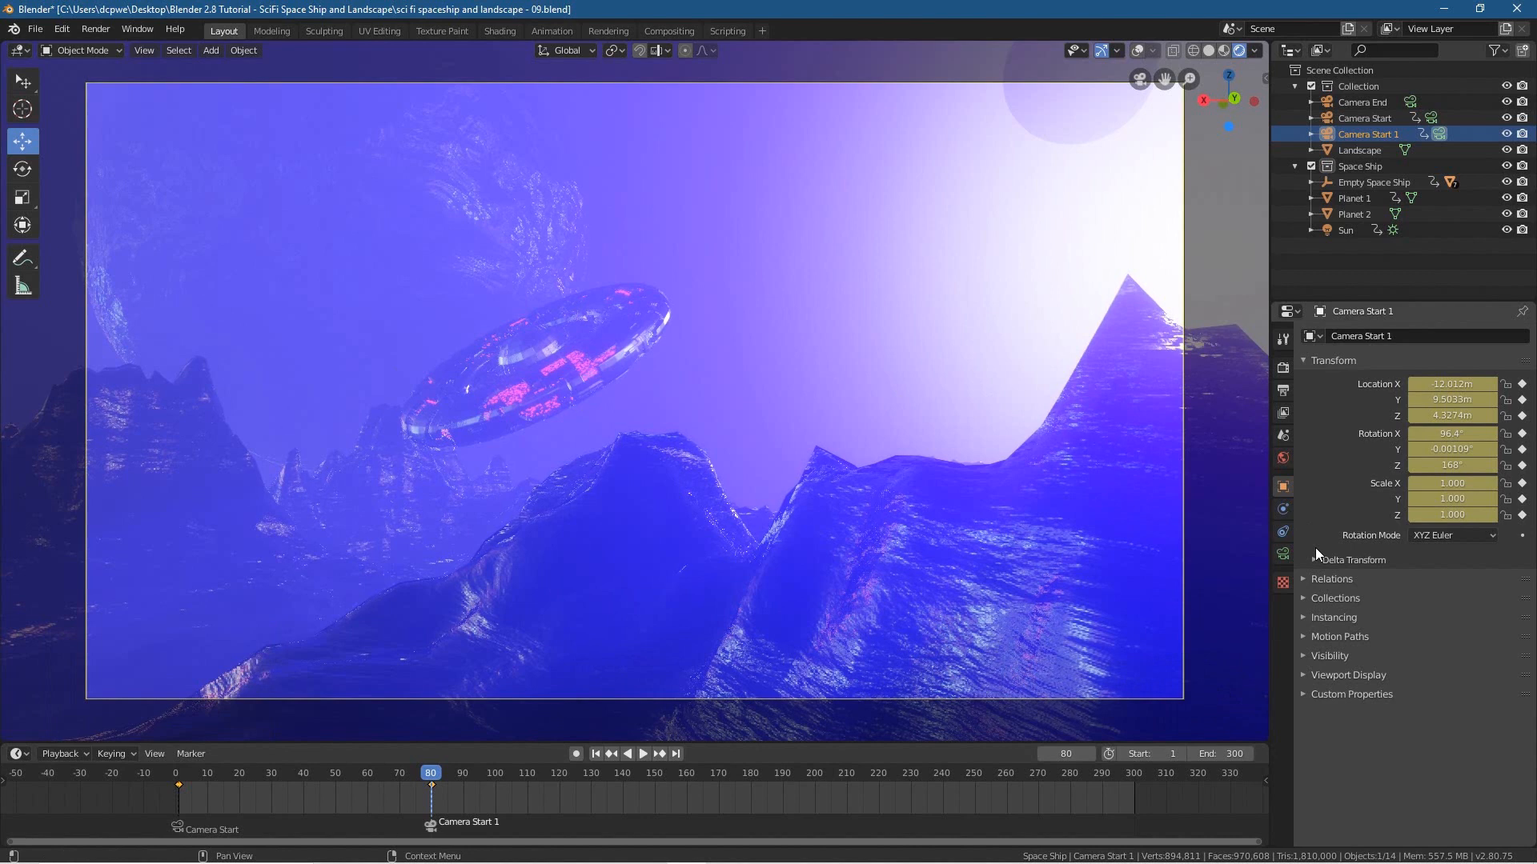
pyautogui.click(1345, 231)
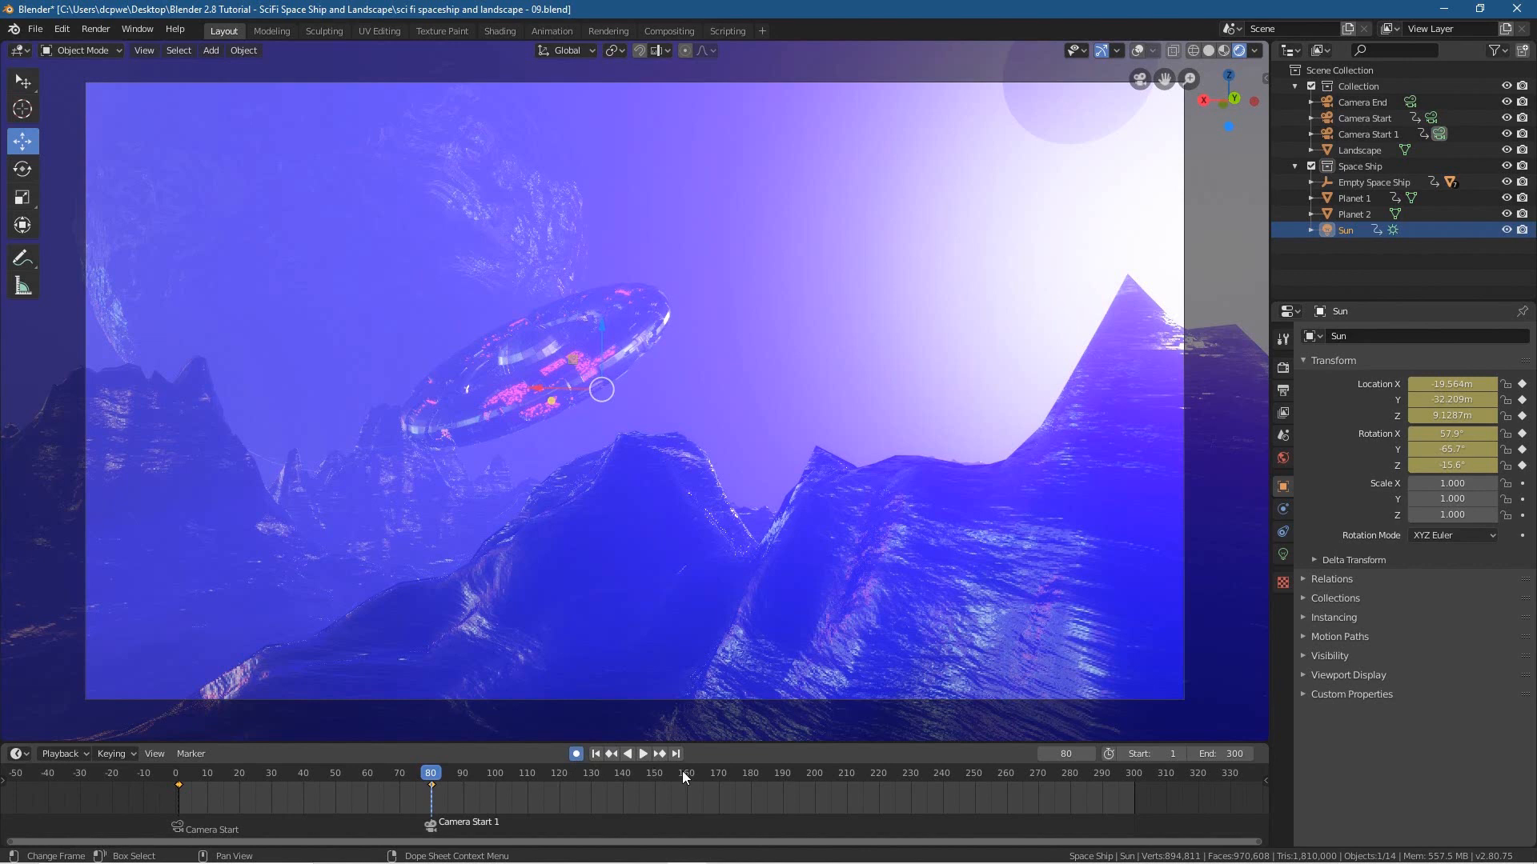
pyautogui.click(1093, 757)
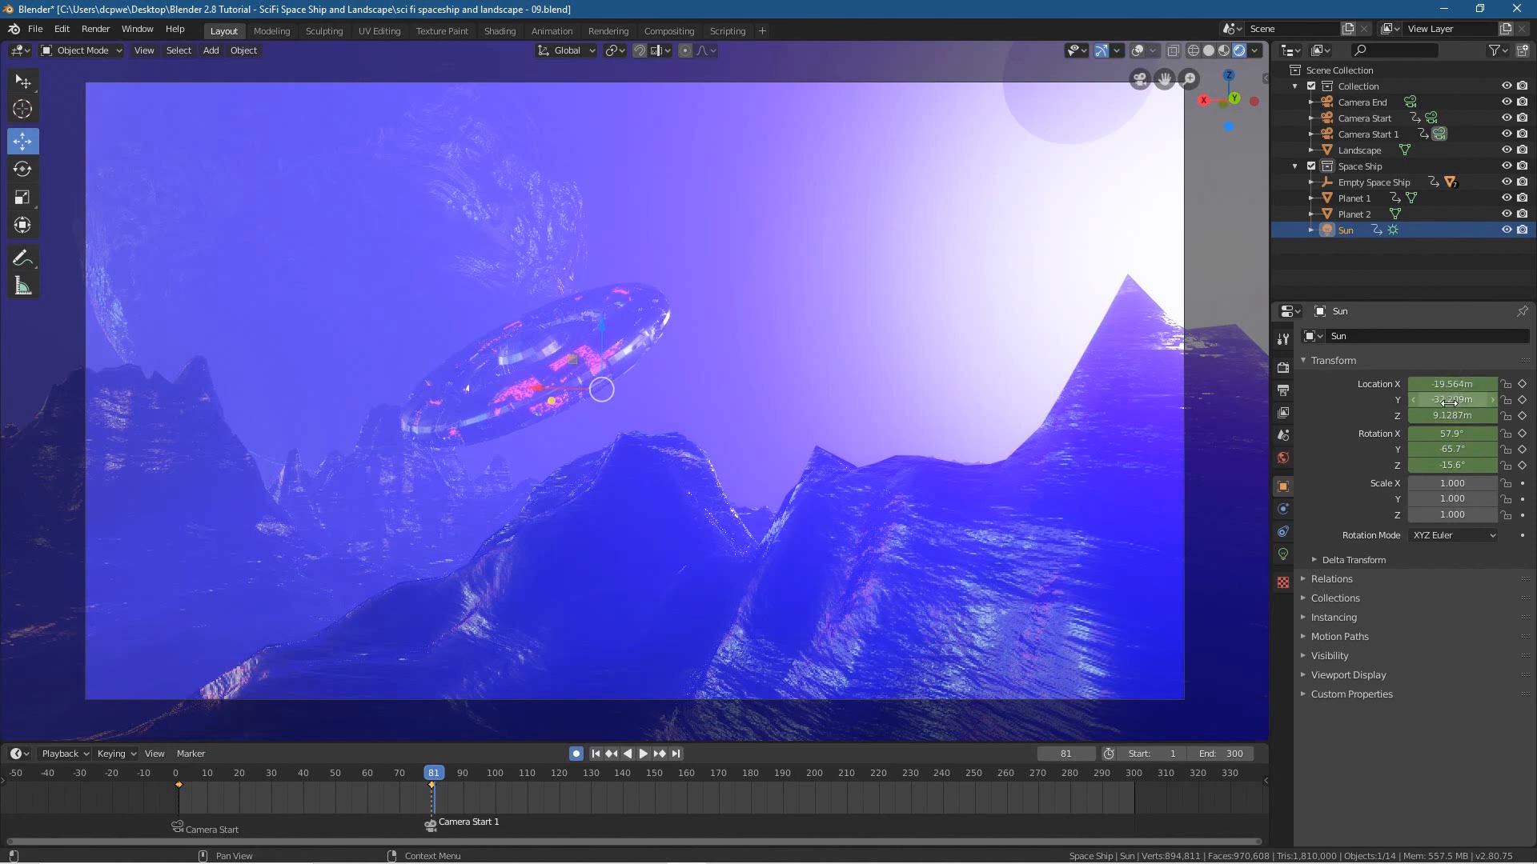
pyautogui.press('i')
pyautogui.press('i')
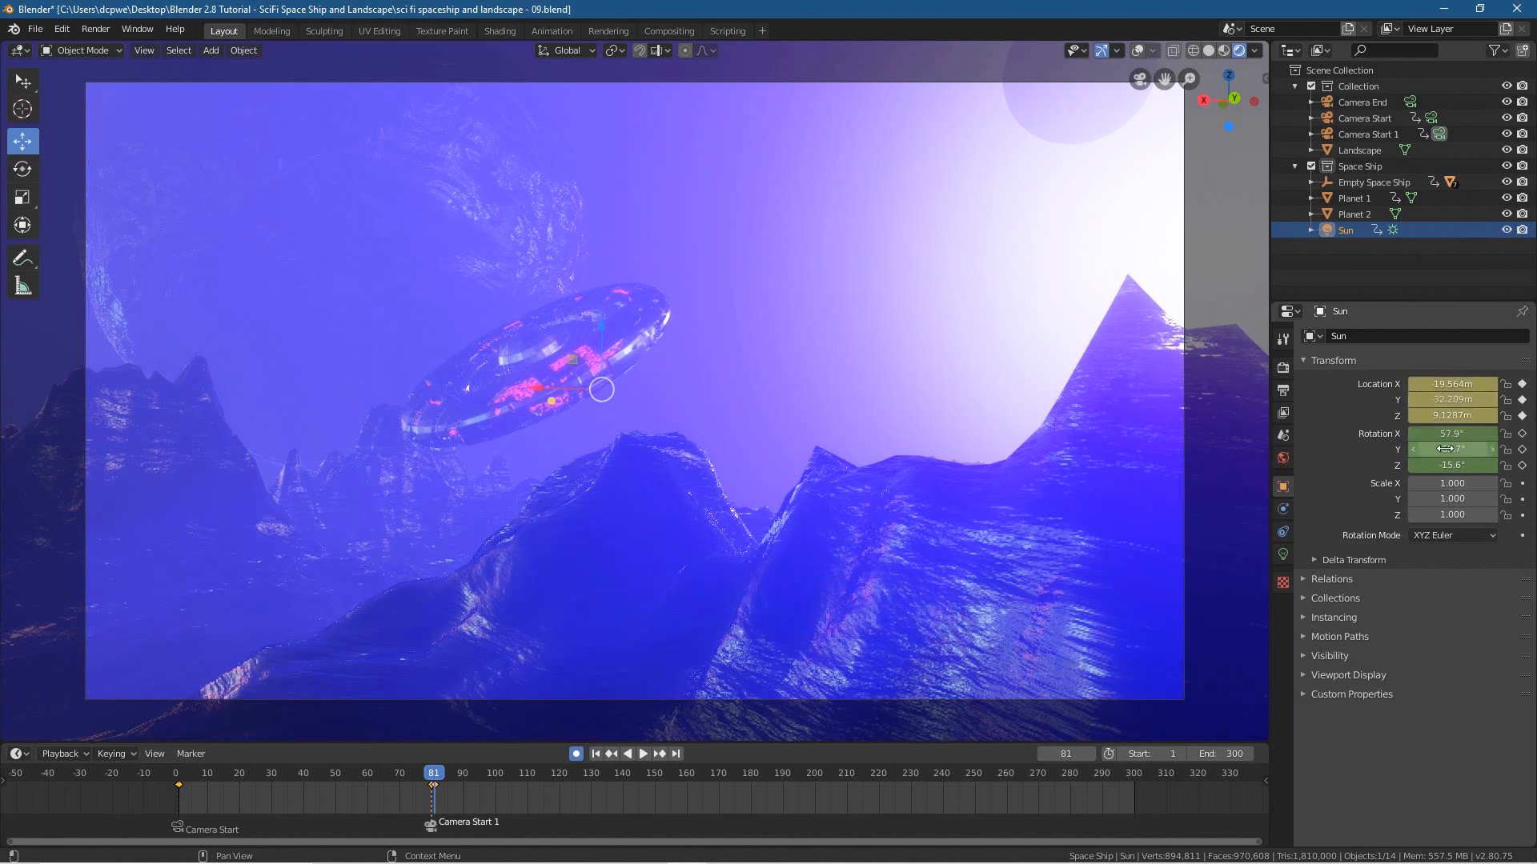
pyautogui.moveTo(1466, 433); pyautogui.dragTo(1465, 465)
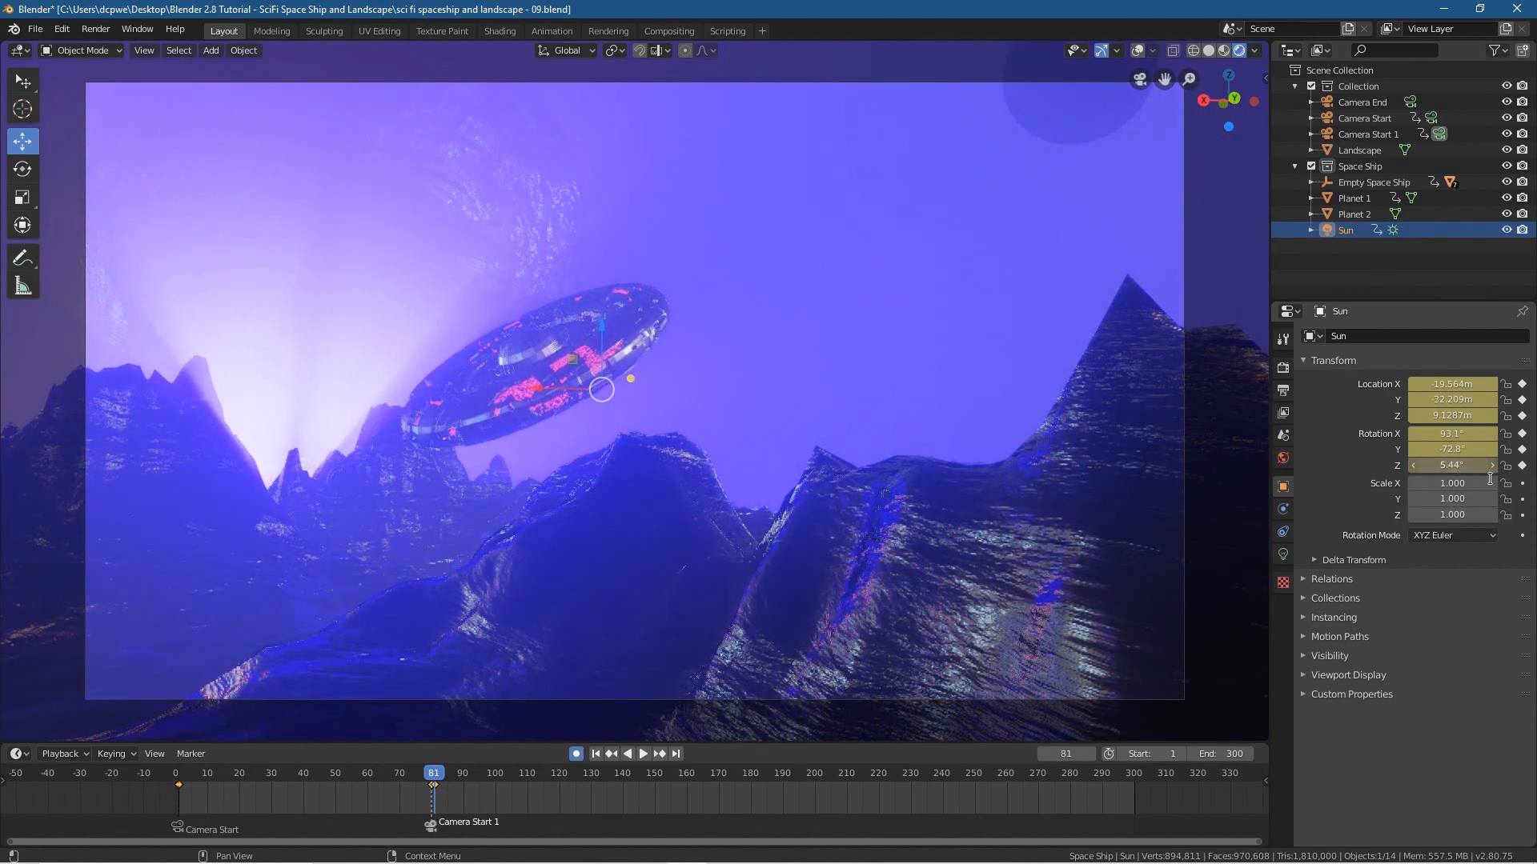
pyautogui.press('Return')
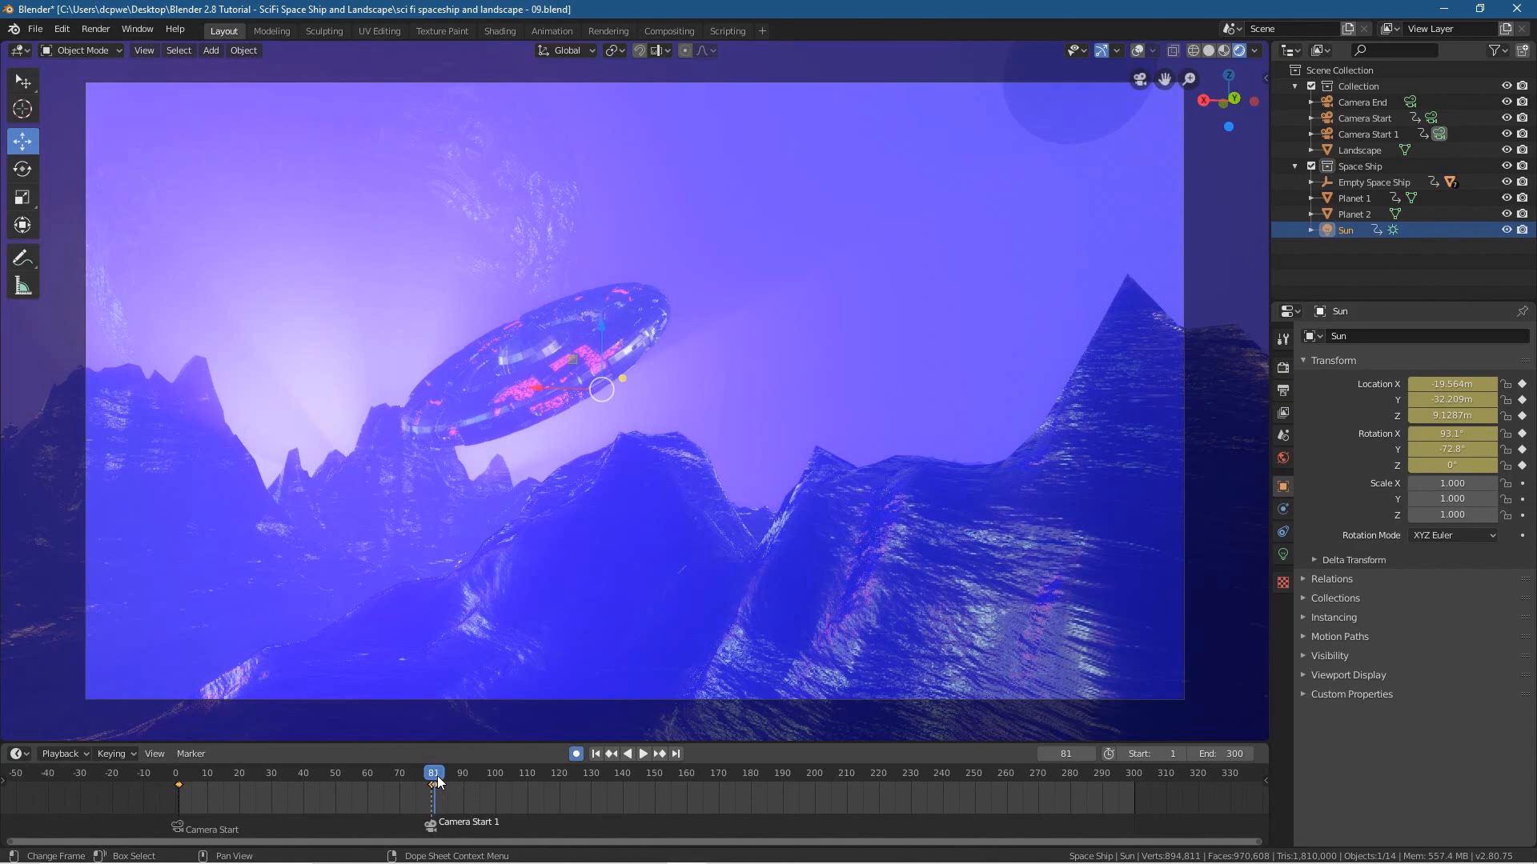
# - Key the Sun's location and rotation at frame 160, with its Z rotation set to -48.5°
pyautogui.press('space')
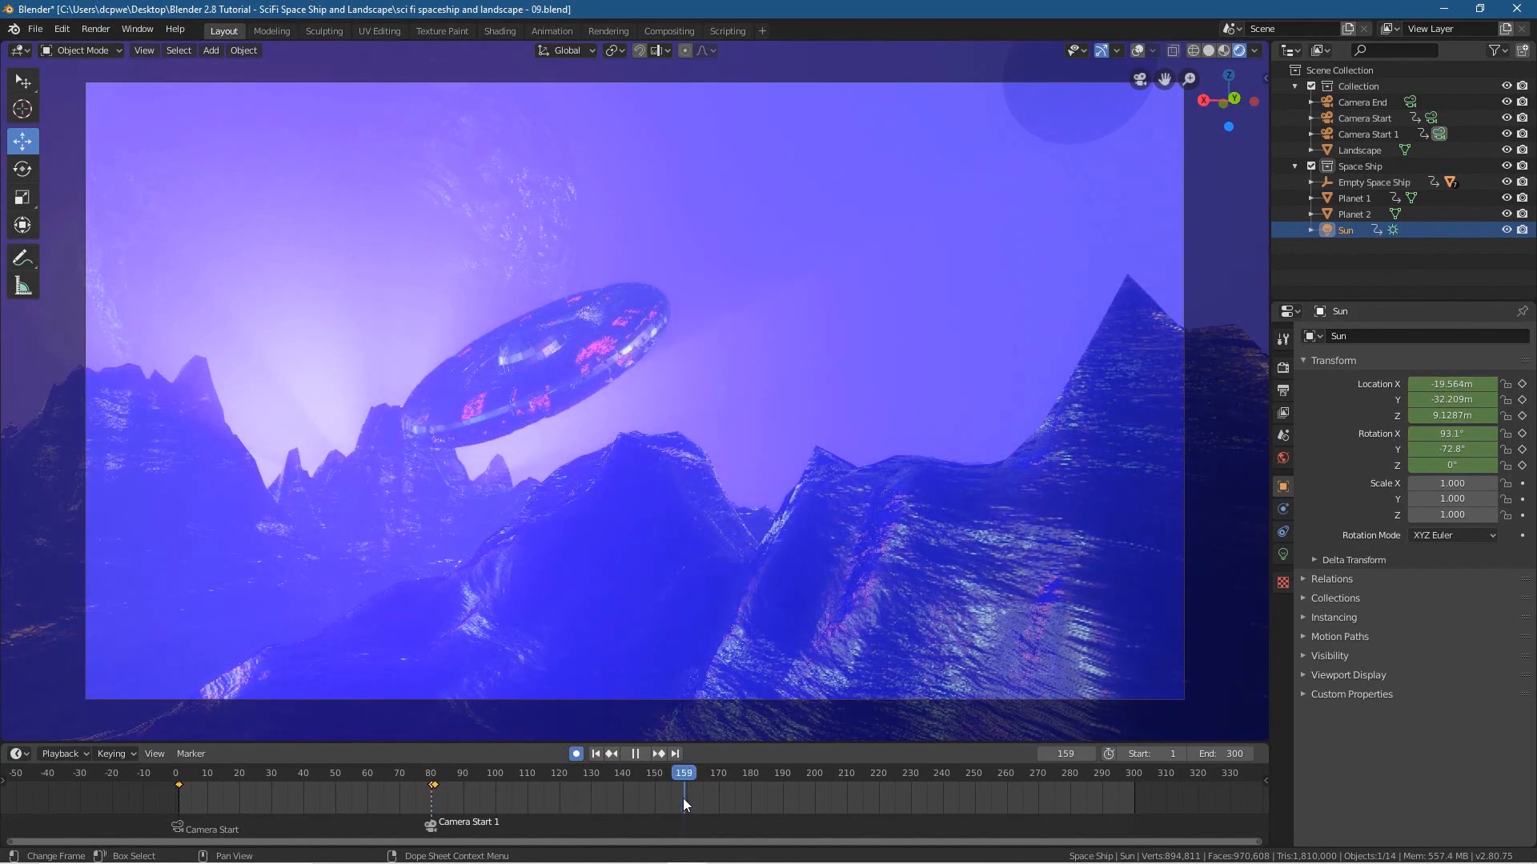
pyautogui.press('space')
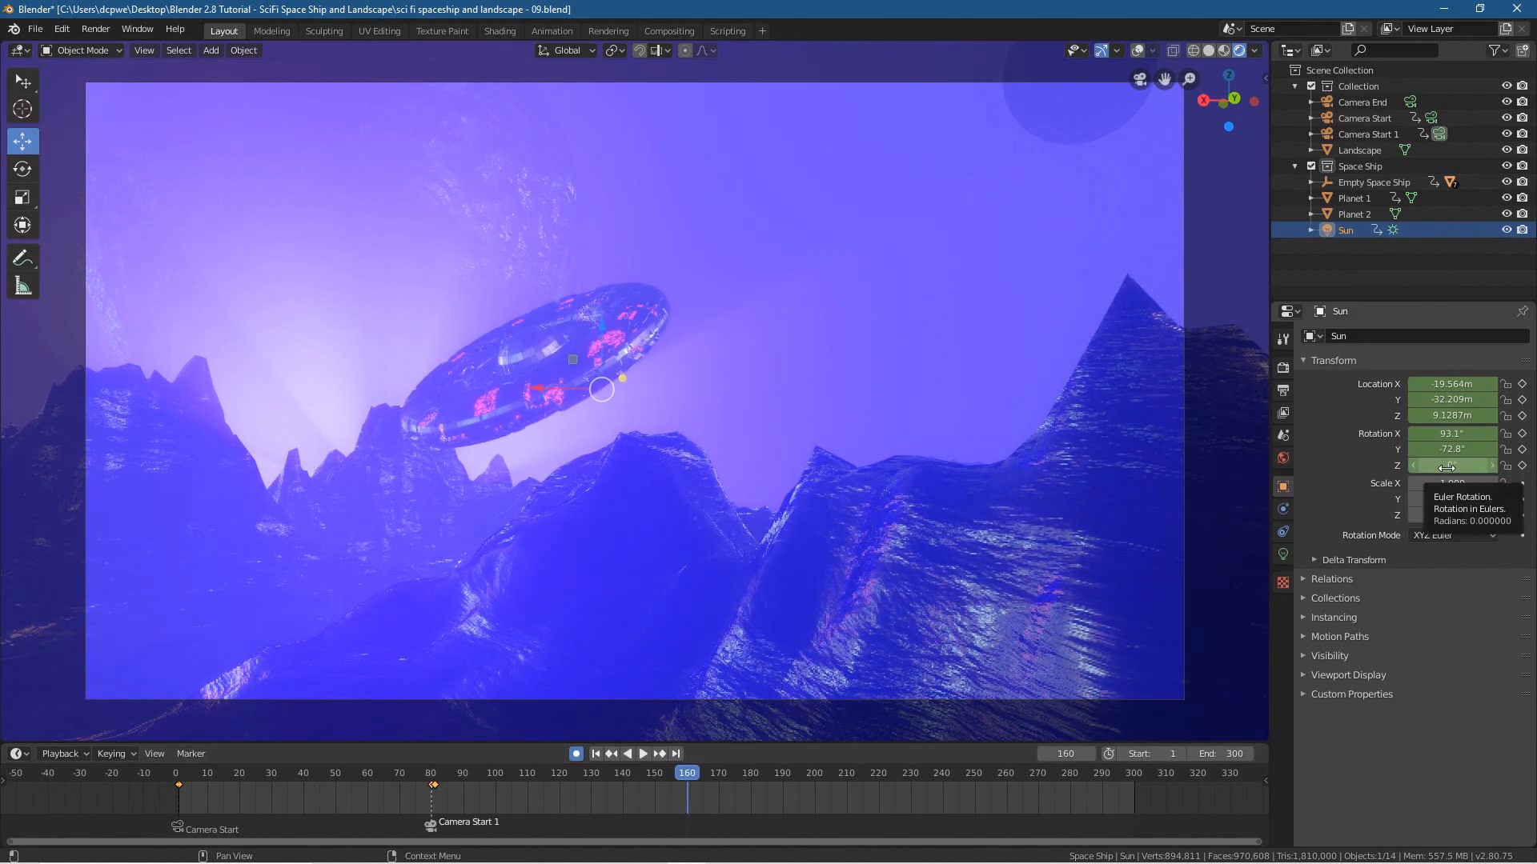
pyautogui.press('i')
pyautogui.press('i')
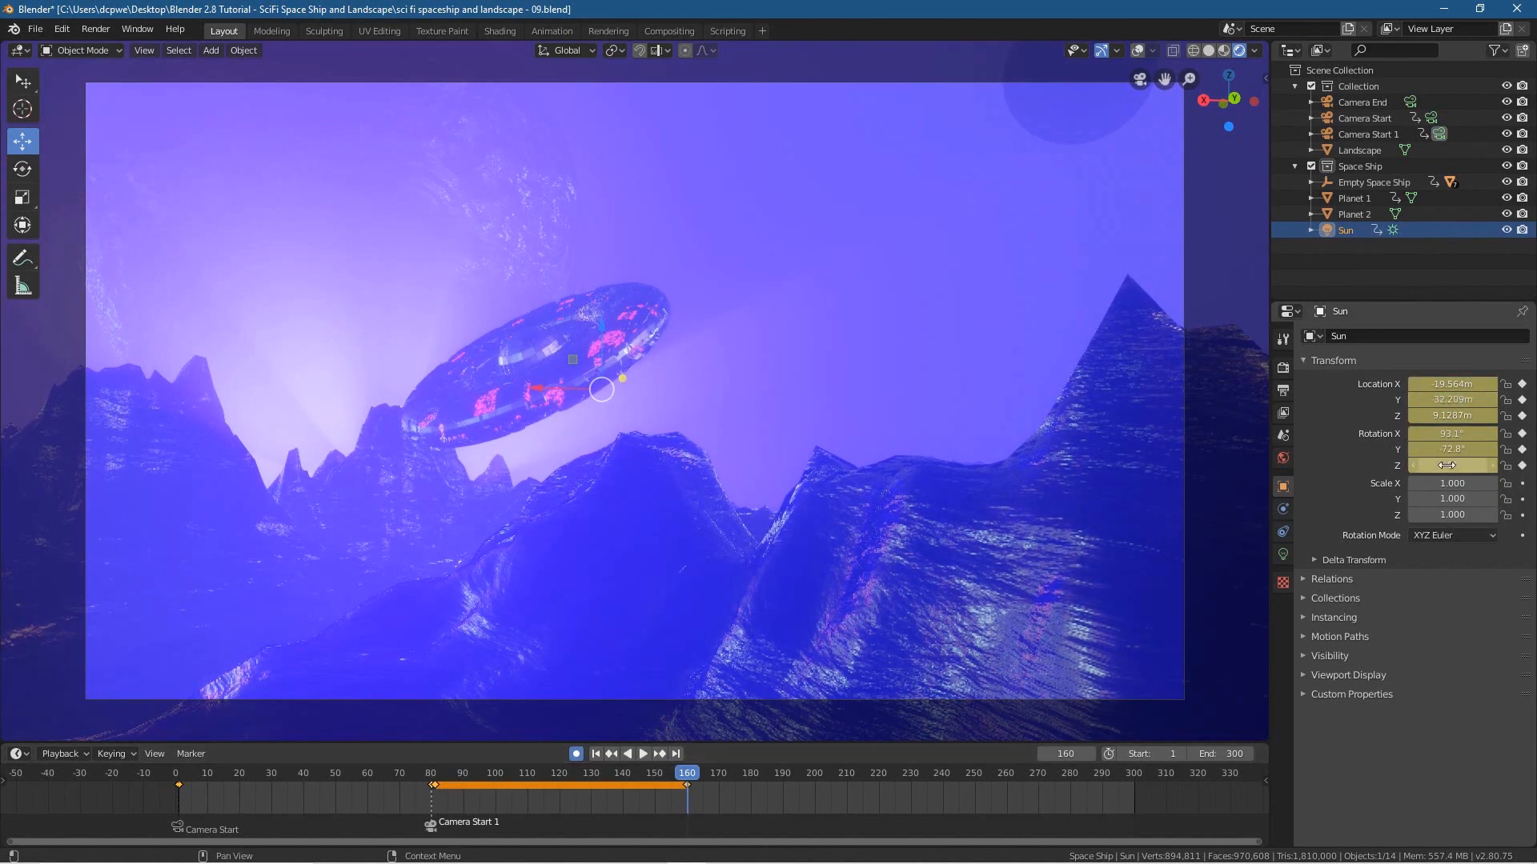
pyautogui.moveTo(1446, 465); pyautogui.dragTo(1394, 465)
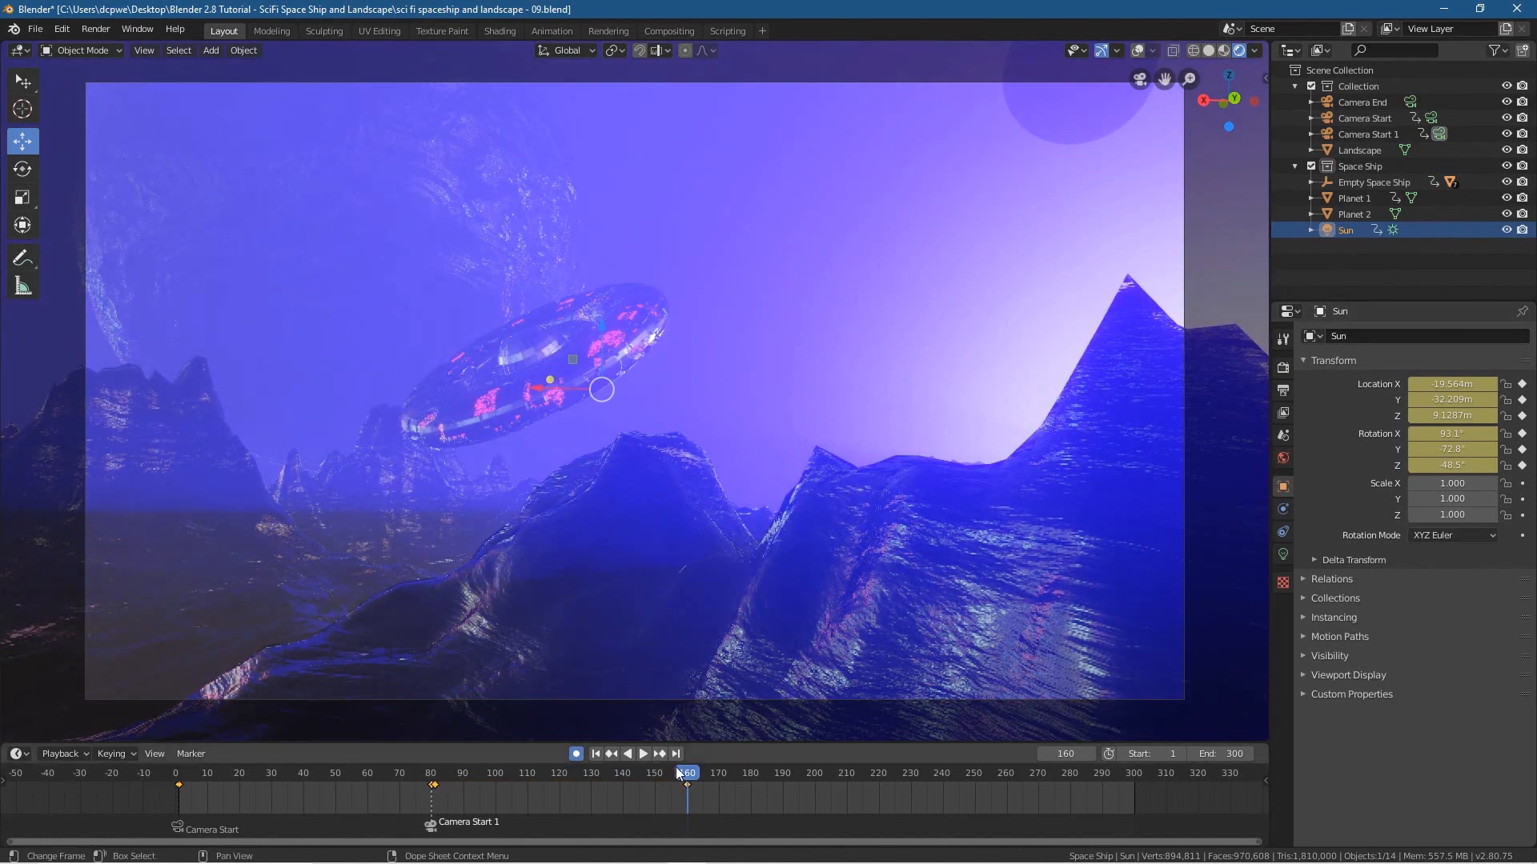
pyautogui.moveTo(679, 771); pyautogui.dragTo(683, 823)
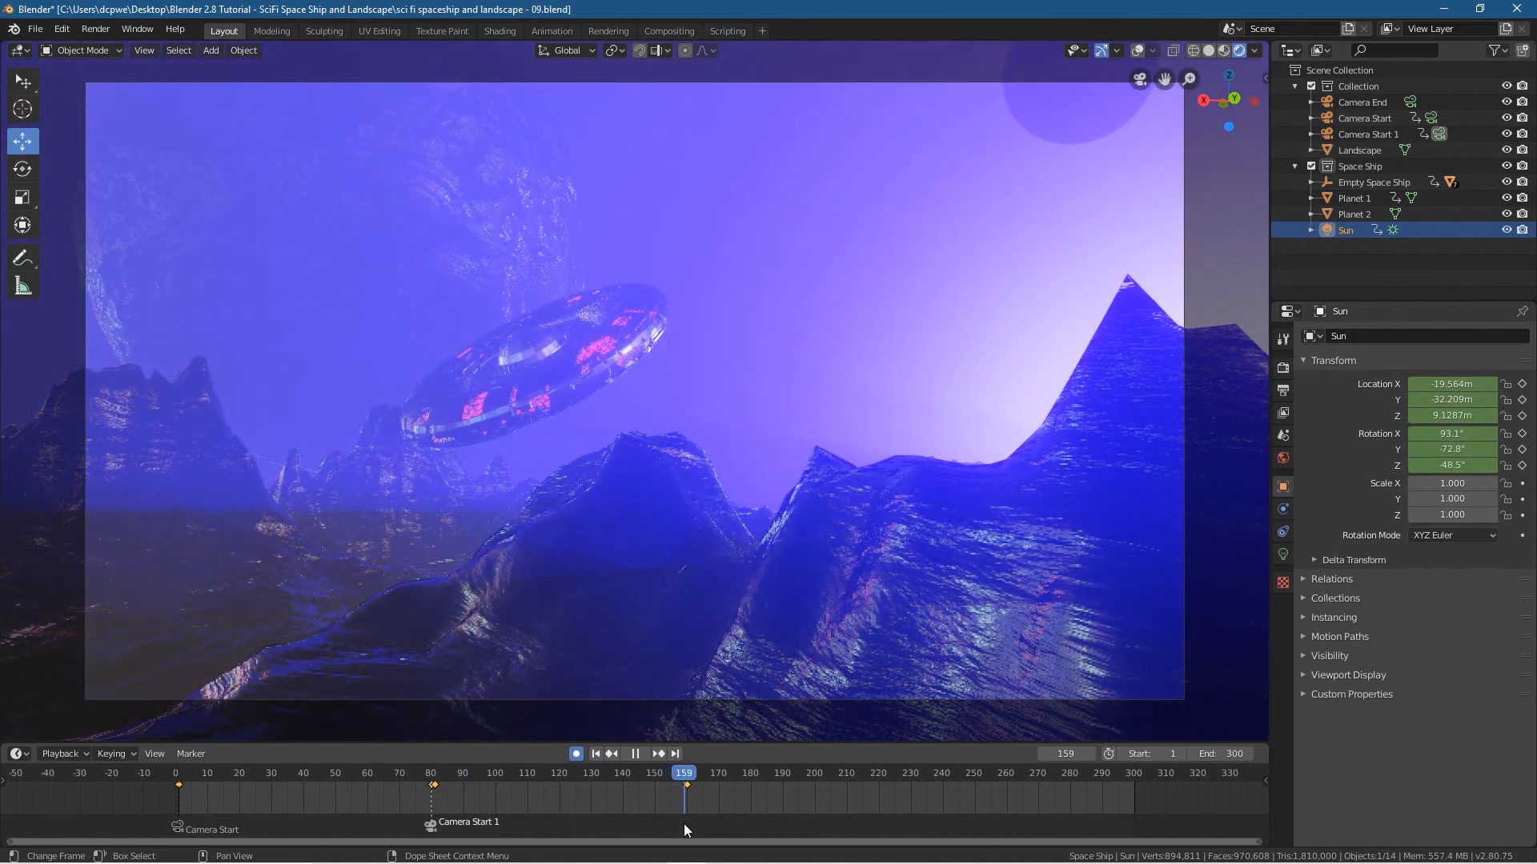
pyautogui.moveTo(685, 824); pyautogui.dragTo(687, 824)
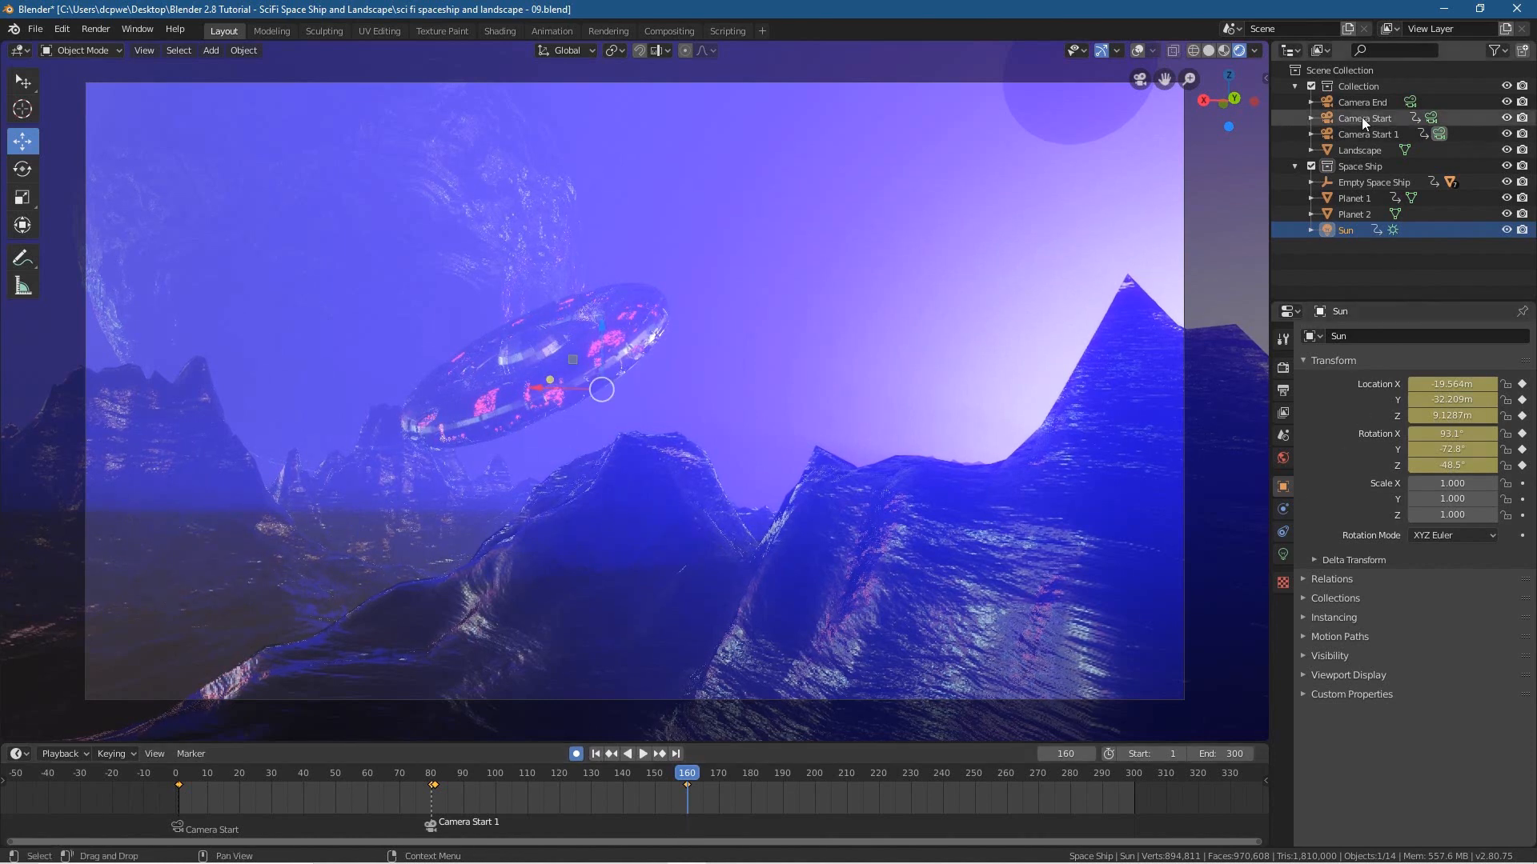
# - Keyframe the Empty Space Ship's location and rotation at frame 81
pyautogui.click(1351, 166)
pyautogui.click(1351, 182)
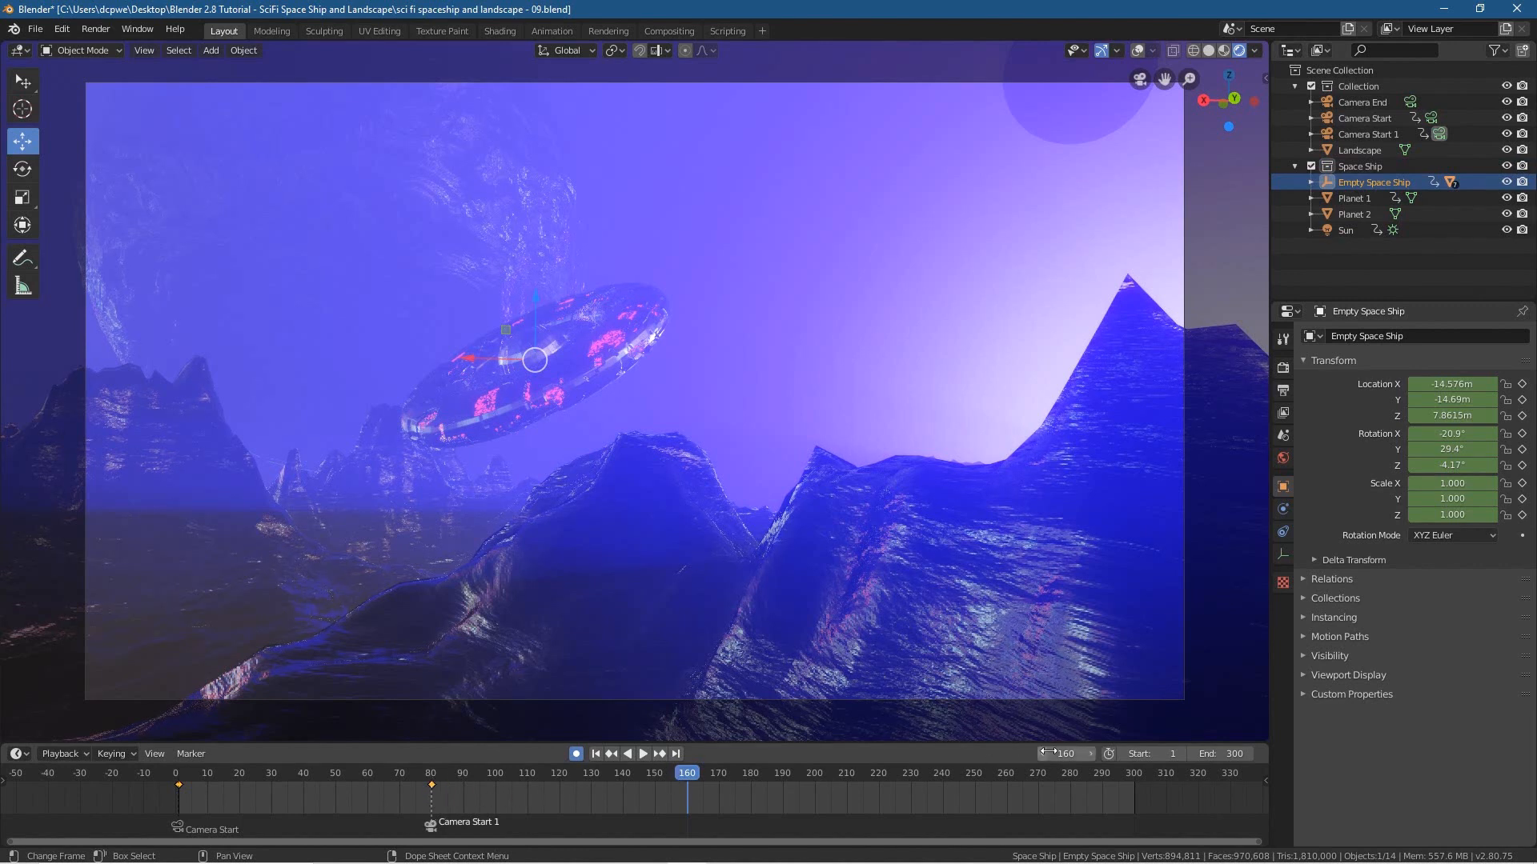
pyautogui.click(1074, 752)
pyautogui.write('81')
pyautogui.press('Return')
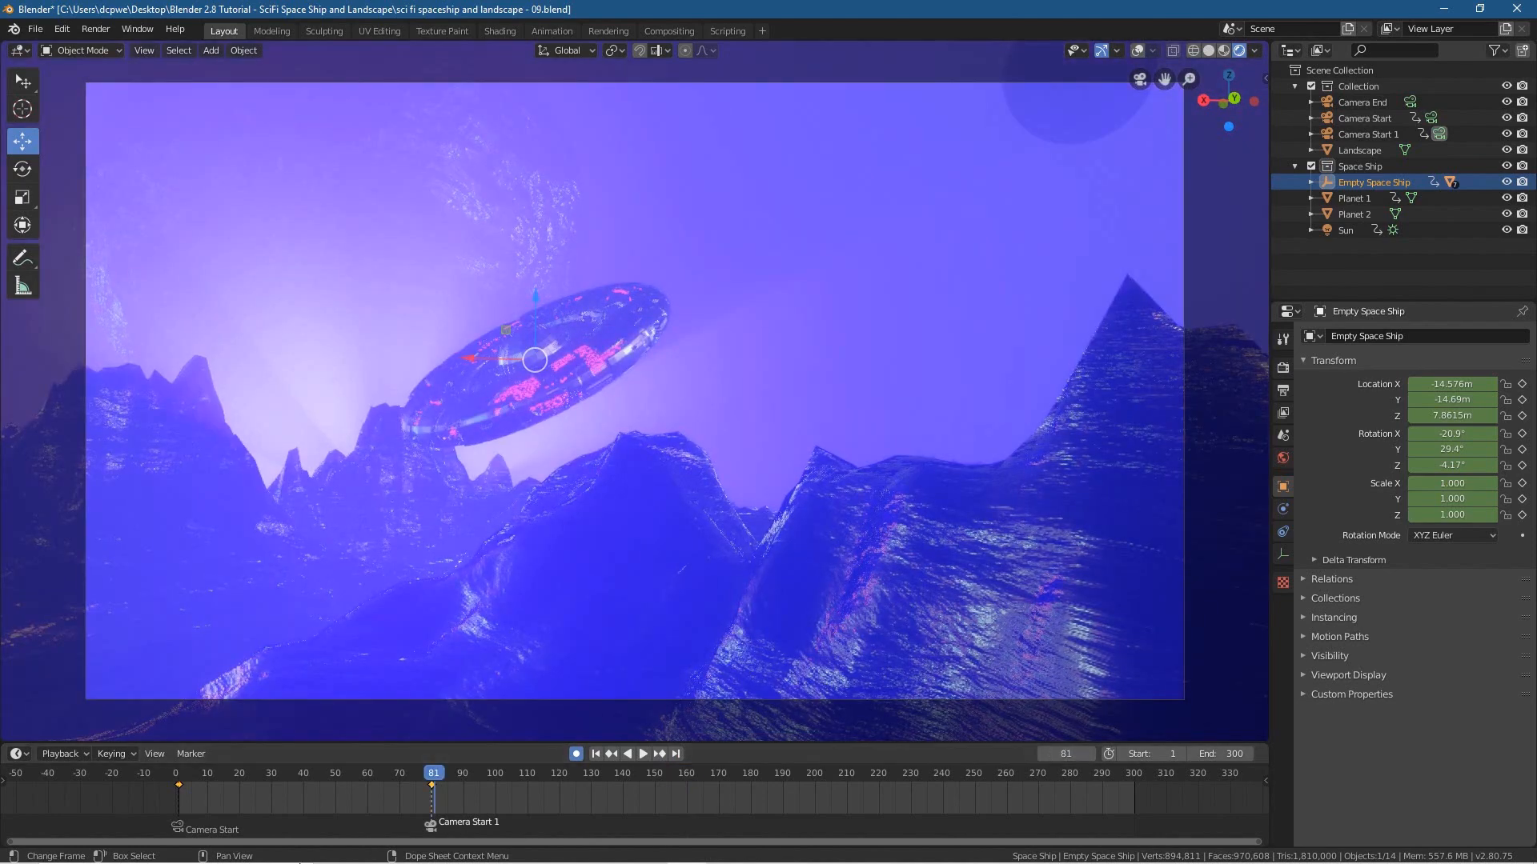
pyautogui.press('i')
pyautogui.press('i')
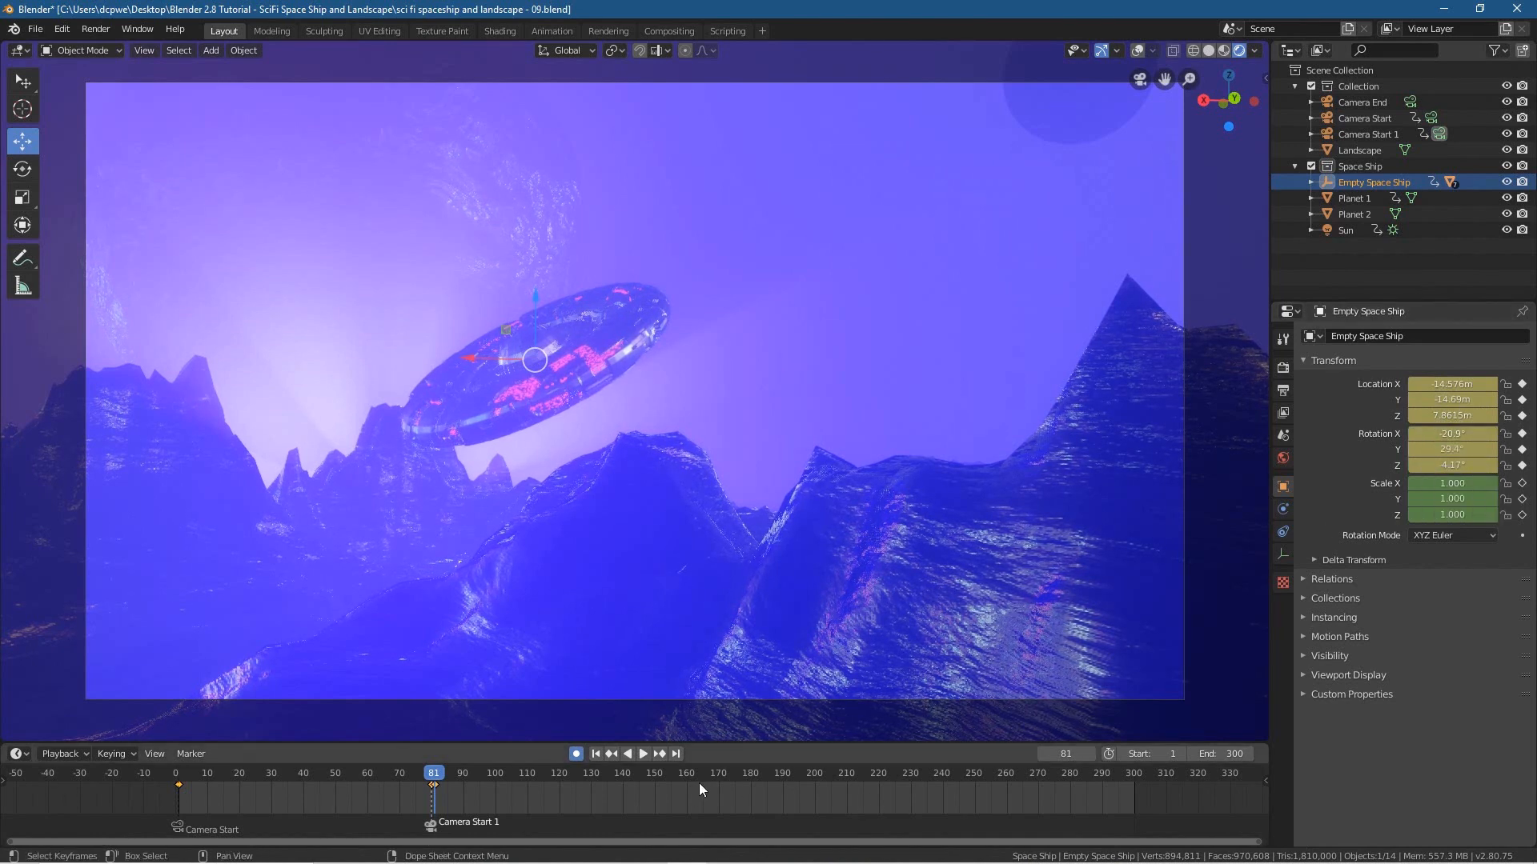
# - Insert location and rotation keyframes for the Empty Space Ship at frame 160
pyautogui.click(1065, 757)
pyautogui.press('Return')
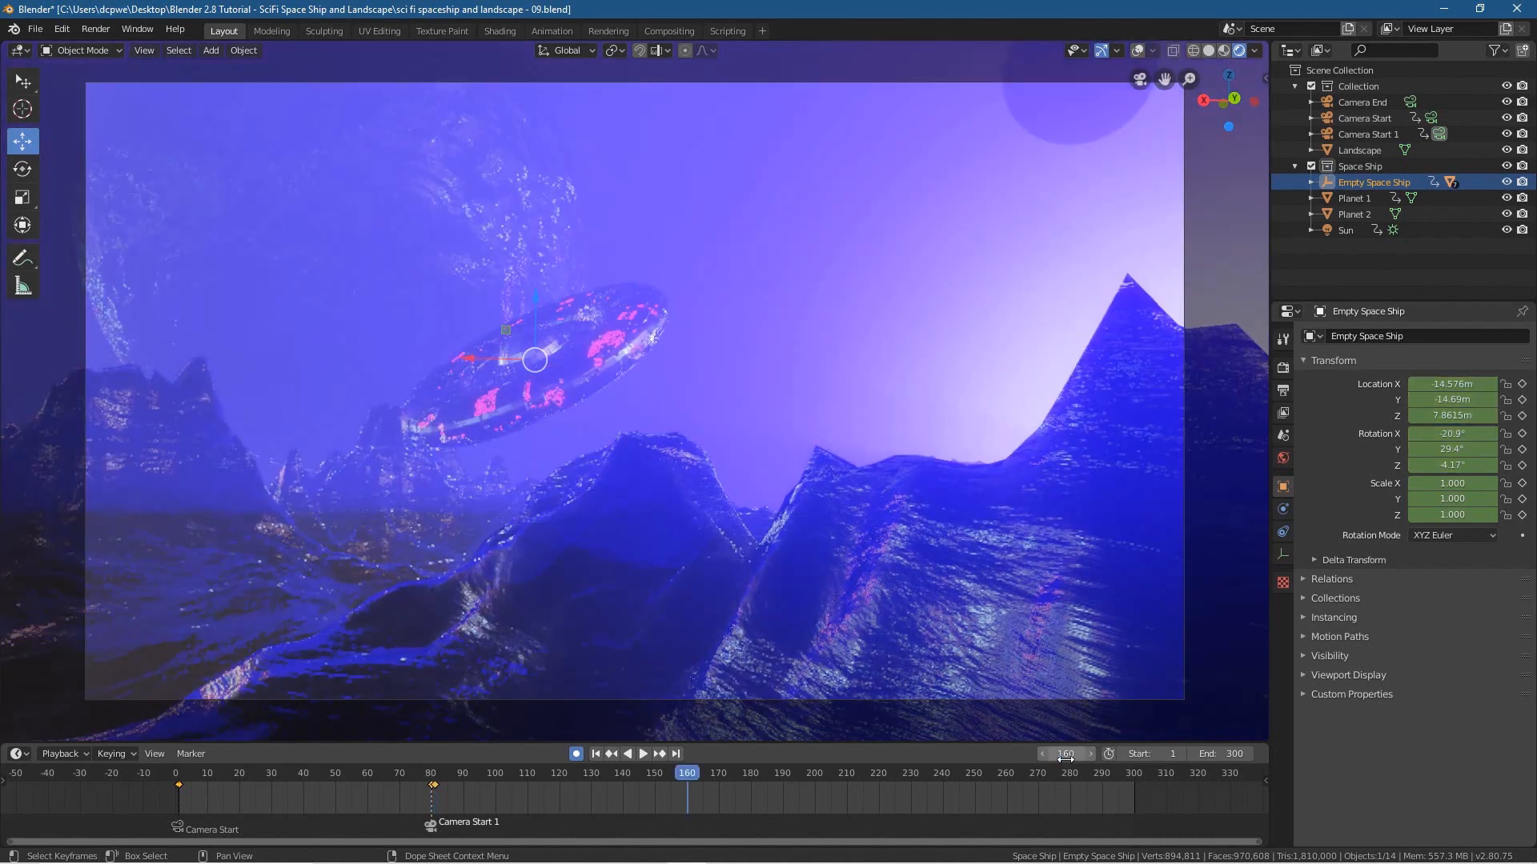
pyautogui.press('i')
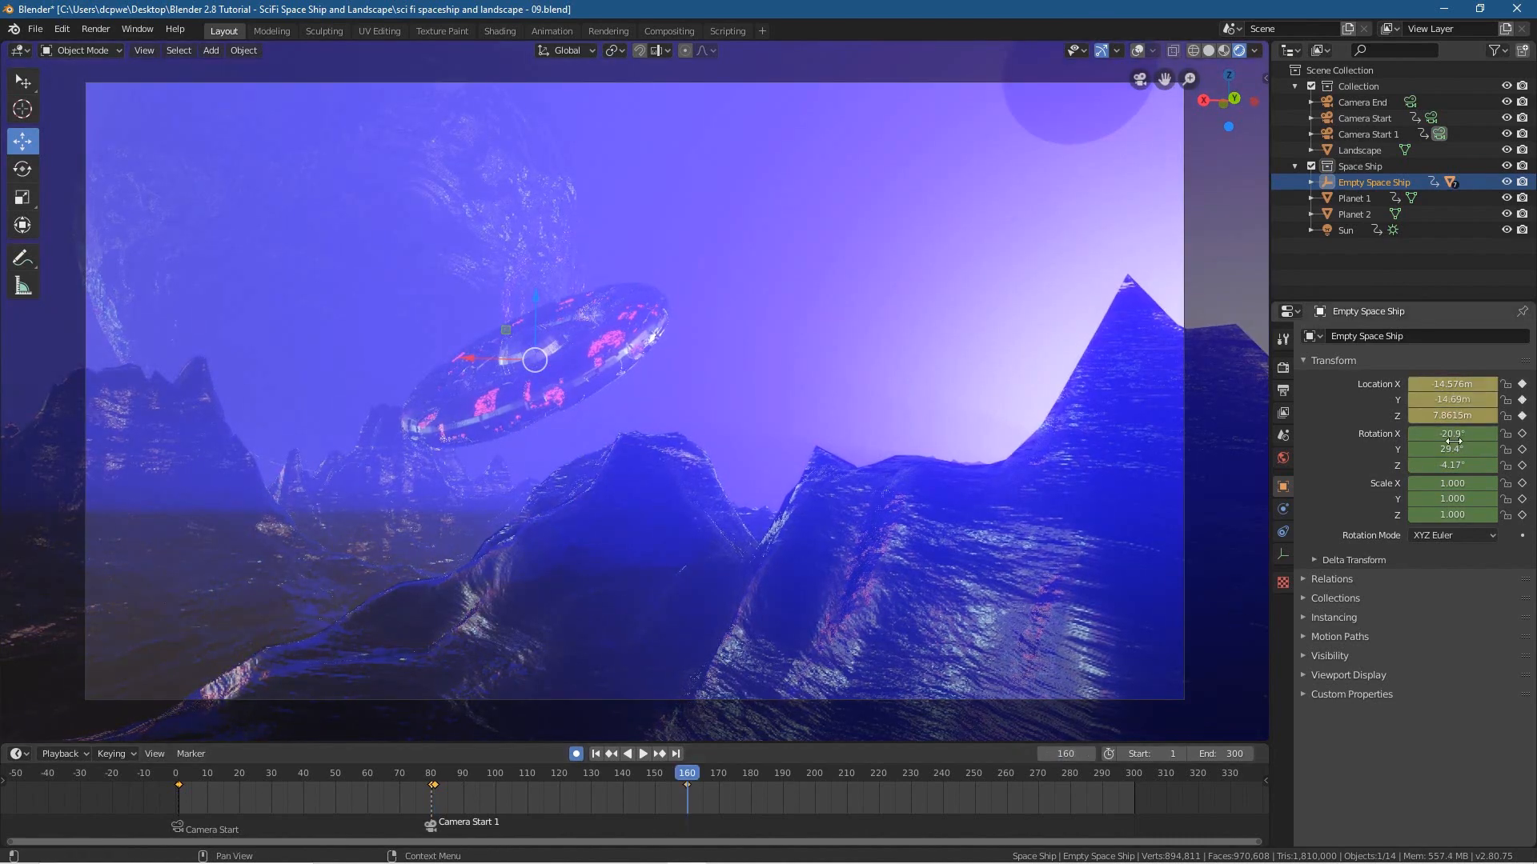
pyautogui.press('i')
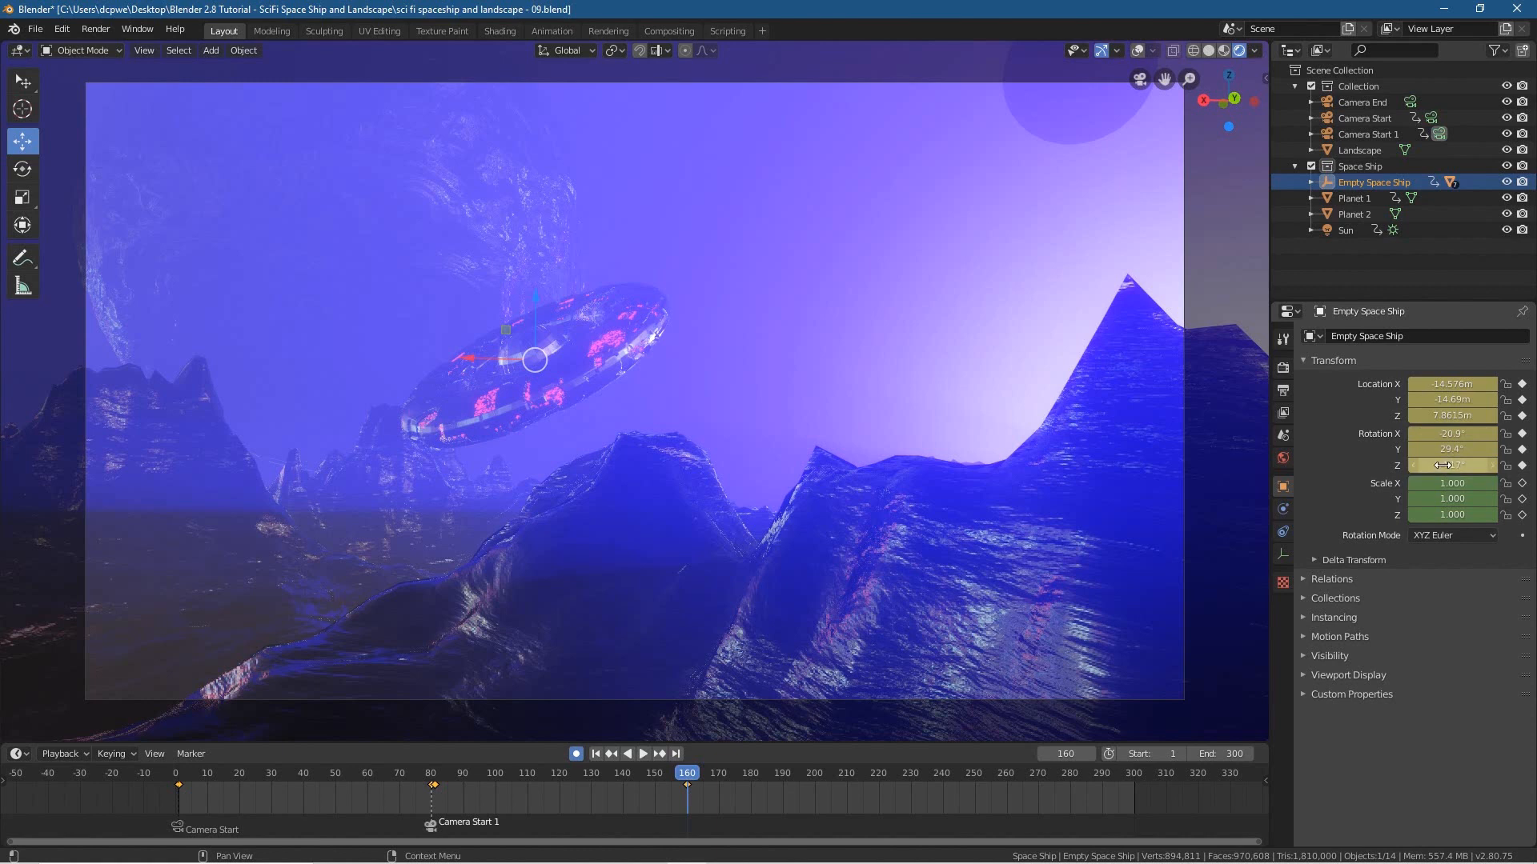
# - At frame 160, set the ship empty's X rotation to -10.8° and move it about -5 m in X, 1.29 m in Y, 1.7 m in Z
pyautogui.moveTo(1443, 465); pyautogui.dragTo(1479, 433)
pyautogui.hotkey('ctrl', 'z')
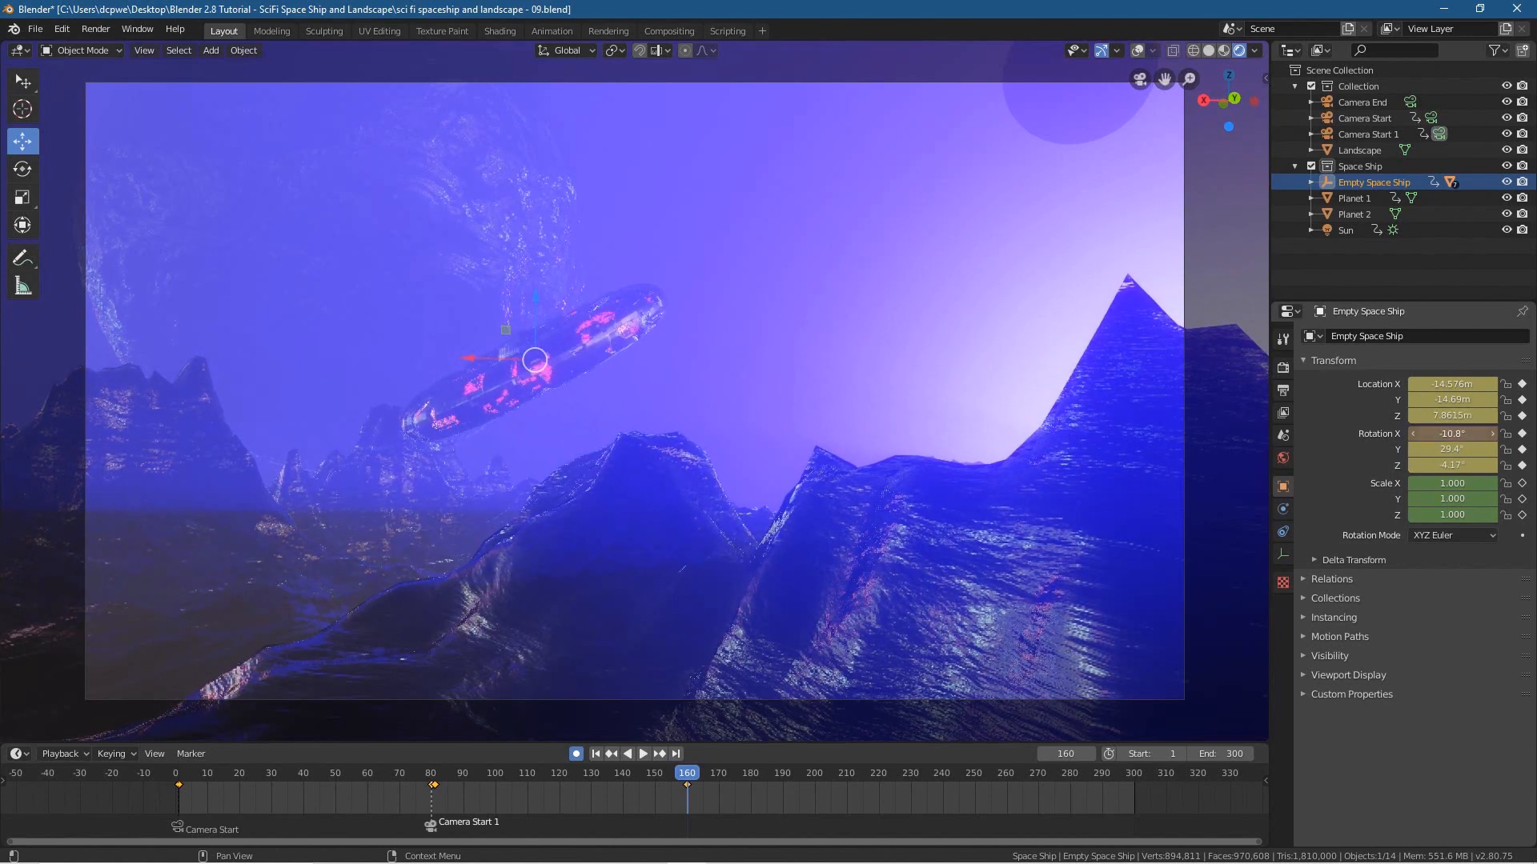
pyautogui.moveTo(669, 775); pyautogui.dragTo(322, 829)
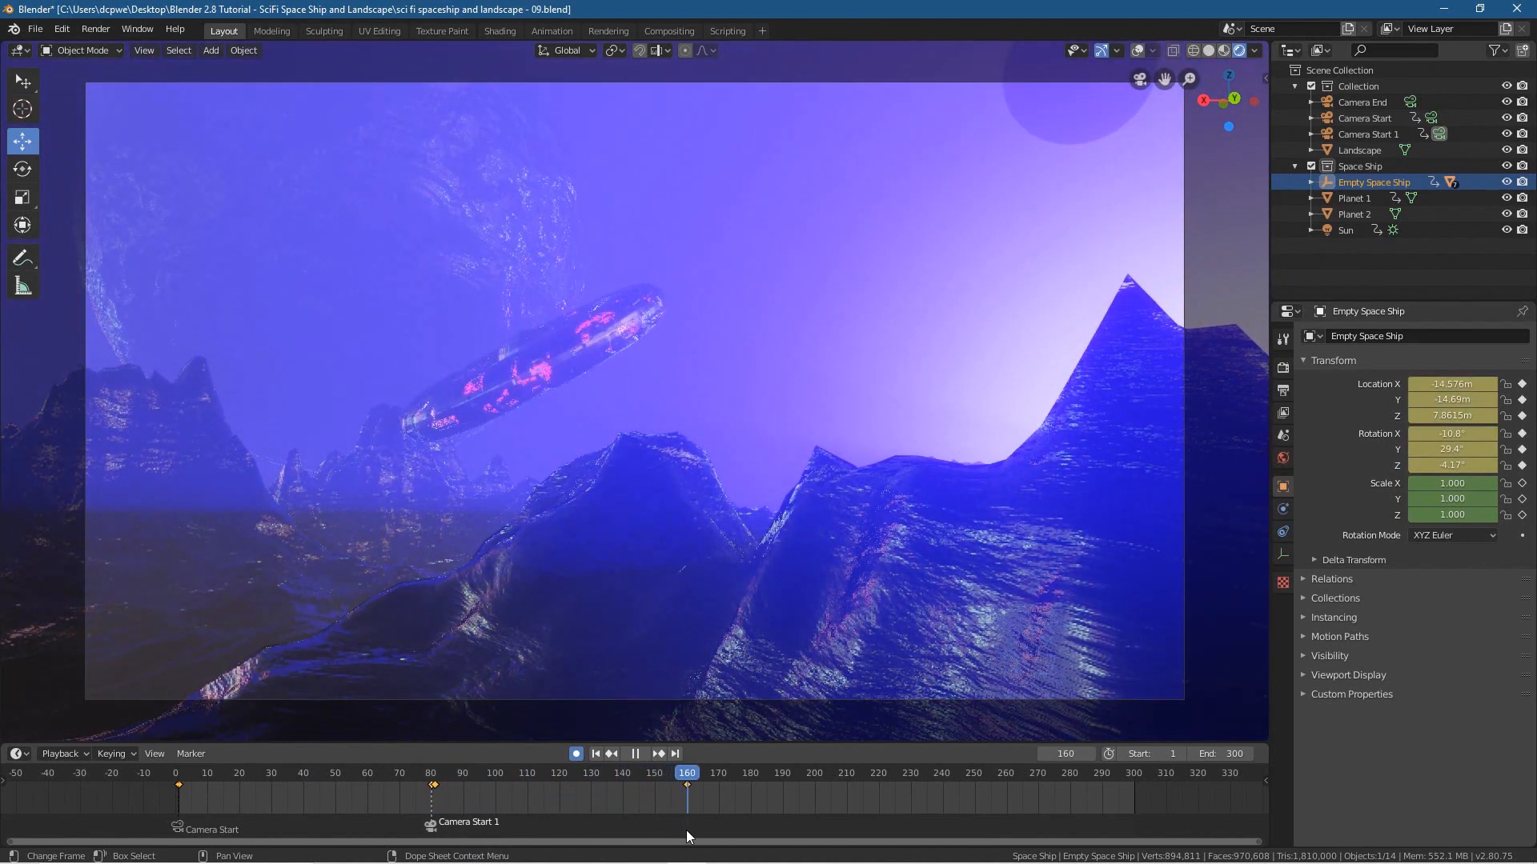
pyautogui.press('space')
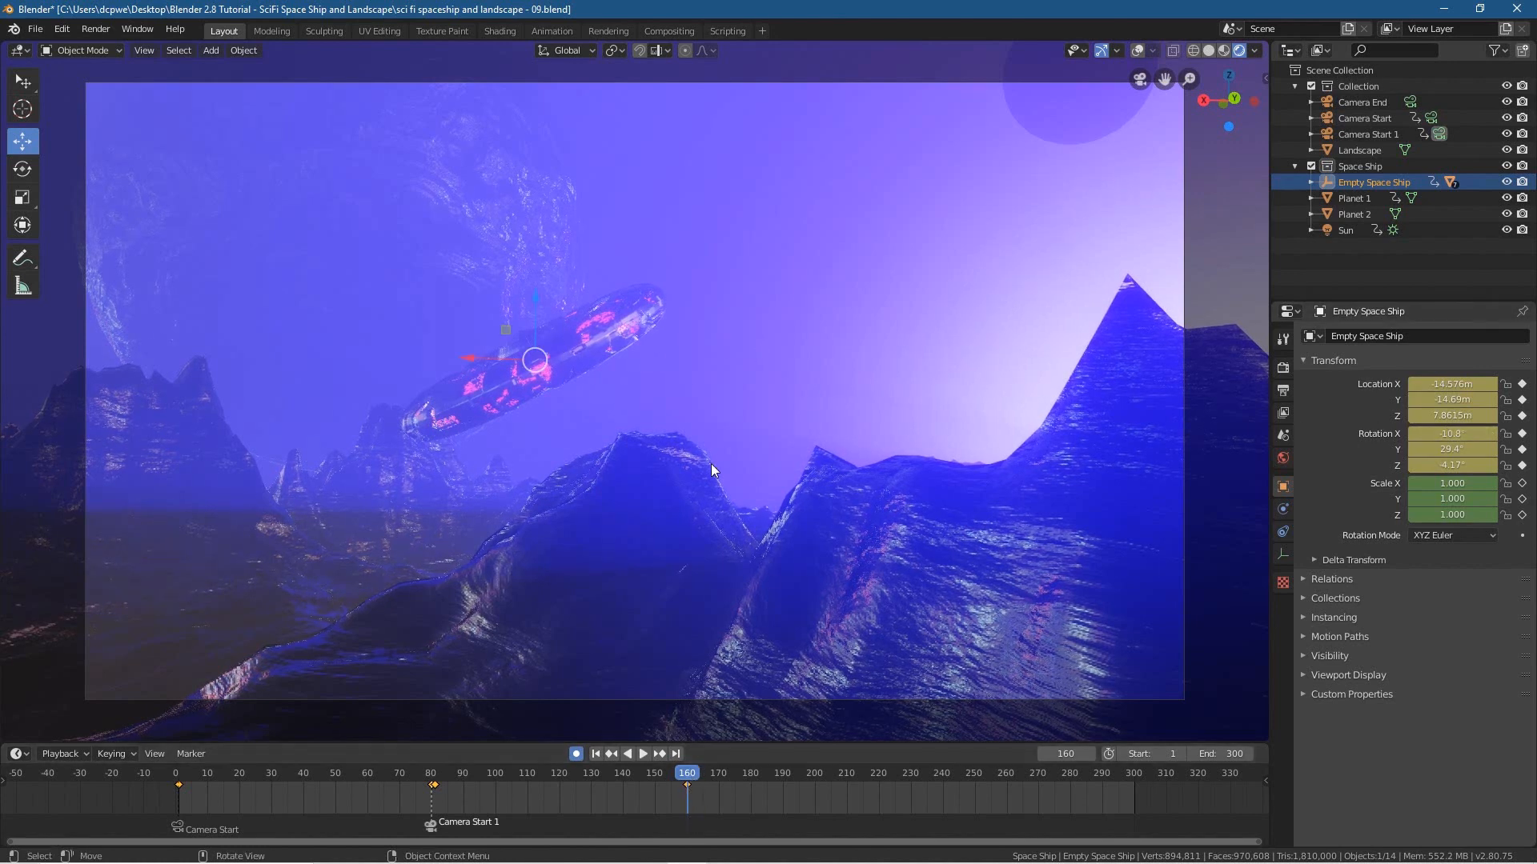
pyautogui.press('g')
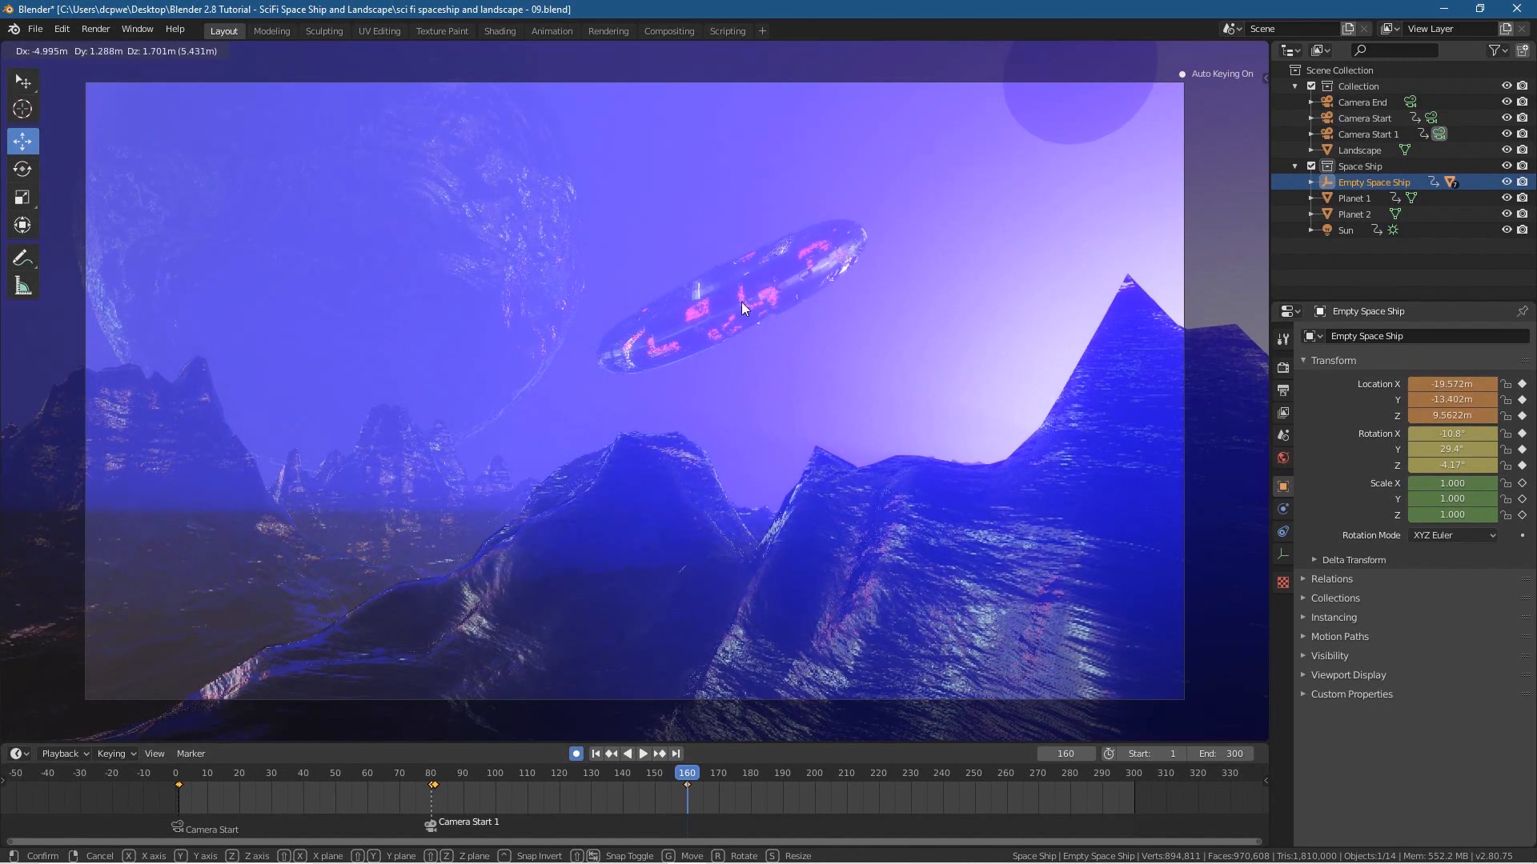
pyautogui.click(741, 301)
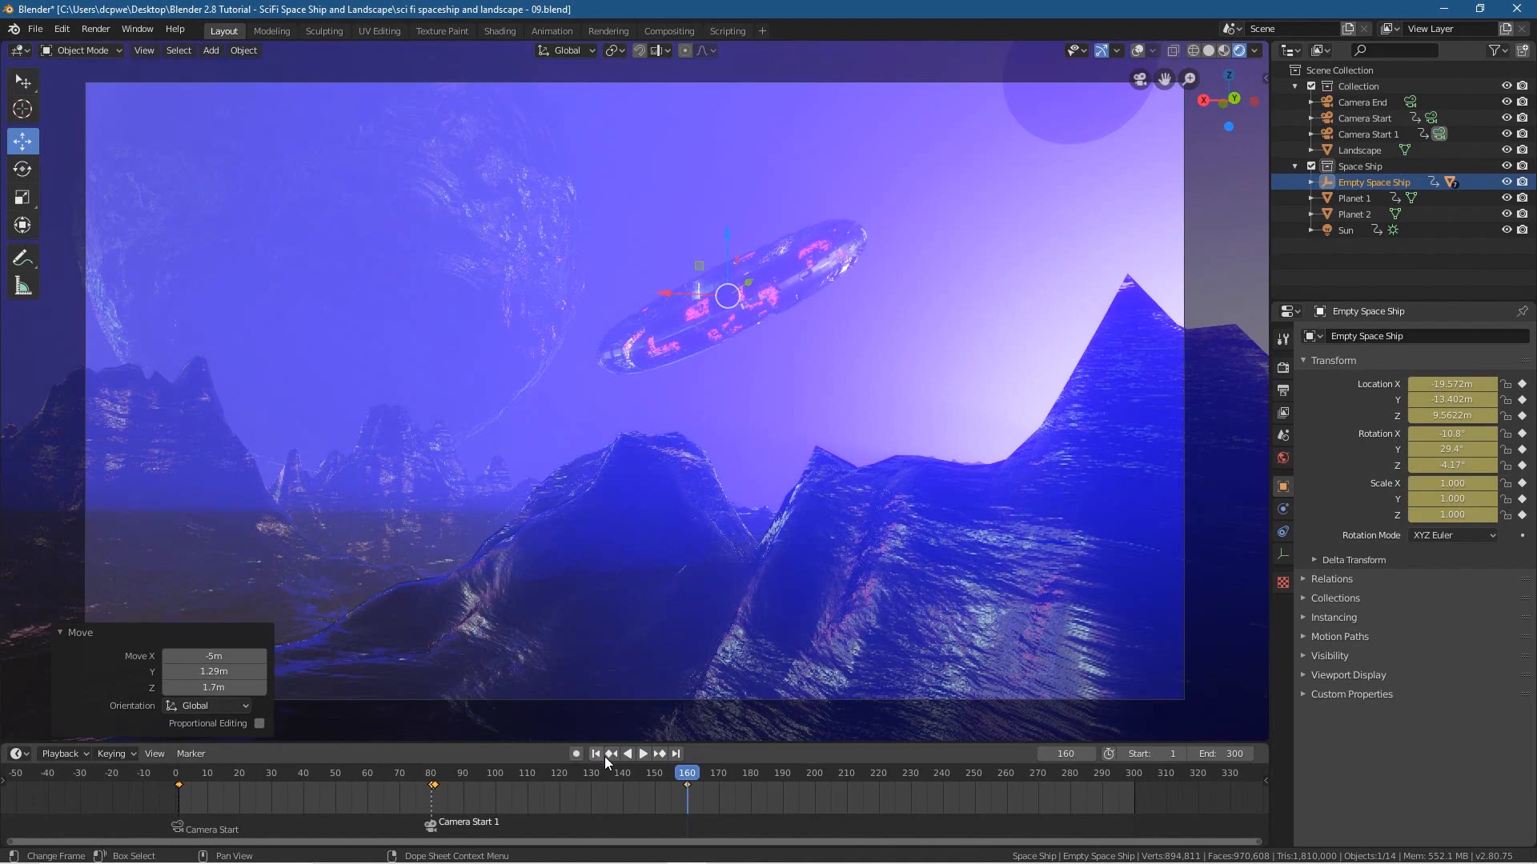
# - Play and scrub the animation to review the spaceship's motion, ending at frame 230
pyautogui.moveTo(688, 775); pyautogui.dragTo(368, 784)
pyautogui.click(642, 754)
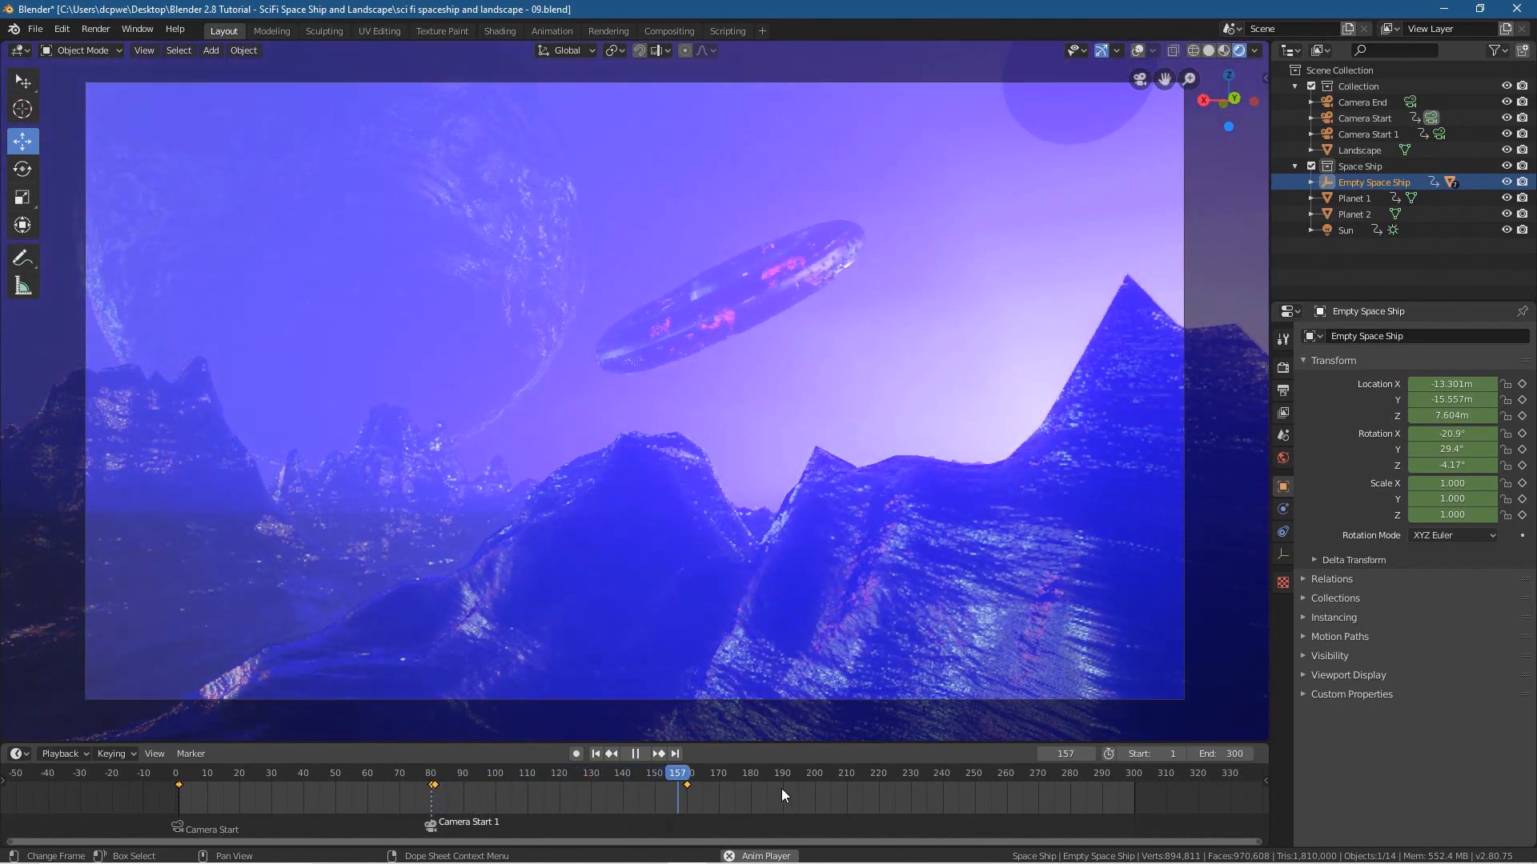
pyautogui.click(634, 754)
pyautogui.moveTo(773, 784); pyautogui.dragTo(446, 849)
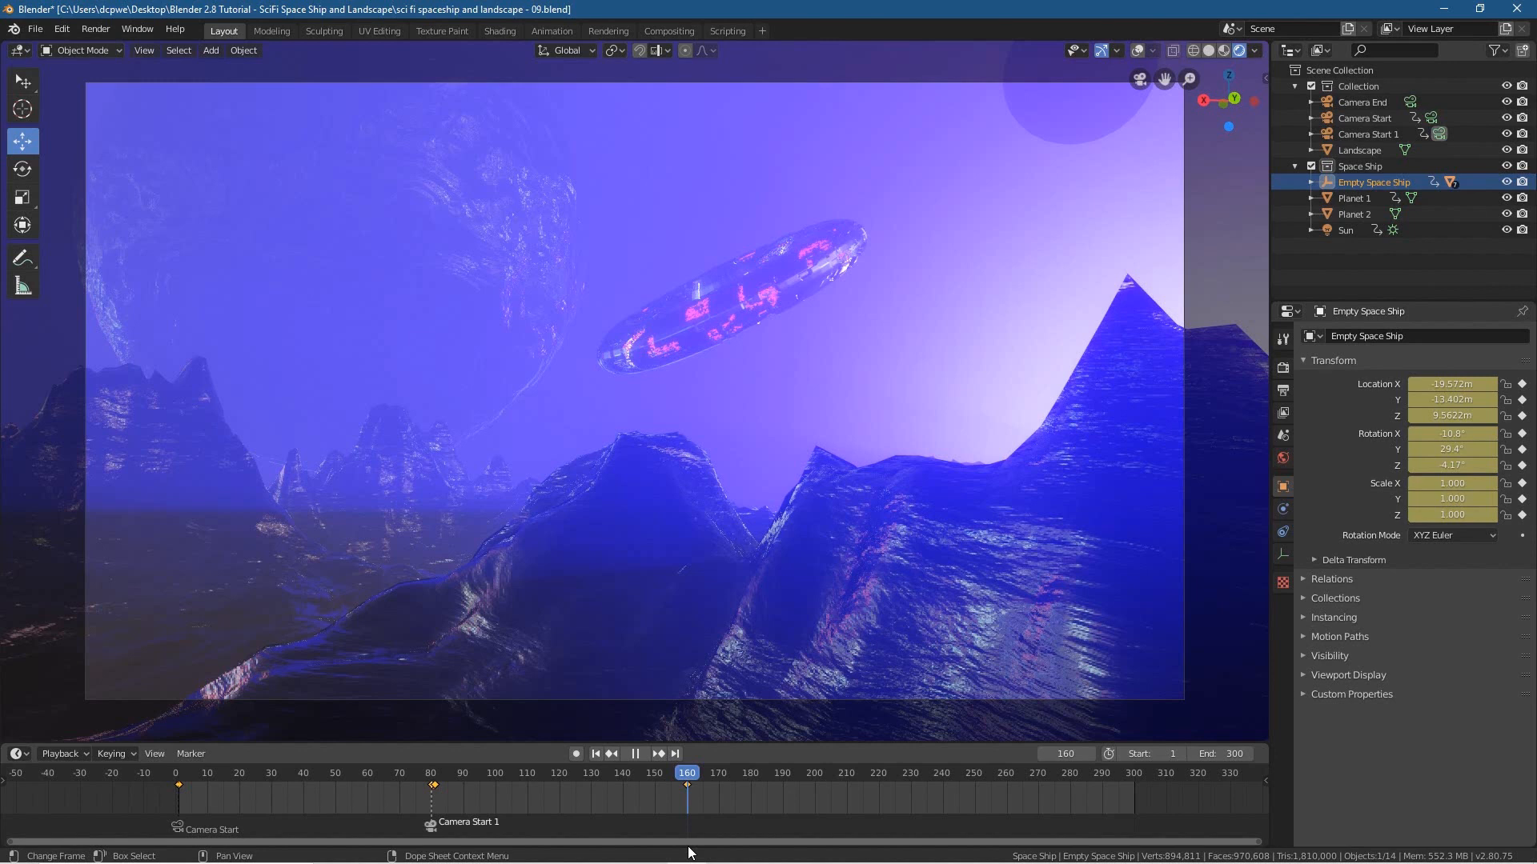
pyautogui.press('space')
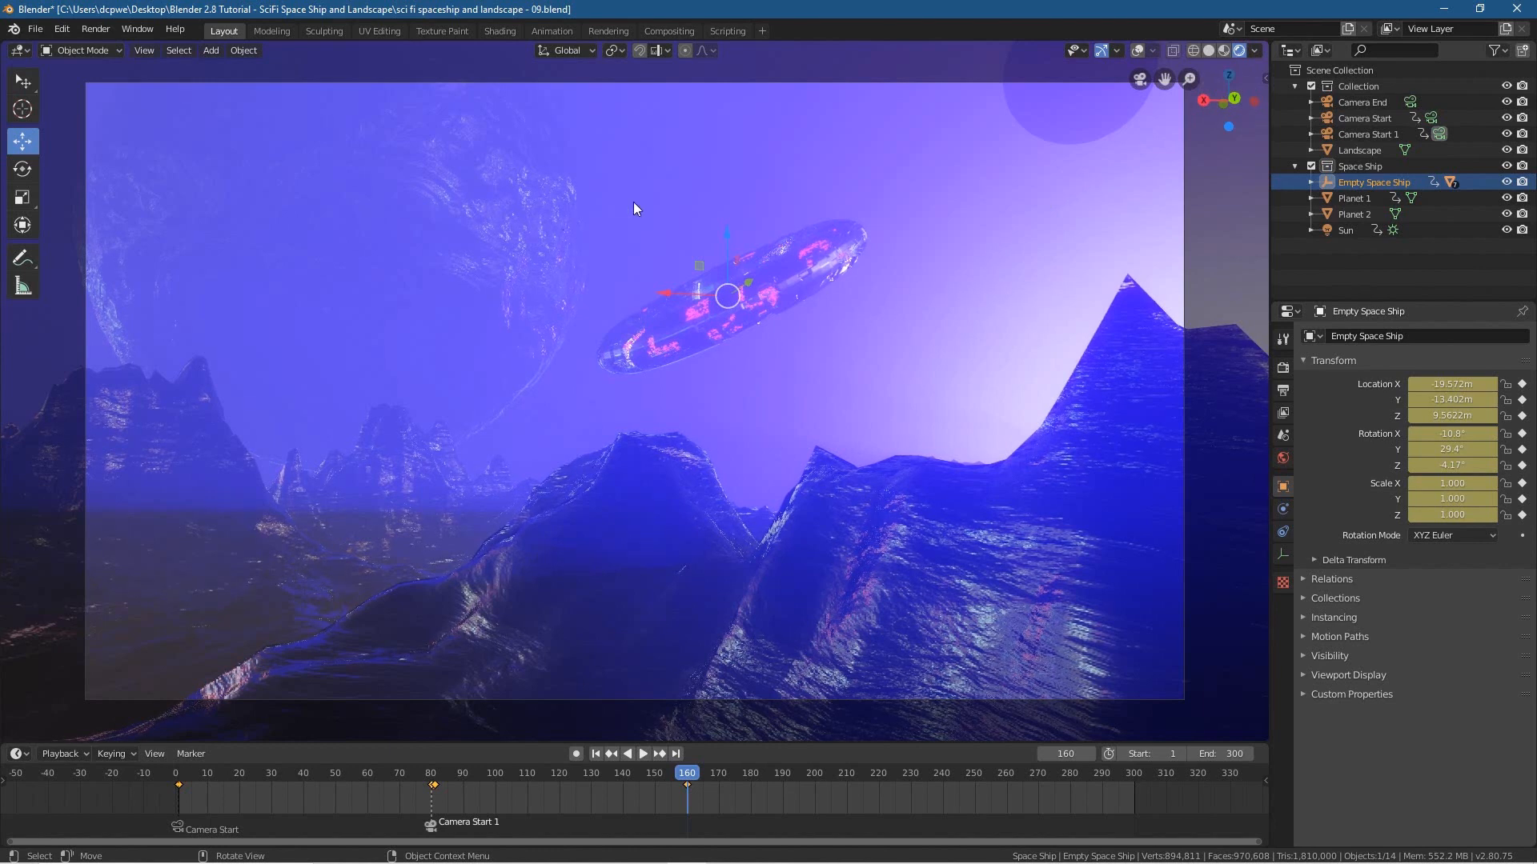
pyautogui.press('space')
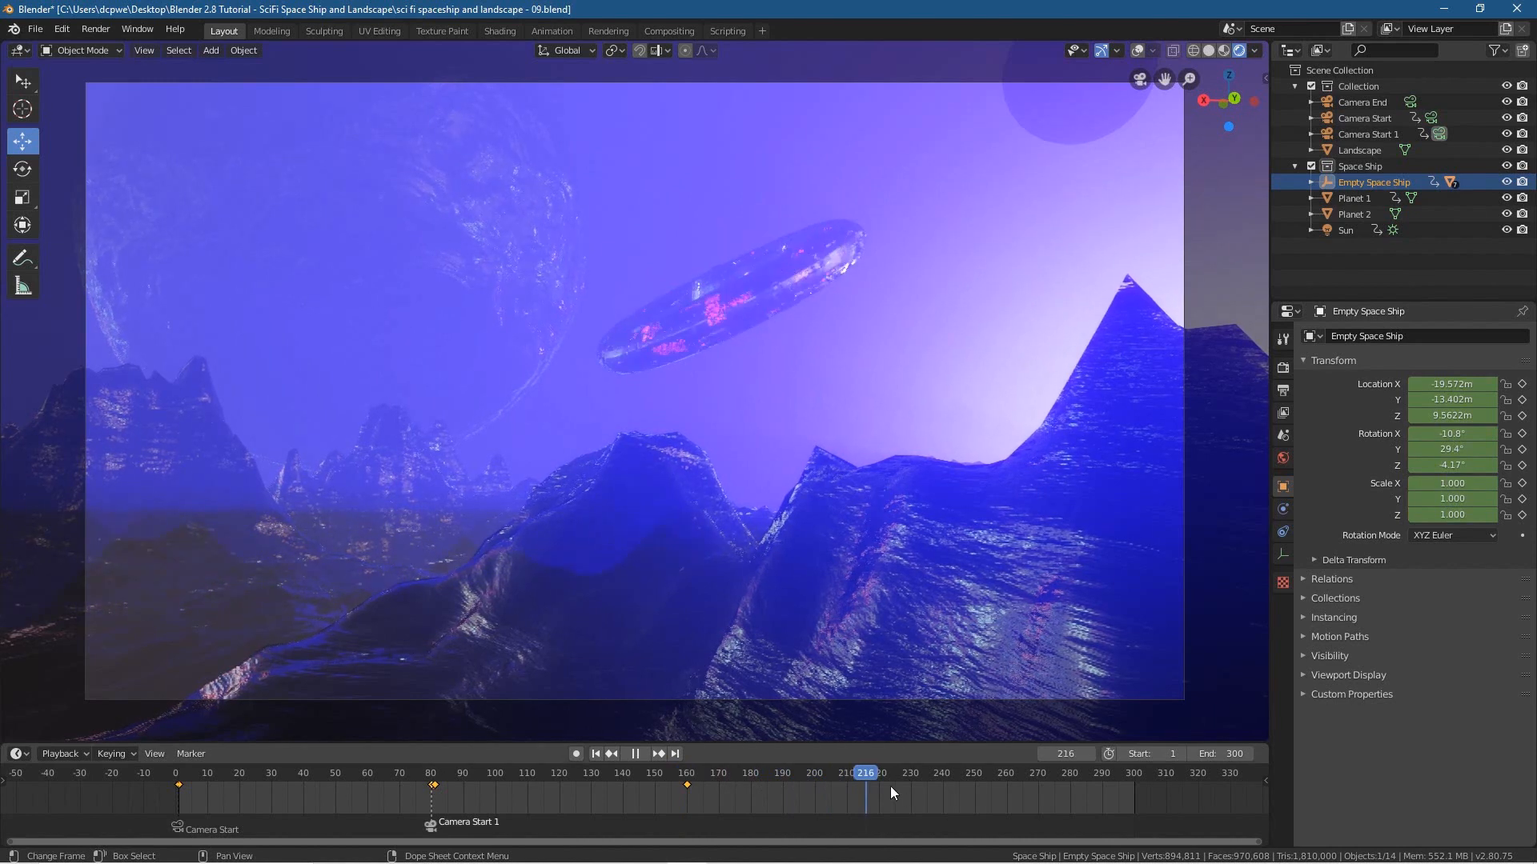
pyautogui.moveTo(776, 791); pyautogui.dragTo(911, 788)
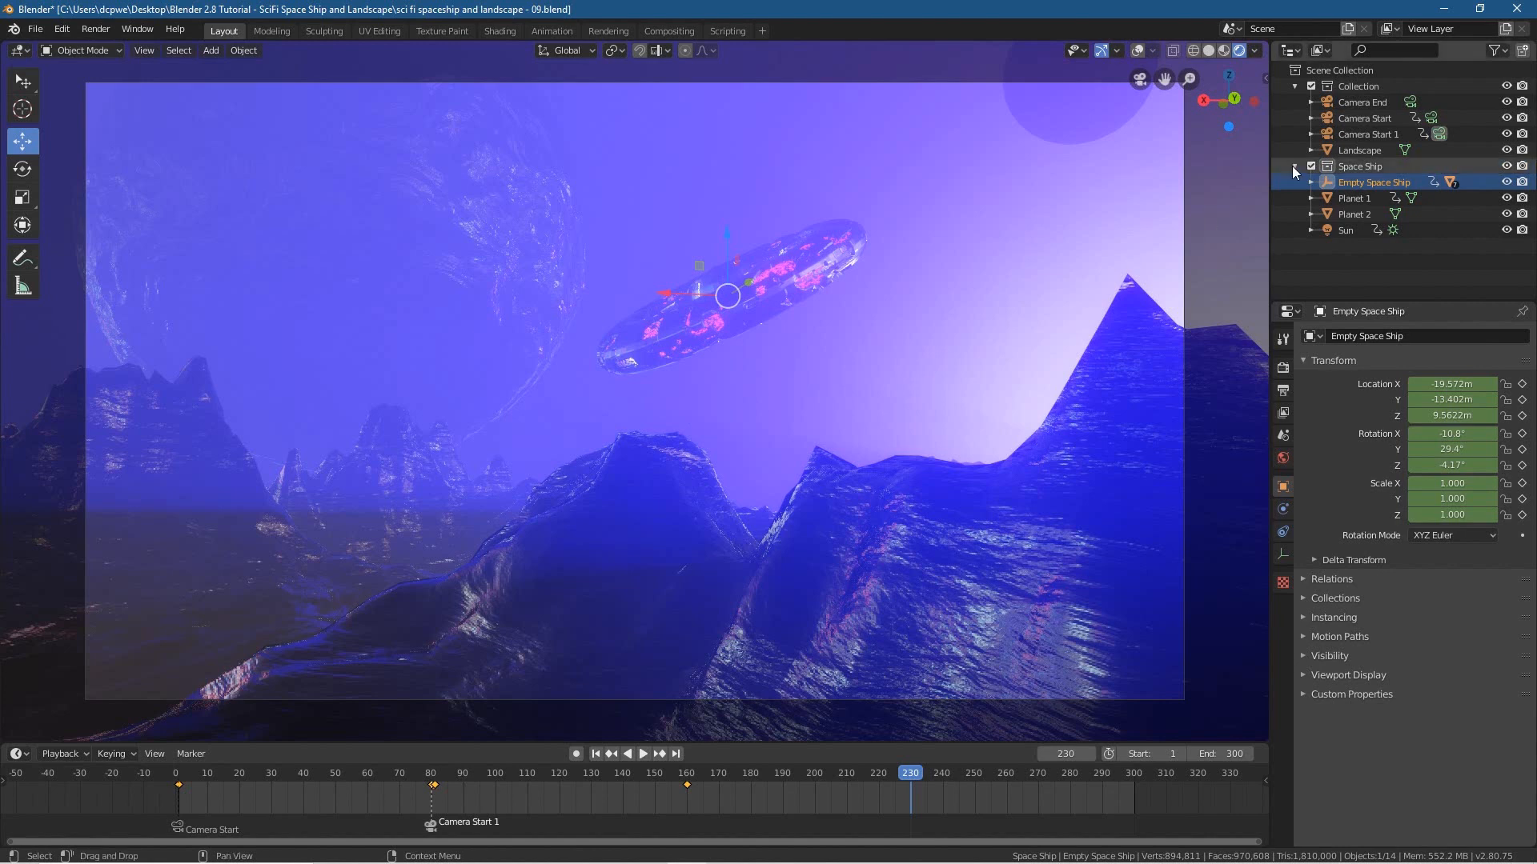
# - Duplicate Camera Start 1 in place and name the copy Camera Start 2
pyautogui.click(1370, 133)
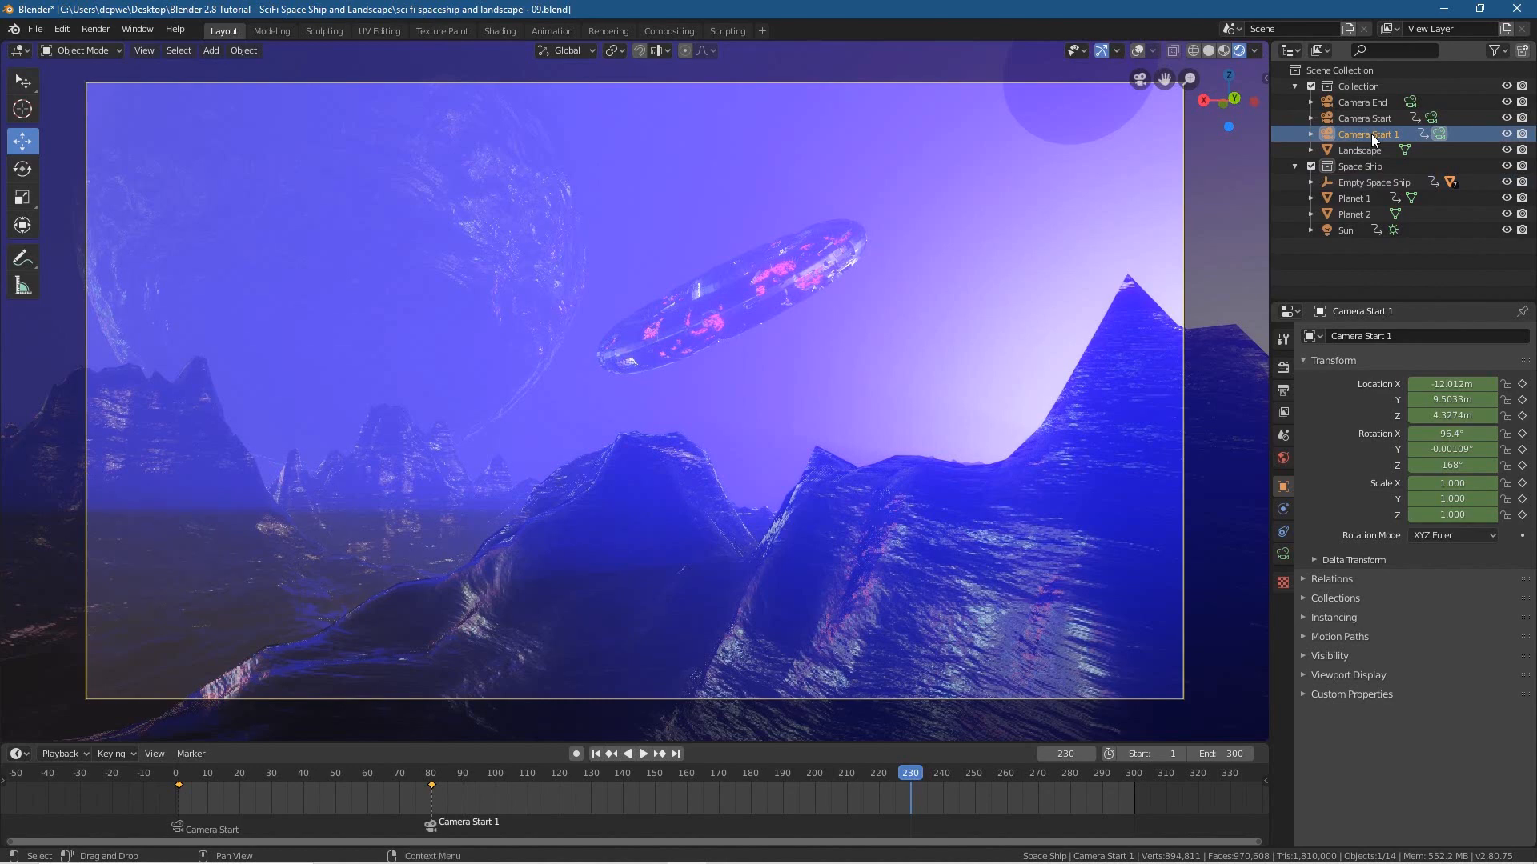
pyautogui.hotkey('shift', 'd')
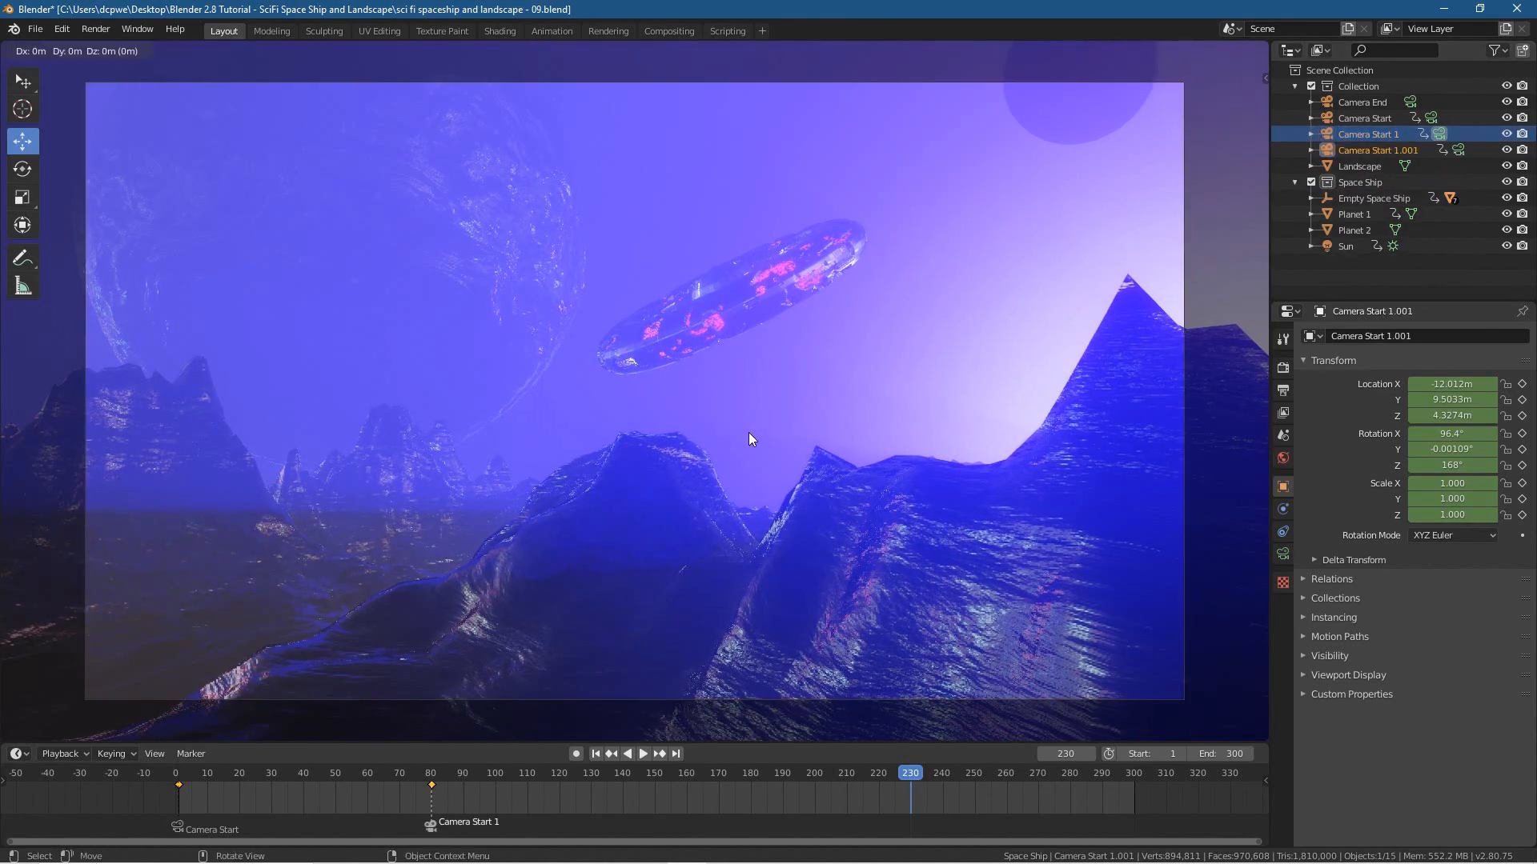
pyautogui.rightClick(748, 432)
pyautogui.doubleClick(1393, 149)
pyautogui.moveTo(1429, 151); pyautogui.dragTo(1395, 153)
pyautogui.write('2')
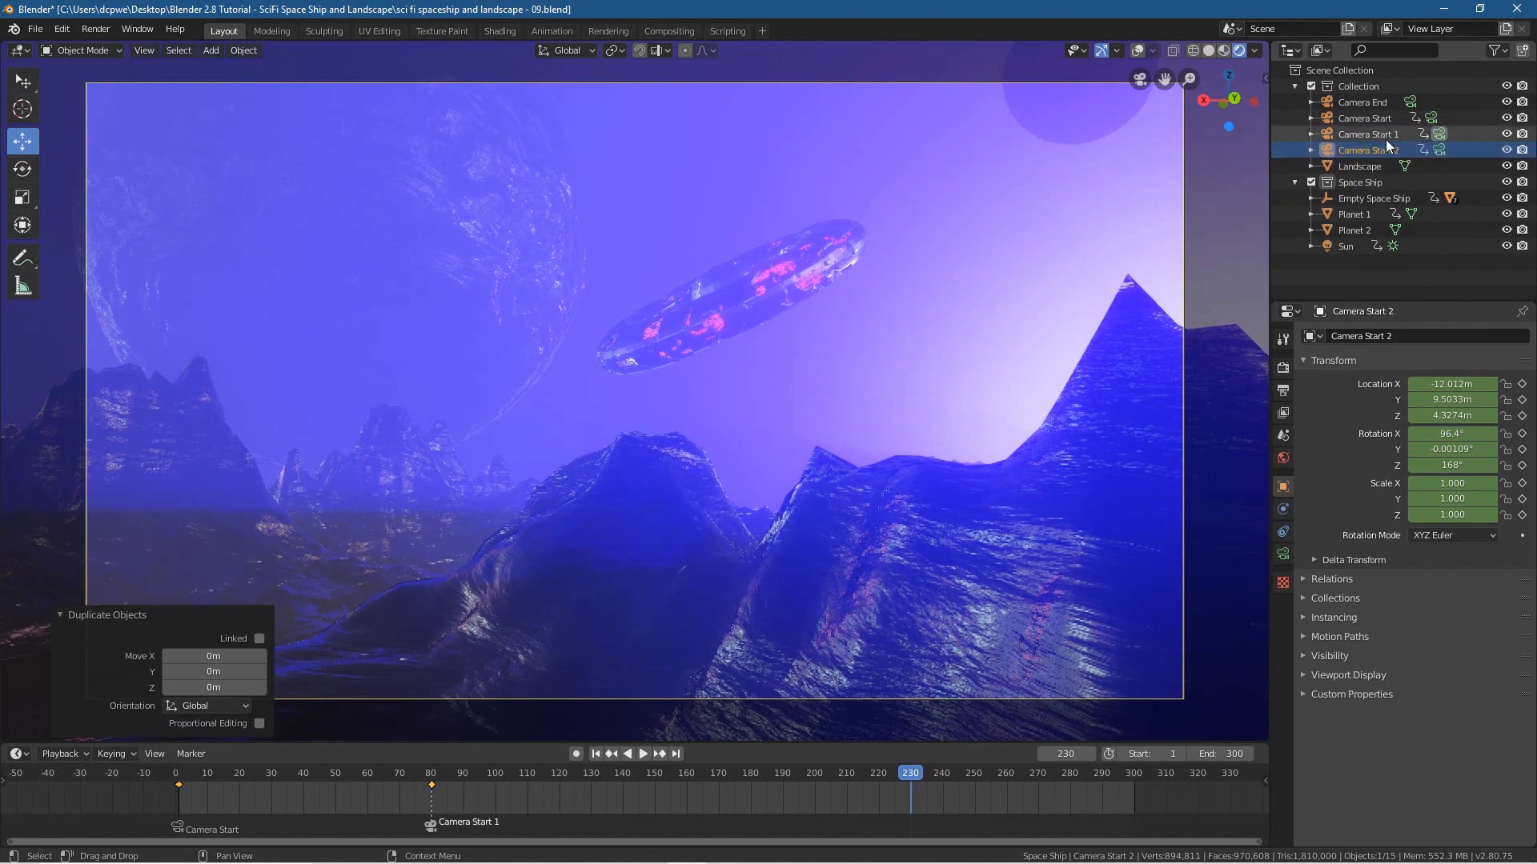
pyautogui.press('Return')
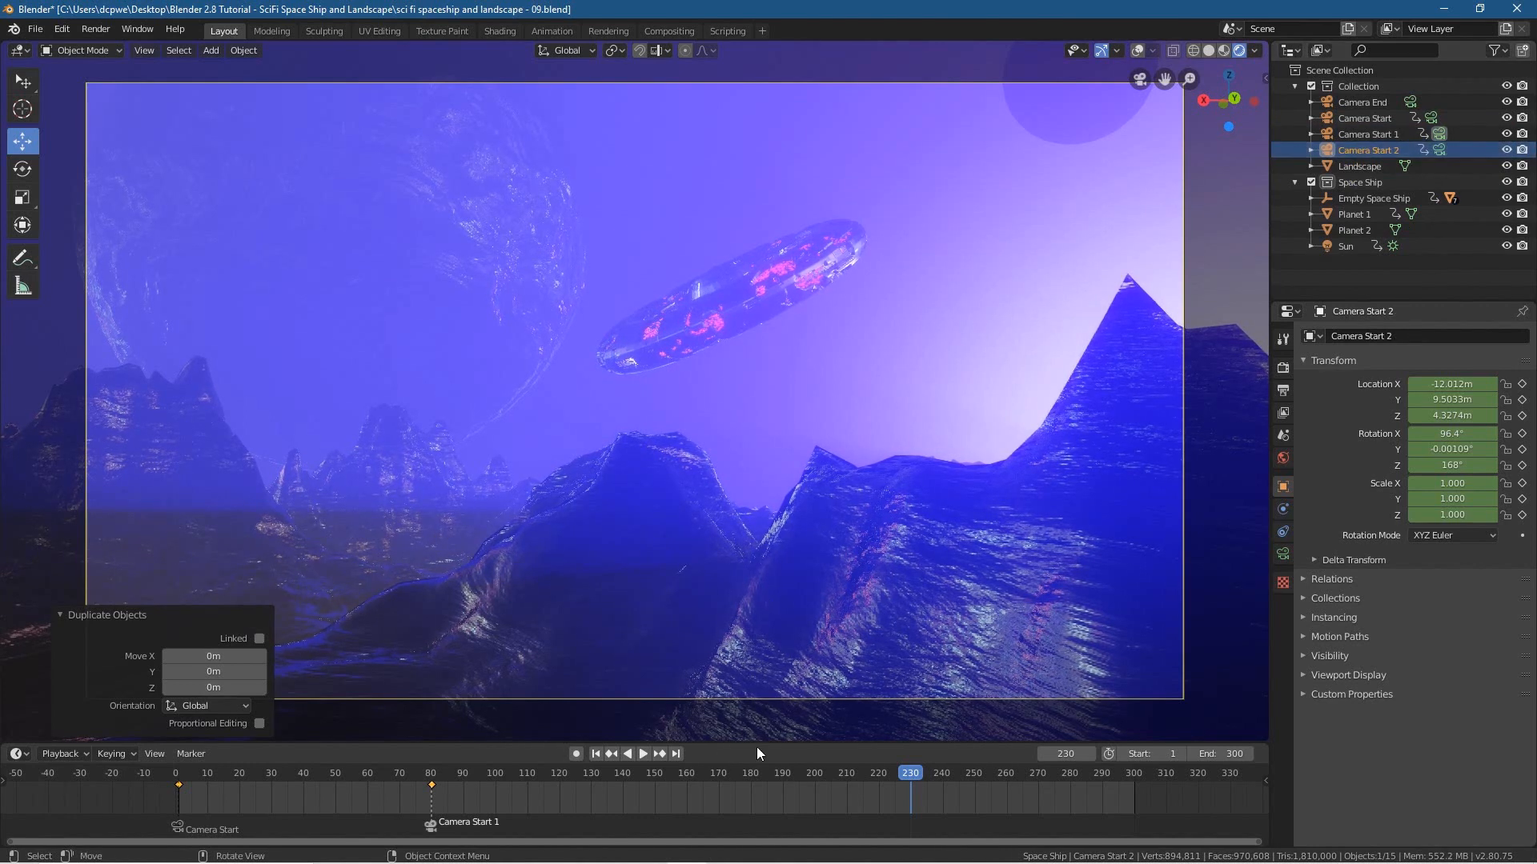
# - Turn on auto keying and keyframe the location, scale and rotation of Camera Start 1 at frame 160
pyautogui.click(1381, 138)
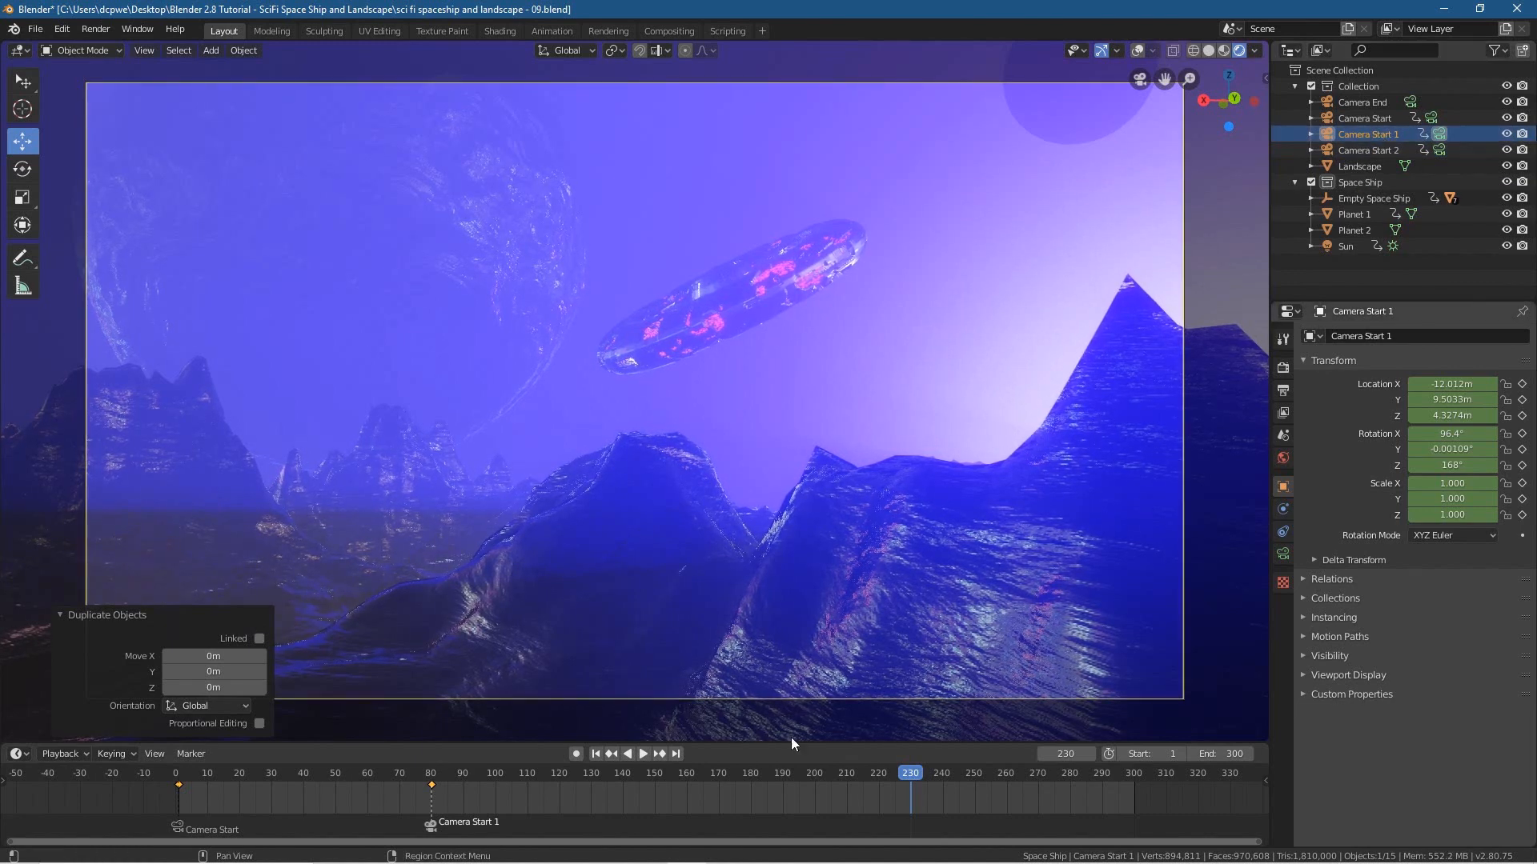
pyautogui.moveTo(912, 775); pyautogui.dragTo(563, 780)
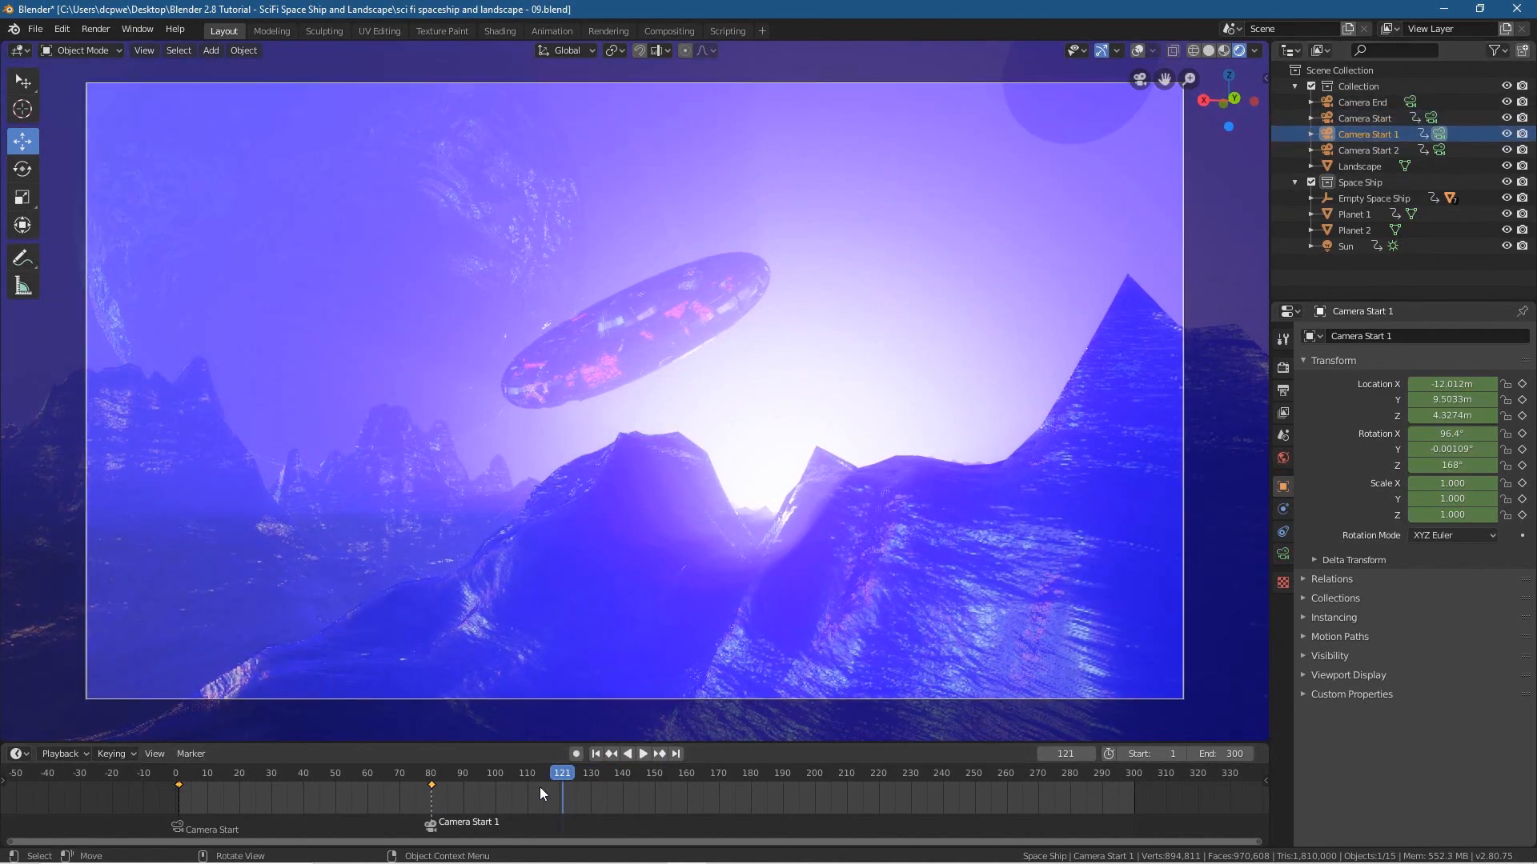
pyautogui.moveTo(568, 771); pyautogui.dragTo(688, 794)
pyautogui.click(570, 757)
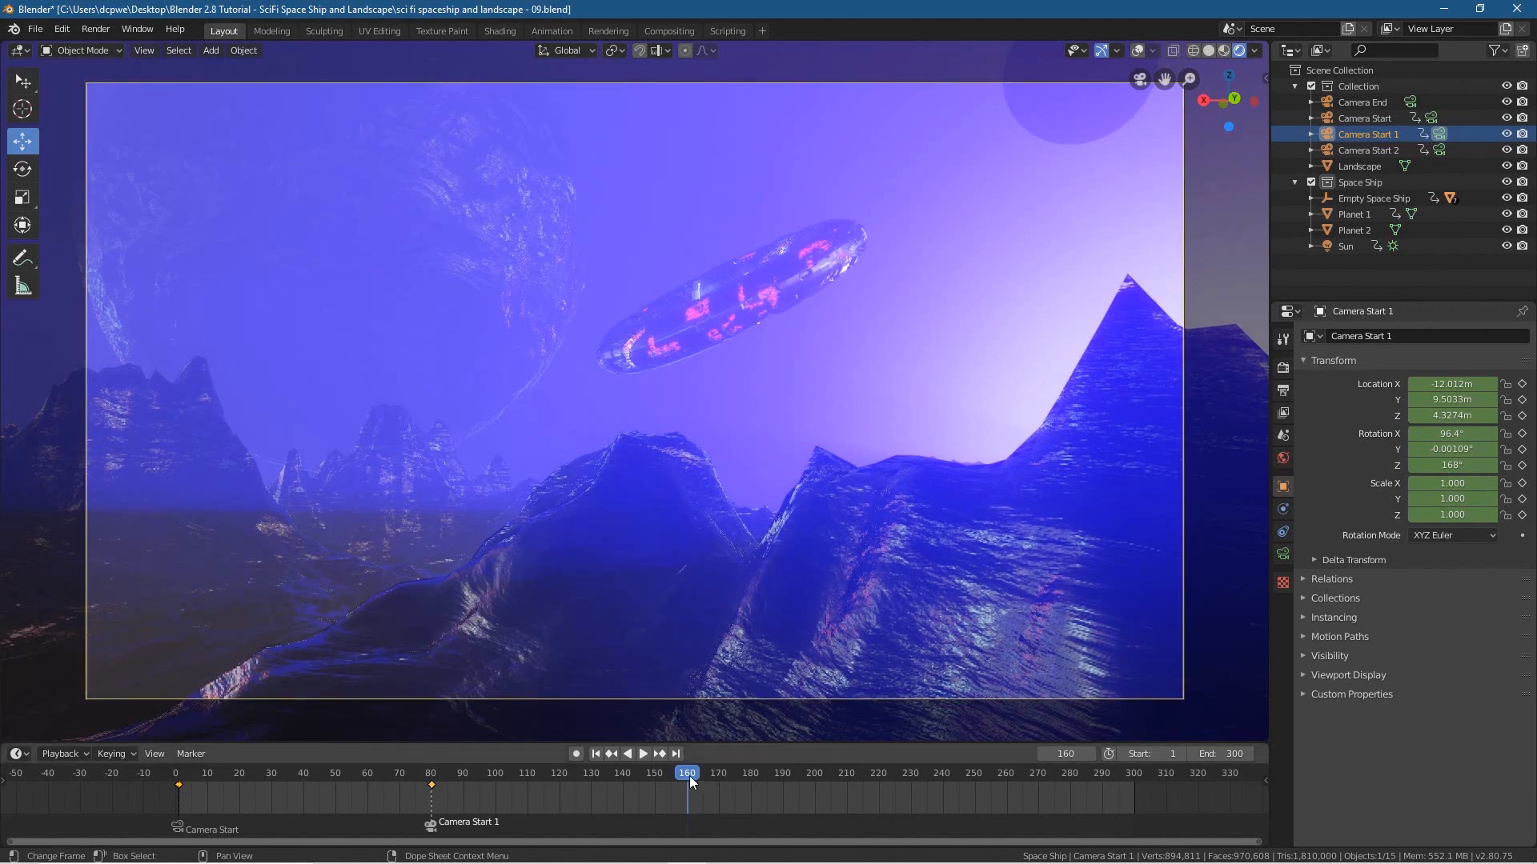
pyautogui.click(576, 754)
pyautogui.press('i')
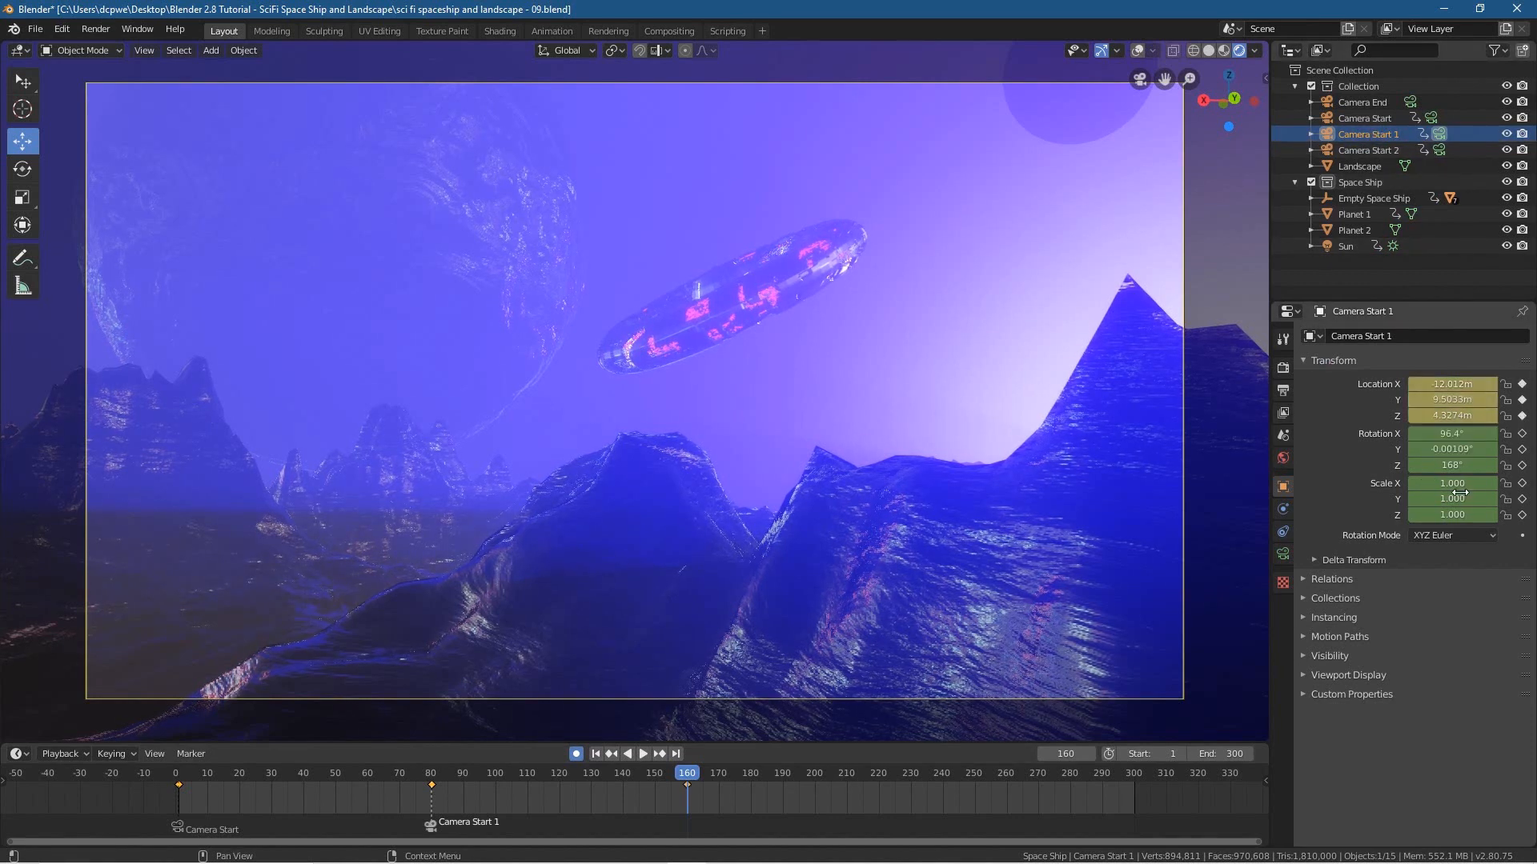
pyautogui.press('i')
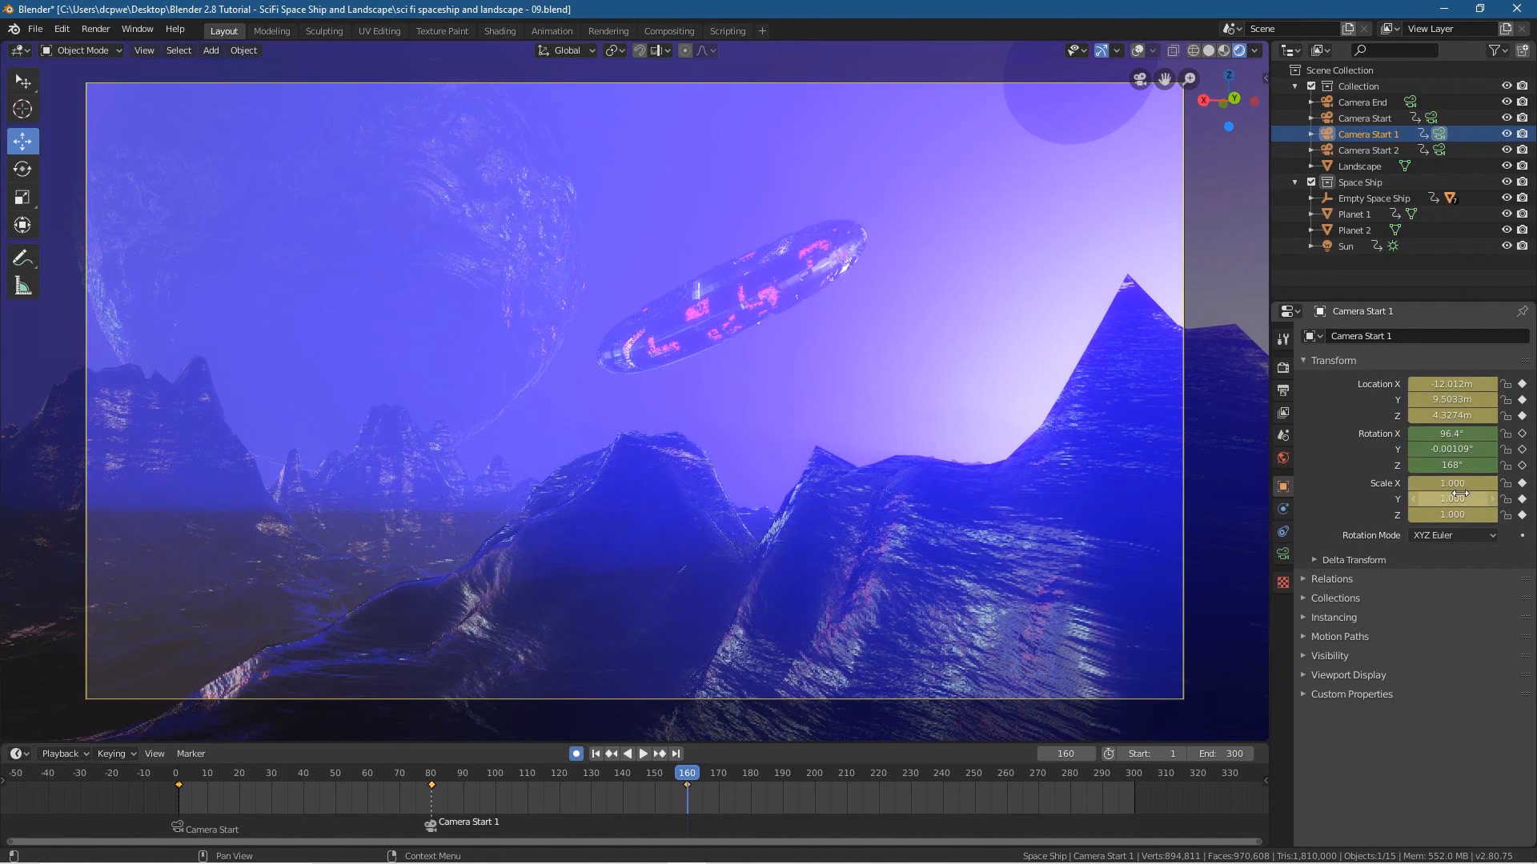
pyautogui.click(1523, 433)
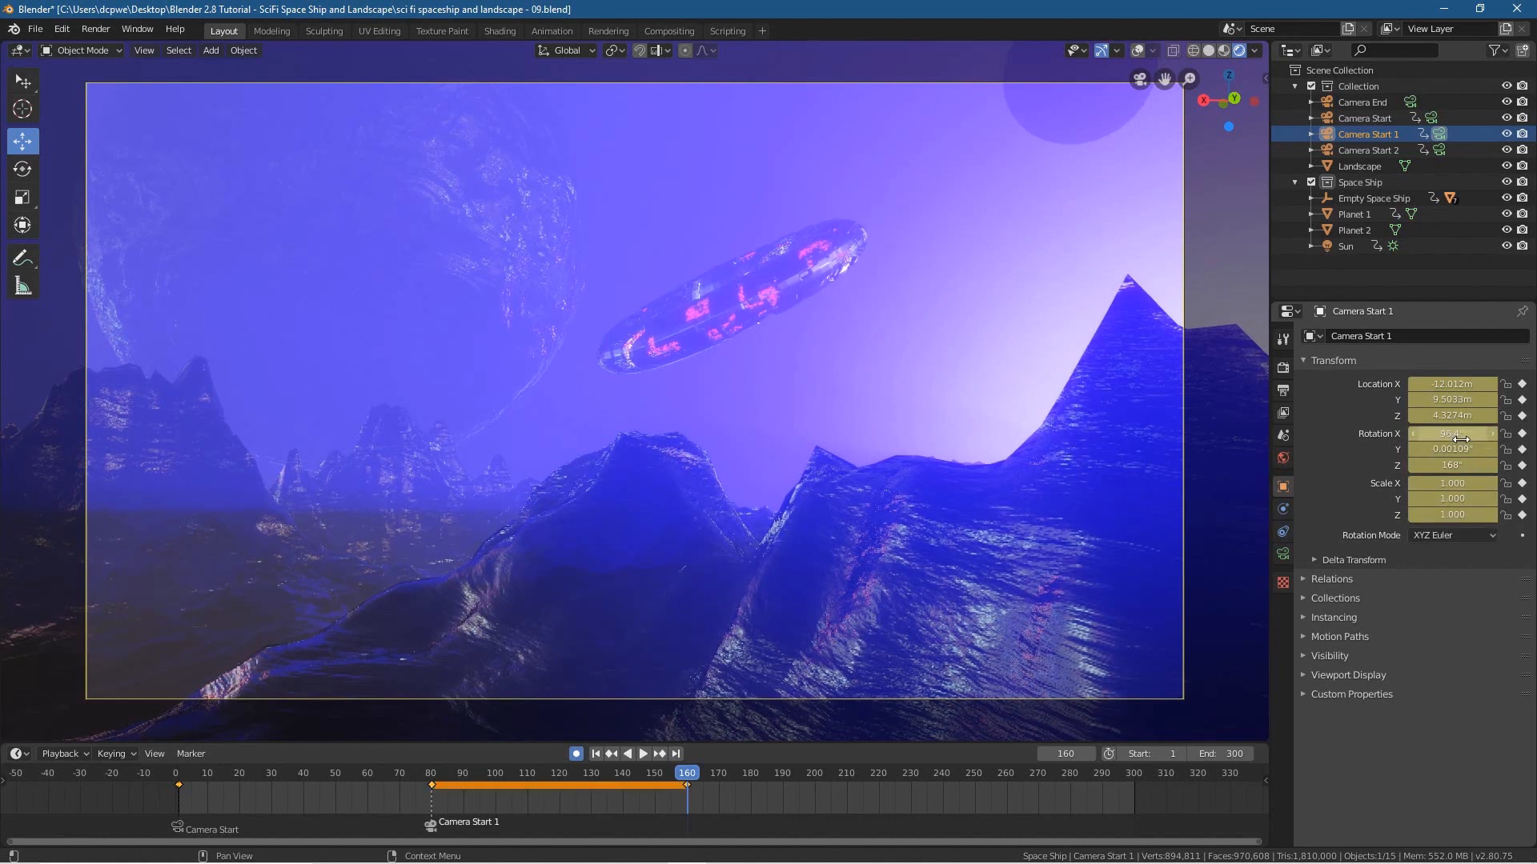
# - Remove the X, Y and Z scale keyframes from Camera Start 1 at frame 160
pyautogui.click(1522, 482)
pyautogui.click(1523, 499)
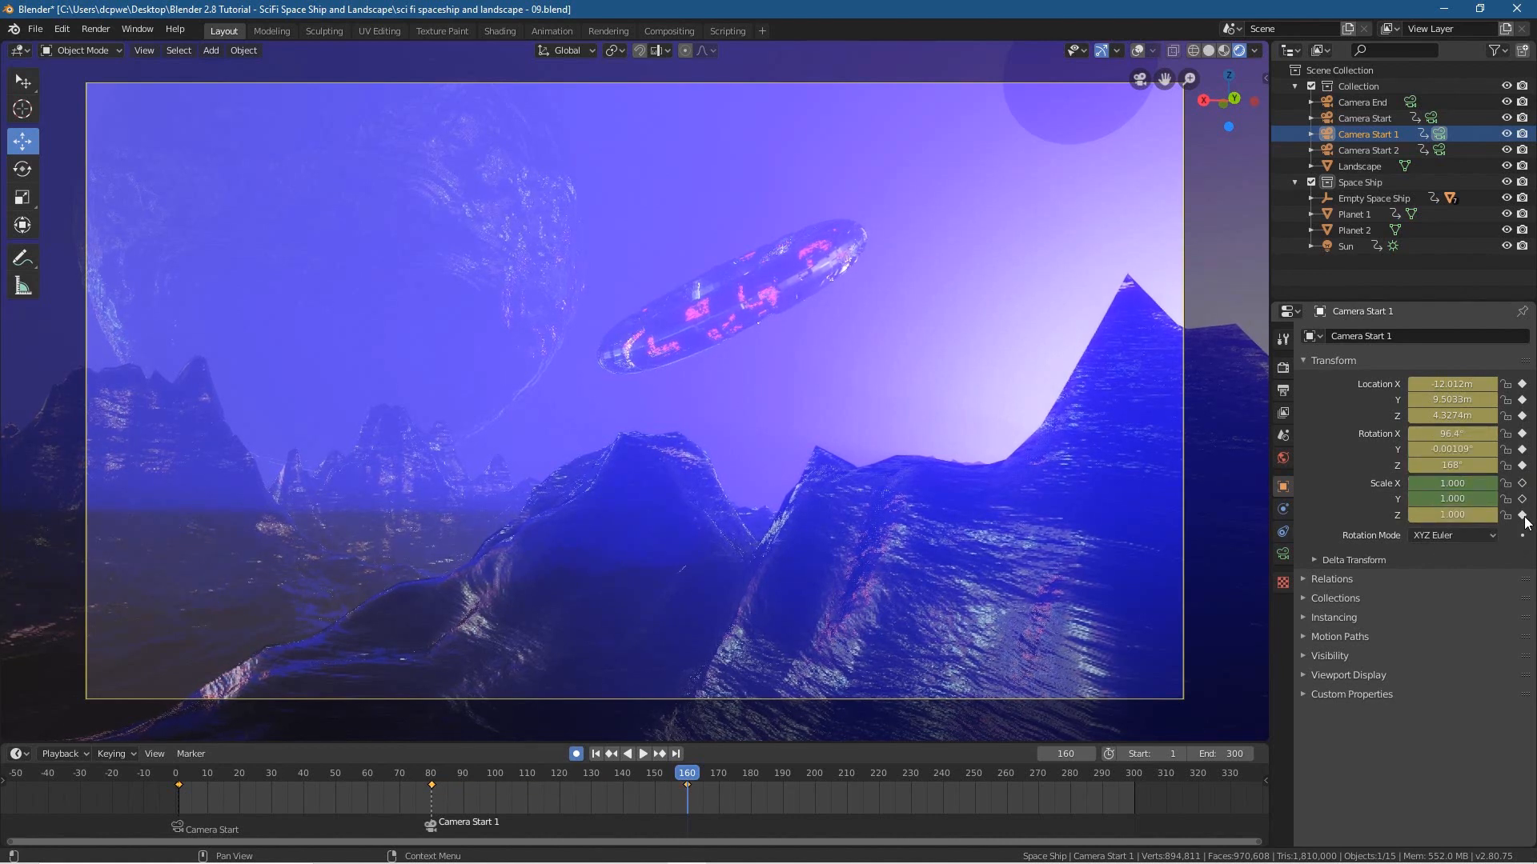
pyautogui.click(1523, 514)
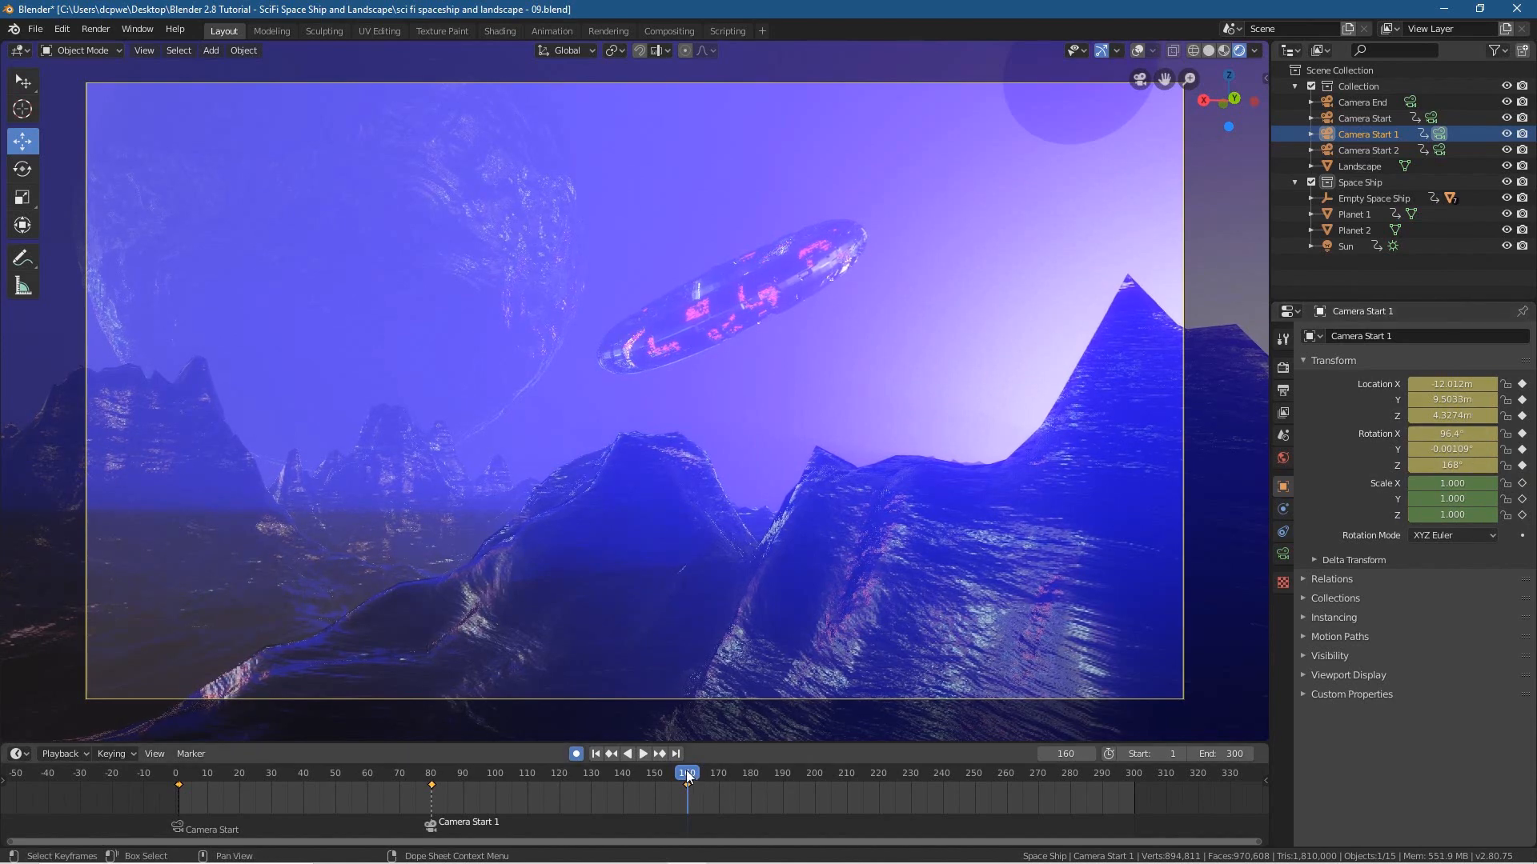
# - Review the Camera Start 1 shot from about frame 80 and return to frame 160
pyautogui.moveTo(686, 771); pyautogui.dragTo(424, 774)
pyautogui.press('space')
pyautogui.moveTo(449, 783); pyautogui.dragTo(686, 781)
pyautogui.press('i')
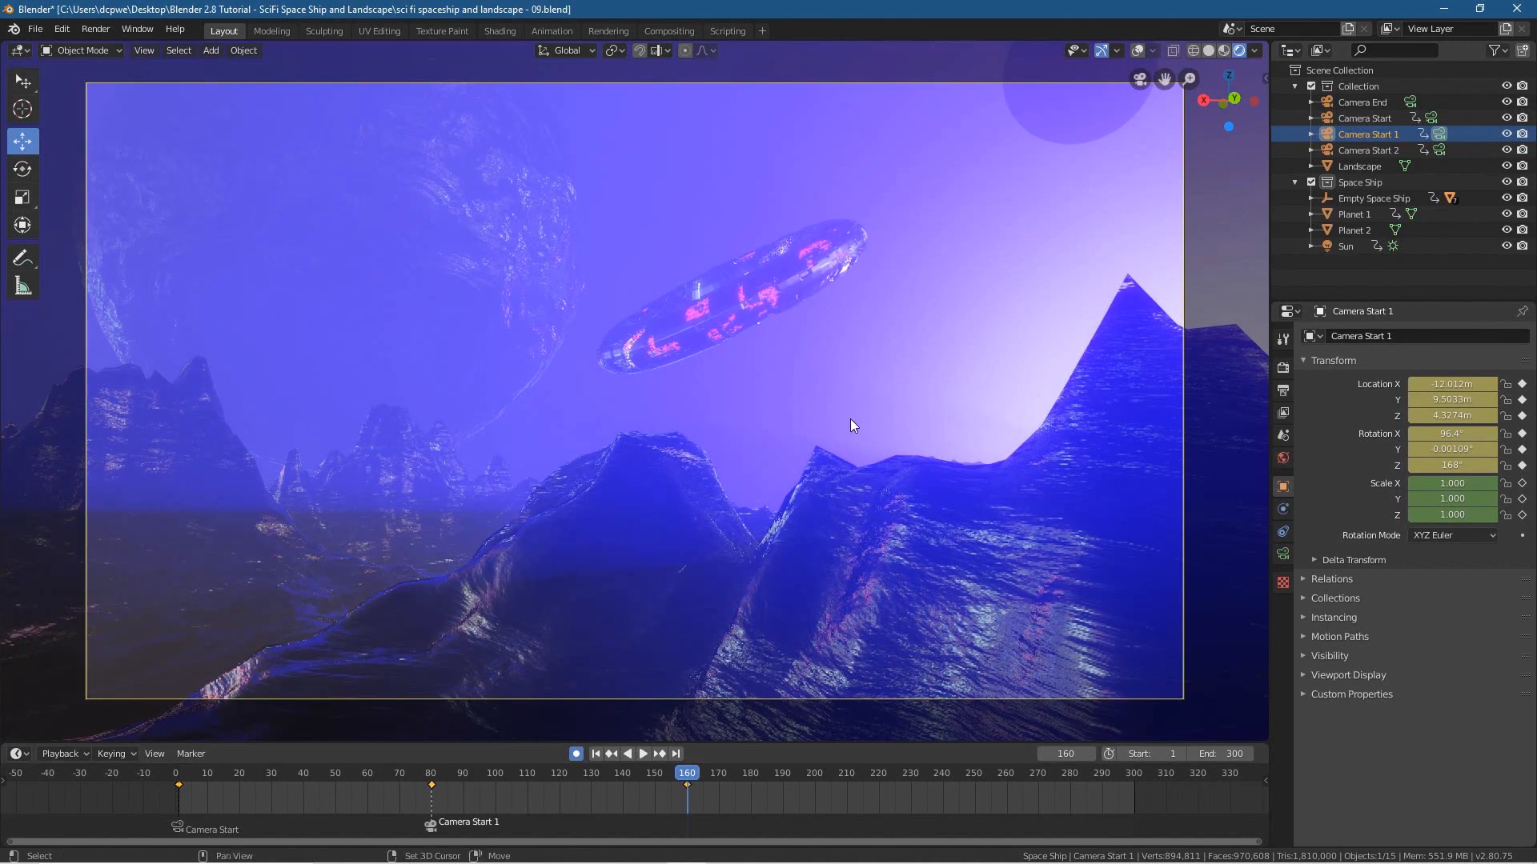
# - Pull Camera Start 1 back at frame 160, shift it about -1.25 m in X, 0.39 m in Y and 1.04 m in Z, and preview the shot
pyautogui.hotkey('shift', '`')
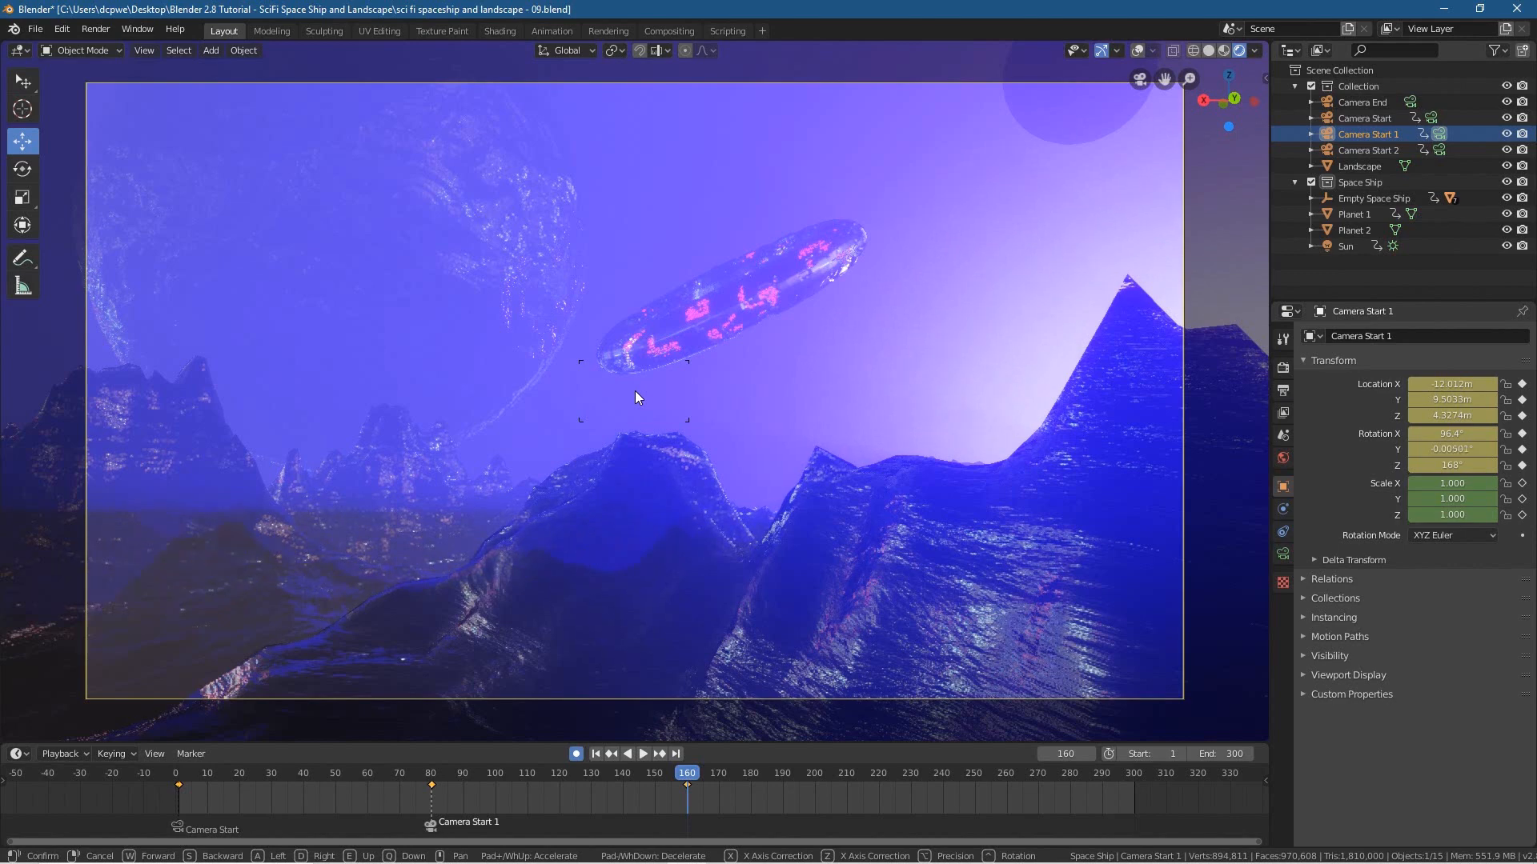
pyautogui.press('w')
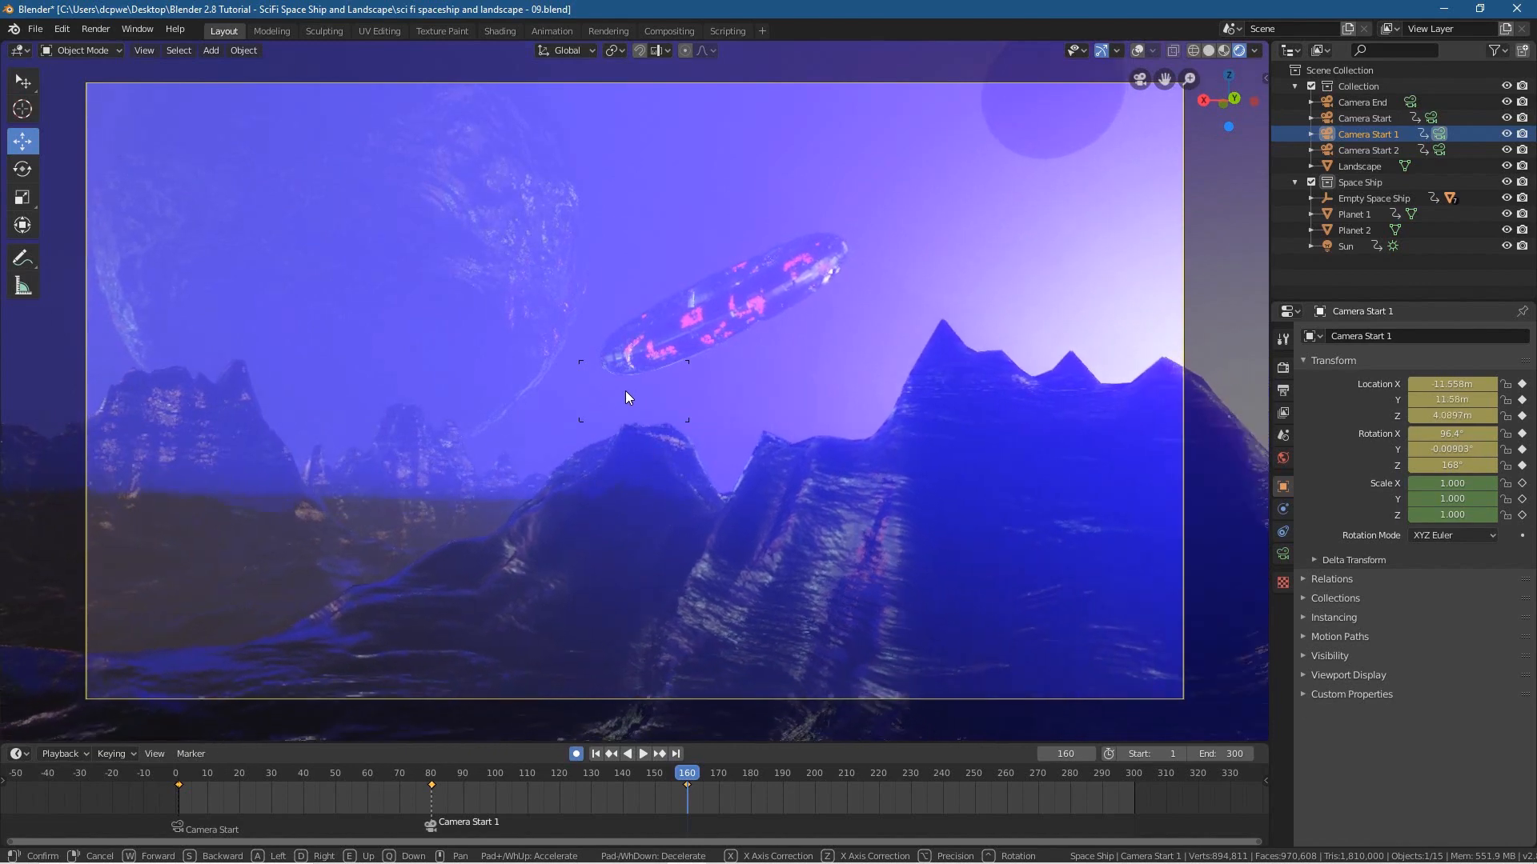
pyautogui.click(626, 393)
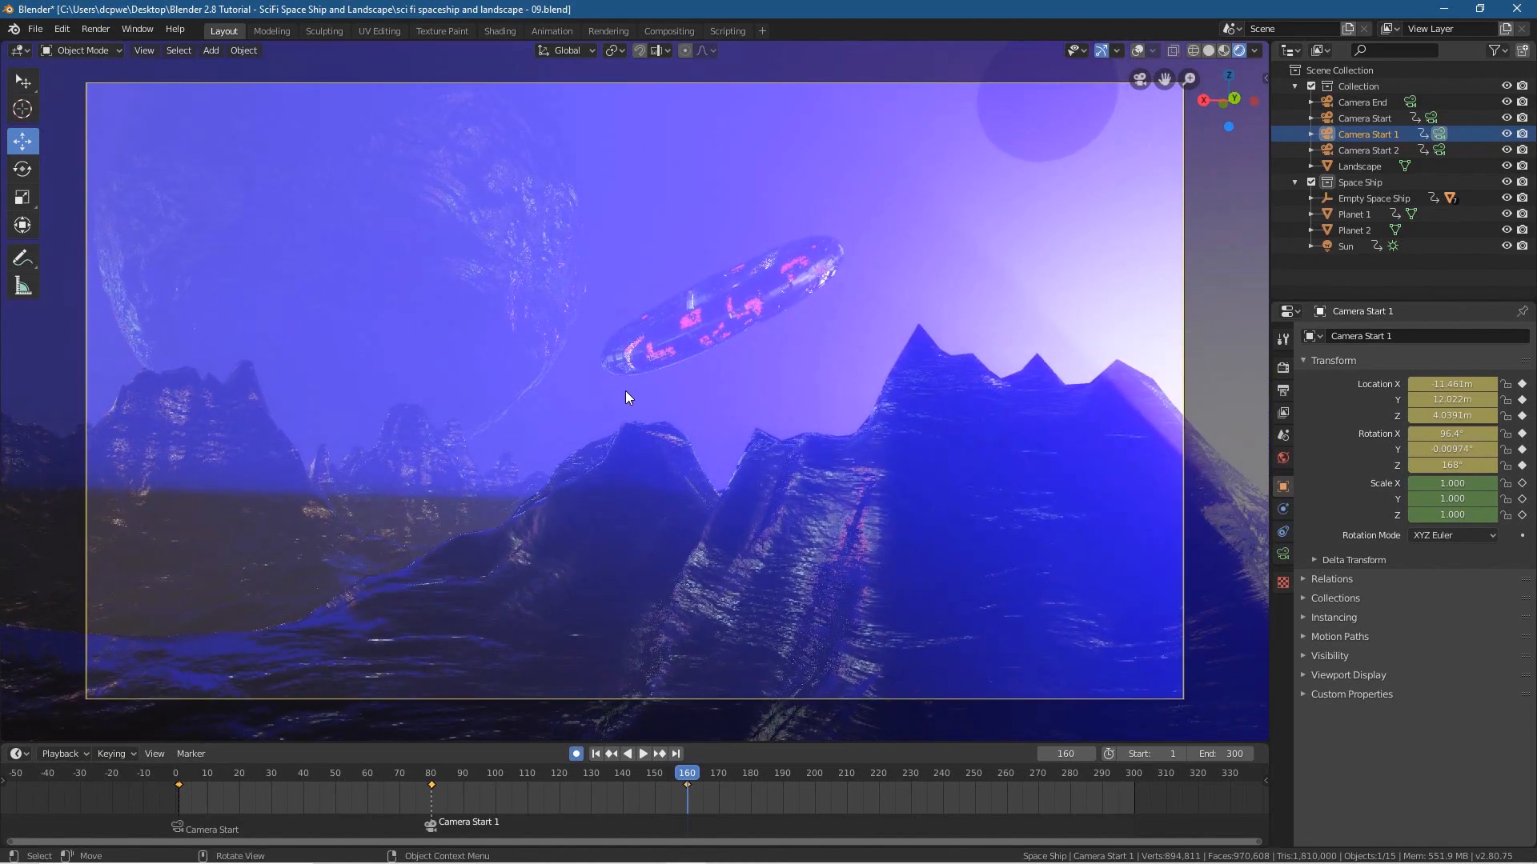
pyautogui.press('g')
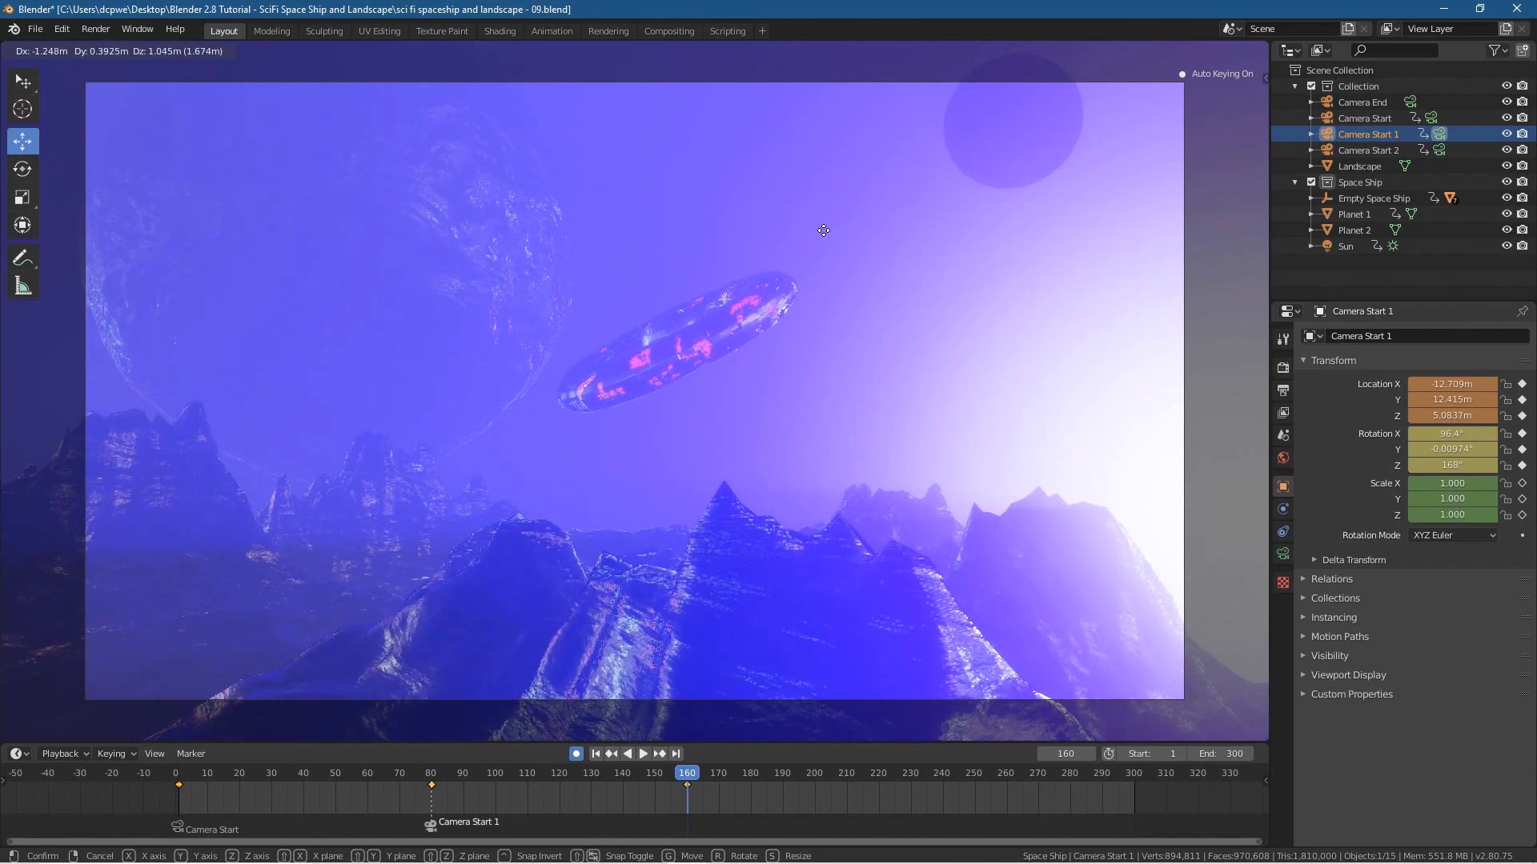
pyautogui.click(824, 231)
pyautogui.moveTo(686, 775); pyautogui.dragTo(352, 793)
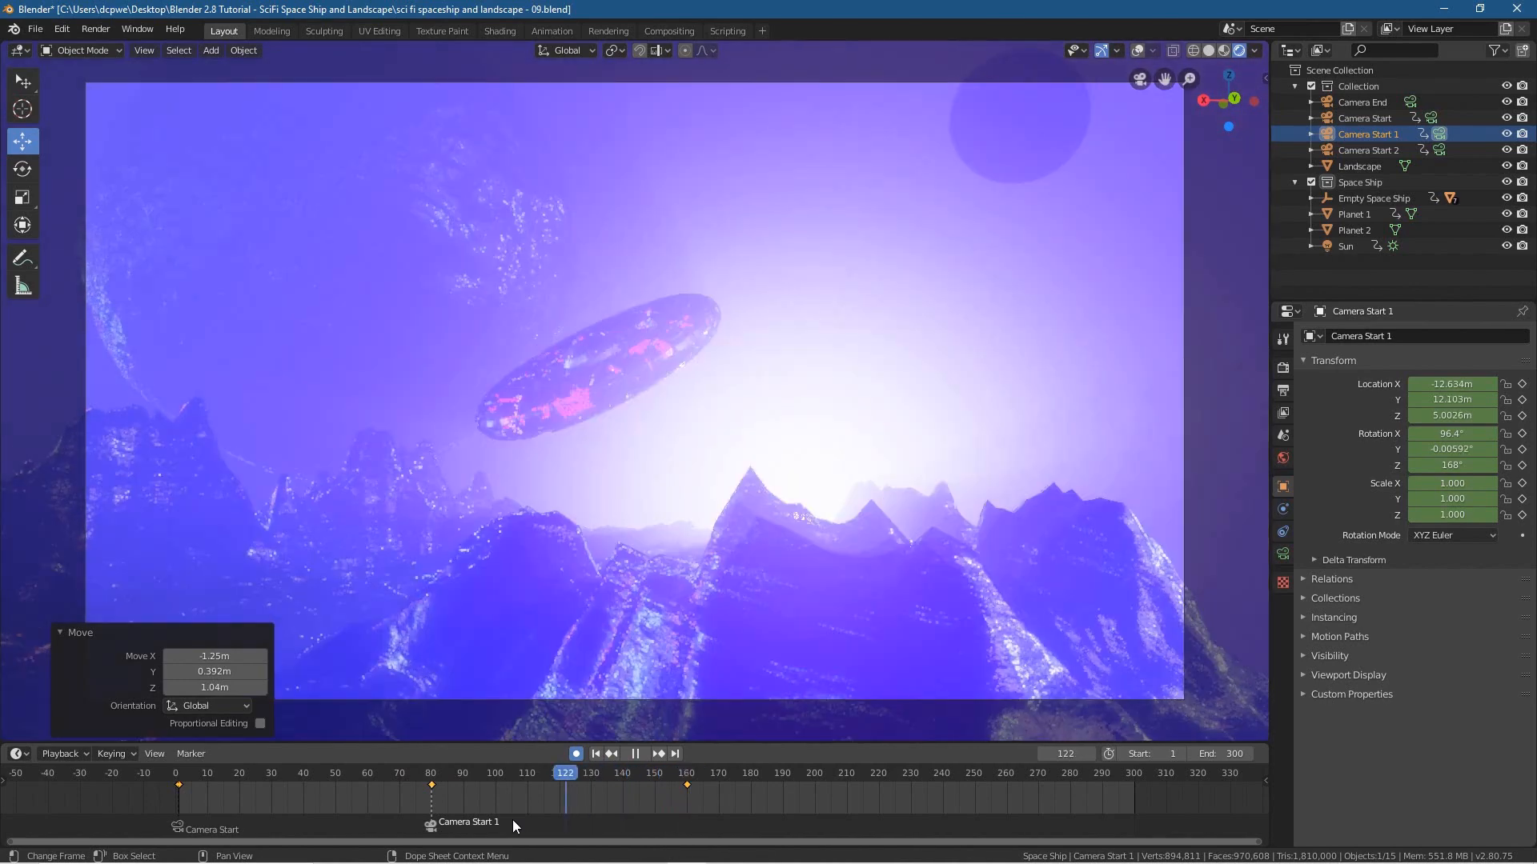
pyautogui.click(512, 820)
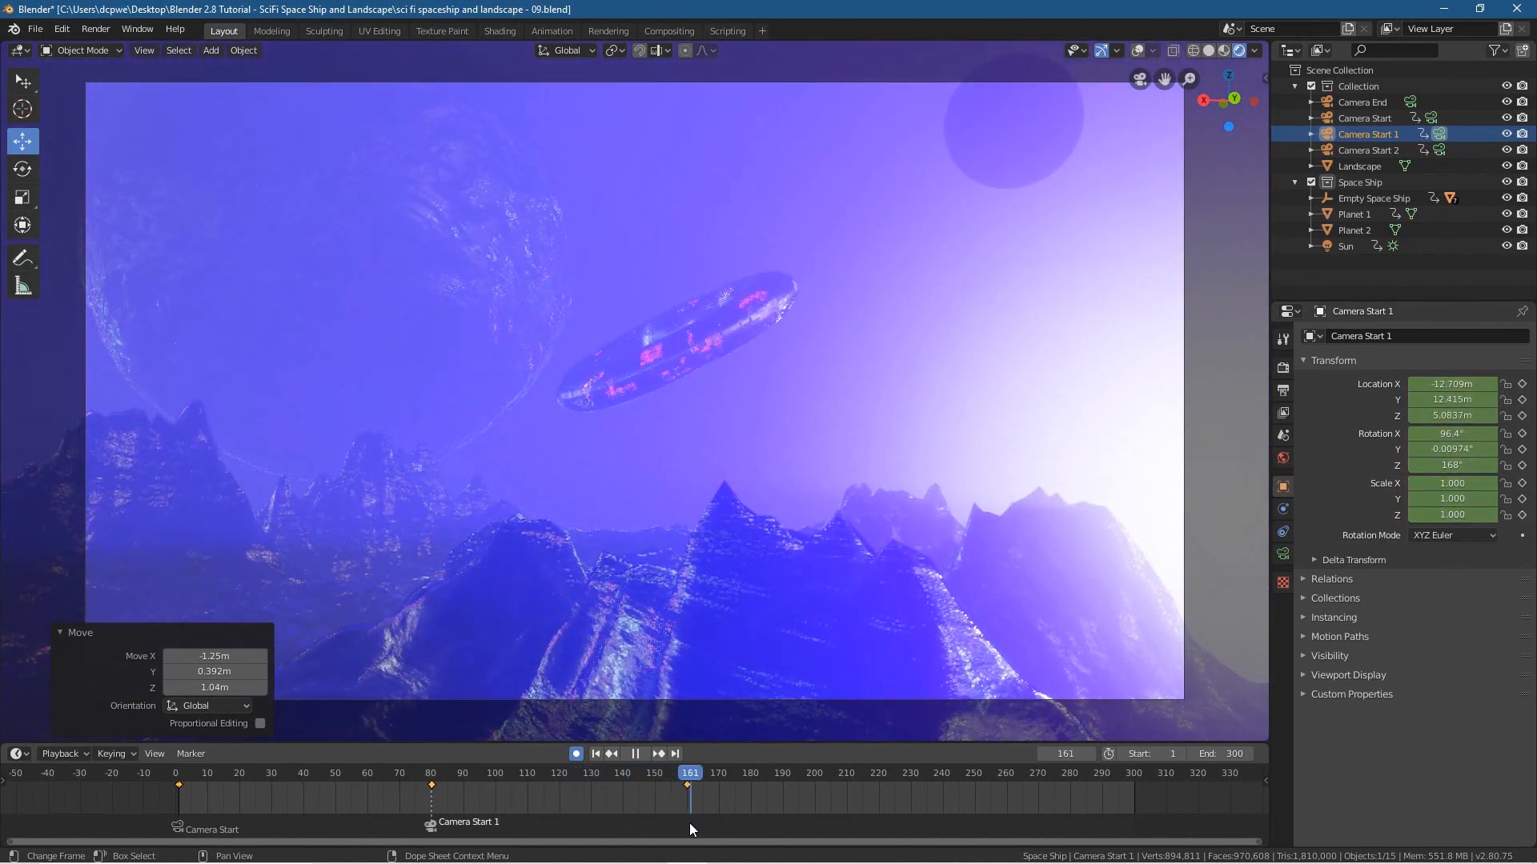
# - Stop the playback and delete the old Camera Start 2 object from the scene
pyautogui.press('space')
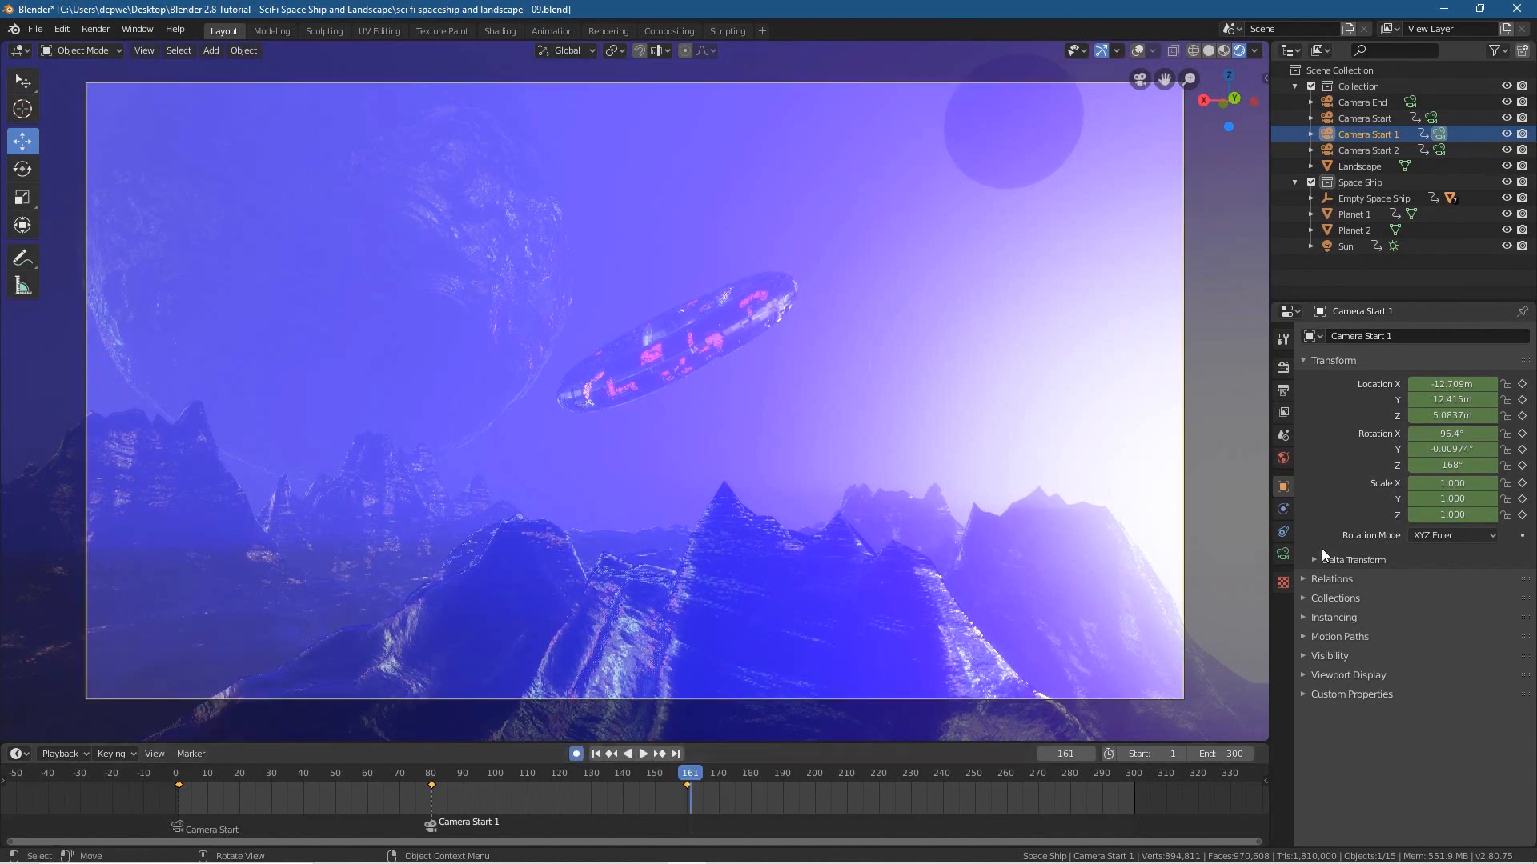
pyautogui.click(1369, 151)
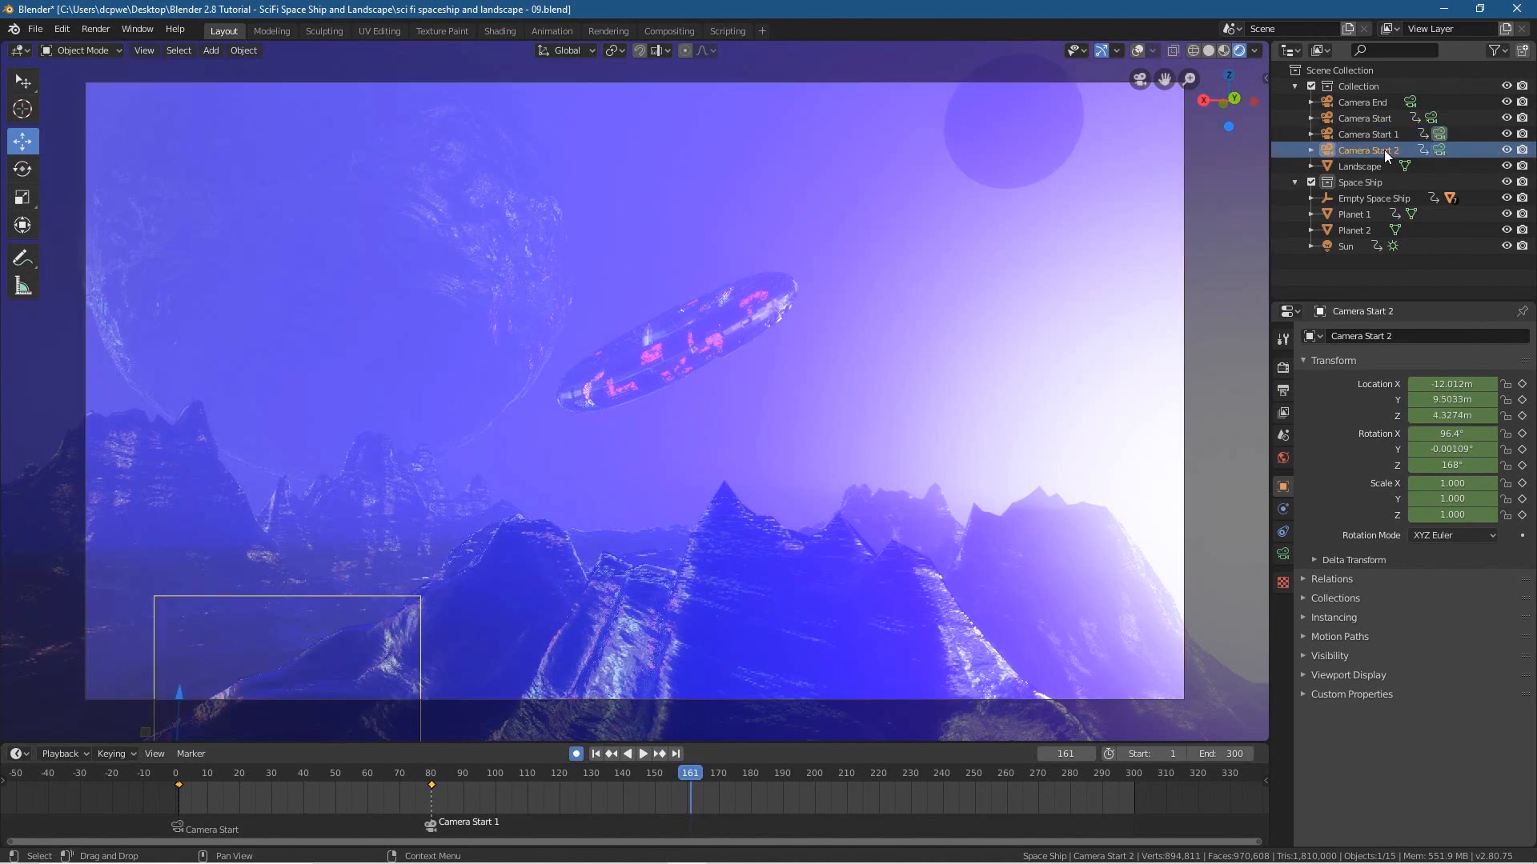
pyautogui.rightClick(1385, 151)
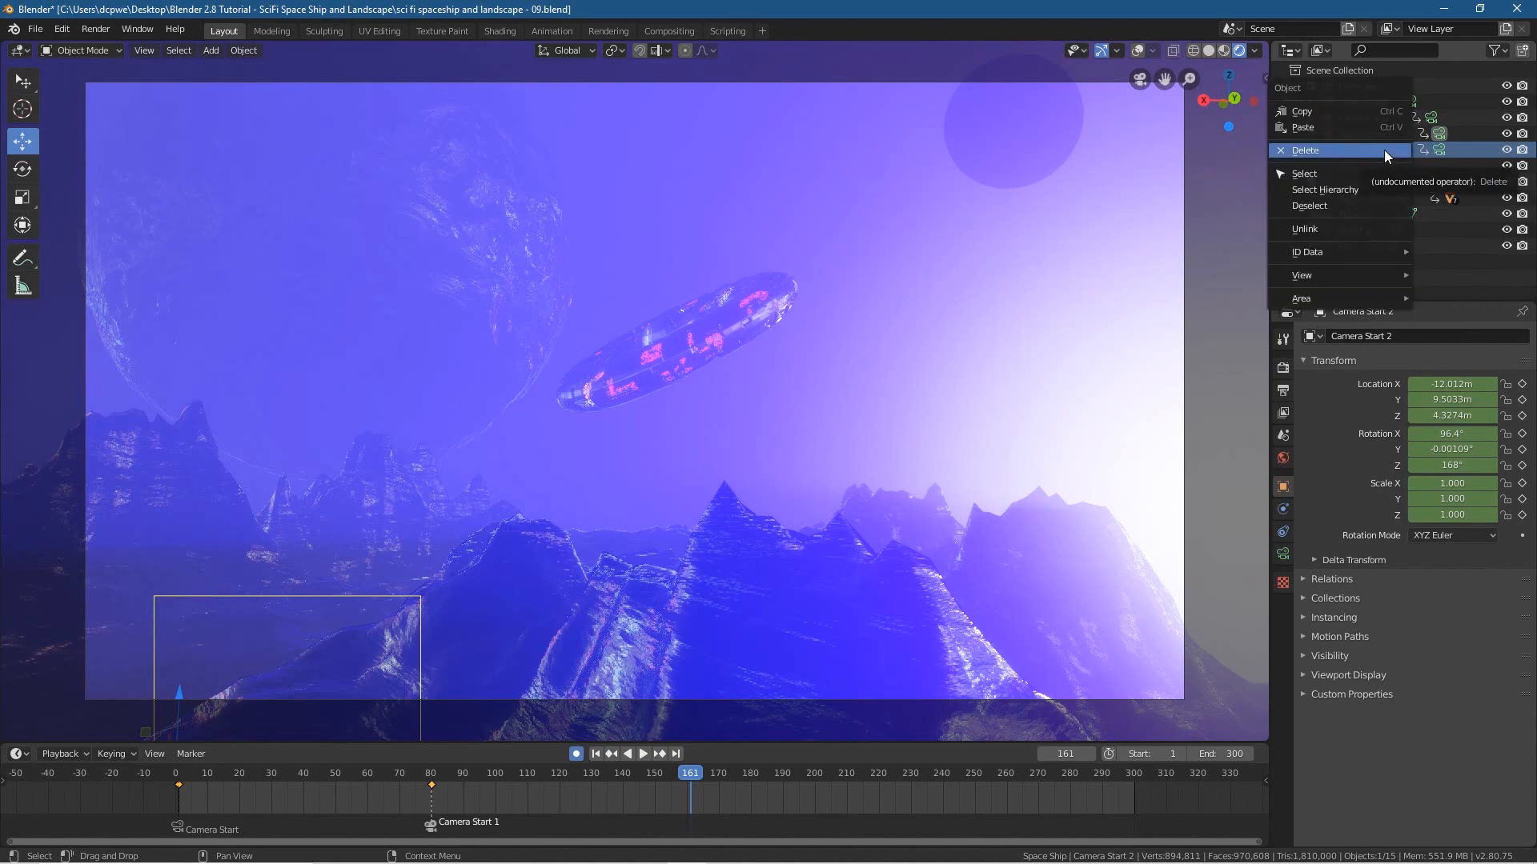
pyautogui.click(1384, 151)
# - Duplicate Camera Start 1 in place and rename the copy Camera Start 2
pyautogui.click(1378, 134)
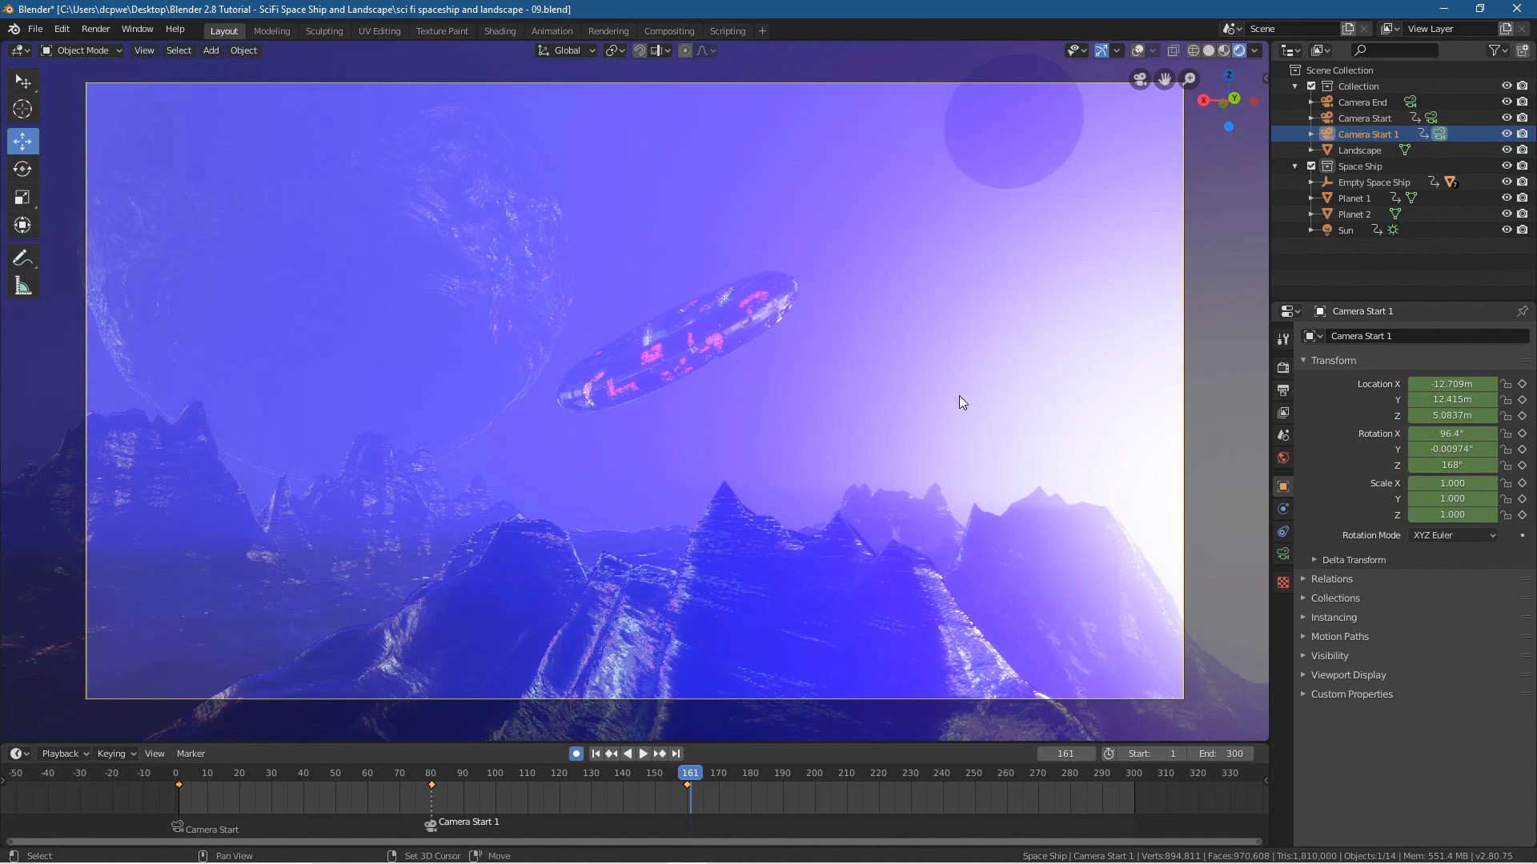
pyautogui.hotkey('shift', 'd')
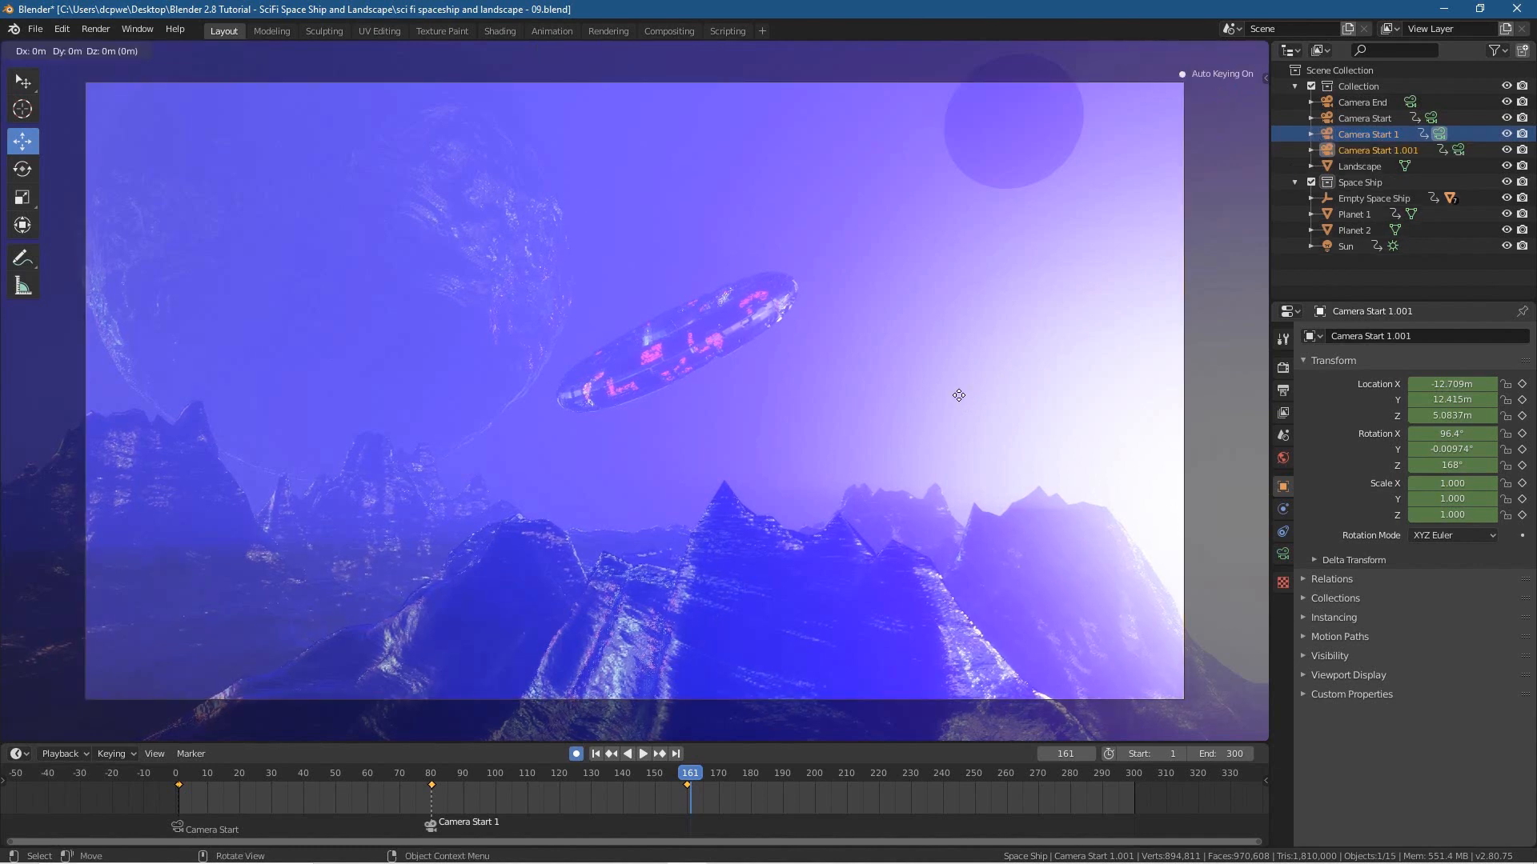
pyautogui.rightClick(198, 203)
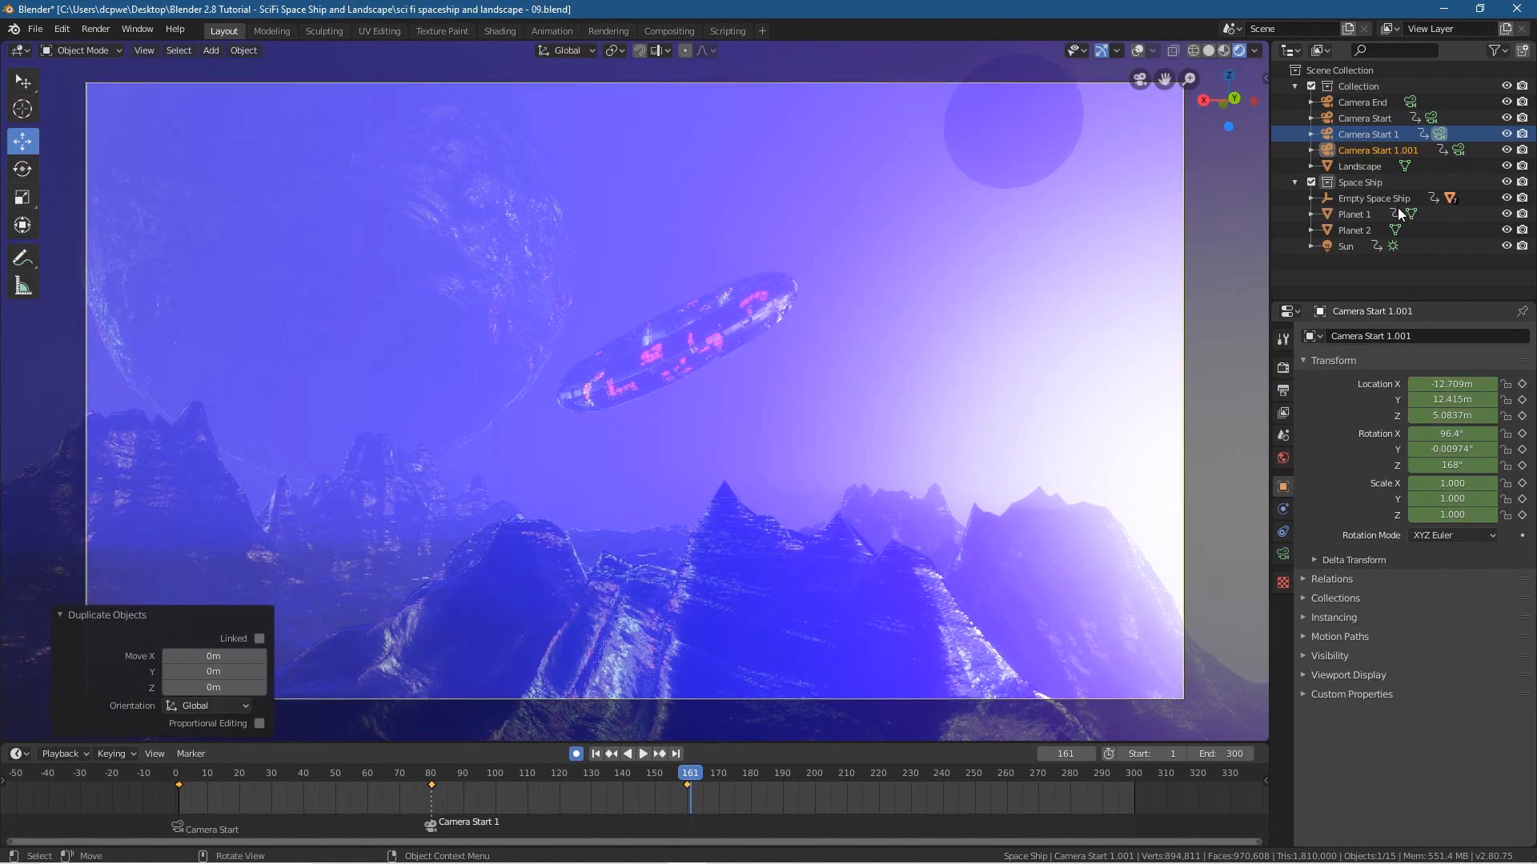
pyautogui.doubleClick(1393, 150)
pyautogui.doubleClick(1462, 149)
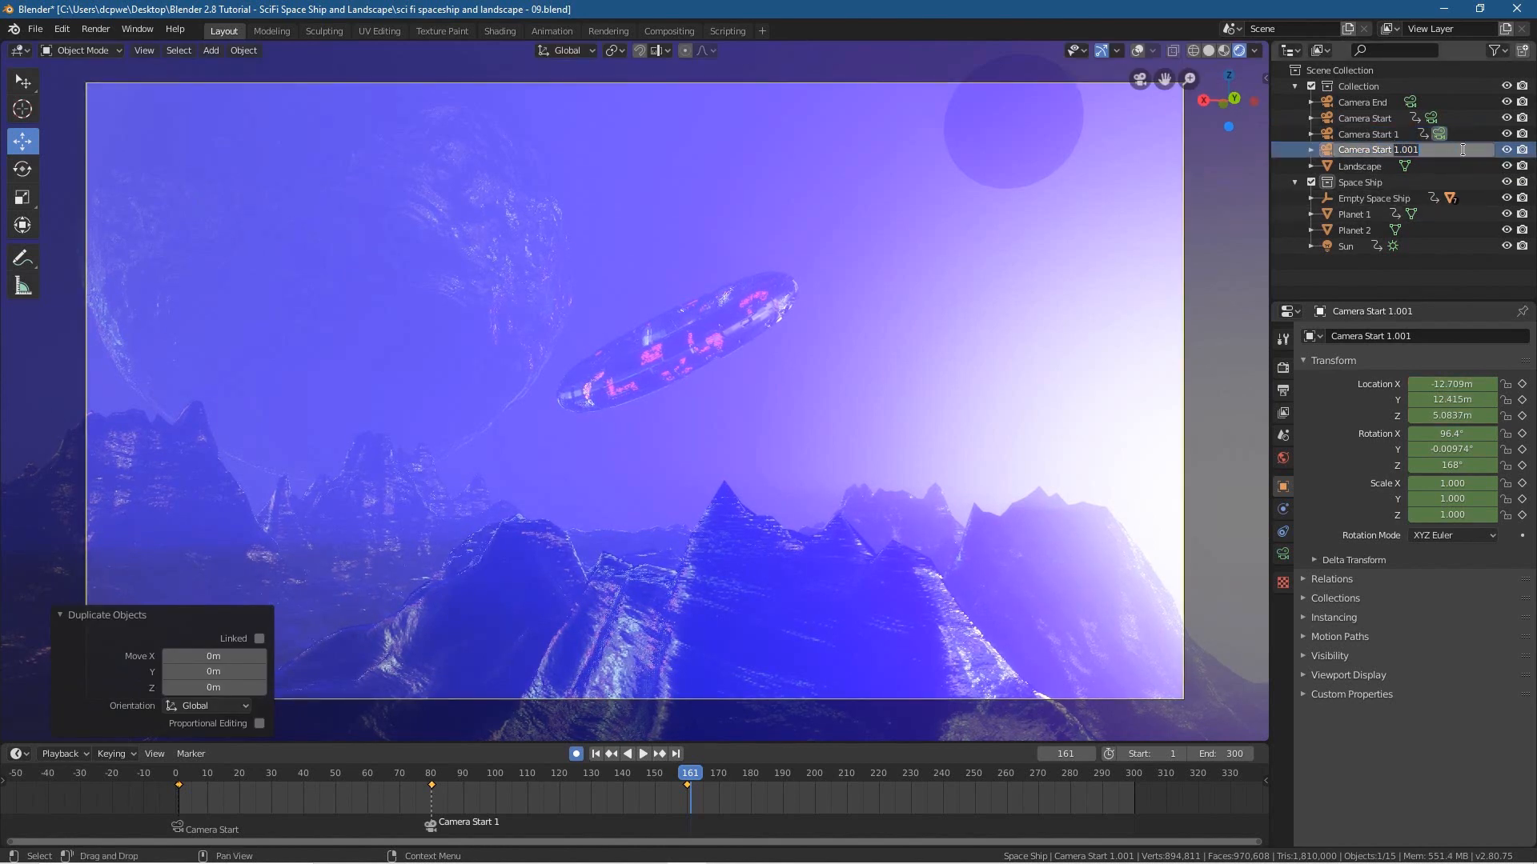
pyautogui.write('2')
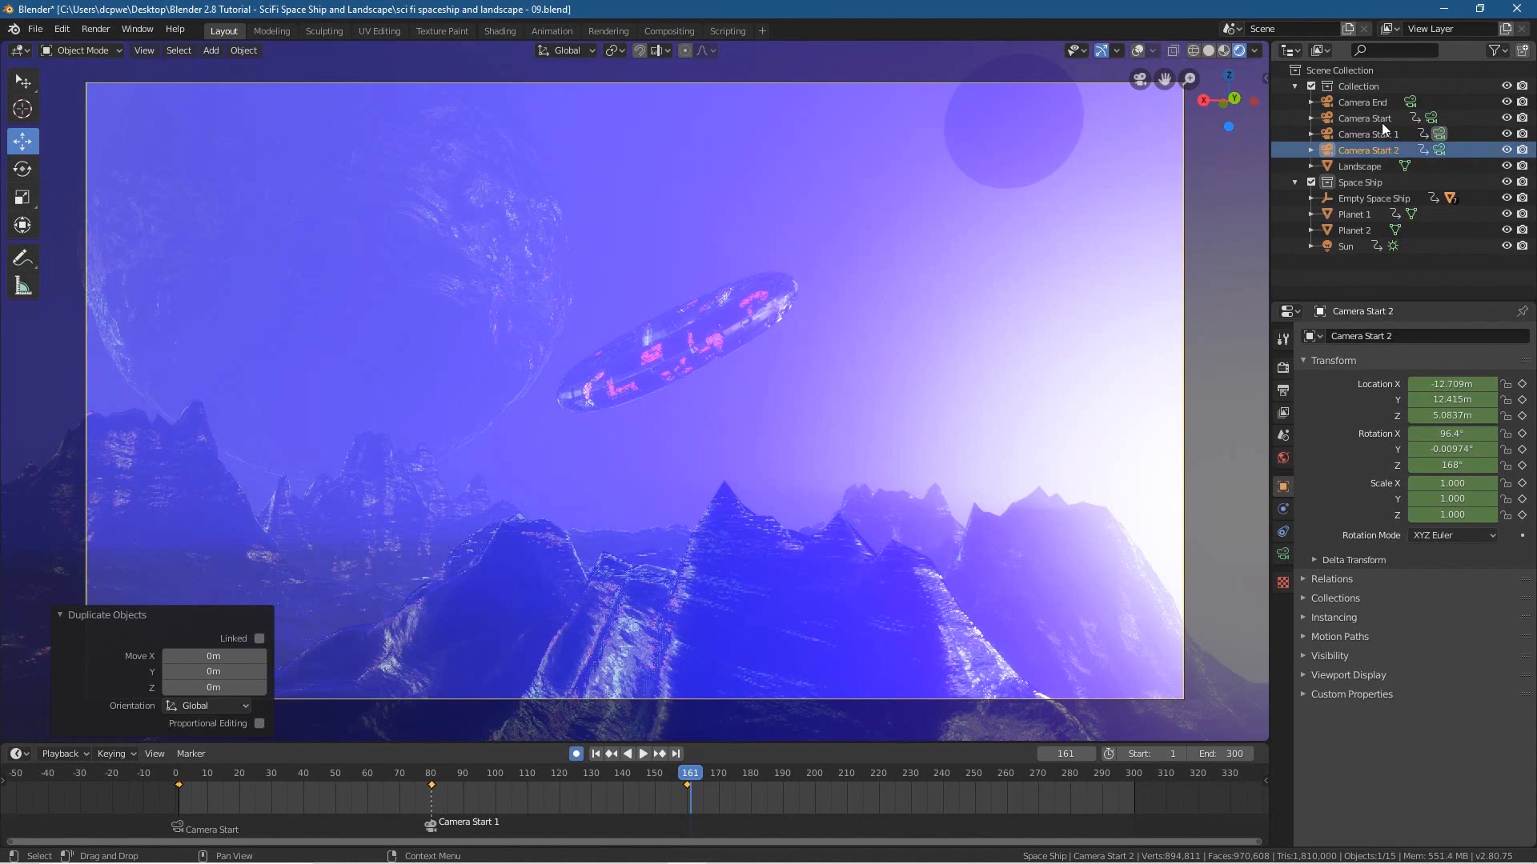
pyautogui.press('Return')
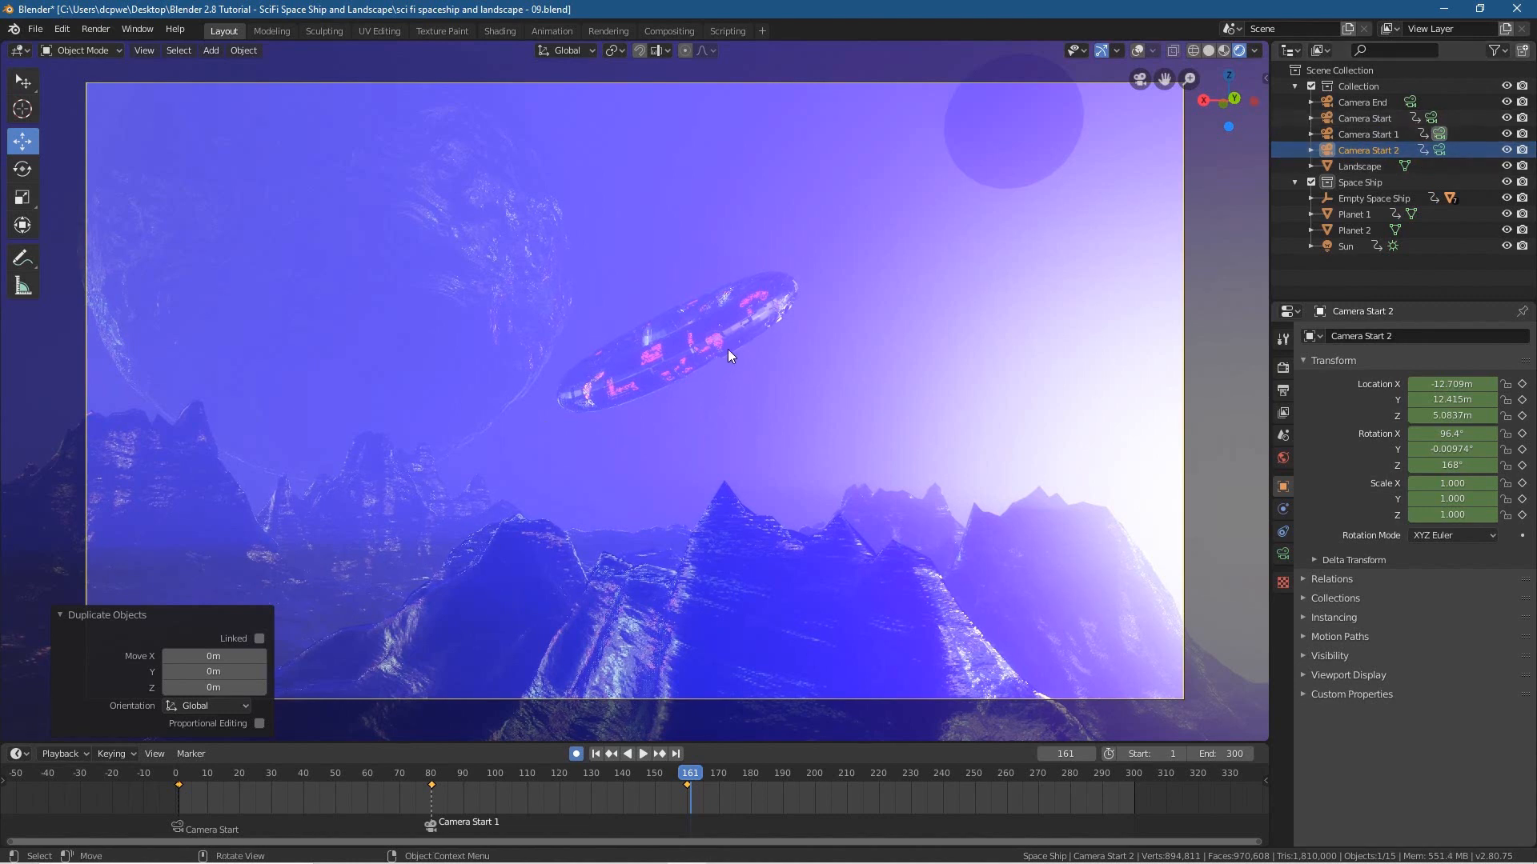
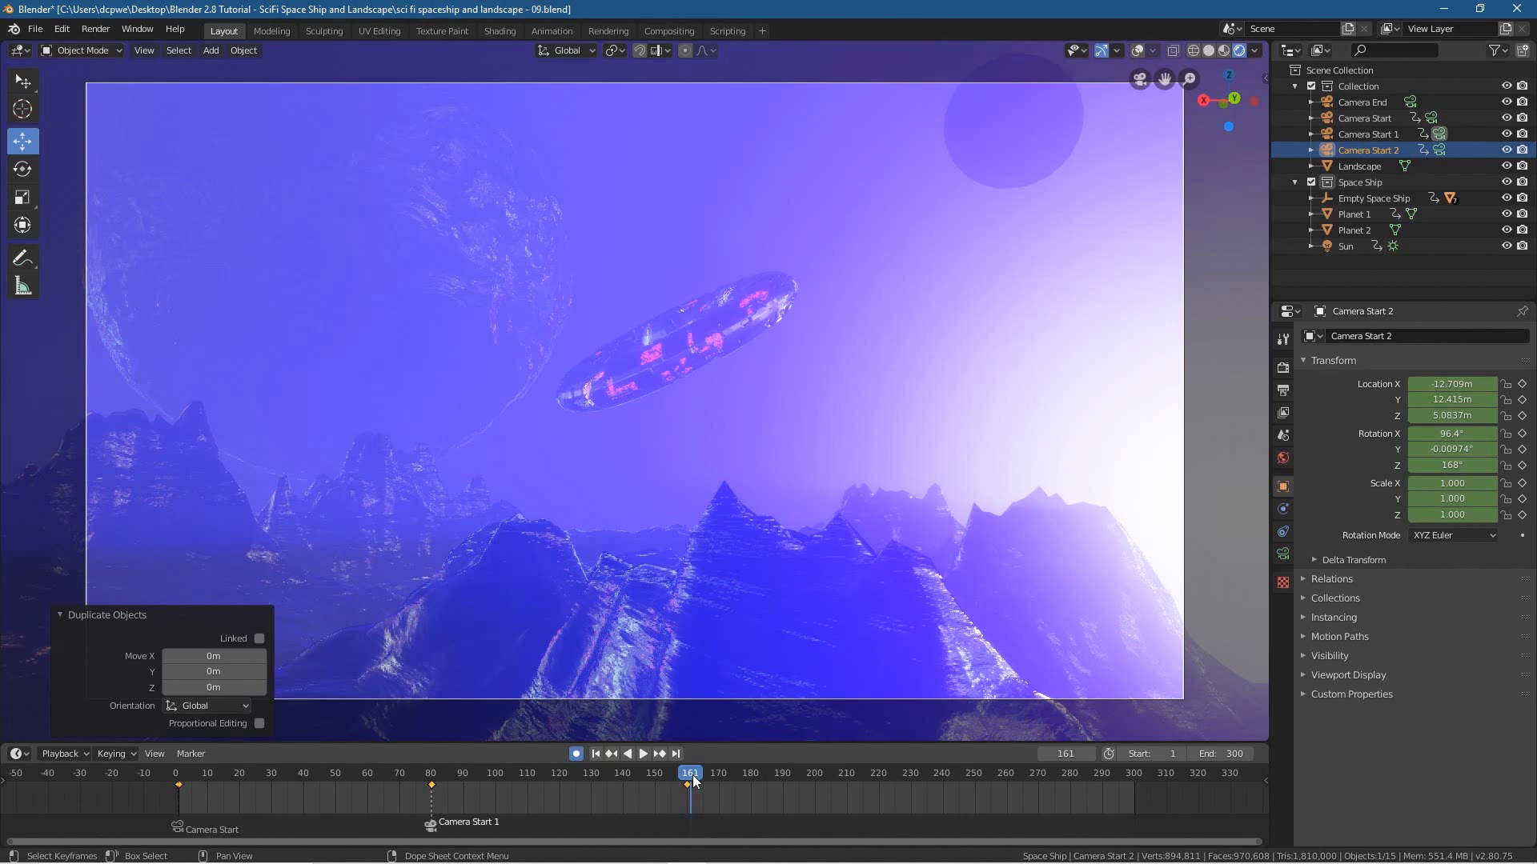
# - Add a timeline marker at frame 161 and bind Camera Start 2 to it
pyautogui.click(190, 754)
pyautogui.click(210, 727)
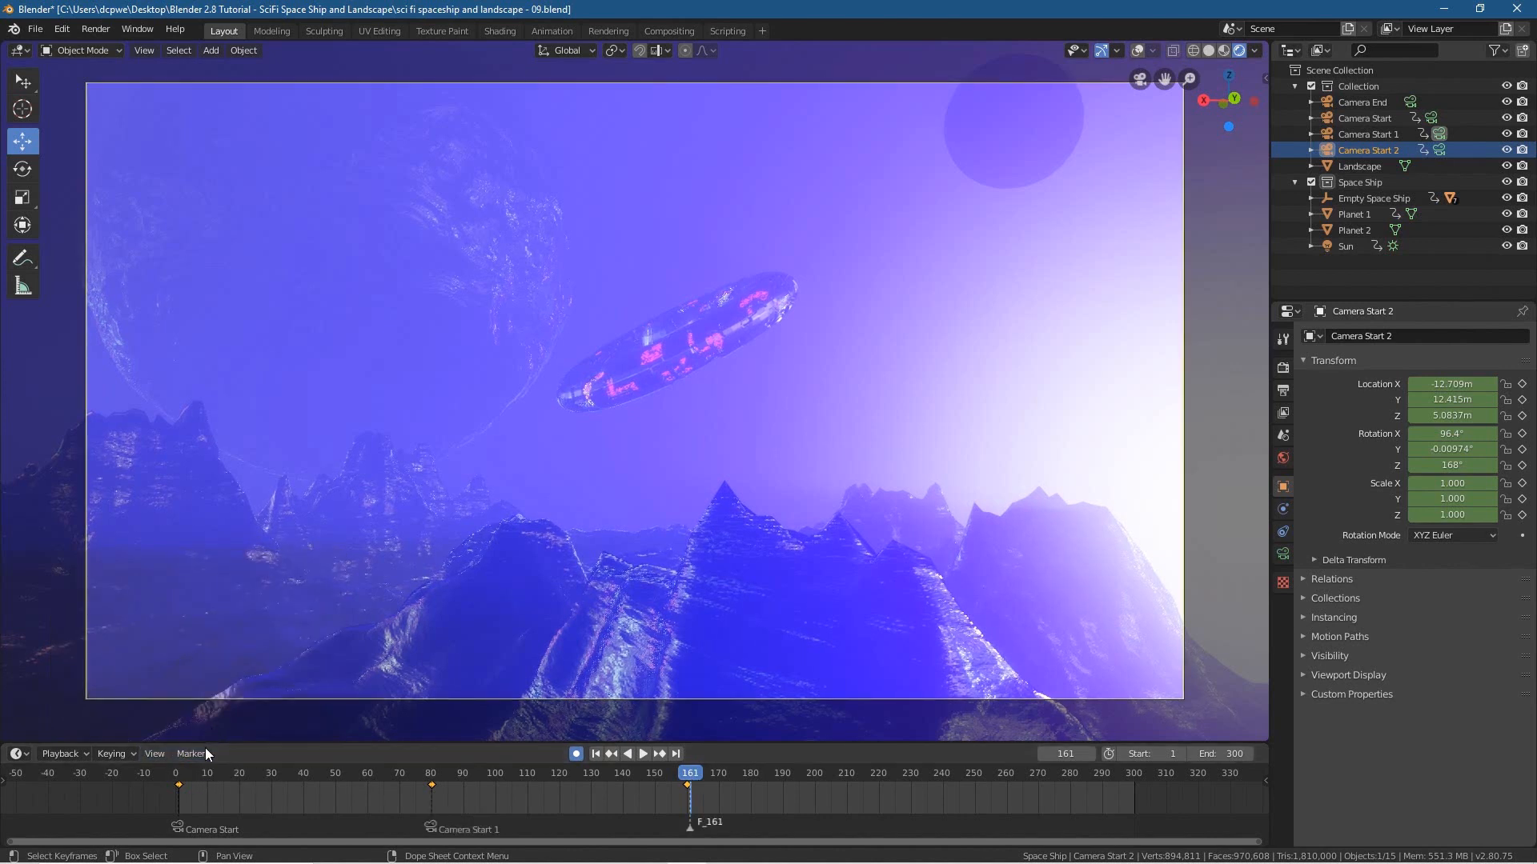
pyautogui.click(194, 754)
pyautogui.click(191, 754)
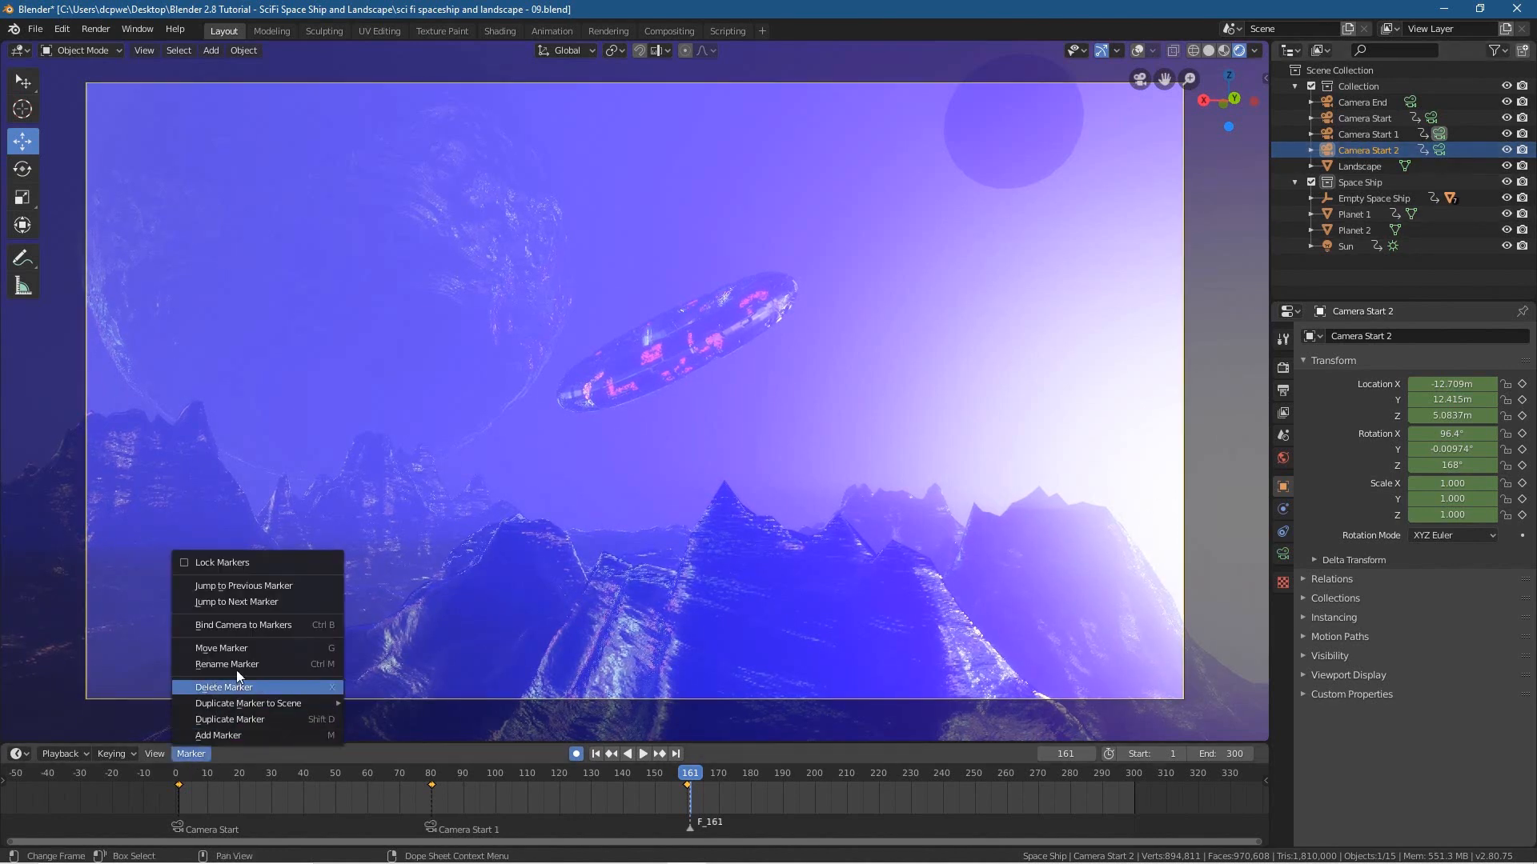
pyautogui.click(241, 627)
# - Keyframe the location and rotation of Camera Start 2 at frame 240
pyautogui.click(685, 774)
pyautogui.moveTo(686, 774); pyautogui.dragTo(943, 780)
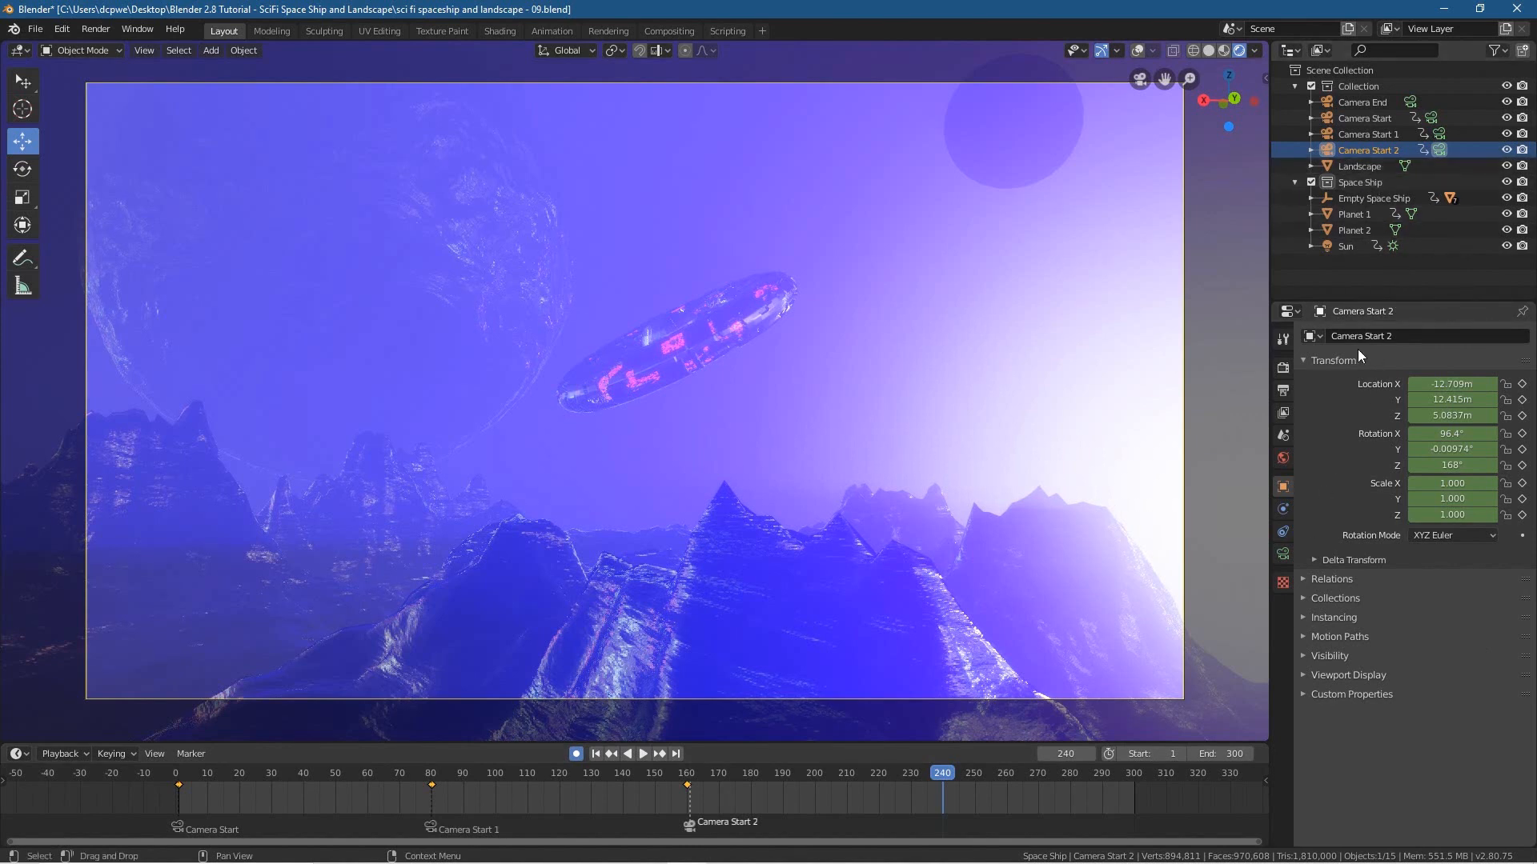
pyautogui.press('i')
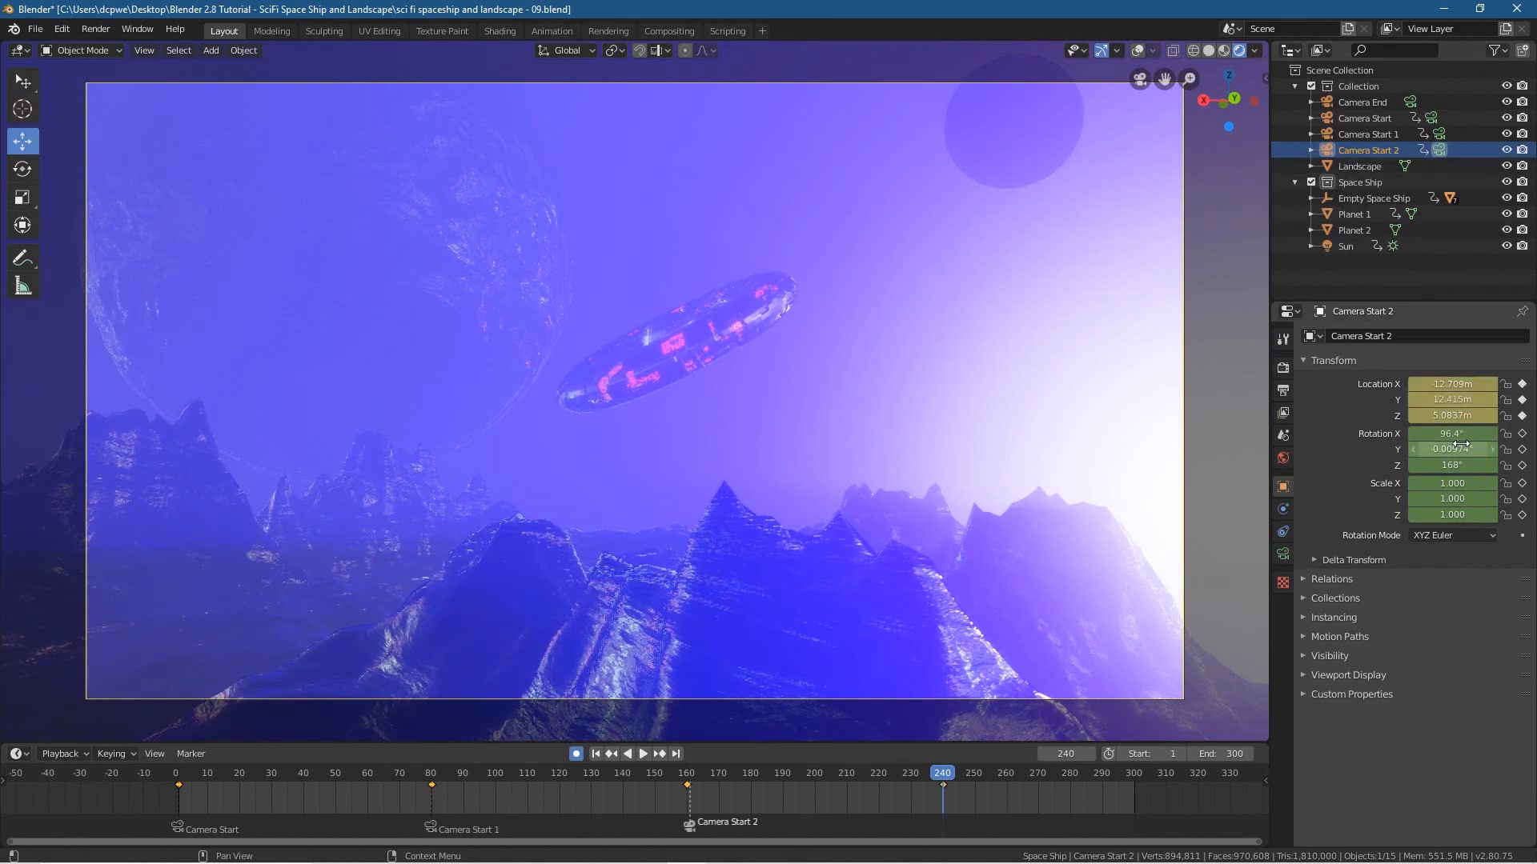
pyautogui.press('i')
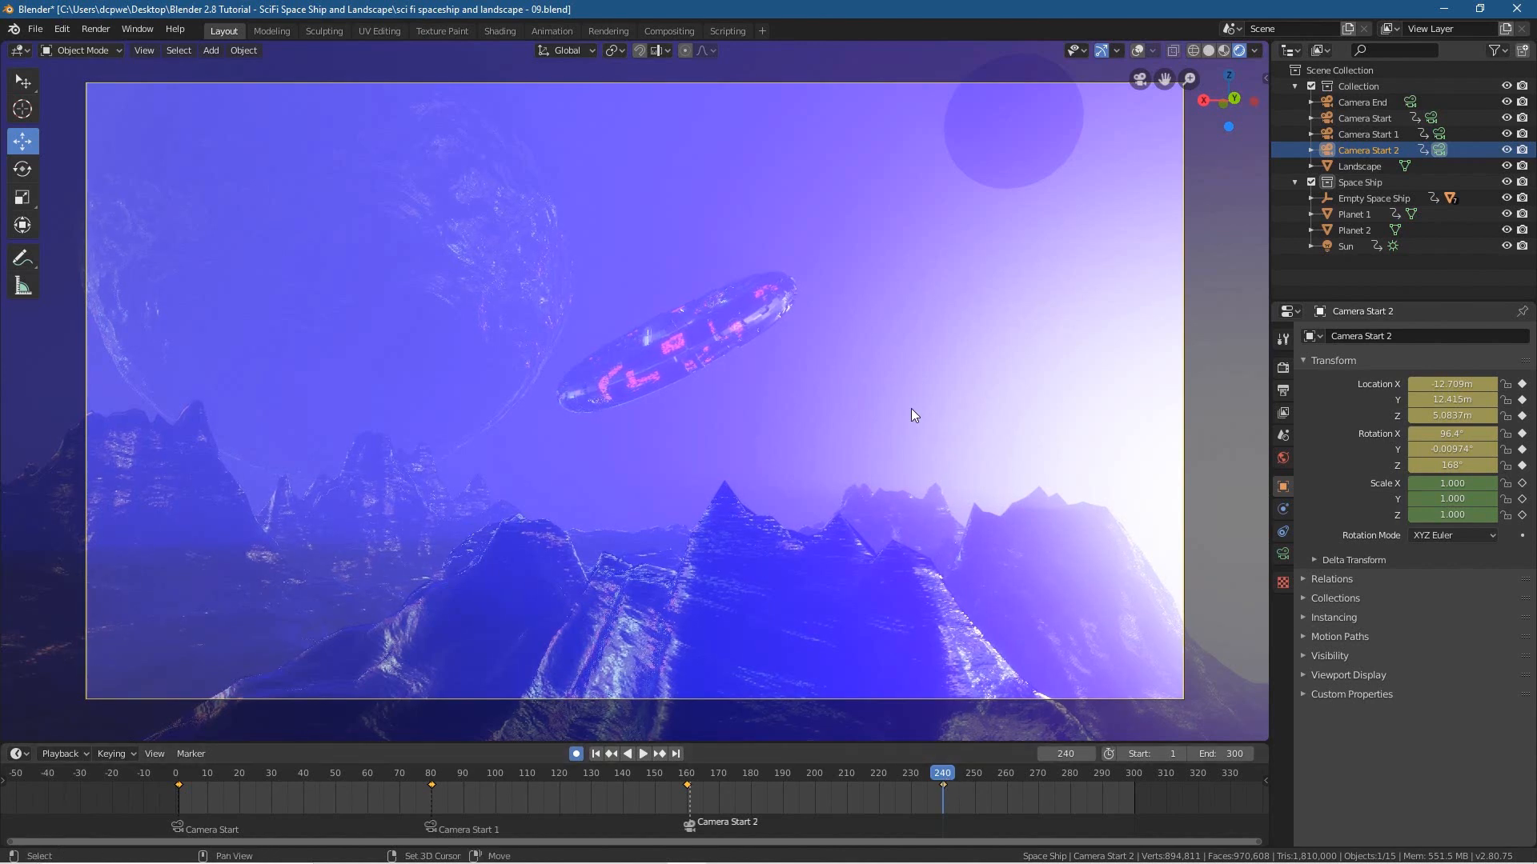
# - Fly Camera Start 2 at frame 240 to about X -16.92 m, Y 16.74 m, Z 4.10 m, rotated about 99.9° in X and 178° in Z
pyautogui.hotkey('shift', '`')
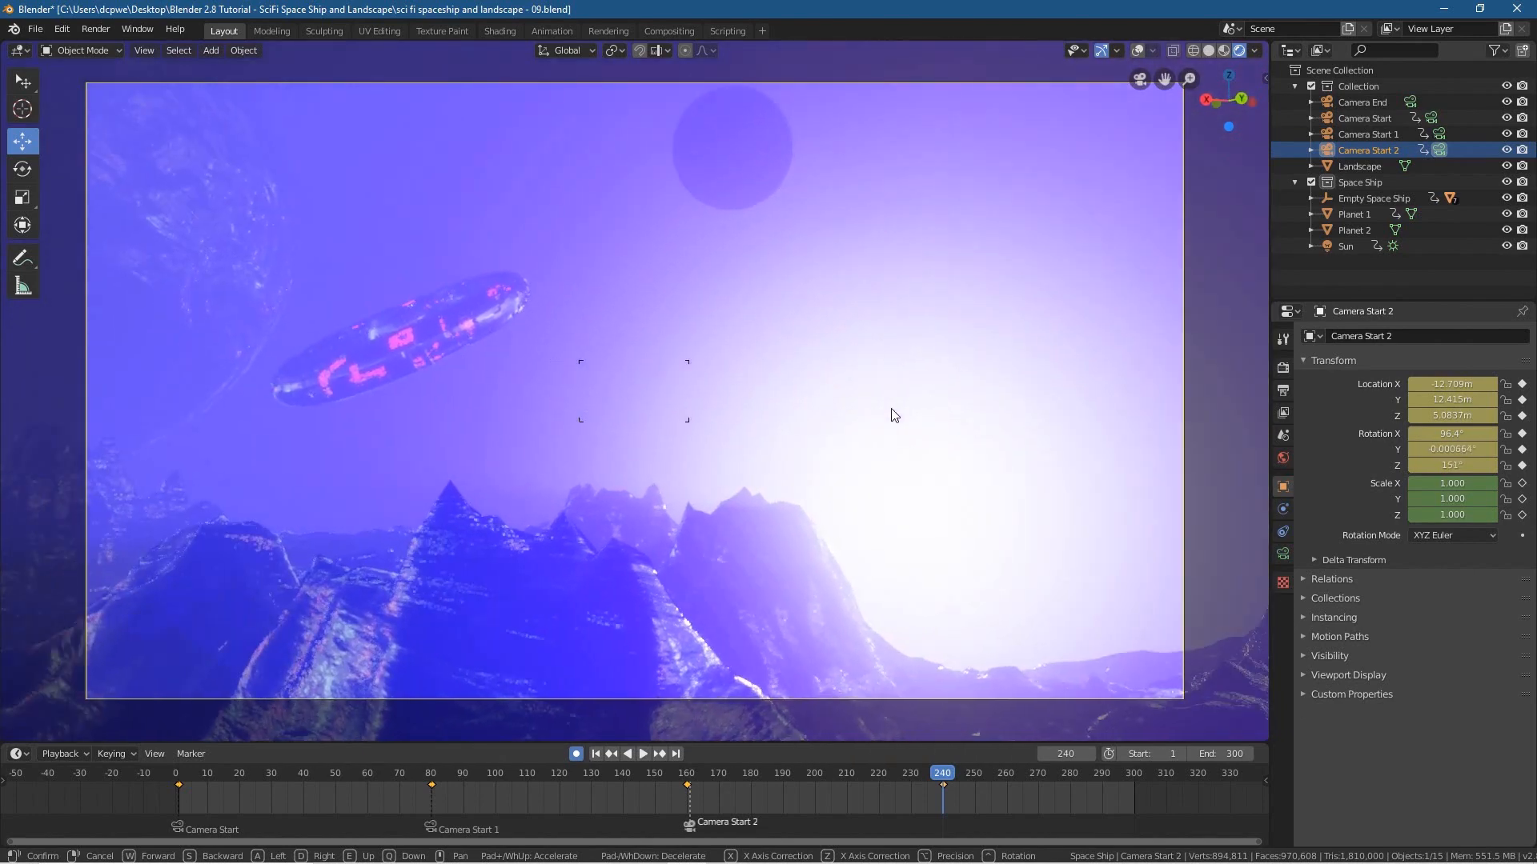
pyautogui.click(795, 429)
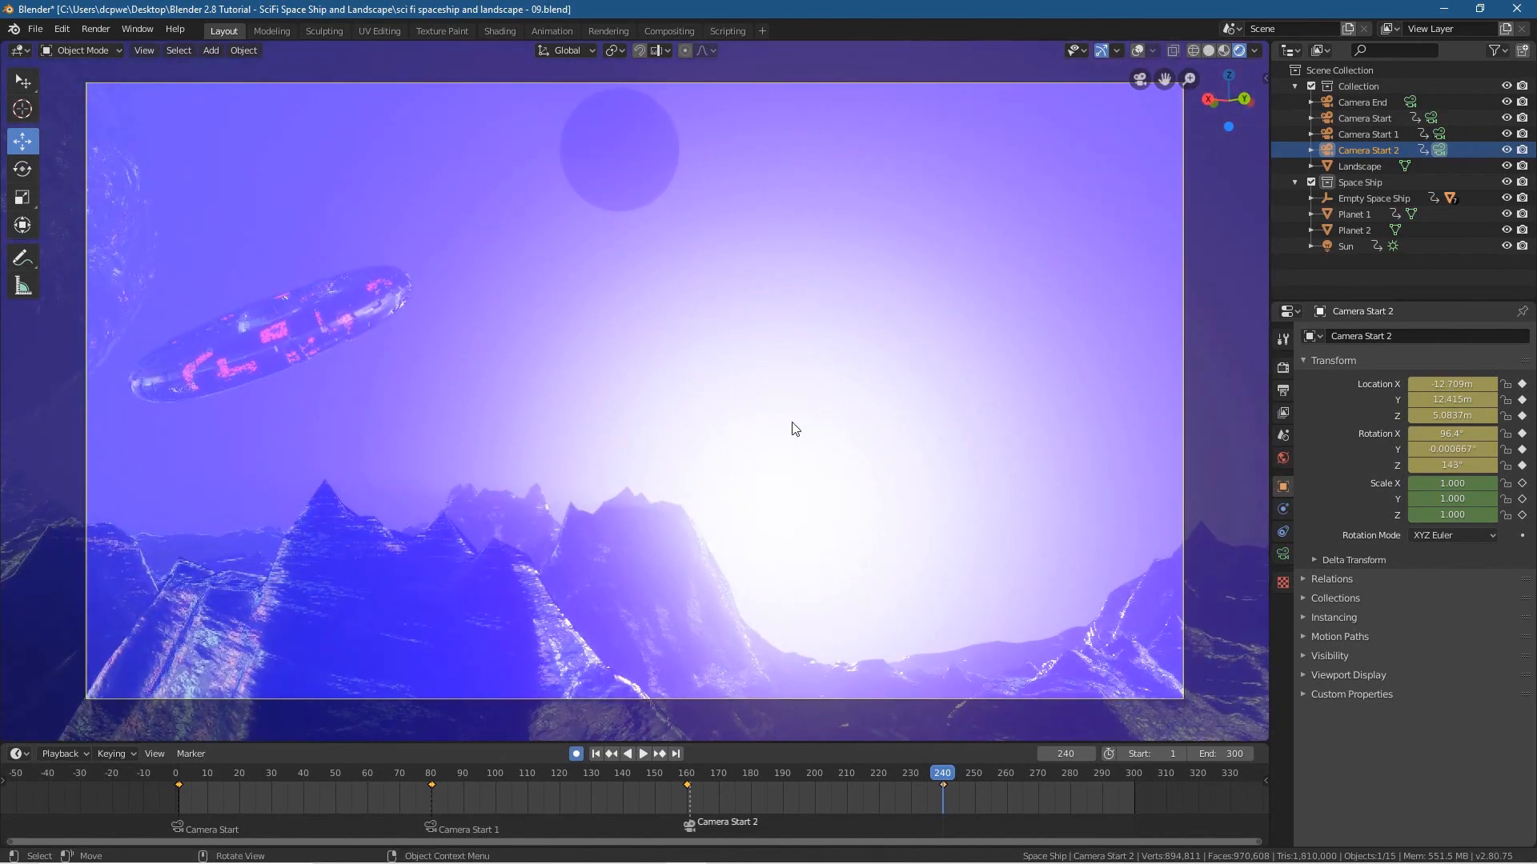
pyautogui.hotkey('shift', '`')
pyautogui.press('w')
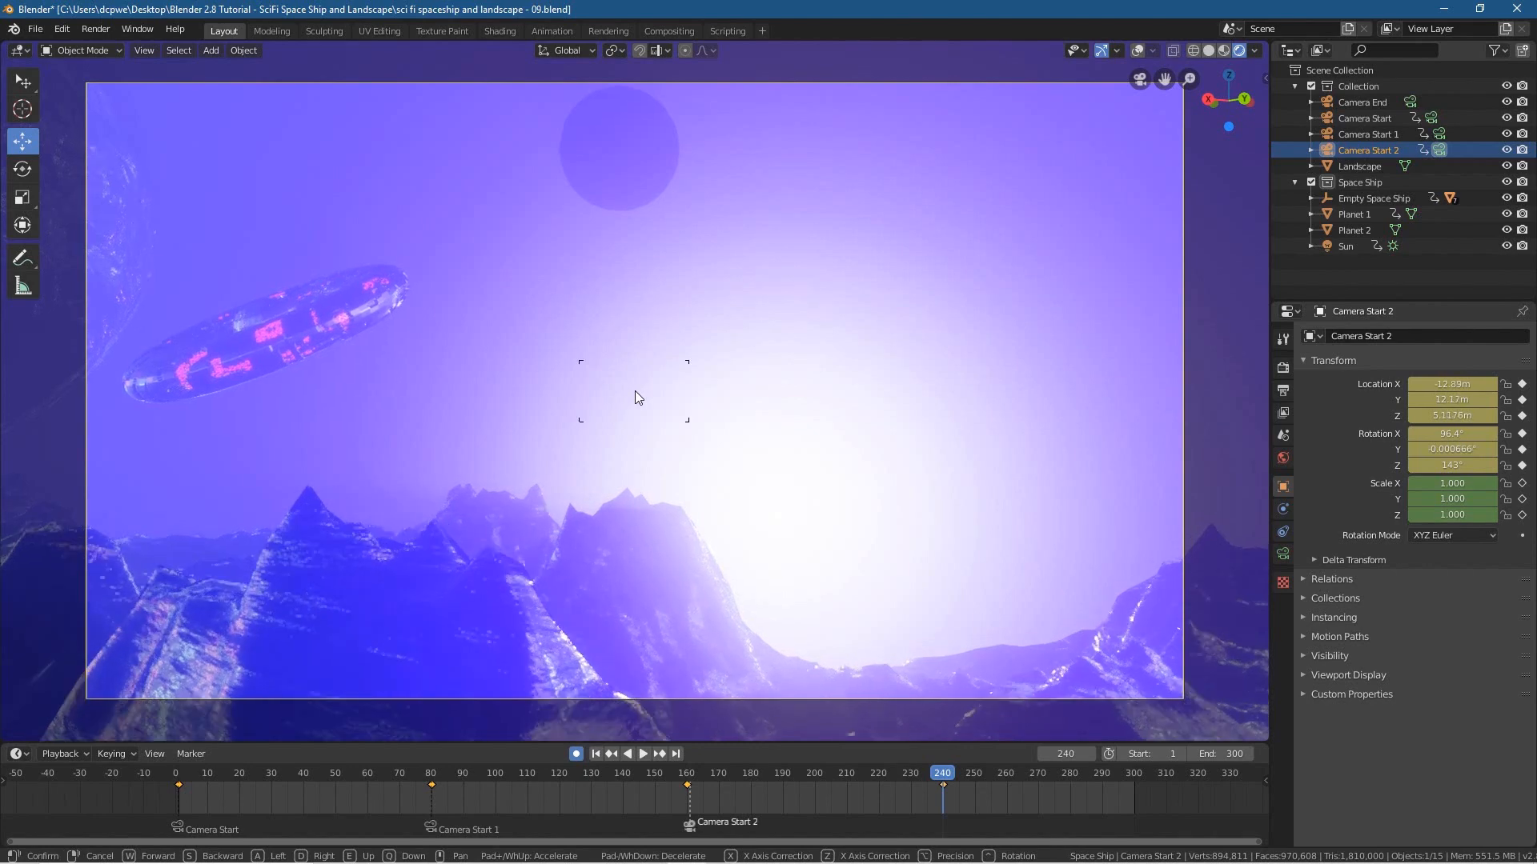
pyautogui.click(621, 395)
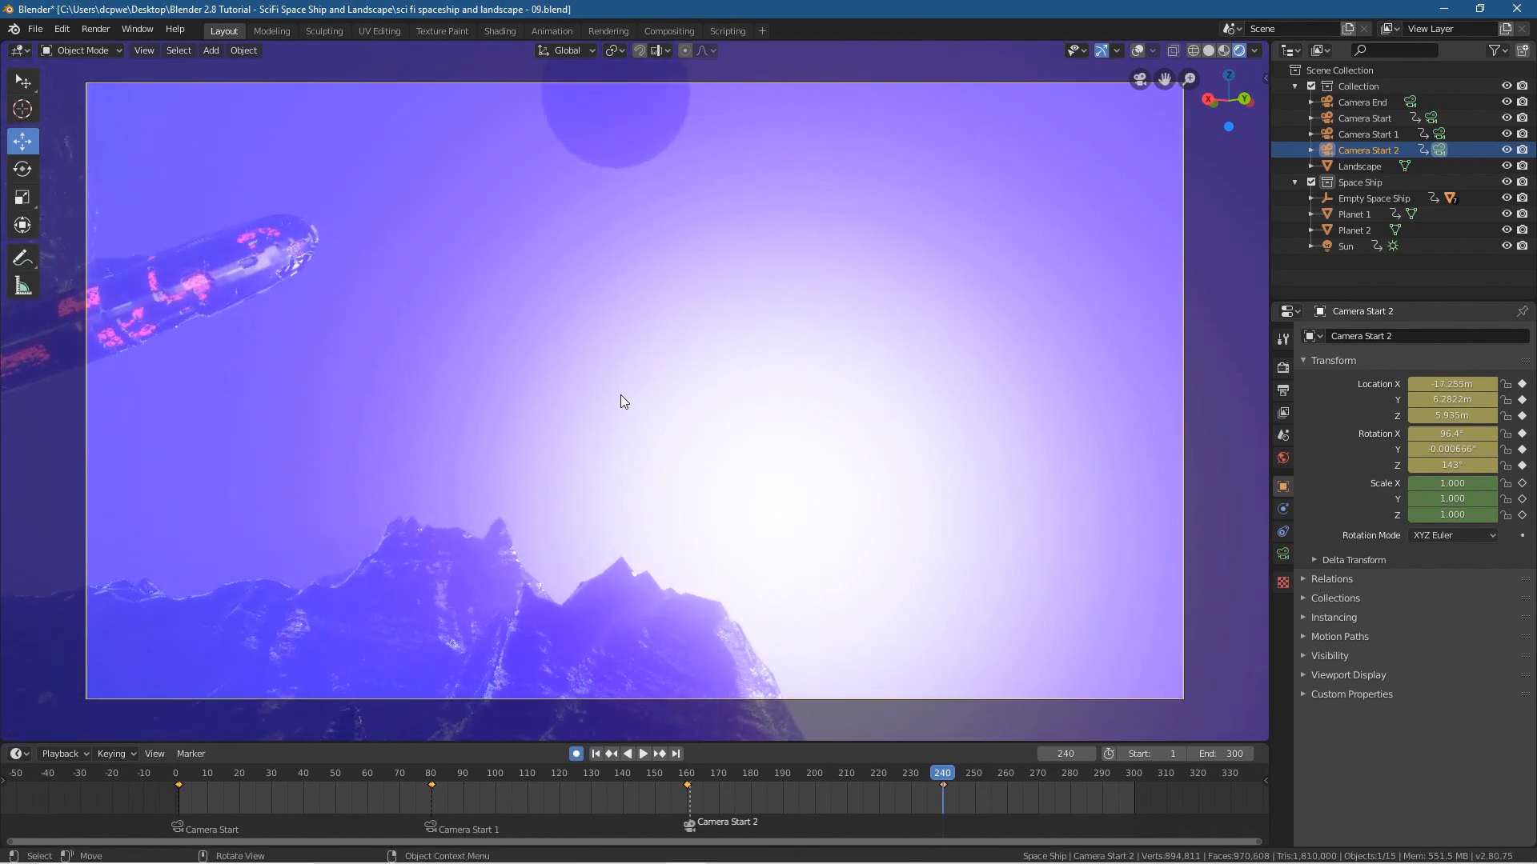
pyautogui.hotkey('shift', '`')
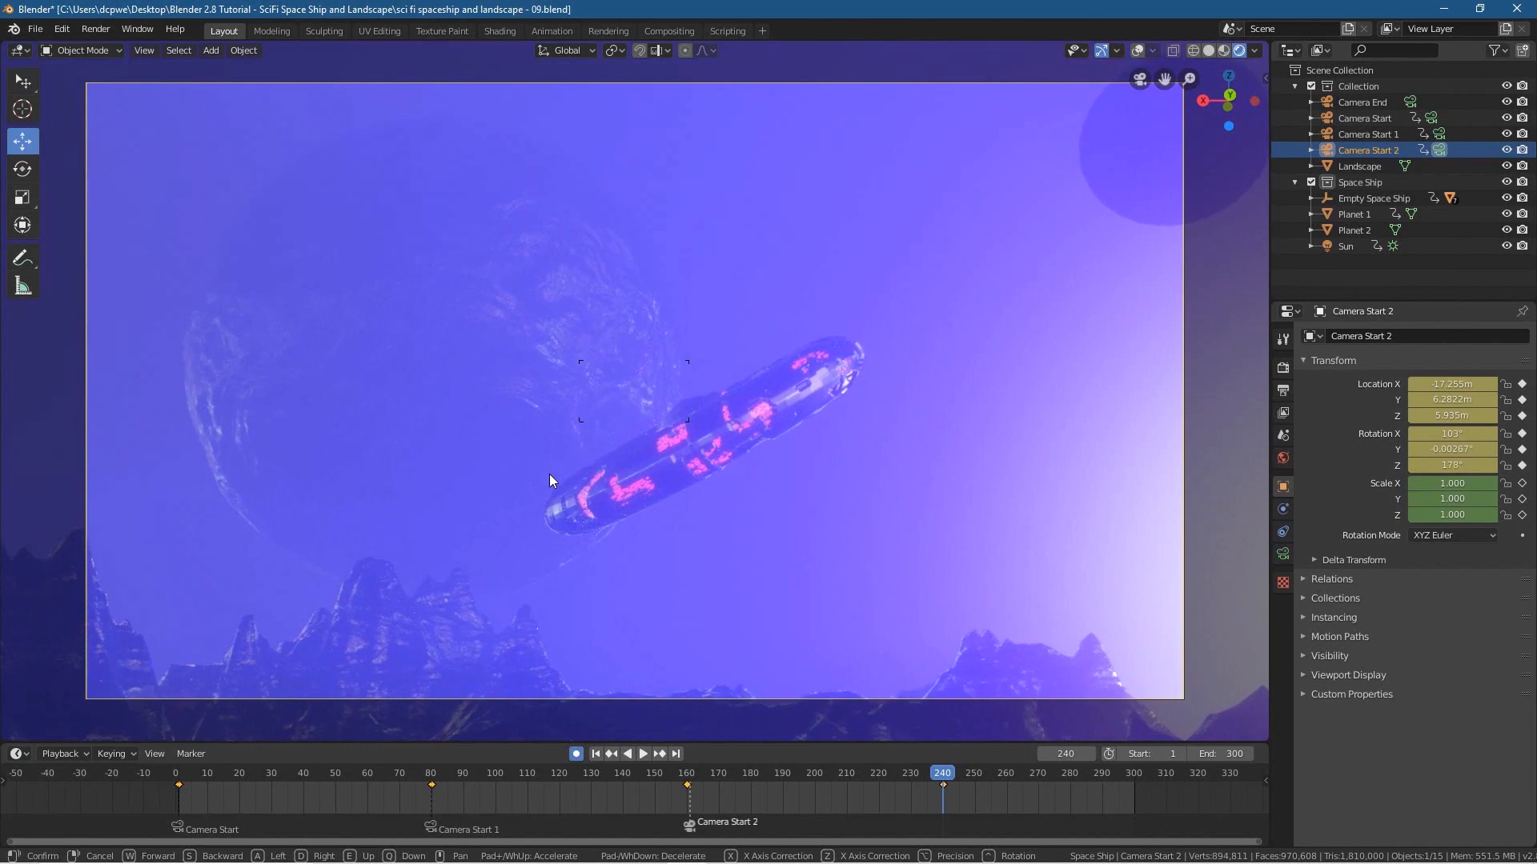
pyautogui.click(557, 408)
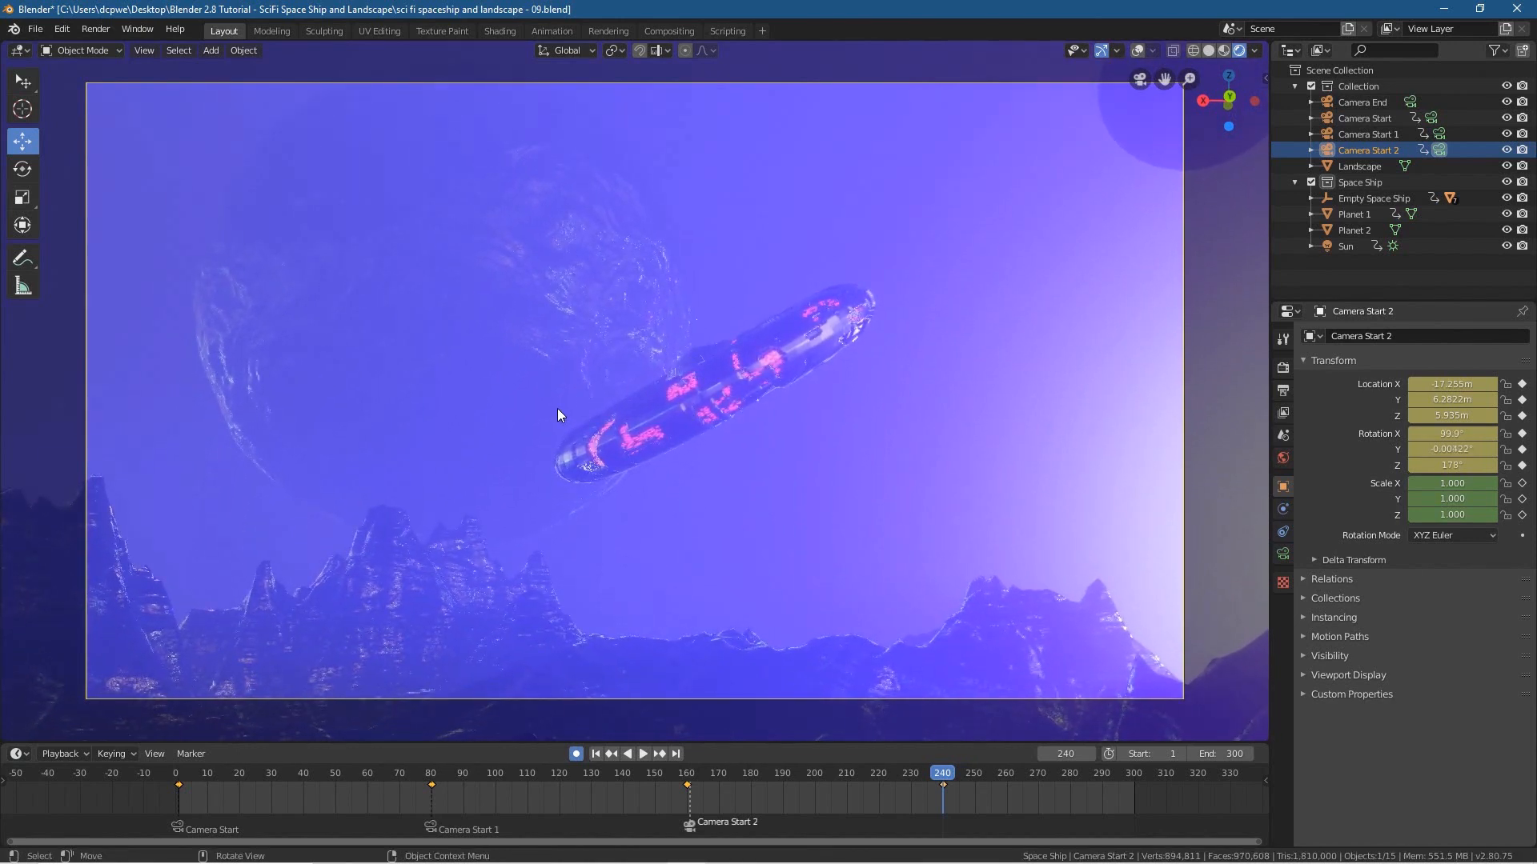
pyautogui.hotkey('shift', '`')
pyautogui.press('w')
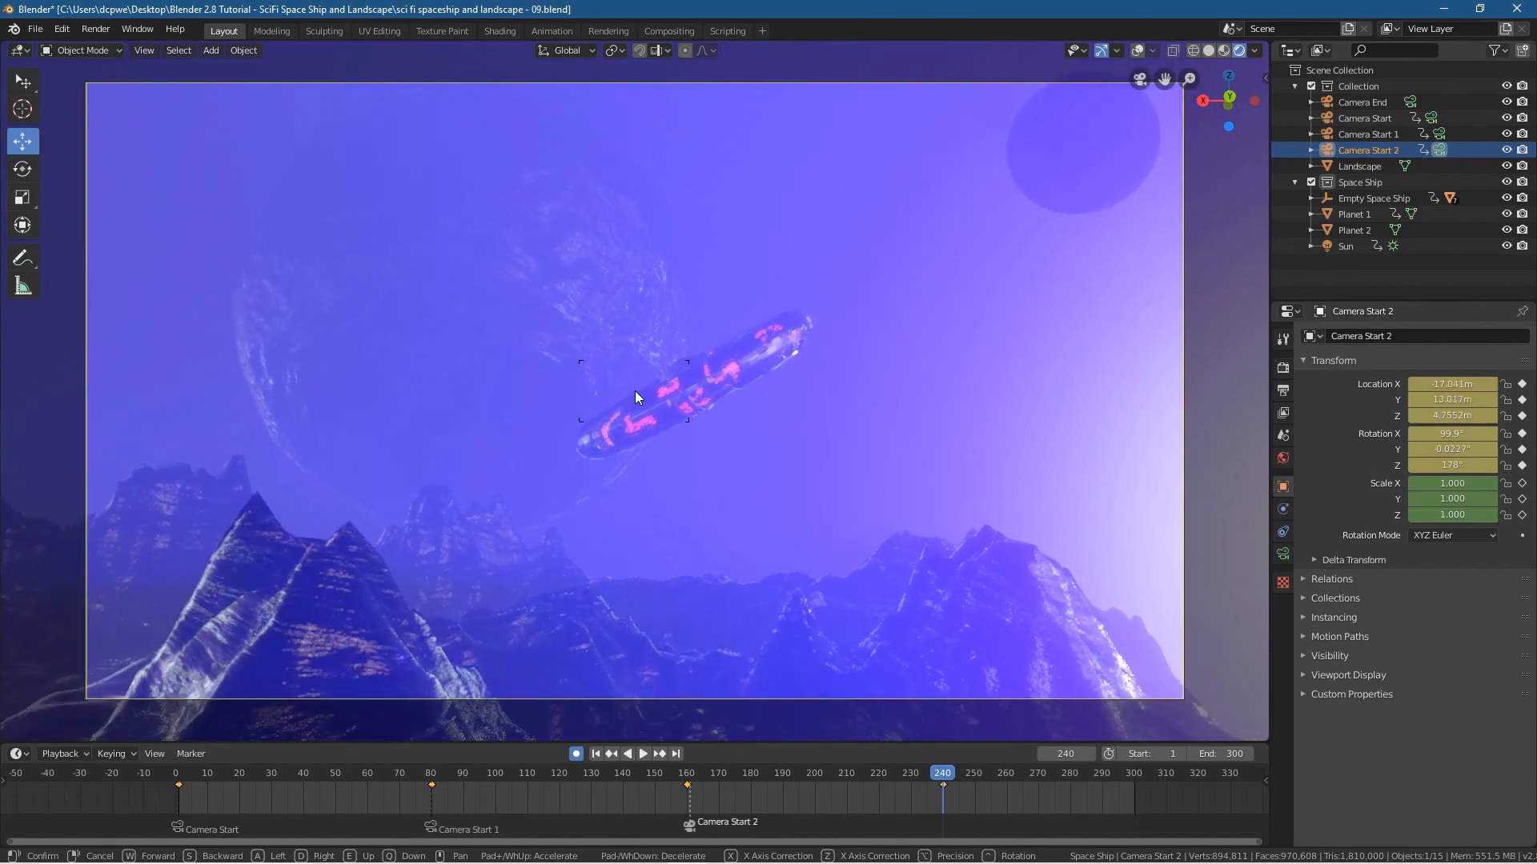
pyautogui.click(635, 398)
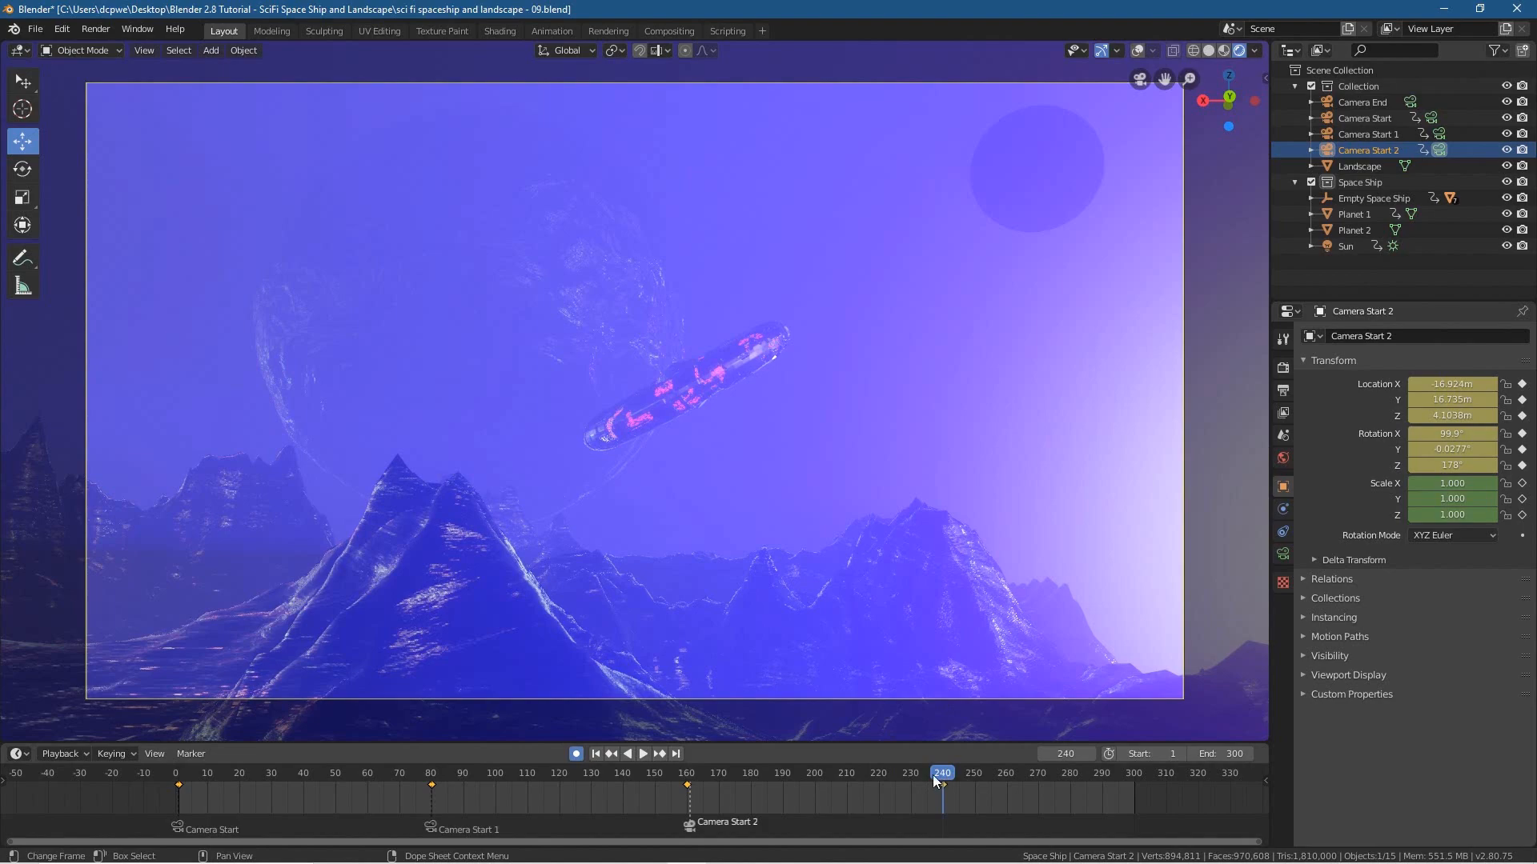
# - Return to frame 161 and keyframe the location and rotation of Camera Start 2 there
pyautogui.hotkey('ctrl', 'shift', 'space')
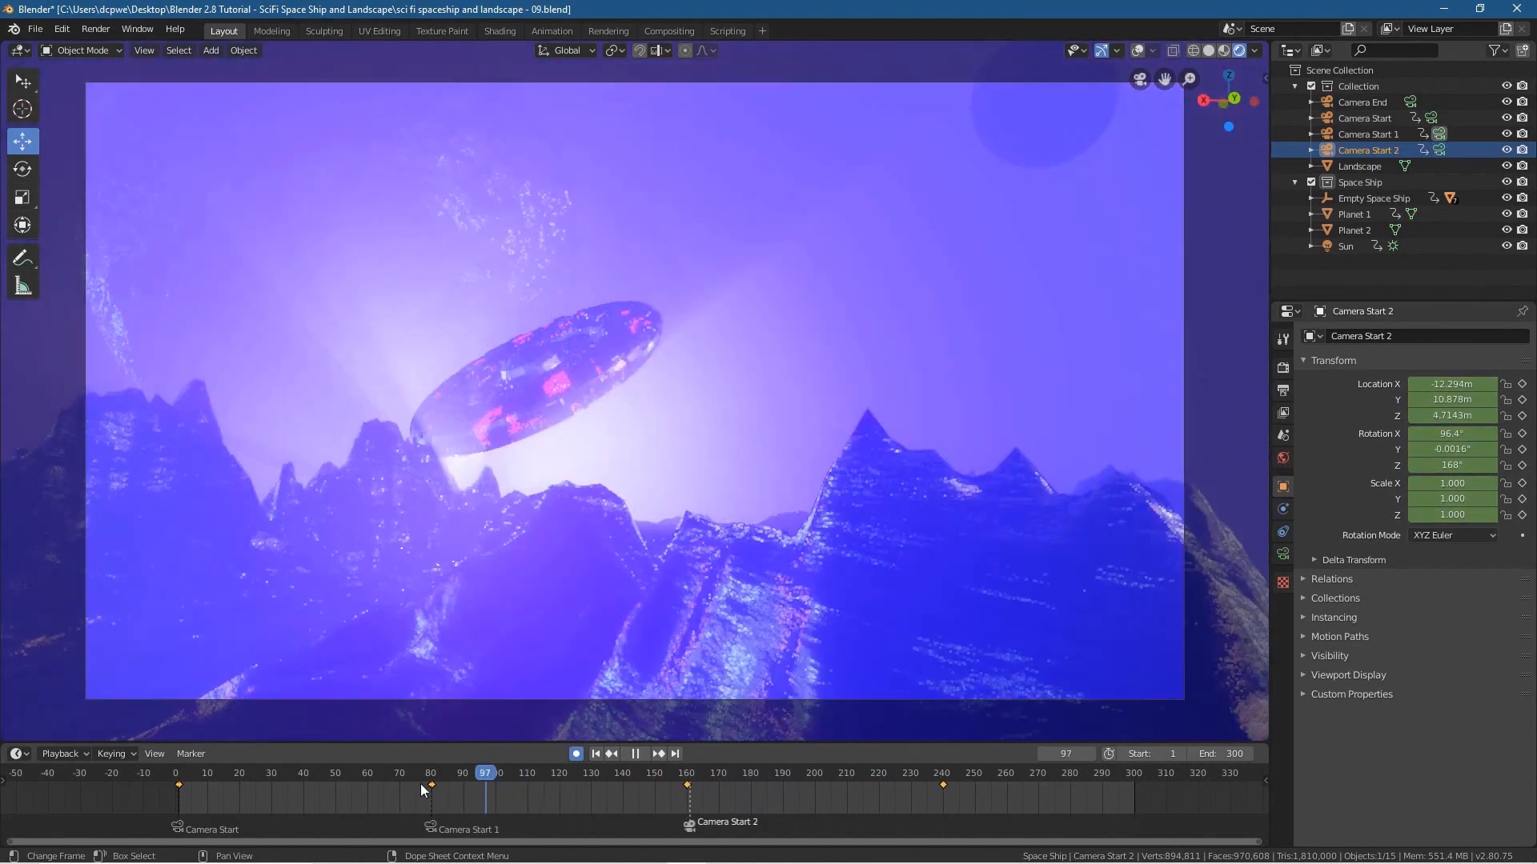
pyautogui.moveTo(420, 784); pyautogui.dragTo(690, 792)
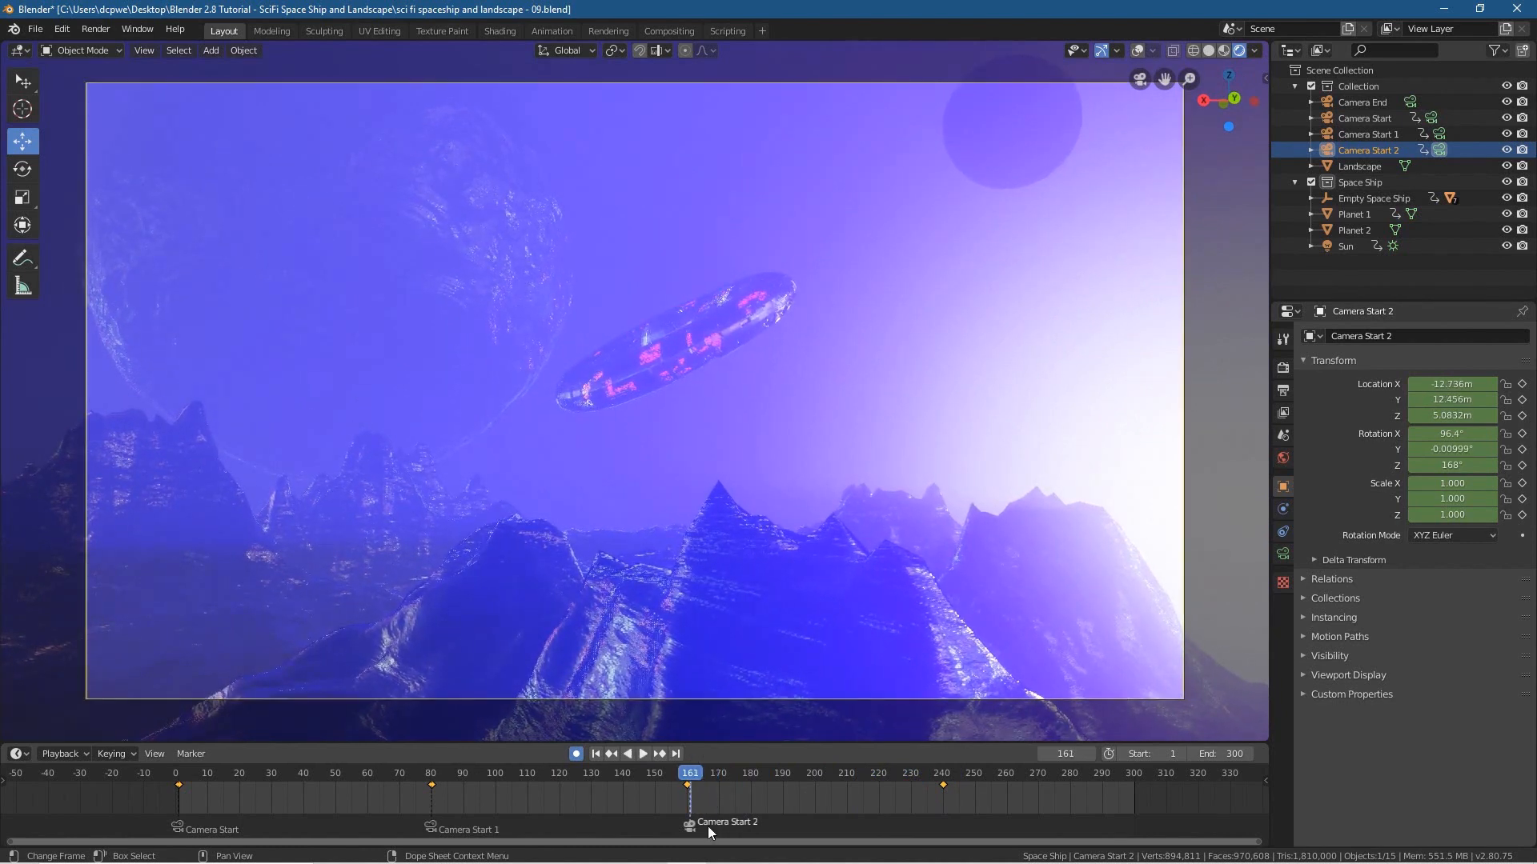
pyautogui.press('i')
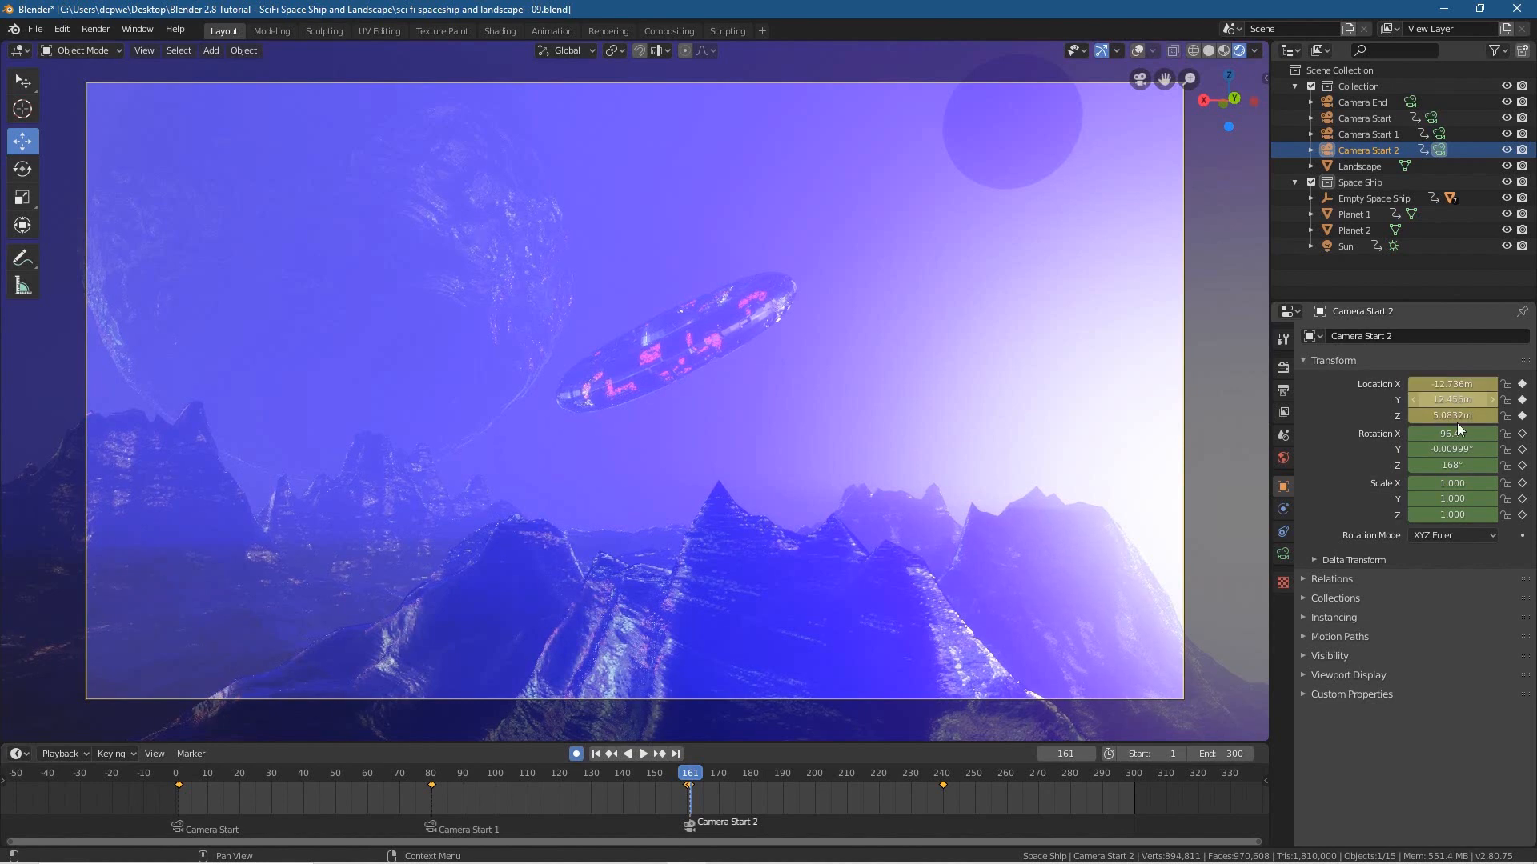
pyautogui.press('i')
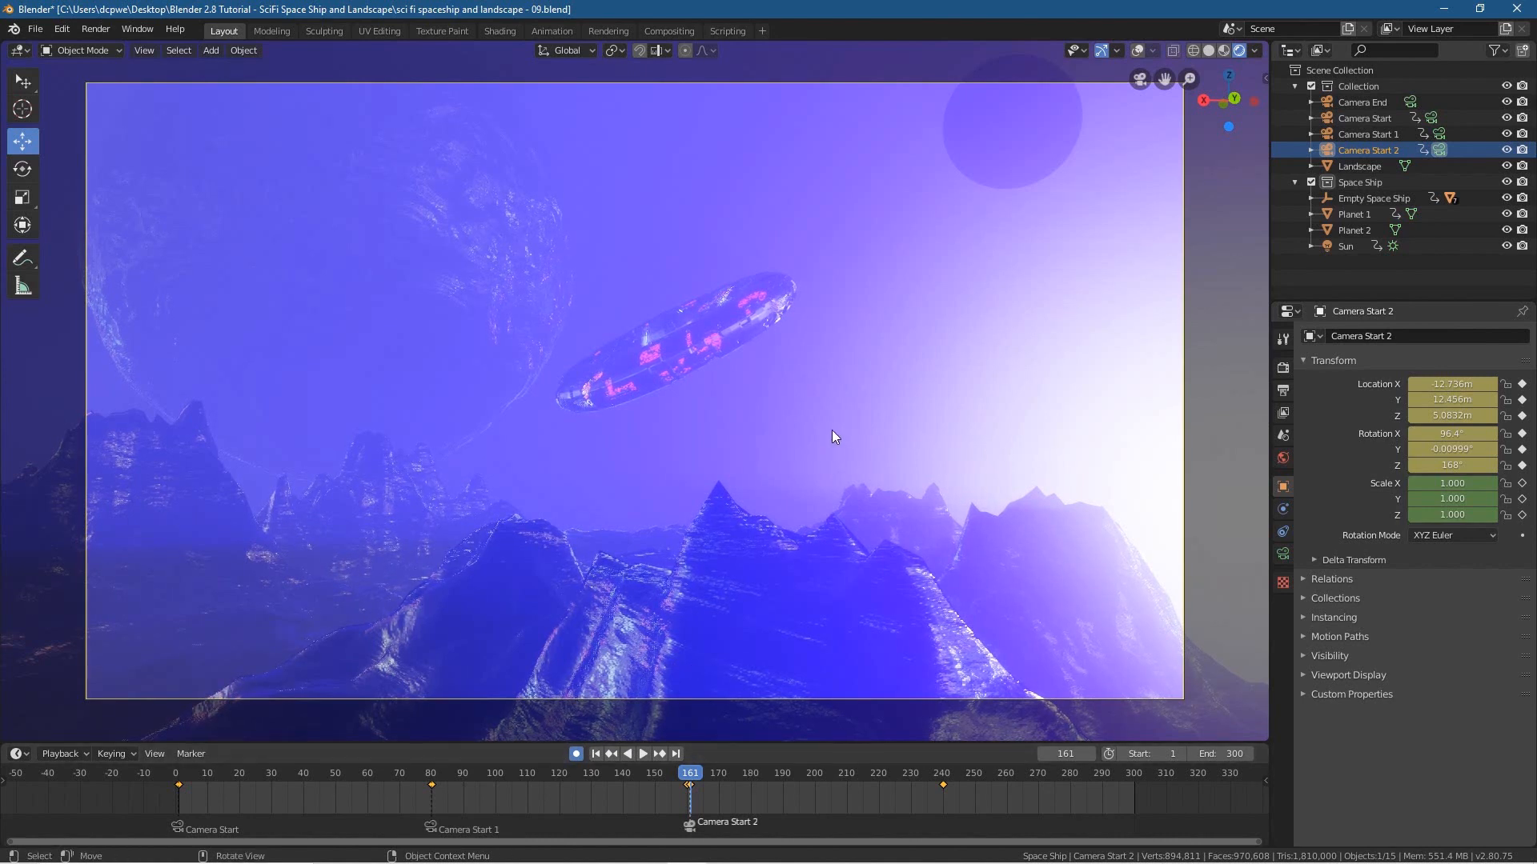
# - Move Camera Start 2 at frame 161 about 2.44 m in X, -0.31 m in Y and 1.95 m in Z, and turn it to about 157° in Z
pyautogui.press('g')
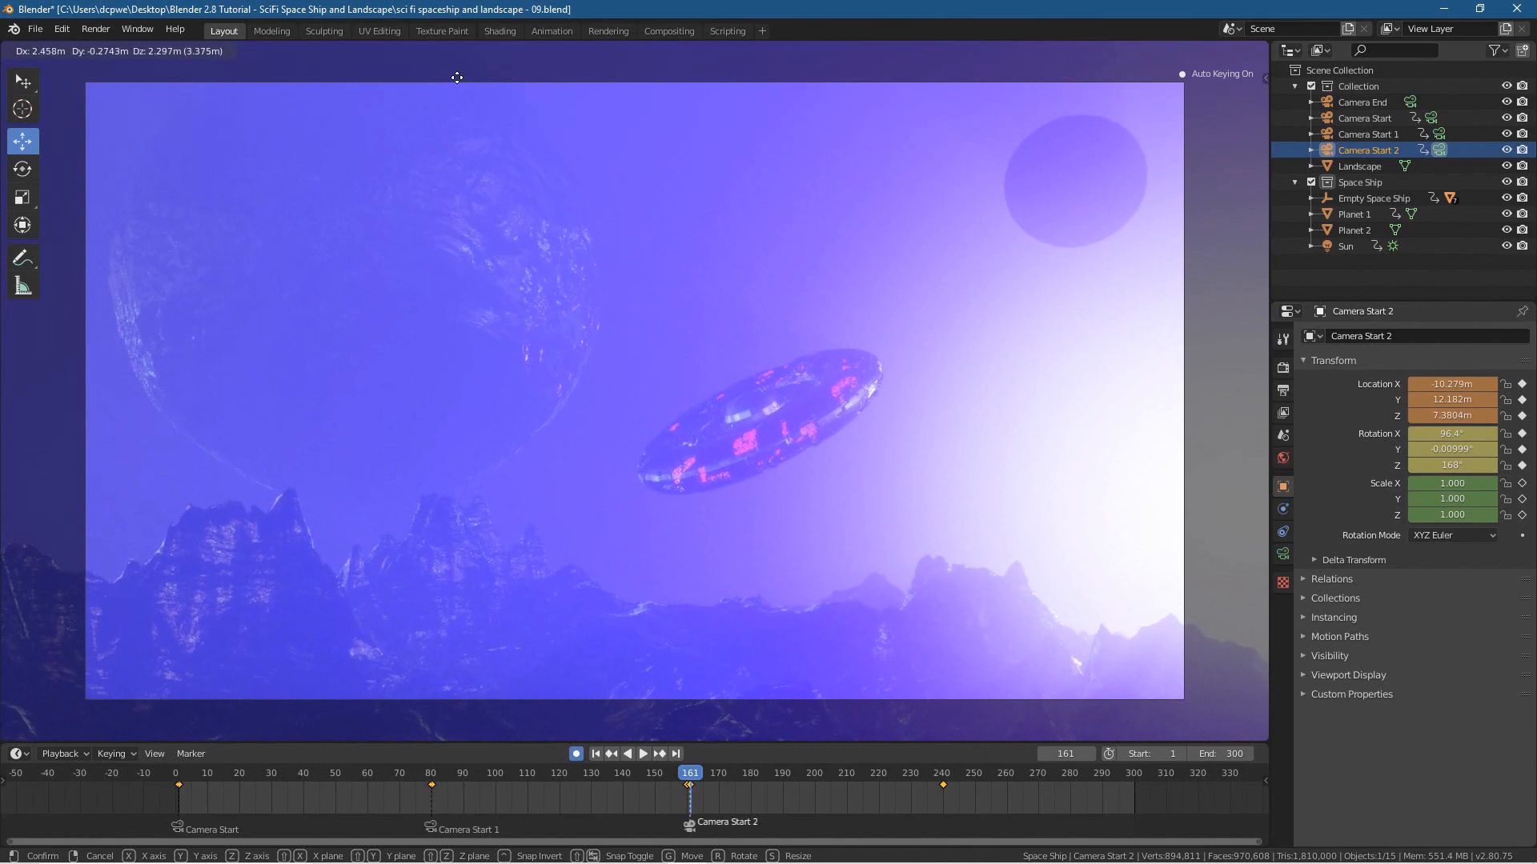
pyautogui.click(458, 131)
pyautogui.hotkey('shift', '`')
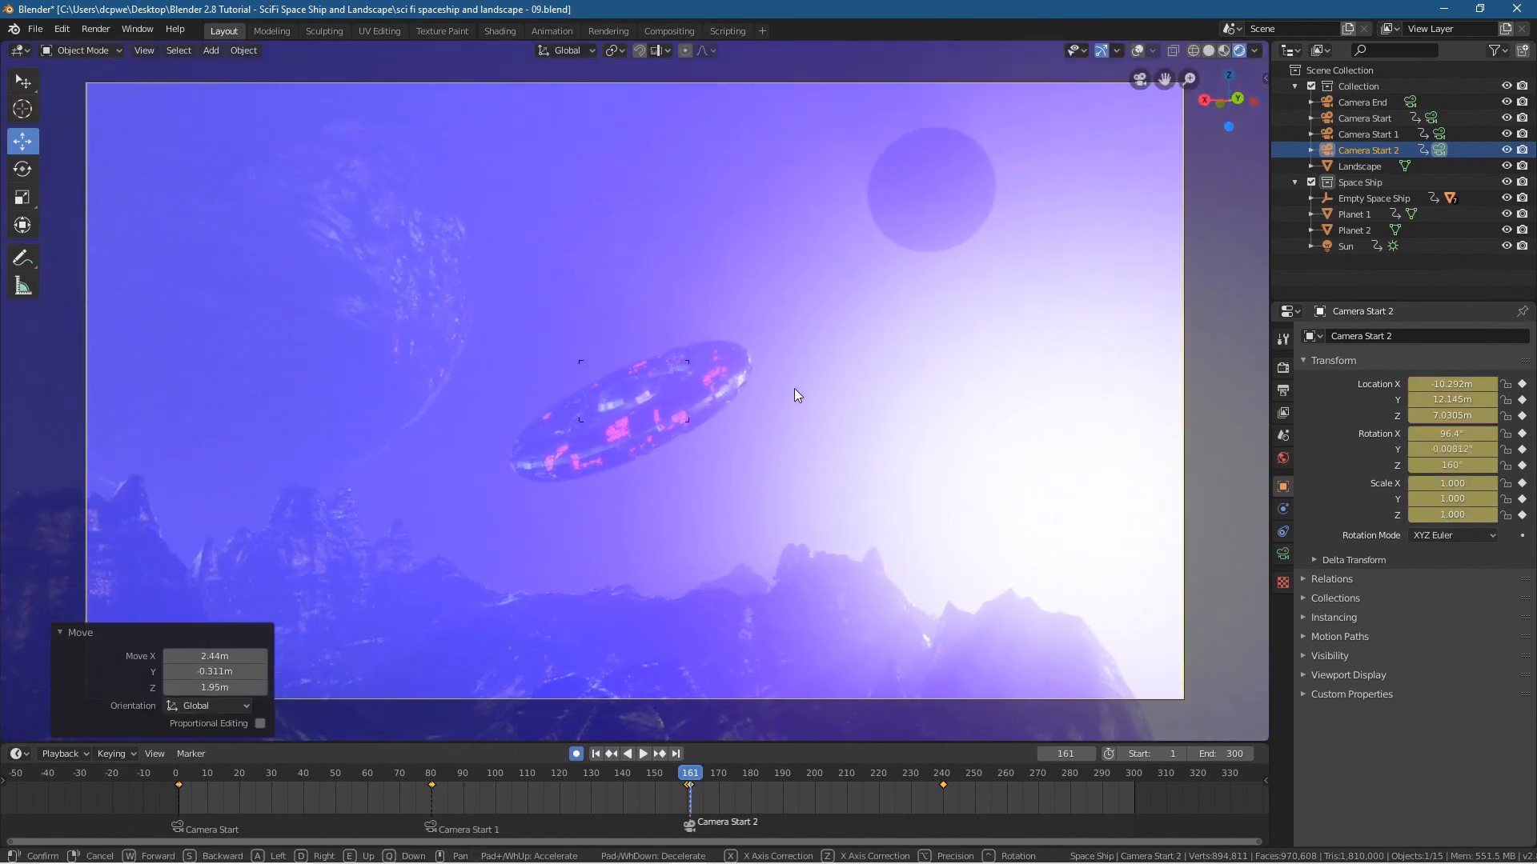
pyautogui.click(786, 394)
# - Preview the Camera Start 2 shot from frame 161 and return to frame 161
pyautogui.press('space')
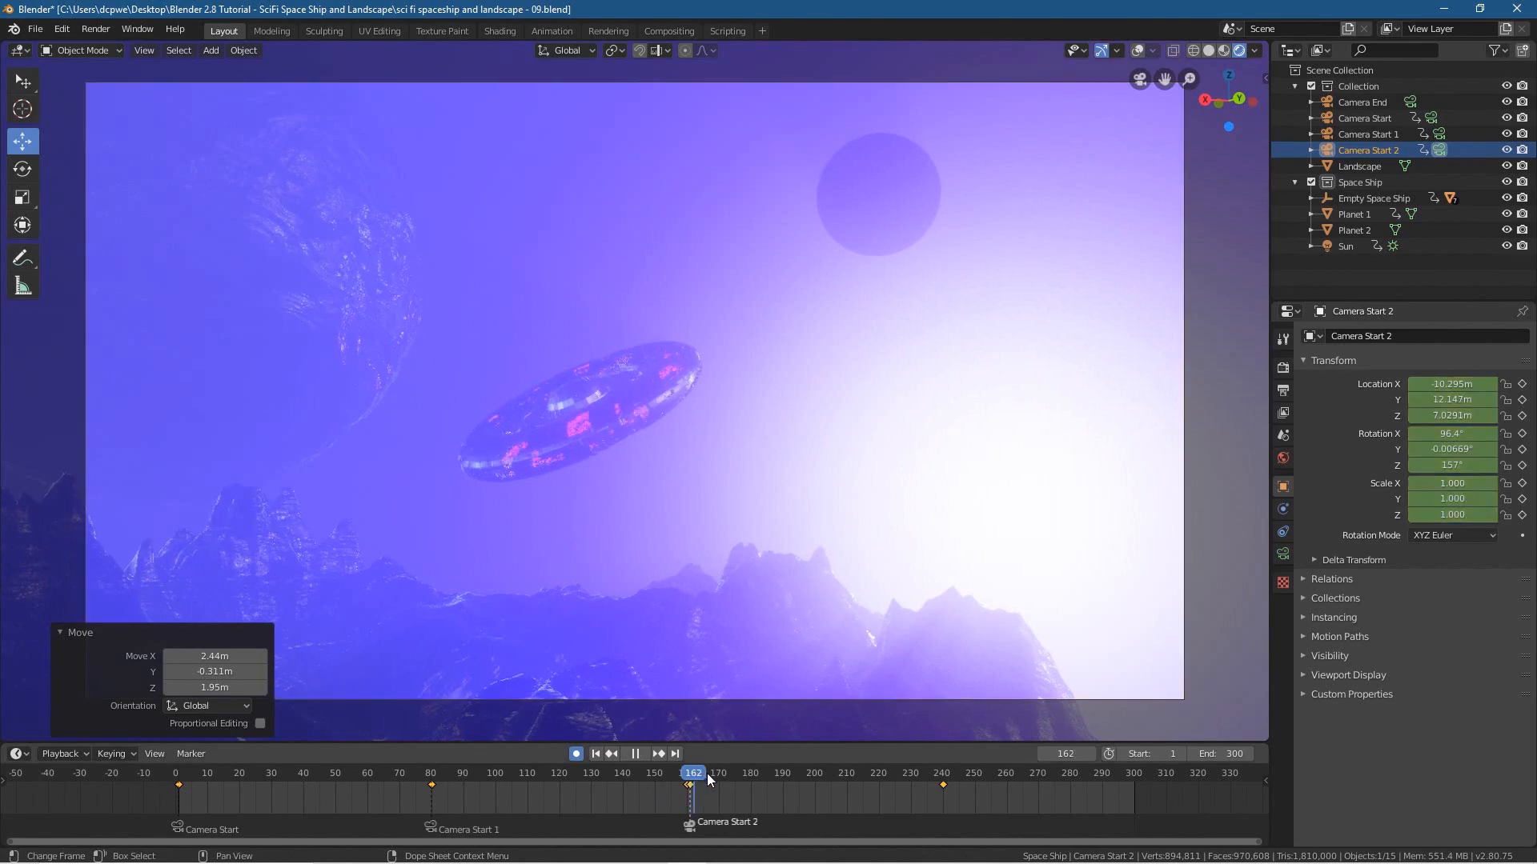
pyautogui.moveTo(778, 774); pyautogui.dragTo(589, 765)
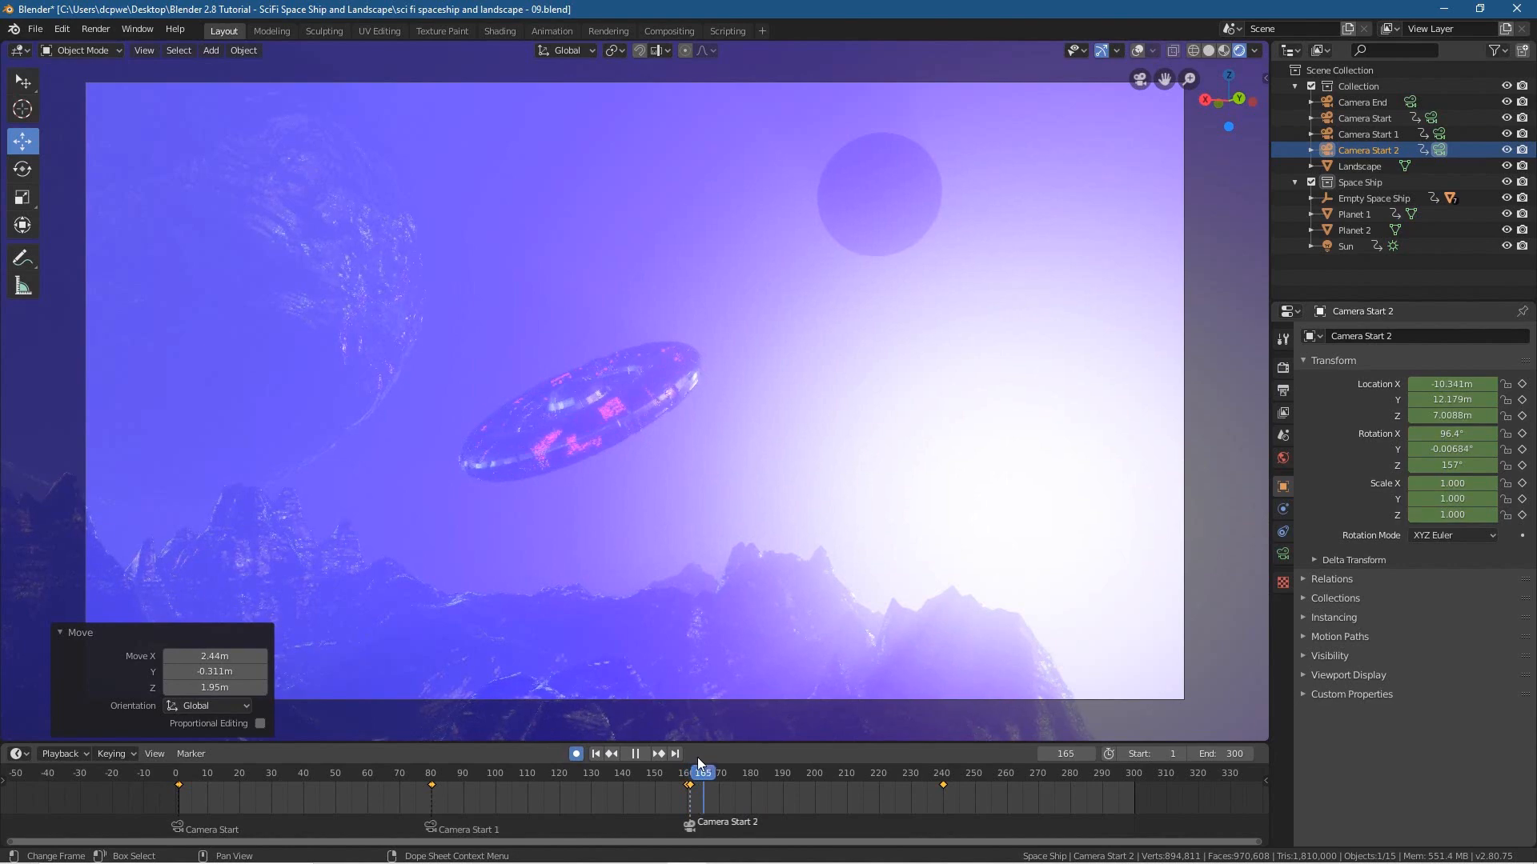
pyautogui.moveTo(698, 757); pyautogui.dragTo(690, 757)
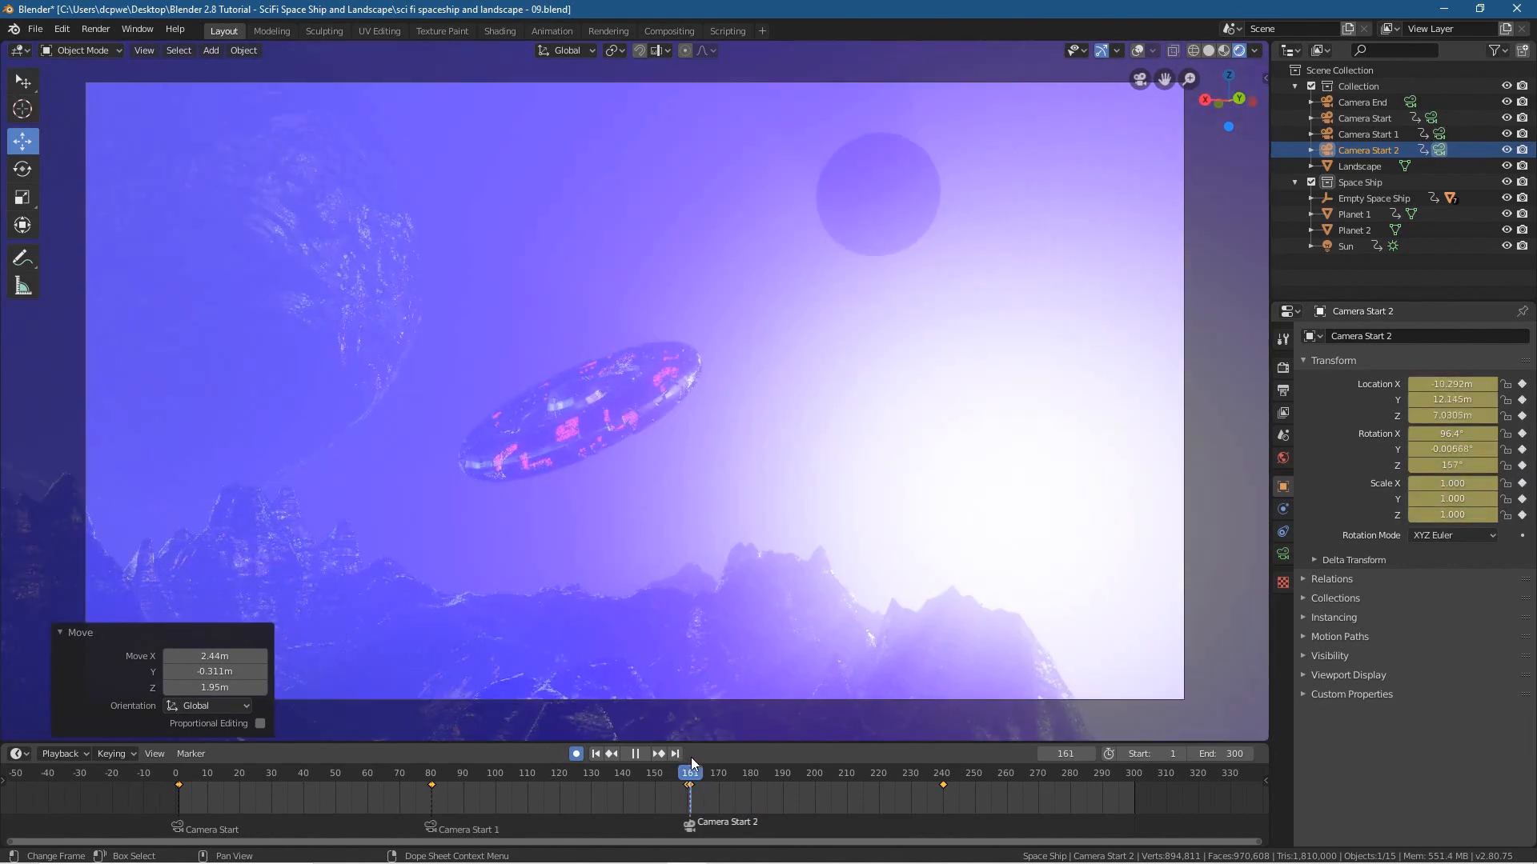
pyautogui.press('space')
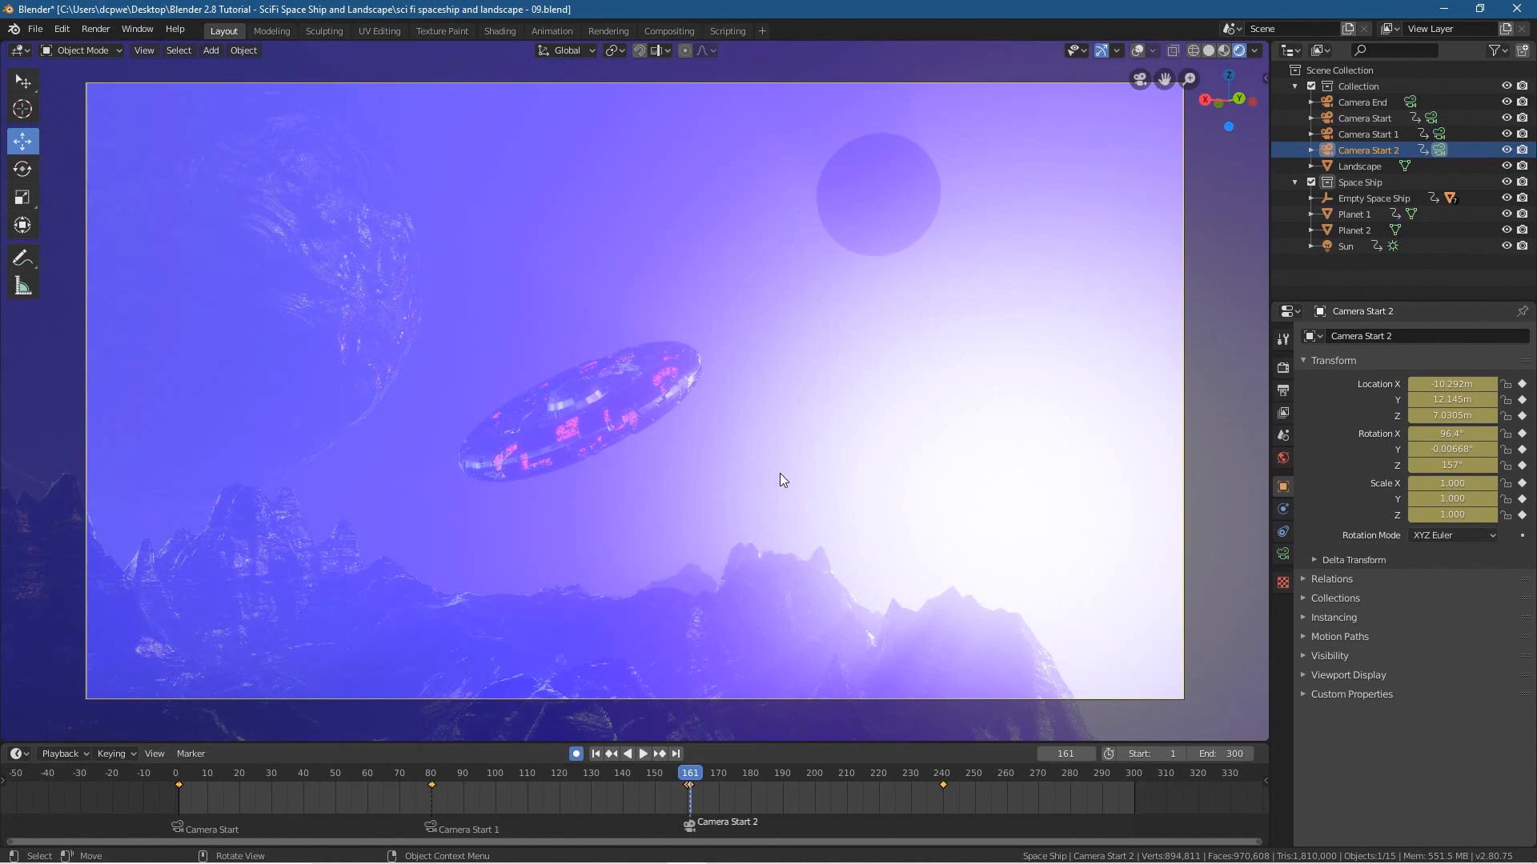
# - At frame 161, turn Camera Start 2 to about 180° in Z and move it about -7.84 m X, -0.08 m Y and -0.51 m Z
pyautogui.hotkey('shift', 'f')
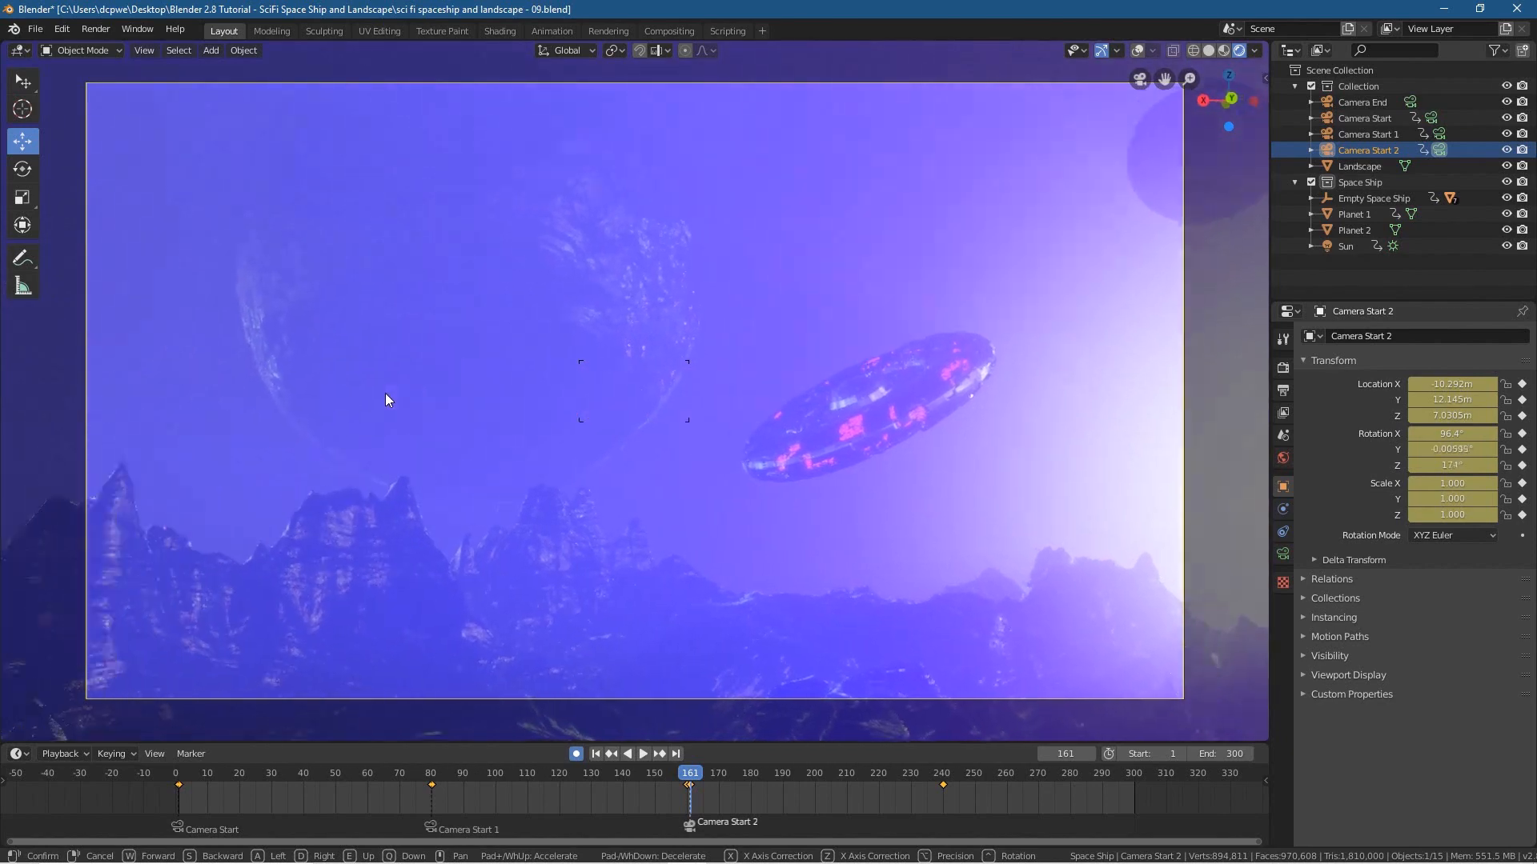
pyautogui.click(386, 399)
pyautogui.press('g')
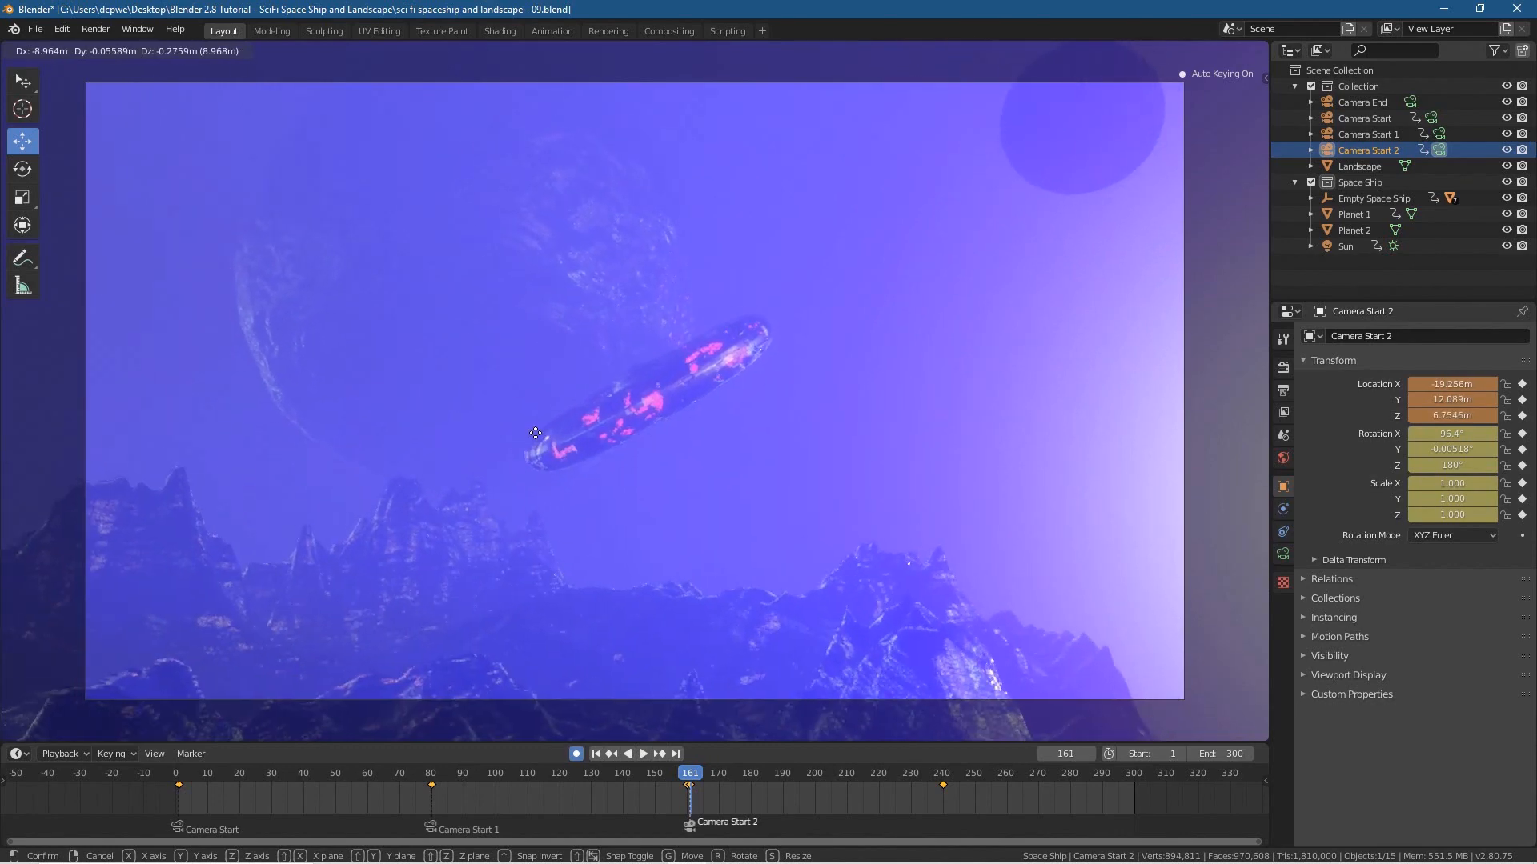
pyautogui.click(388, 484)
# - Turn Camera Start 2 to about 203° in Z and move it about -9.5 m X, -3.97 m Y and 0.67 m Z
pyautogui.press('r')
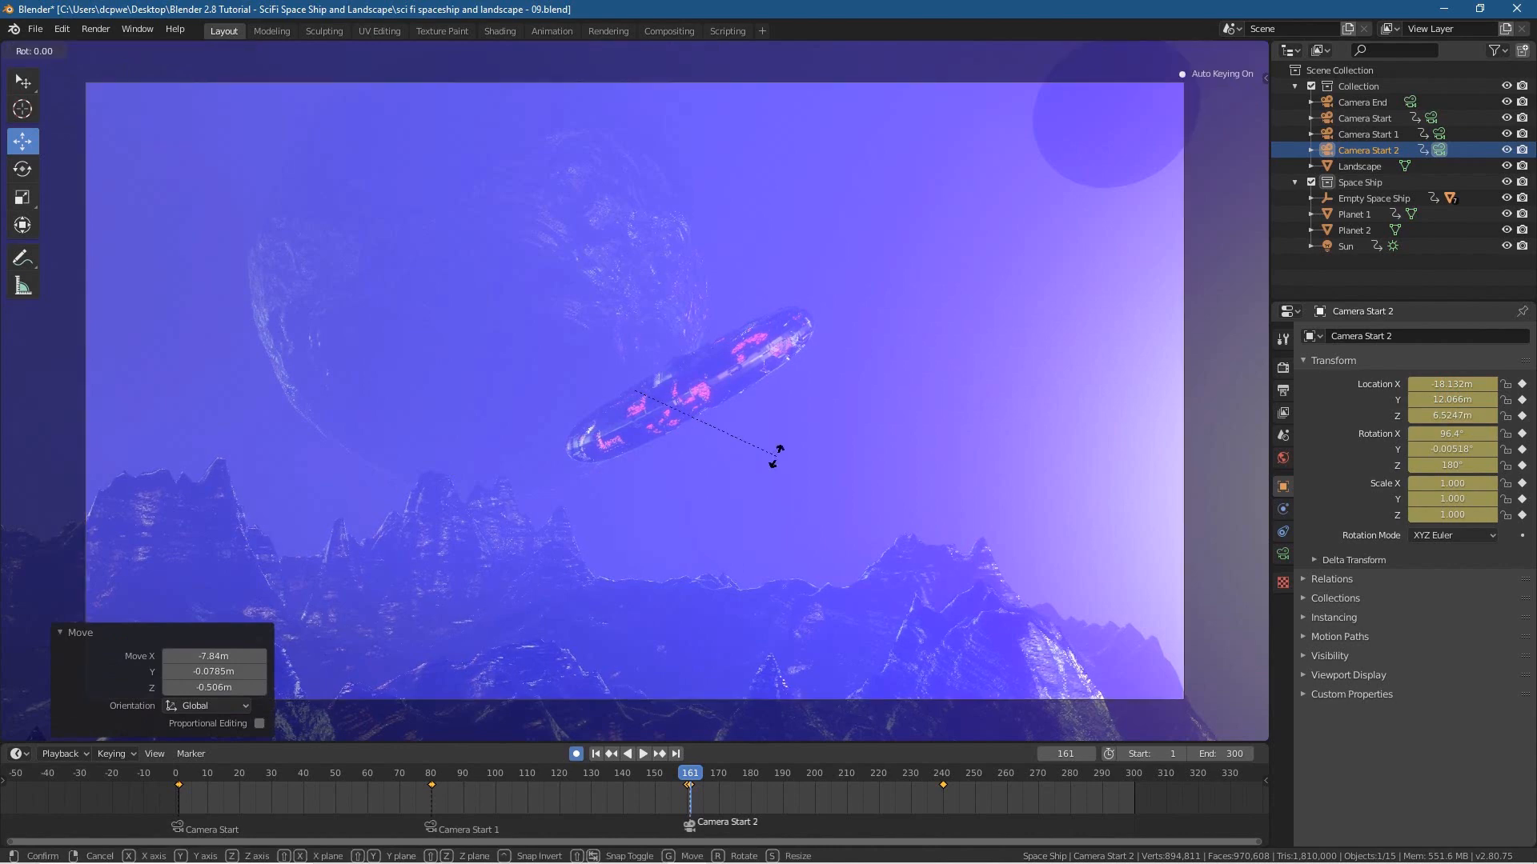
pyautogui.press('Escape')
pyautogui.hotkey('shift', '`')
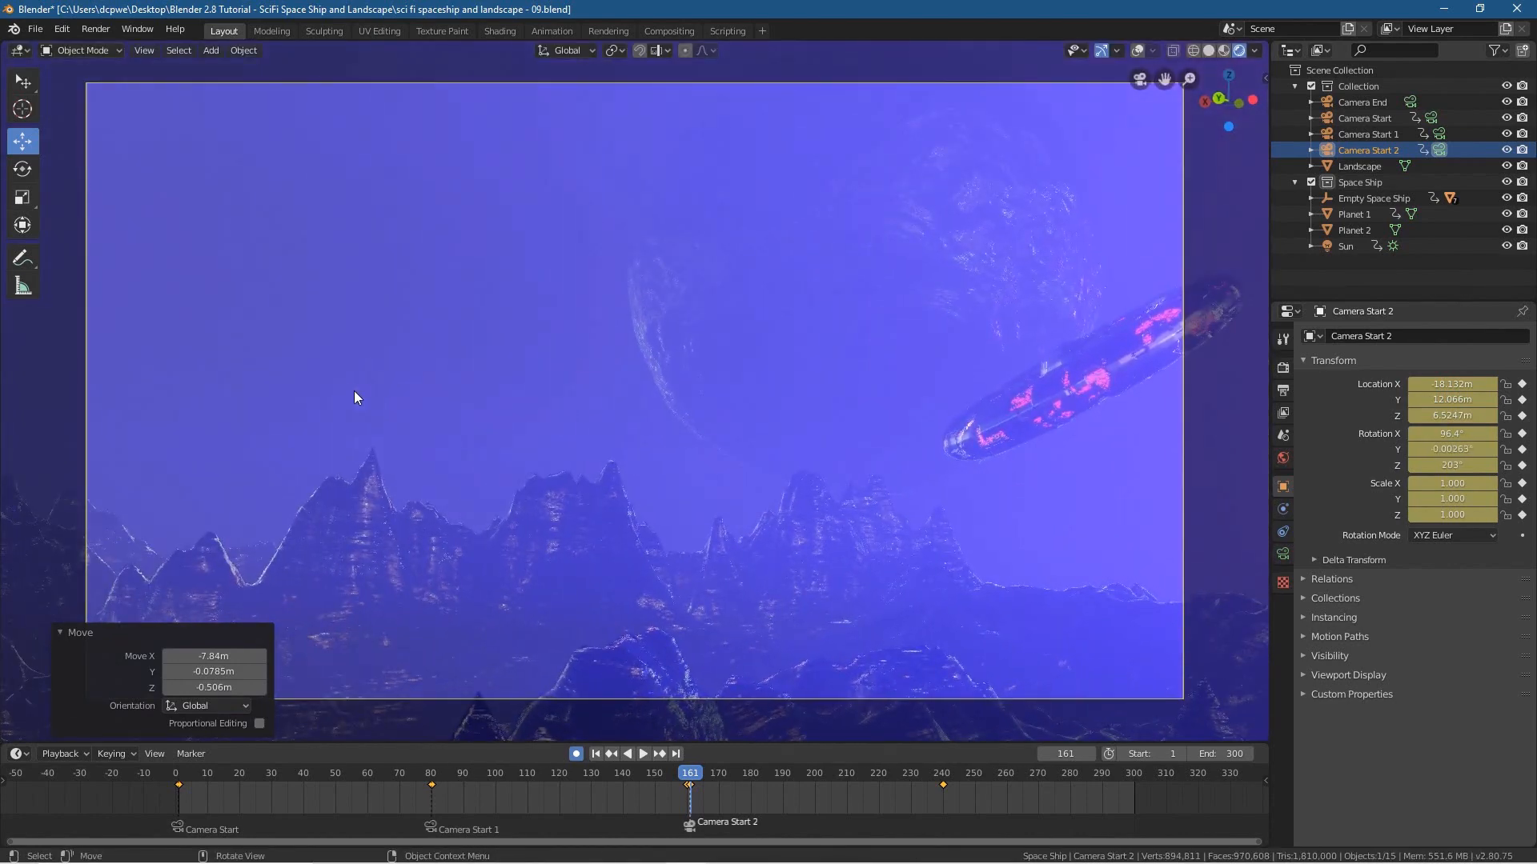
pyautogui.click(354, 391)
pyautogui.press('g')
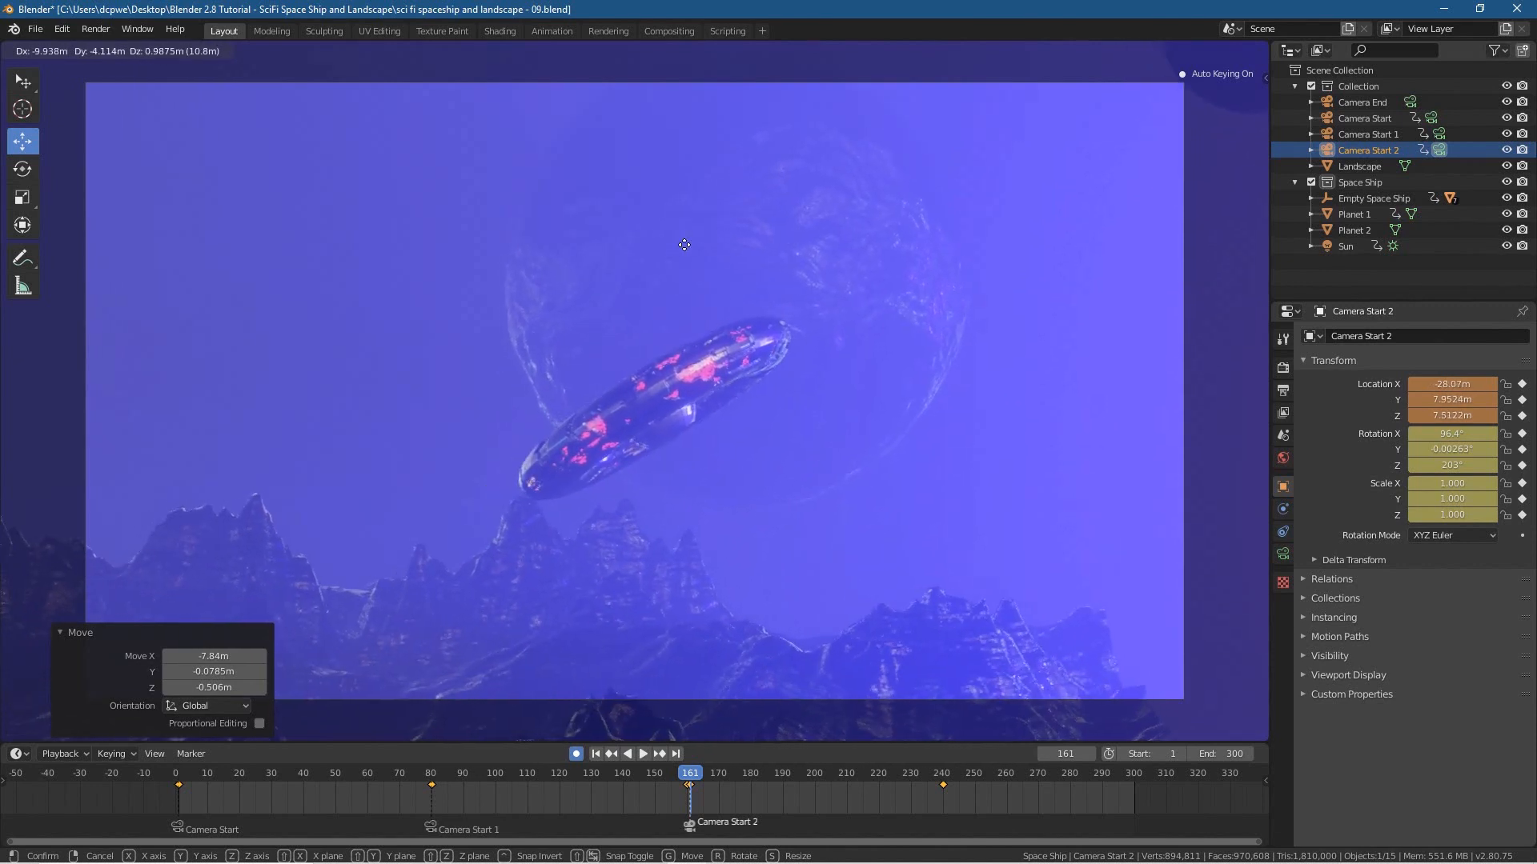
pyautogui.click(655, 295)
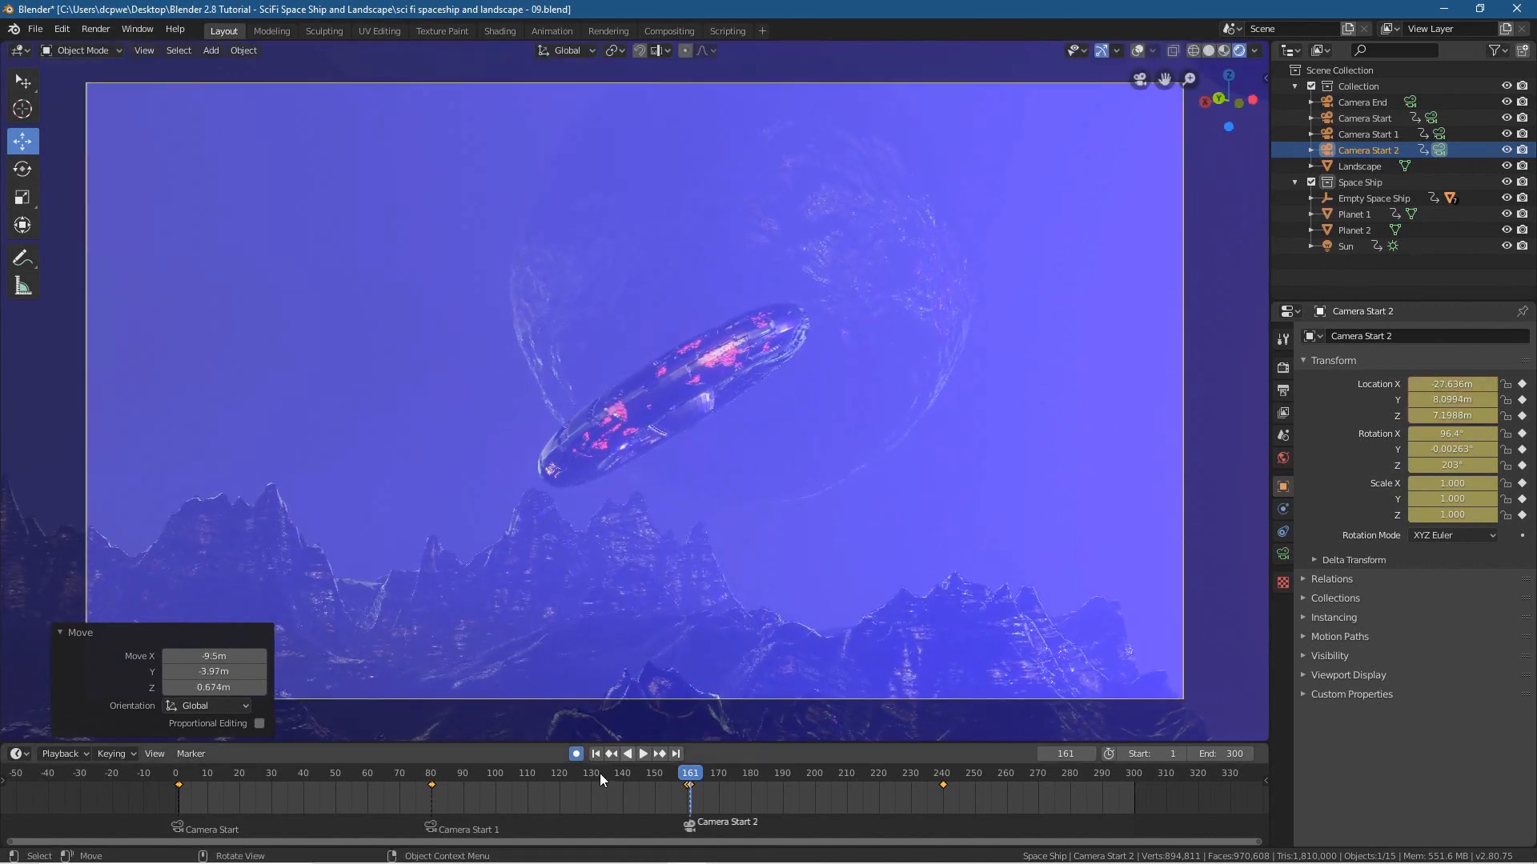
# - Keyframe the location and rotation of Empty Space Ship at frame 161
pyautogui.moveTo(689, 773)
pyautogui.mouseDown()
pyautogui.moveTo(630, 770)
pyautogui.moveTo(765, 786)
pyautogui.moveTo(991, 771)
pyautogui.moveTo(706, 772)
pyautogui.mouseUp()
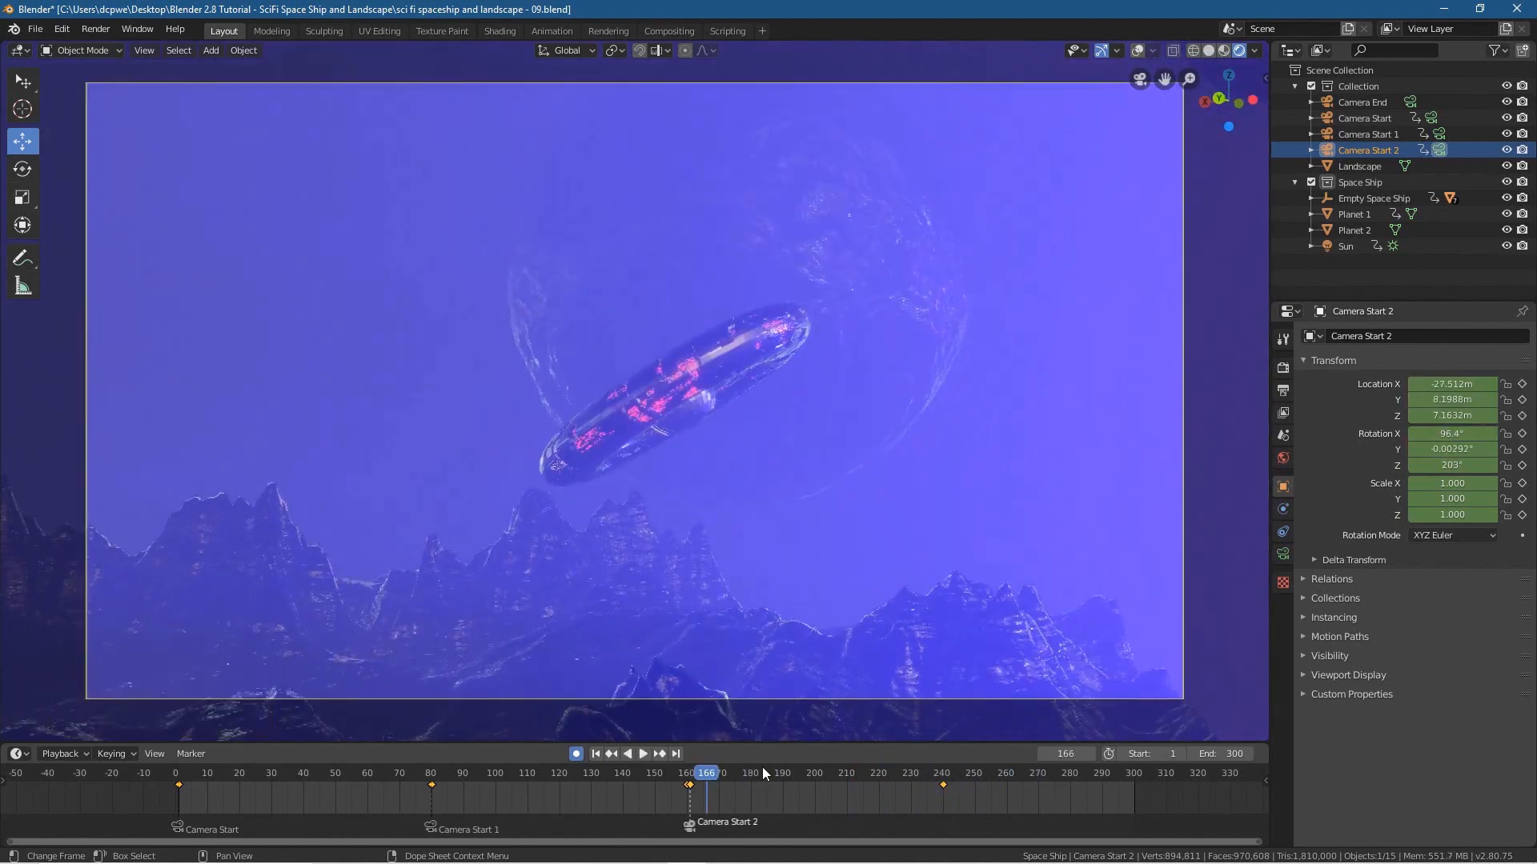
pyautogui.click(1361, 184)
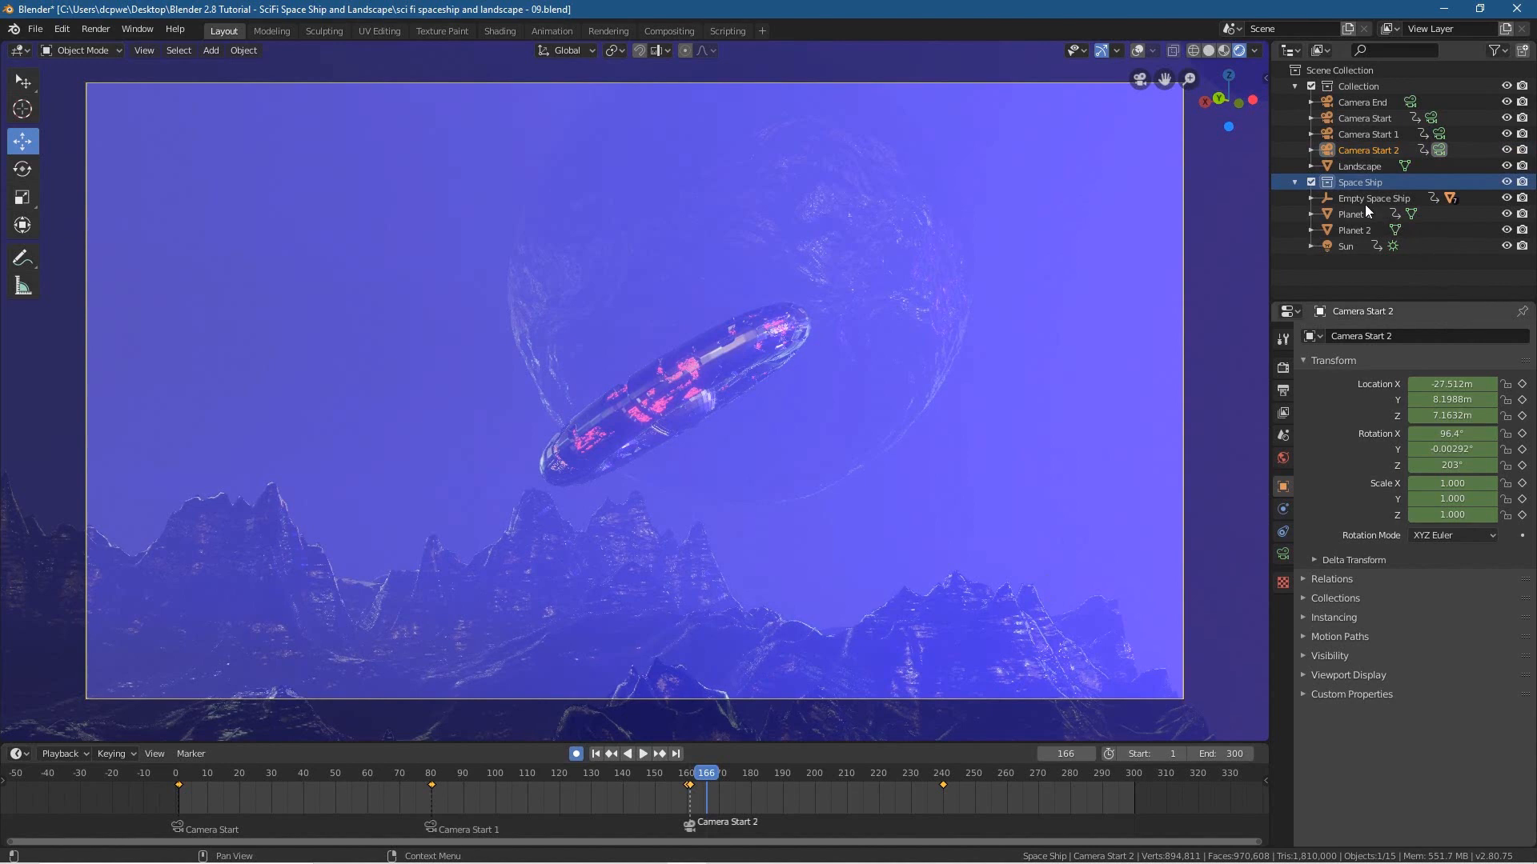
pyautogui.click(1367, 198)
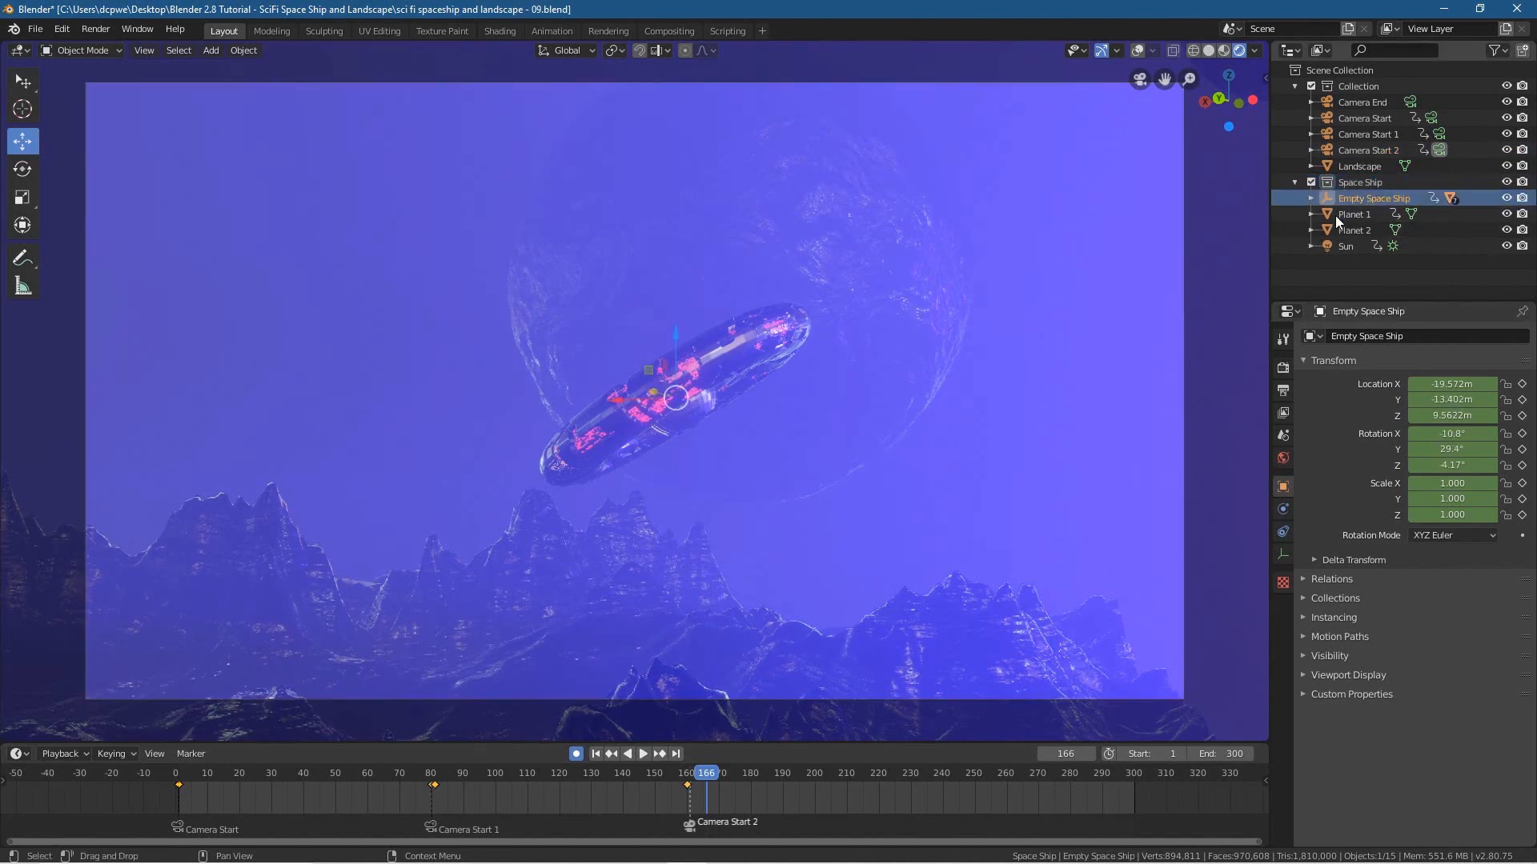
pyautogui.moveTo(711, 773); pyautogui.dragTo(699, 775)
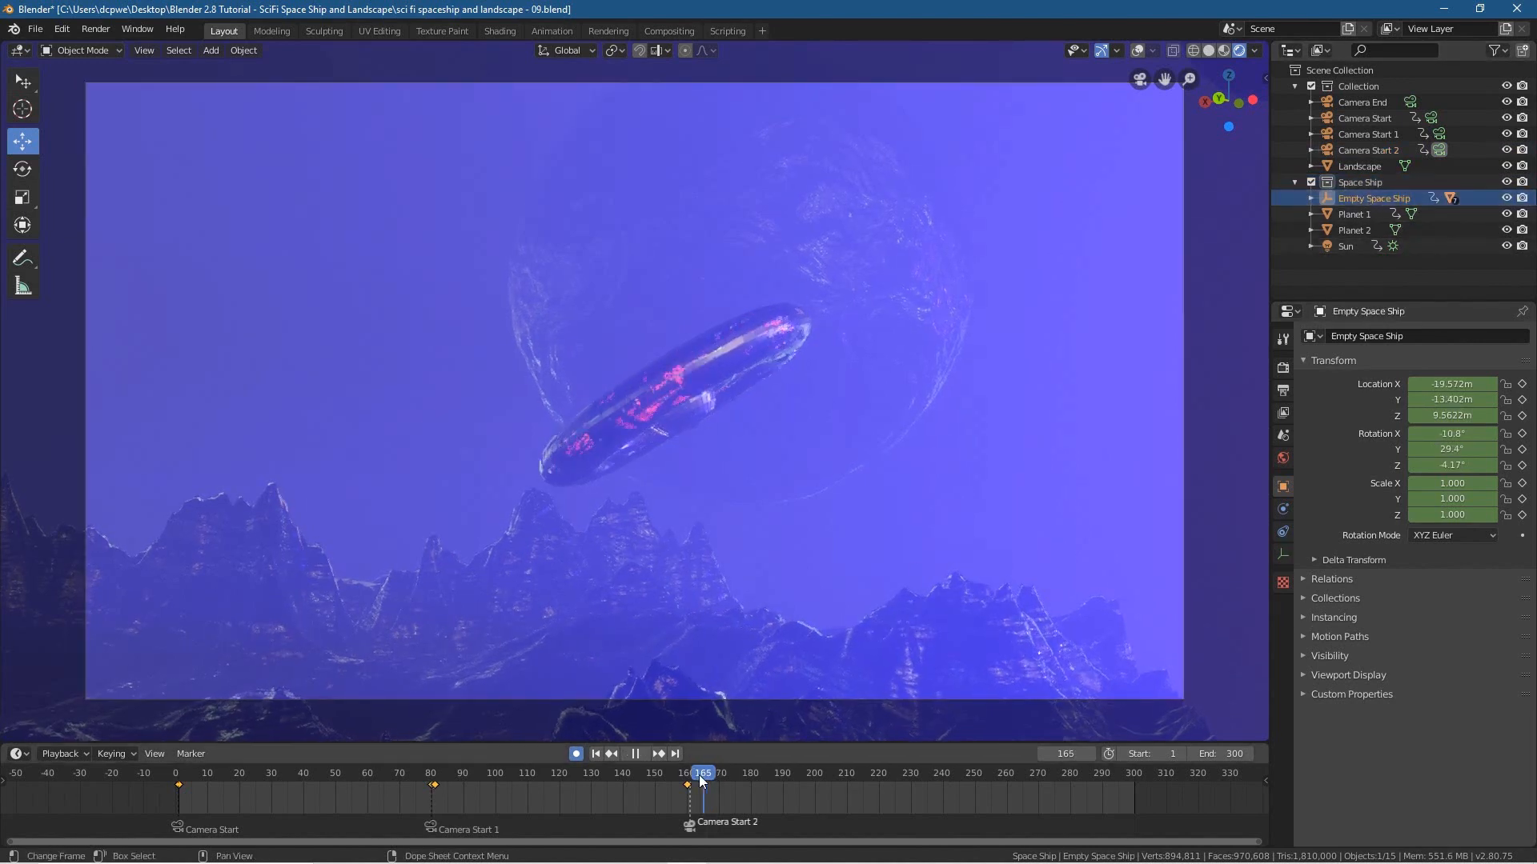
pyautogui.click(1041, 754)
pyautogui.click(1041, 754)
pyautogui.click(1041, 753)
pyautogui.press('i')
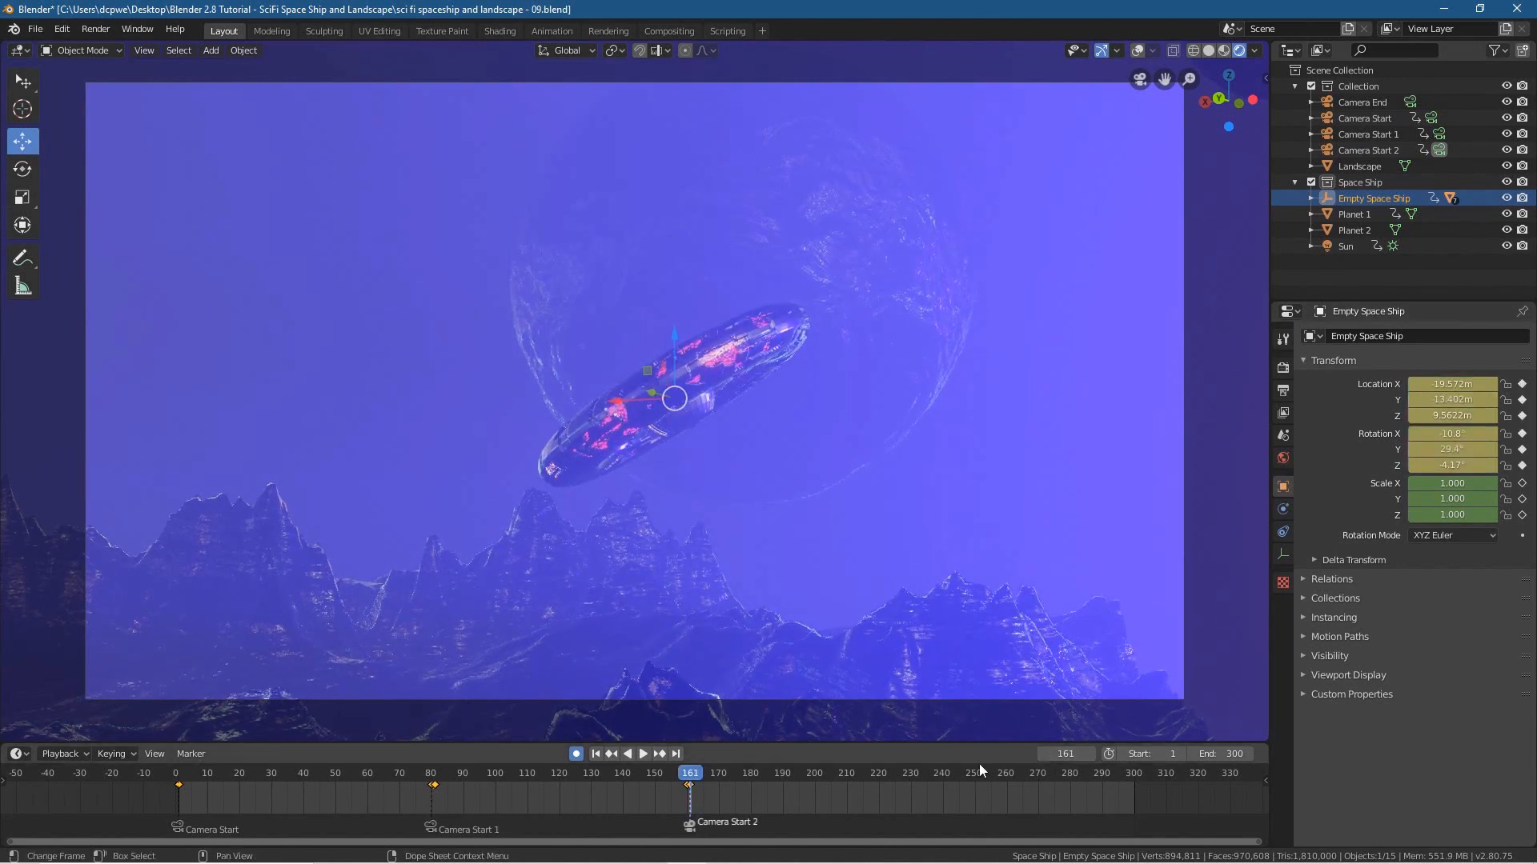
# - Keyframe Empty Space Ship's location and rotation at frame 240 and move it there about -7.76 m X, 1.02 m Y and 4.43 m Z
pyautogui.click(941, 772)
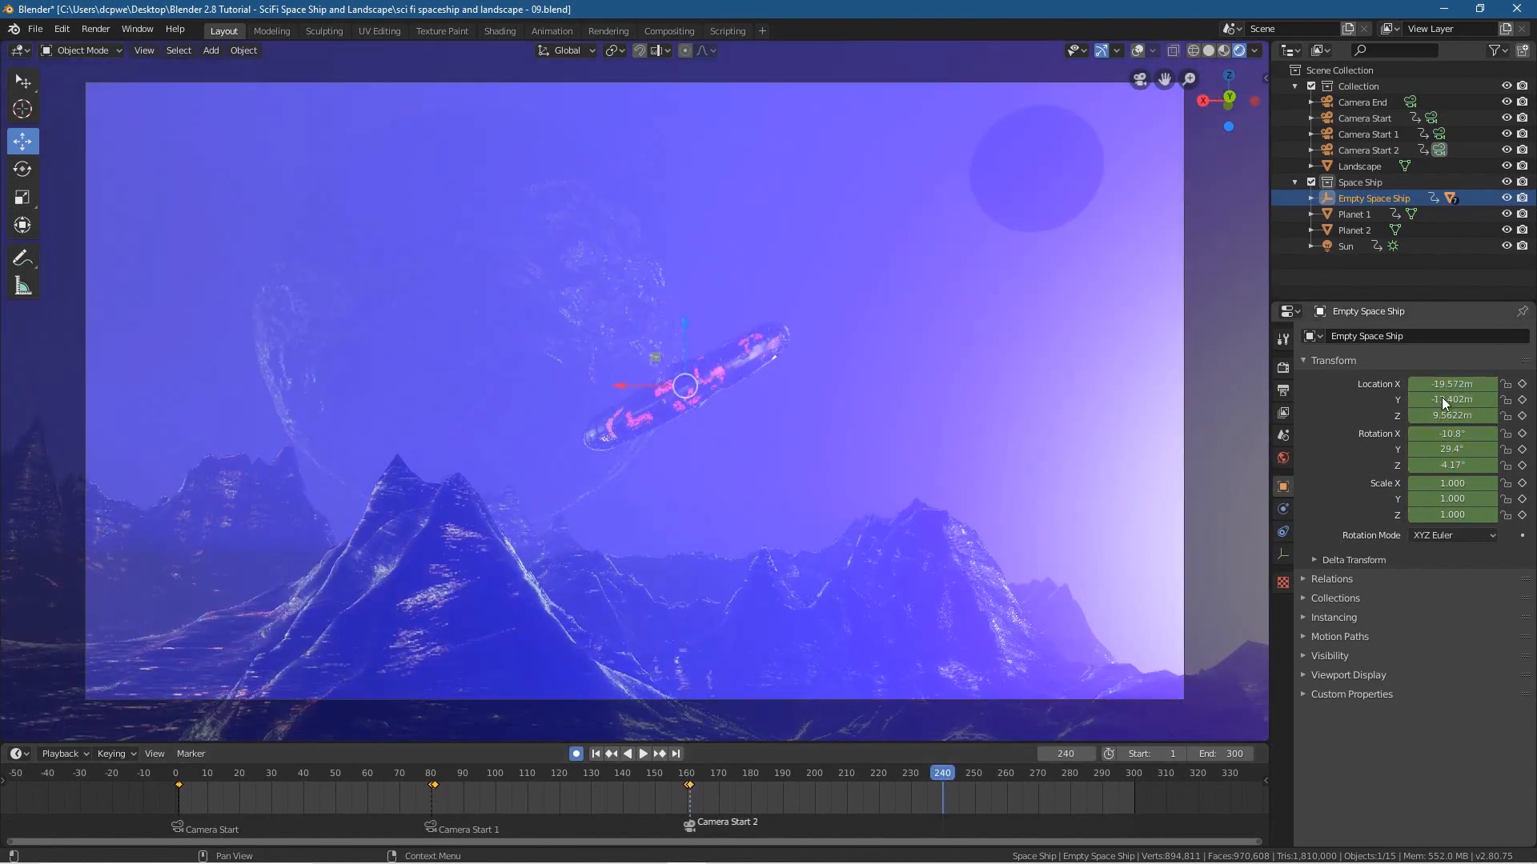
pyautogui.press('i')
pyautogui.press('i')
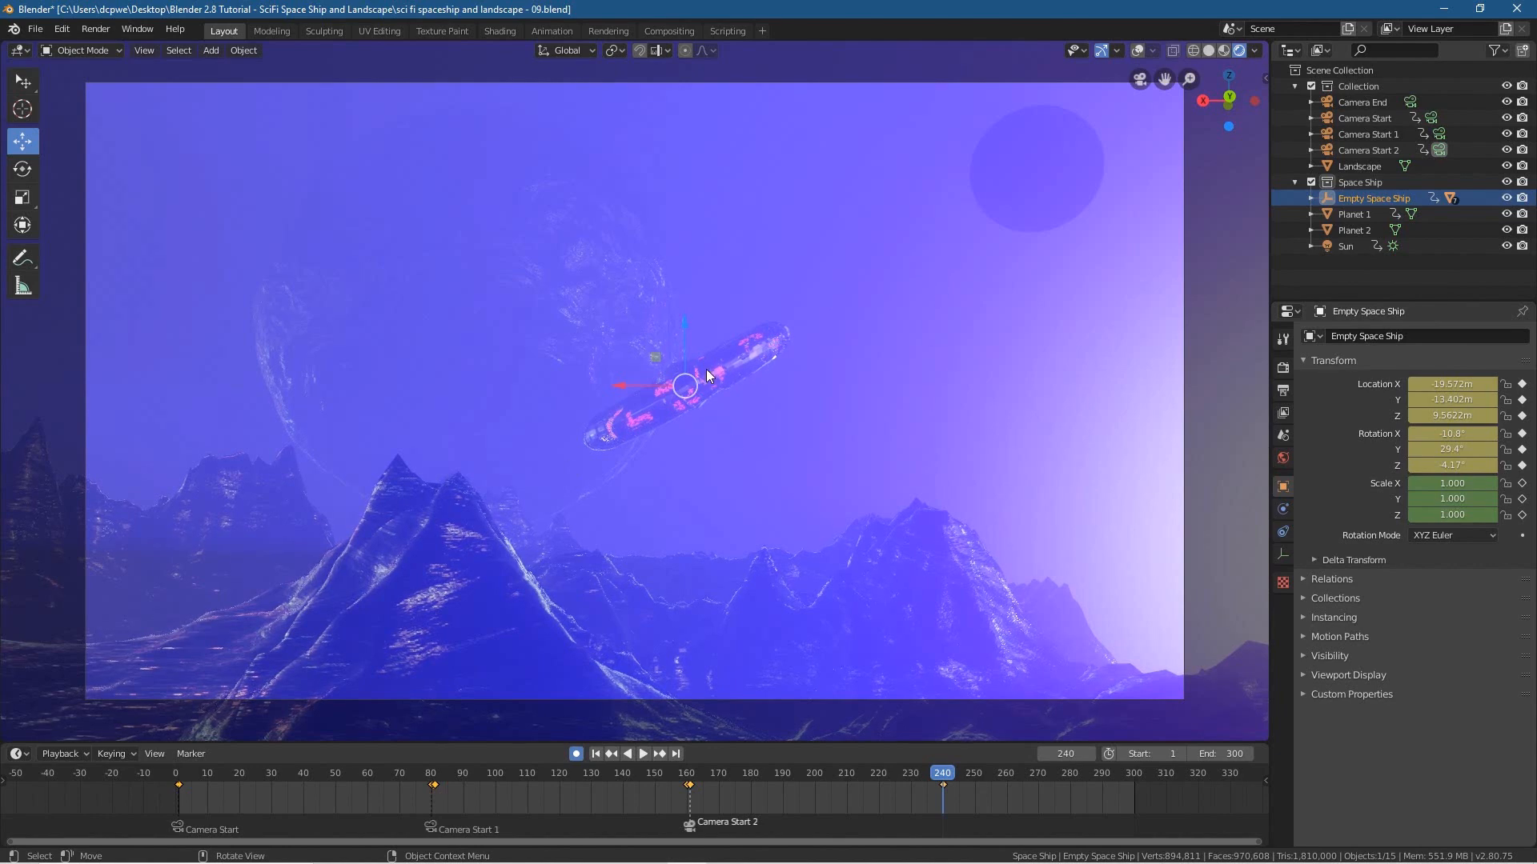
pyautogui.moveTo(943, 774)
pyautogui.mouseDown()
pyautogui.moveTo(790, 770)
pyautogui.moveTo(944, 777)
pyautogui.mouseUp()
pyautogui.press('g')
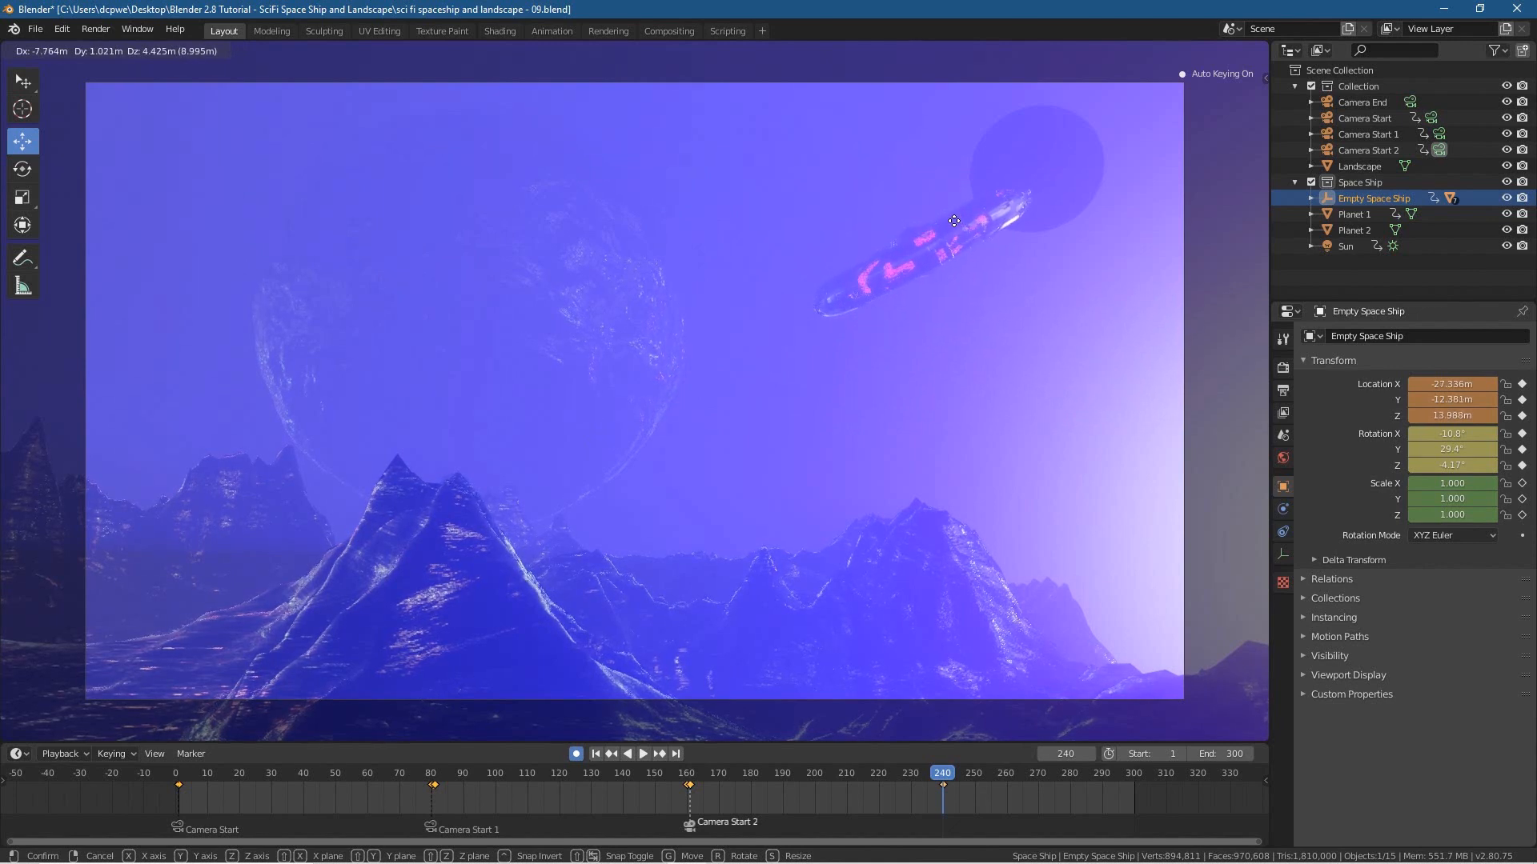
pyautogui.click(954, 221)
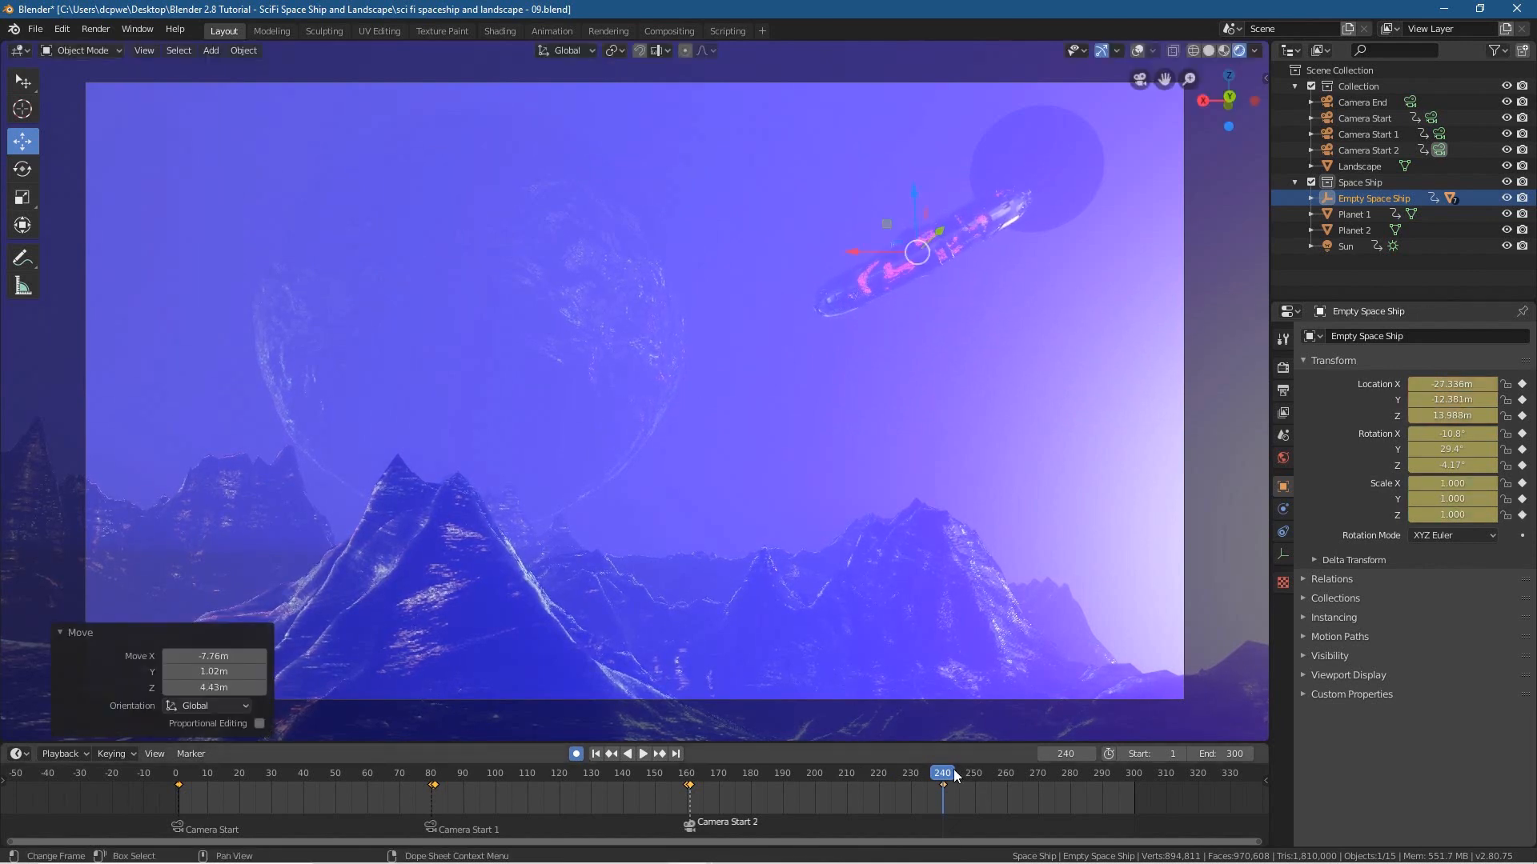
# - Scrub through the timeline to check the spaceship's motion and return to frame 161
pyautogui.moveTo(956, 777); pyautogui.dragTo(1087, 763)
pyautogui.moveTo(831, 755); pyautogui.dragTo(695, 759)
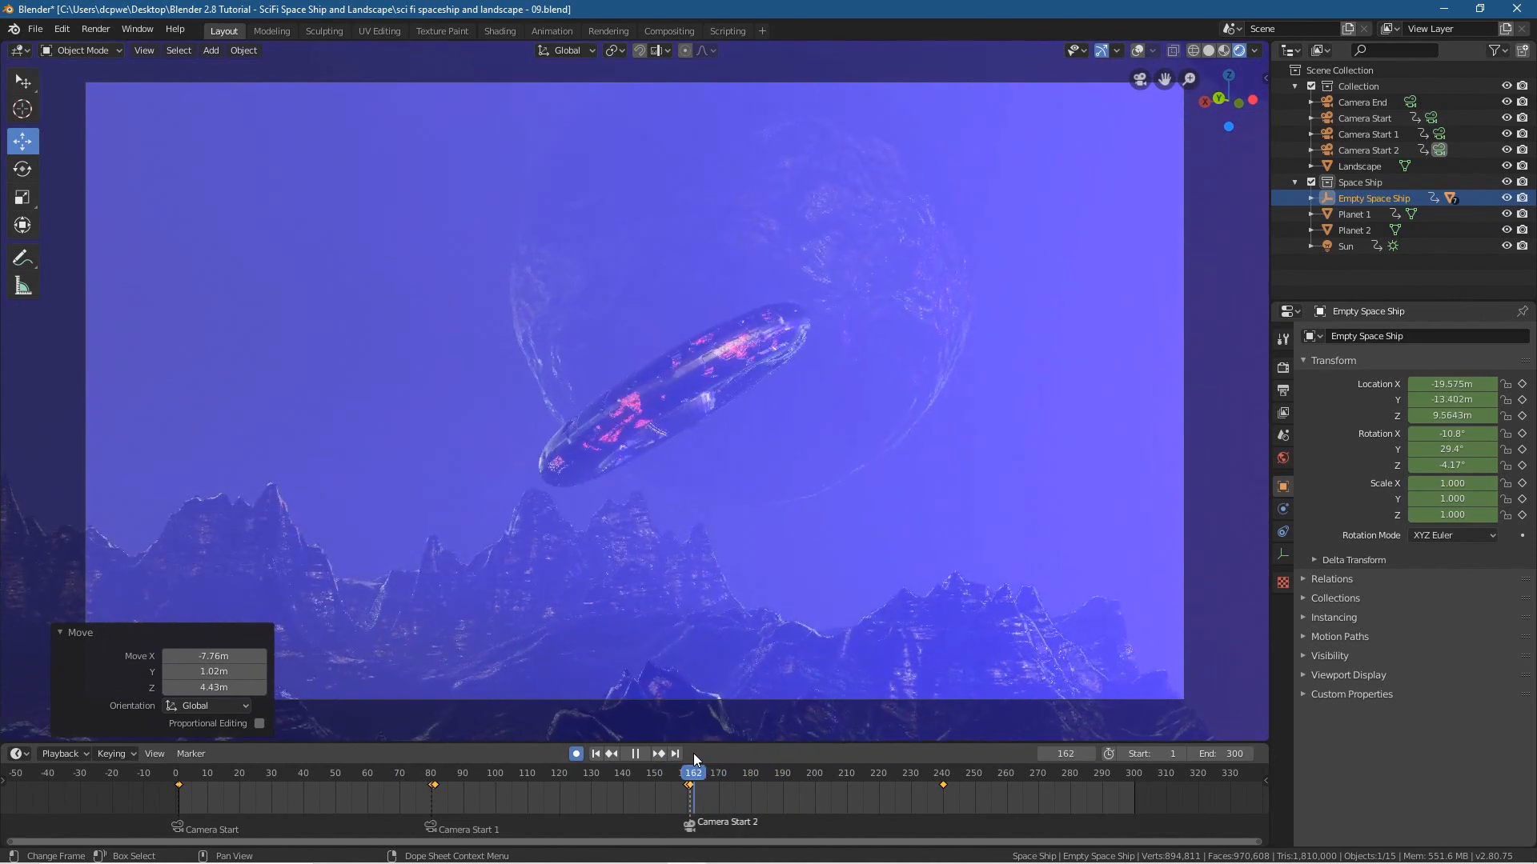
pyautogui.press('Escape')
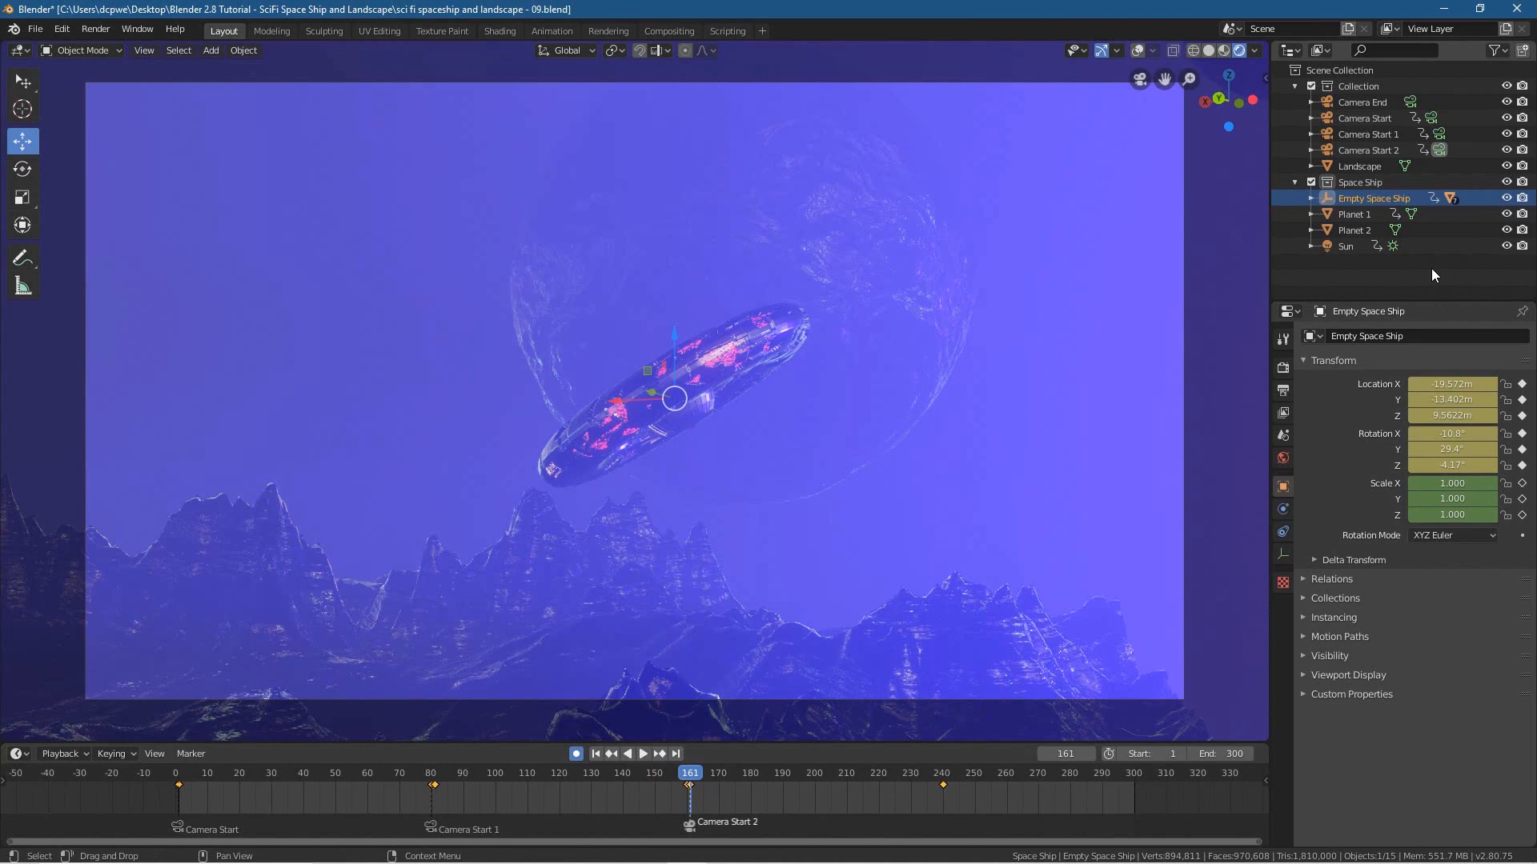
# - Keyframe the location and rotation of the Sun at frames 161 and 240
pyautogui.click(1346, 248)
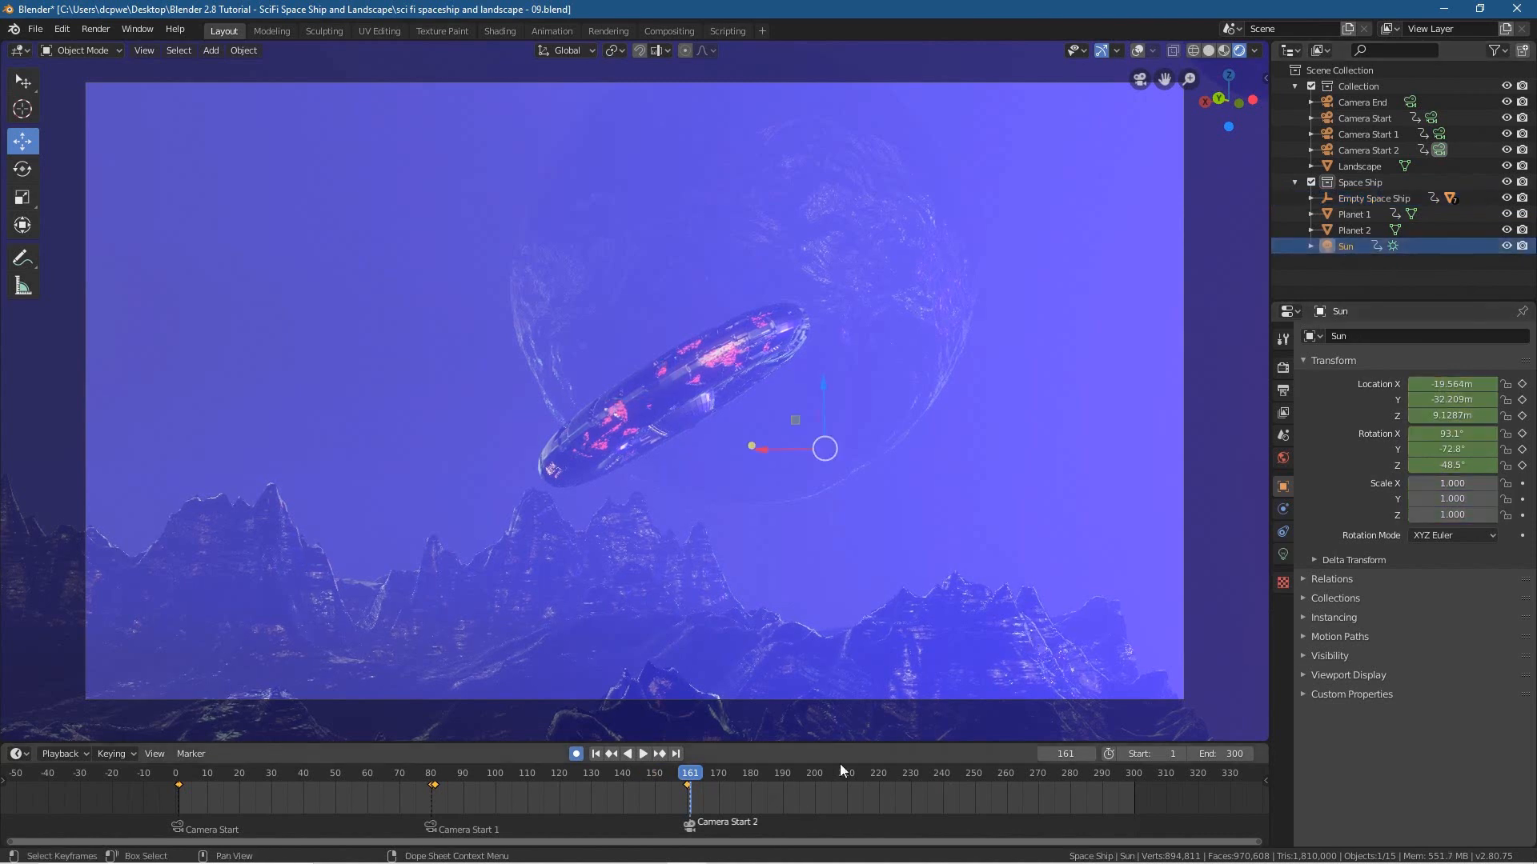
pyautogui.press('i')
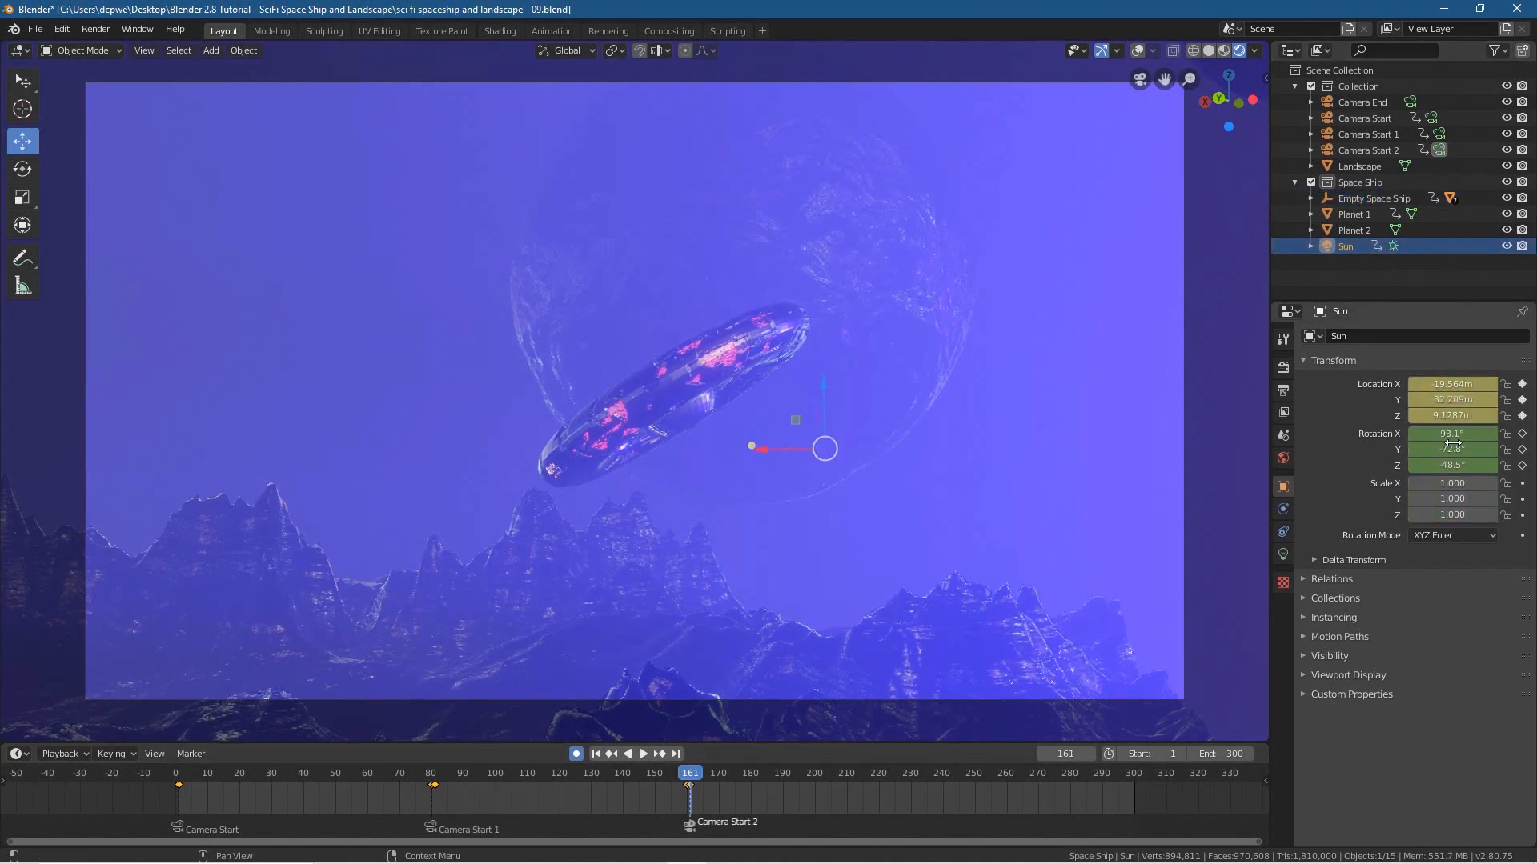
pyautogui.press('i')
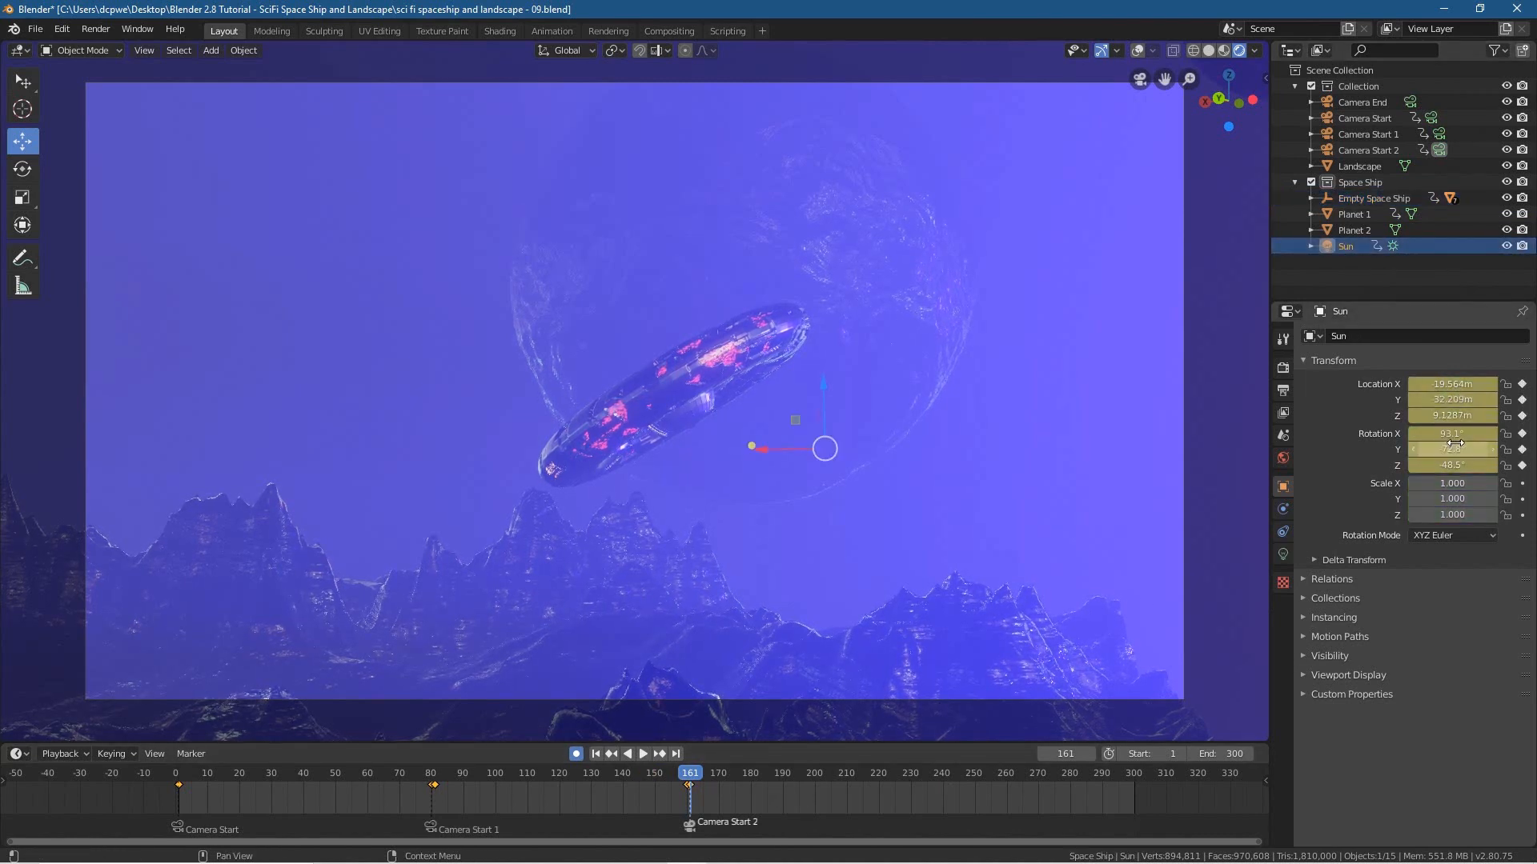
pyautogui.click(943, 772)
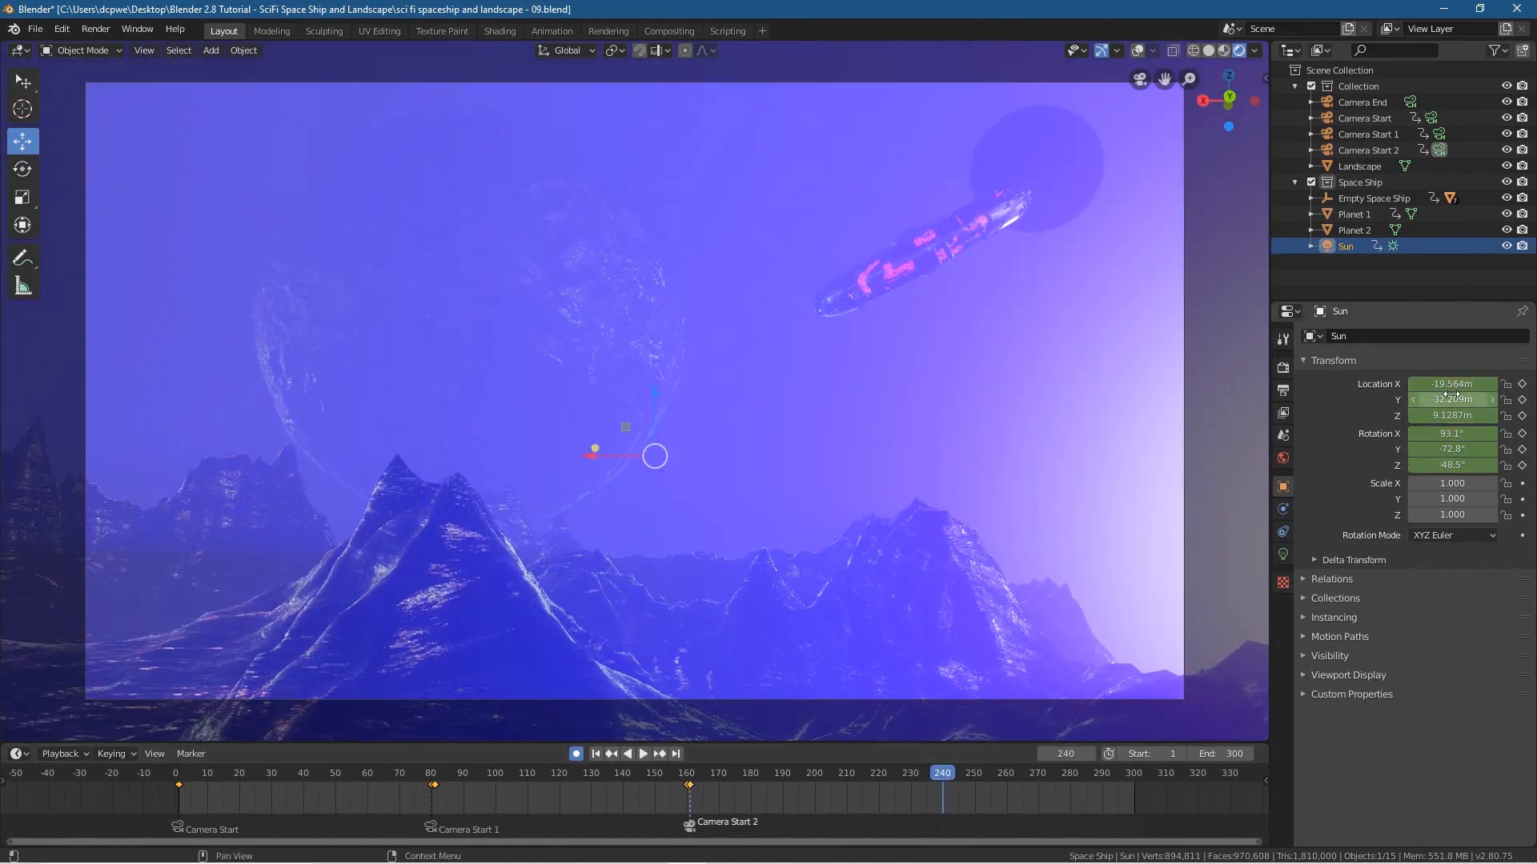
pyautogui.press('i')
pyautogui.press('i')
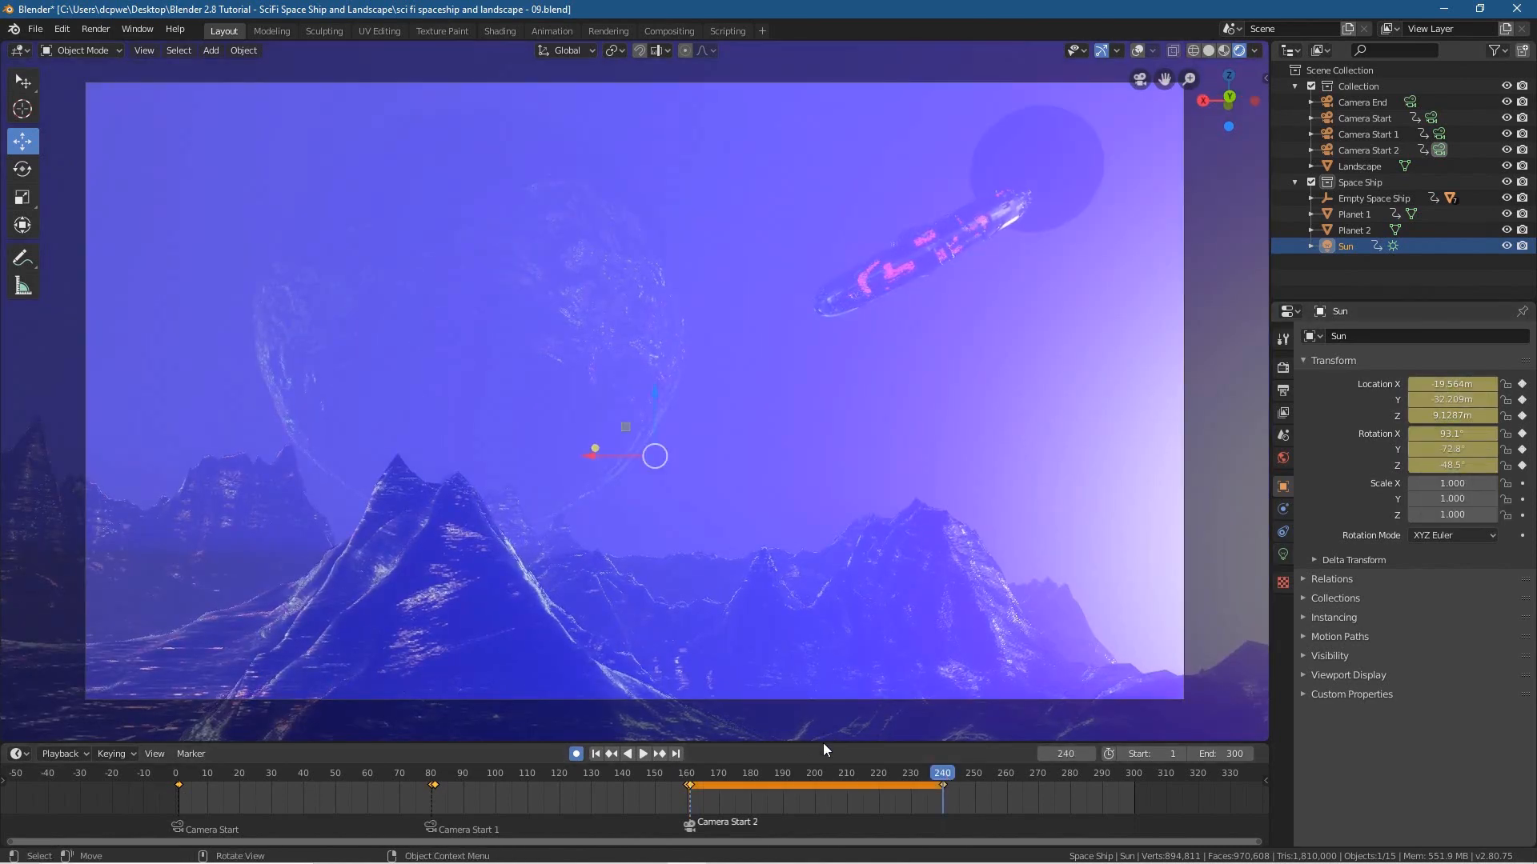
# - Return to frame 161 and rotate the Sun to about 153° in X, -81.6° in Y and -47.3° in Z
pyautogui.click(597, 754)
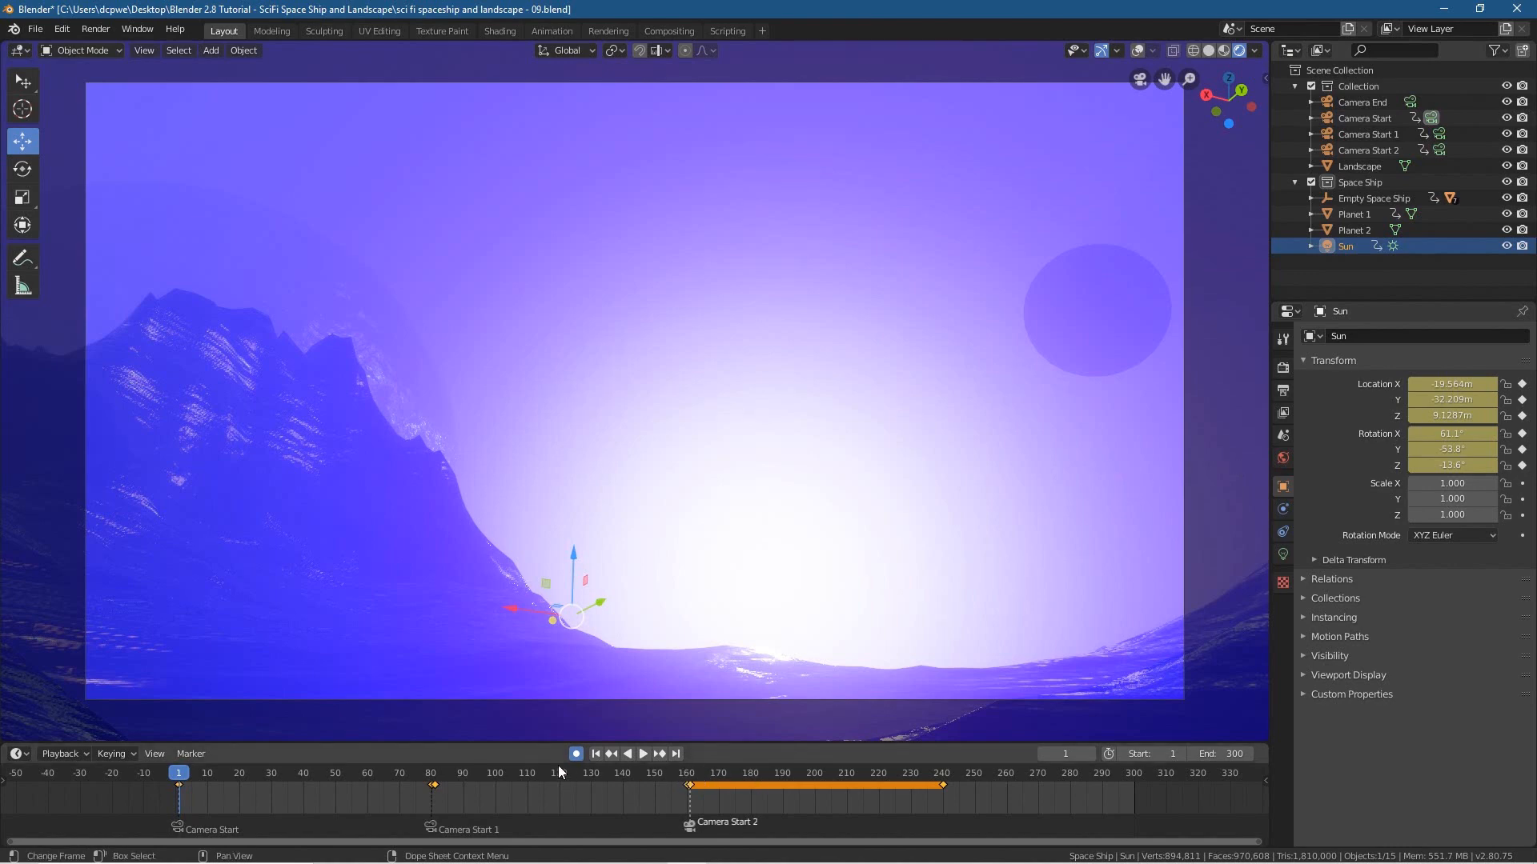
pyautogui.click(659, 754)
pyautogui.click(660, 754)
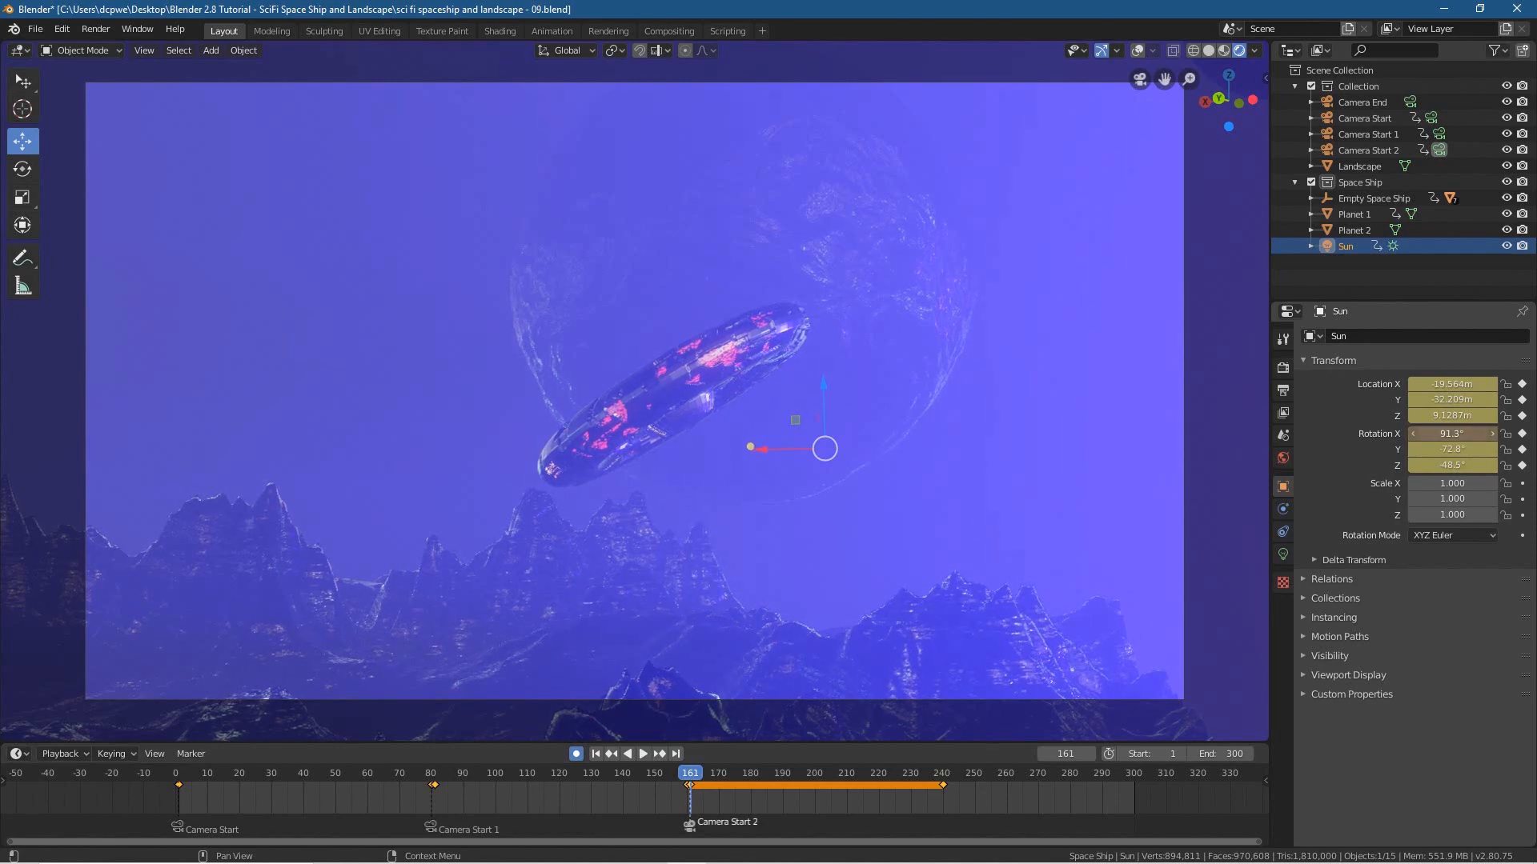
pyautogui.moveTo(1452, 433); pyautogui.dragTo(1489, 433)
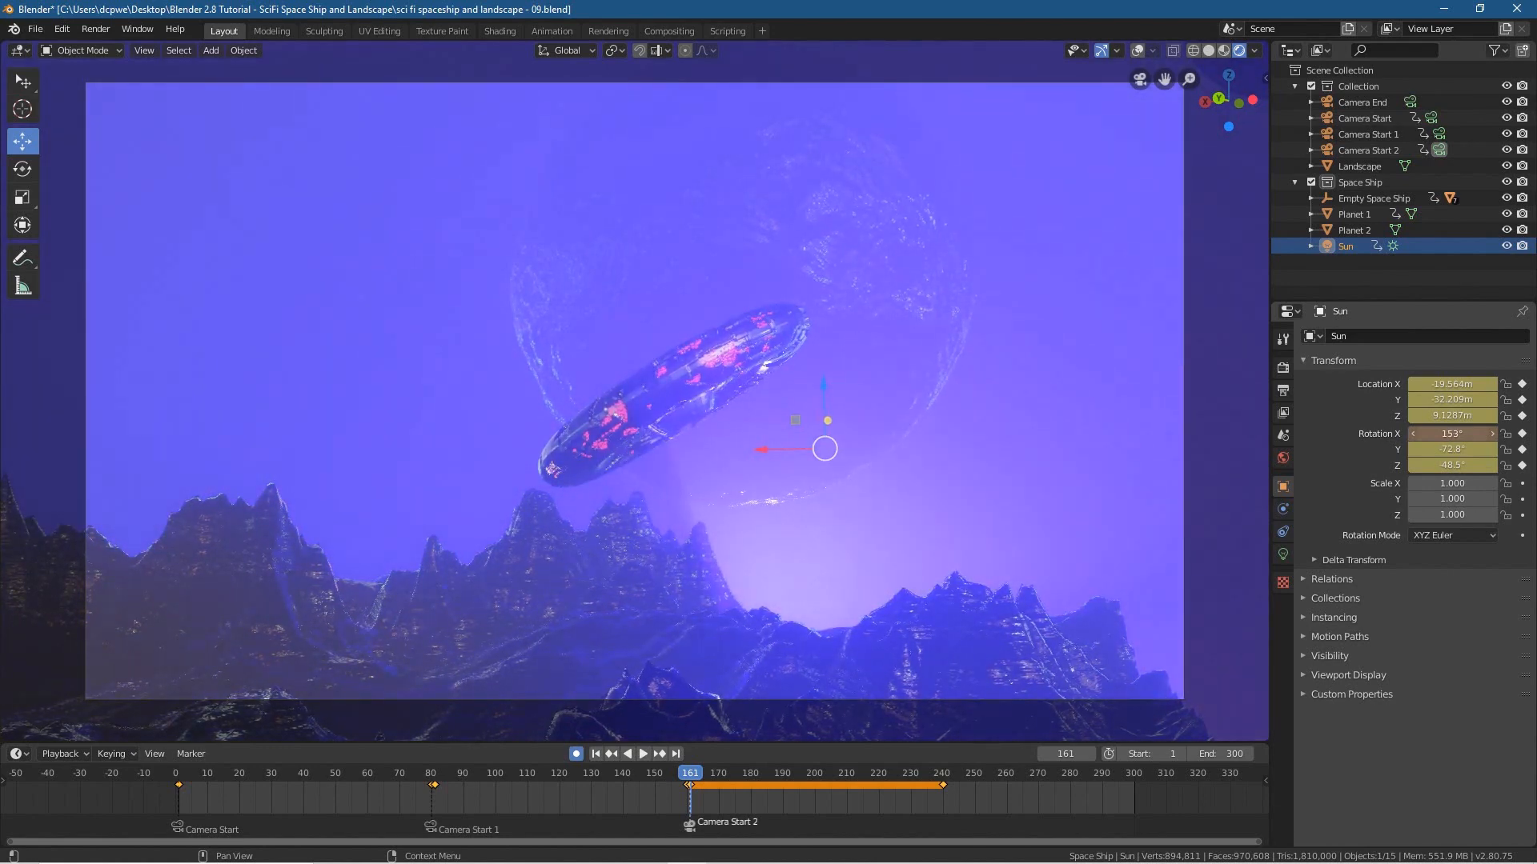
pyautogui.moveTo(1451, 449)
pyautogui.mouseDown()
pyautogui.moveTo(1438, 449)
pyautogui.moveTo(1456, 465)
pyautogui.mouseUp()
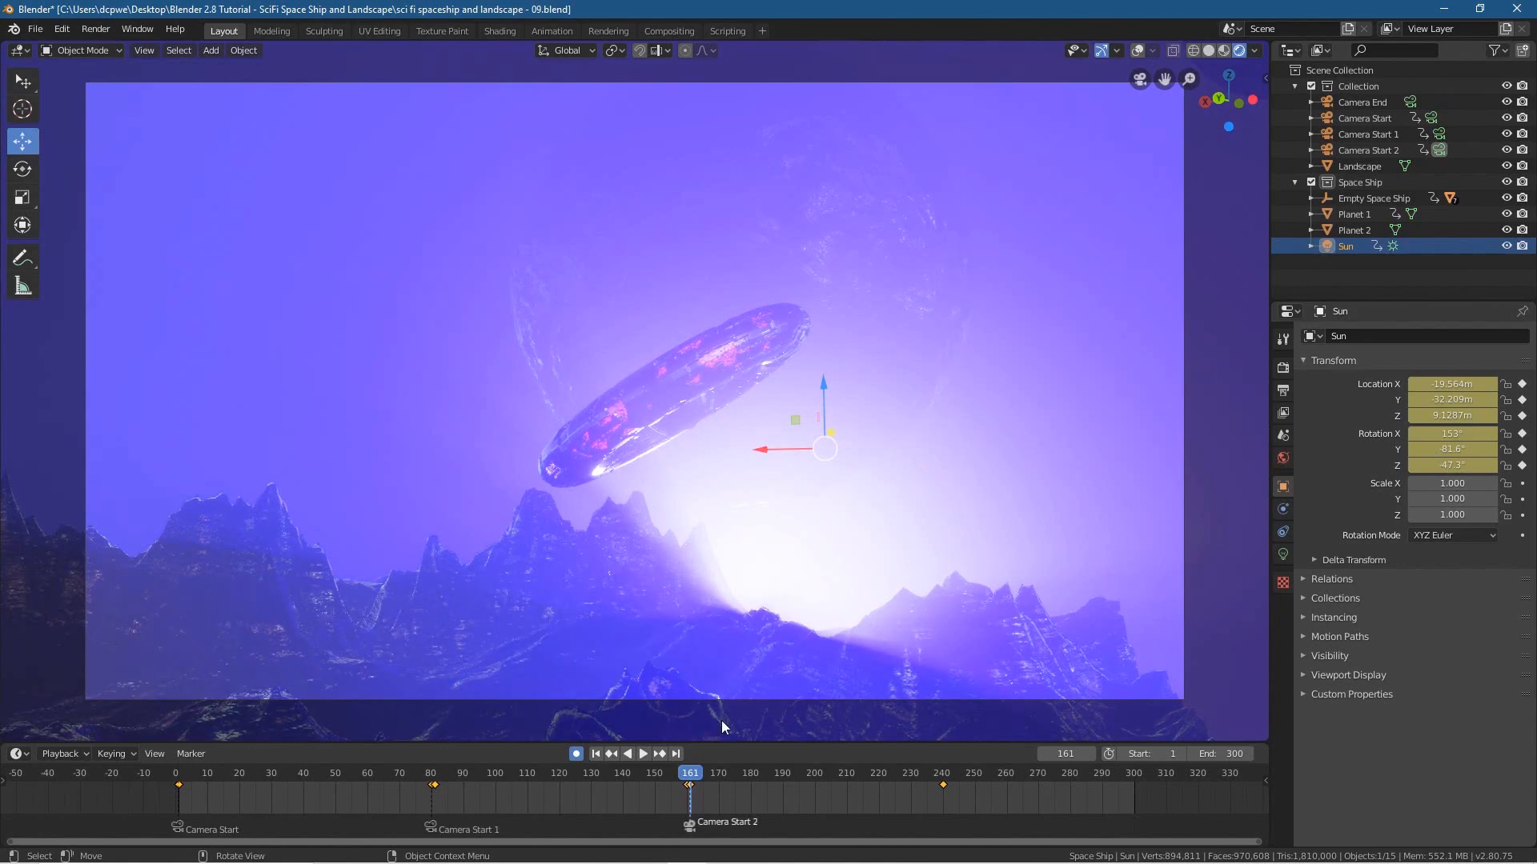
# - Preview the new lighting, go to frame 240 and rotate the Sun to about 113° in X, -134° in Y and -37.6° in Z
pyautogui.click(645, 754)
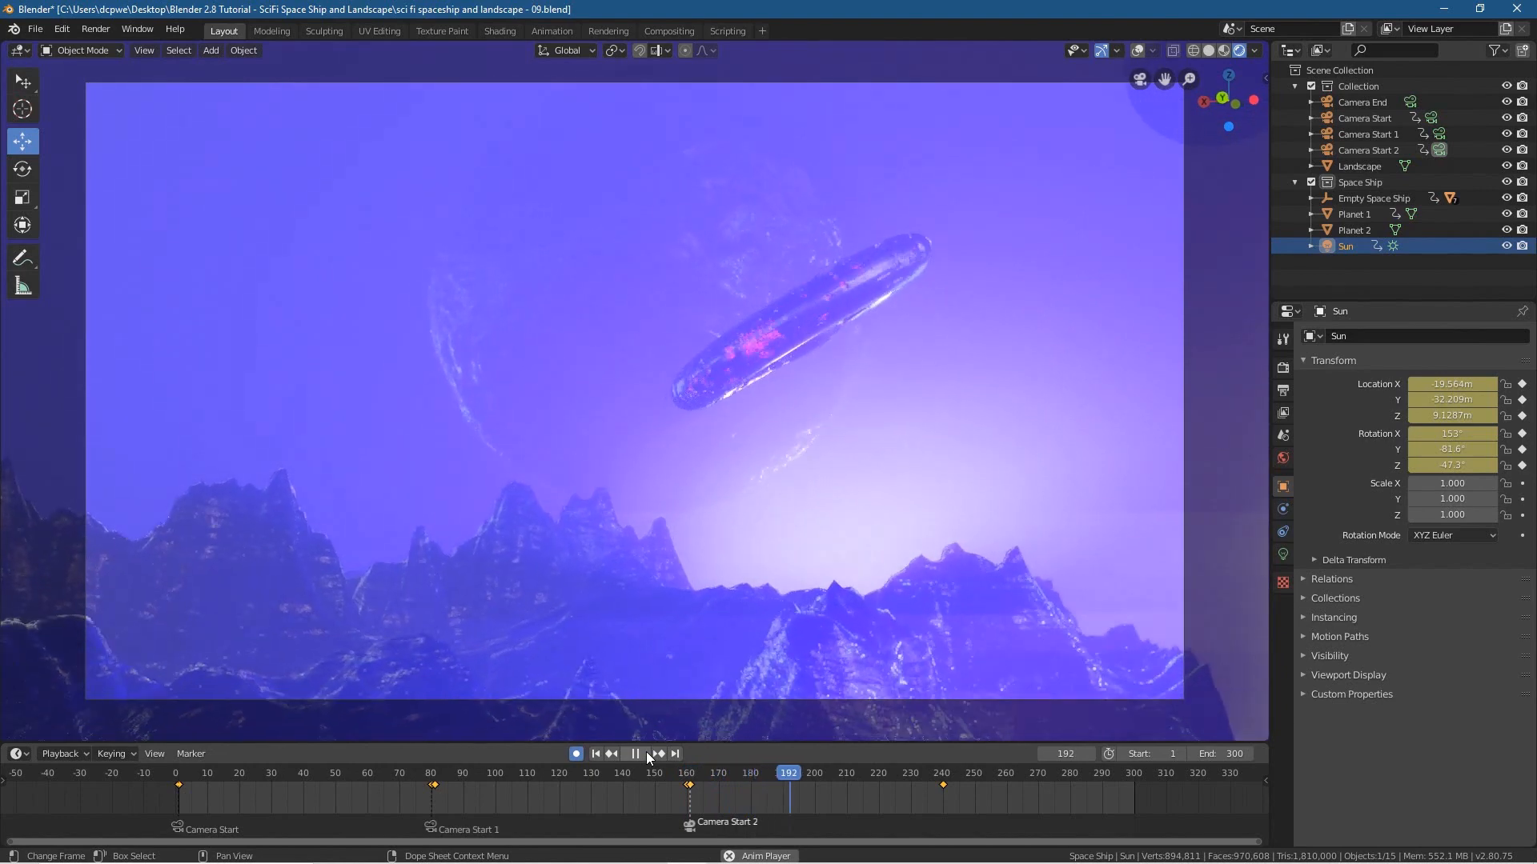
pyautogui.click(646, 753)
pyautogui.moveTo(853, 780); pyautogui.dragTo(943, 782)
pyautogui.moveTo(1452, 433); pyautogui.dragTo(1361, 450)
pyautogui.moveTo(1452, 465)
pyautogui.mouseDown()
pyautogui.moveTo(1481, 465)
pyautogui.moveTo(1422, 465)
pyautogui.mouseUp()
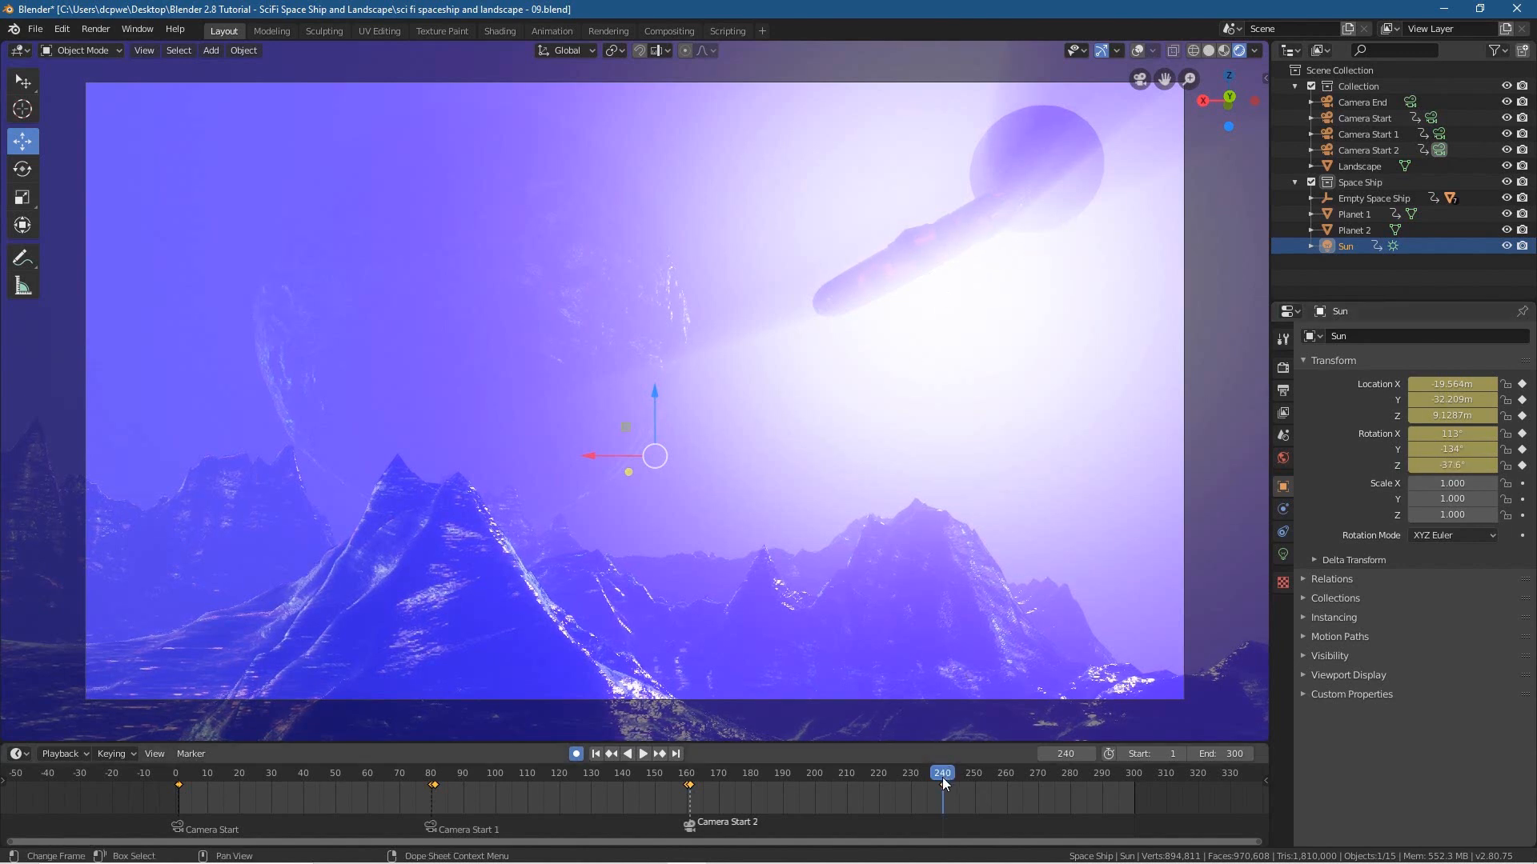
# - Tilt Empty Space Ship in X to about 7.26° at frame 240 and about -24.1° at frame 161
pyautogui.click(1362, 198)
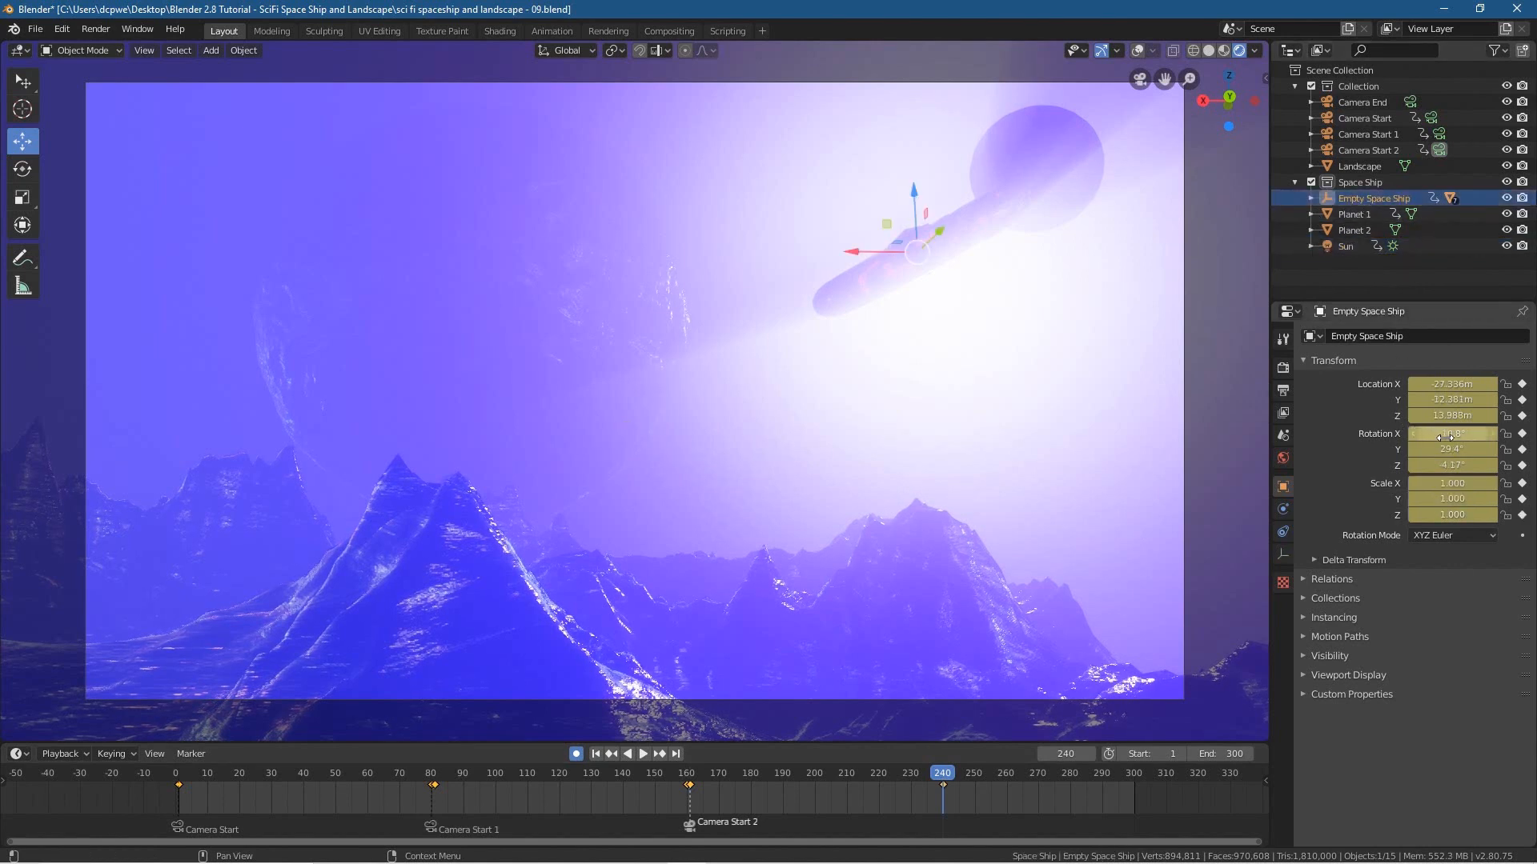
pyautogui.moveTo(1444, 437); pyautogui.dragTo(1491, 437)
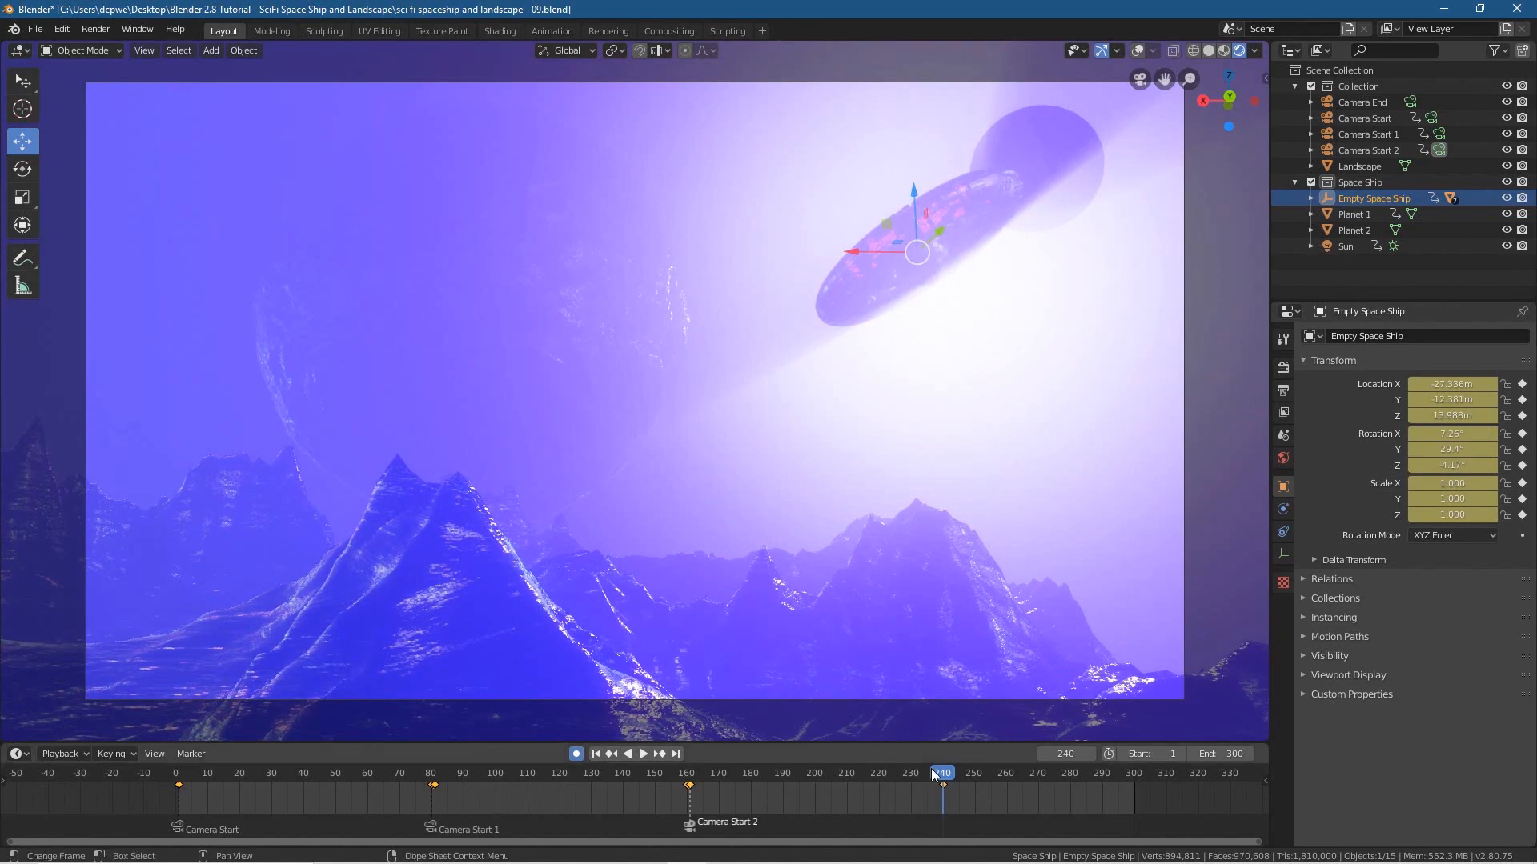
pyautogui.hotkey('shift', 'ctrl', 'space')
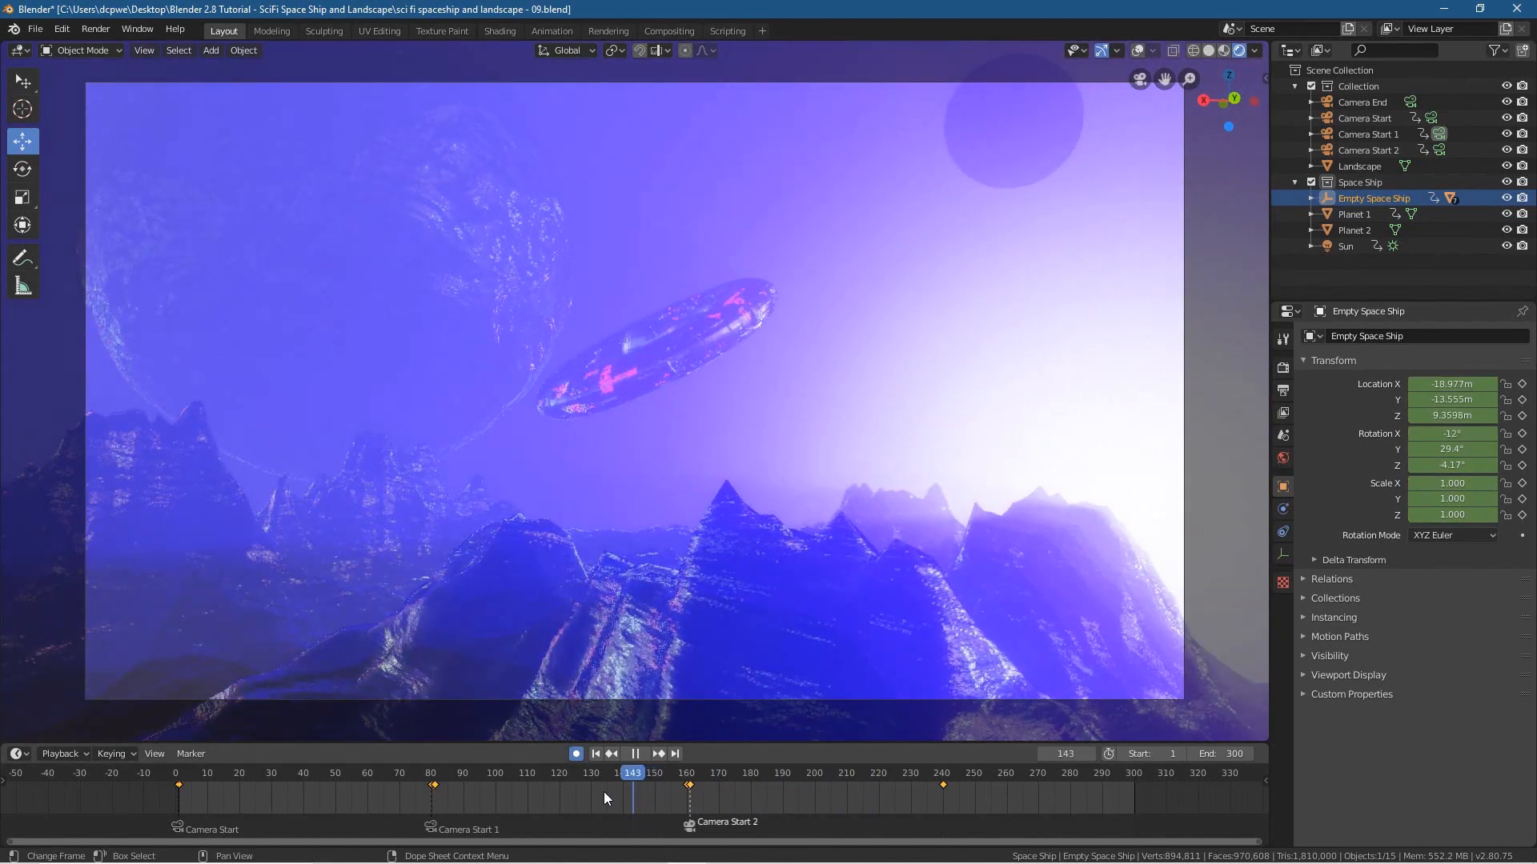
pyautogui.moveTo(603, 791); pyautogui.dragTo(690, 786)
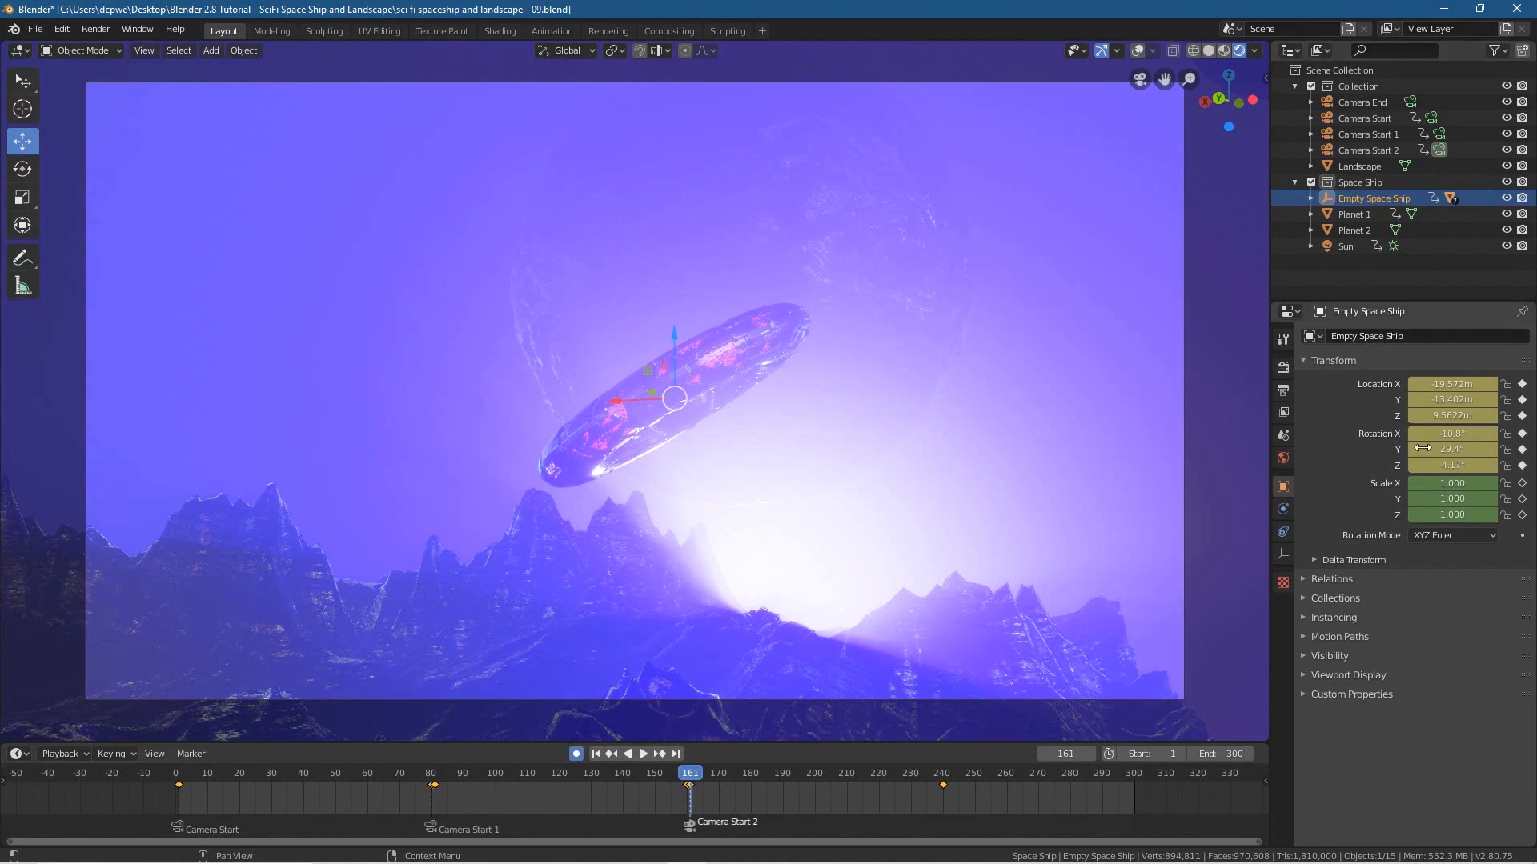
pyautogui.moveTo(1452, 433); pyautogui.dragTo(1424, 433)
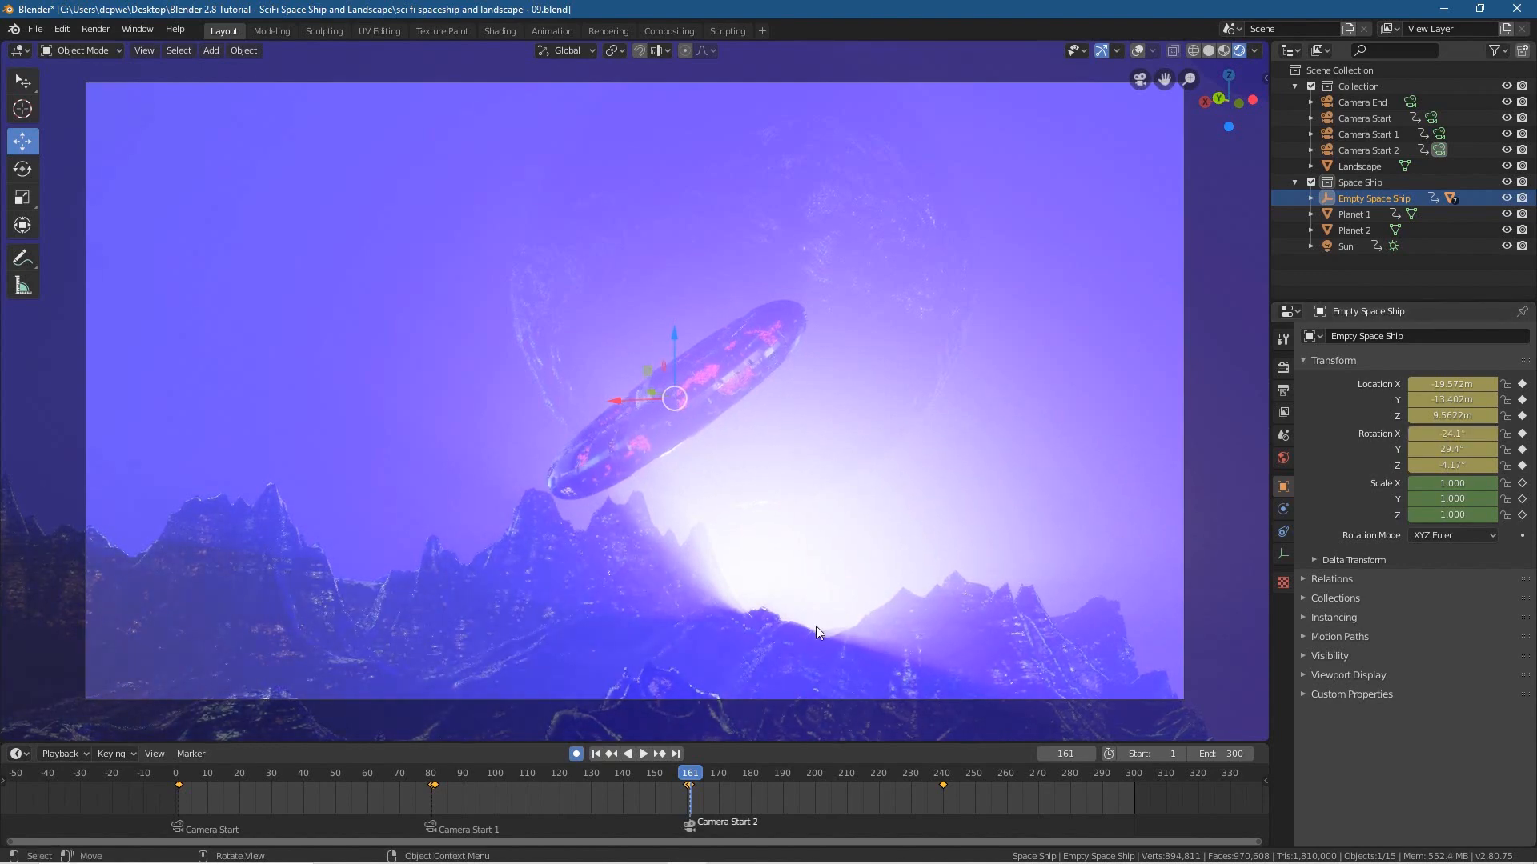
# - Play back the Camera Start 2 shot from frame 161 to just past frame 240
pyautogui.press('space')
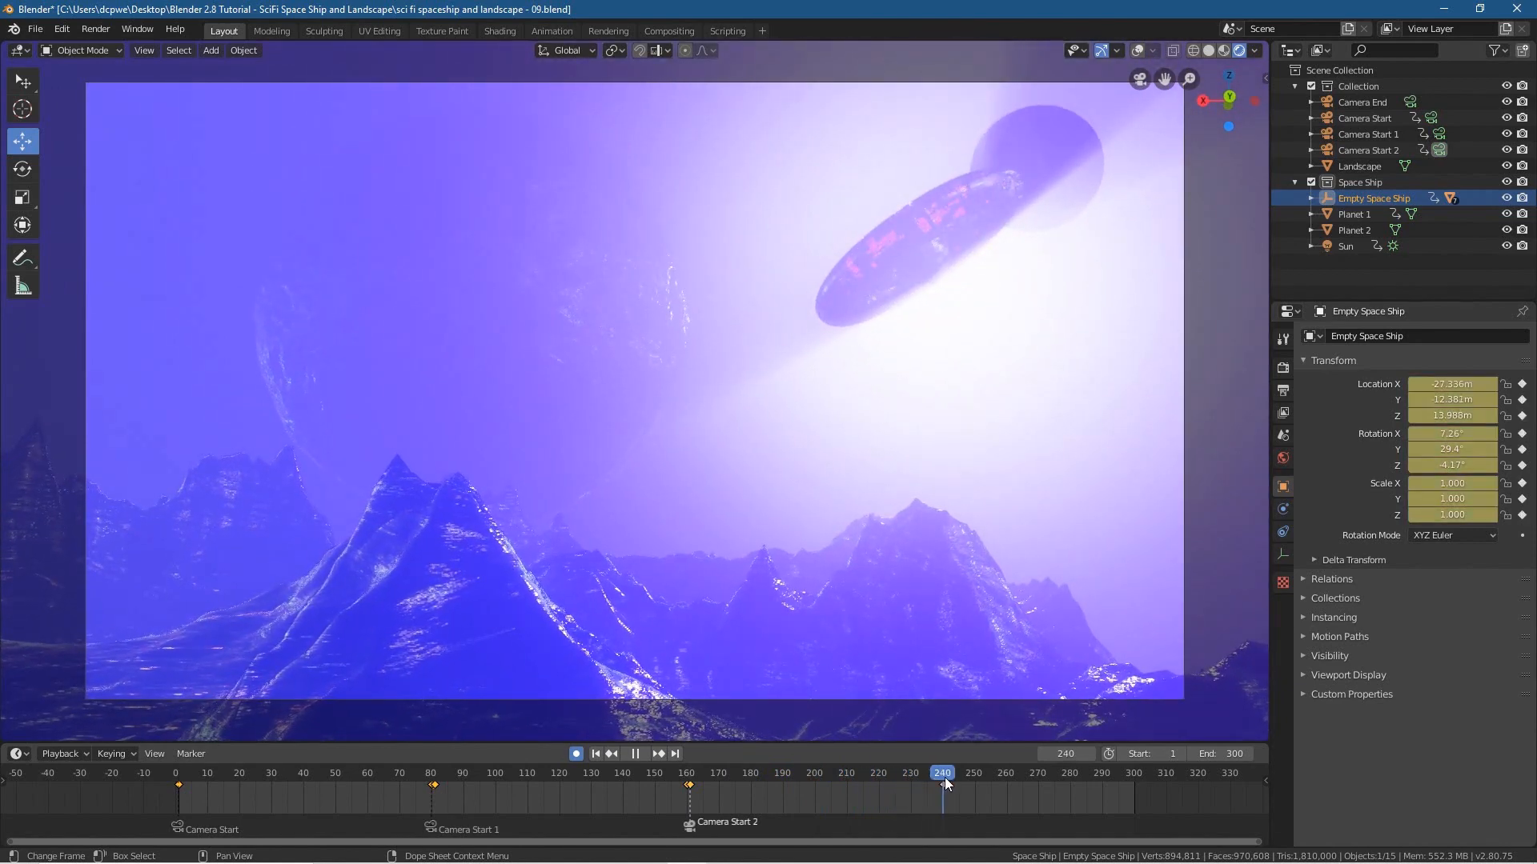
pyautogui.press('space')
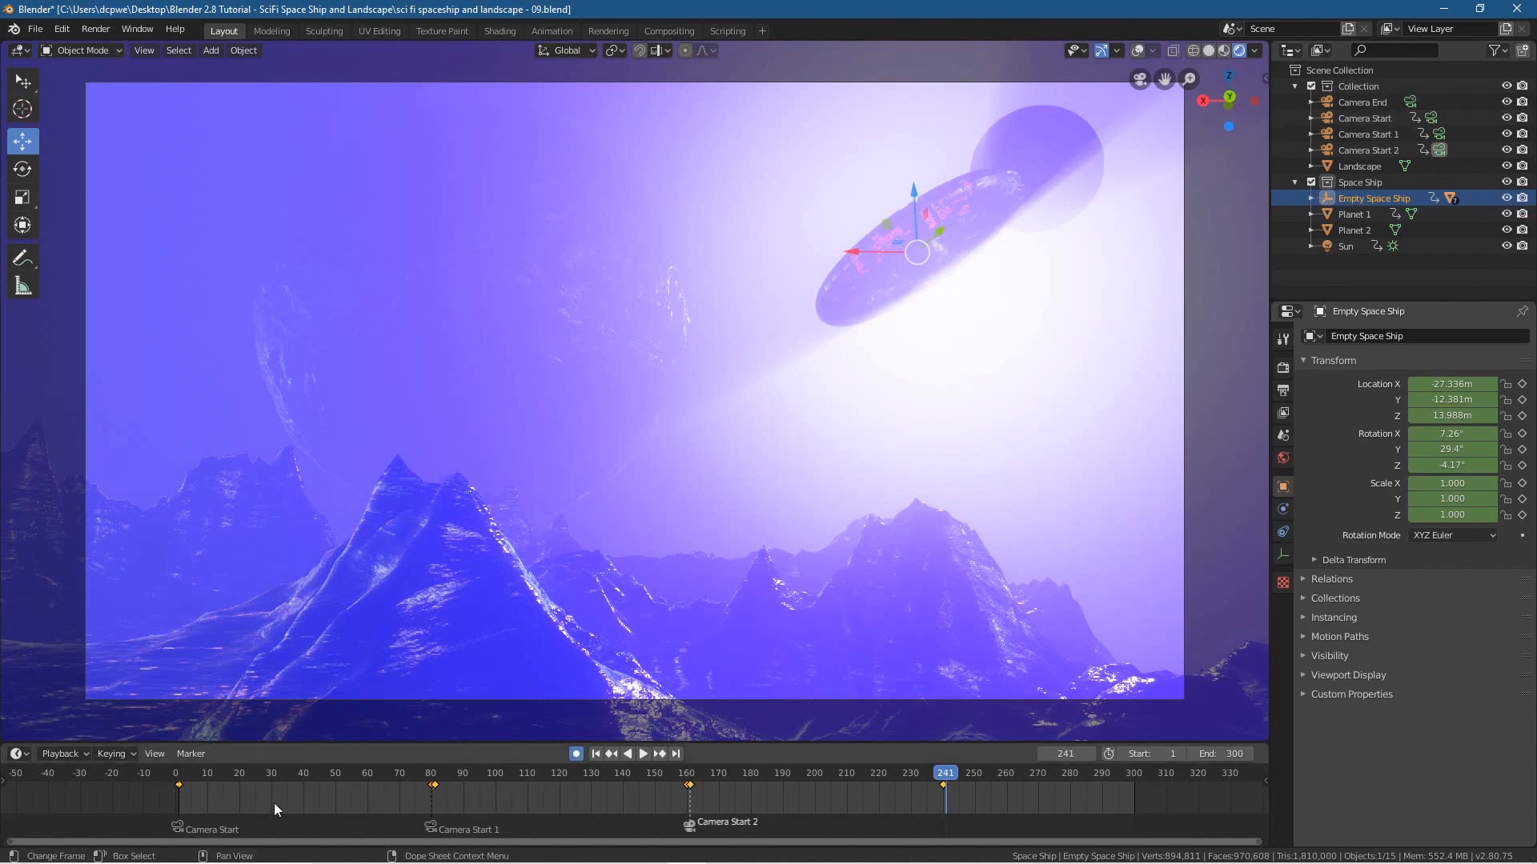
# - Add a timeline marker at frame 241 and bind Camera End to it
pyautogui.click(190, 753)
pyautogui.click(212, 730)
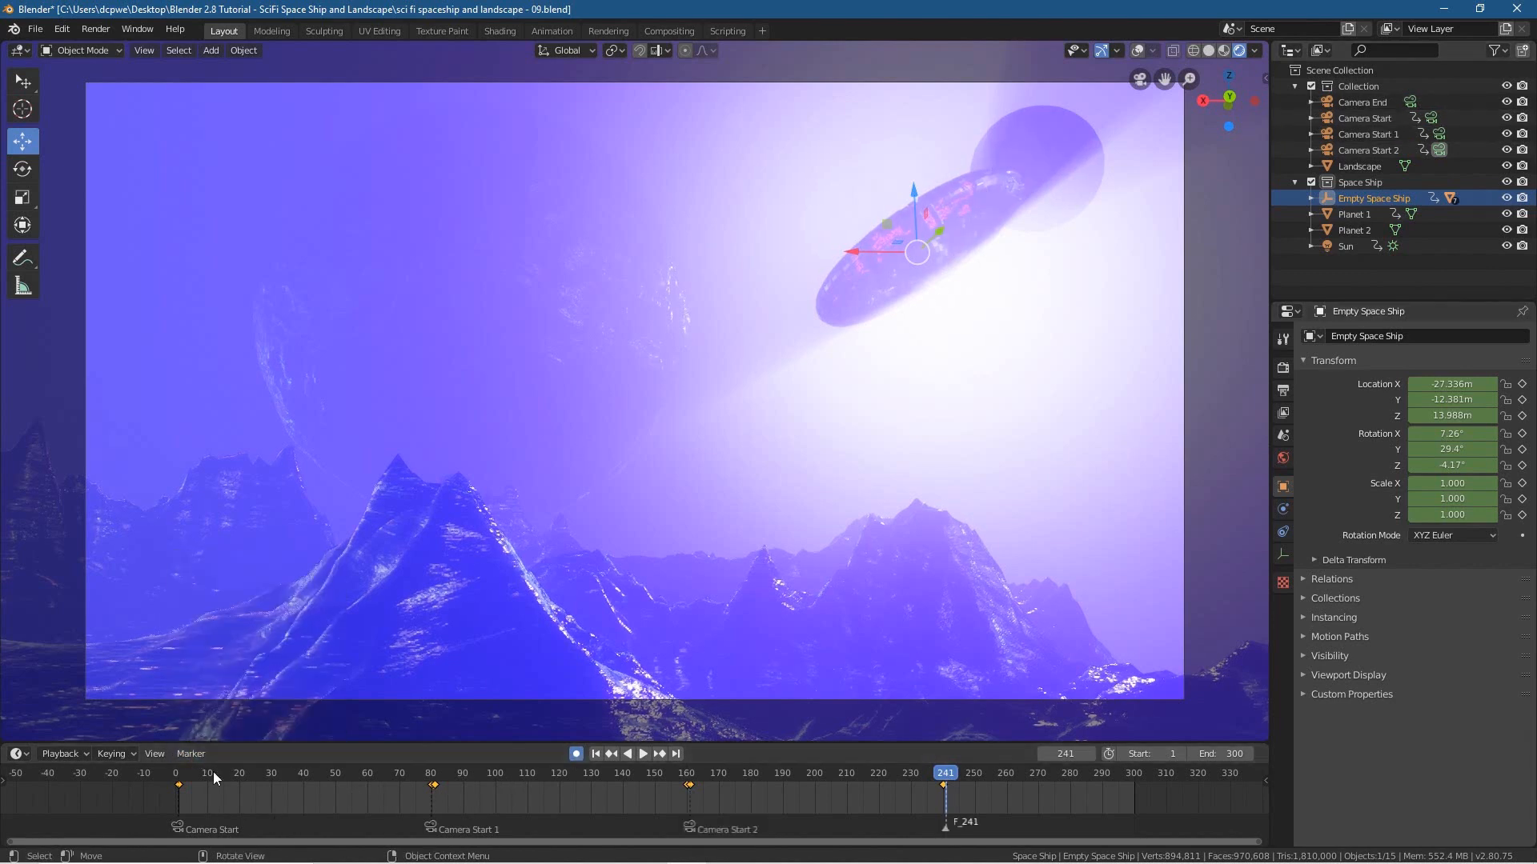
pyautogui.click(192, 753)
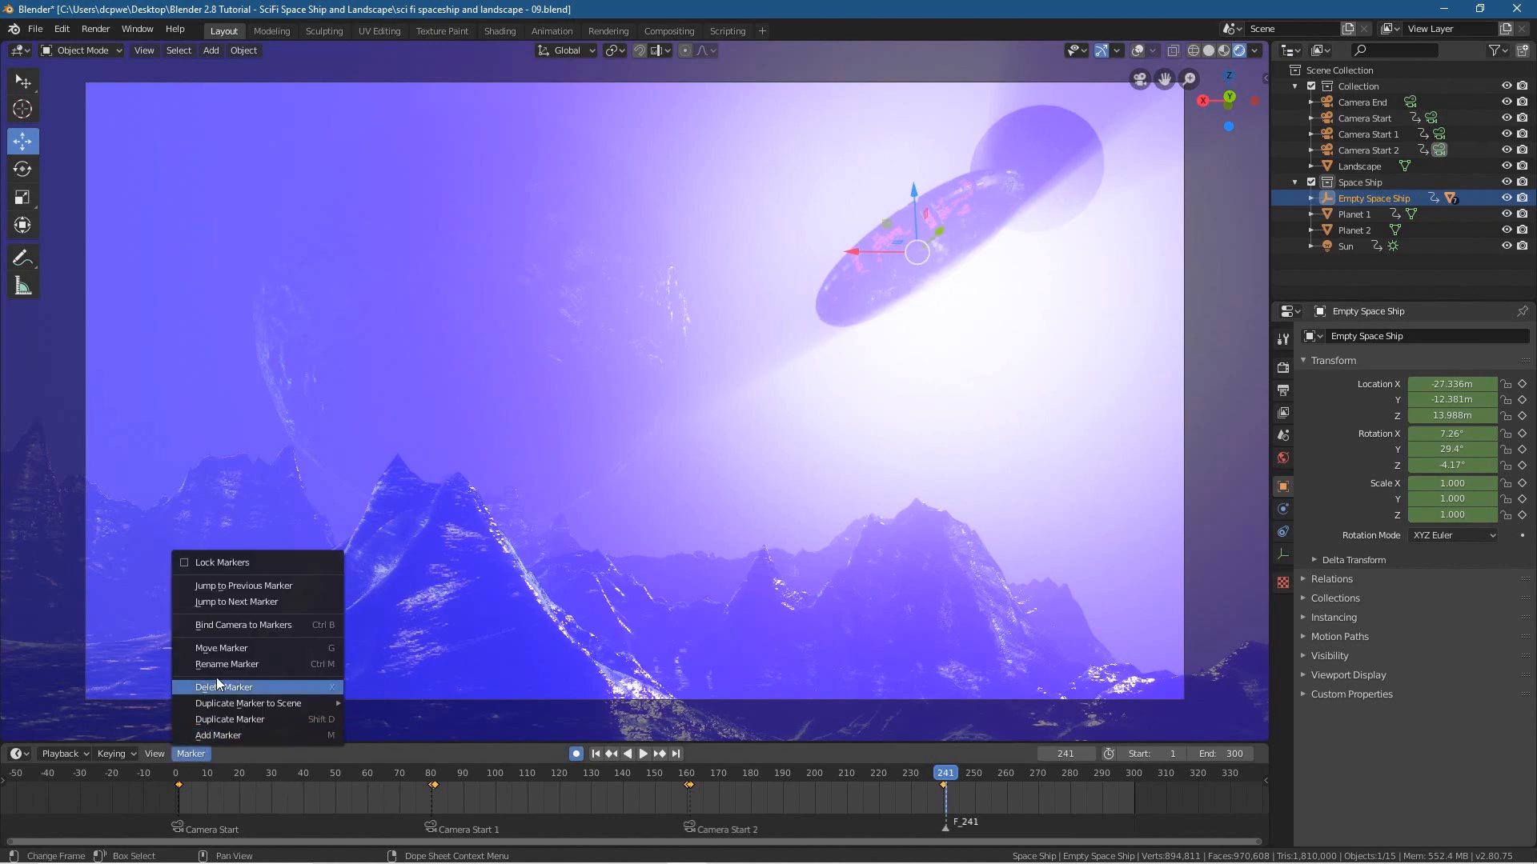
pyautogui.click(1384, 102)
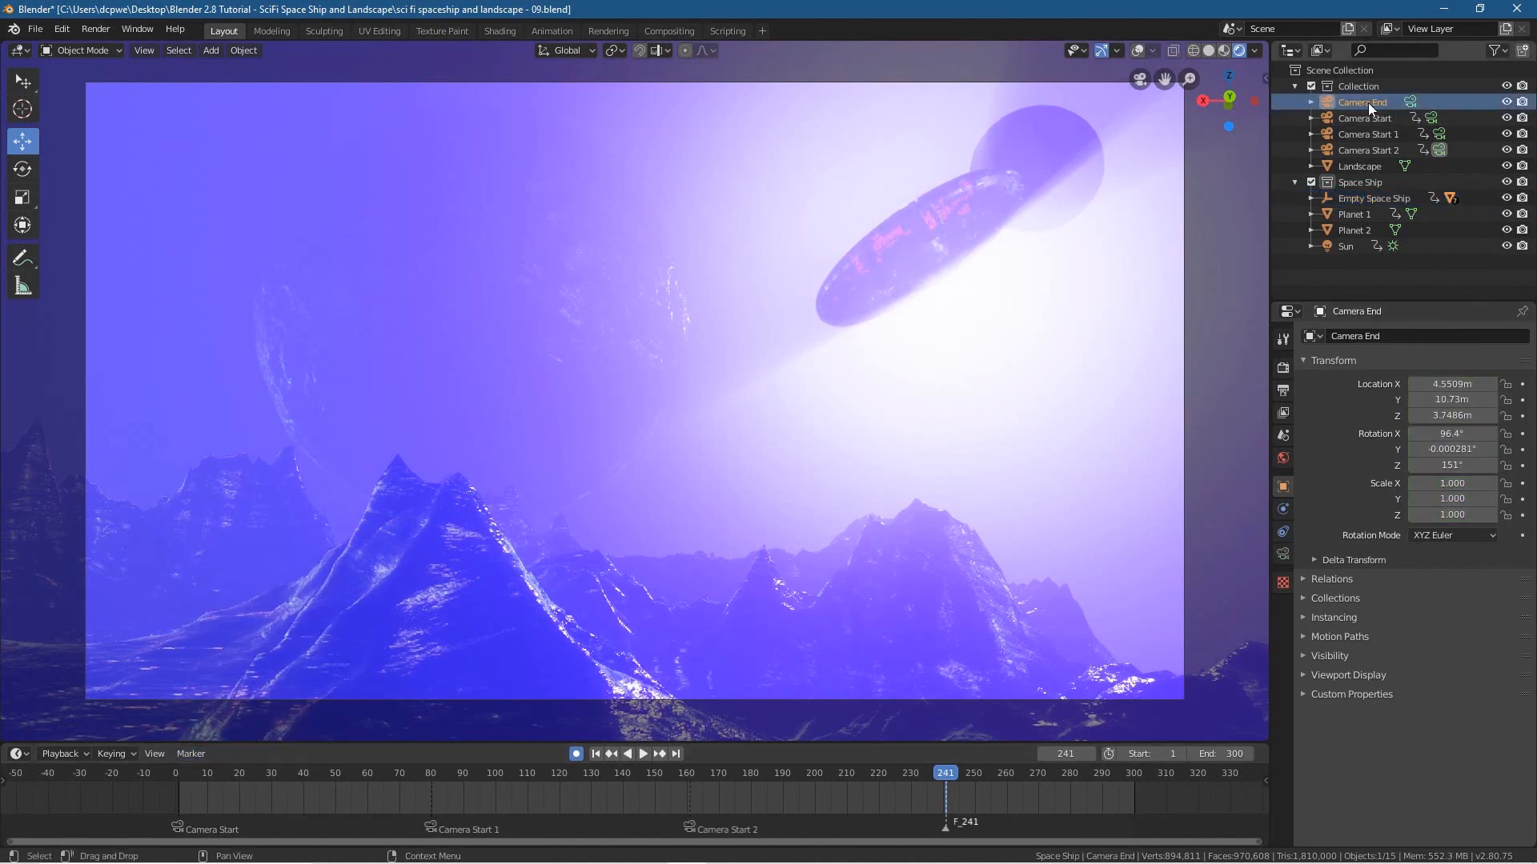
pyautogui.click(192, 753)
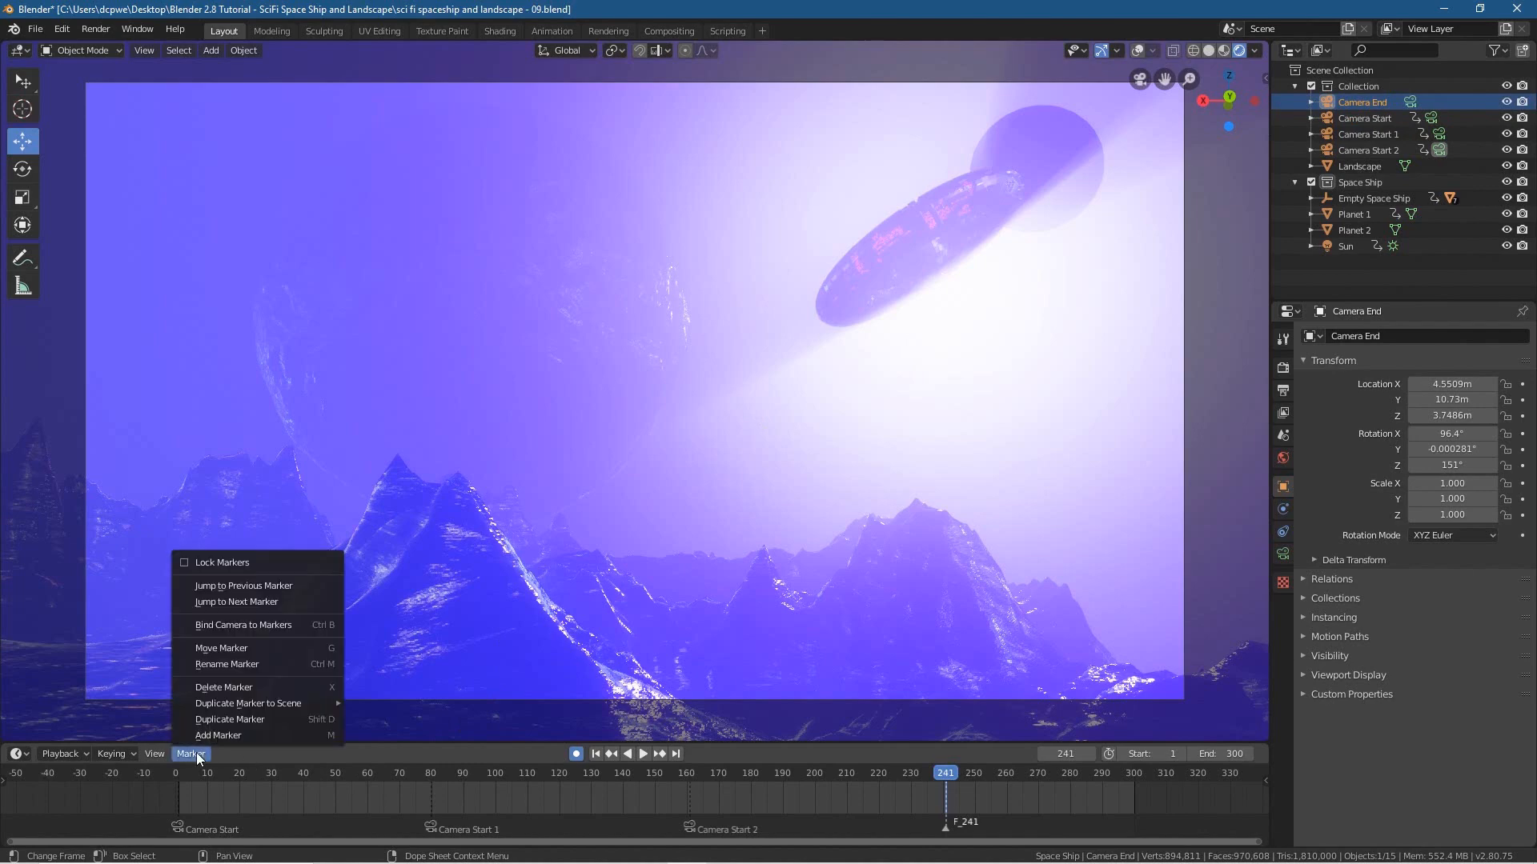
pyautogui.click(208, 627)
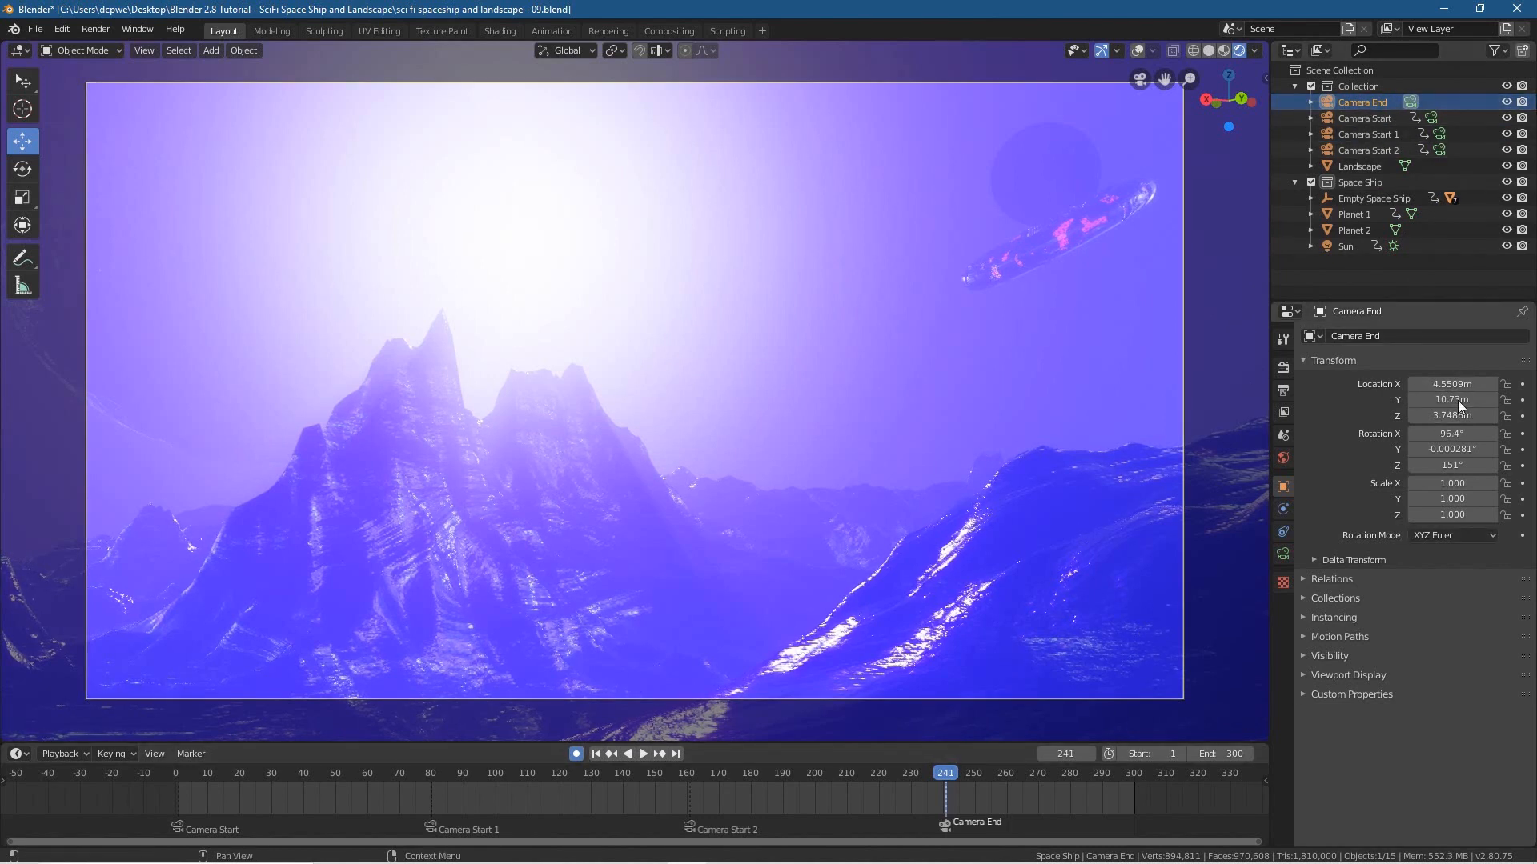
# - Keyframe Camera End's location and rotation at frame 241 and again at frame 300
pyautogui.press('i')
pyautogui.press('i')
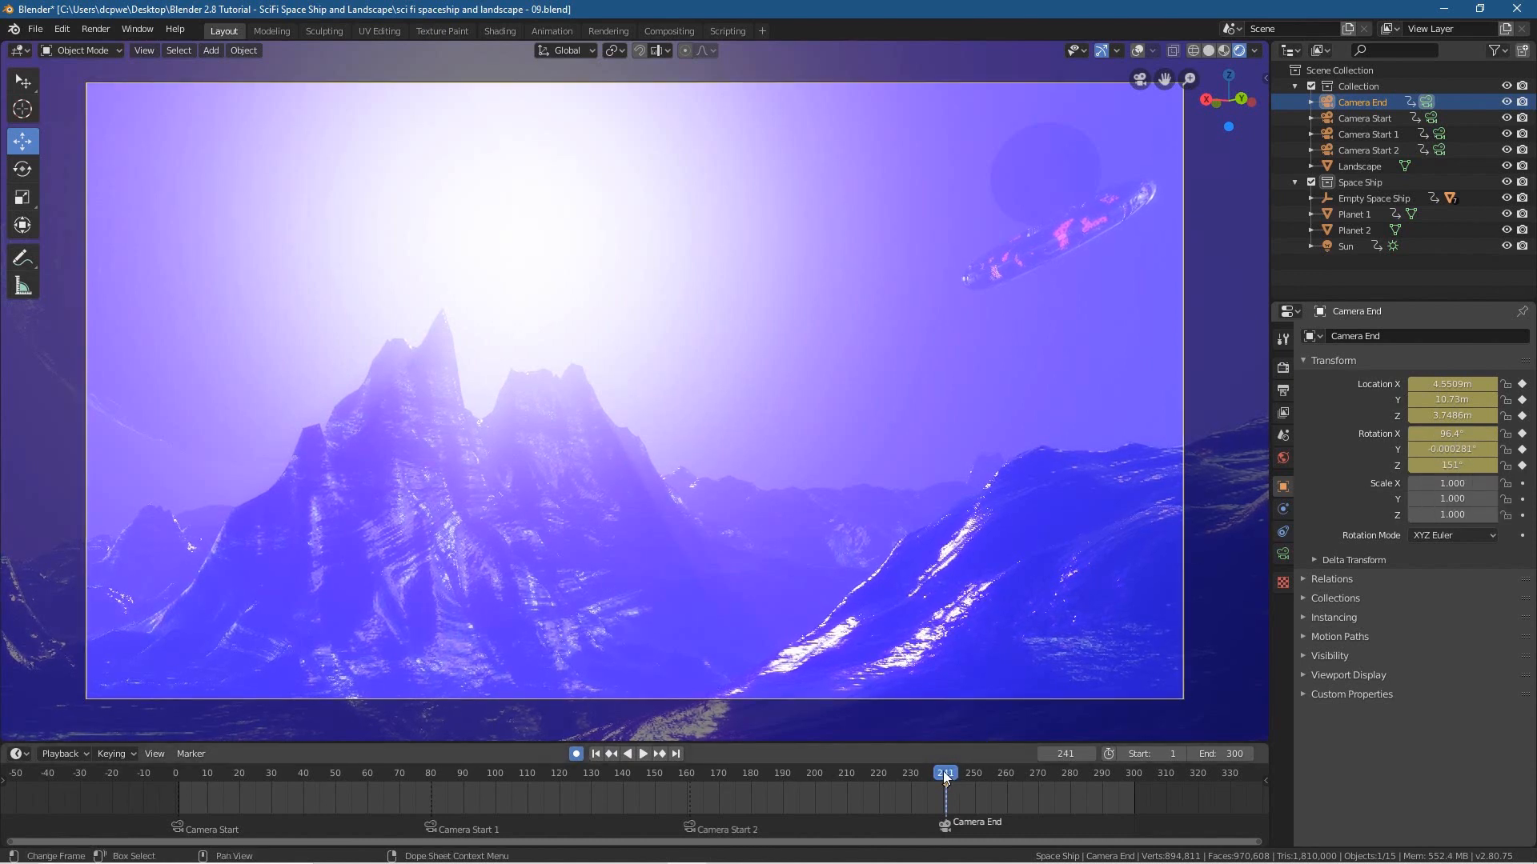
pyautogui.click(677, 754)
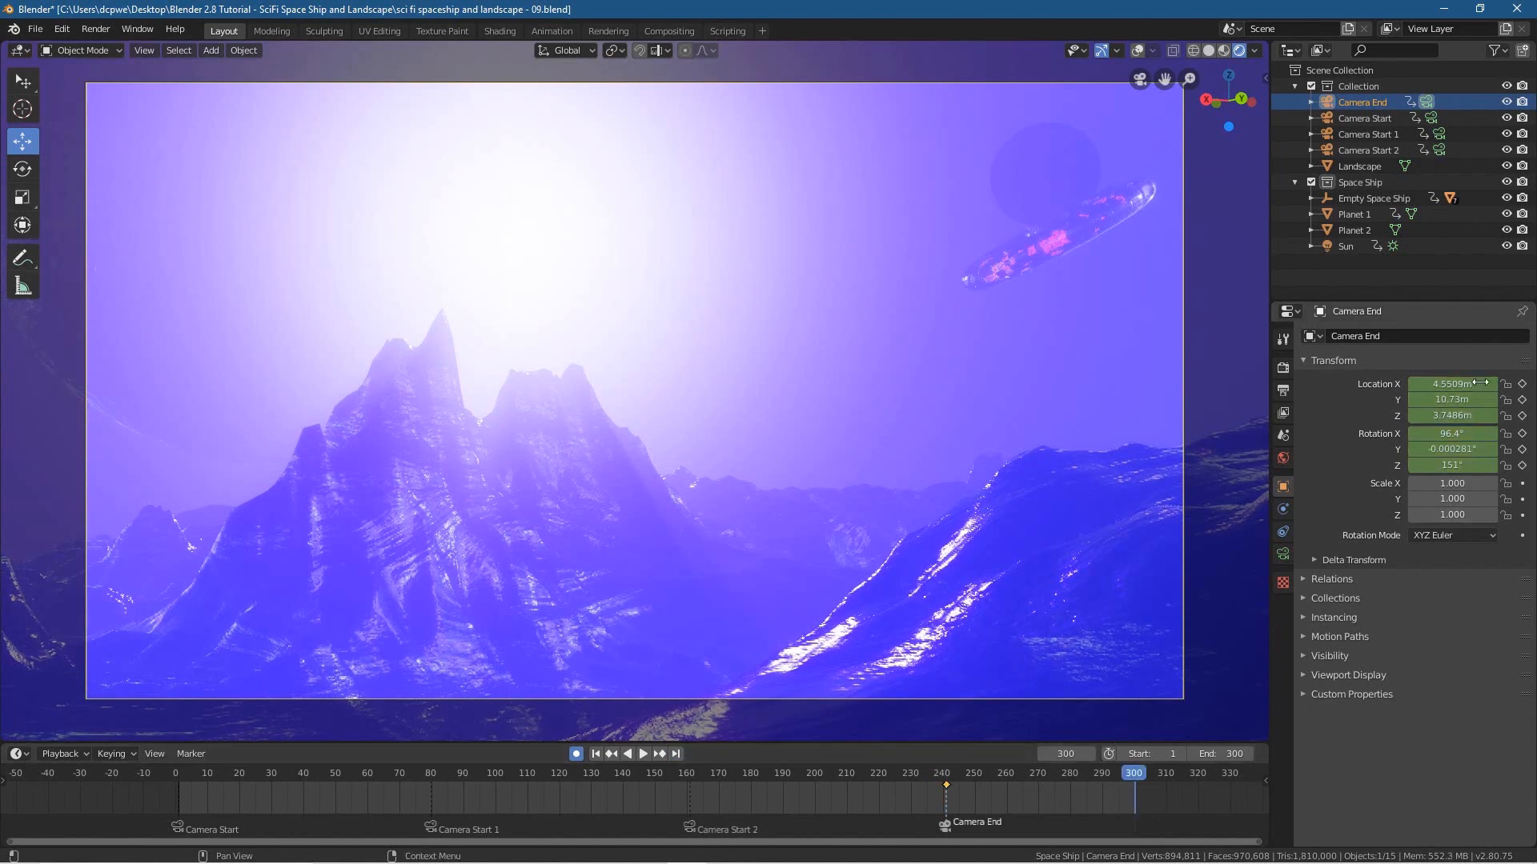
pyautogui.press('i')
pyautogui.press('i')
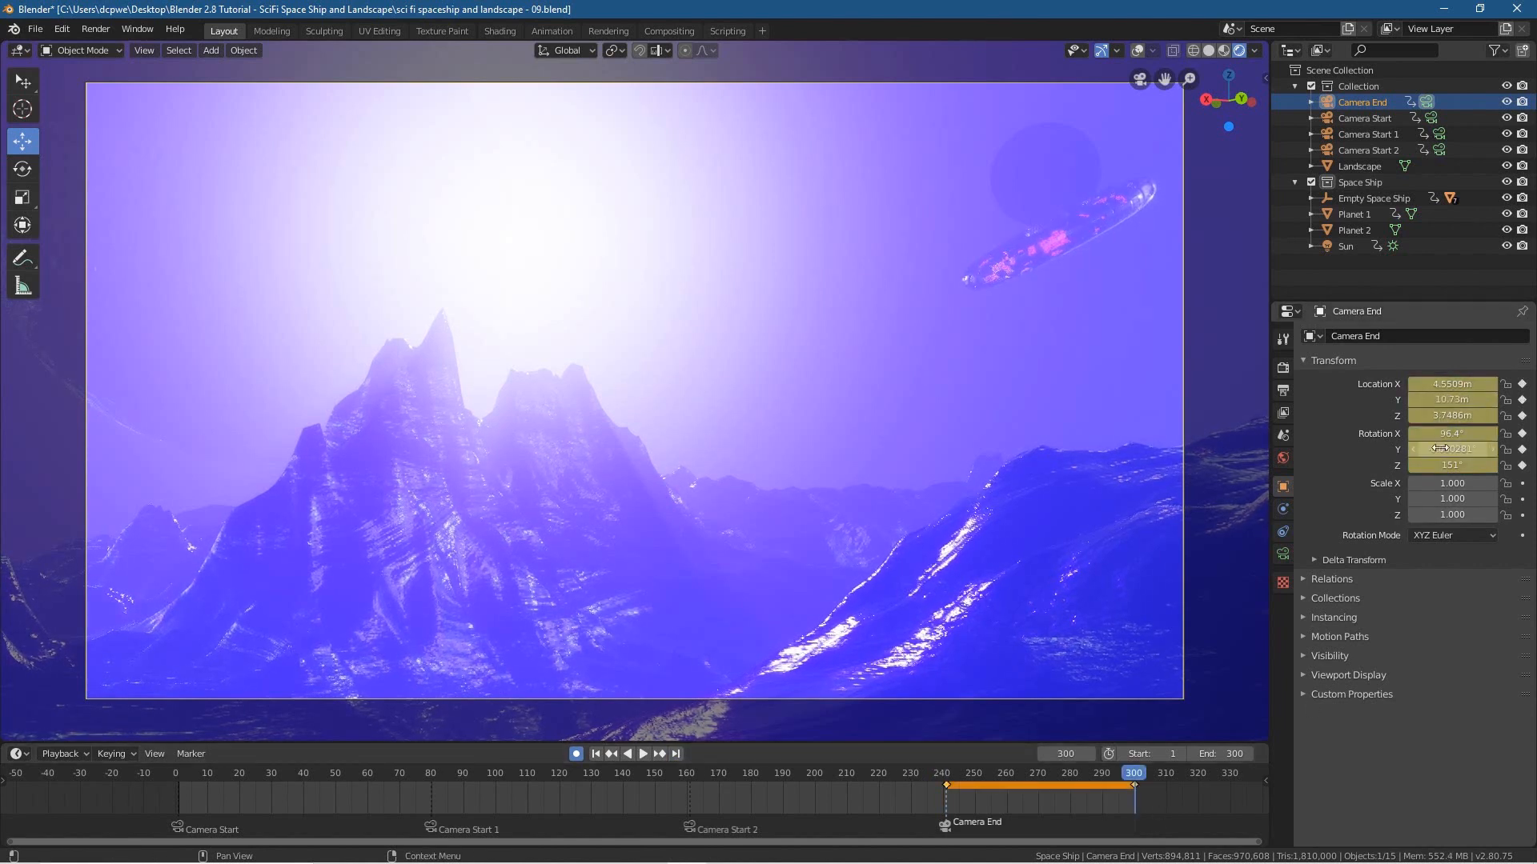
# - Return to frame 241 and aim Camera End at the spaceship, rotated to about 101° in X and 127° in Z
pyautogui.click(611, 754)
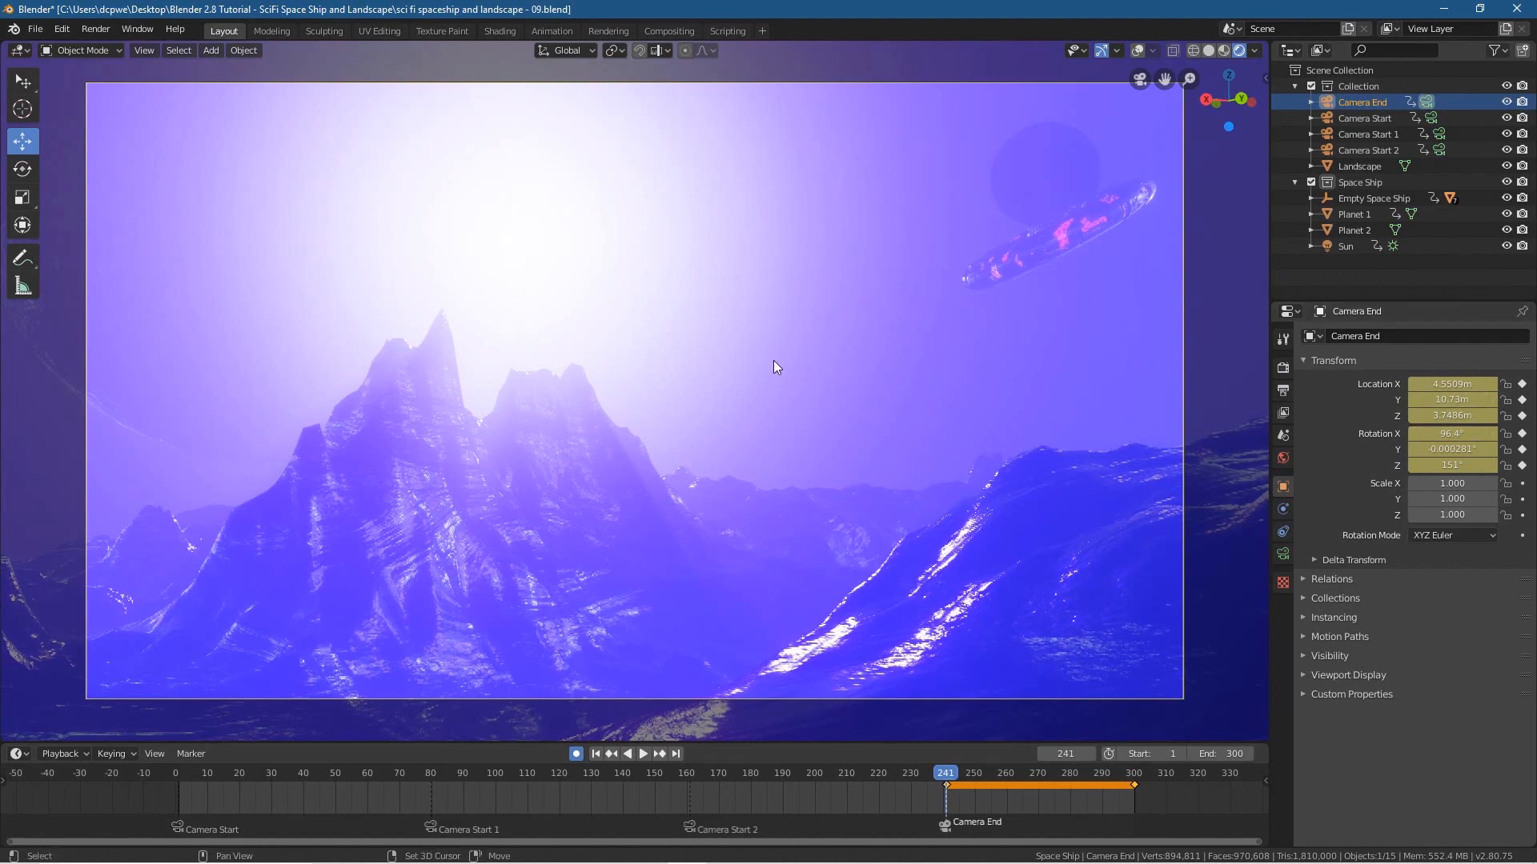
pyautogui.hotkey('shift', '`')
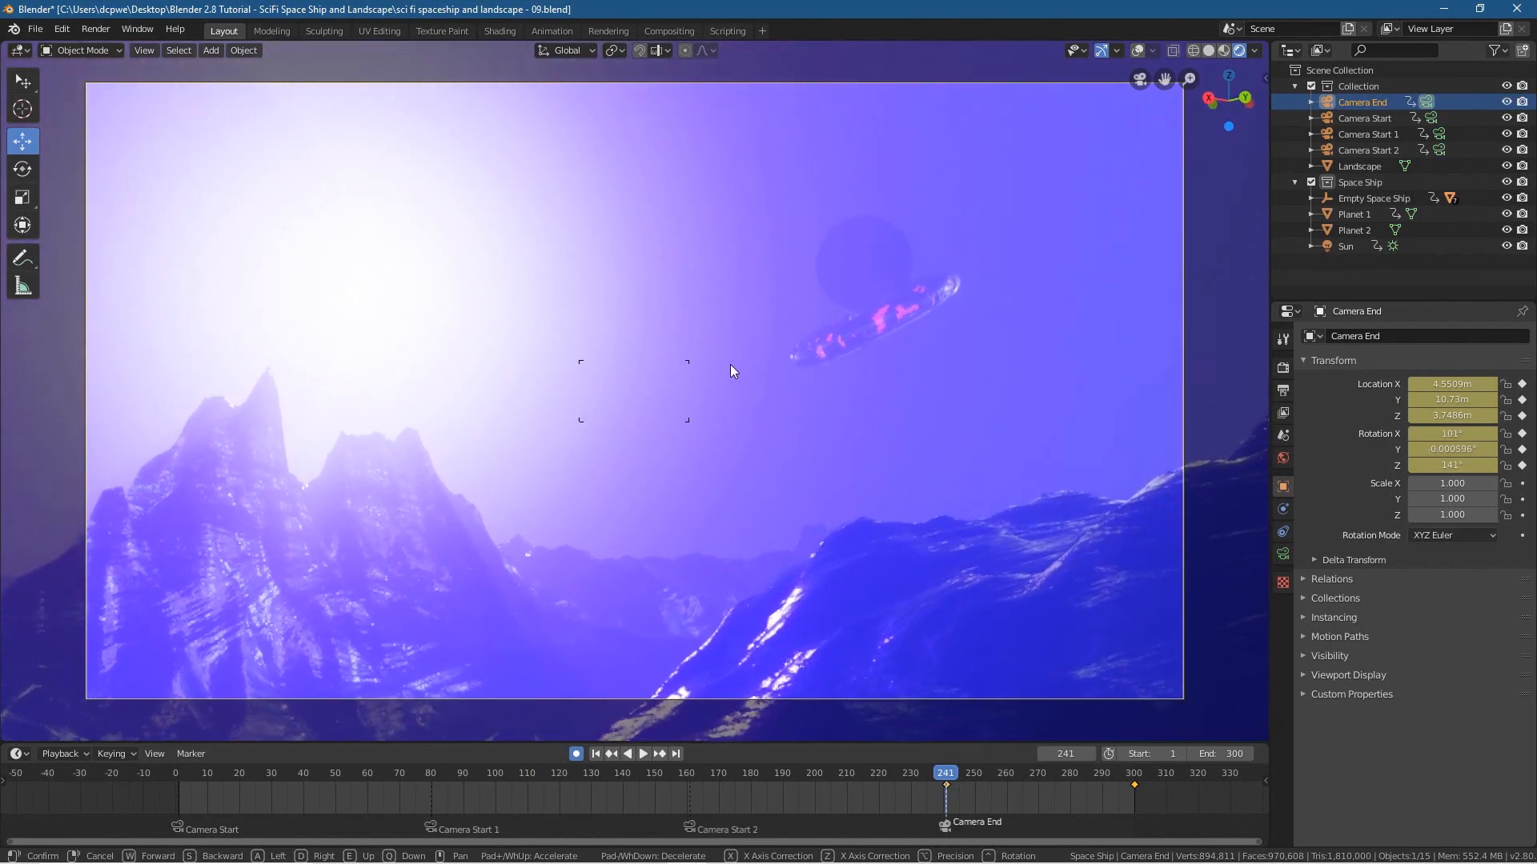
pyautogui.click(728, 368)
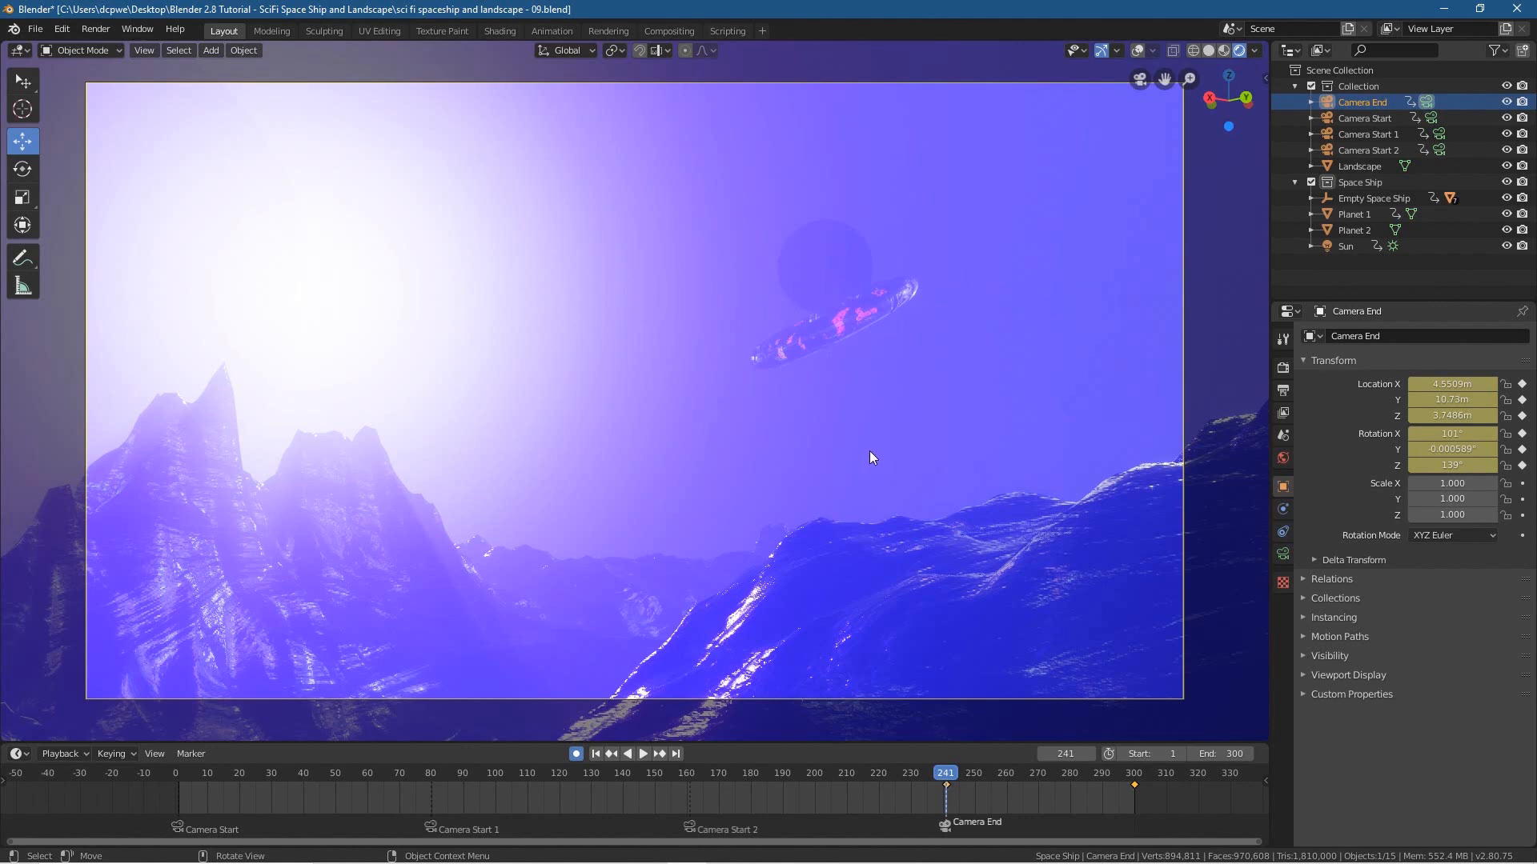
pyautogui.hotkey('shift', '`')
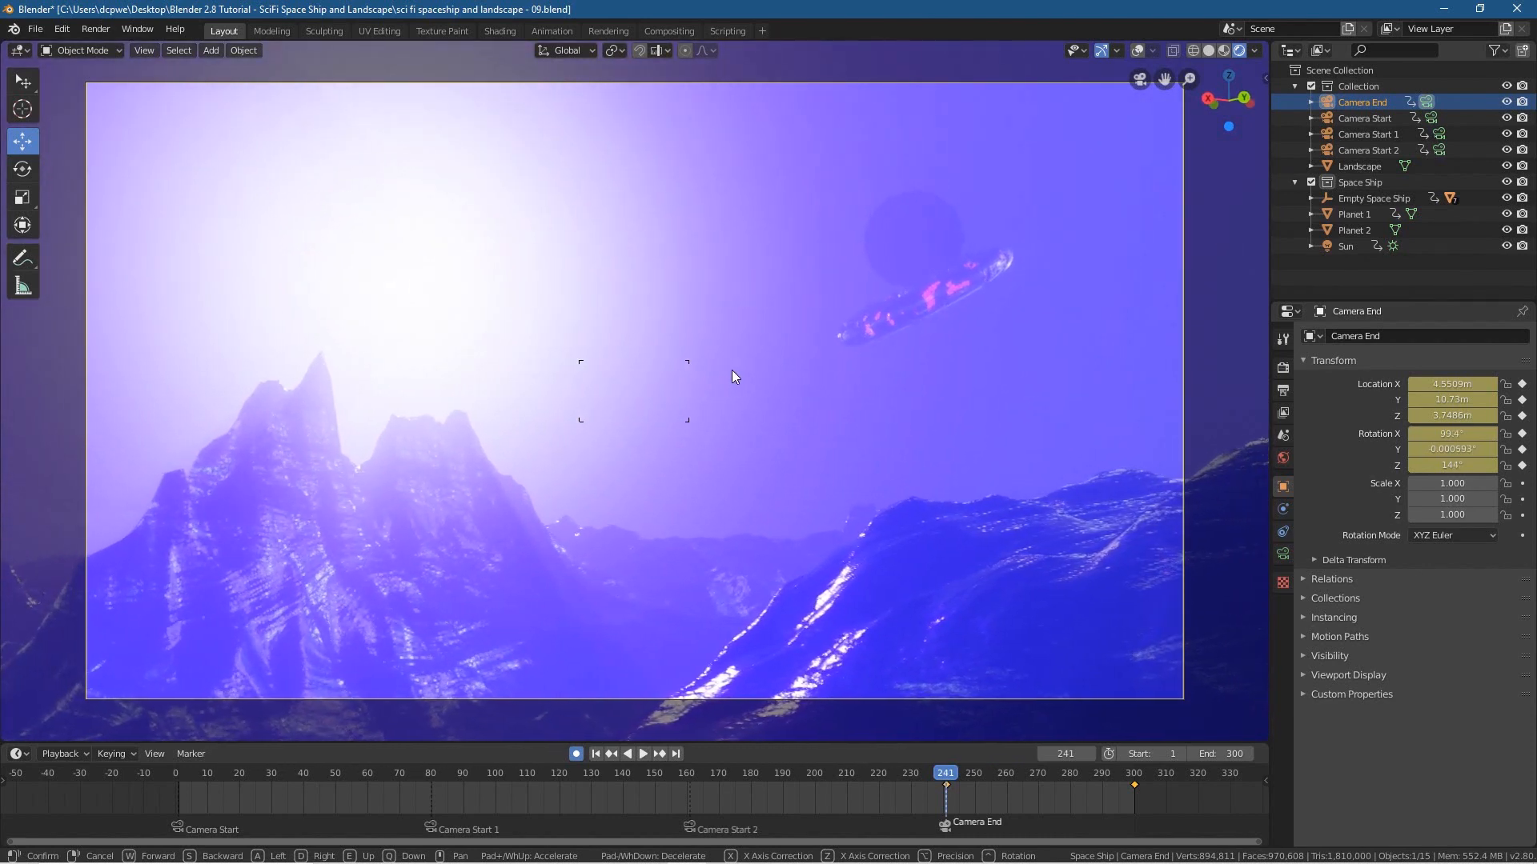
pyautogui.click(695, 359)
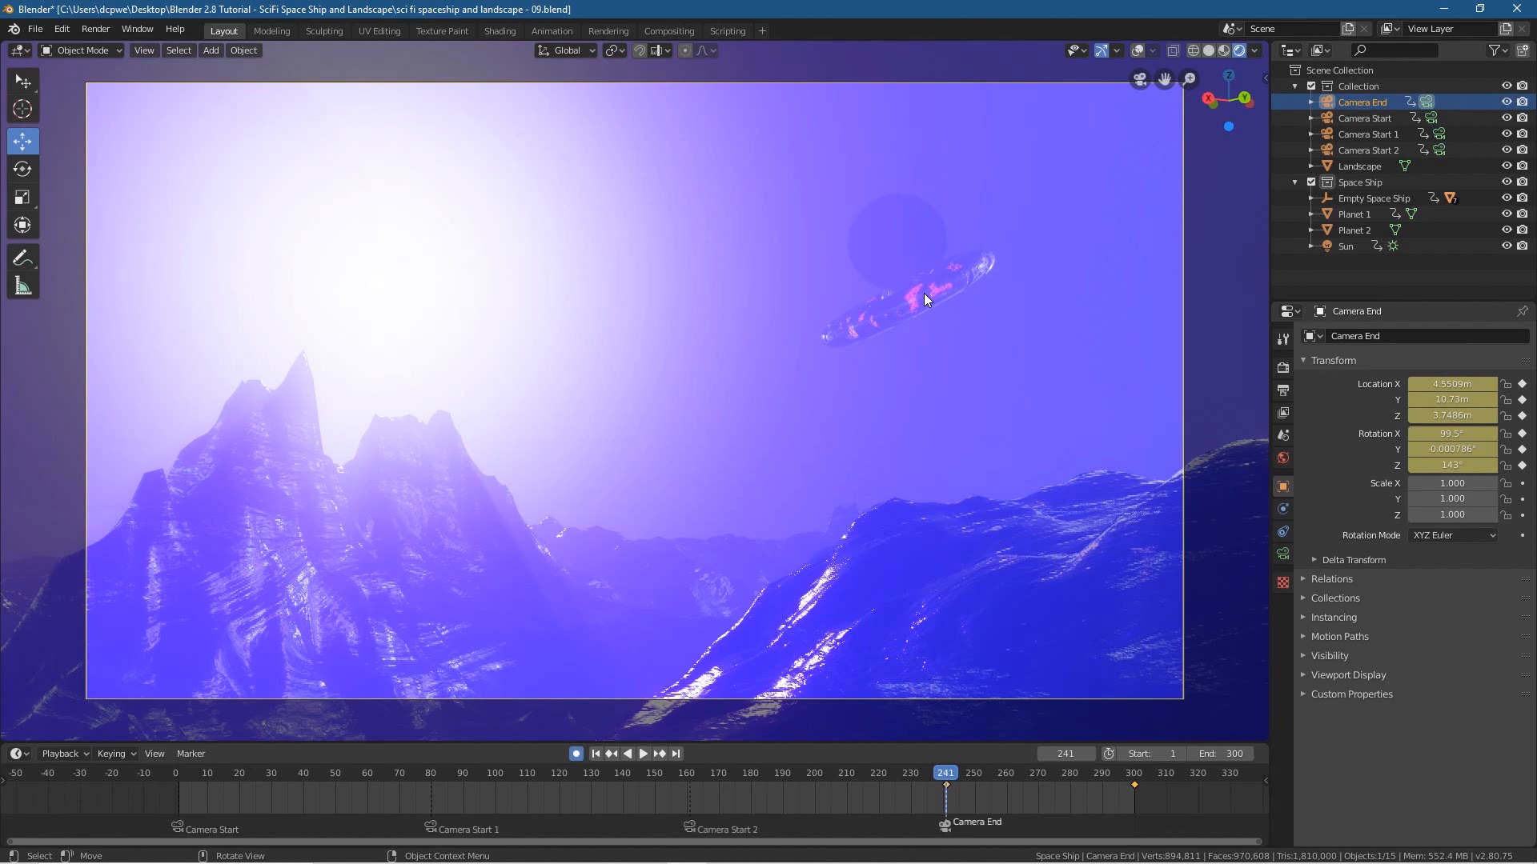
pyautogui.hotkey('shift', 'f')
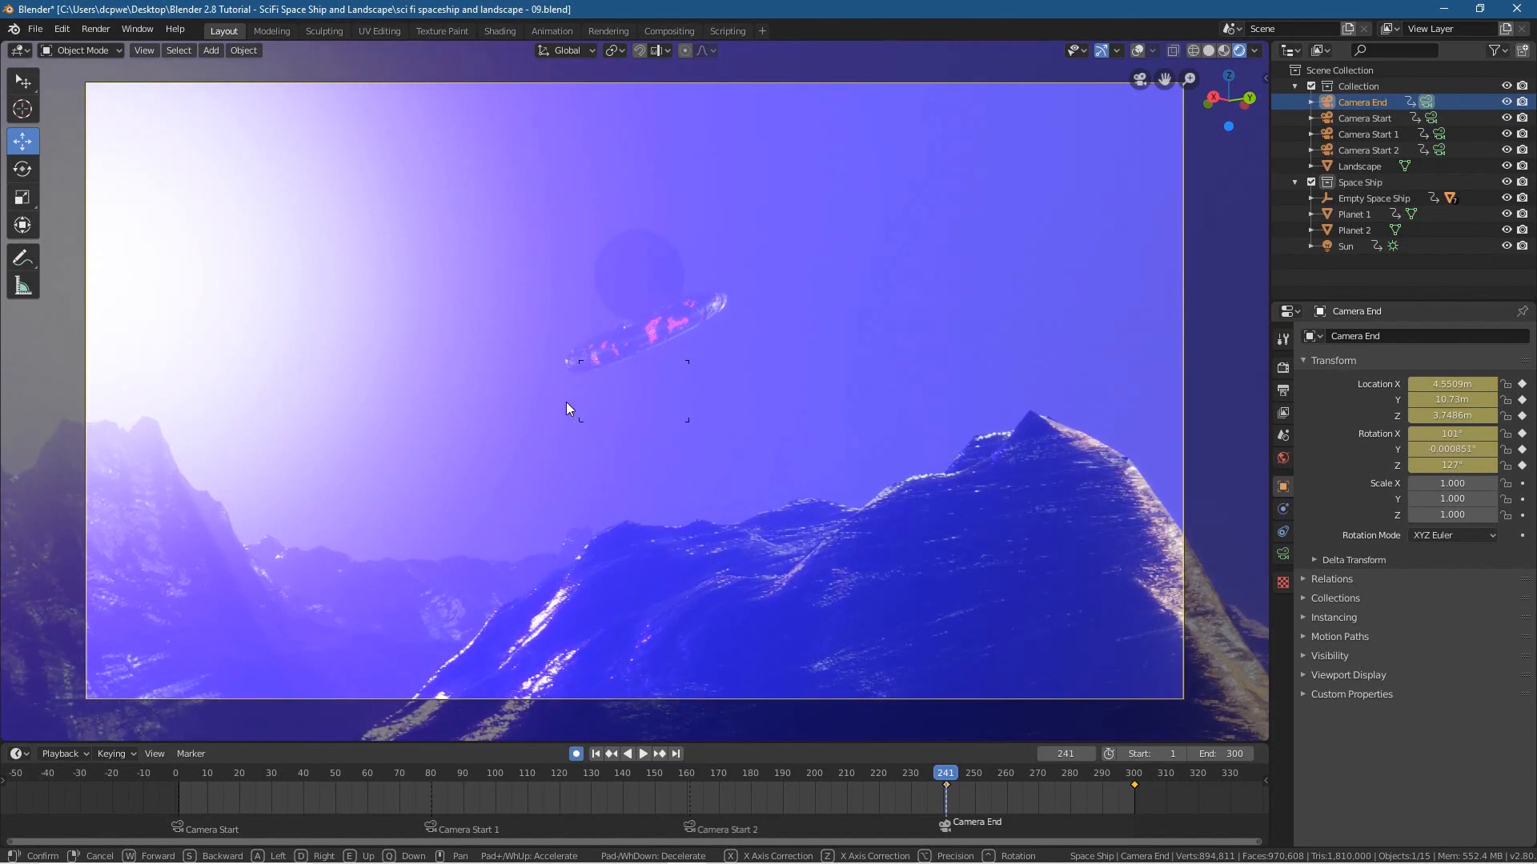
pyautogui.click(607, 413)
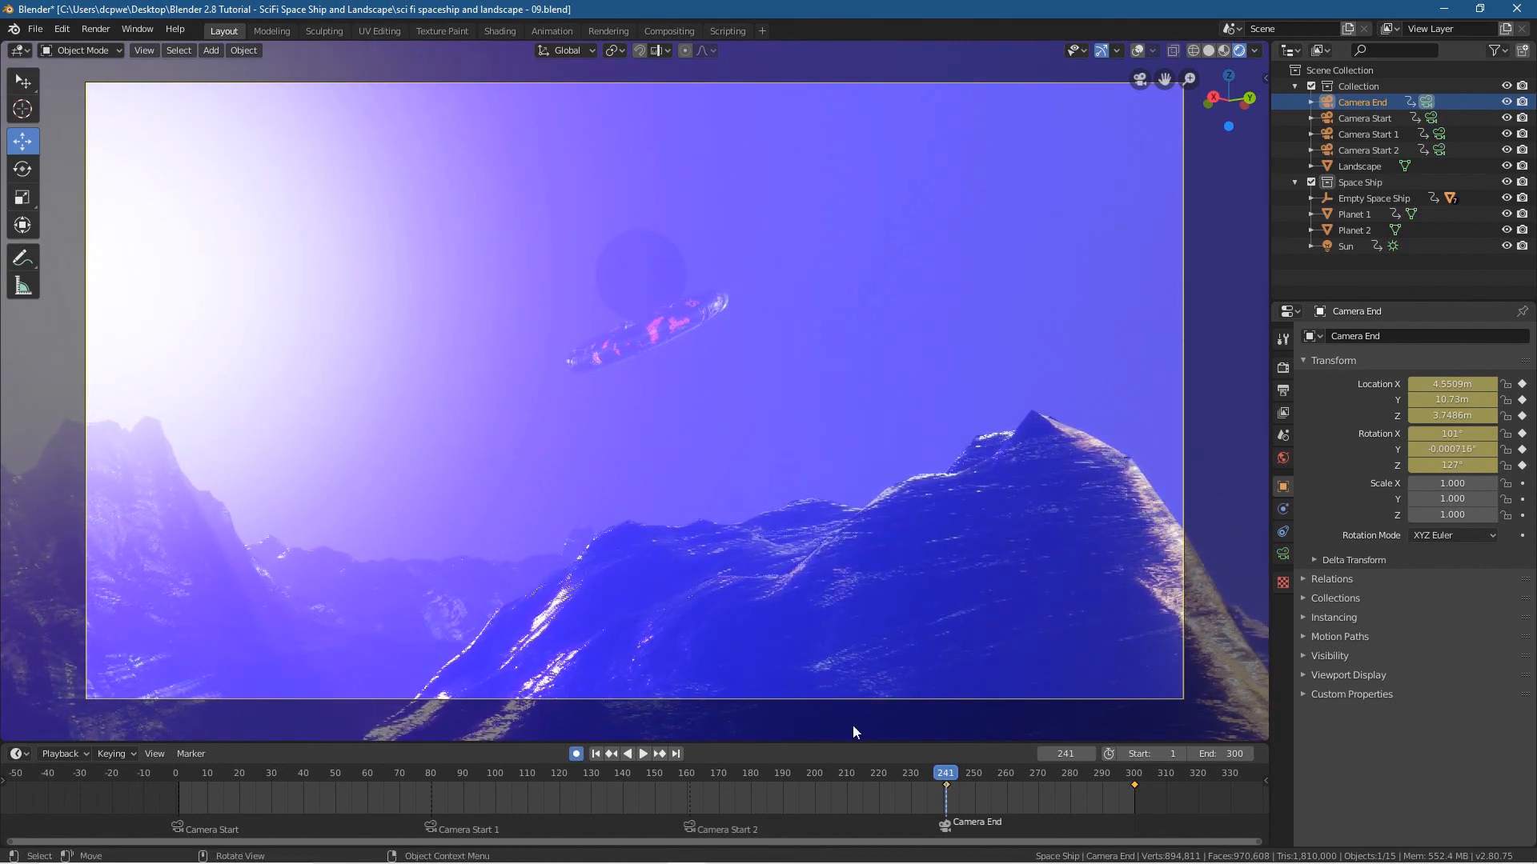
# - Go to frame 300 and re-aim Camera End to about 102° in X and 127° in Z
pyautogui.press('space')
pyautogui.moveTo(1072, 772); pyautogui.dragTo(1131, 774)
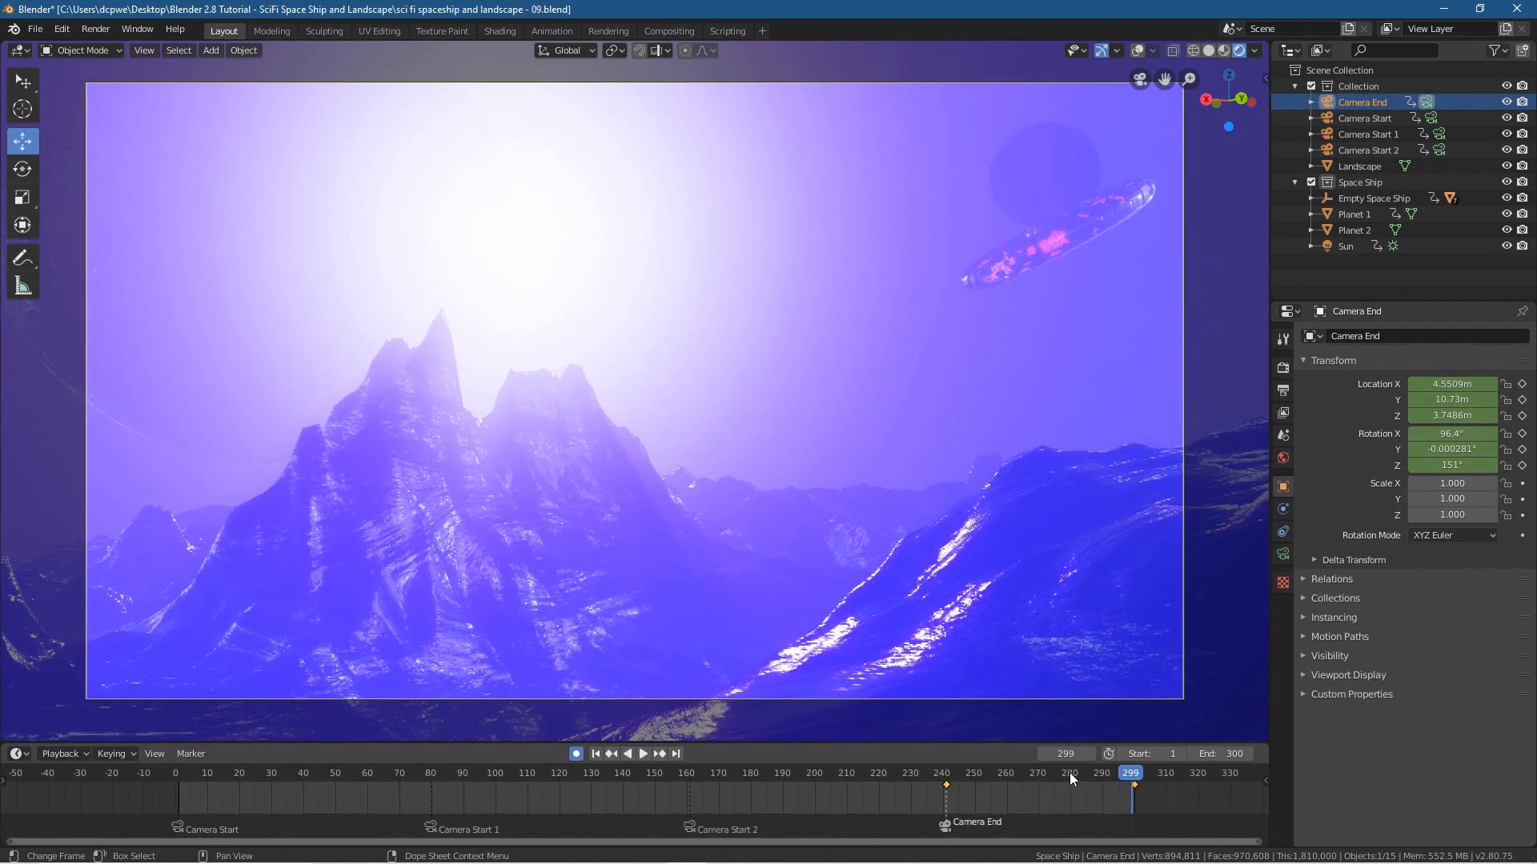
pyautogui.click(674, 753)
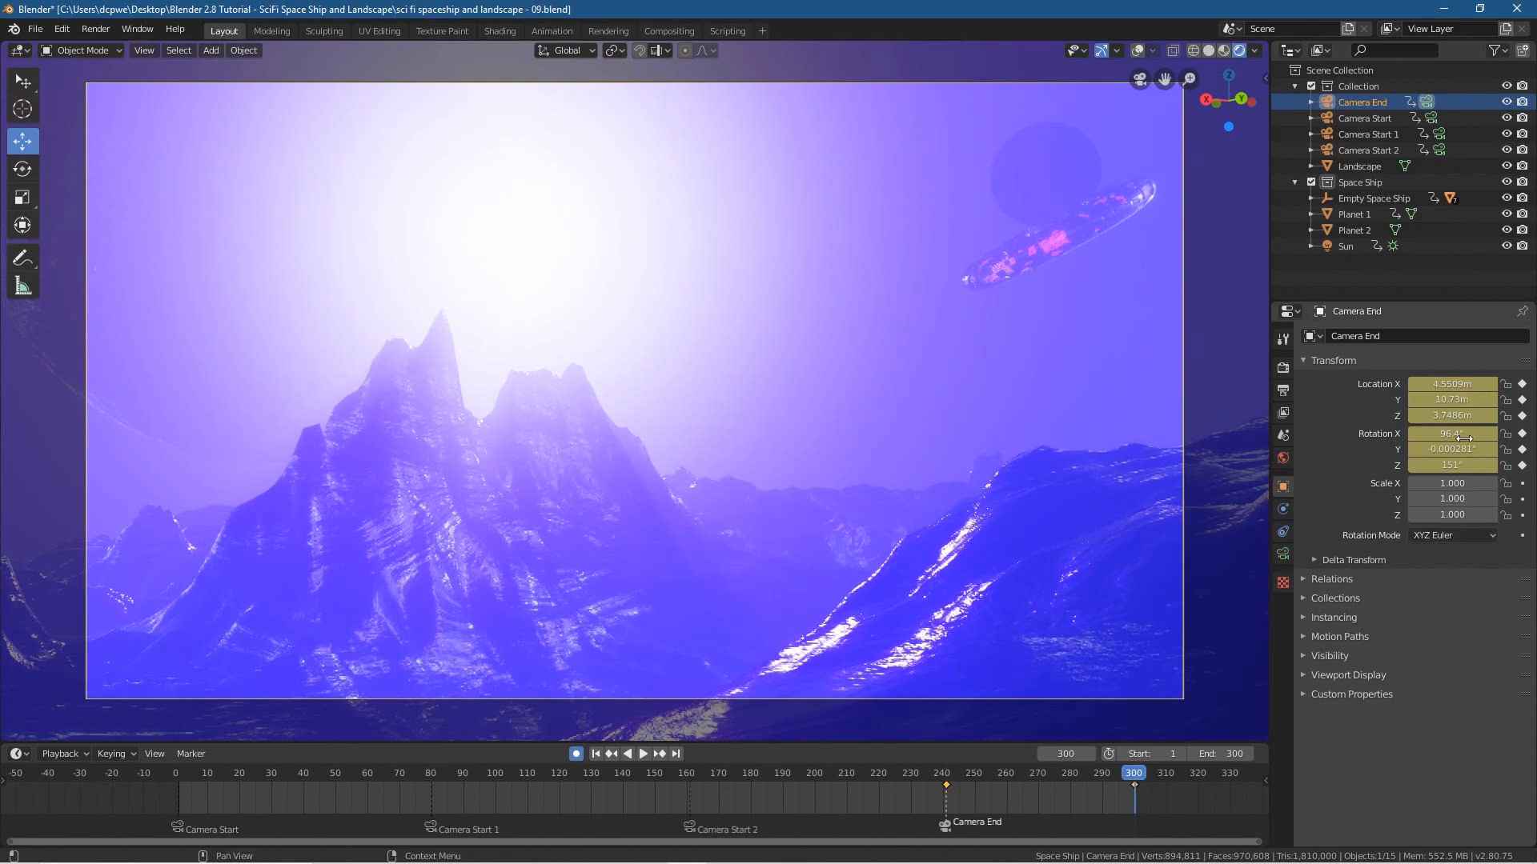
pyautogui.hotkey('shift', '`')
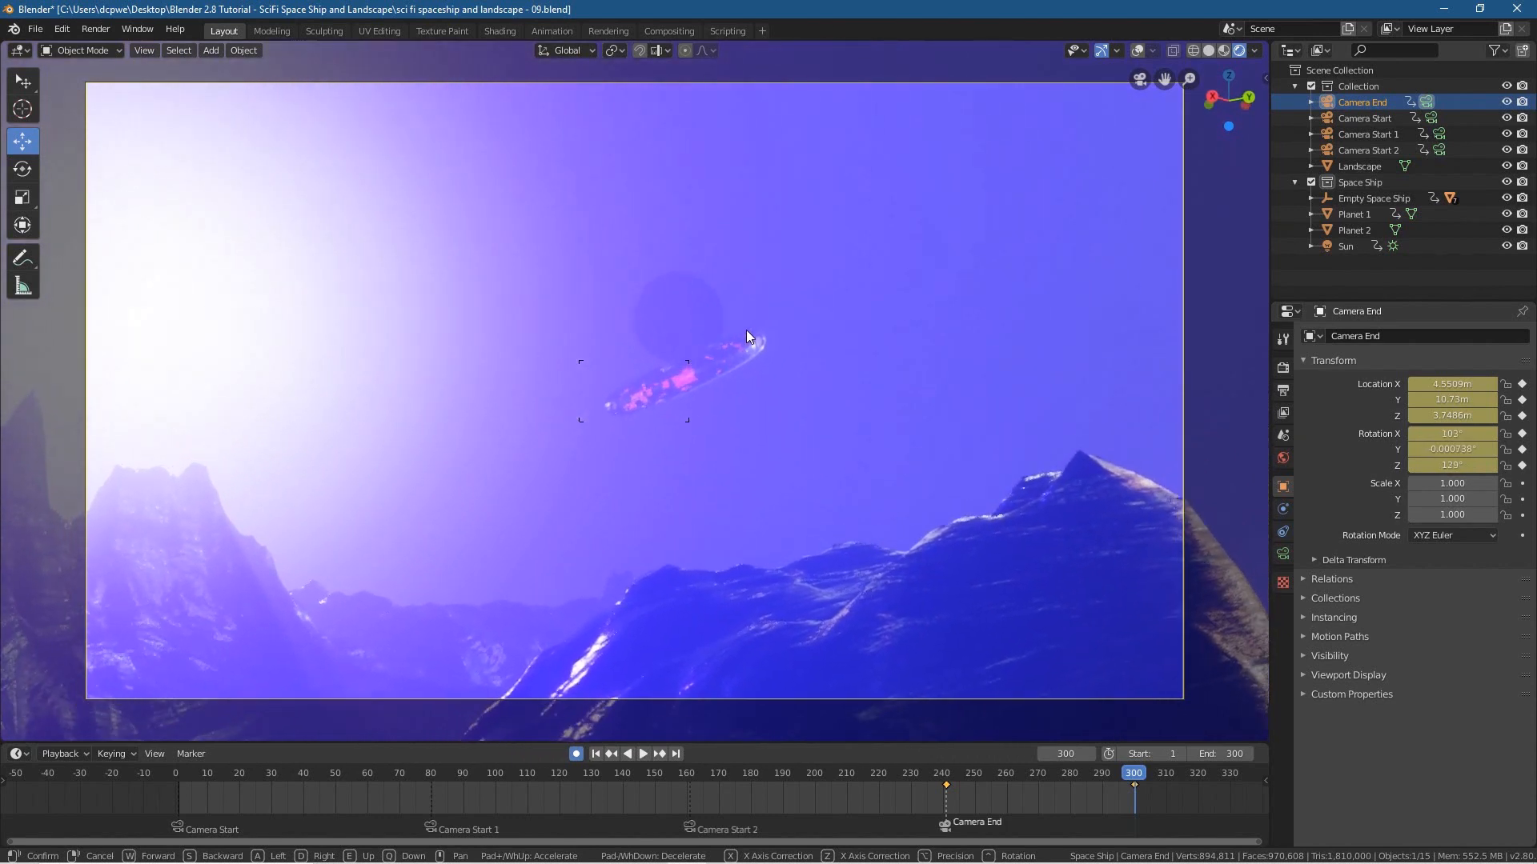
pyautogui.click(646, 331)
pyautogui.moveTo(1131, 770)
pyautogui.mouseDown()
pyautogui.moveTo(933, 775)
pyautogui.moveTo(1133, 774)
pyautogui.mouseUp()
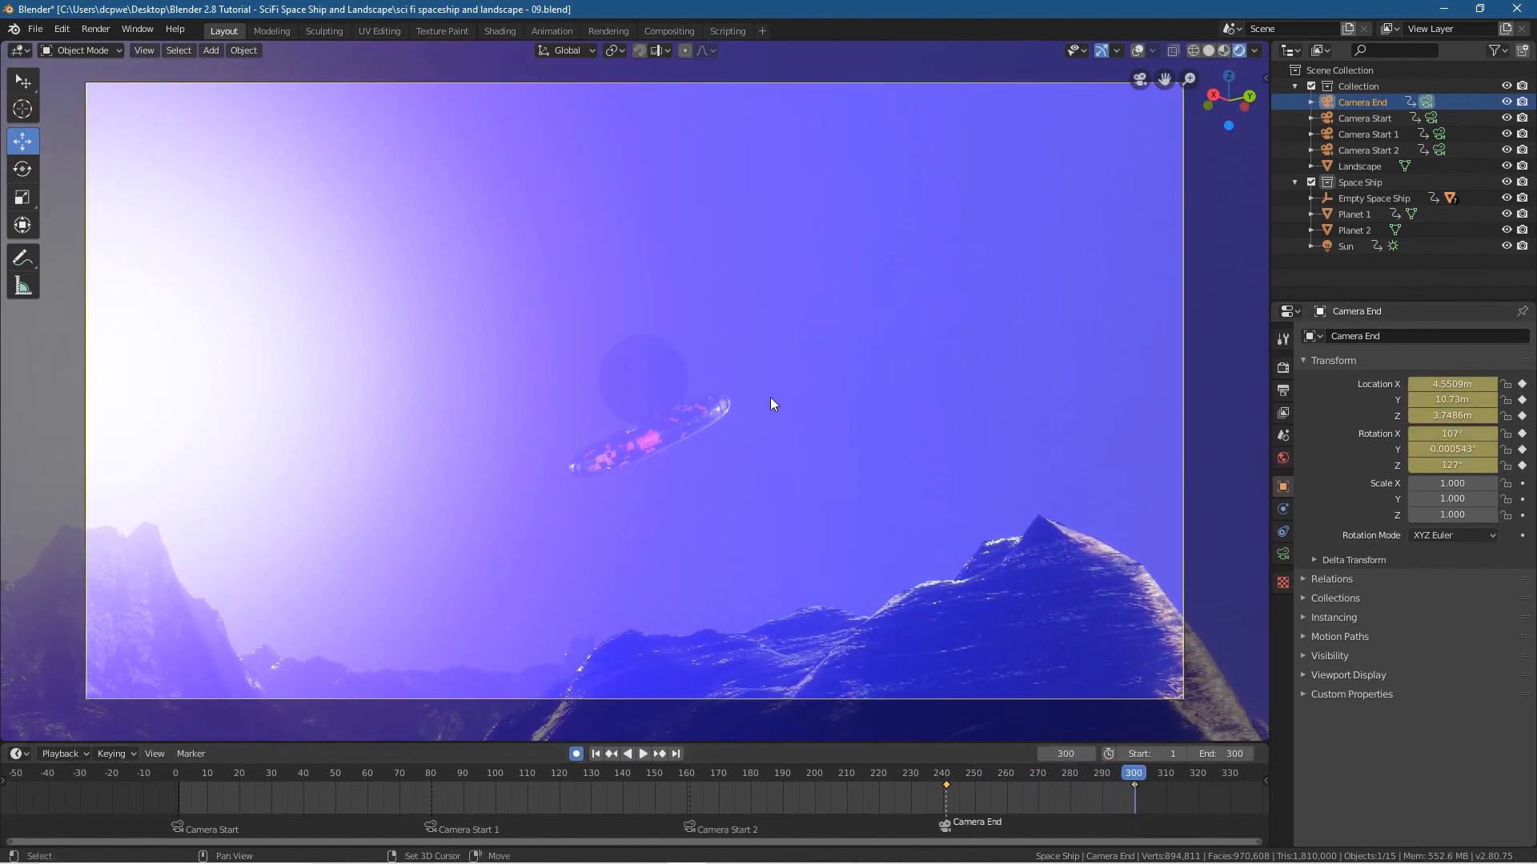
pyautogui.hotkey('shift', 'f')
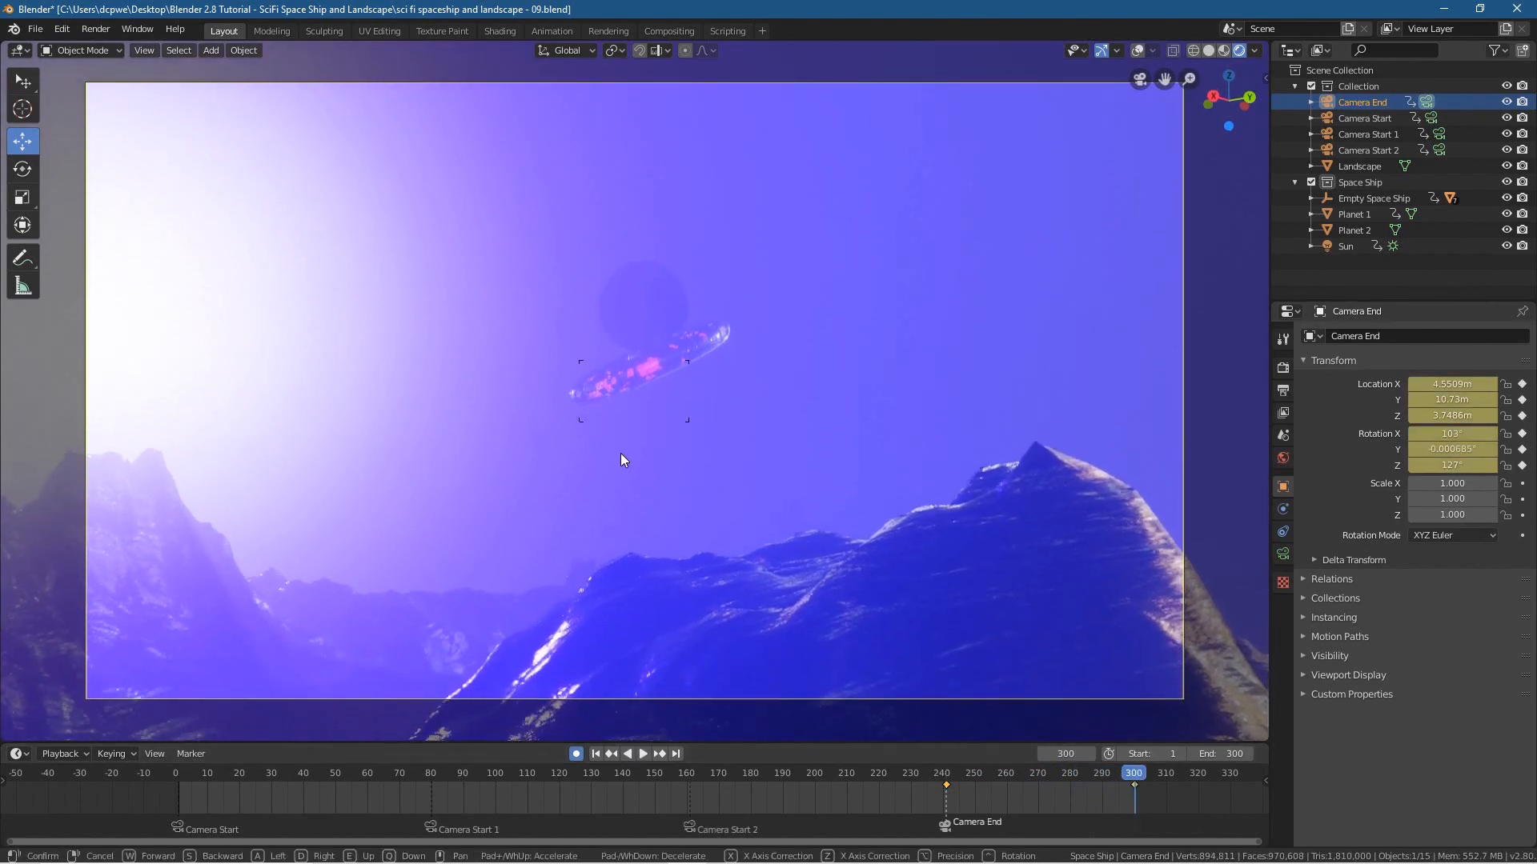
pyautogui.click(633, 461)
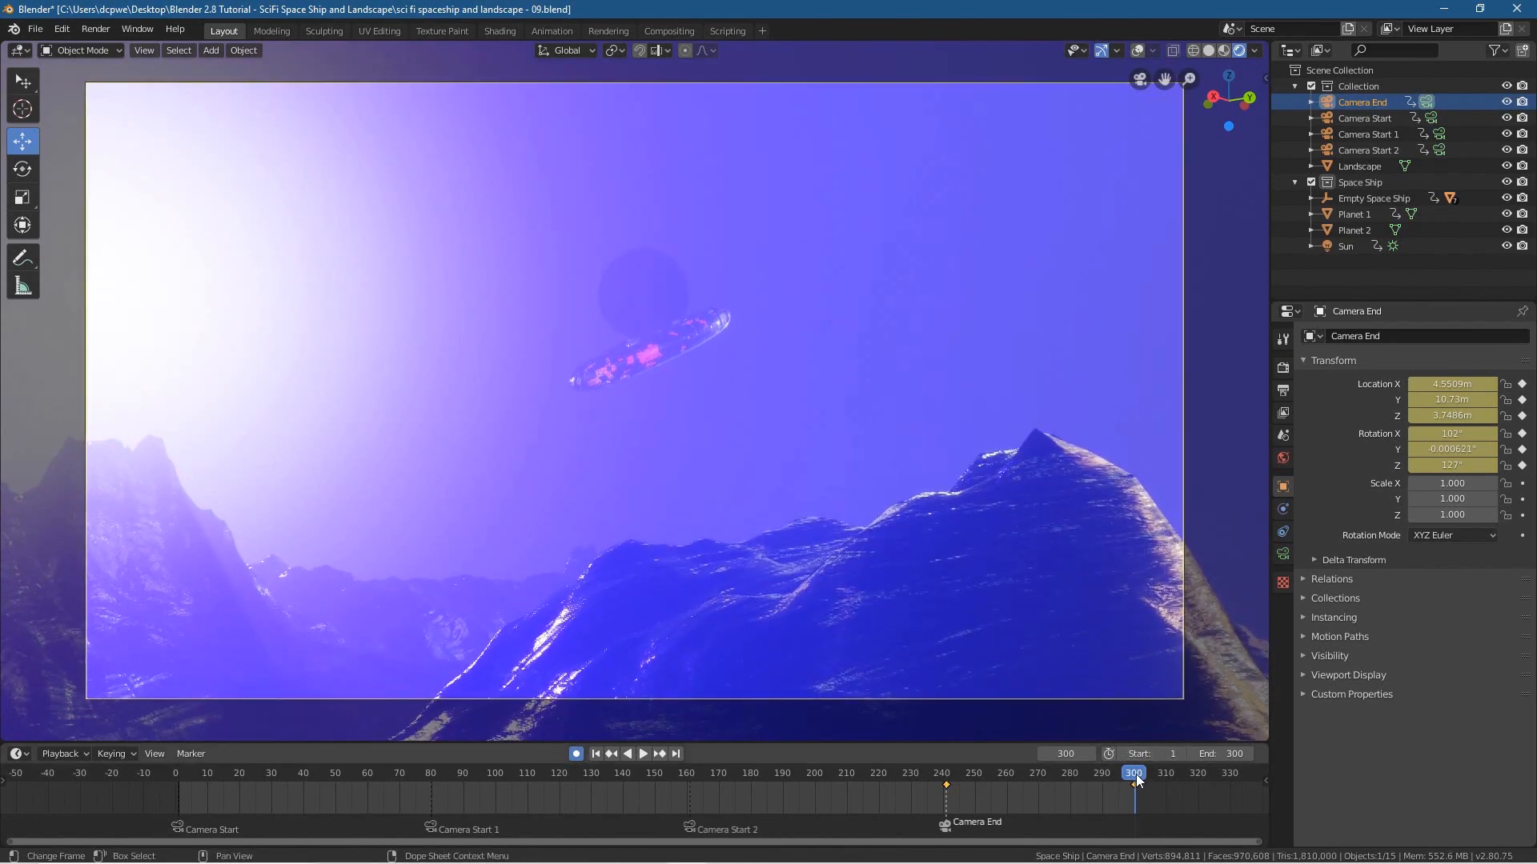
# - Play back the Camera End shot and stop at frame 241
pyautogui.hotkey('shift', 'ctrl', 'space')
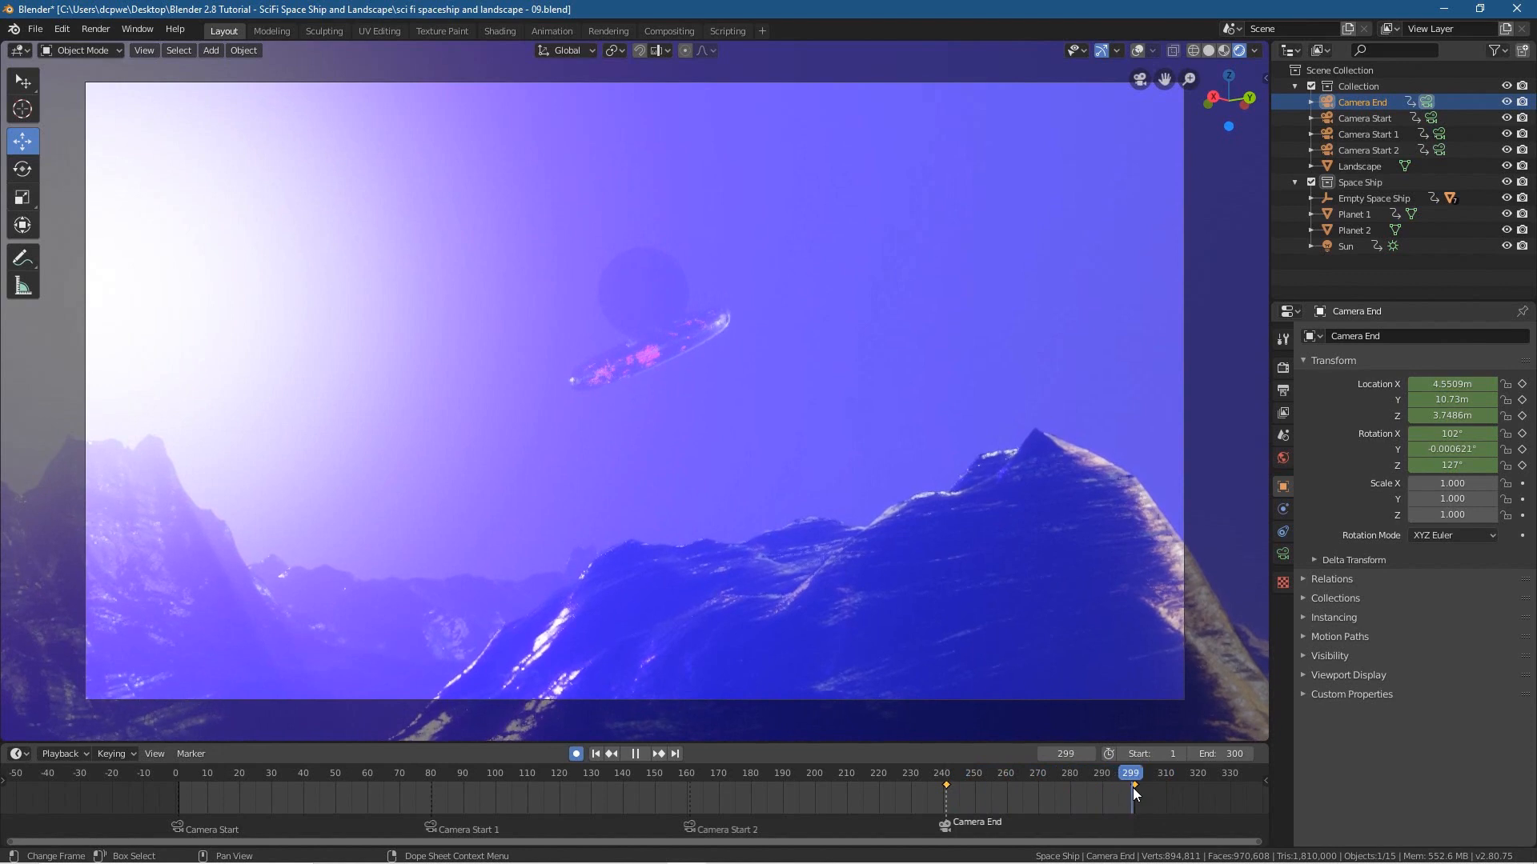
pyautogui.click(958, 788)
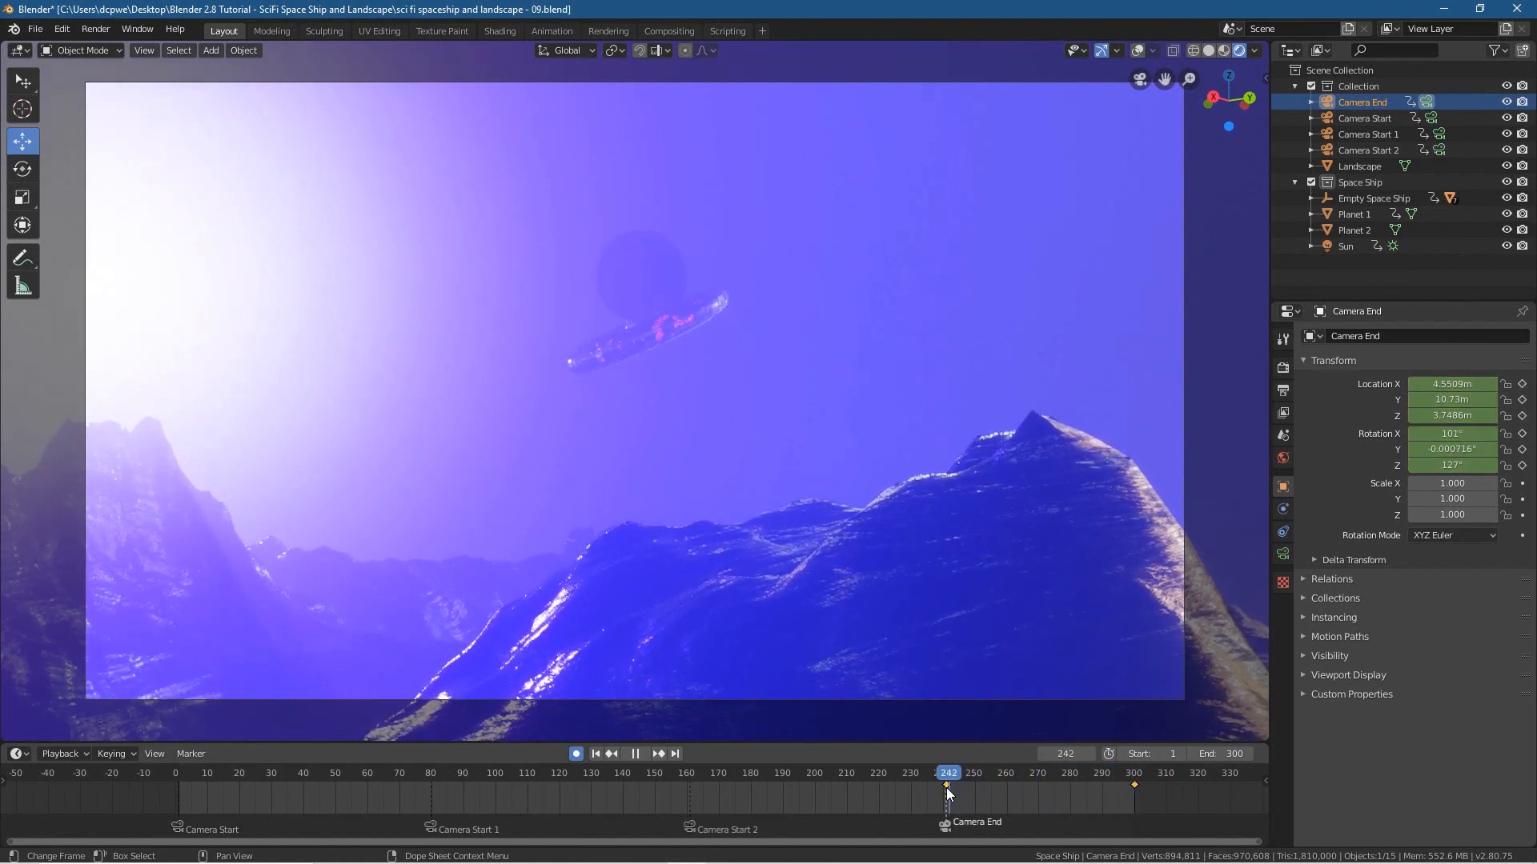
pyautogui.click(946, 787)
pyautogui.press('space')
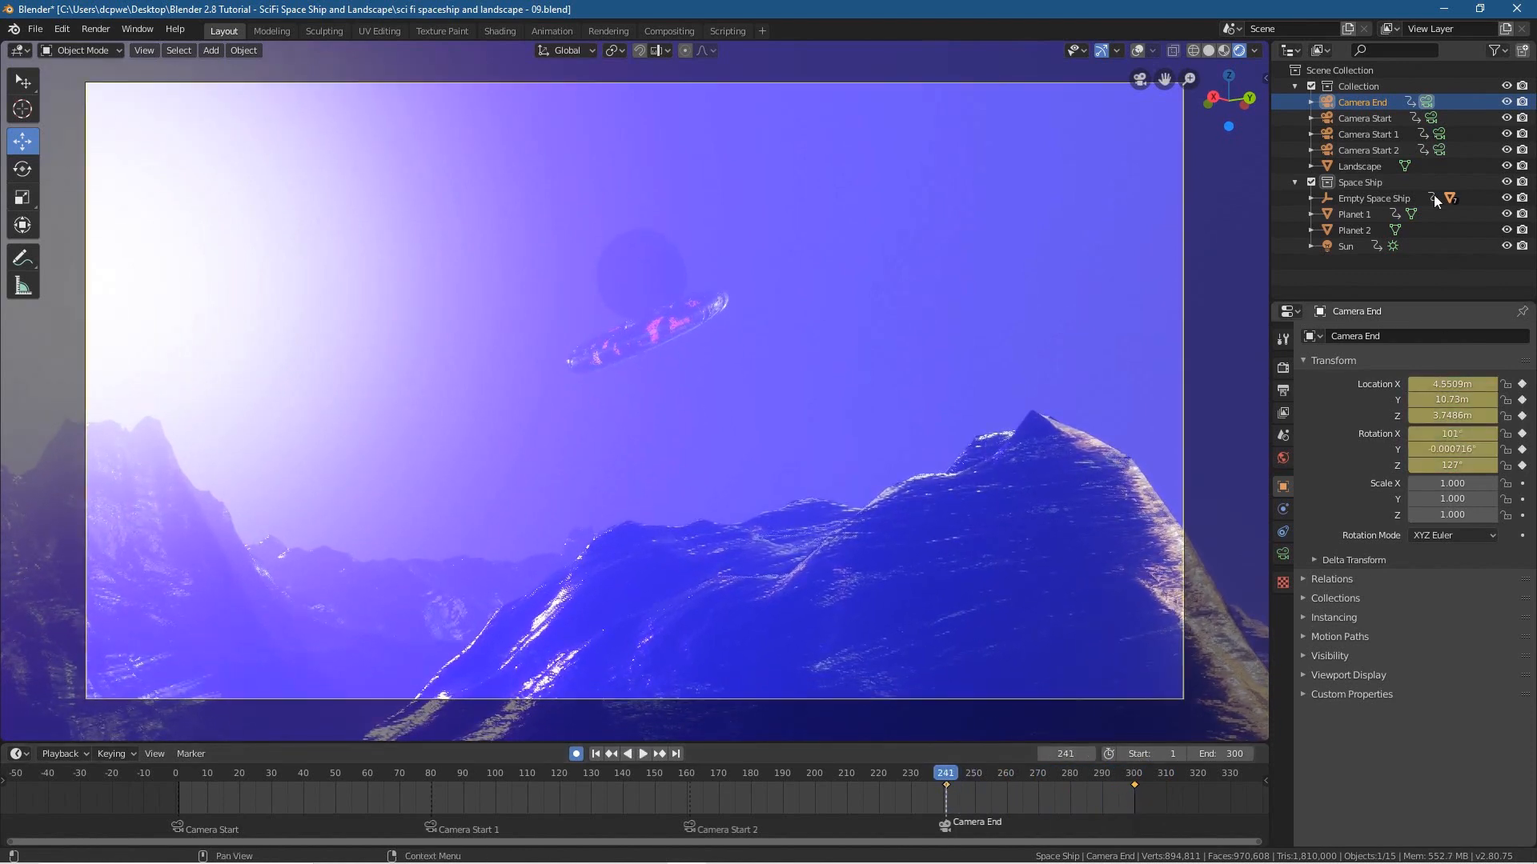
# - Keyframe Empty Space Ship's location and rotation at frame 241
pyautogui.click(1352, 200)
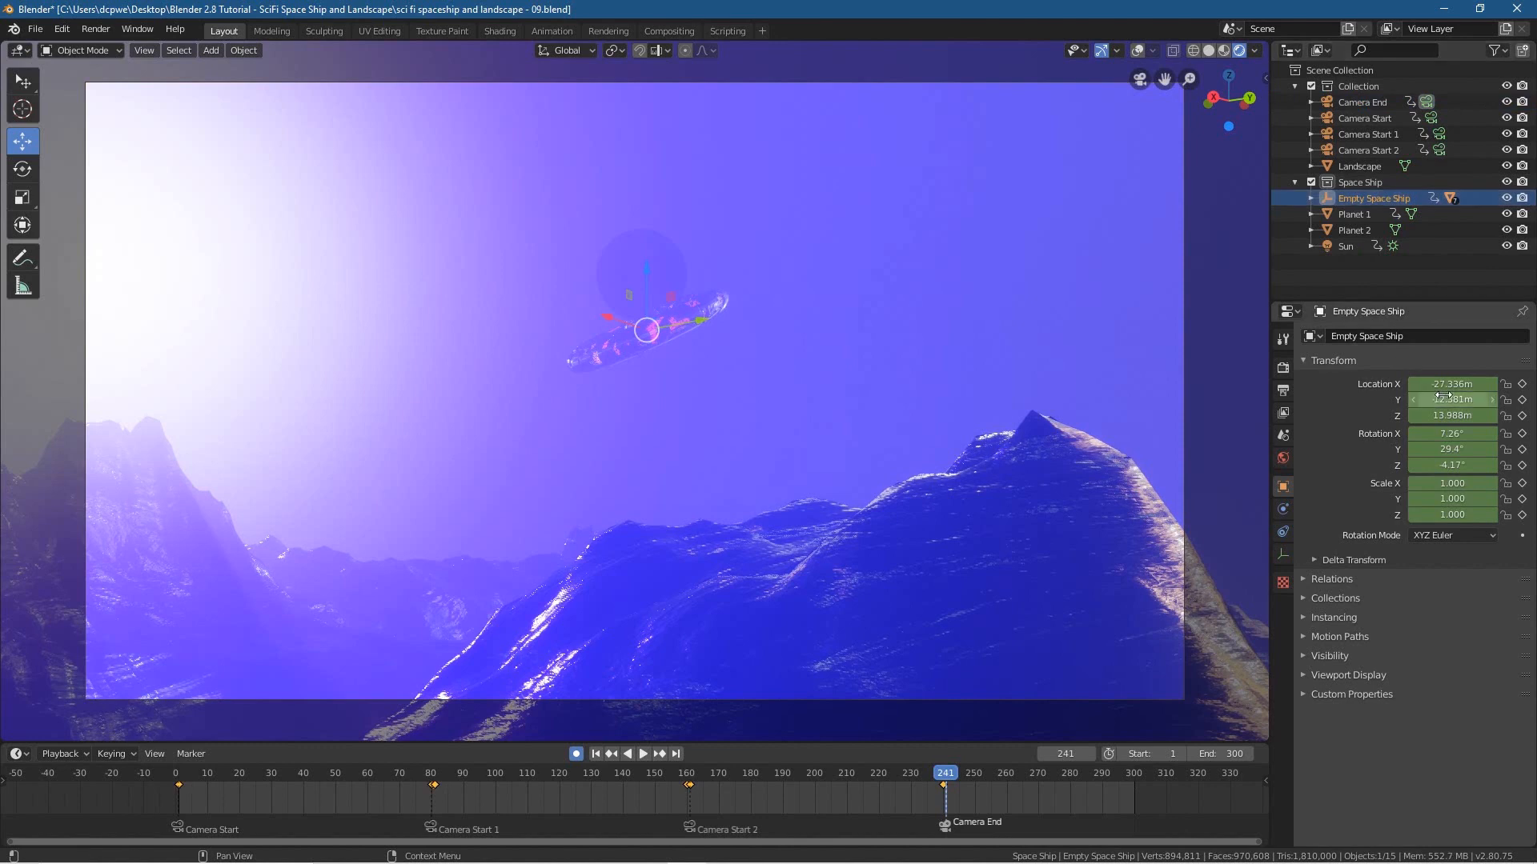
pyautogui.press('i')
pyautogui.press('i')
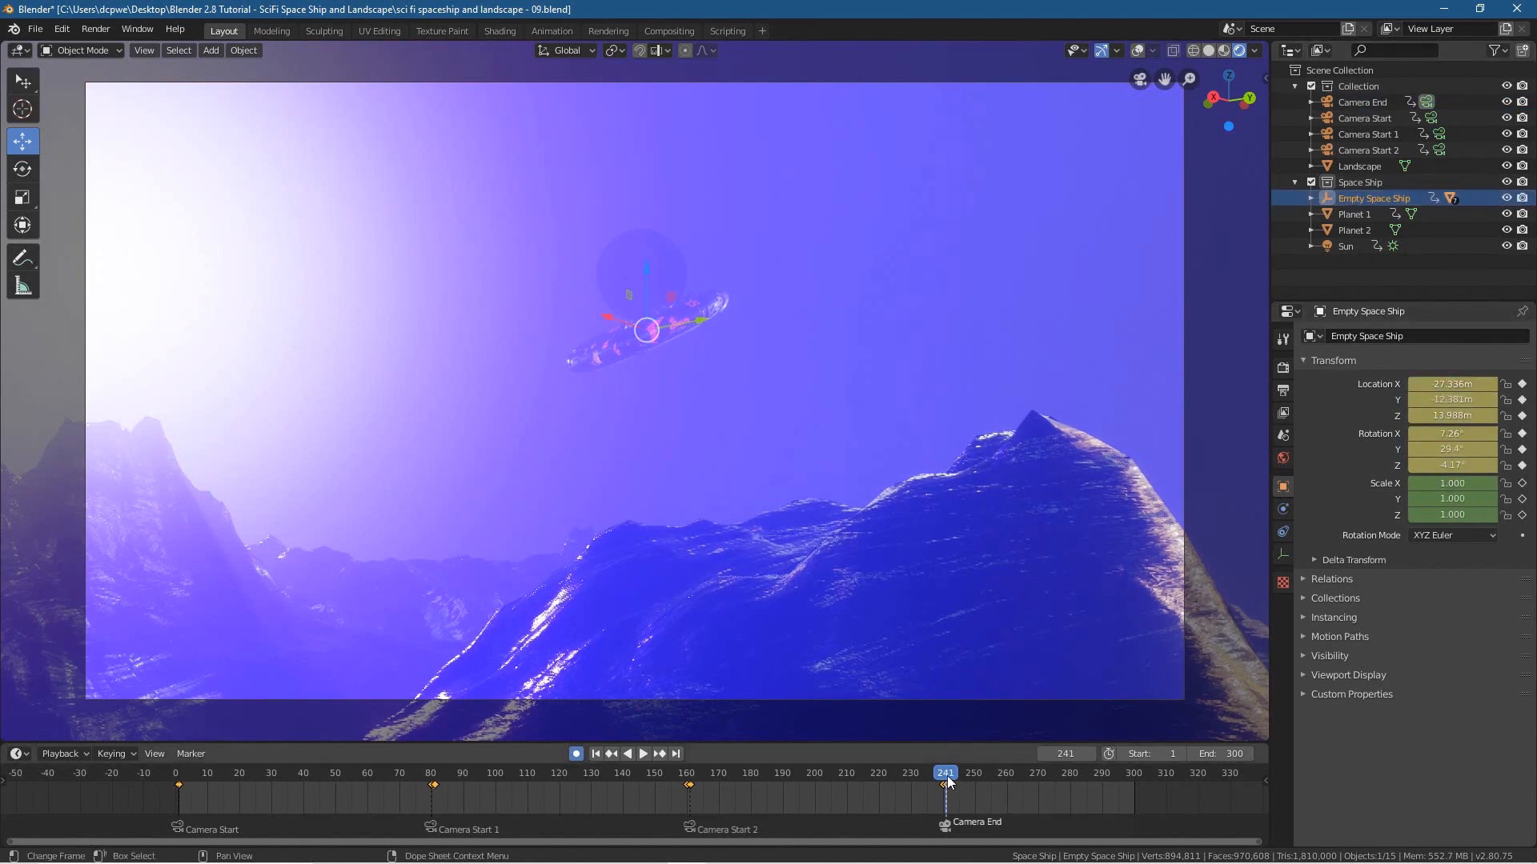
# - Keyframe Empty Space Ship's location and rotation at frame 300 and move it to about 1.09 m in X, 8.52 m in Y and 5.16 m in Z
pyautogui.click(659, 753)
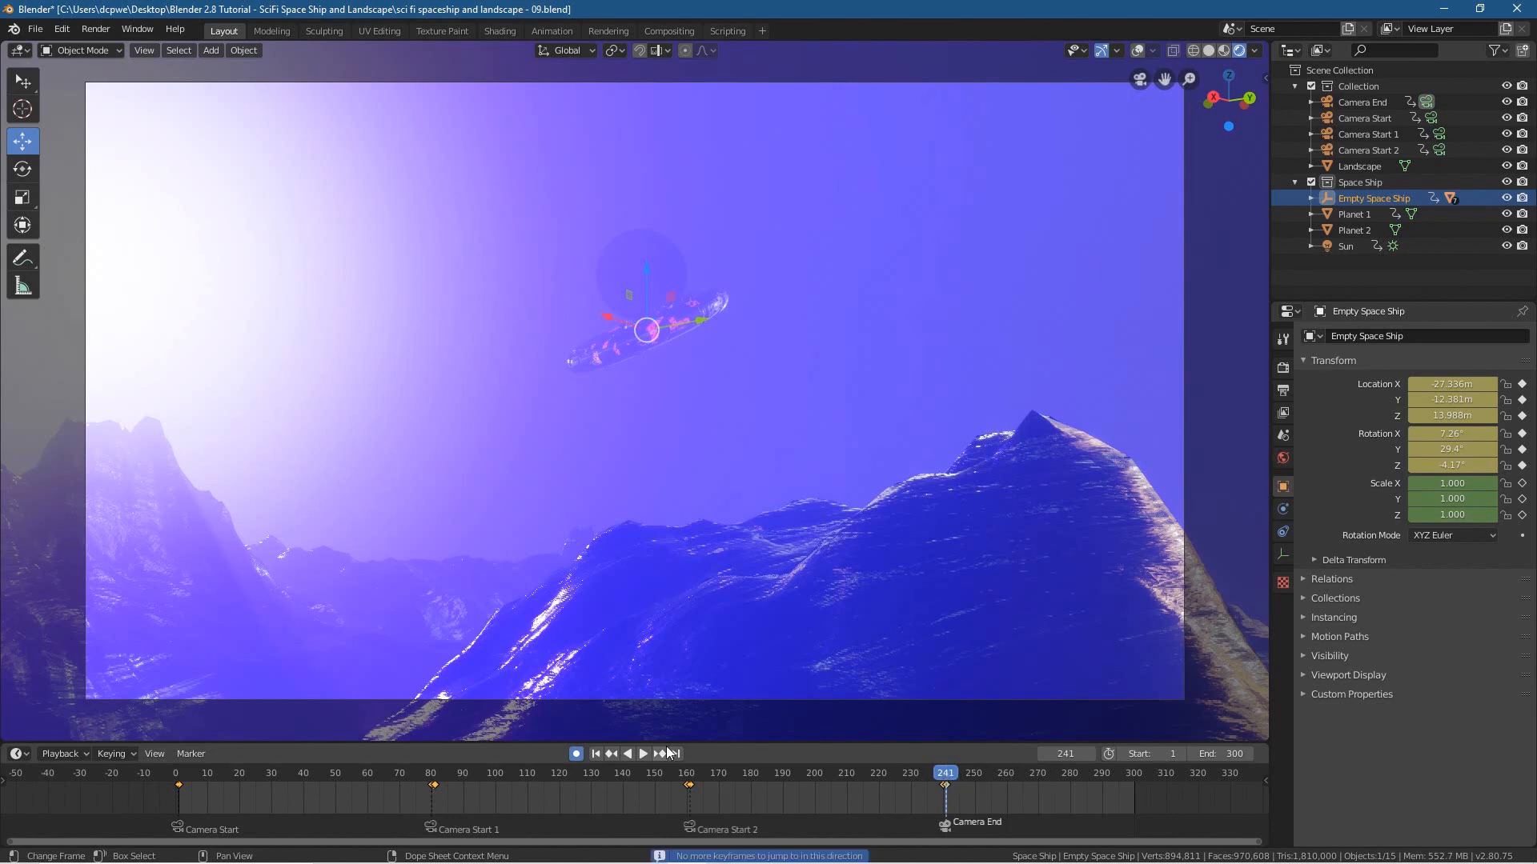
pyautogui.click(677, 754)
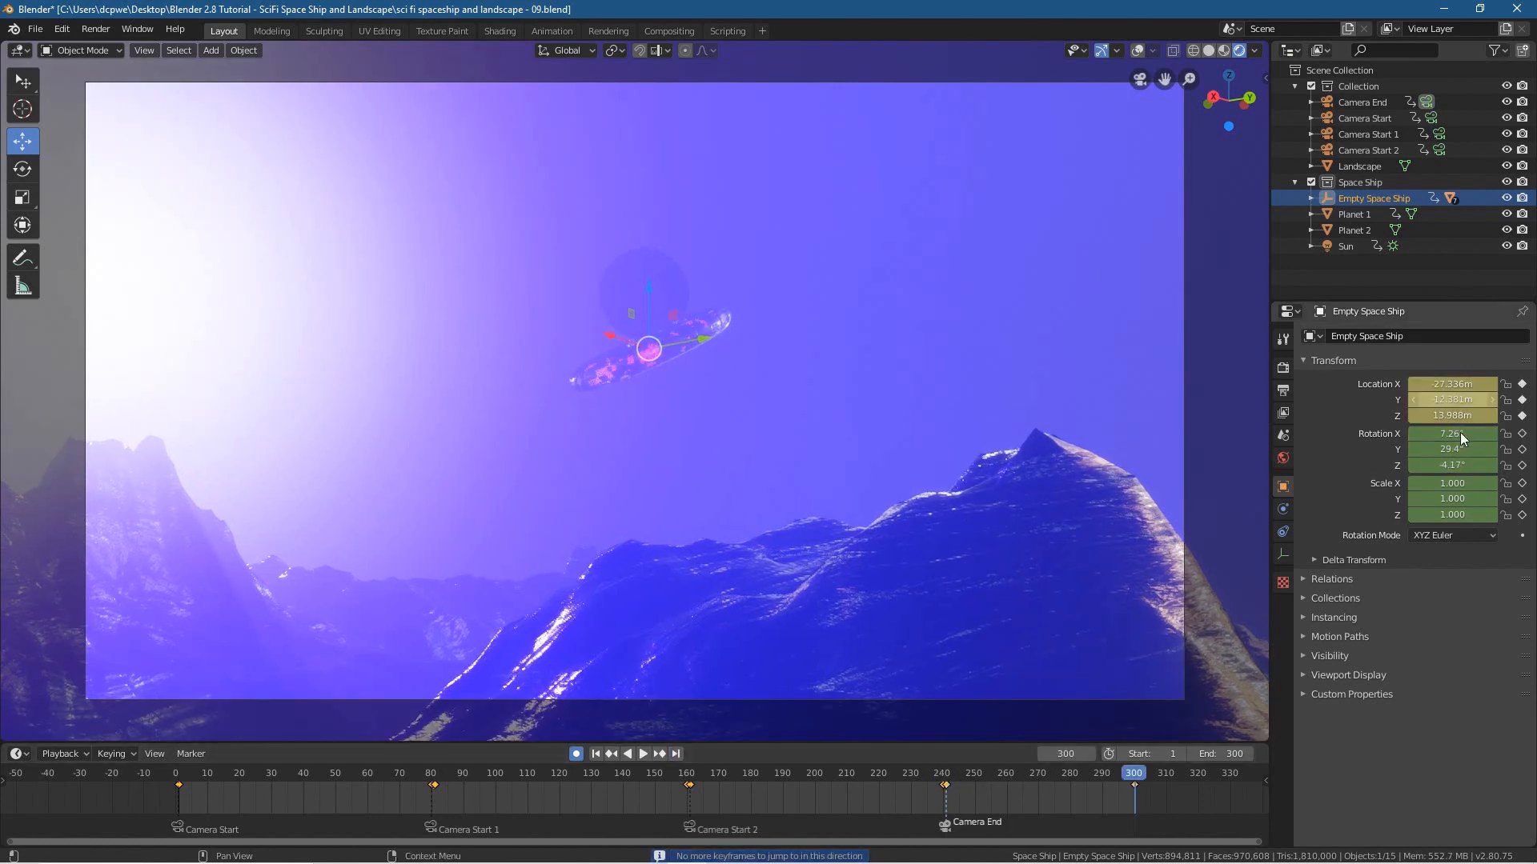
pyautogui.press('i')
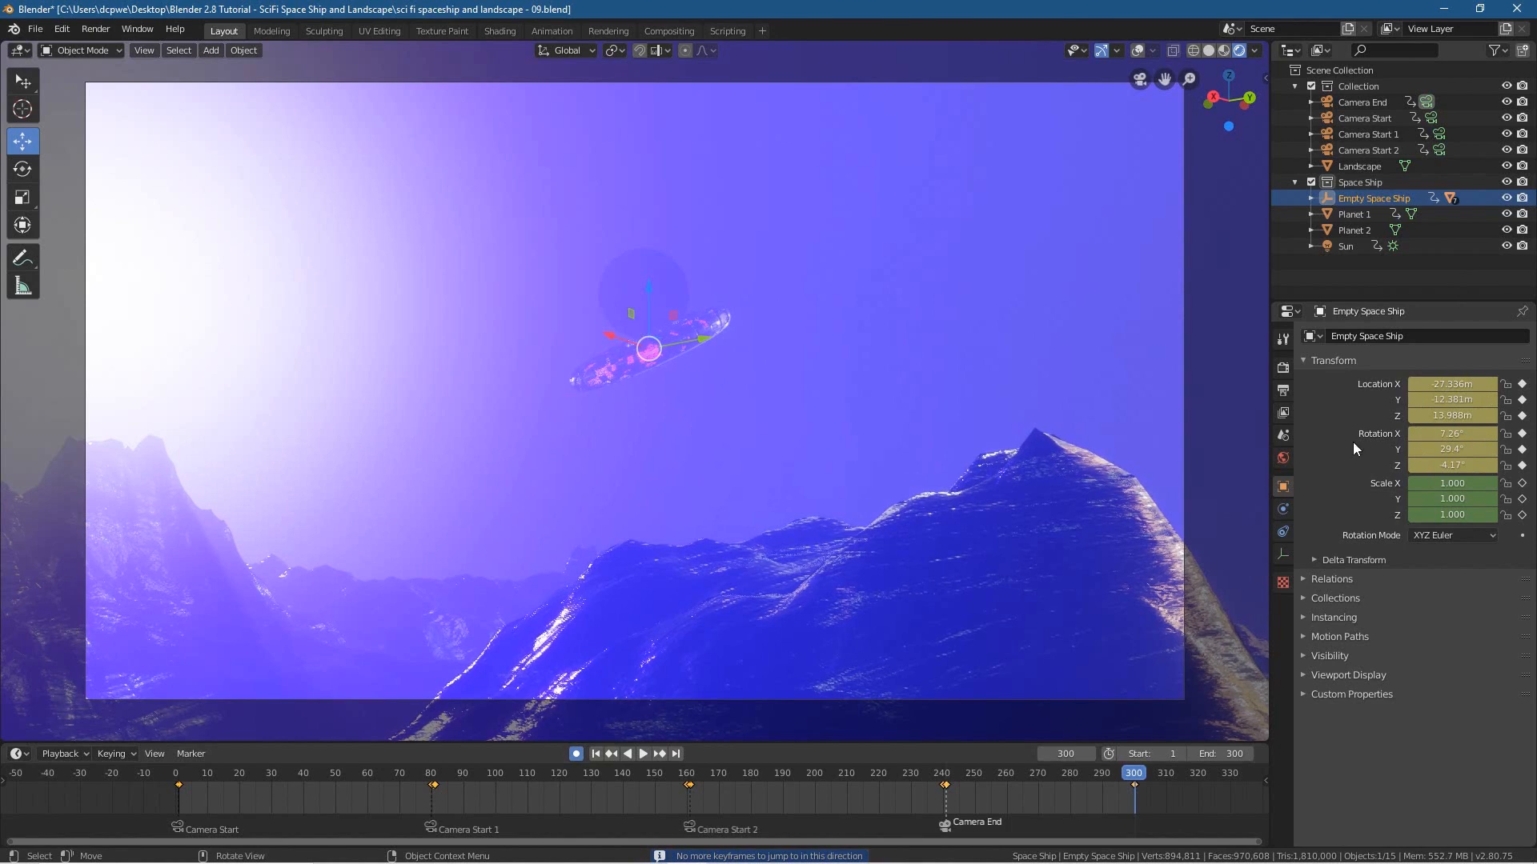
pyautogui.moveTo(1452, 400)
pyautogui.mouseDown()
pyautogui.moveTo(1526, 400)
pyautogui.moveTo(1435, 385)
pyautogui.moveTo(1520, 384)
pyautogui.moveTo(1412, 415)
pyautogui.moveTo(1464, 384)
pyautogui.moveTo(1520, 384)
pyautogui.moveTo(1424, 416)
pyautogui.moveTo(1448, 400)
pyautogui.moveTo(1422, 399)
pyautogui.moveTo(1473, 413)
pyautogui.moveTo(1448, 414)
pyautogui.moveTo(1457, 385)
pyautogui.moveTo(1495, 384)
pyautogui.moveTo(1452, 384)
pyautogui.moveTo(1469, 415)
pyautogui.moveTo(1468, 384)
pyautogui.moveTo(1416, 399)
pyautogui.moveTo(1437, 384)
pyautogui.mouseUp()
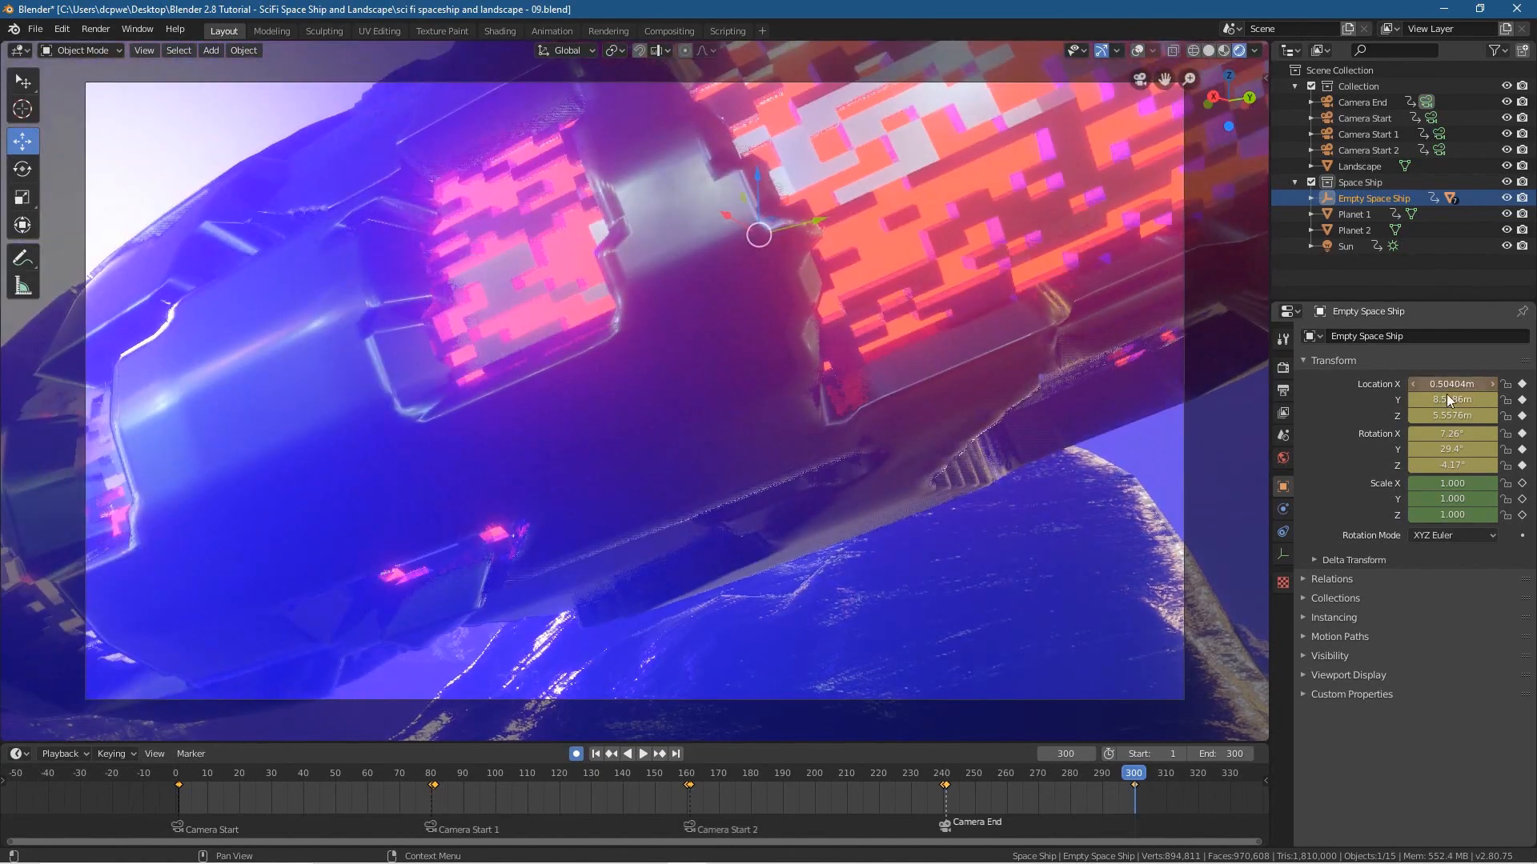
pyautogui.moveTo(1452, 415); pyautogui.dragTo(1482, 384)
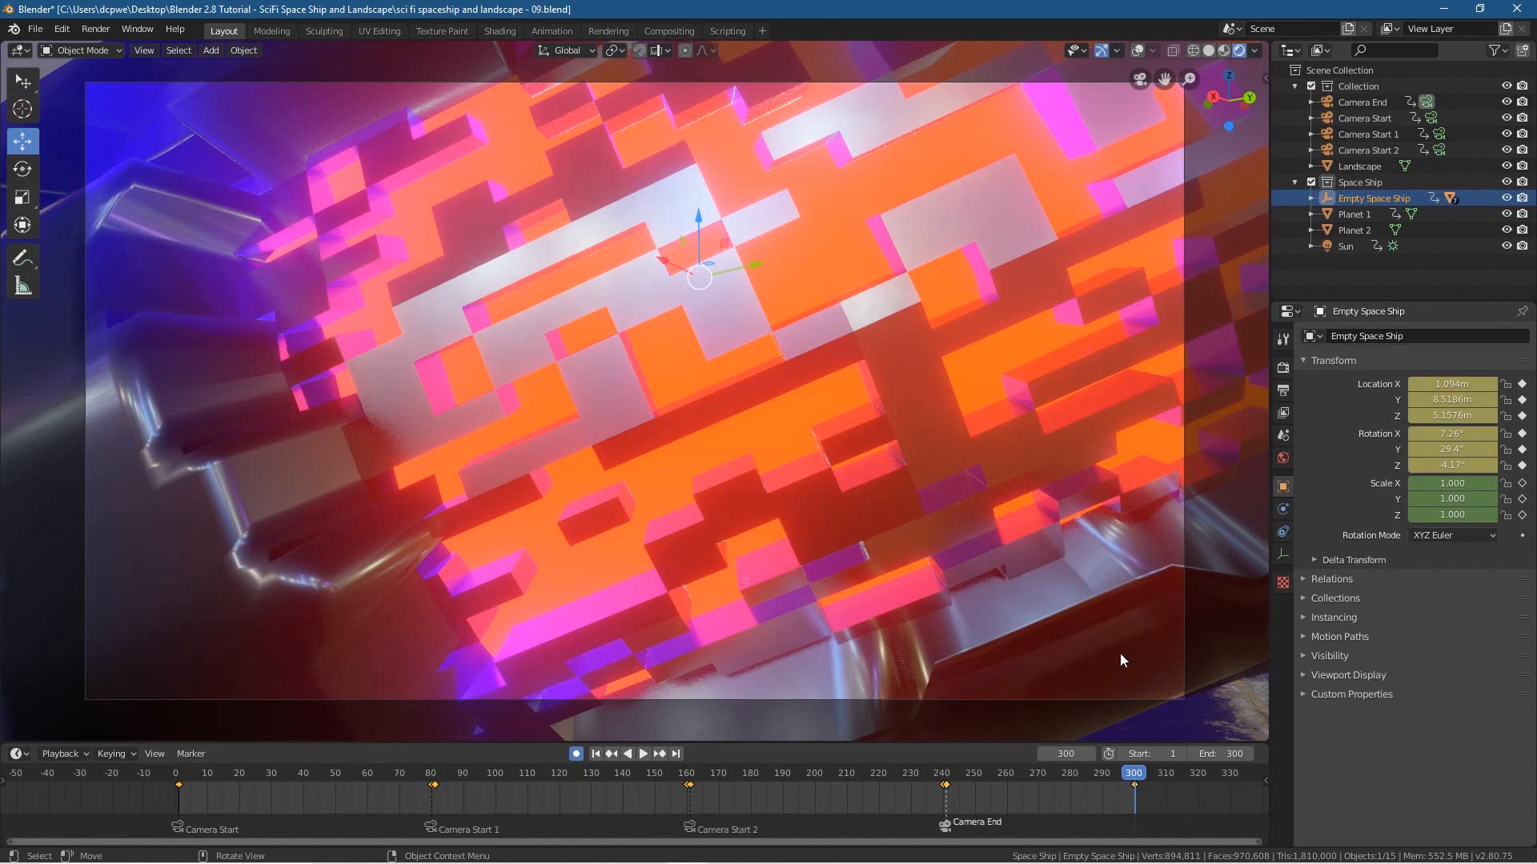
# - Scrub back to frame 1, select Camera Start and preview the start of the animation
pyautogui.moveTo(1136, 781); pyautogui.dragTo(179, 805)
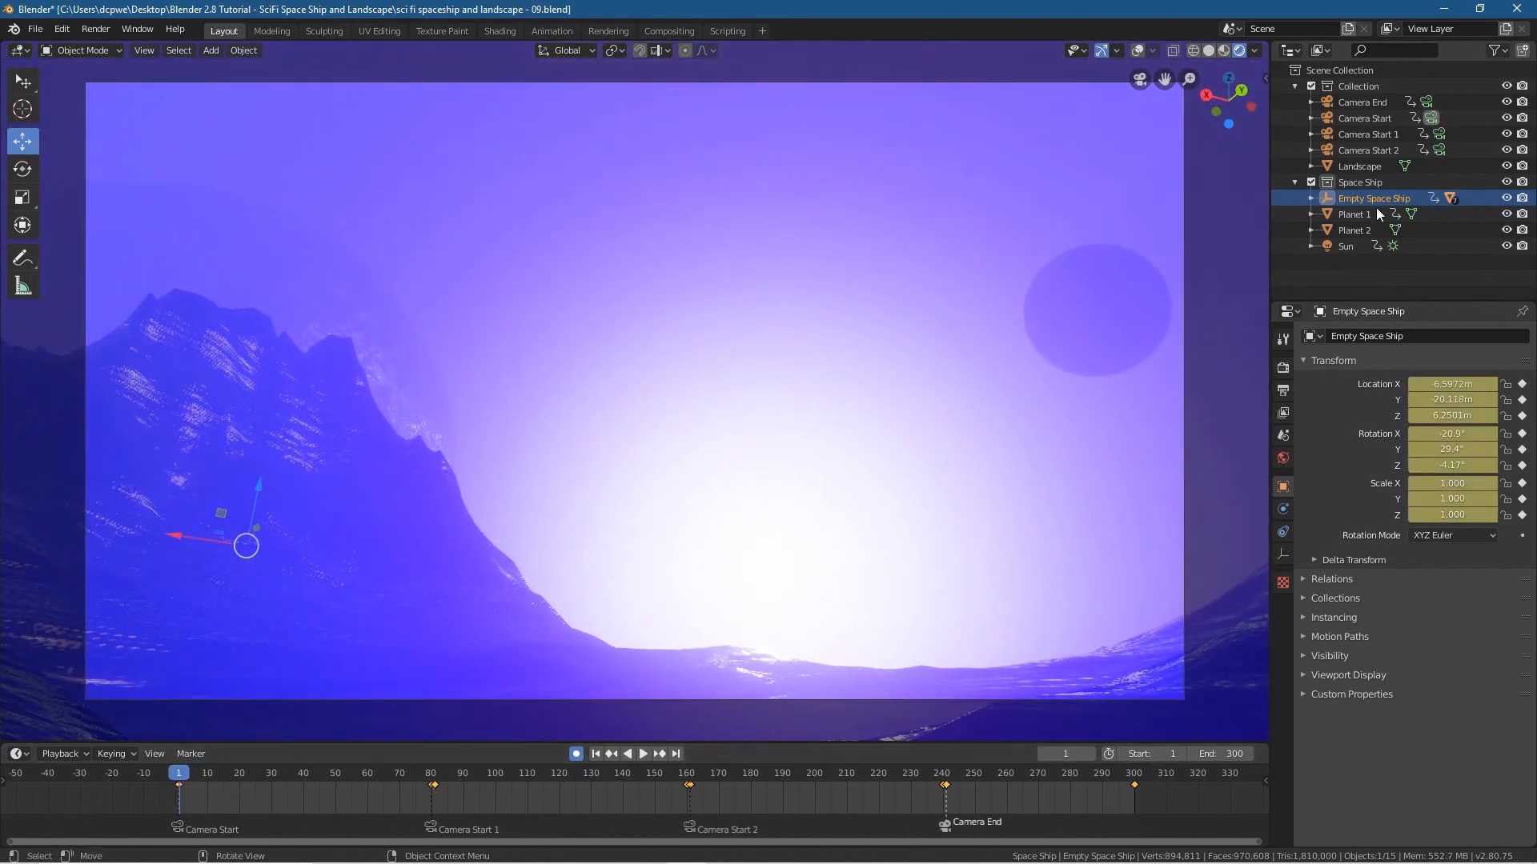
pyautogui.click(1374, 118)
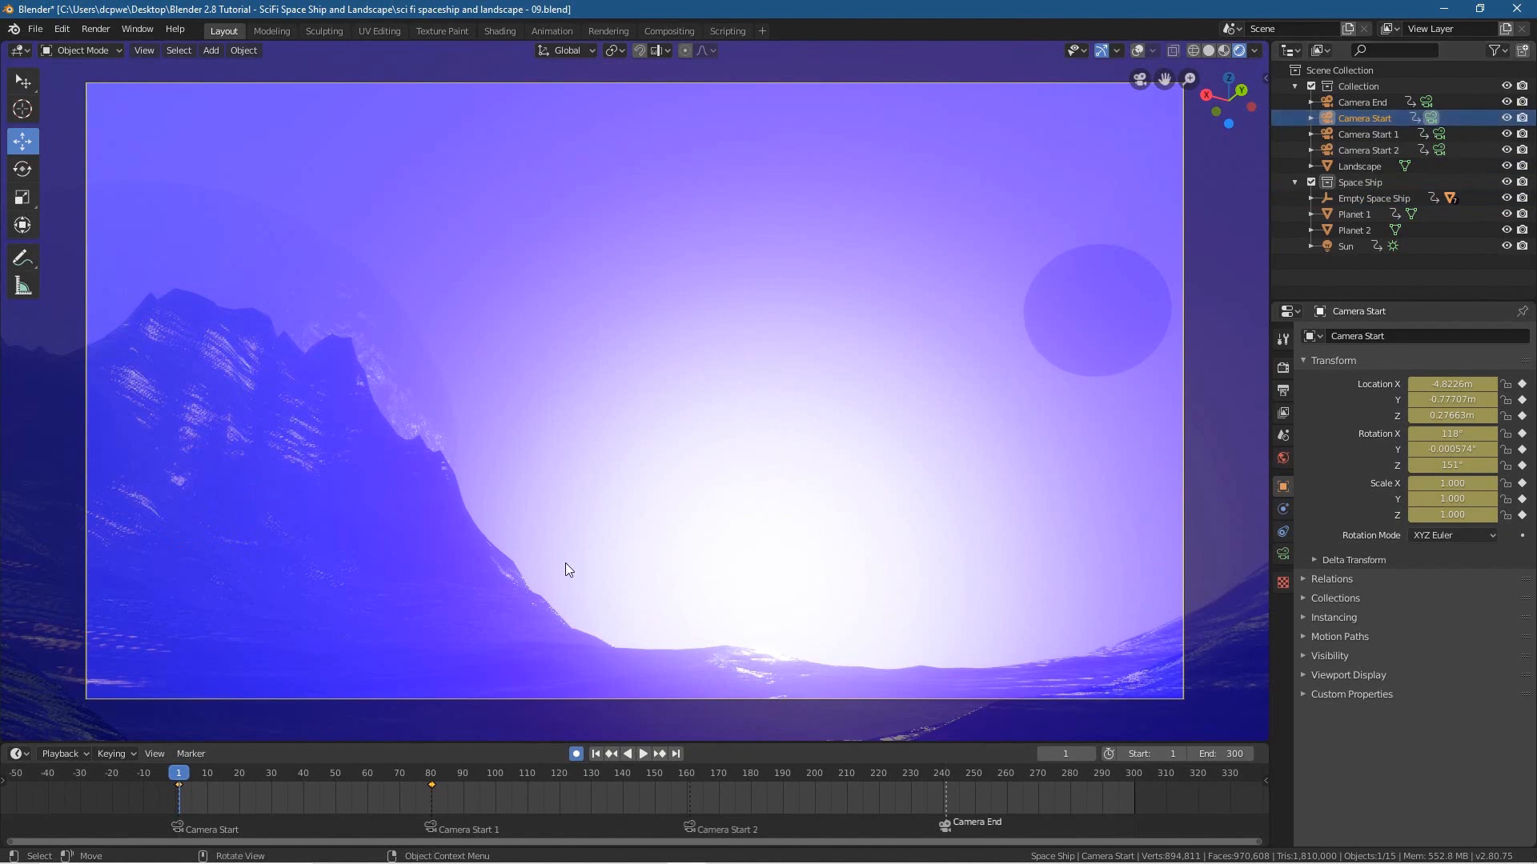
pyautogui.press('space')
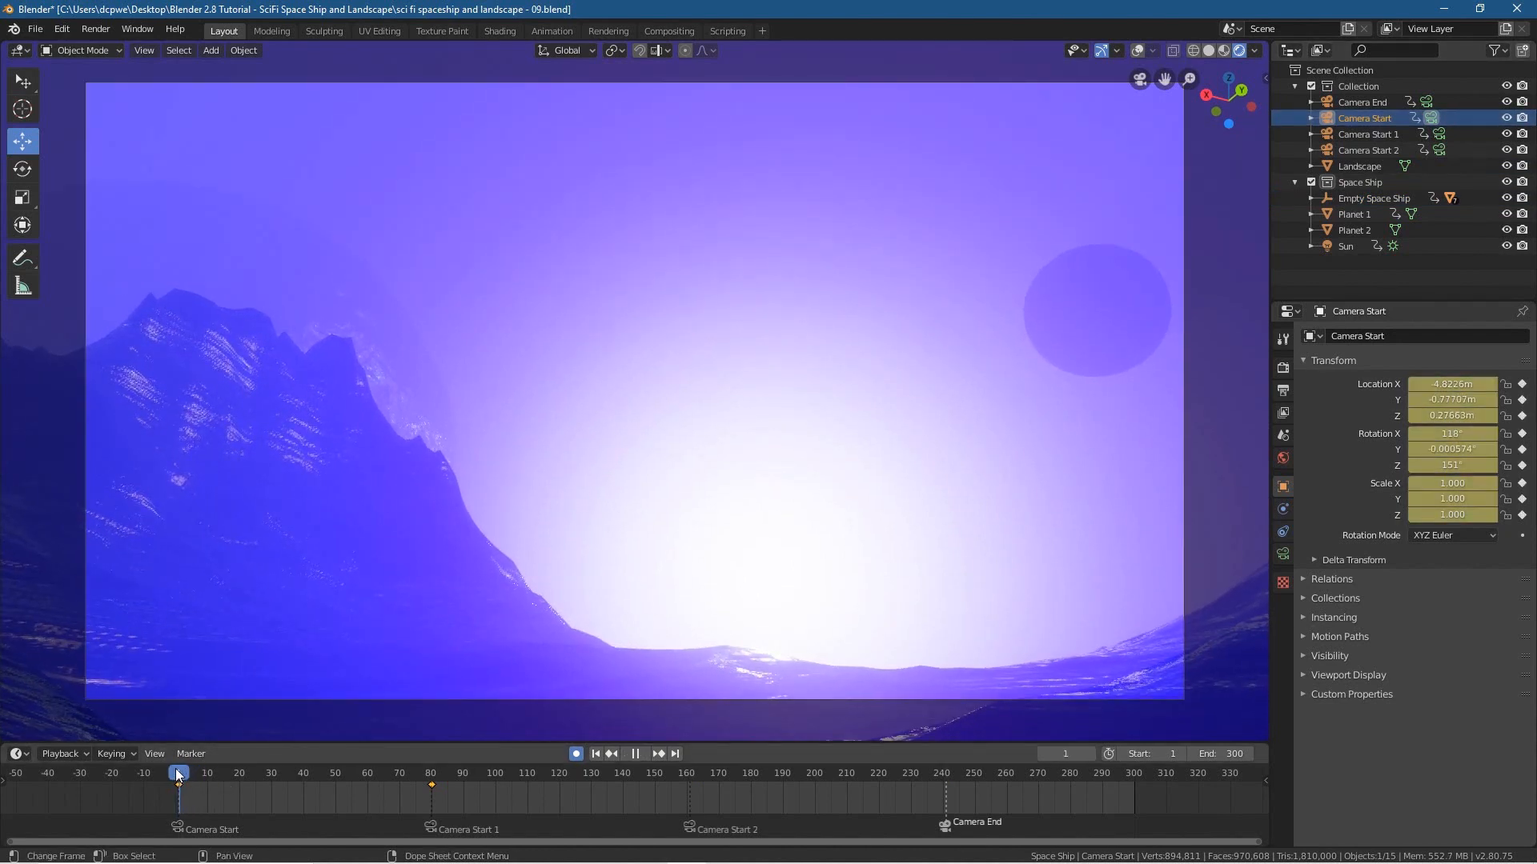
pyautogui.moveTo(178, 773); pyautogui.dragTo(176, 774)
pyautogui.click(181, 774)
pyautogui.press('space')
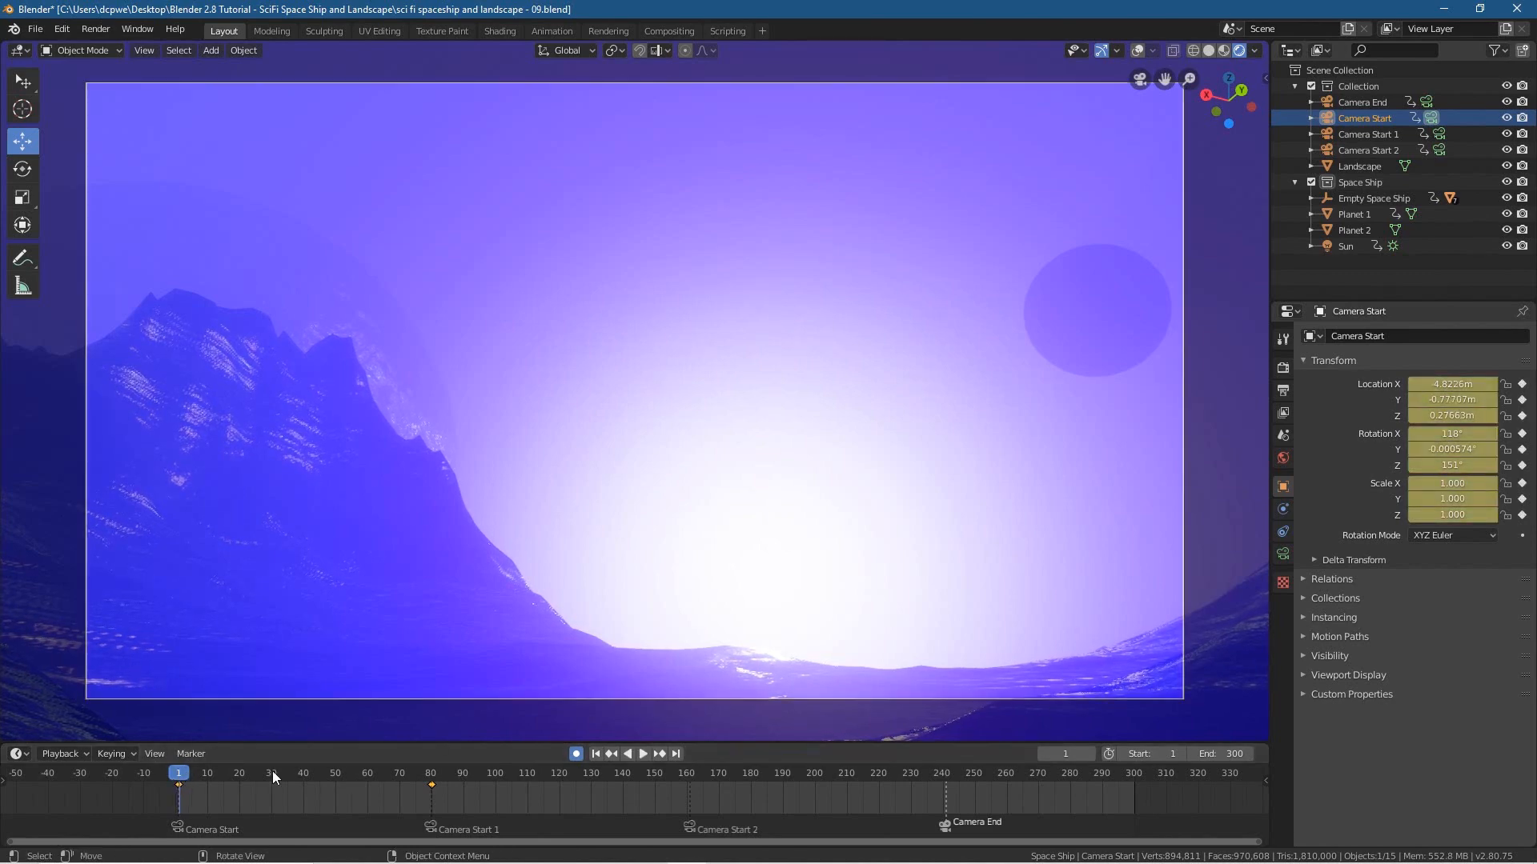
# - Enable depth of field on Camera Start and keyframe its focus distance at frame 1
pyautogui.press('space')
pyautogui.moveTo(347, 789); pyautogui.dragTo(179, 792)
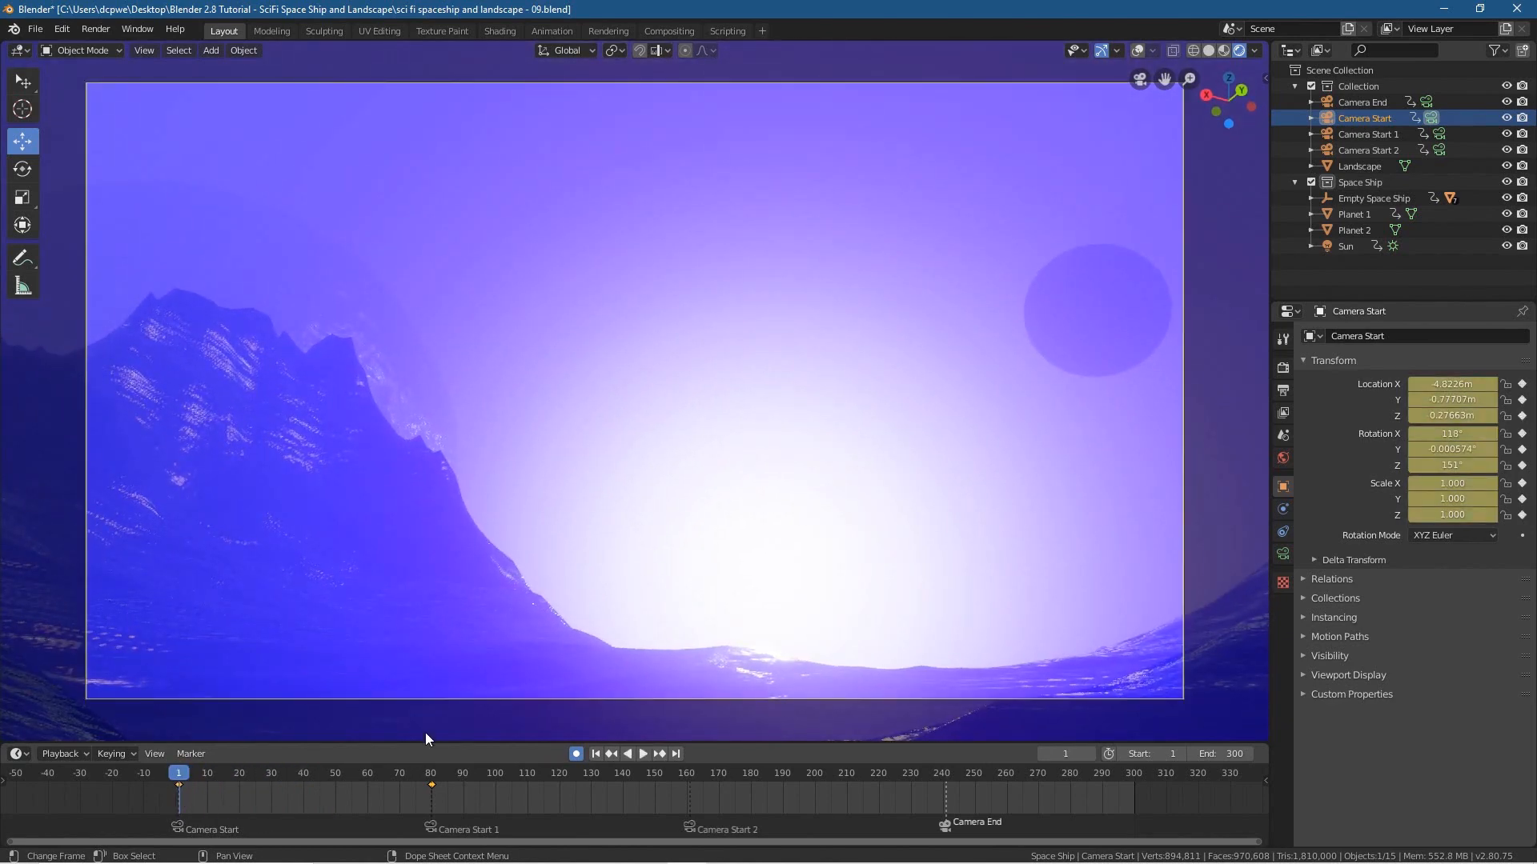
pyautogui.click(1283, 554)
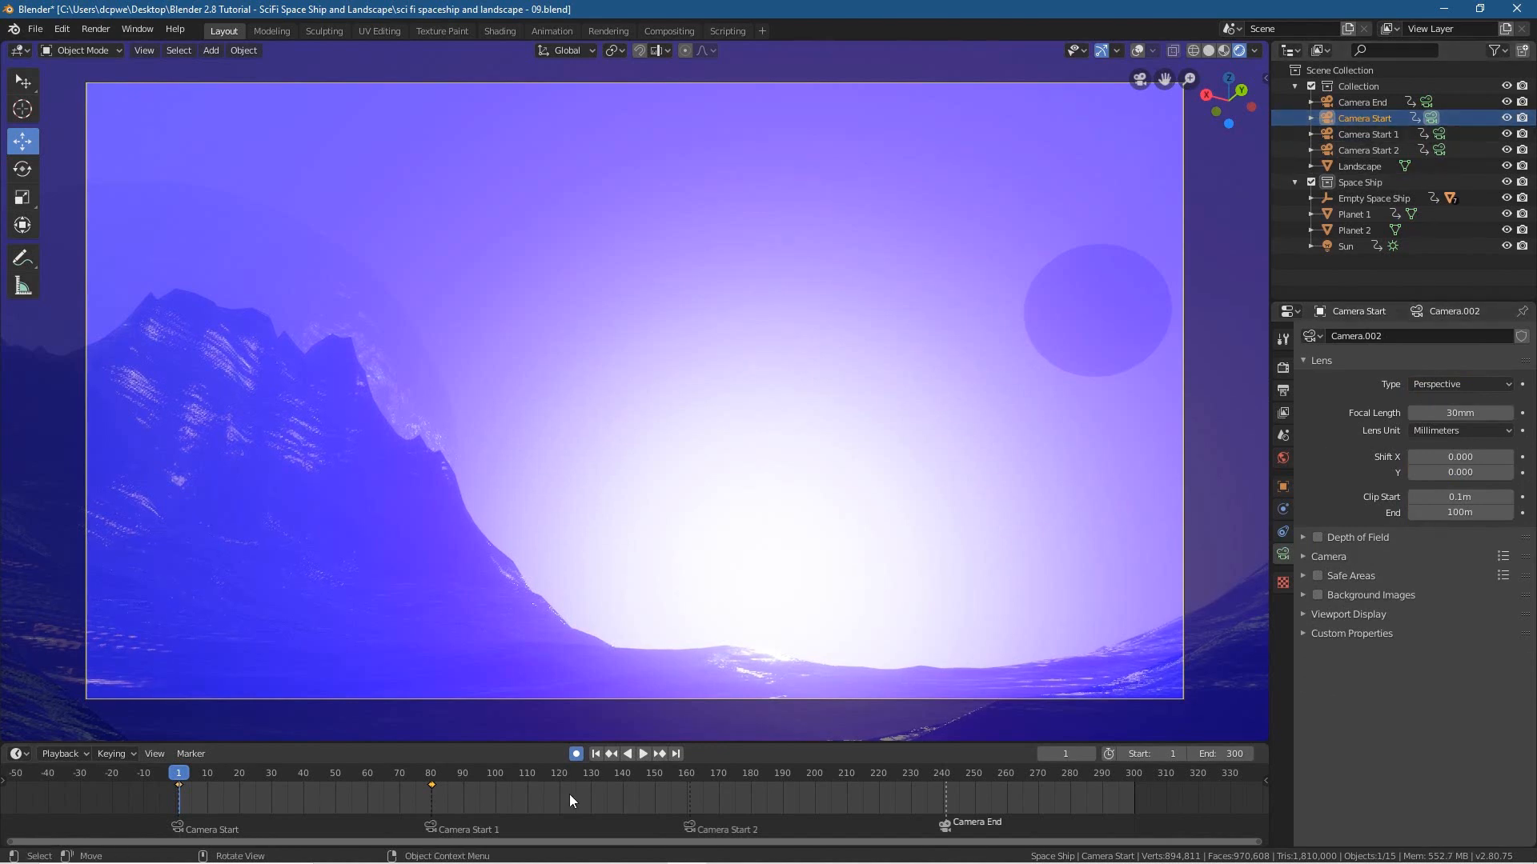
pyautogui.click(593, 752)
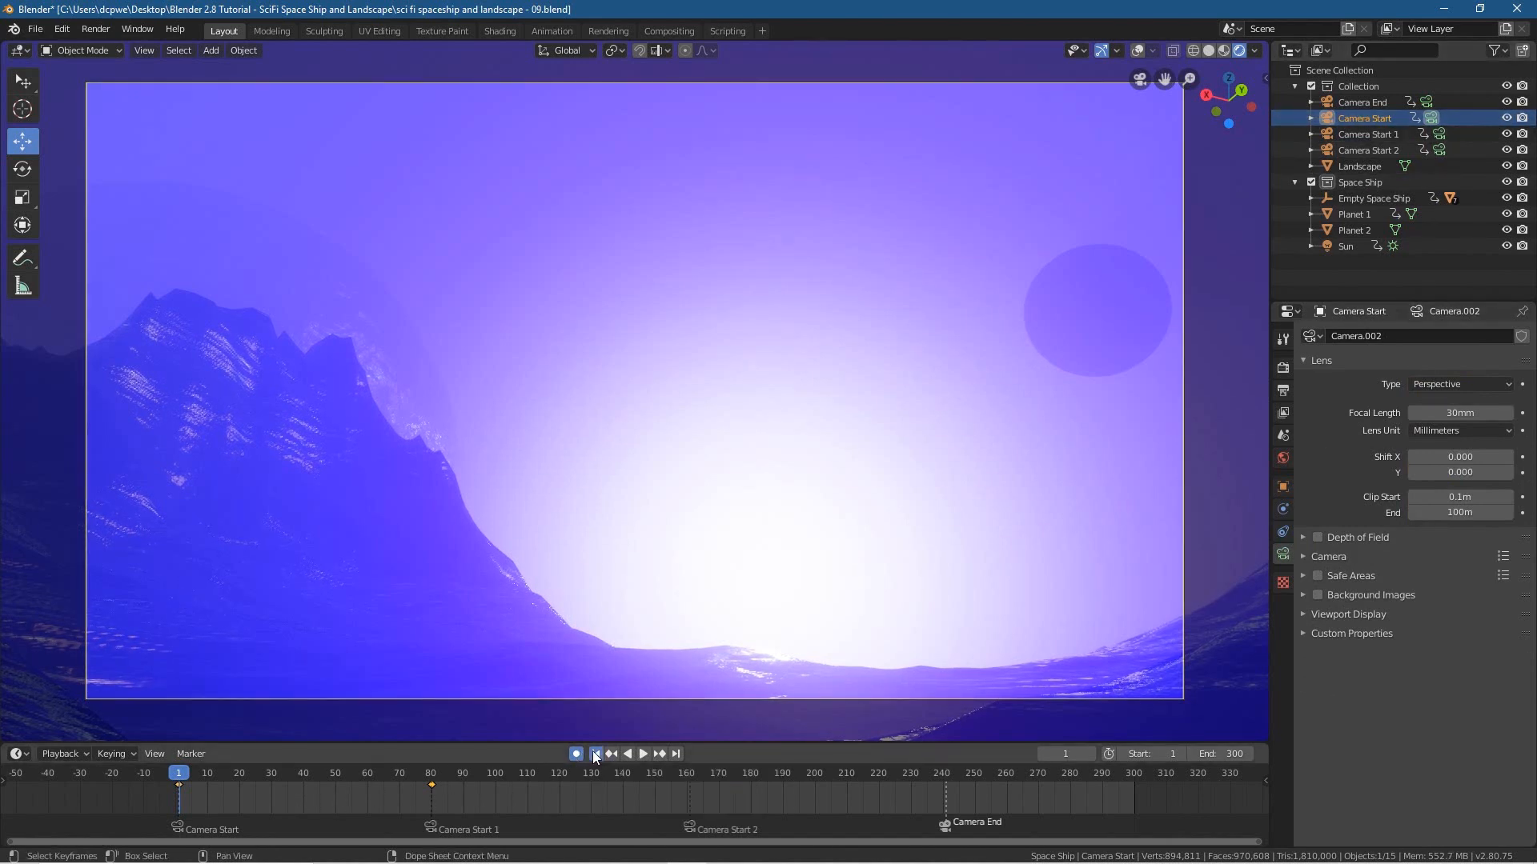
pyautogui.click(1318, 537)
pyautogui.click(1303, 537)
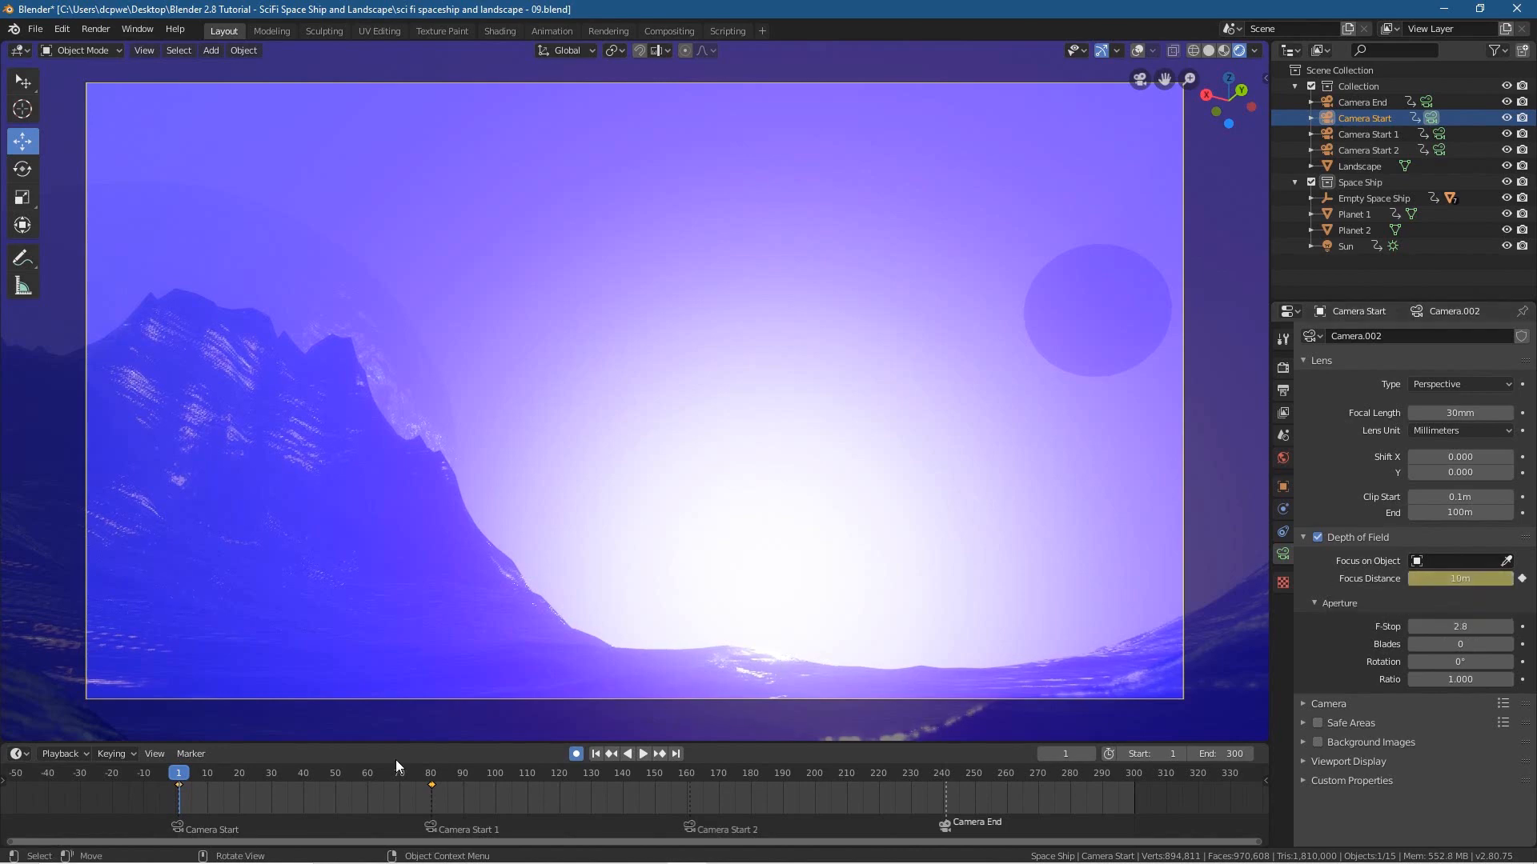
# - Keyframe Camera Start's focus distance at frame 80 and at frame 60
pyautogui.press('space')
pyautogui.moveTo(192, 776); pyautogui.dragTo(430, 789)
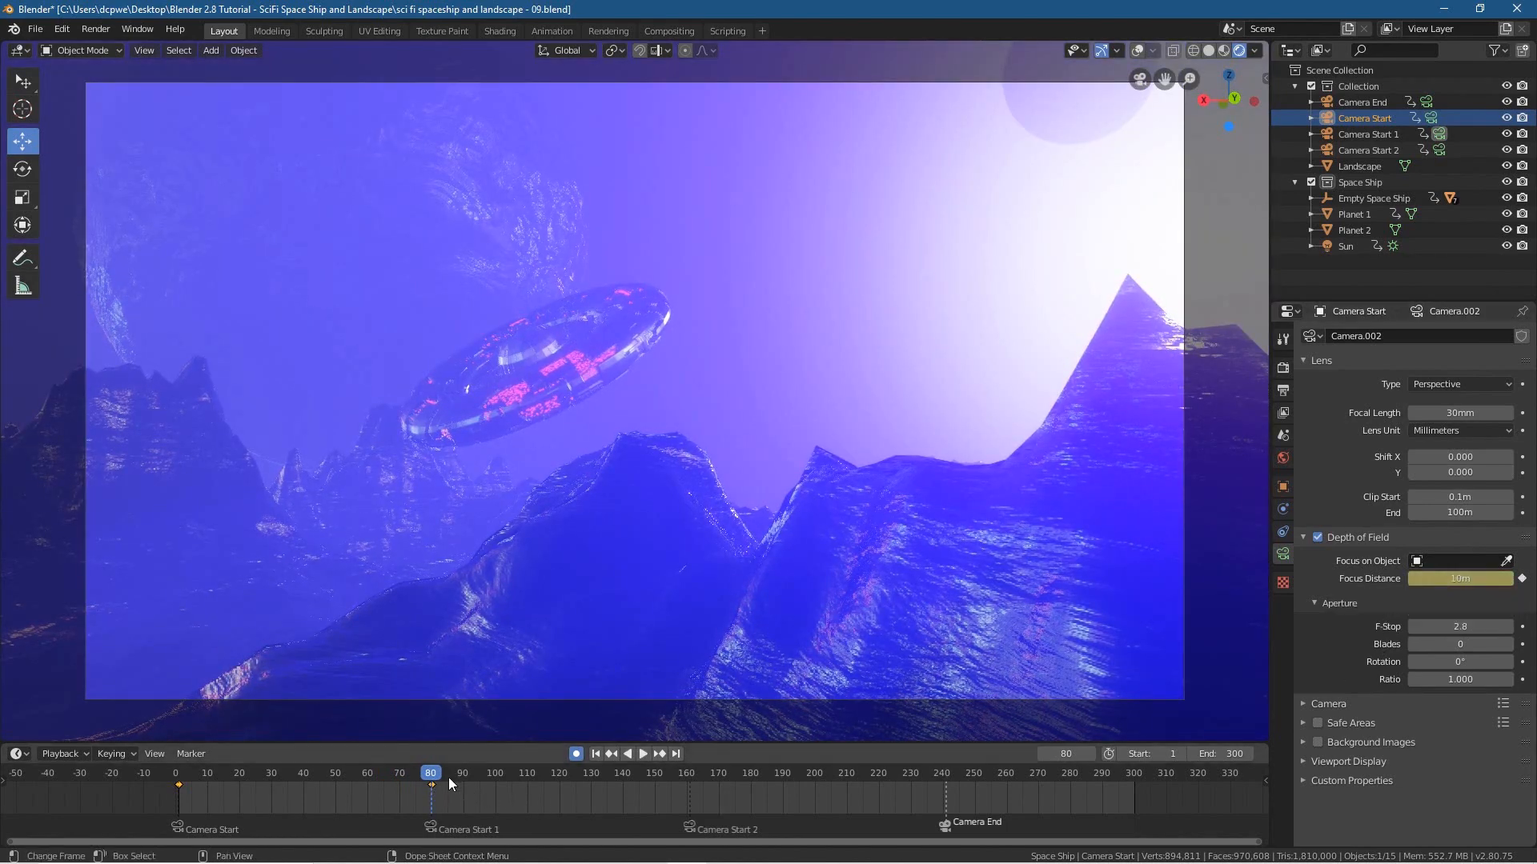
pyautogui.moveTo(431, 776); pyautogui.dragTo(364, 781)
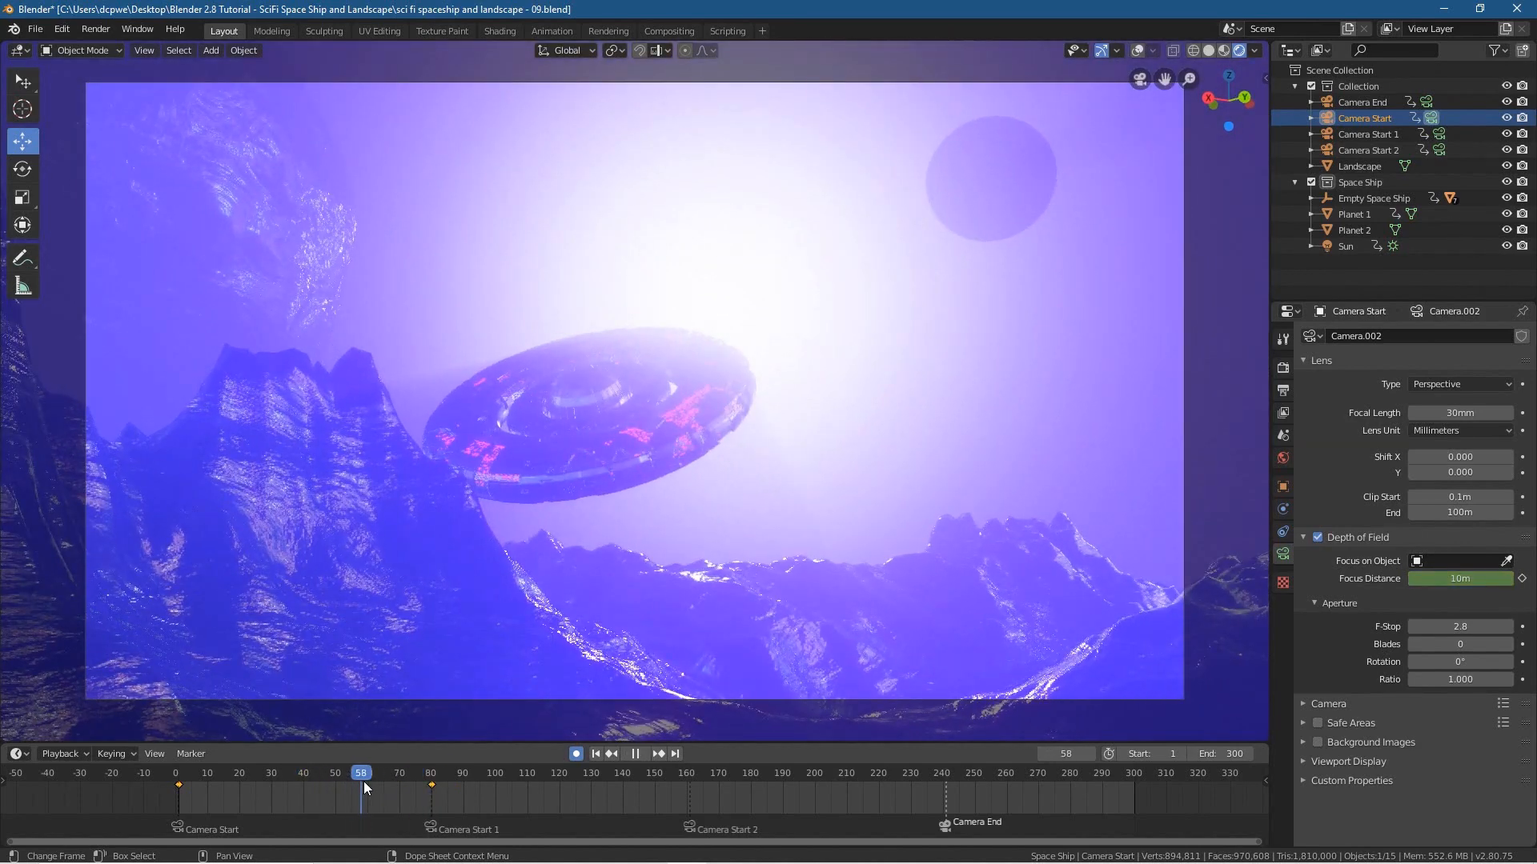
pyautogui.moveTo(371, 784)
pyautogui.mouseDown()
pyautogui.moveTo(386, 784)
pyautogui.moveTo(367, 786)
pyautogui.mouseUp()
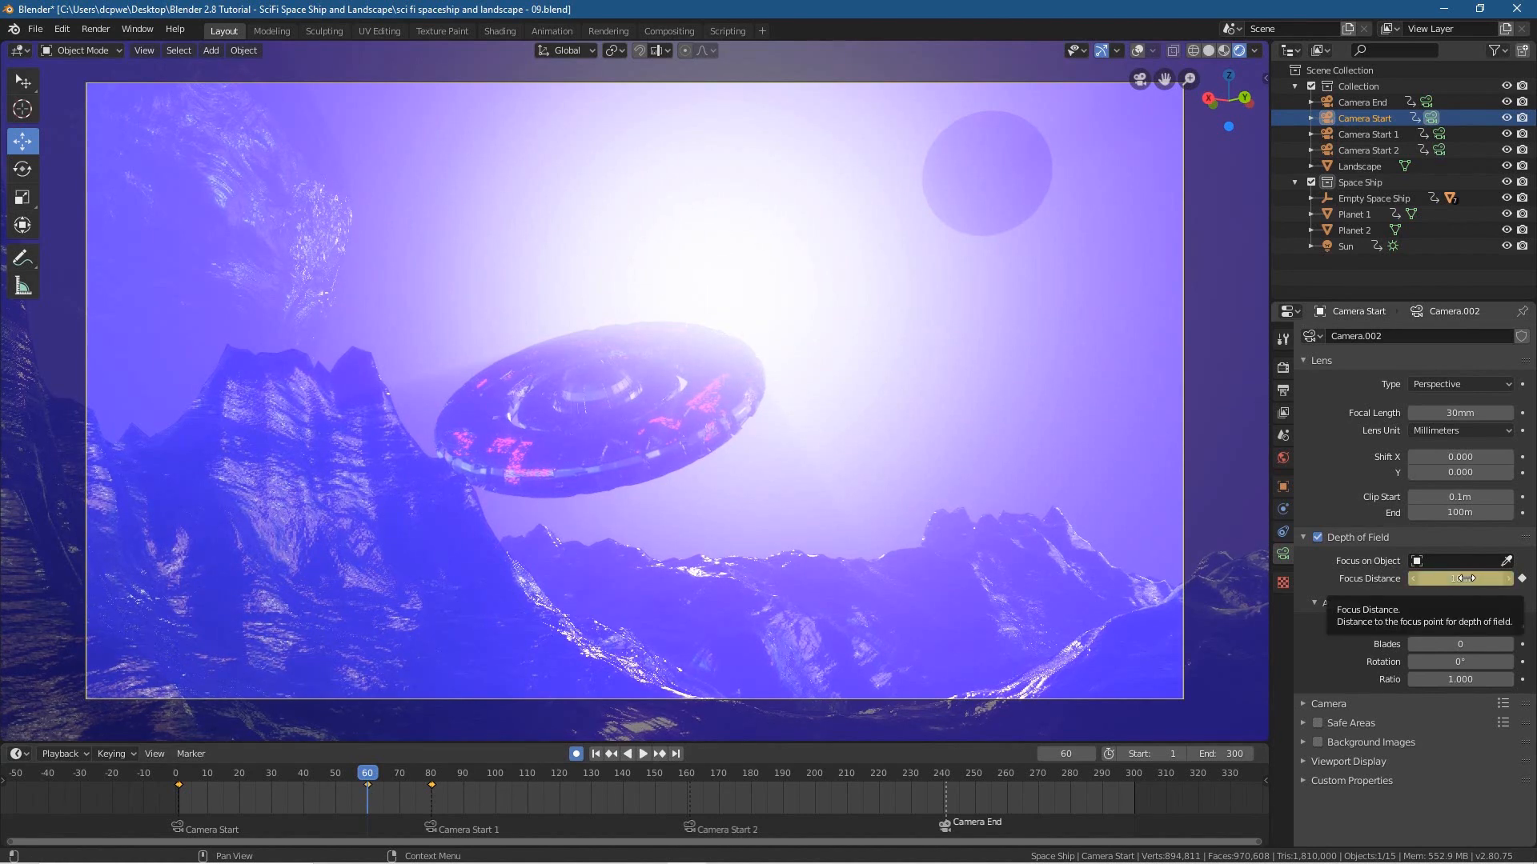
# - Return to frame 1 and set Camera Start's focus distance there to 0.2 m
pyautogui.click(597, 754)
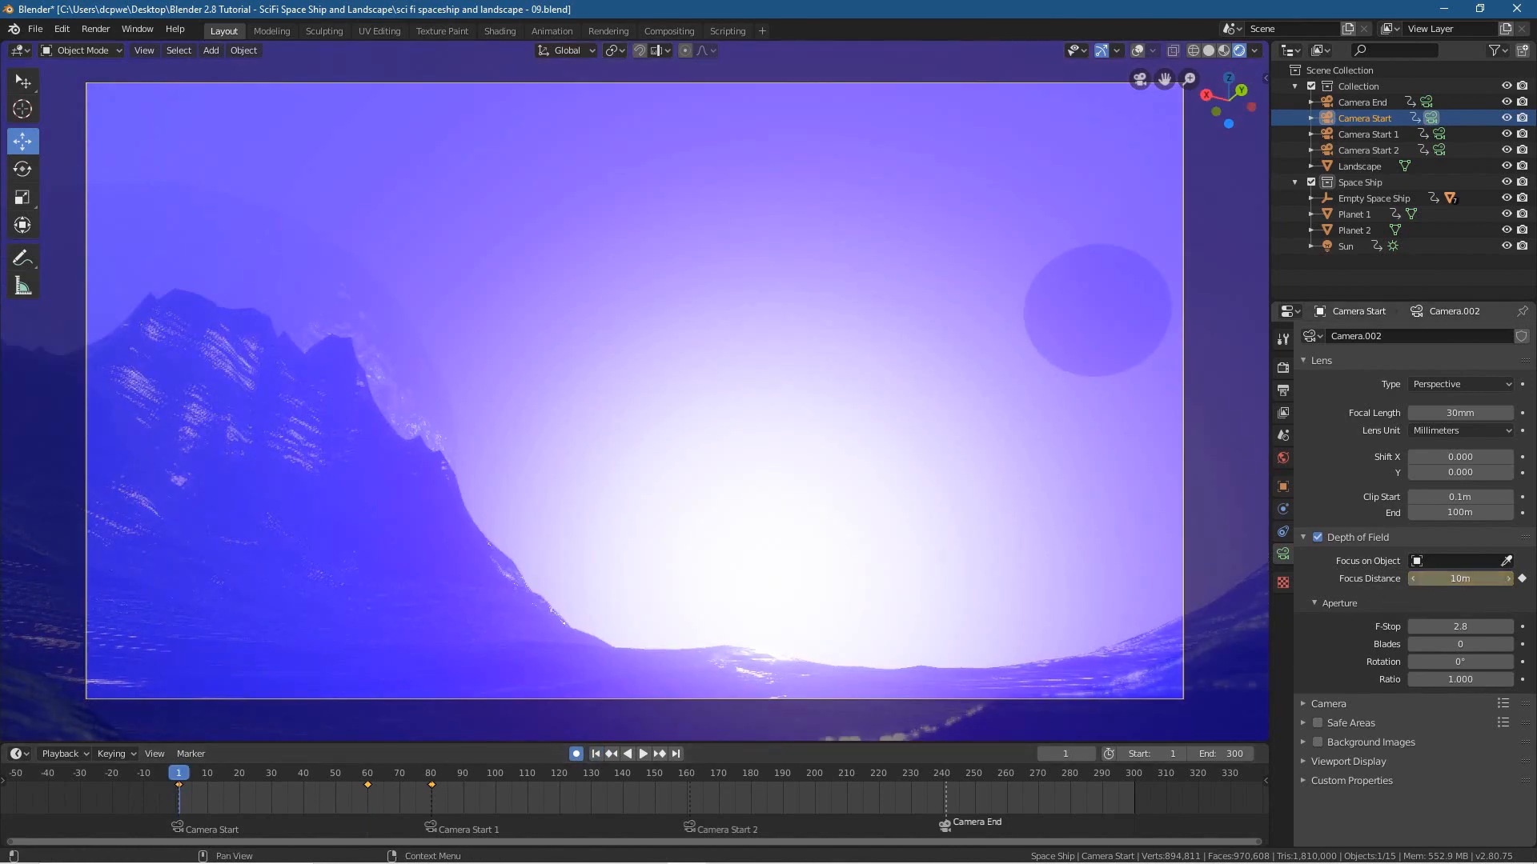
pyautogui.press('Return')
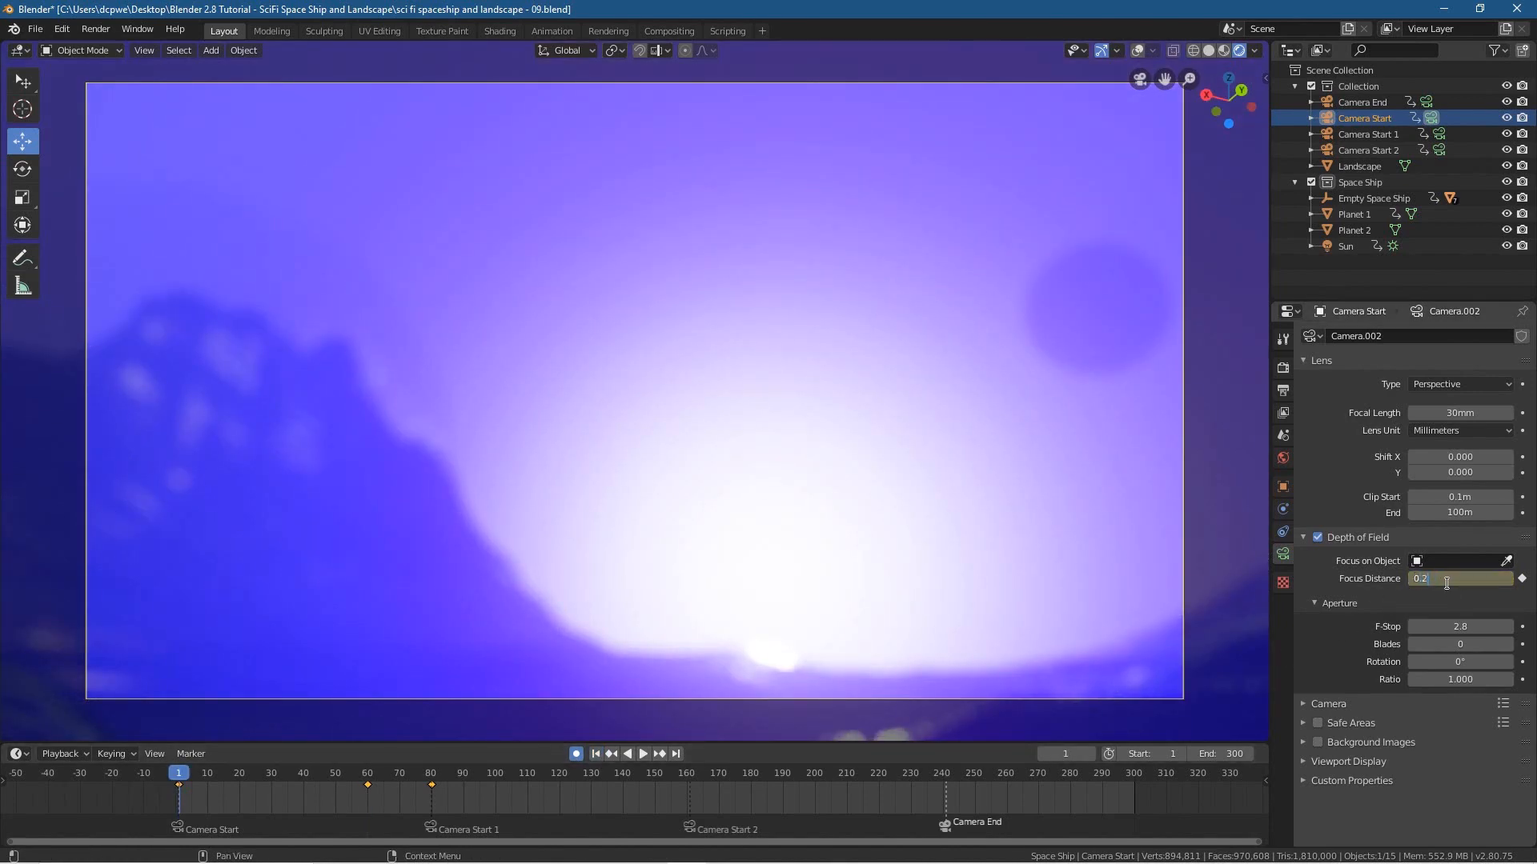
pyautogui.press('Return')
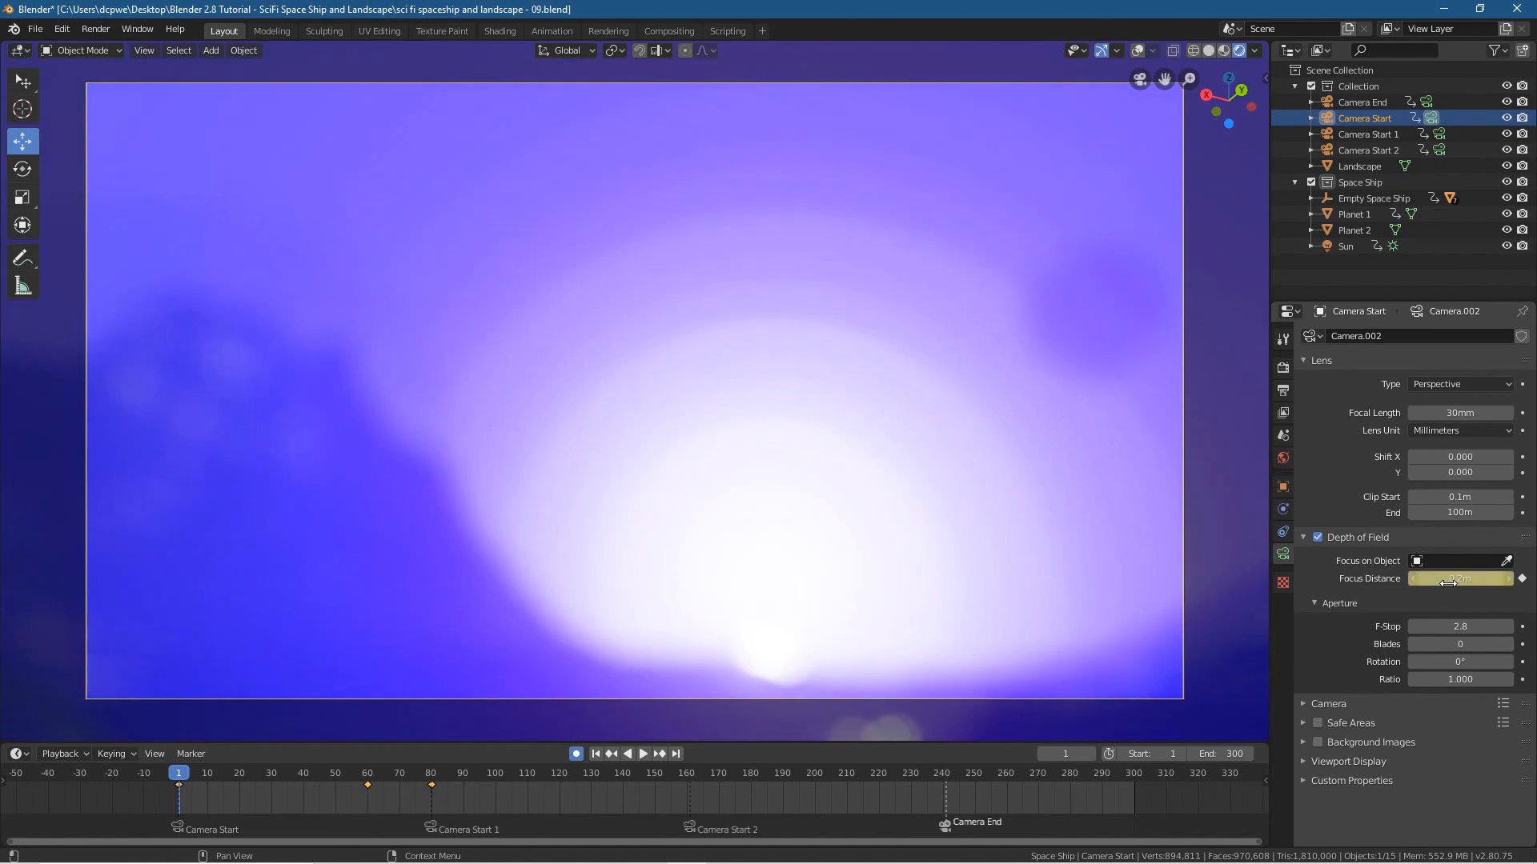
# - Play the opening shot, go to frame 60 and set Camera Start's focus distance there to 0.8 m
pyautogui.click(643, 754)
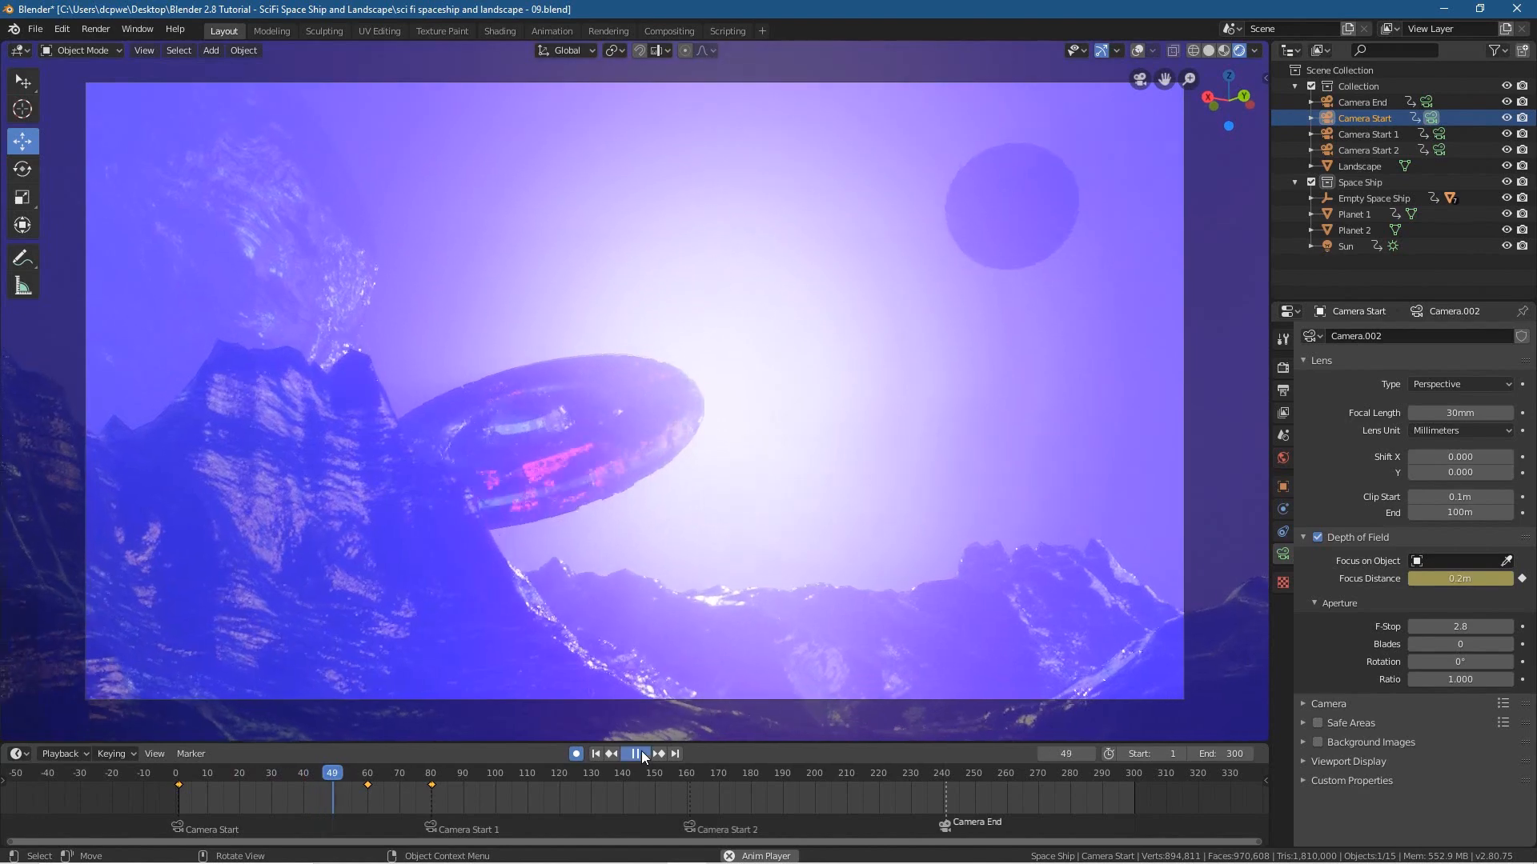
pyautogui.click(641, 754)
pyautogui.click(370, 777)
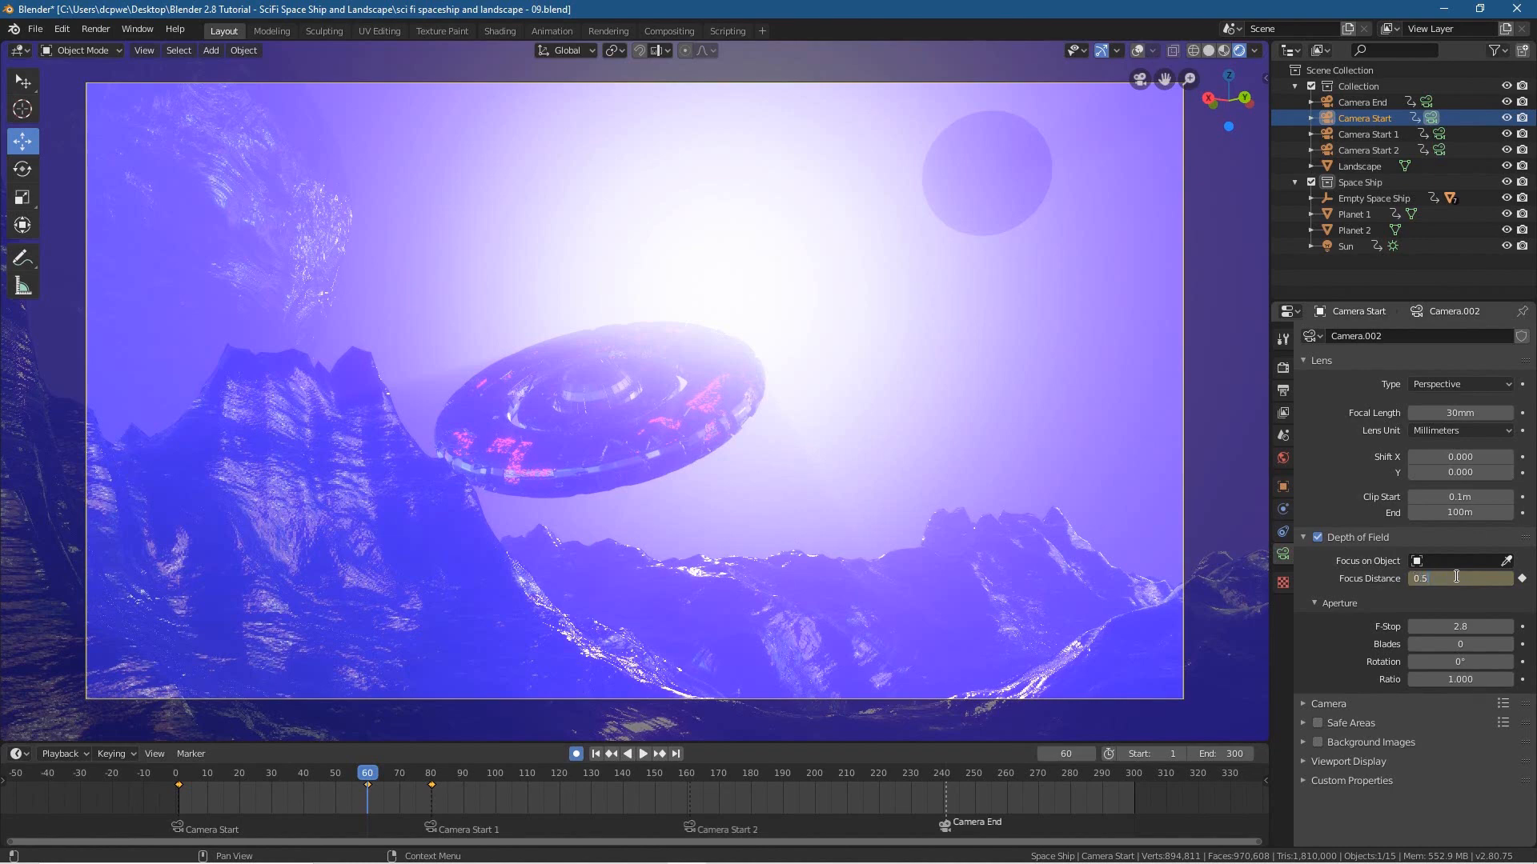
pyautogui.press('Return')
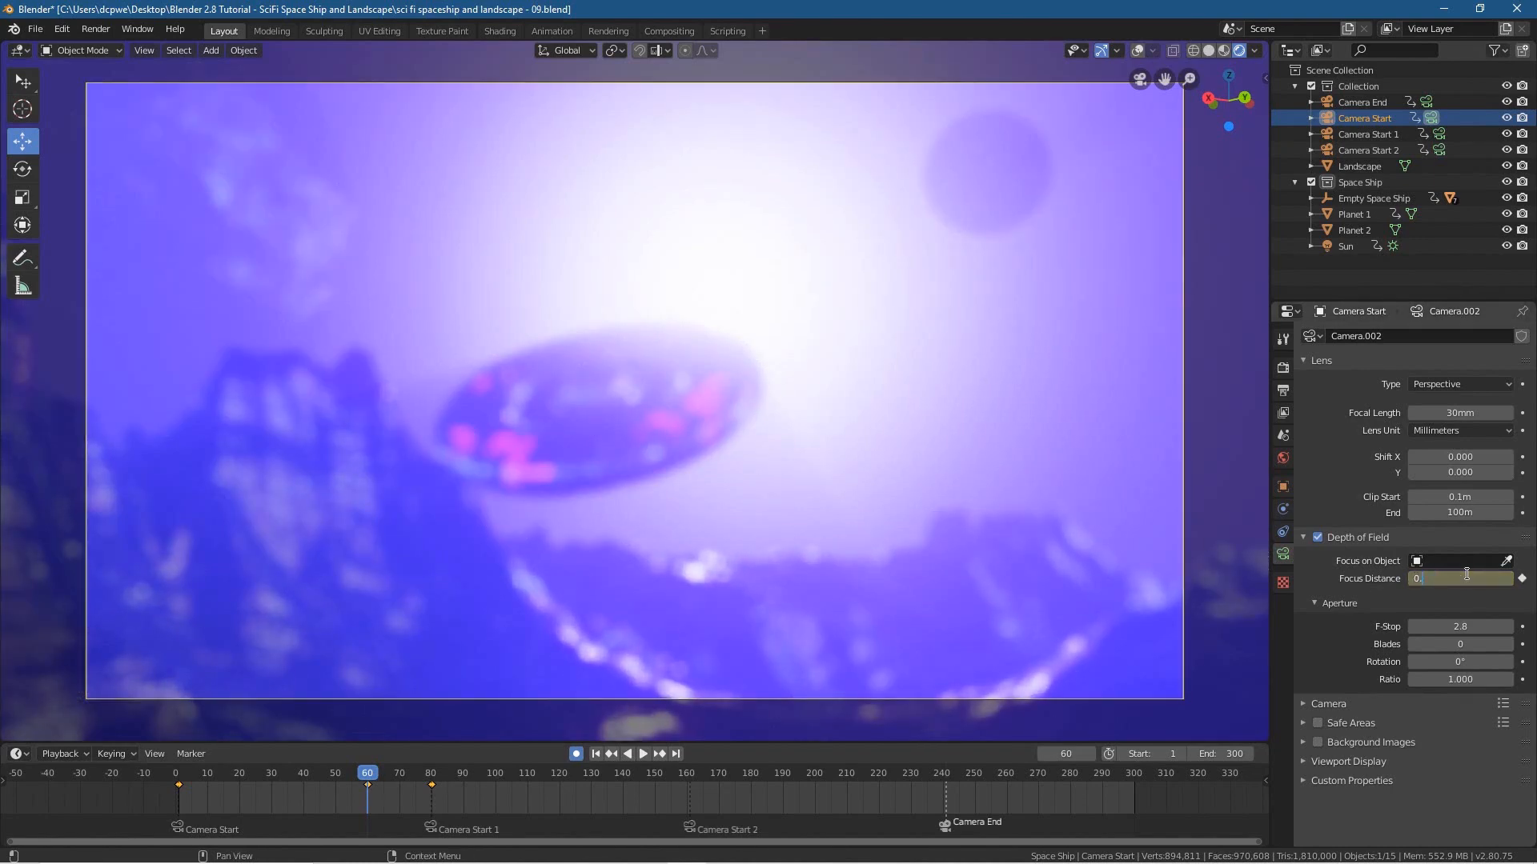
pyautogui.press('Return')
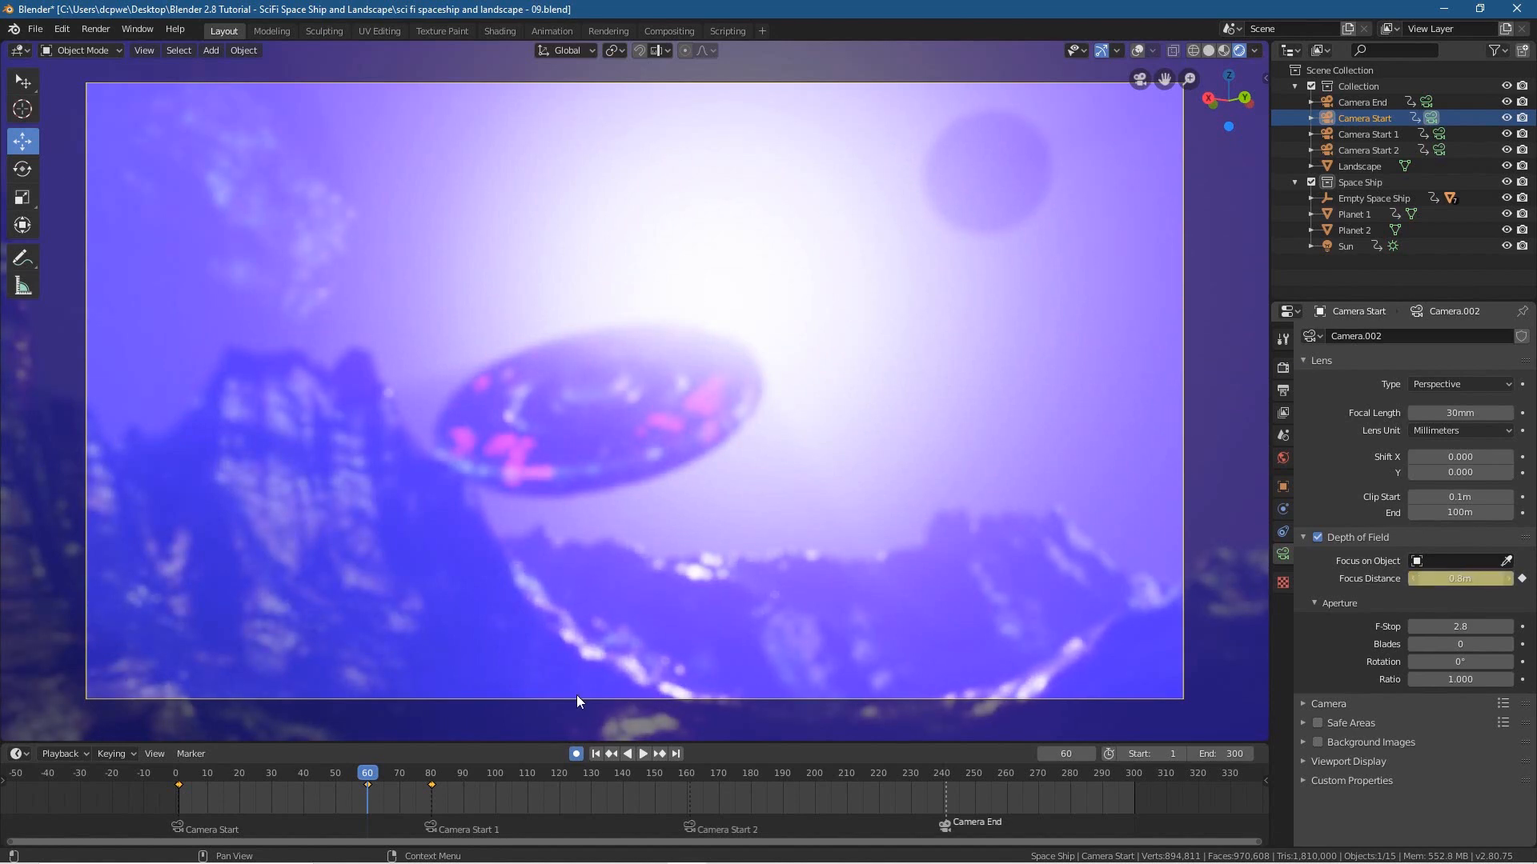
# - Play back the animation from frame 1 and stop at frame 290 in the Camera End shot
pyautogui.click(599, 753)
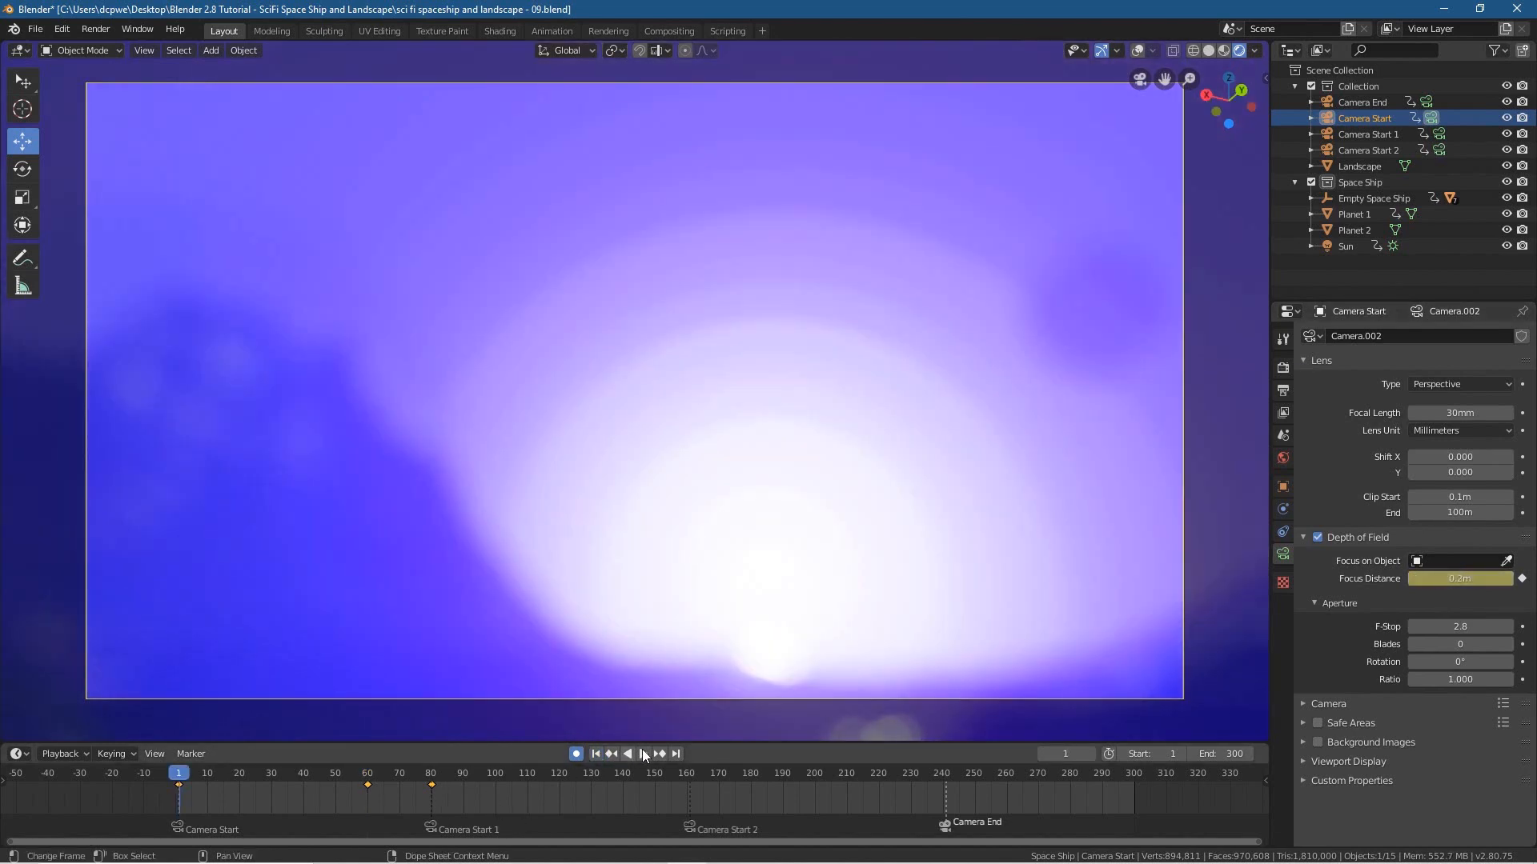
pyautogui.click(642, 753)
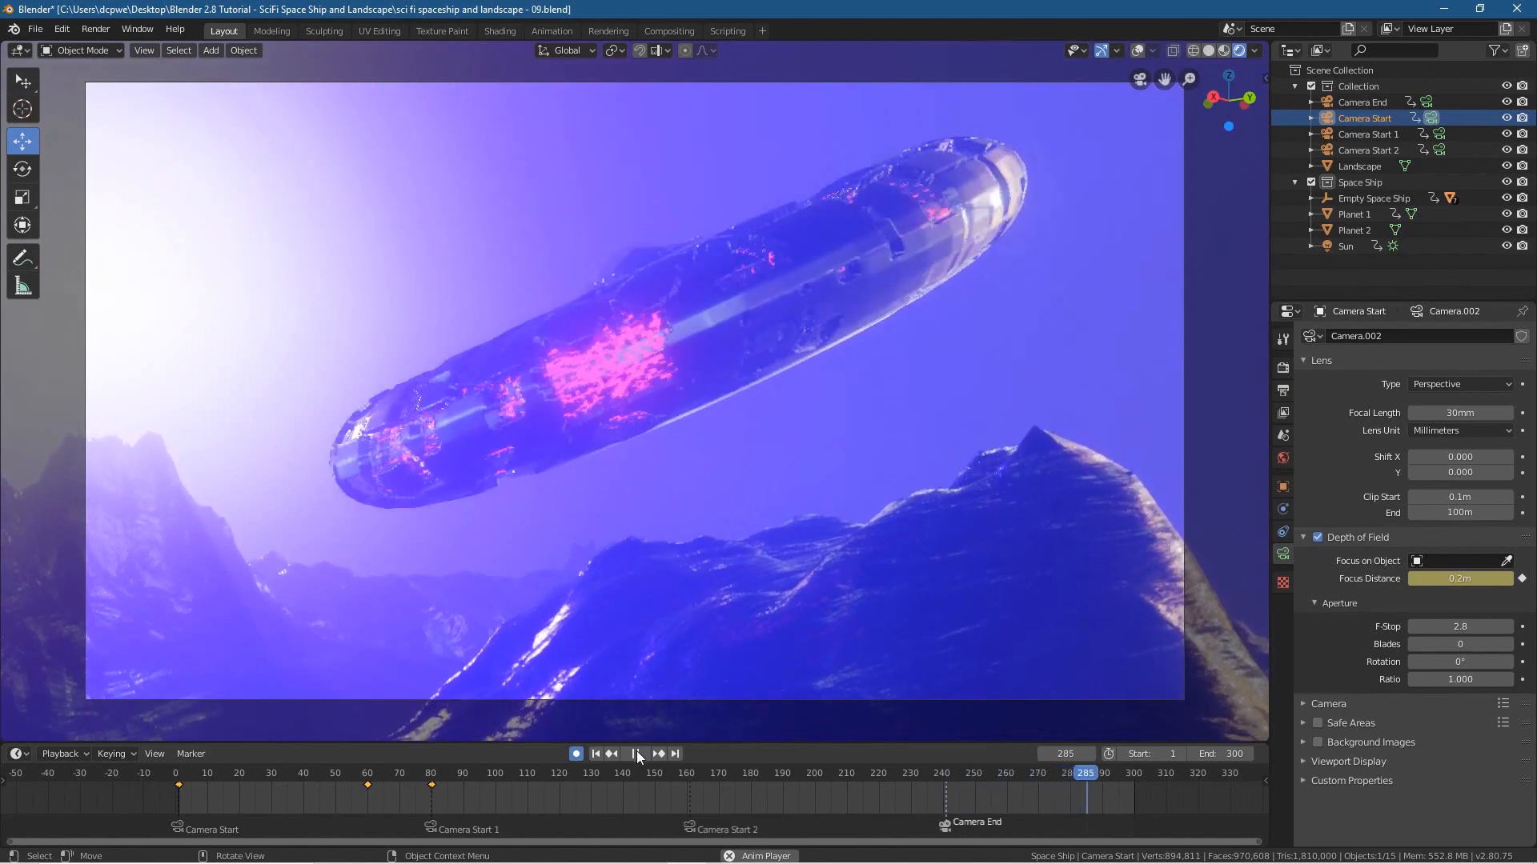
pyautogui.press('space')
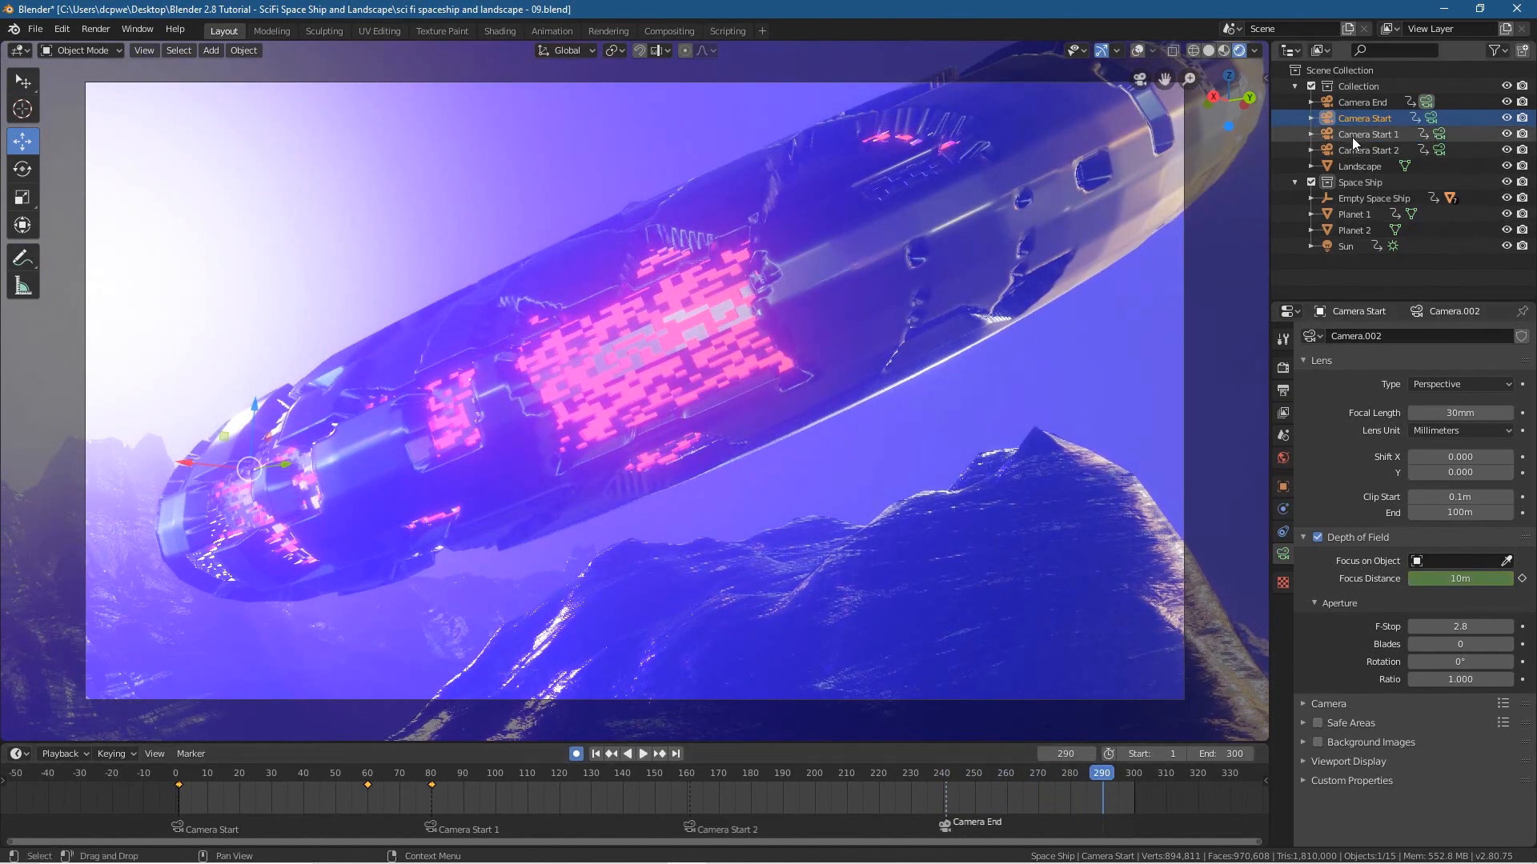
# - Select Camera End and go to its keyframe at frame 241
pyautogui.click(1363, 103)
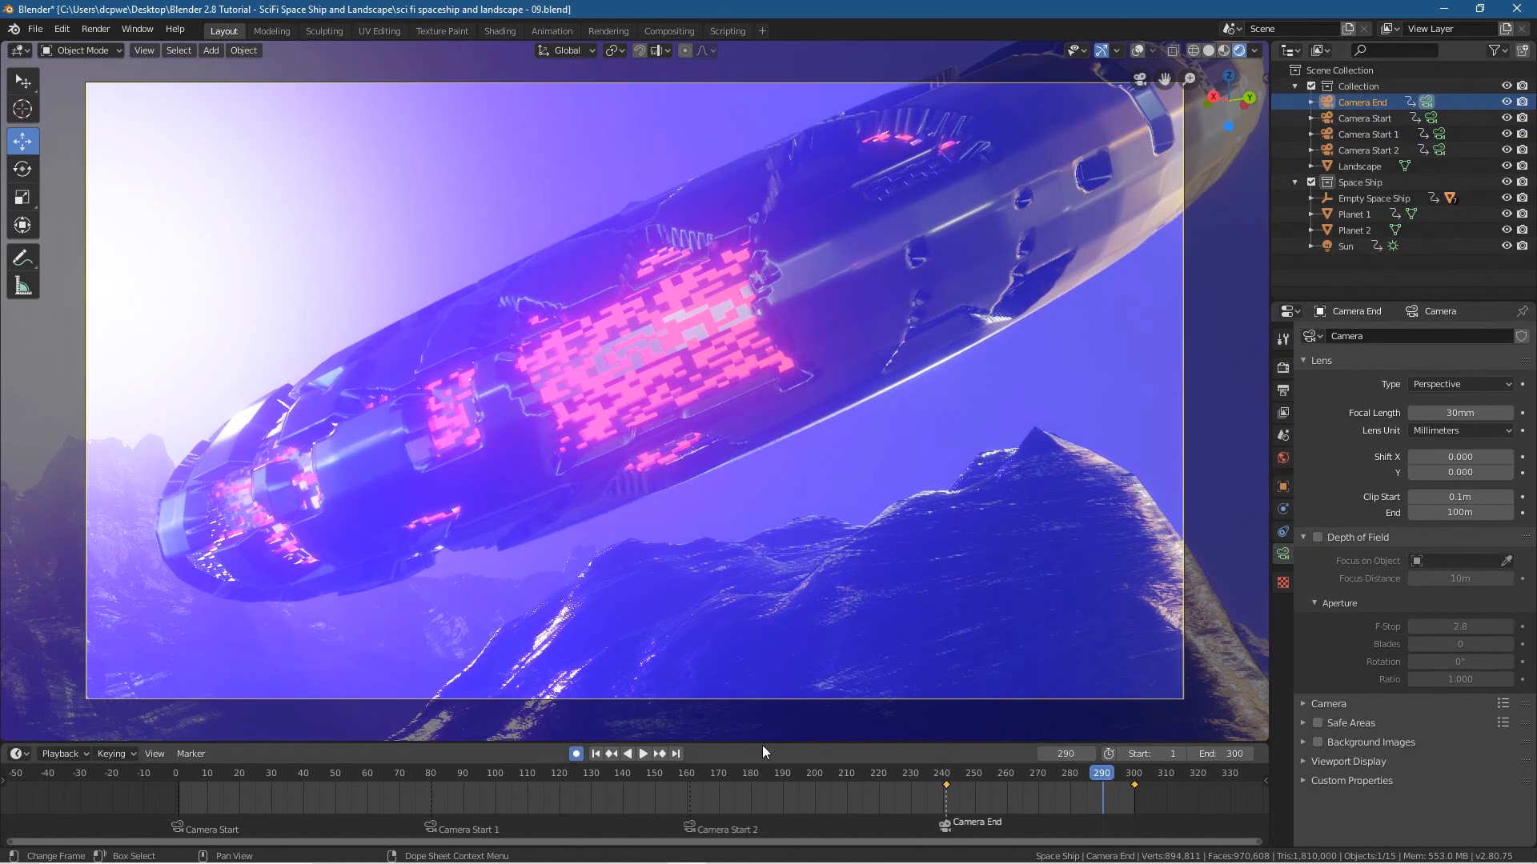
pyautogui.click(610, 754)
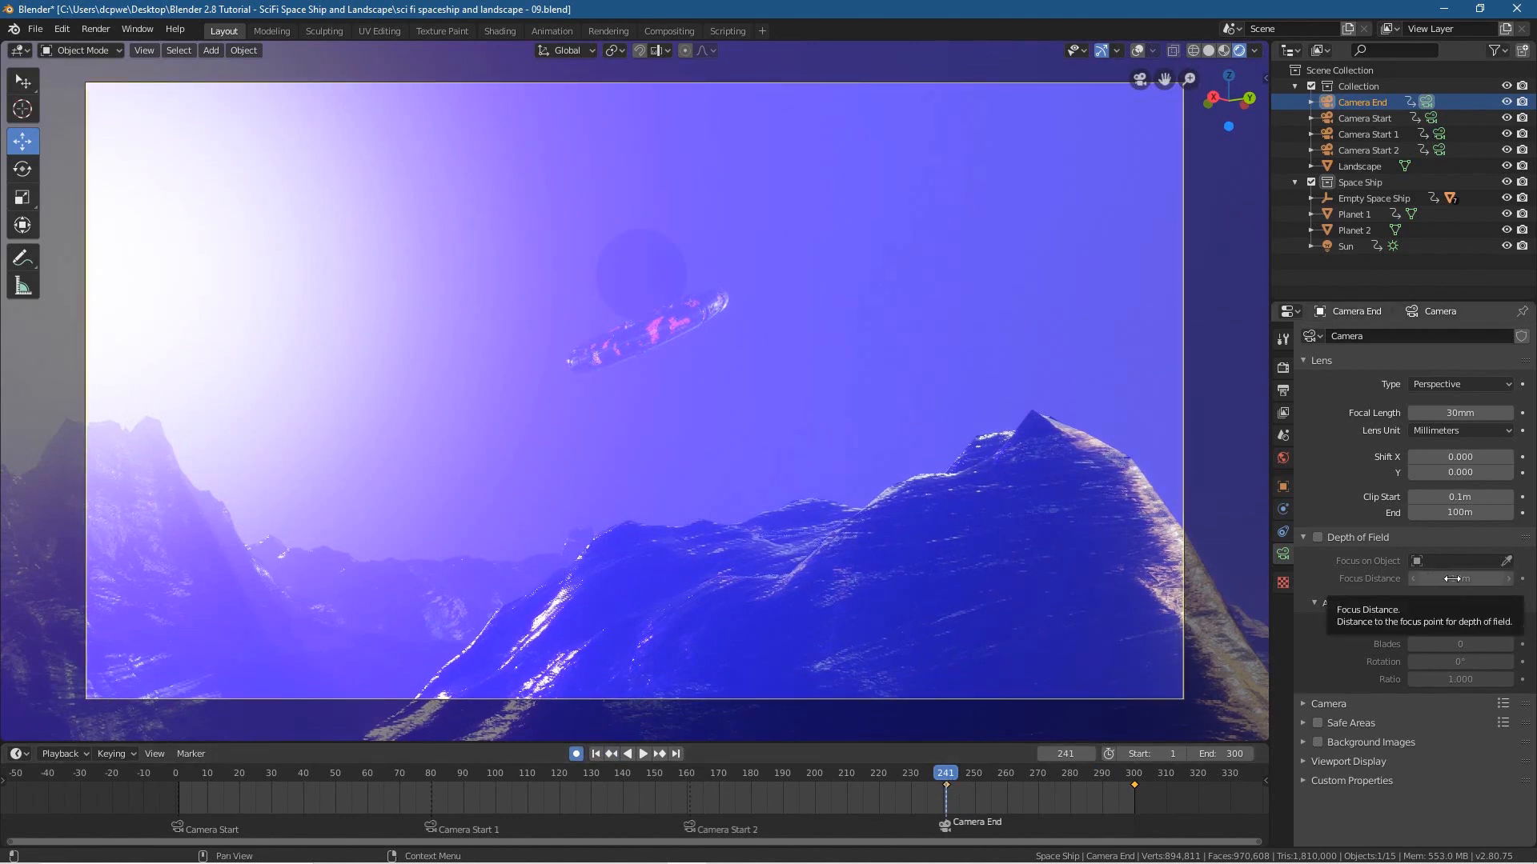
# - Try keyframing Camera End's focus distance at frames 241 and 300
pyautogui.click(1452, 579)
pyautogui.press('Return')
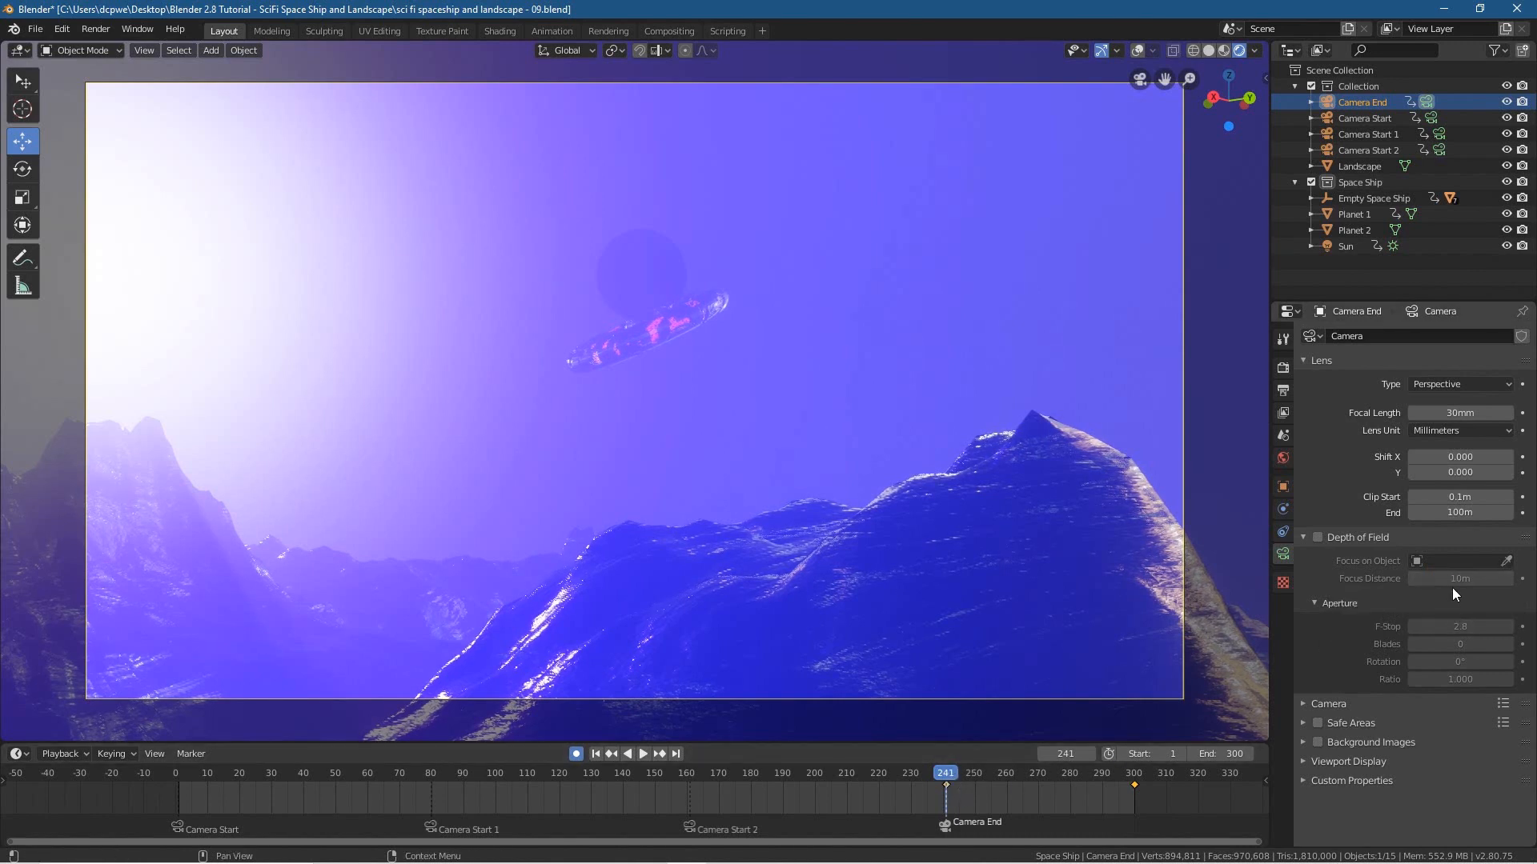
pyautogui.press('i')
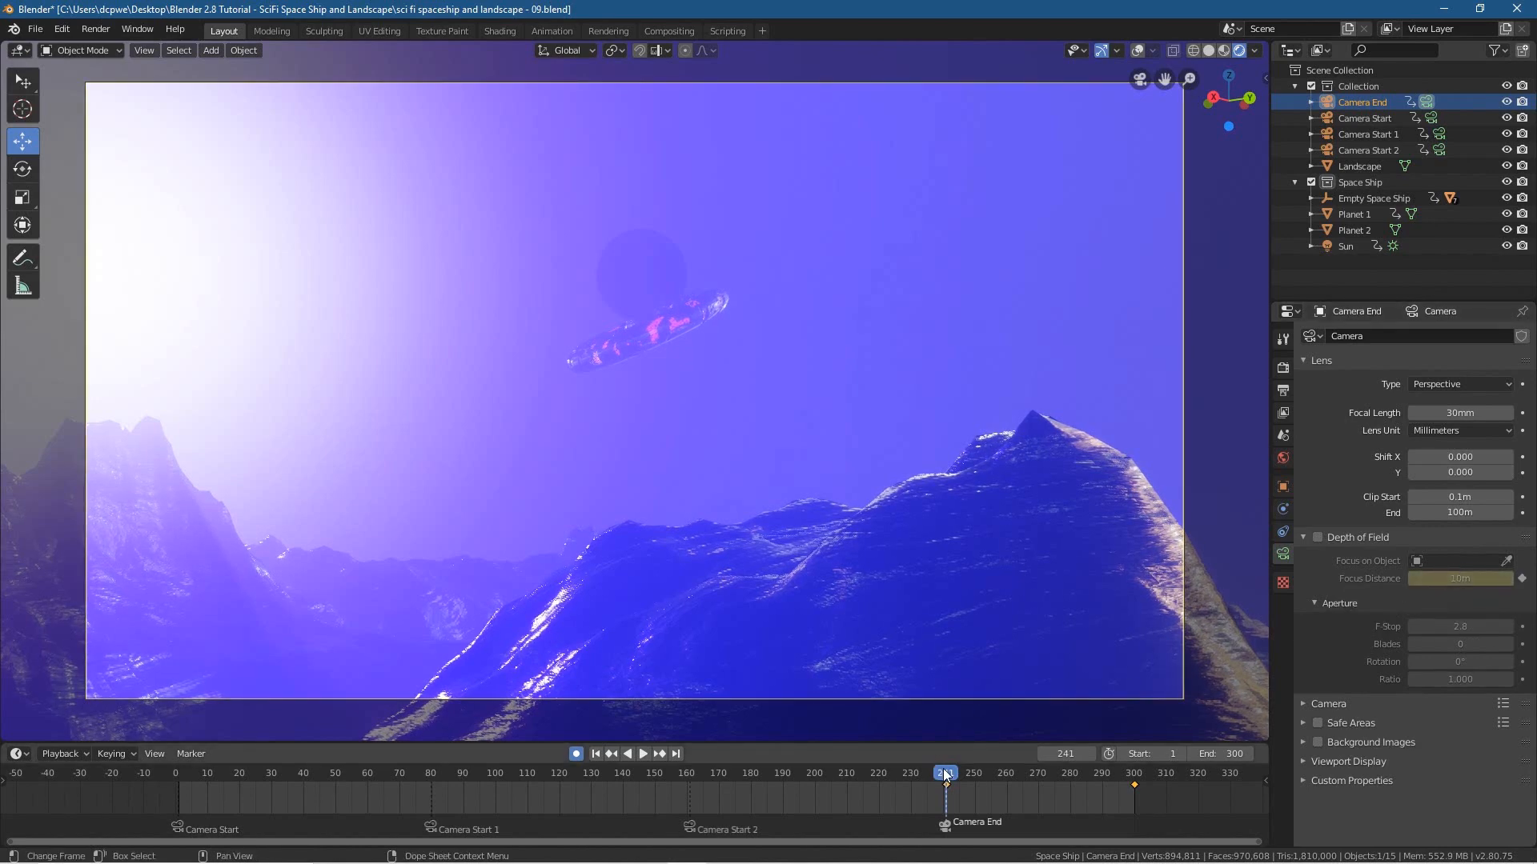
pyautogui.press('space')
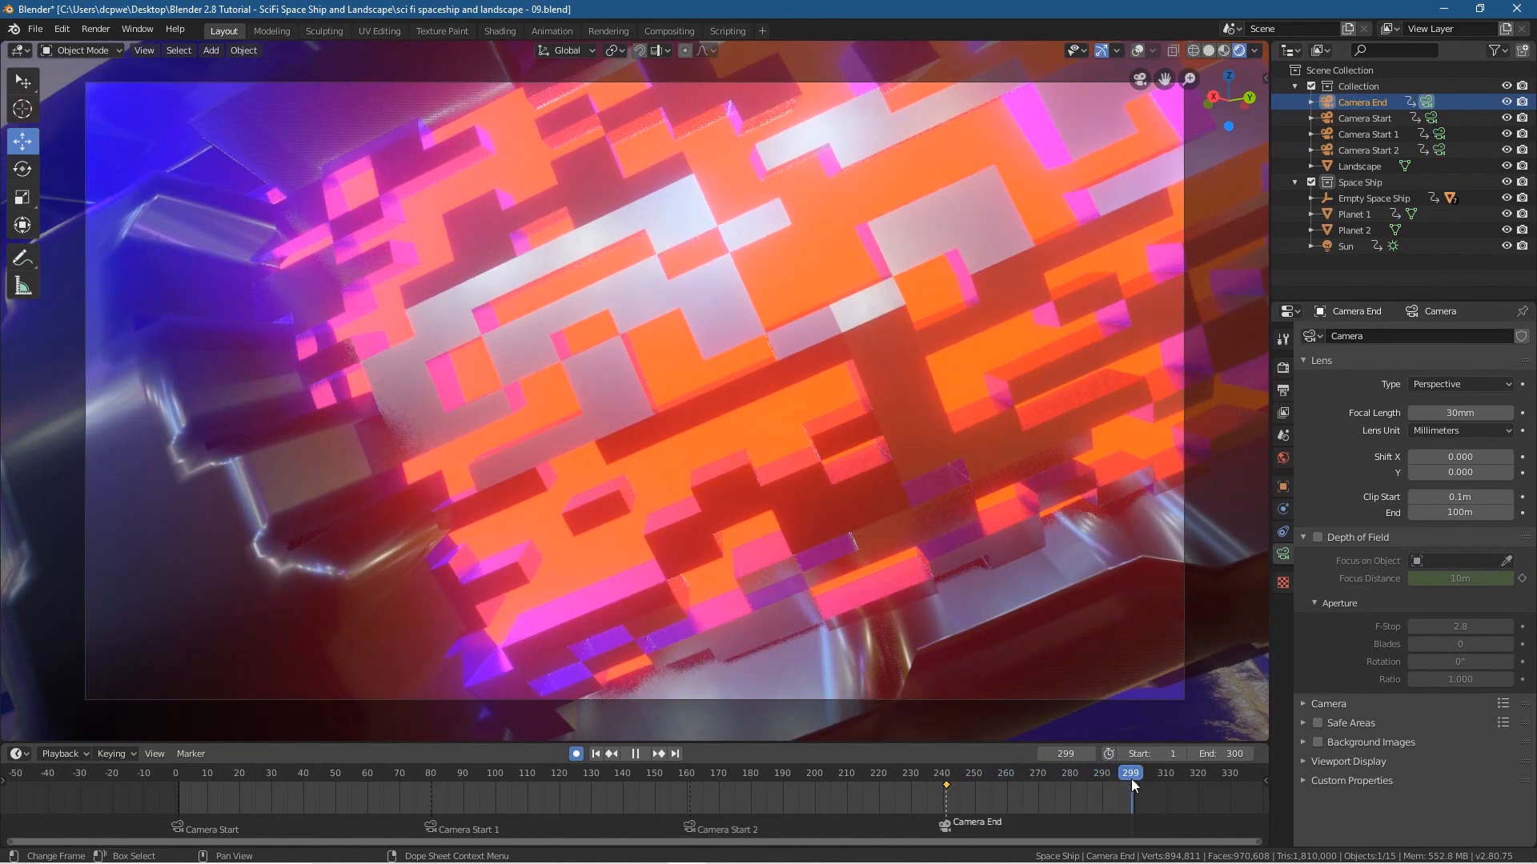
pyautogui.click(635, 753)
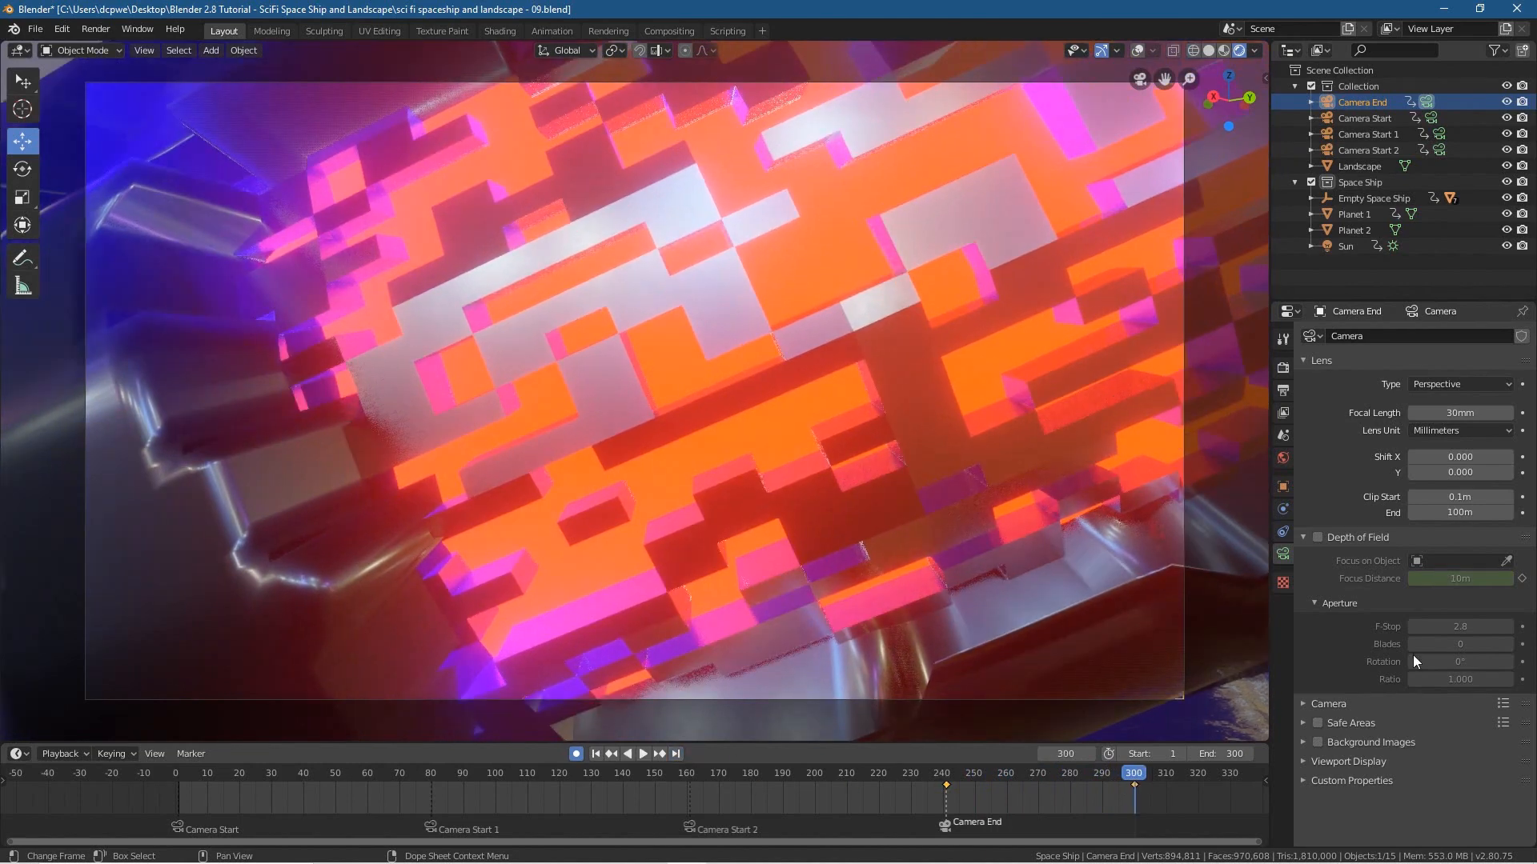
pyautogui.press('i')
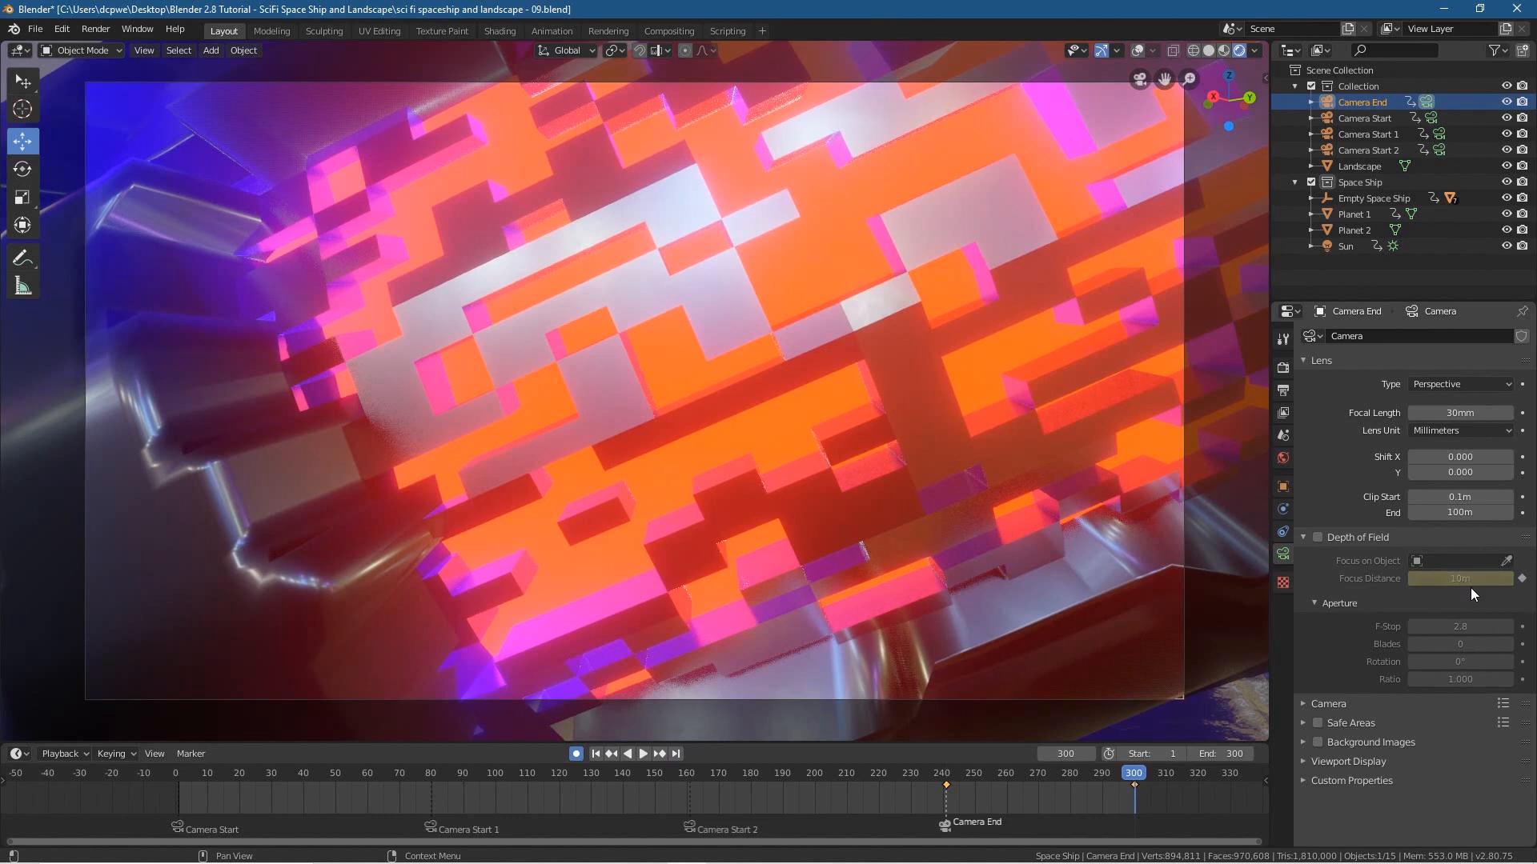
# - Undo Camera End's focus distance keyframes at frames 300 and 241
pyautogui.moveTo(1457, 584); pyautogui.dragTo(1497, 578)
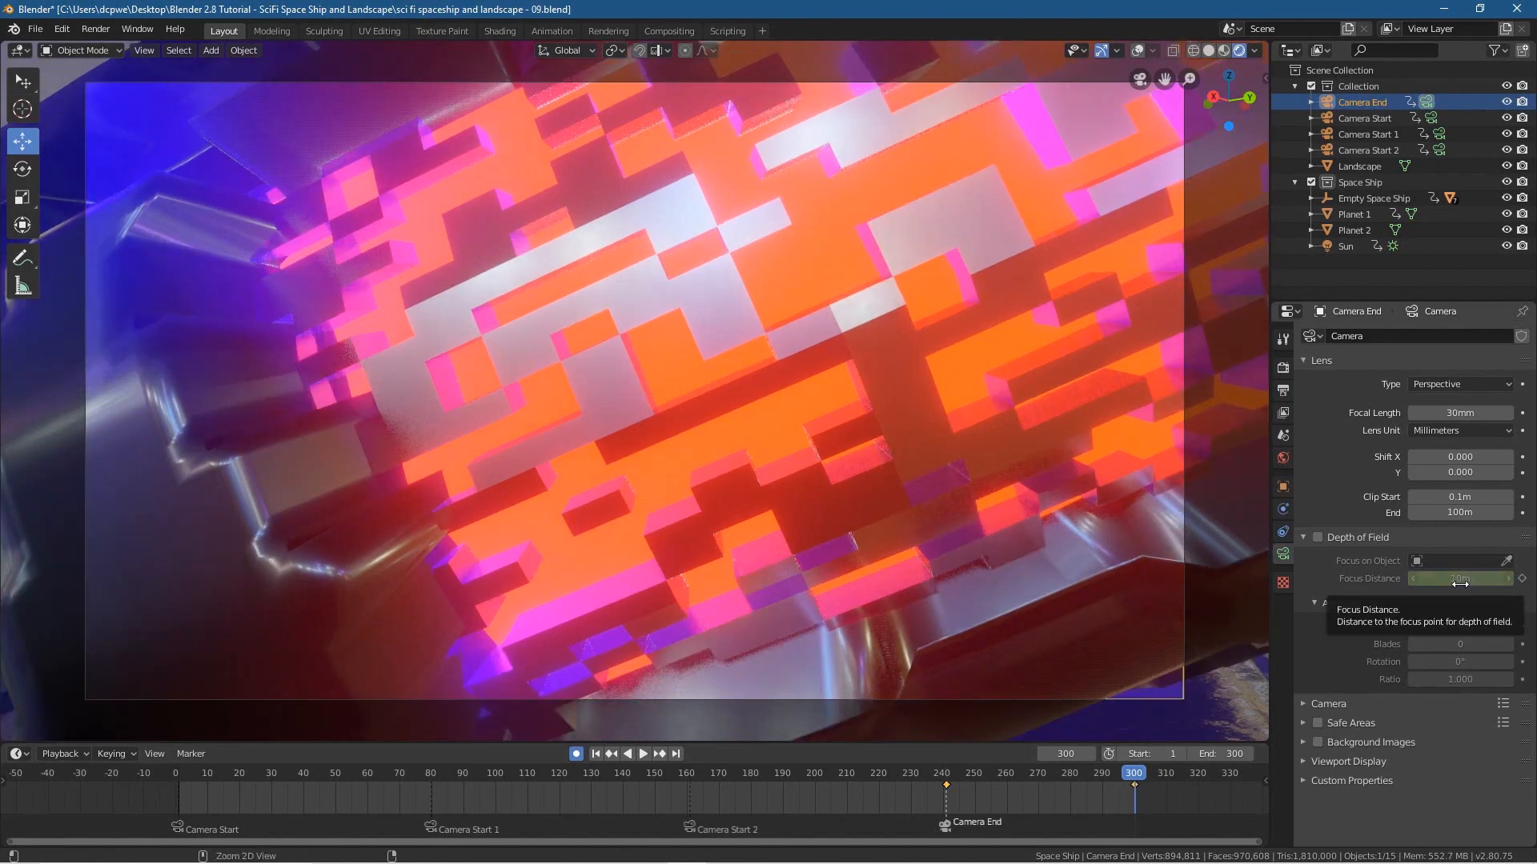
pyautogui.press('Down')
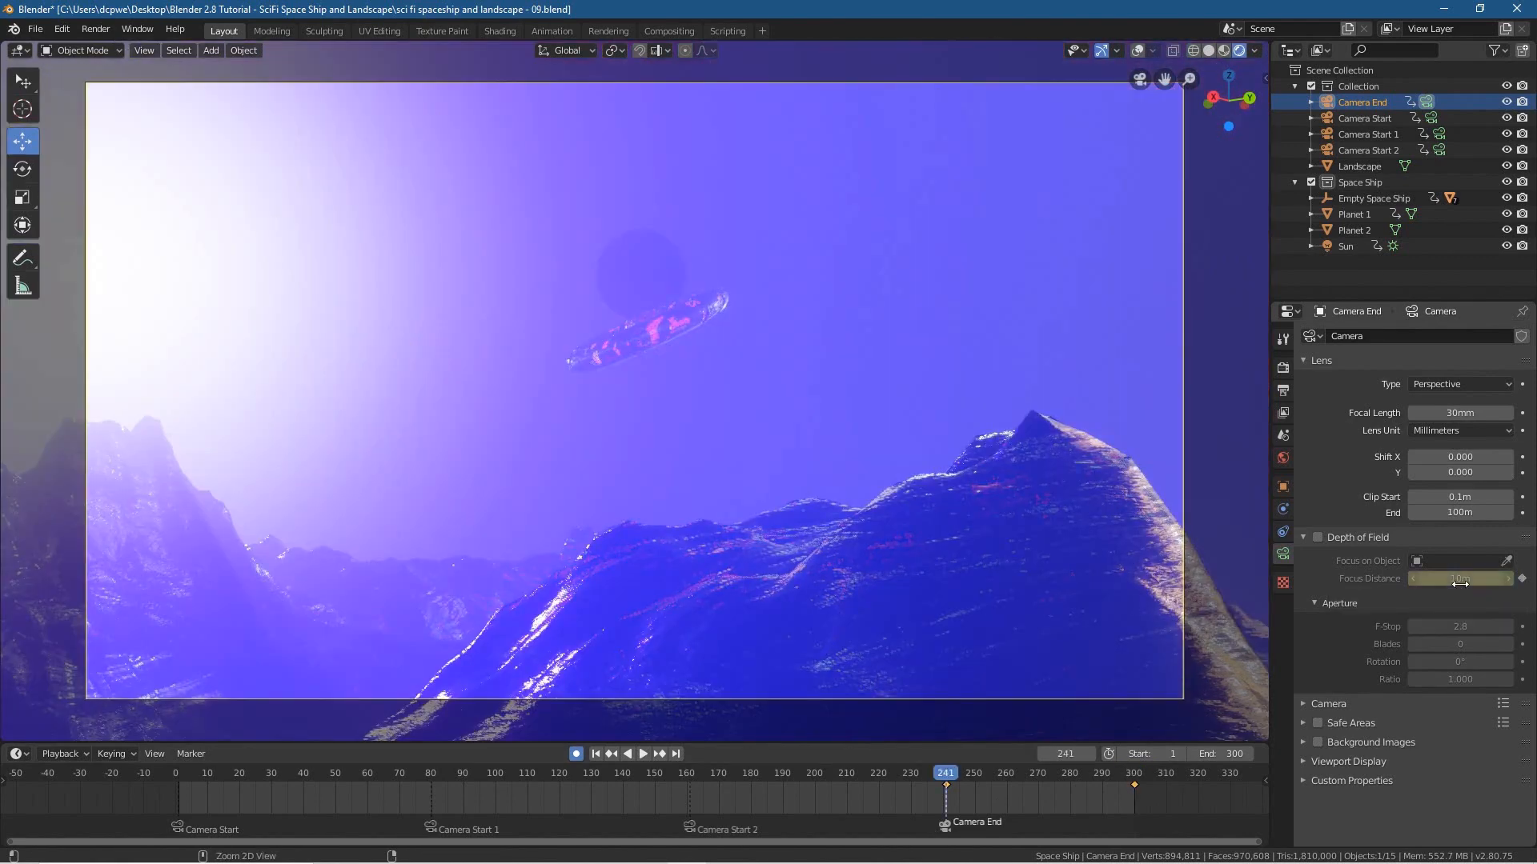
pyautogui.hotkey('ctrl', 'z')
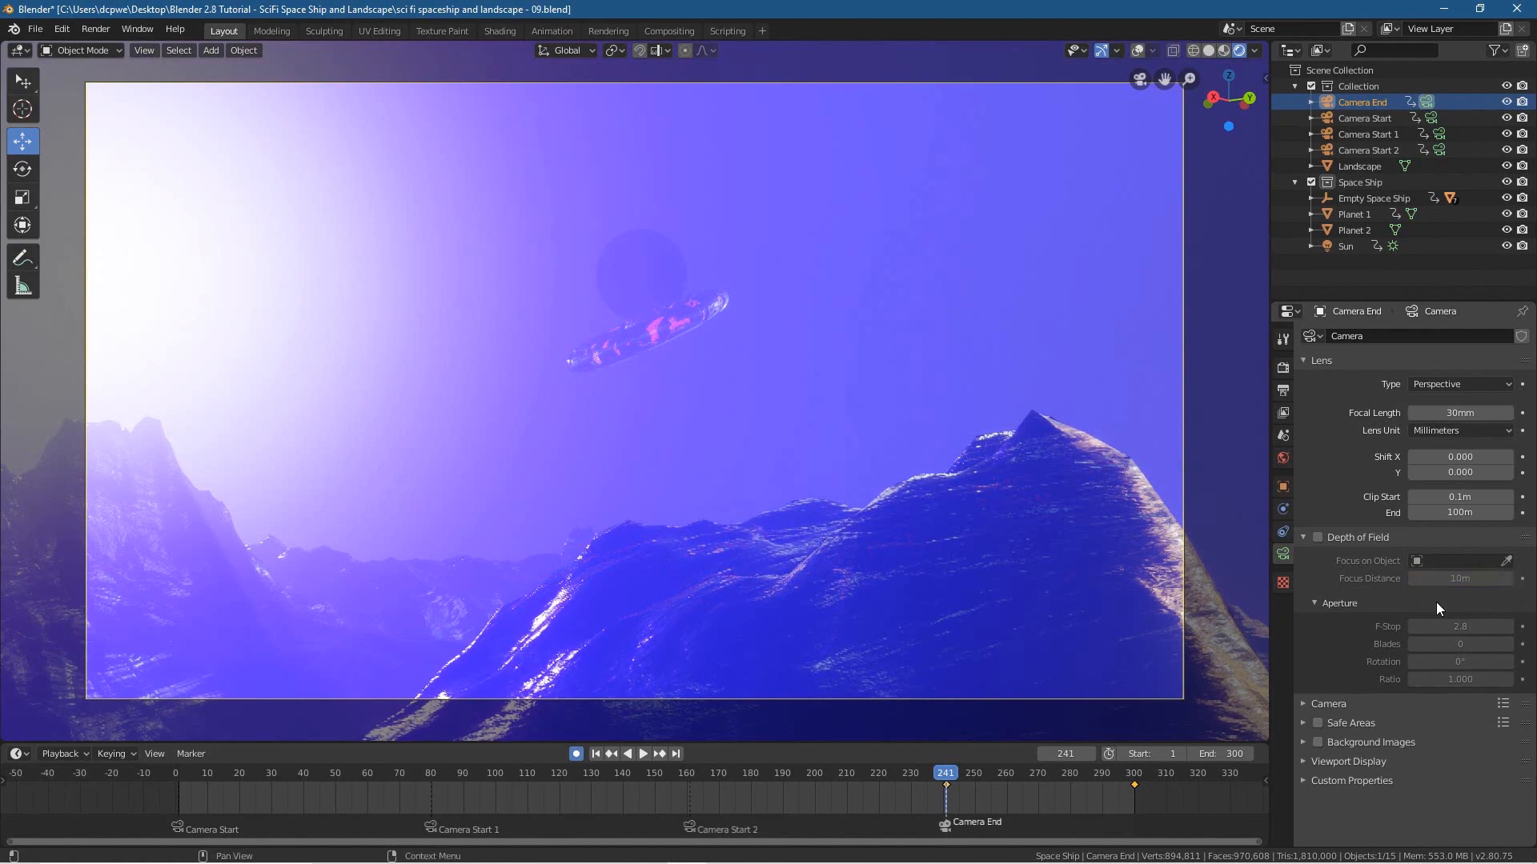
# - Scrub the Camera End shot forward to frame 276 and back to frame 241 to review the spaceship's approach
pyautogui.moveTo(946, 766); pyautogui.dragTo(1060, 838)
pyautogui.press('space')
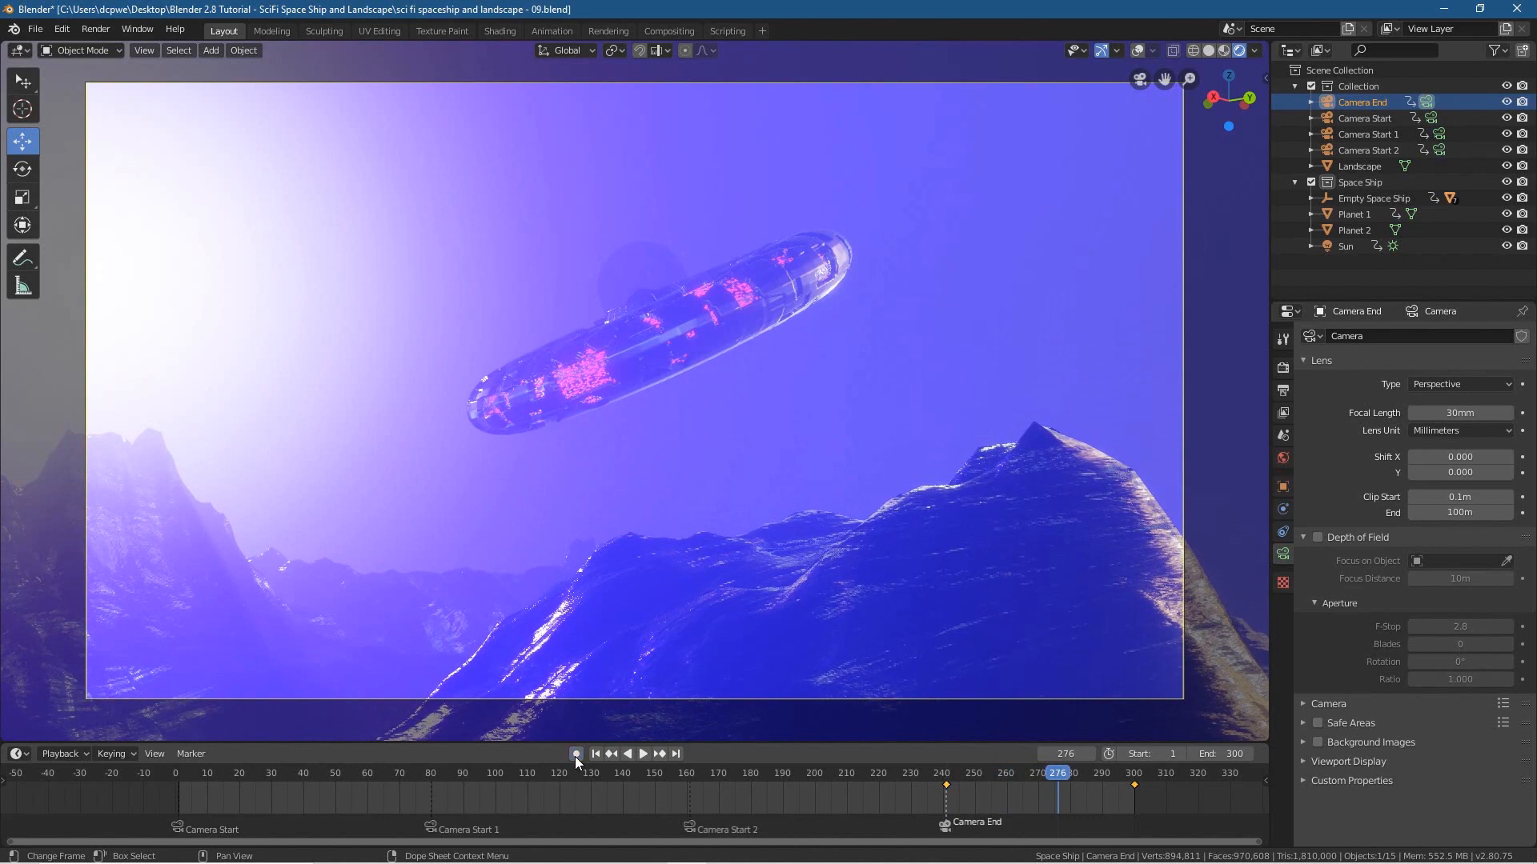
pyautogui.moveTo(1070, 777); pyautogui.dragTo(948, 790)
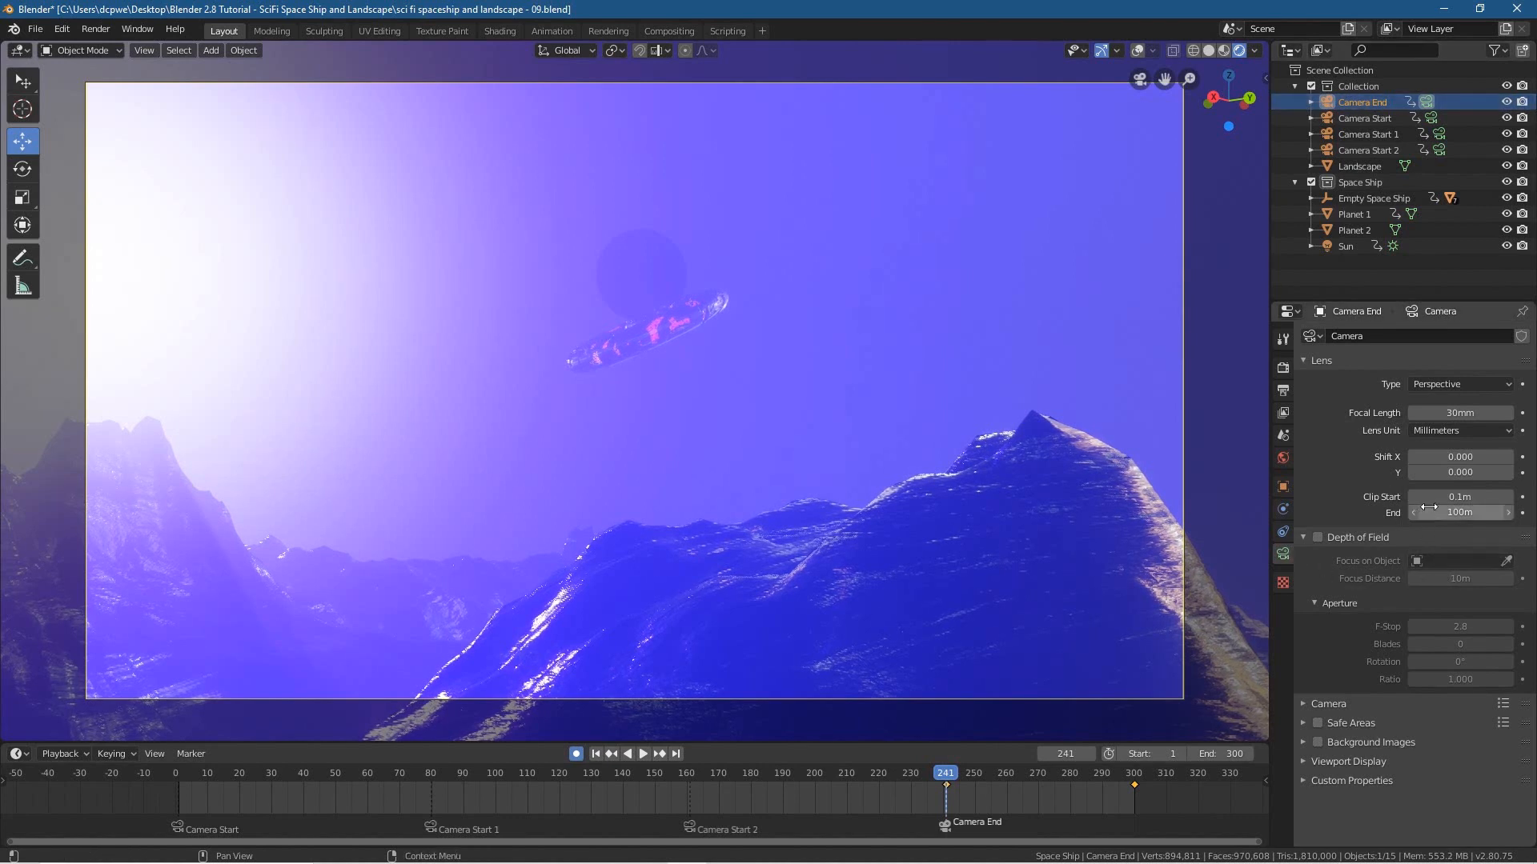
# - Try a 19 mm focal length on Camera End and set it back to 30 mm
pyautogui.moveTo(1478, 416); pyautogui.dragTo(1409, 415)
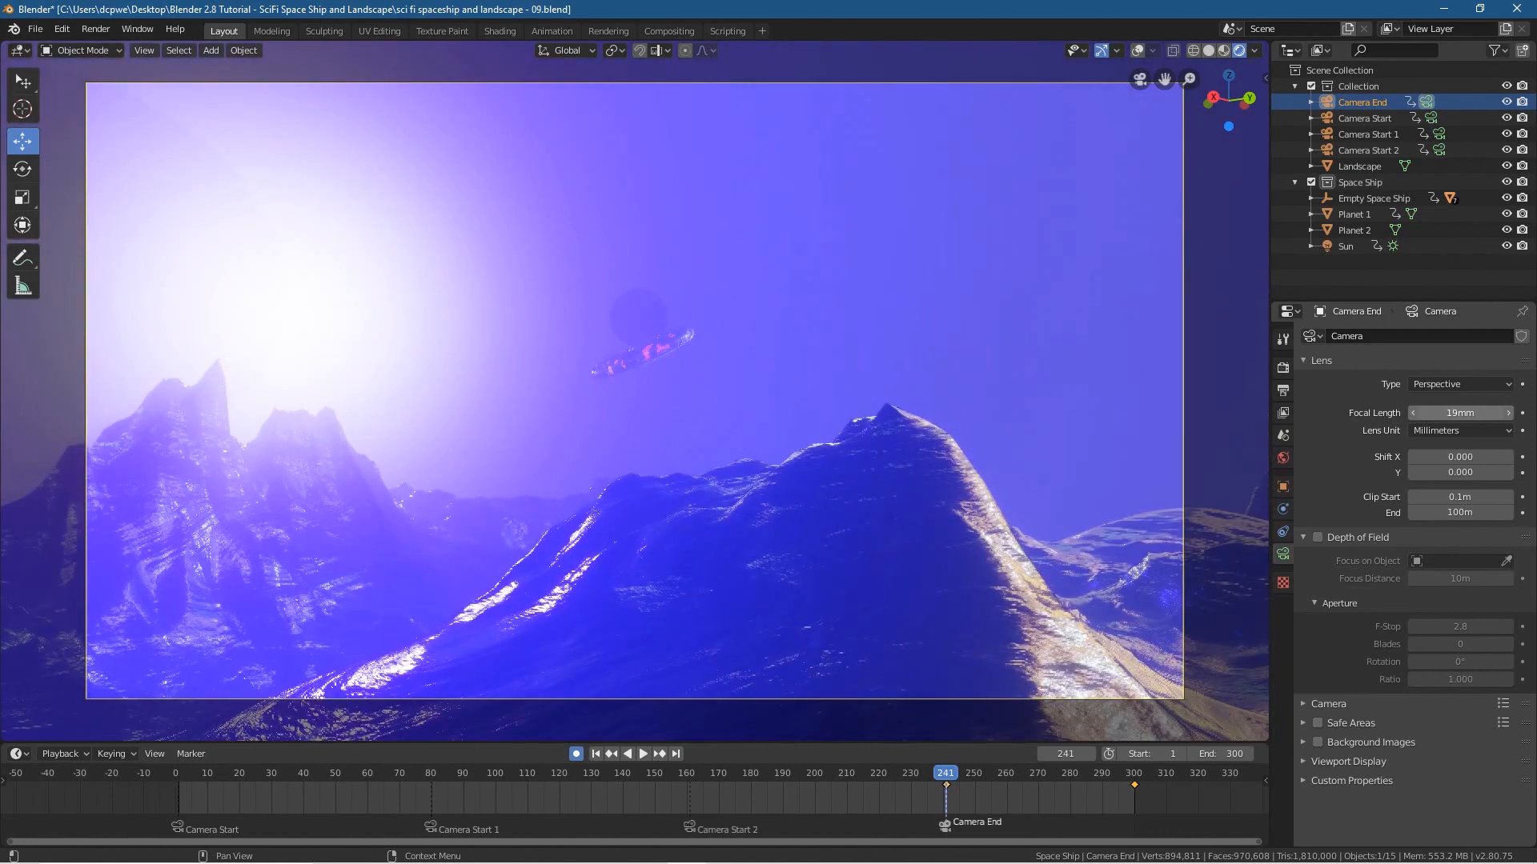
pyautogui.click(1477, 415)
pyautogui.write('30')
pyautogui.press('Return')
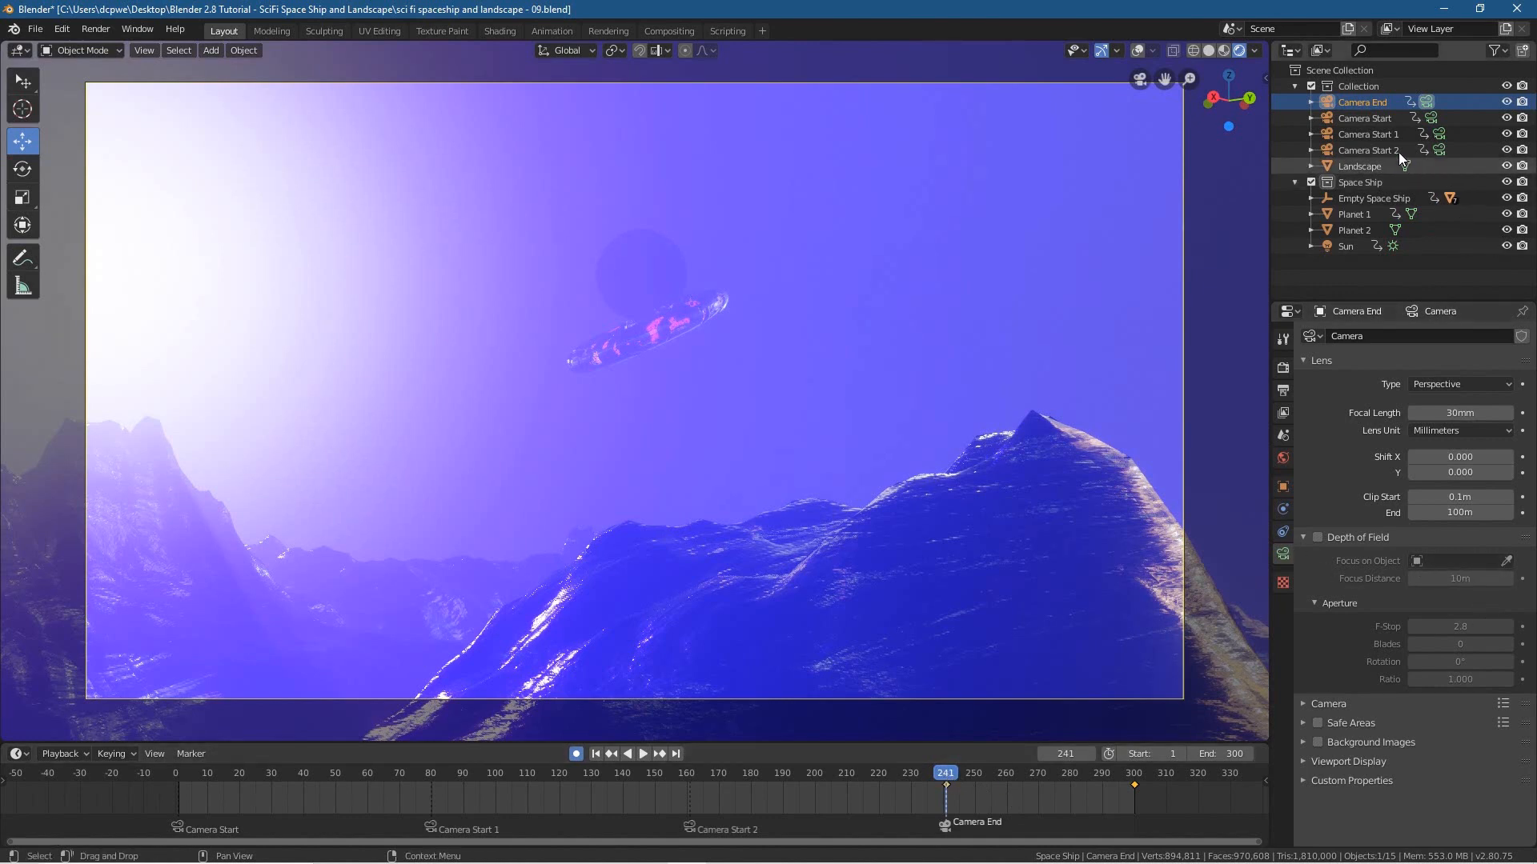
# - Check the lens and depth of field settings of Camera Start, Camera Start 1 and Camera Start 2, and reselect Camera End
pyautogui.click(1314, 103)
pyautogui.click(1313, 103)
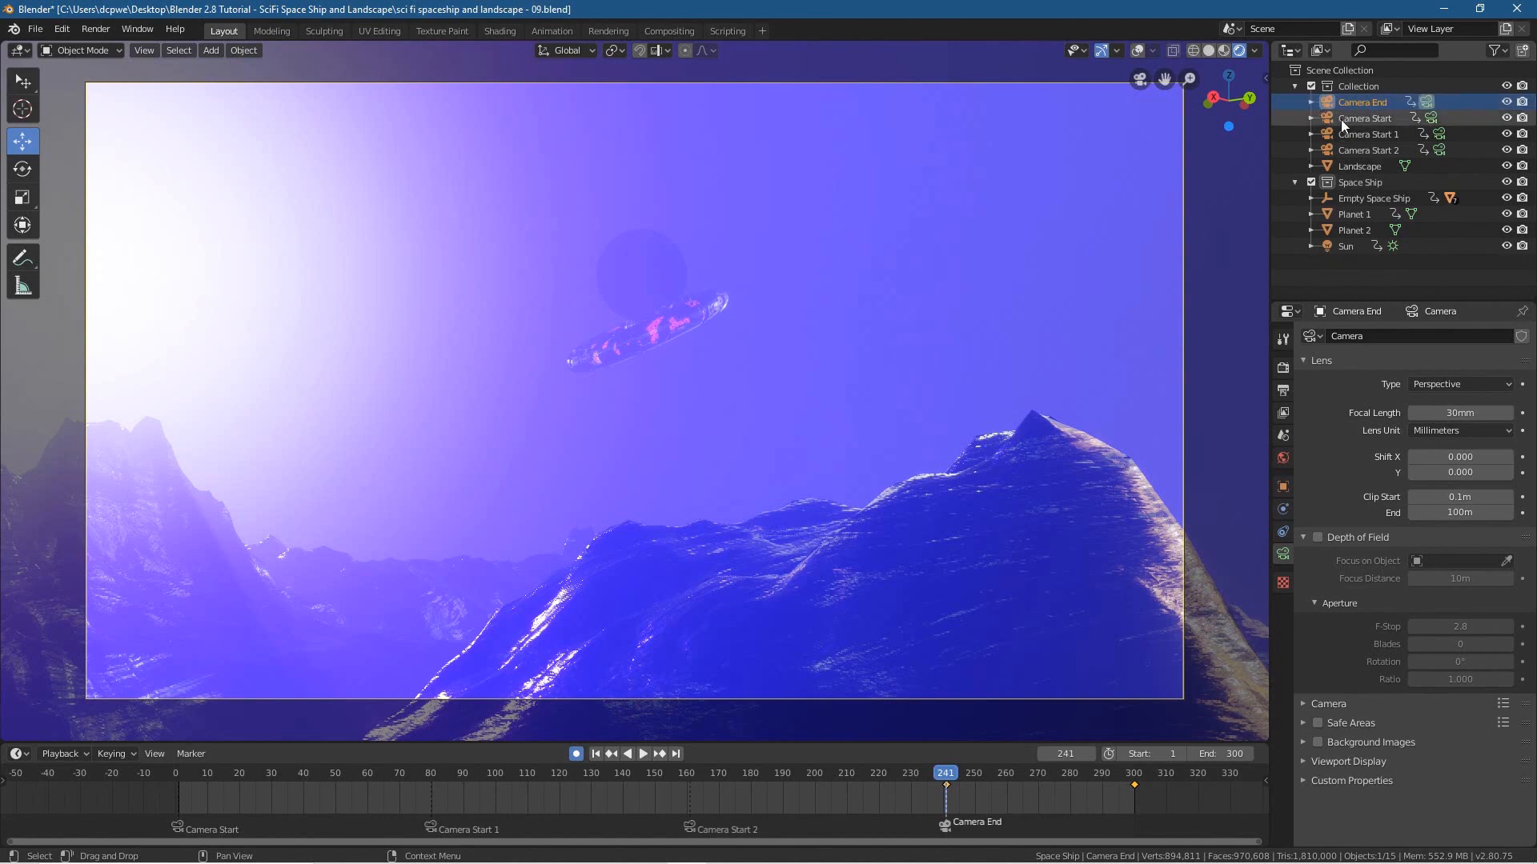
pyautogui.click(1341, 119)
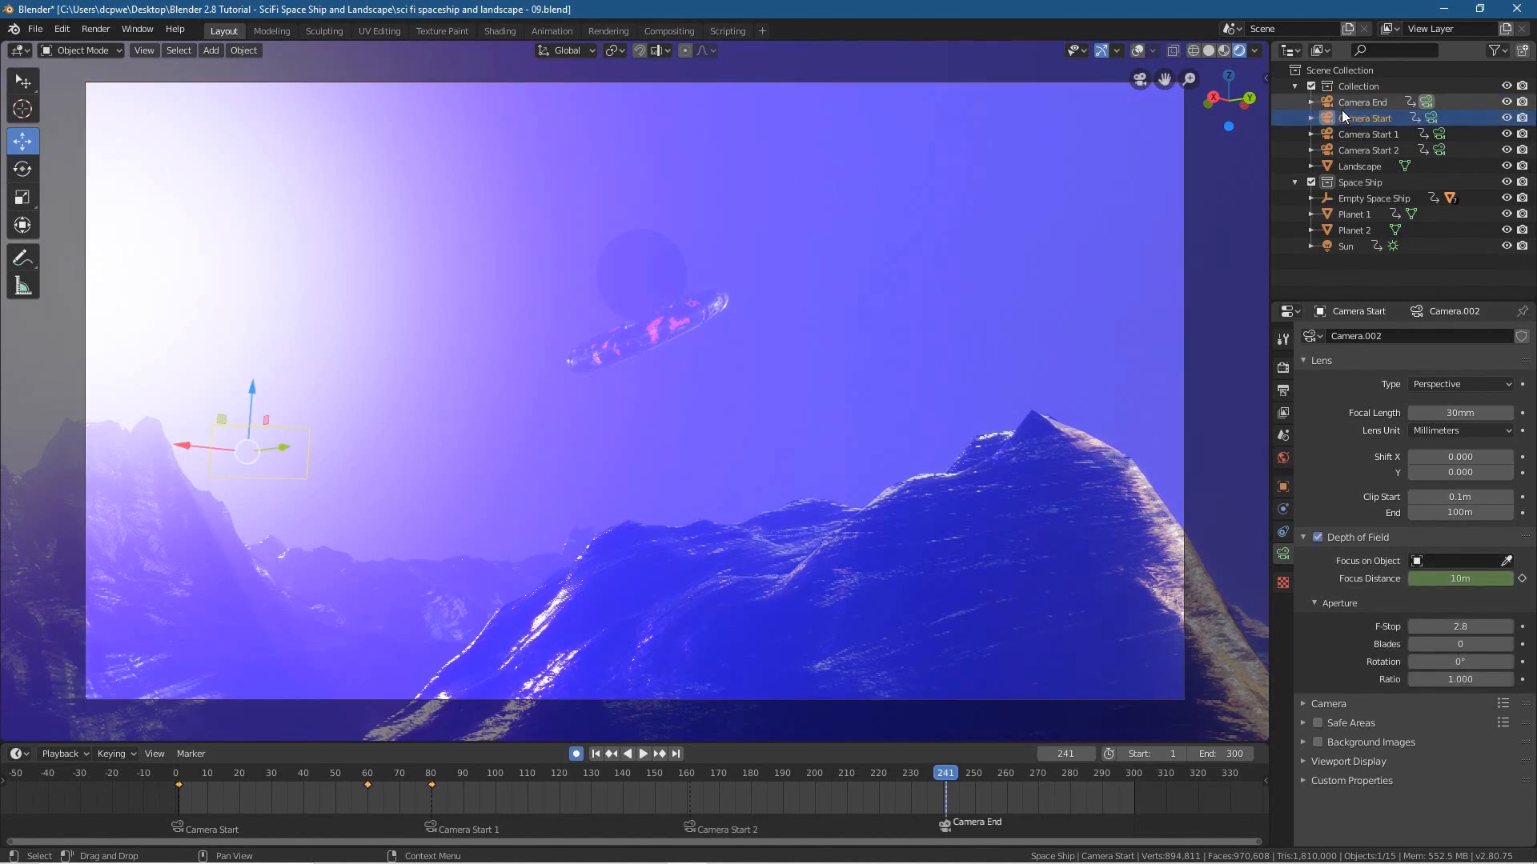
pyautogui.click(1342, 136)
pyautogui.click(1349, 152)
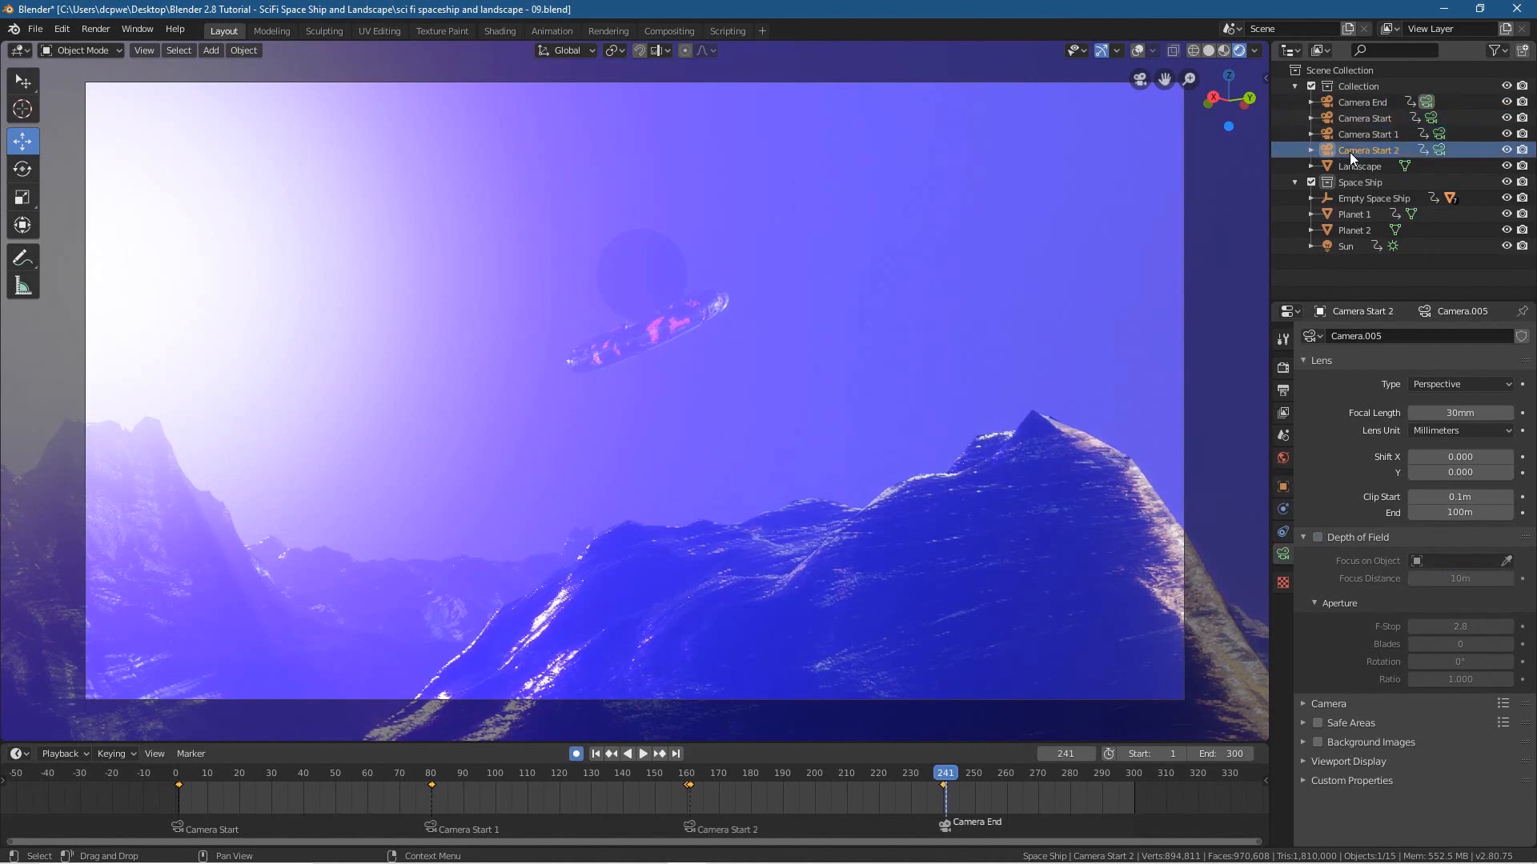
pyautogui.click(1353, 106)
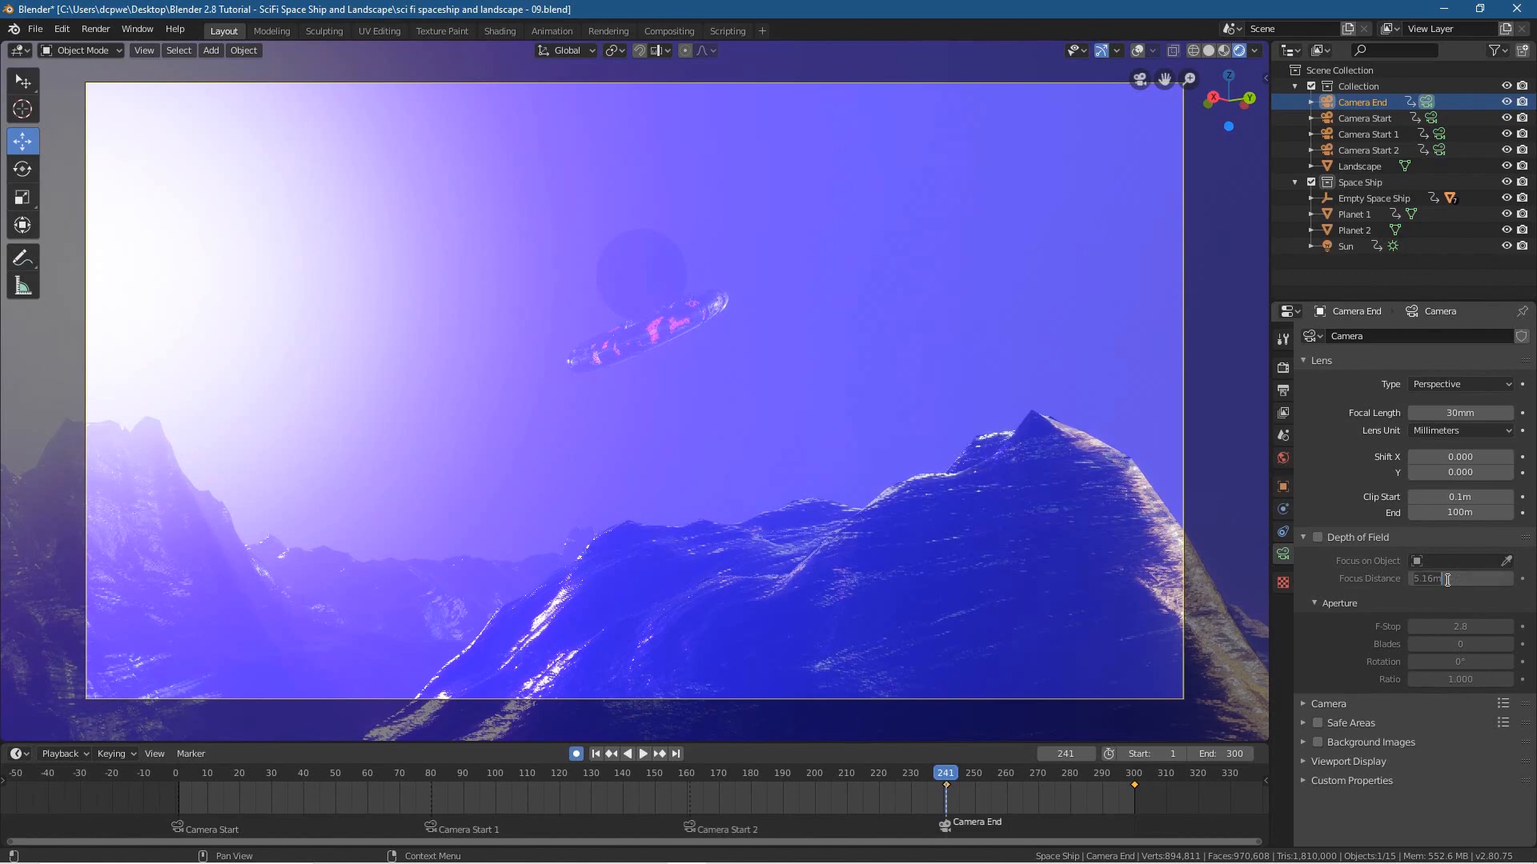
# - Review the final shot from frame 241 and keyframe Camera Start's 10 m focus distance at frames 241 and 300
pyautogui.press('space')
pyautogui.moveTo(1137, 786); pyautogui.dragTo(949, 801)
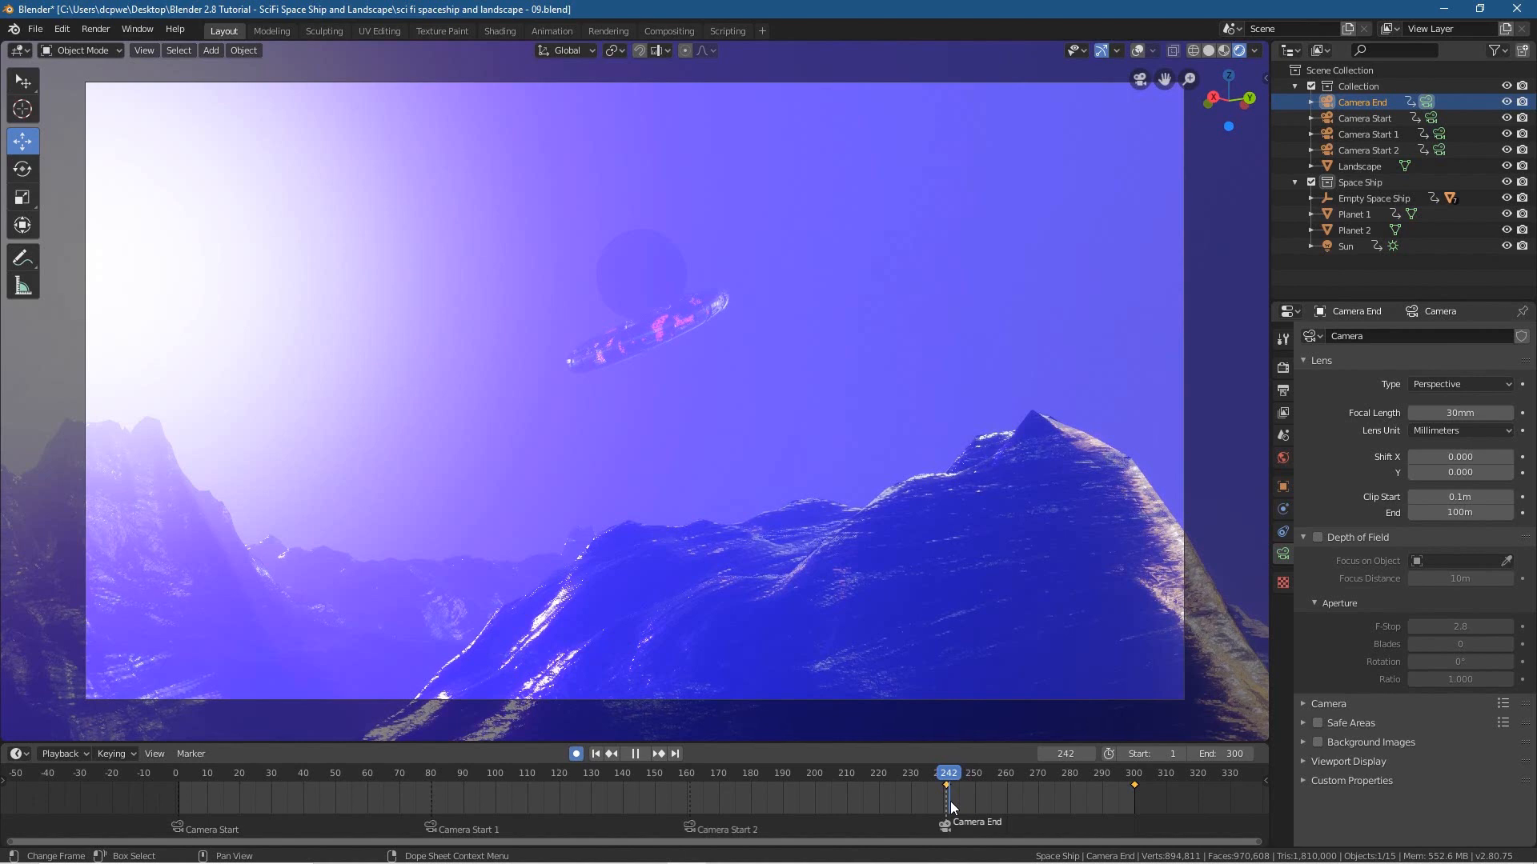
pyautogui.moveTo(948, 797); pyautogui.dragTo(945, 795)
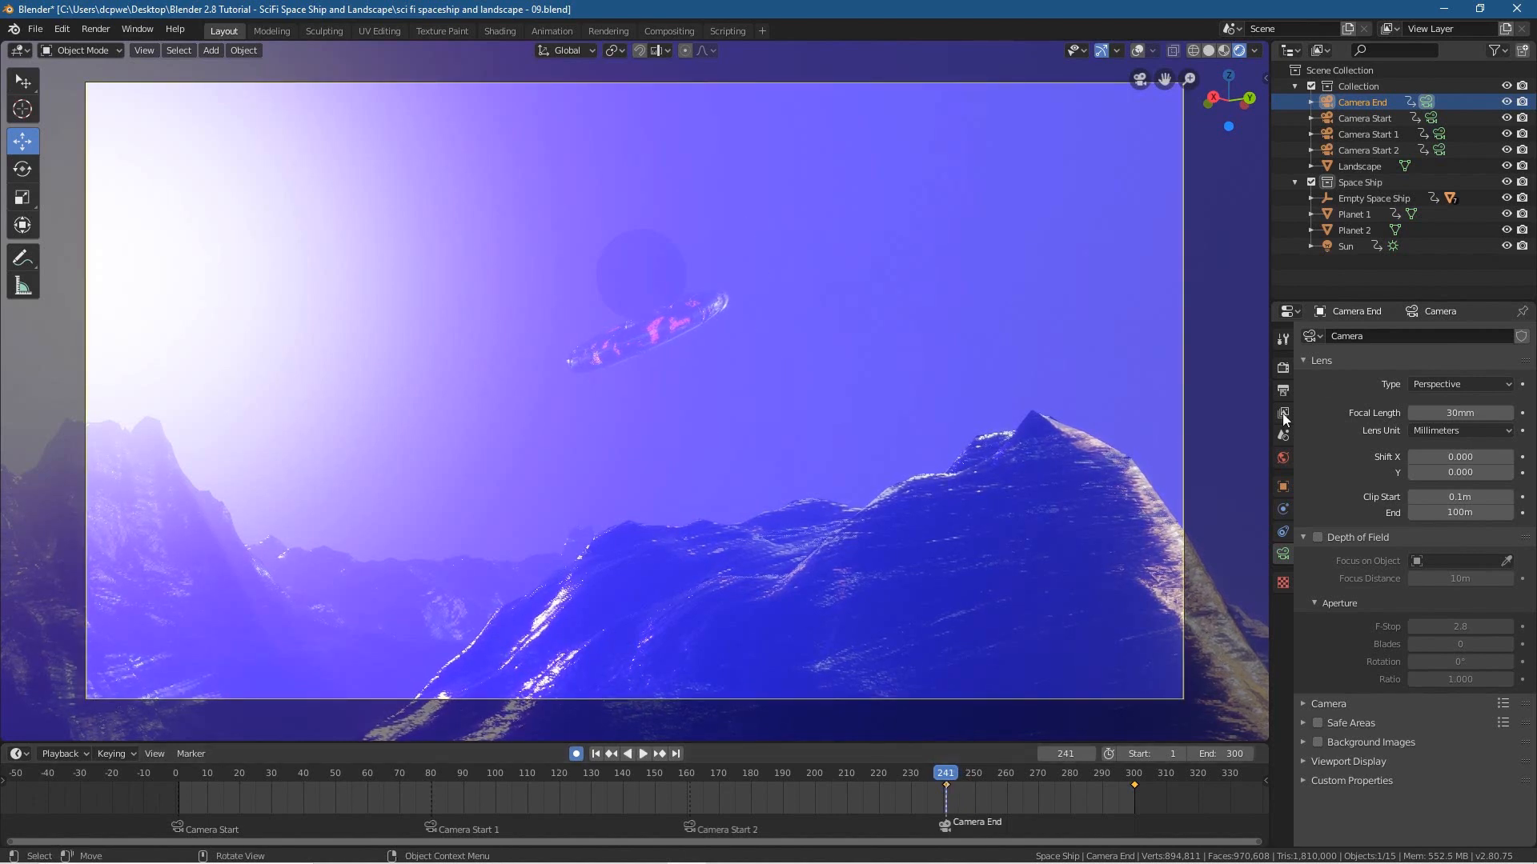
pyautogui.click(1371, 148)
pyautogui.click(1373, 119)
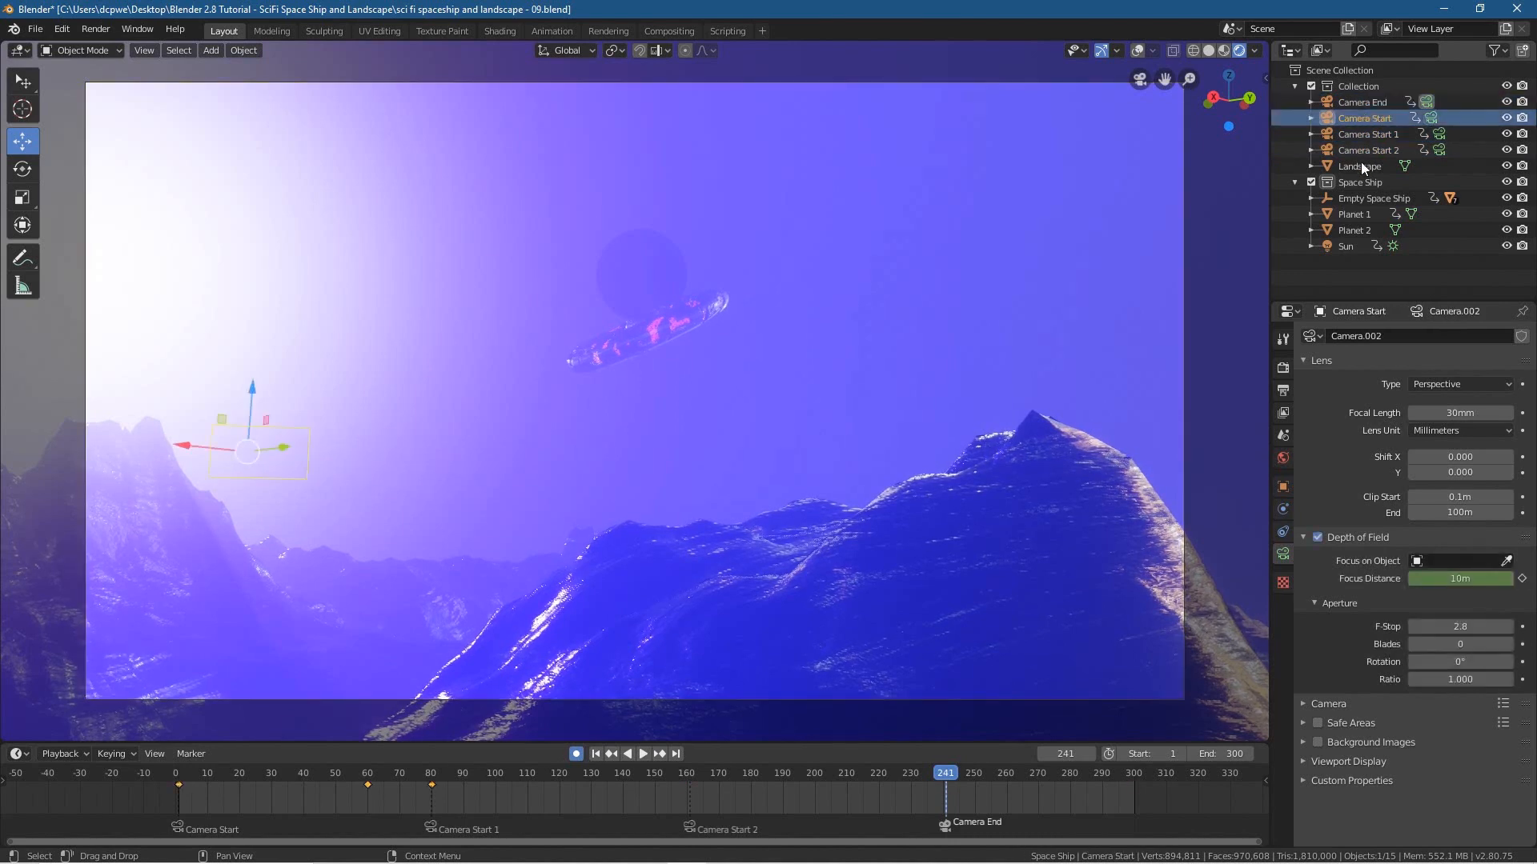
pyautogui.click(1449, 580)
pyautogui.press('Return')
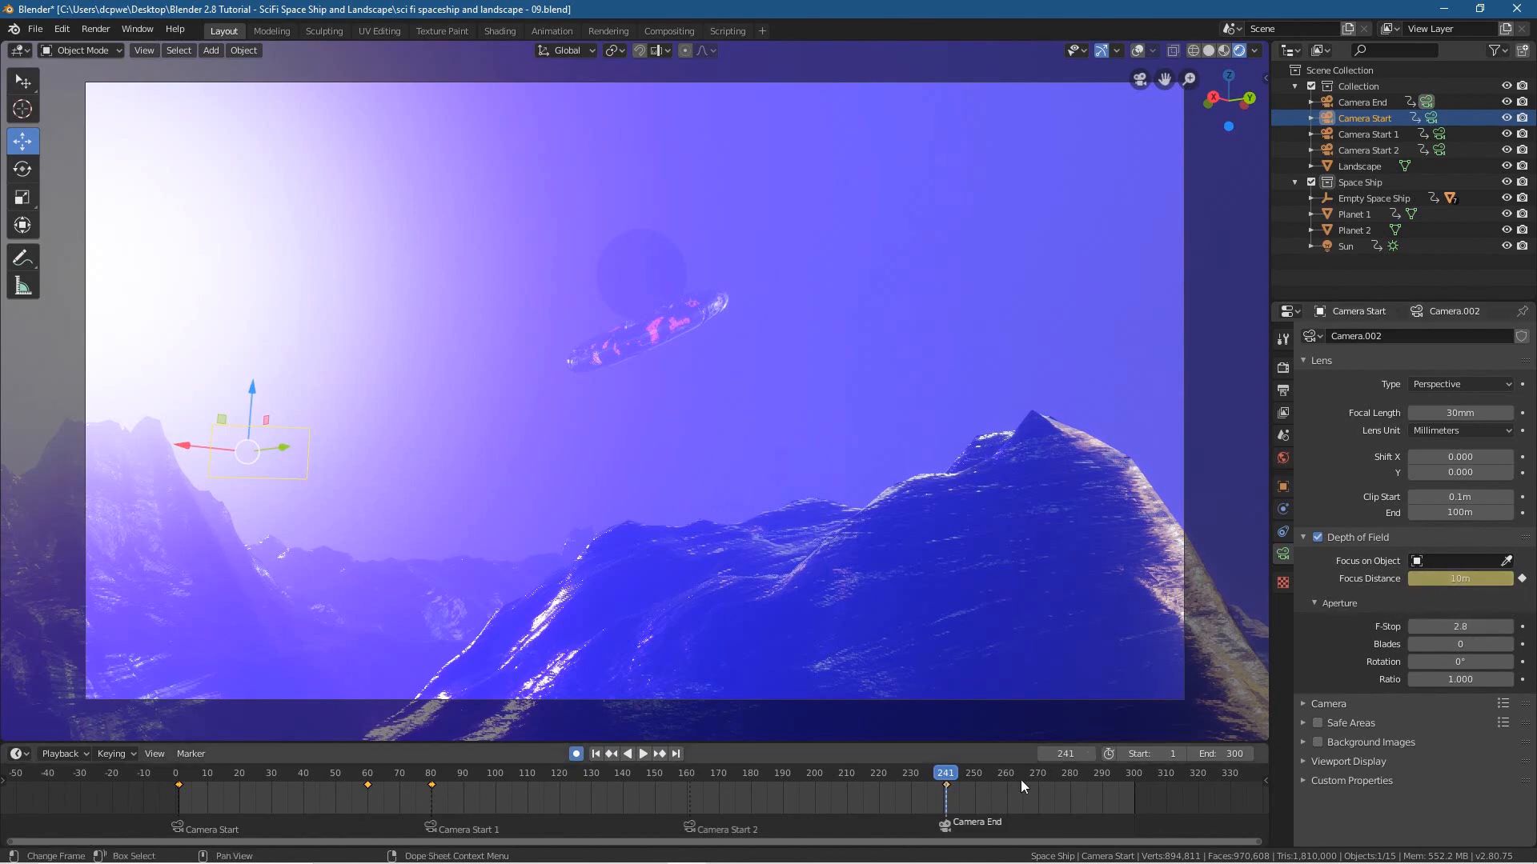
pyautogui.moveTo(958, 772); pyautogui.dragTo(1111, 815)
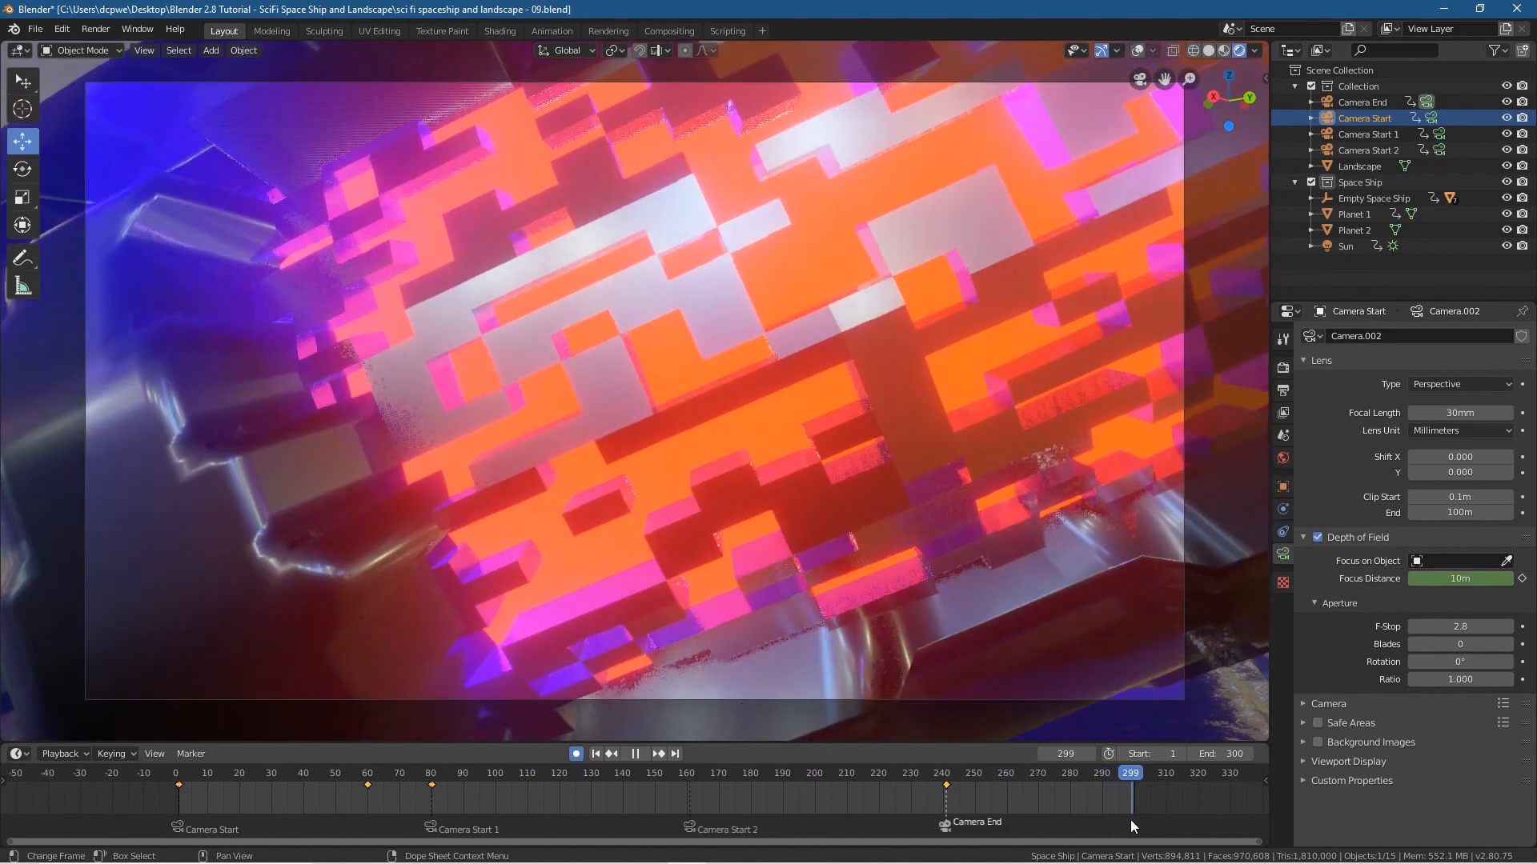
pyautogui.press('space')
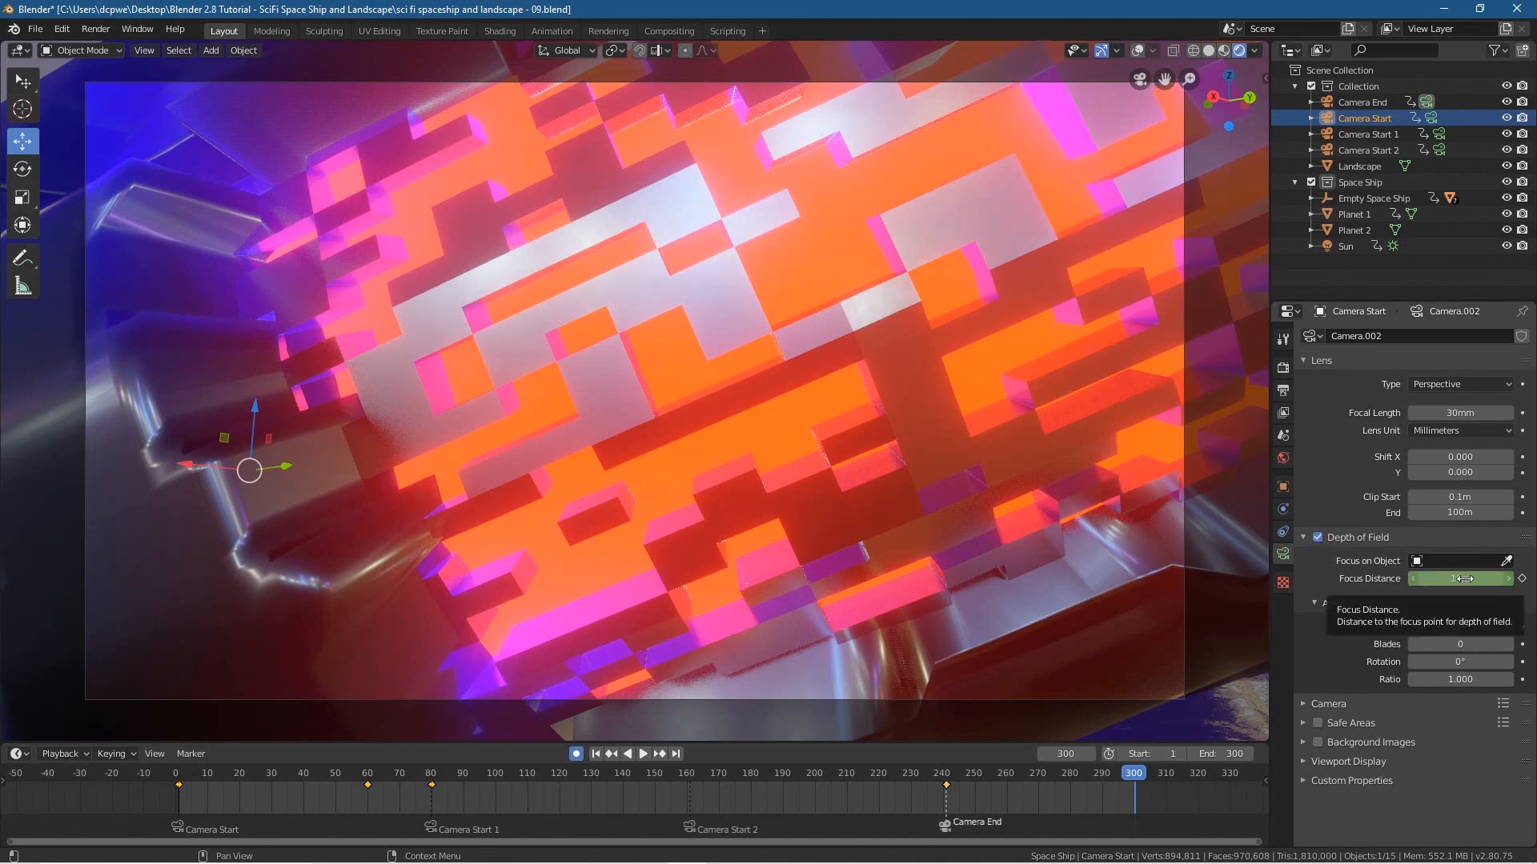
pyautogui.press('i')
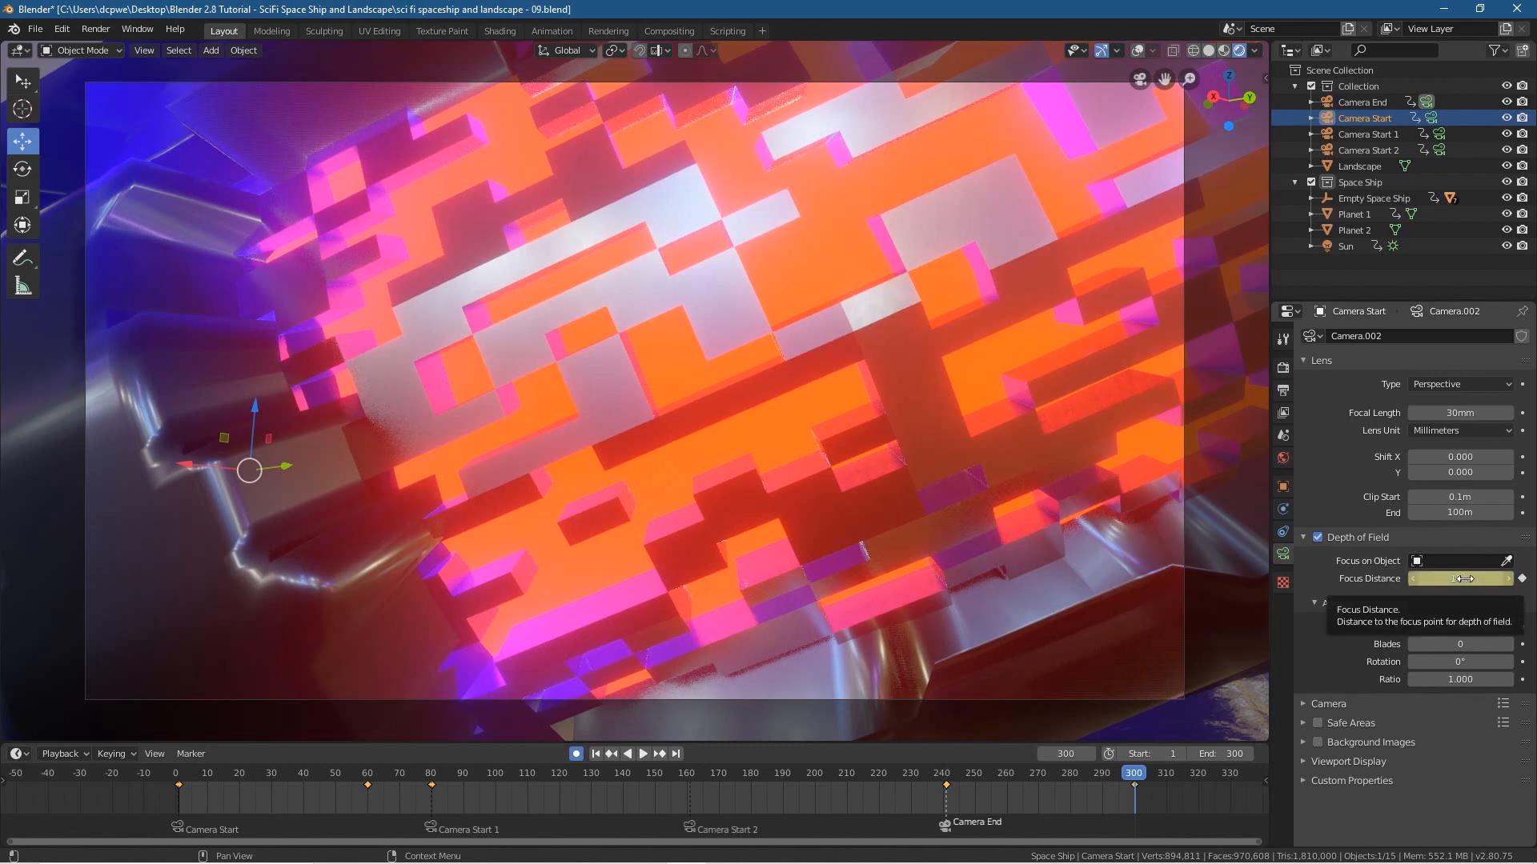
# - Compare Camera End's depth of field settings at frame 241 and remove Camera Start's focus distance keyframe from that frame
pyautogui.click(1362, 102)
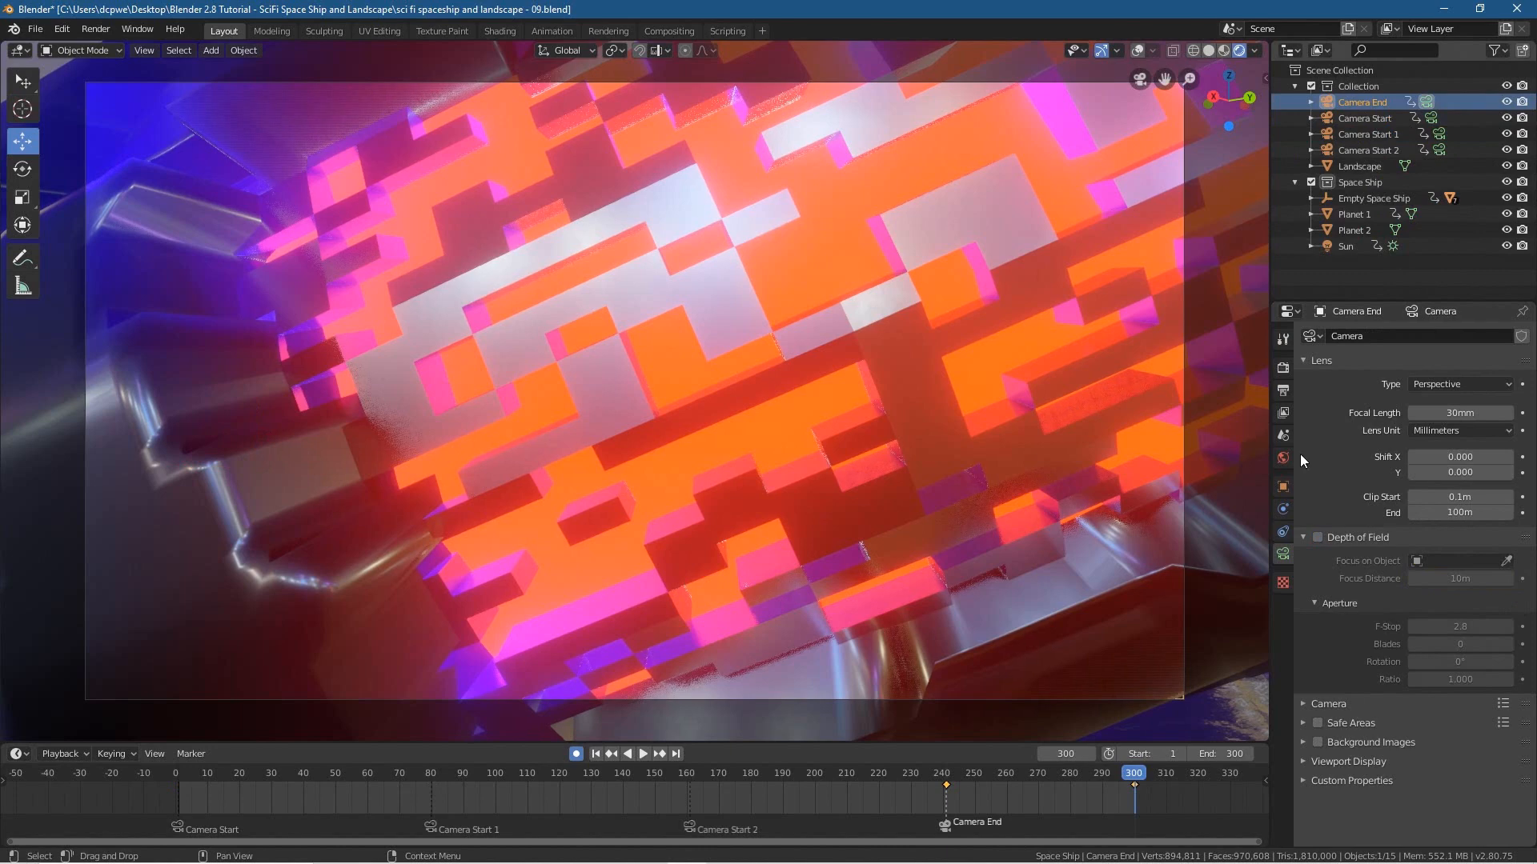
pyautogui.moveTo(1127, 776); pyautogui.dragTo(946, 789)
pyautogui.moveTo(1440, 572)
pyautogui.mouseDown()
pyautogui.moveTo(1464, 572)
pyautogui.moveTo(1428, 575)
pyautogui.moveTo(1445, 575)
pyautogui.mouseUp()
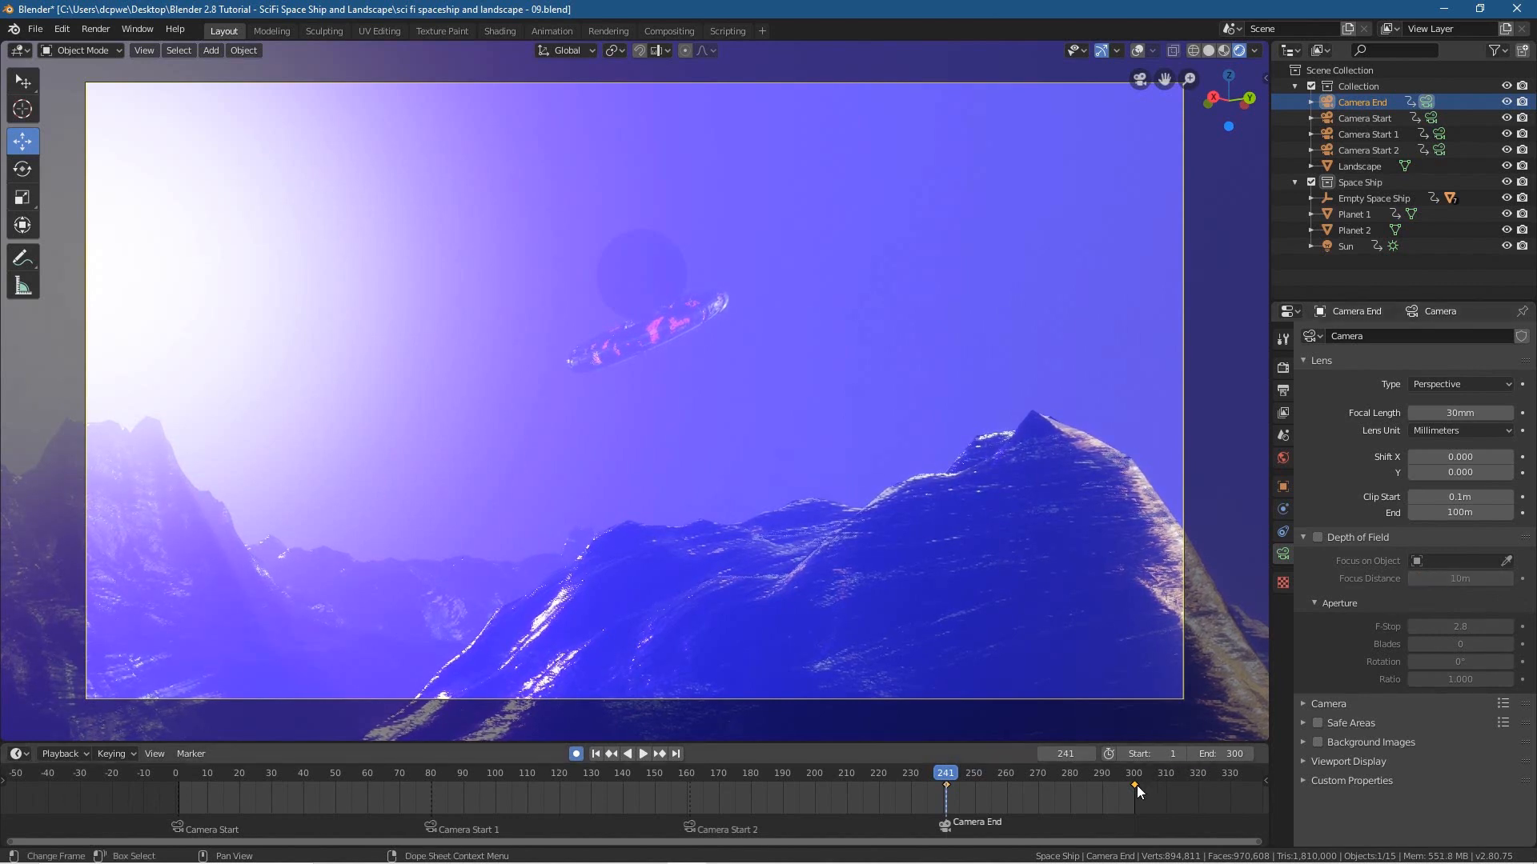
pyautogui.click(1376, 119)
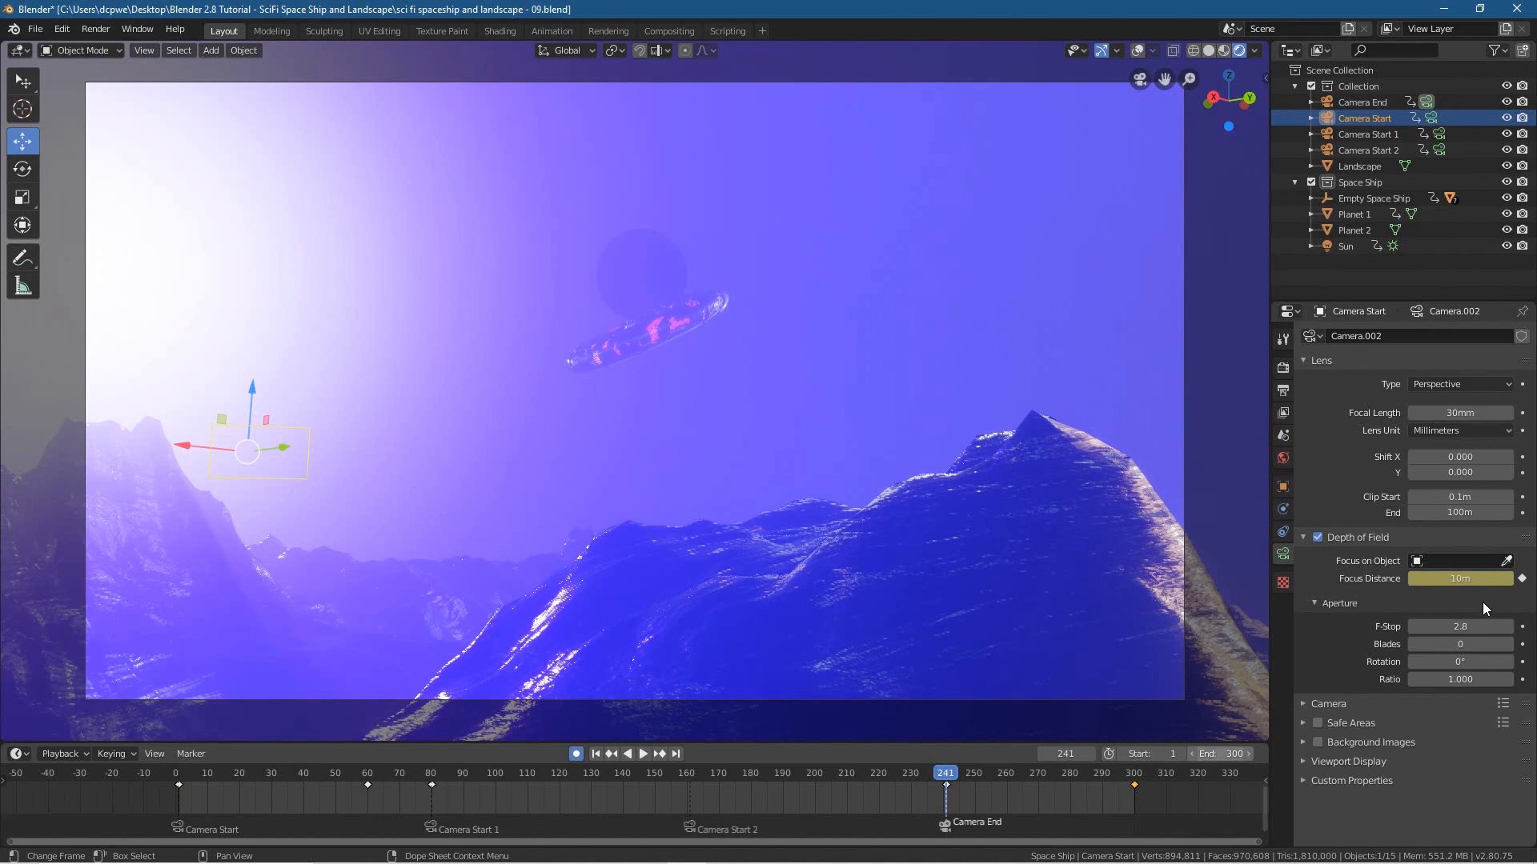
pyautogui.click(1522, 579)
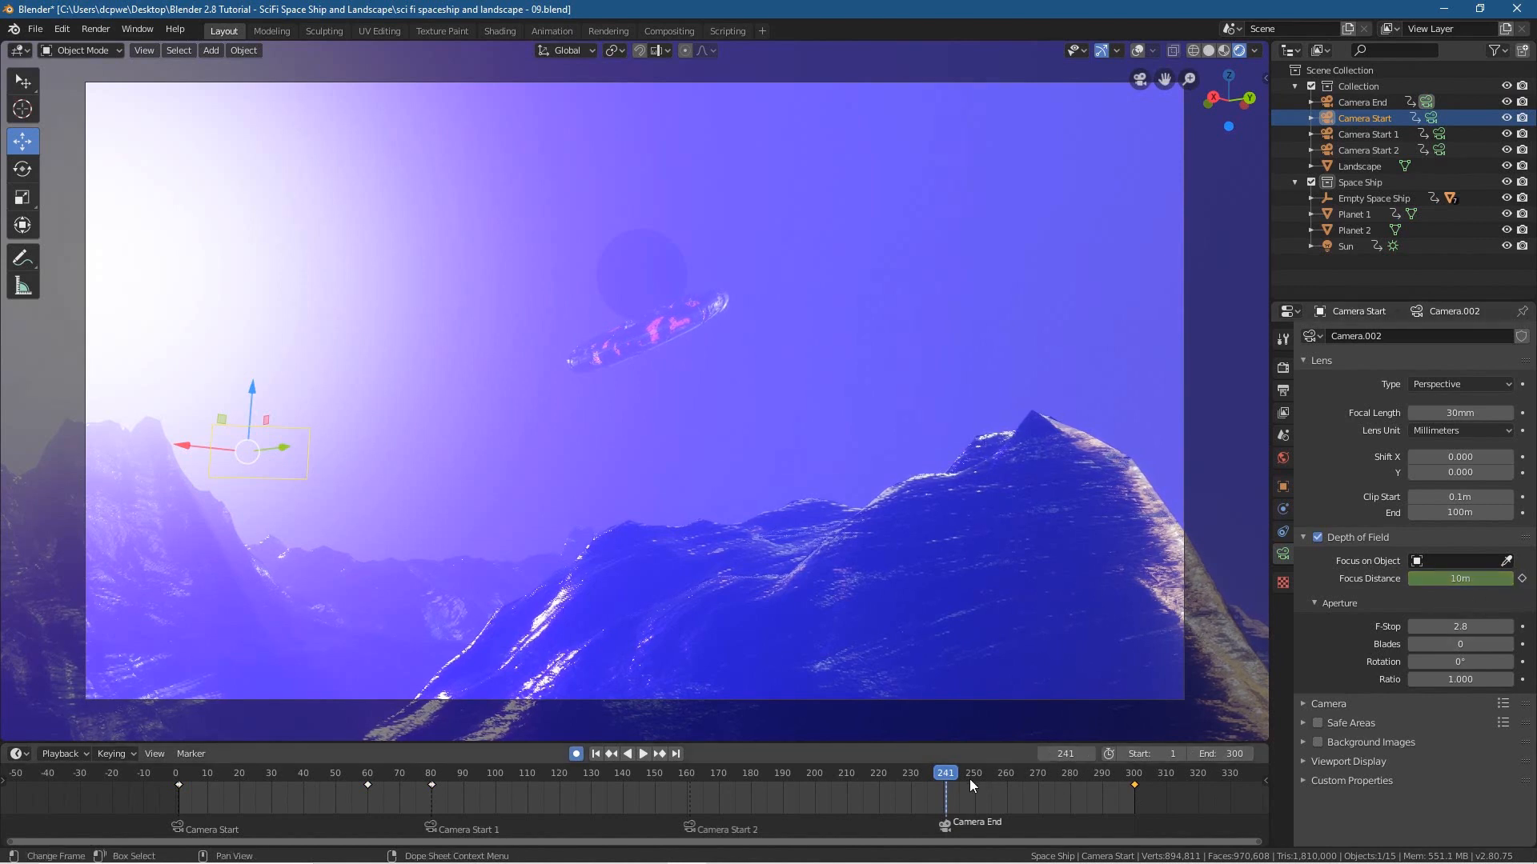
# - Review the spaceship's approach up to frame 300 and raise Camera End there to a Z location of about 5.97 m
pyautogui.click(1030, 772)
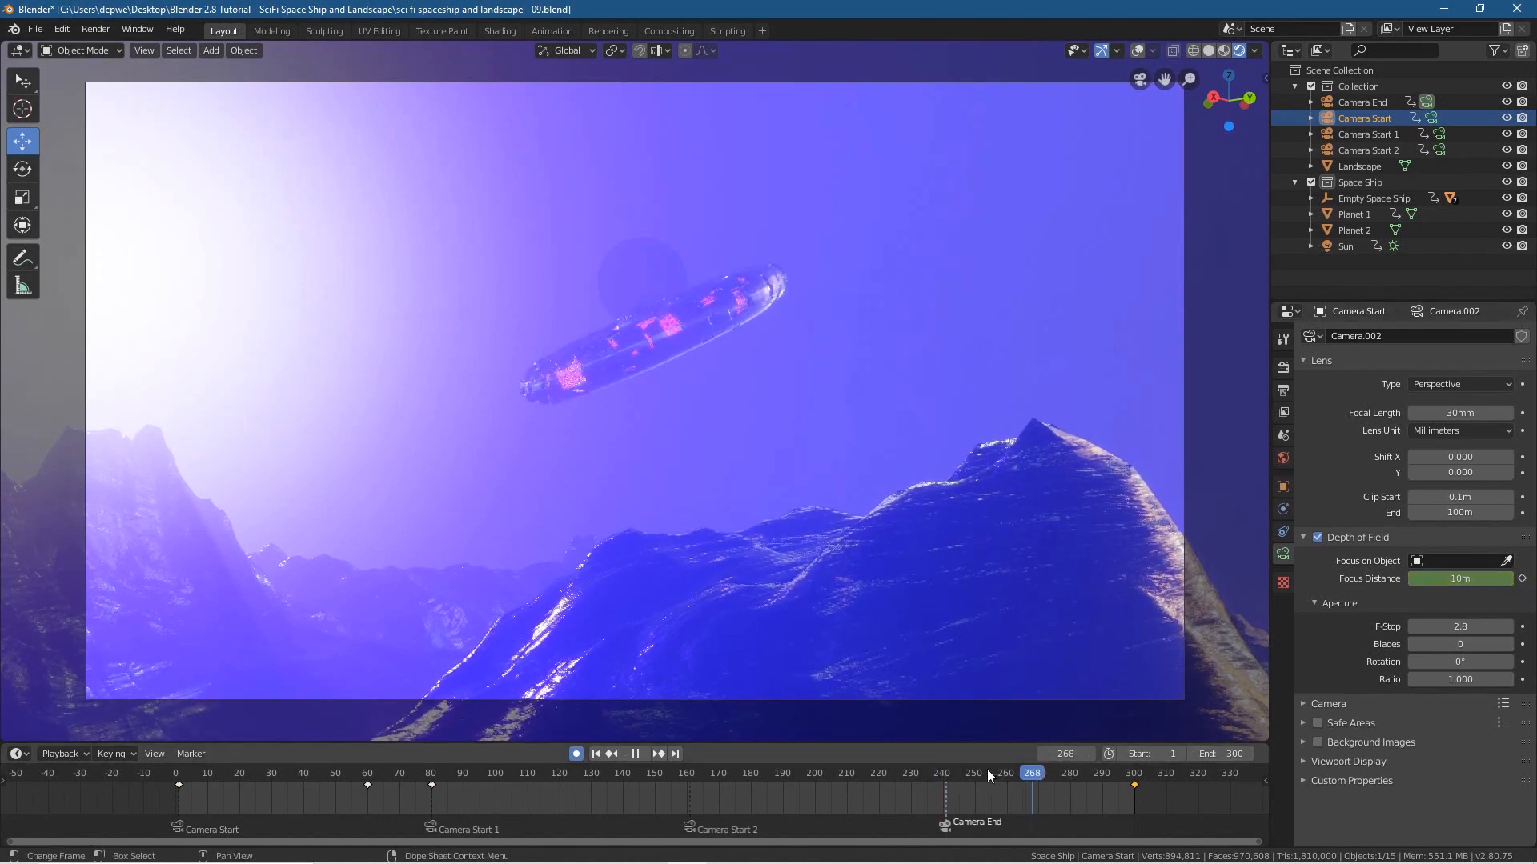
pyautogui.click(953, 770)
pyautogui.press('space')
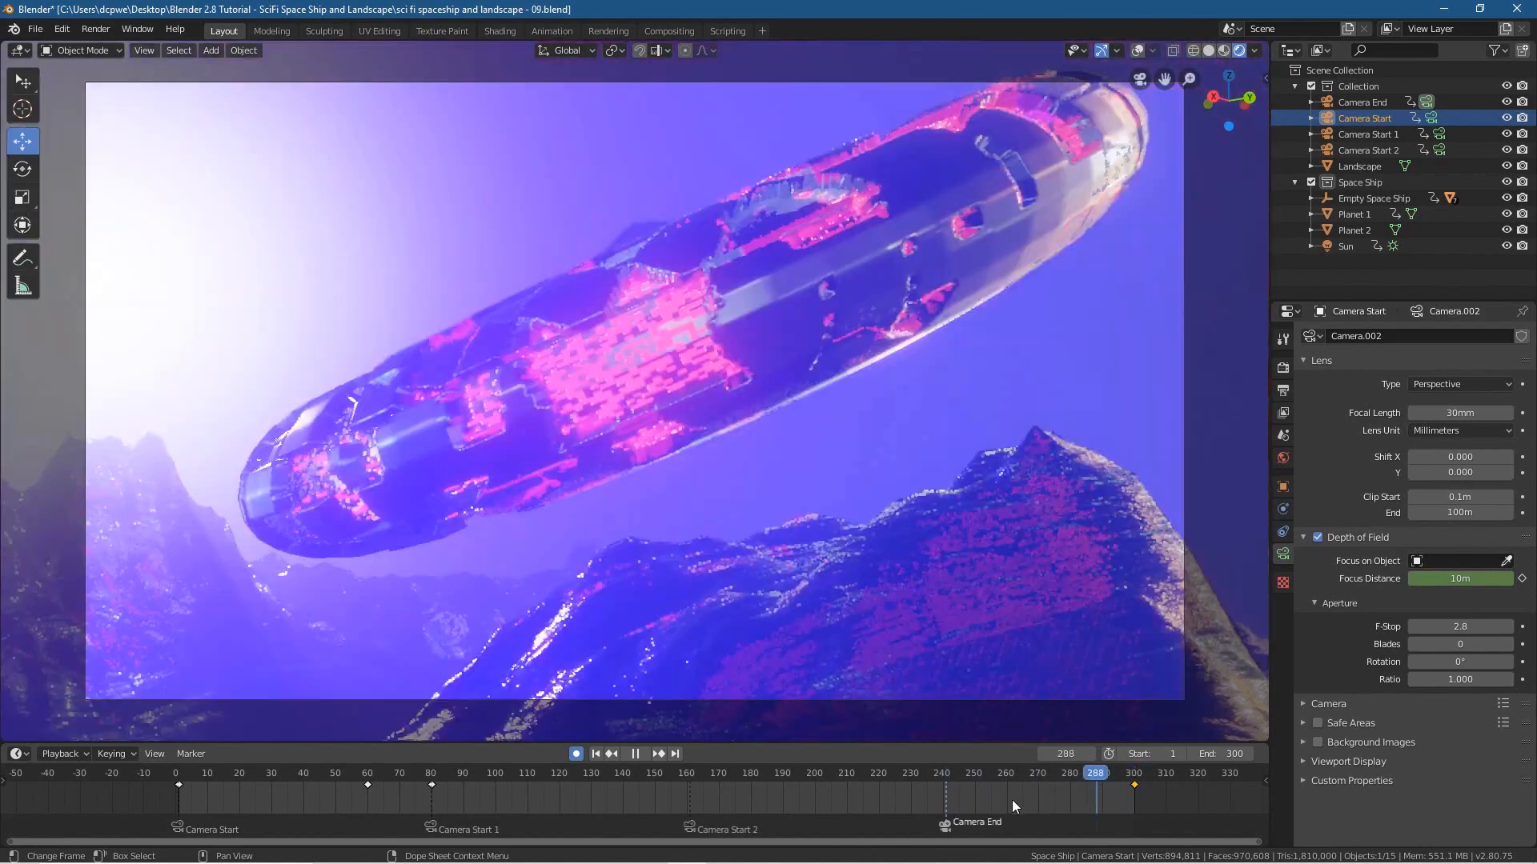
pyautogui.moveTo(1011, 800); pyautogui.dragTo(1135, 818)
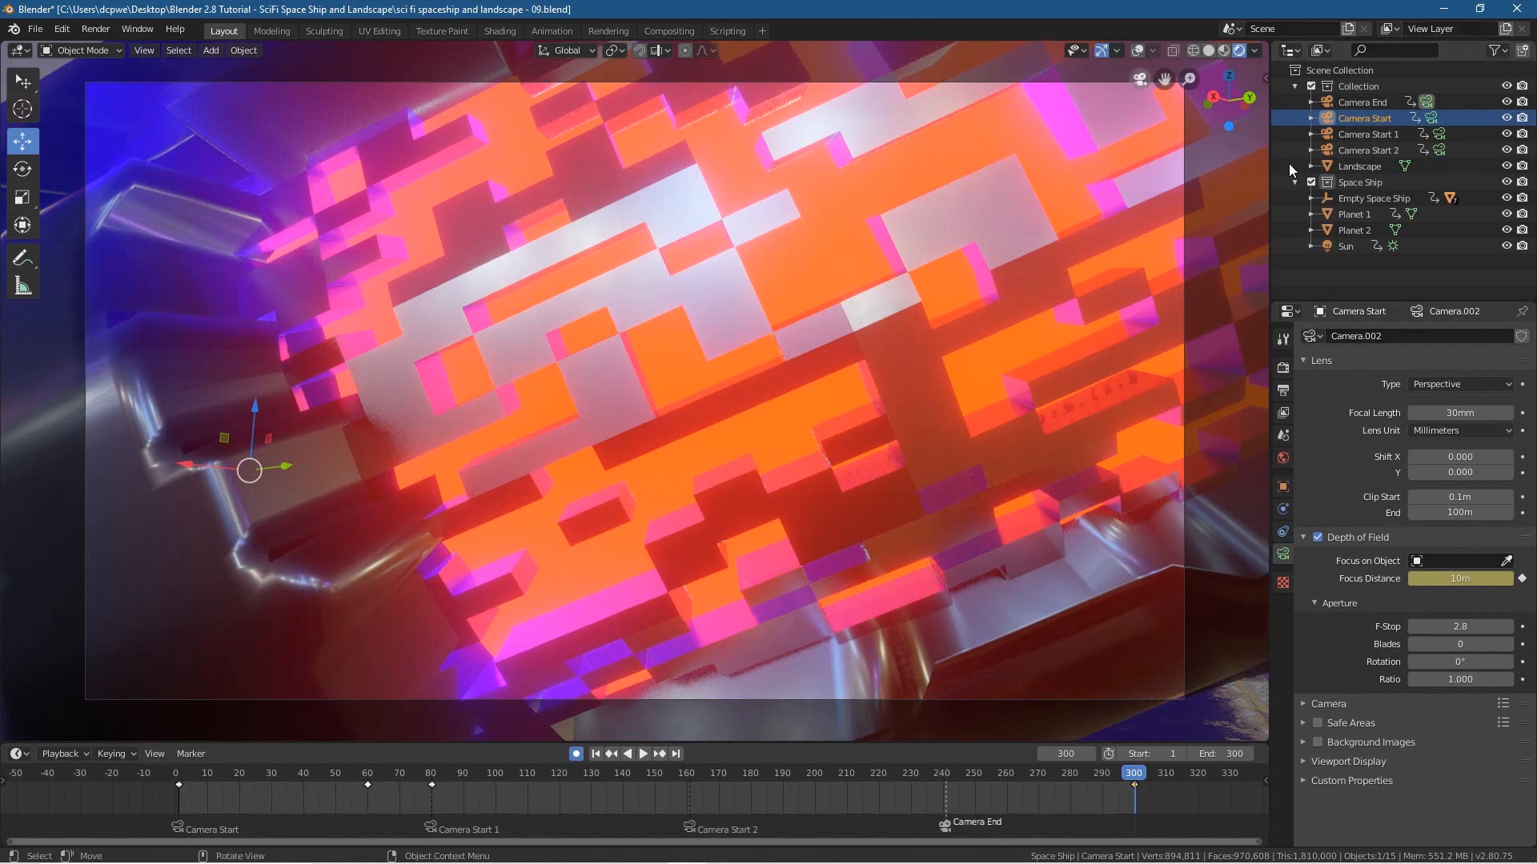
pyautogui.click(1343, 104)
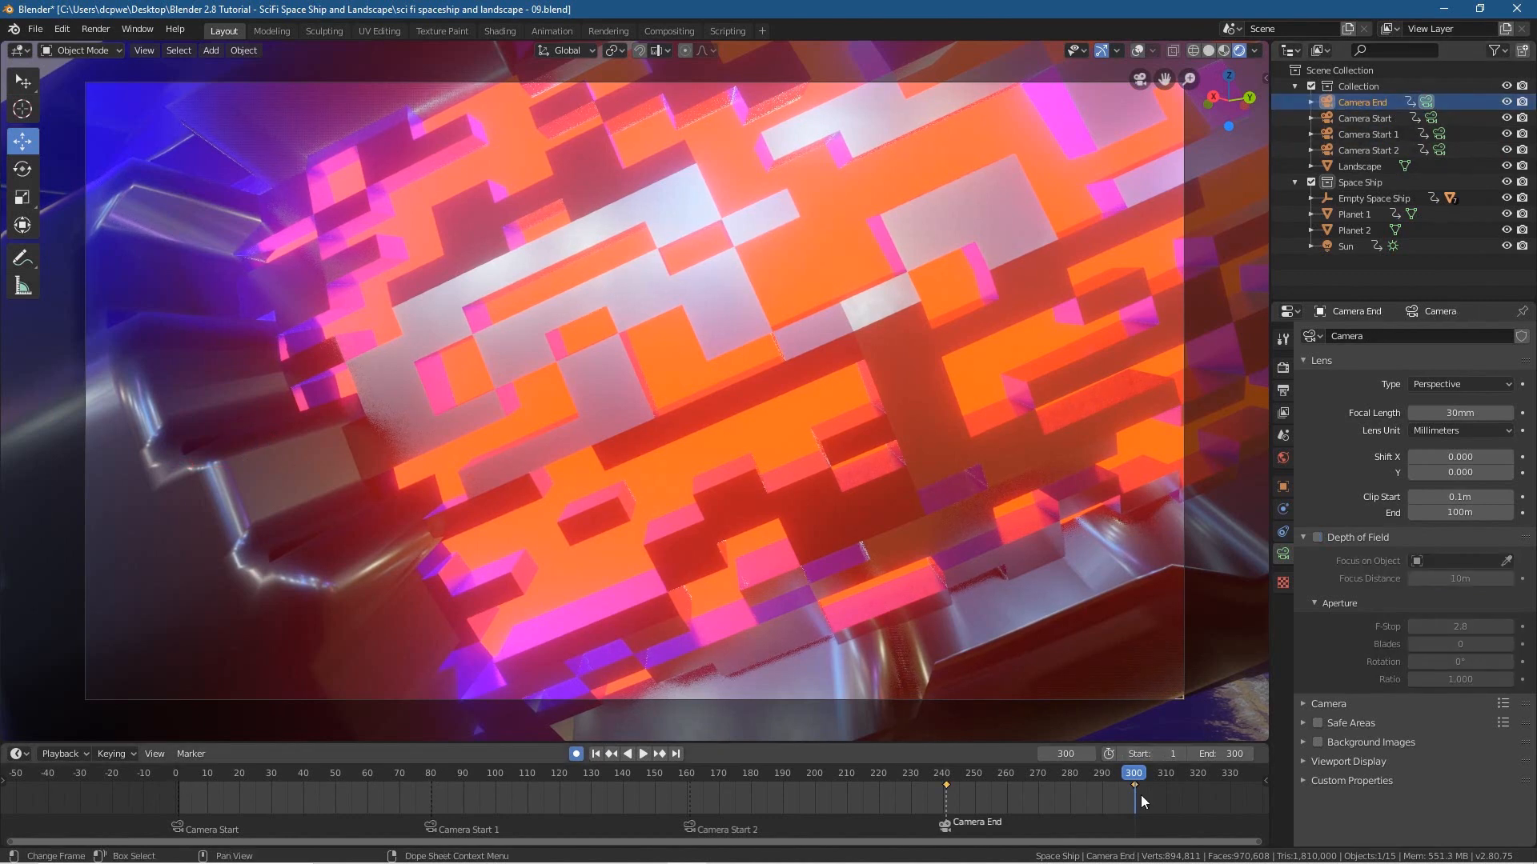
pyautogui.click(1282, 486)
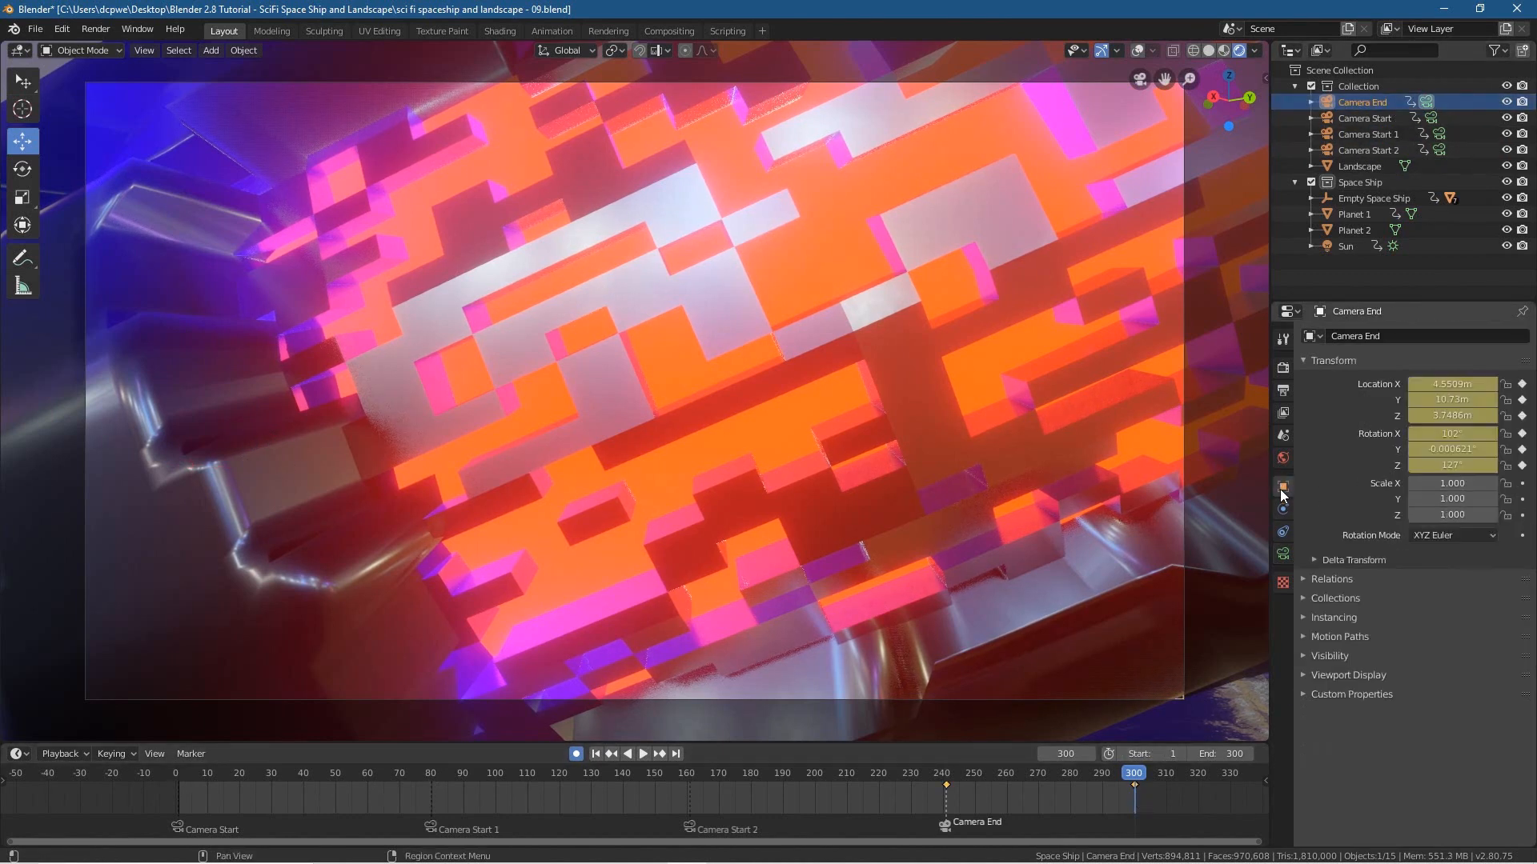
pyautogui.moveTo(1445, 417); pyautogui.dragTo(1528, 417)
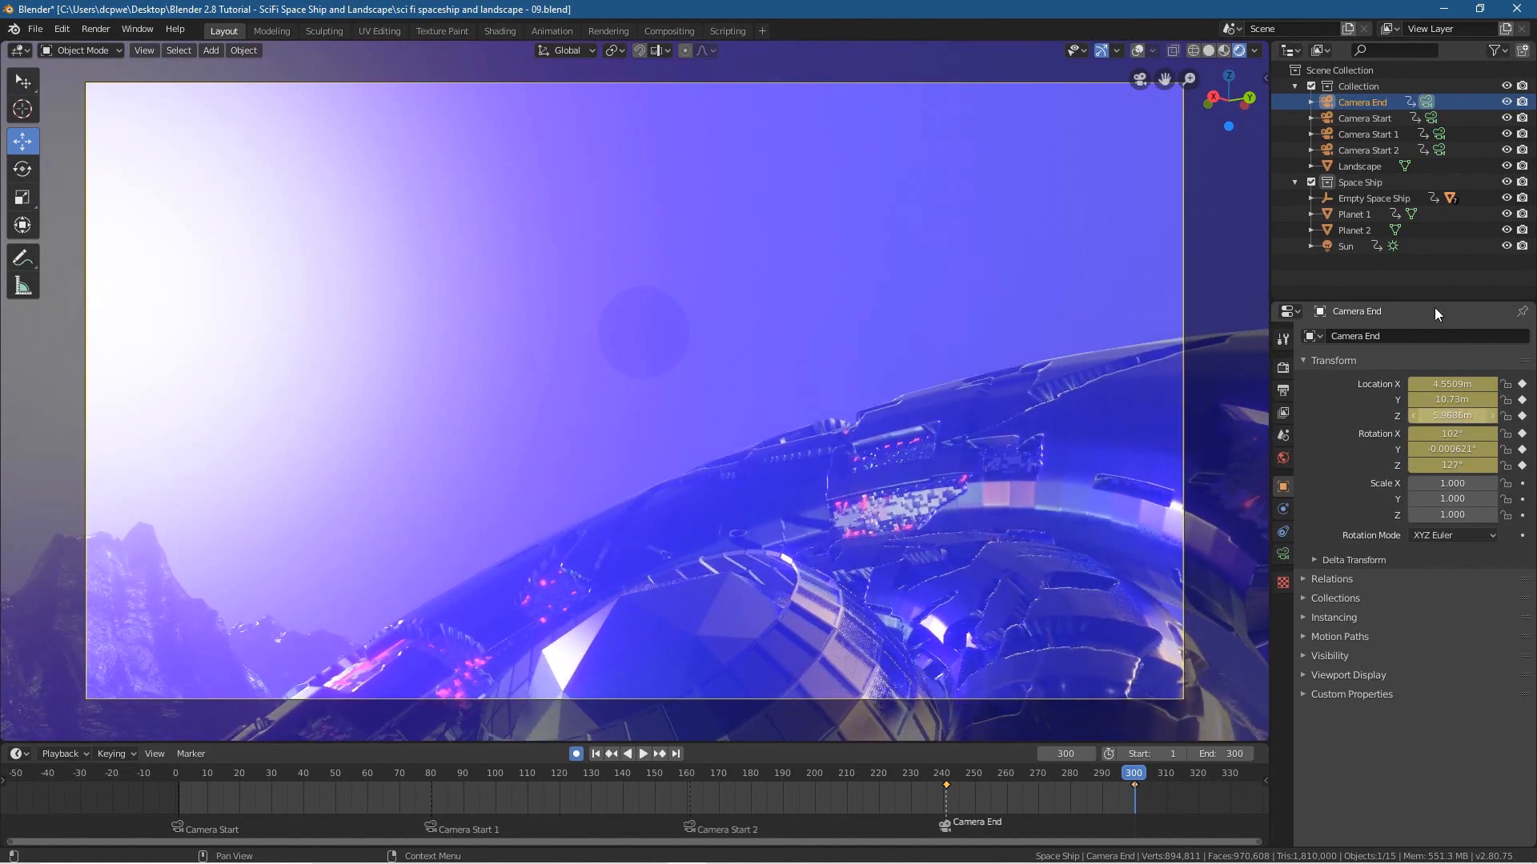
pyautogui.moveTo(1133, 771); pyautogui.dragTo(1135, 819)
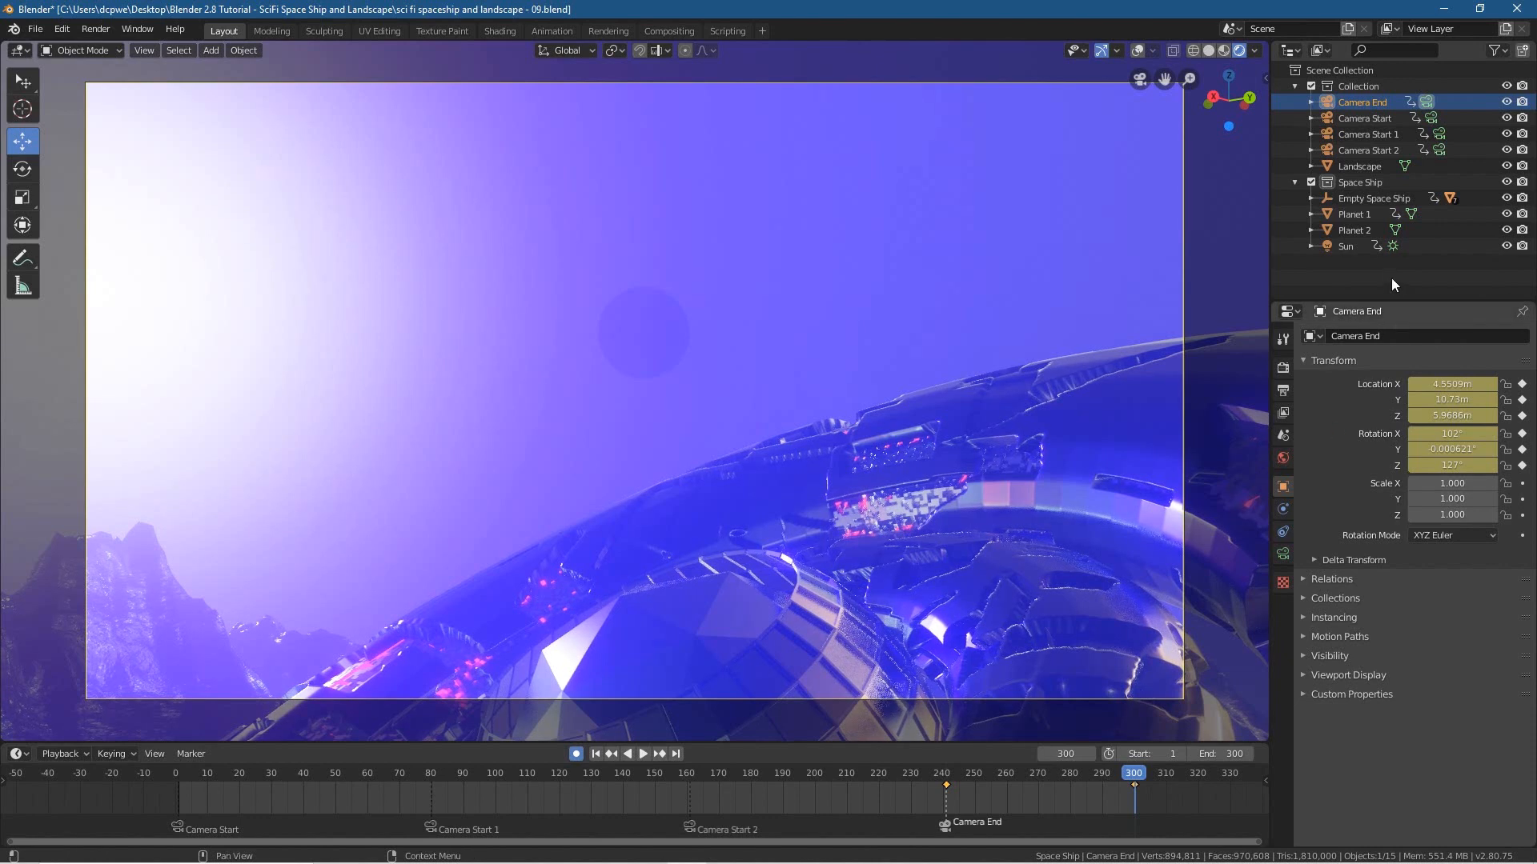
# - Move Empty Space Ship at frame 300 to about X 6.67 m, Y 9.36 m, Z 3.41 m and scrub back to frame 4
pyautogui.click(1374, 198)
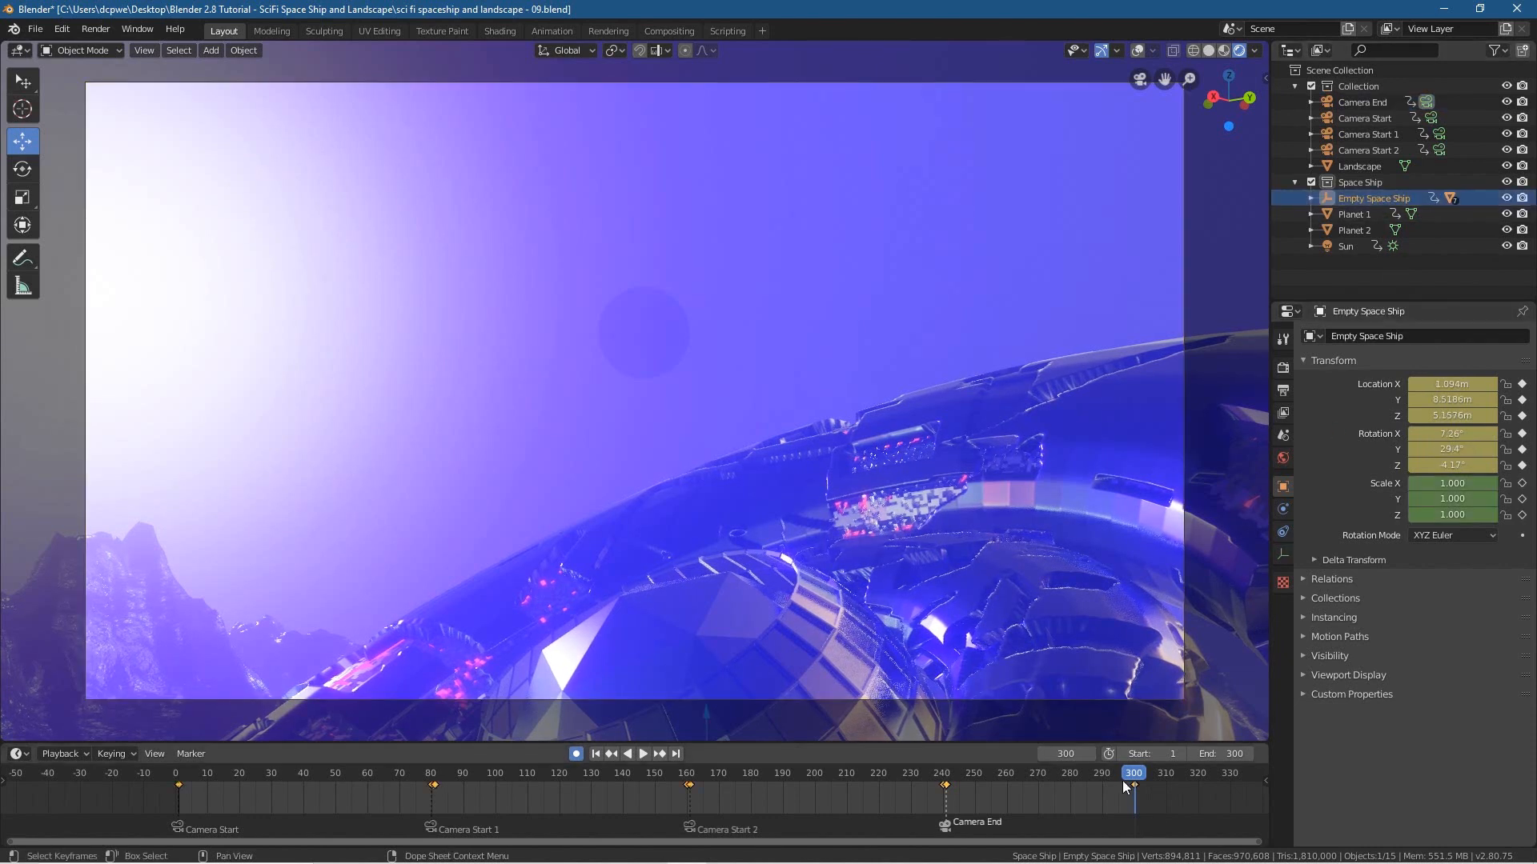
pyautogui.moveTo(1451, 400); pyautogui.dragTo(1401, 415)
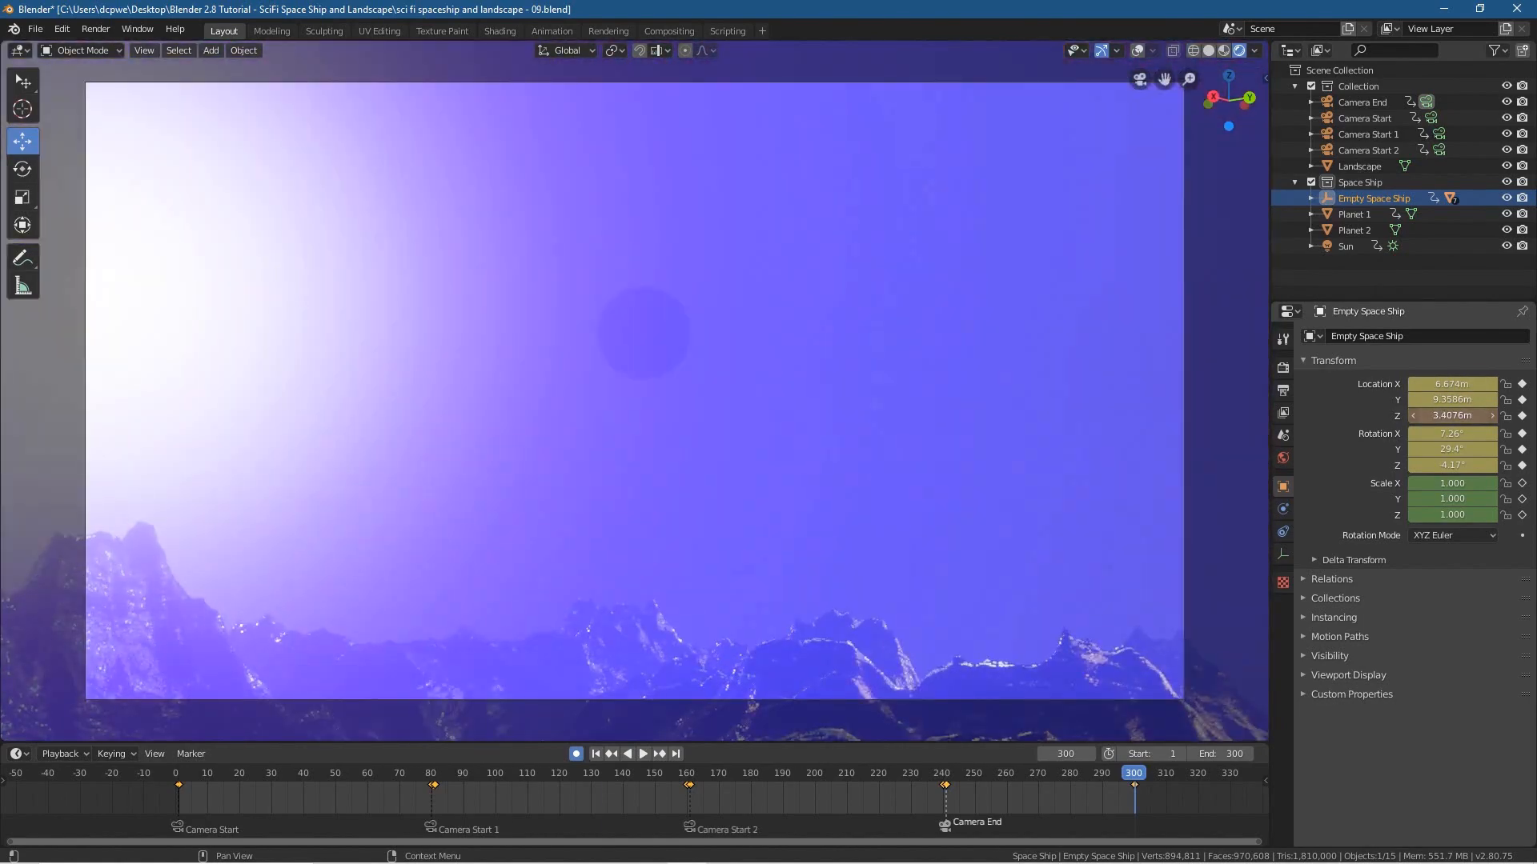
pyautogui.moveTo(1126, 771); pyautogui.dragTo(189, 825)
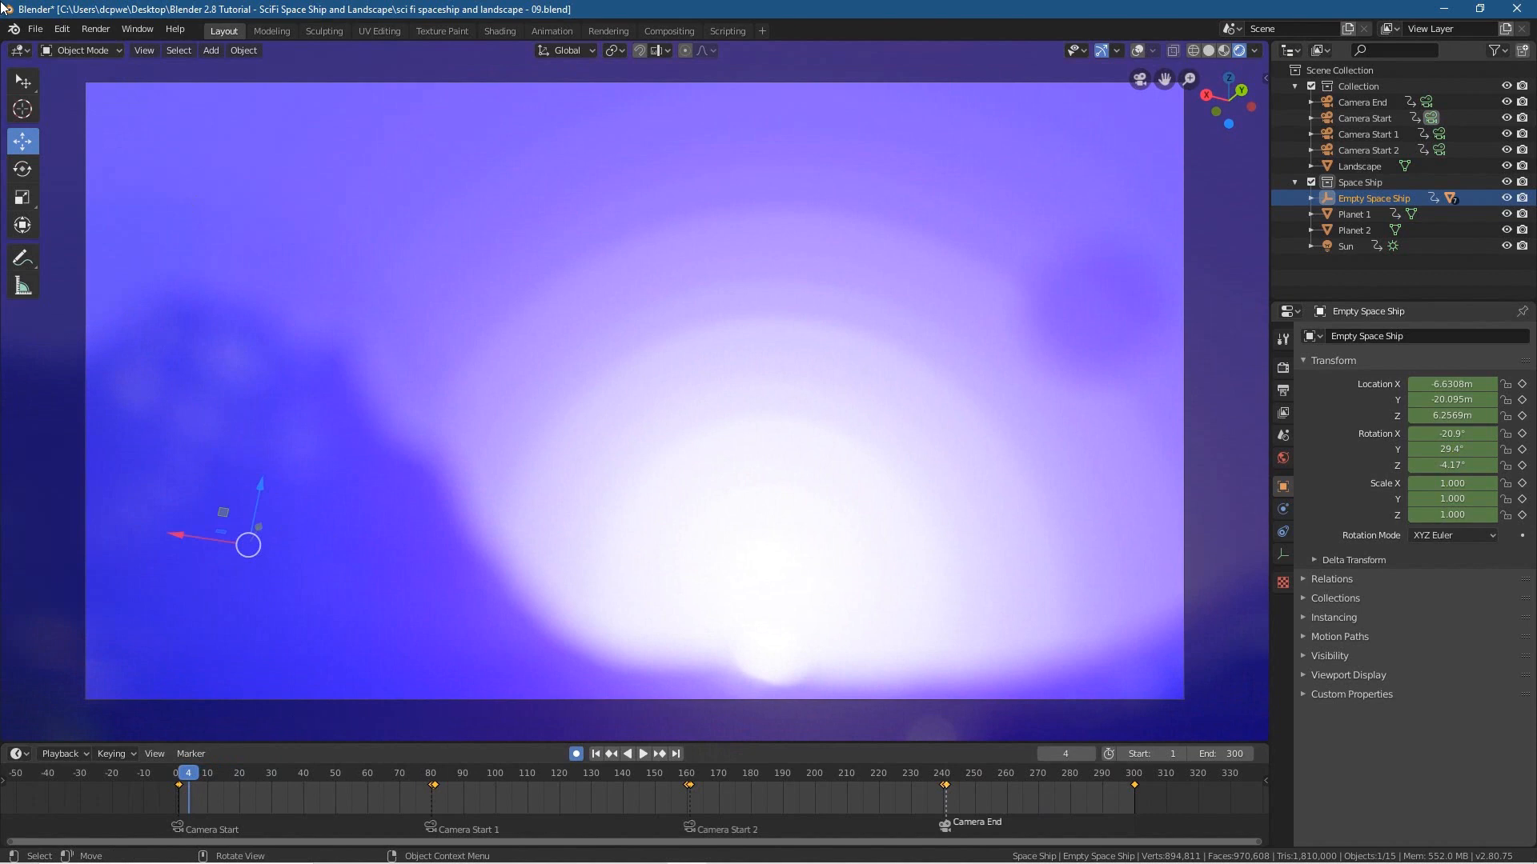
# - Save the current file and save an incremented version as "sci fi spaceship and landscape - 10.blend"
pyautogui.click(35, 29)
pyautogui.click(61, 134)
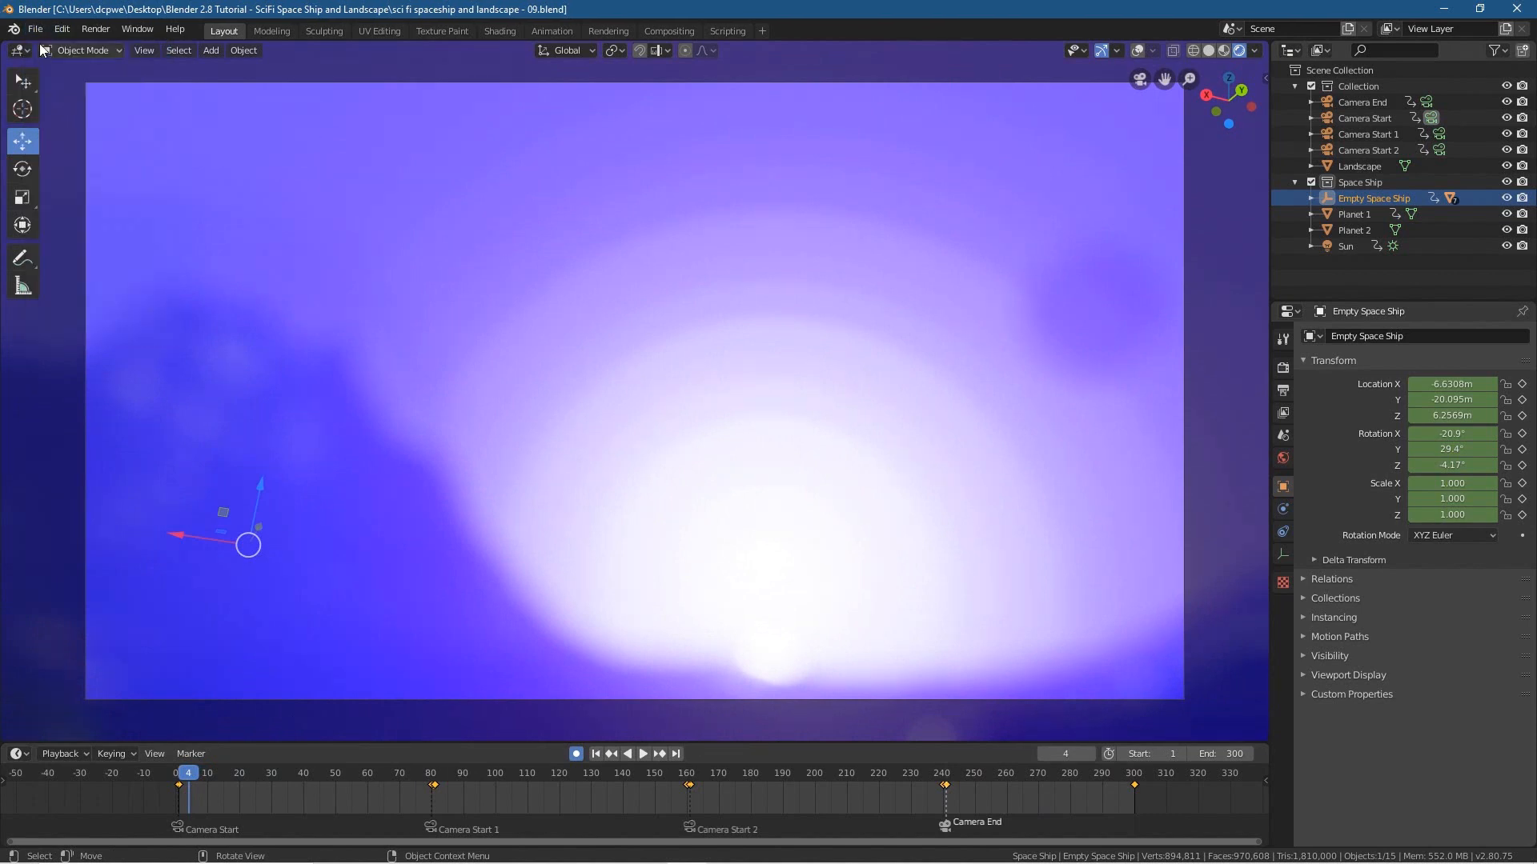
pyautogui.click(37, 29)
pyautogui.click(122, 154)
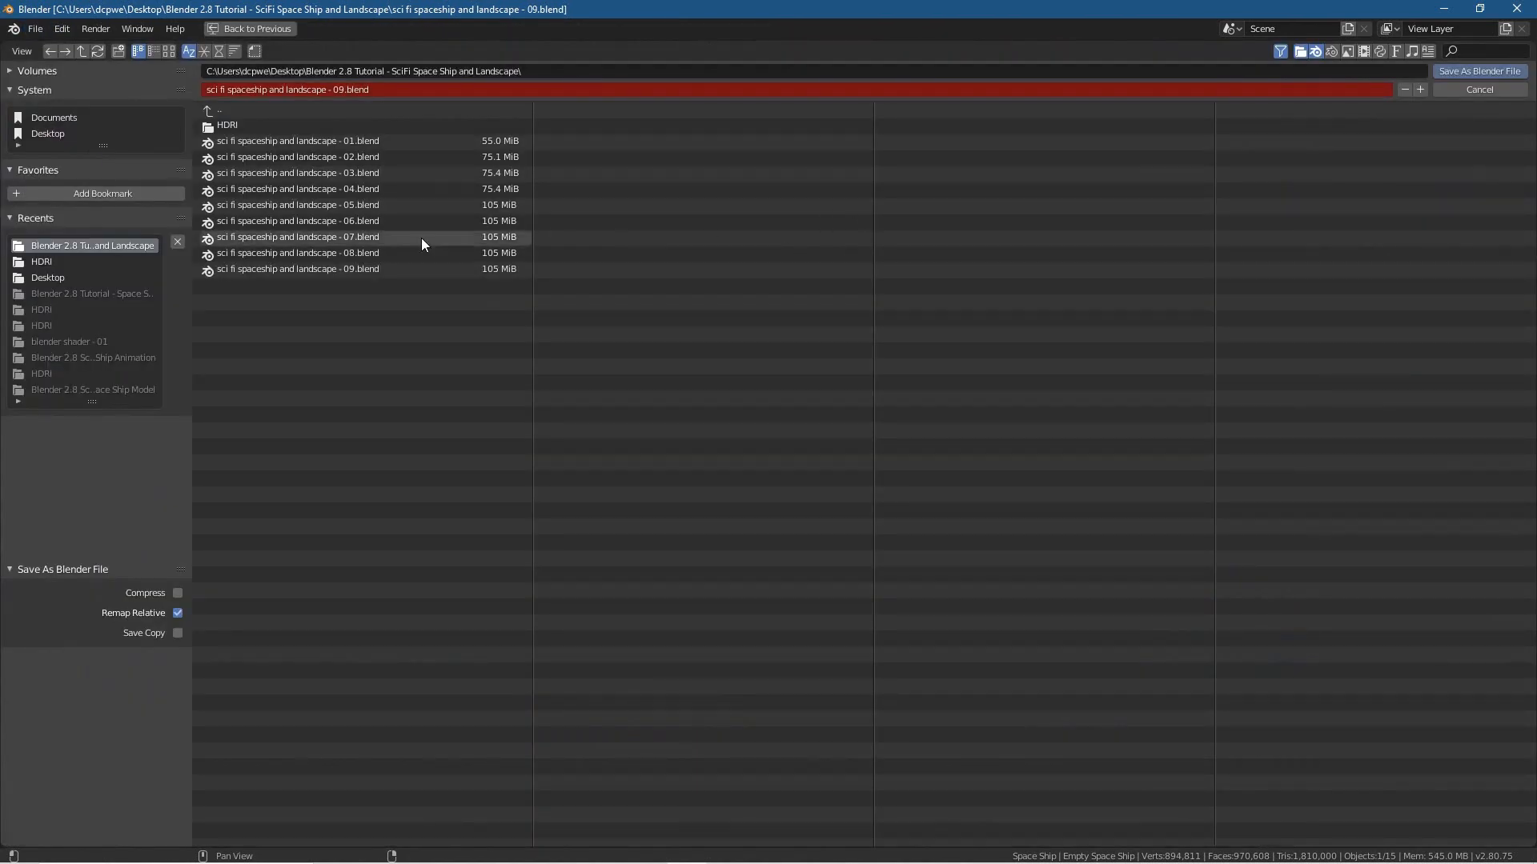
pyautogui.click(1421, 91)
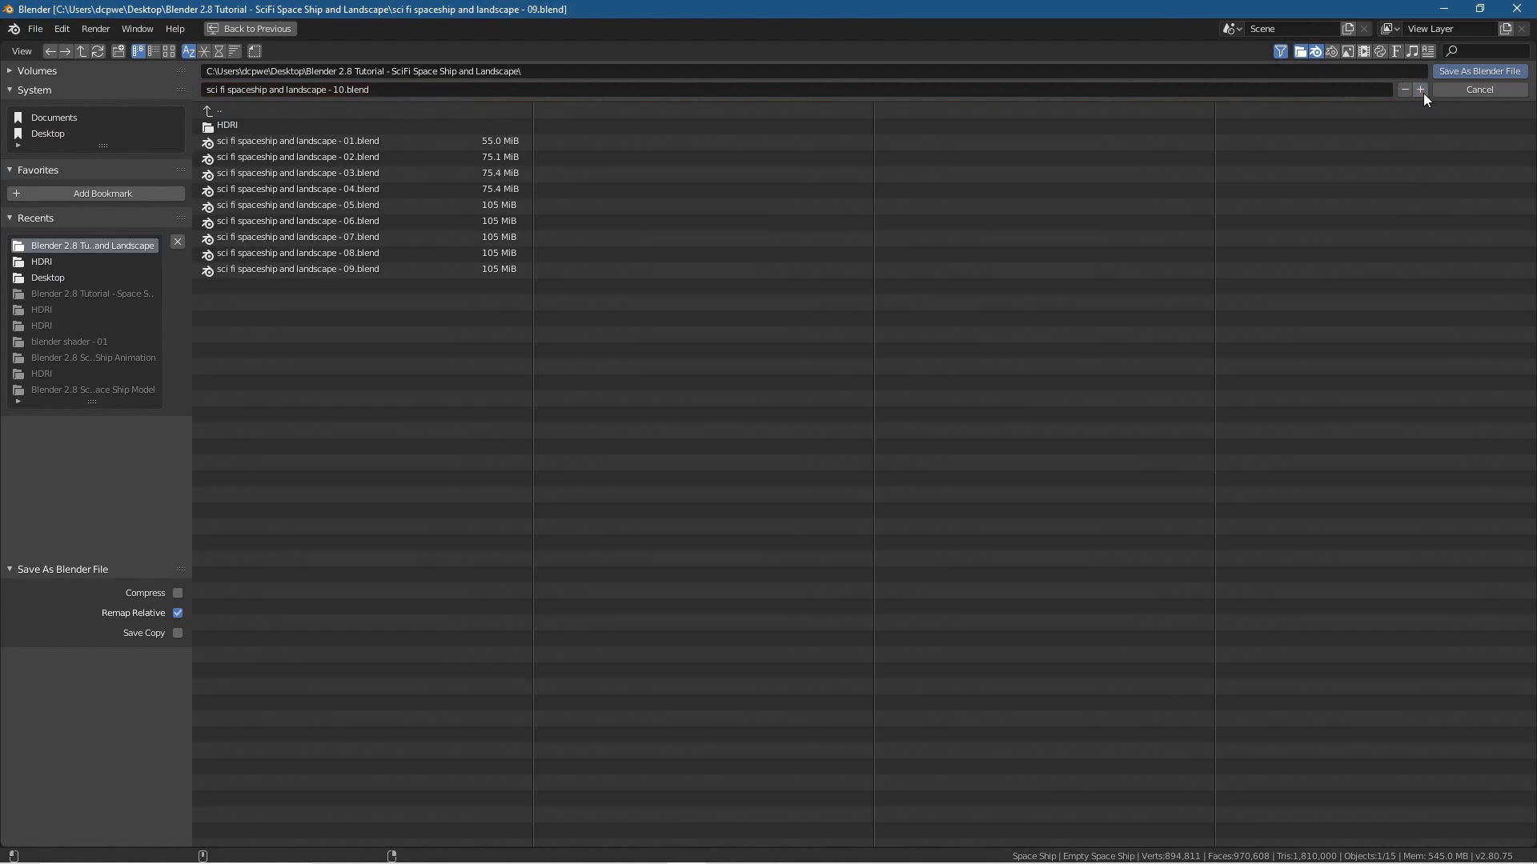
pyautogui.click(1470, 75)
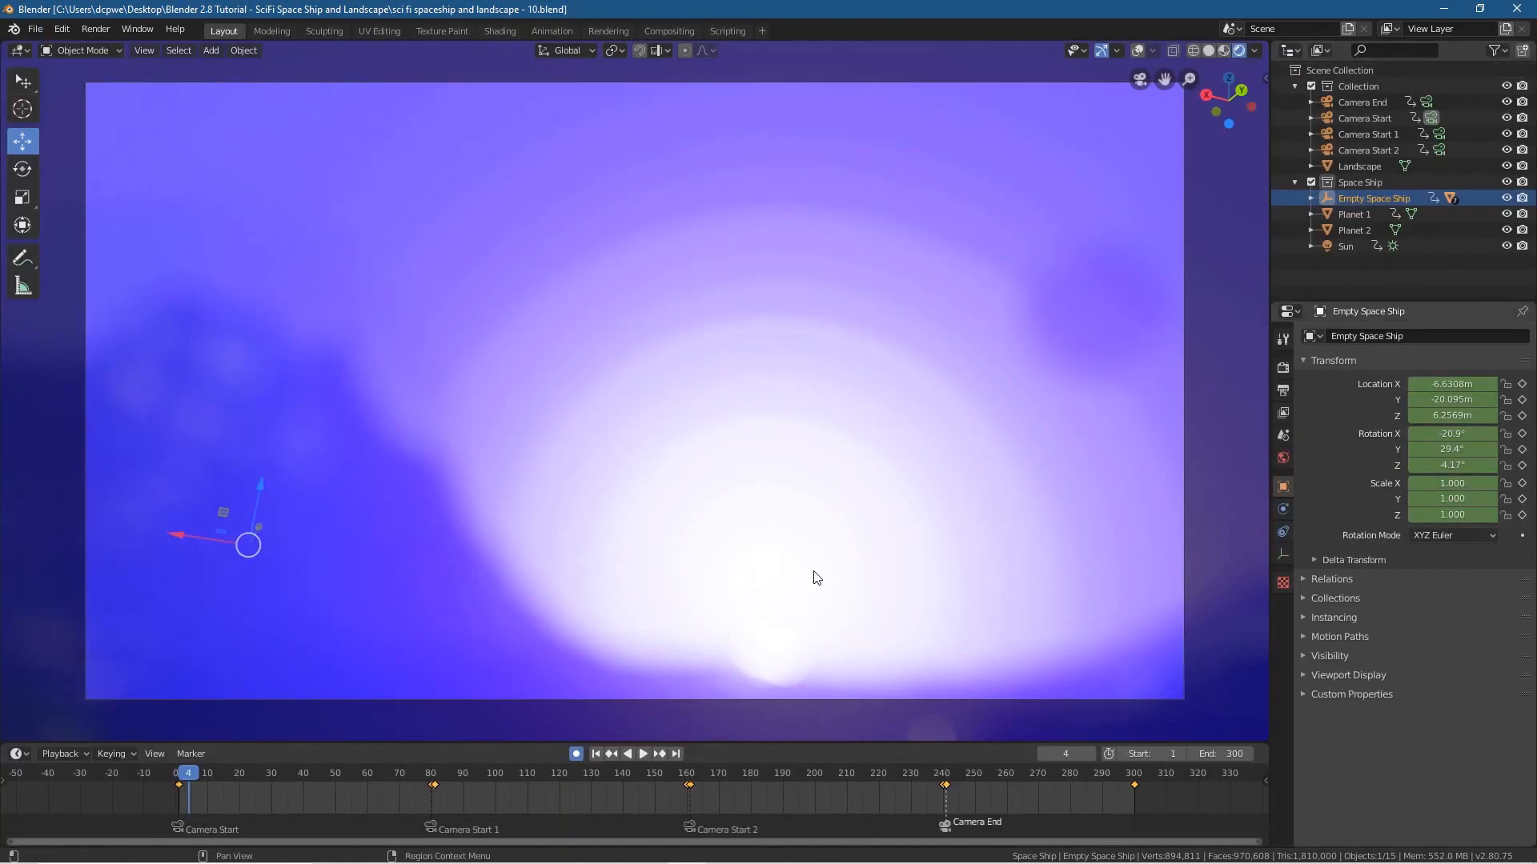
# - Turn off automatic keyframing, play the opening of the animation and return to frame 1
pyautogui.click(576, 754)
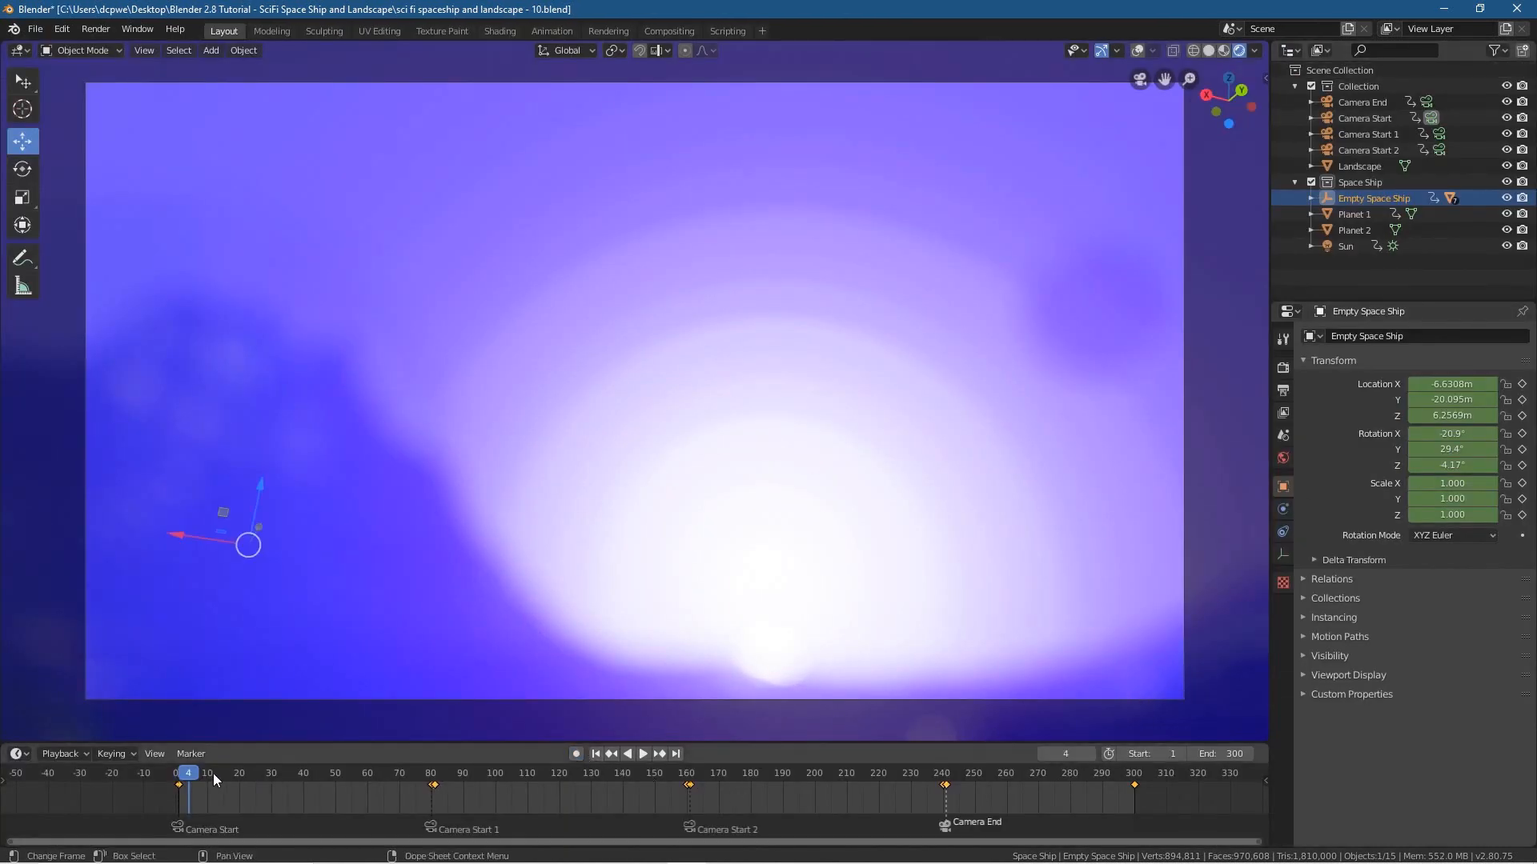
pyautogui.moveTo(191, 773); pyautogui.dragTo(177, 775)
pyautogui.press('space')
pyautogui.moveTo(295, 775); pyautogui.dragTo(178, 795)
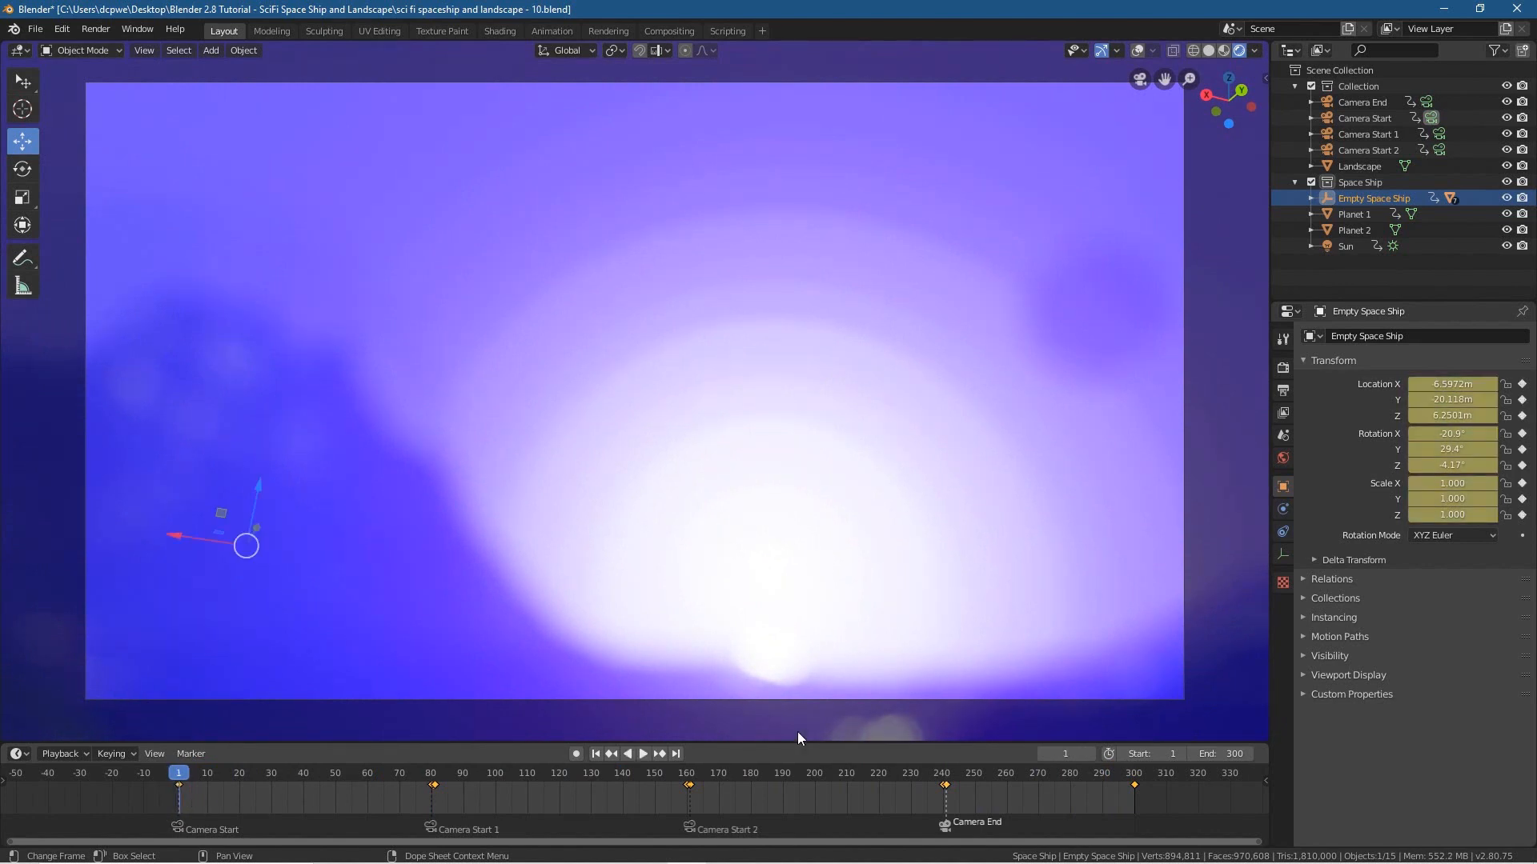
# - Set Eevee's render and viewport samples to 128 and check the shadow and volumetric settings
pyautogui.click(1283, 369)
pyautogui.click(1473, 385)
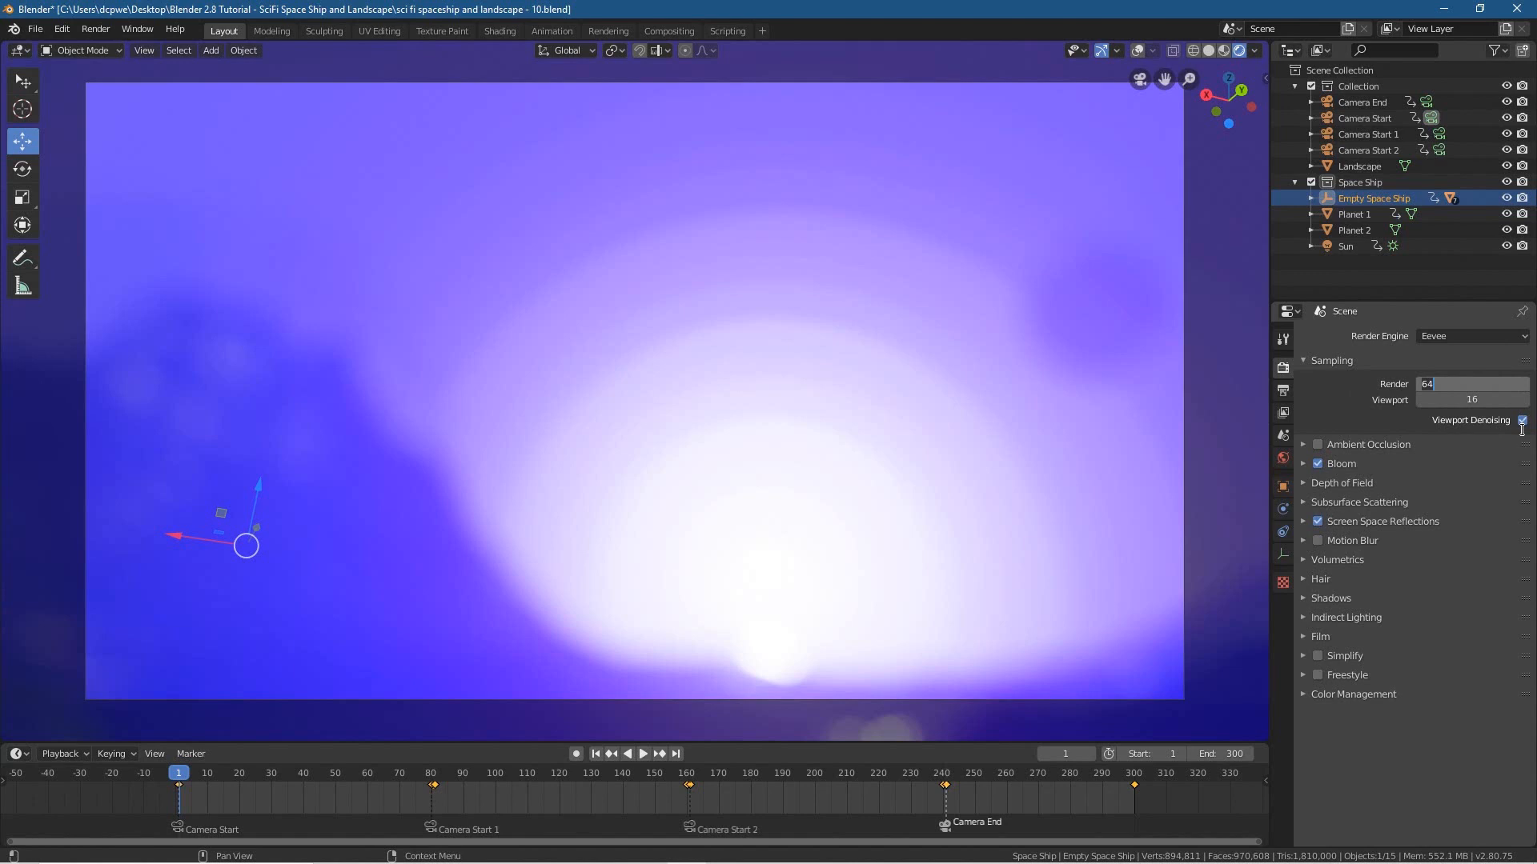
pyautogui.press('Tab')
pyautogui.write('1')
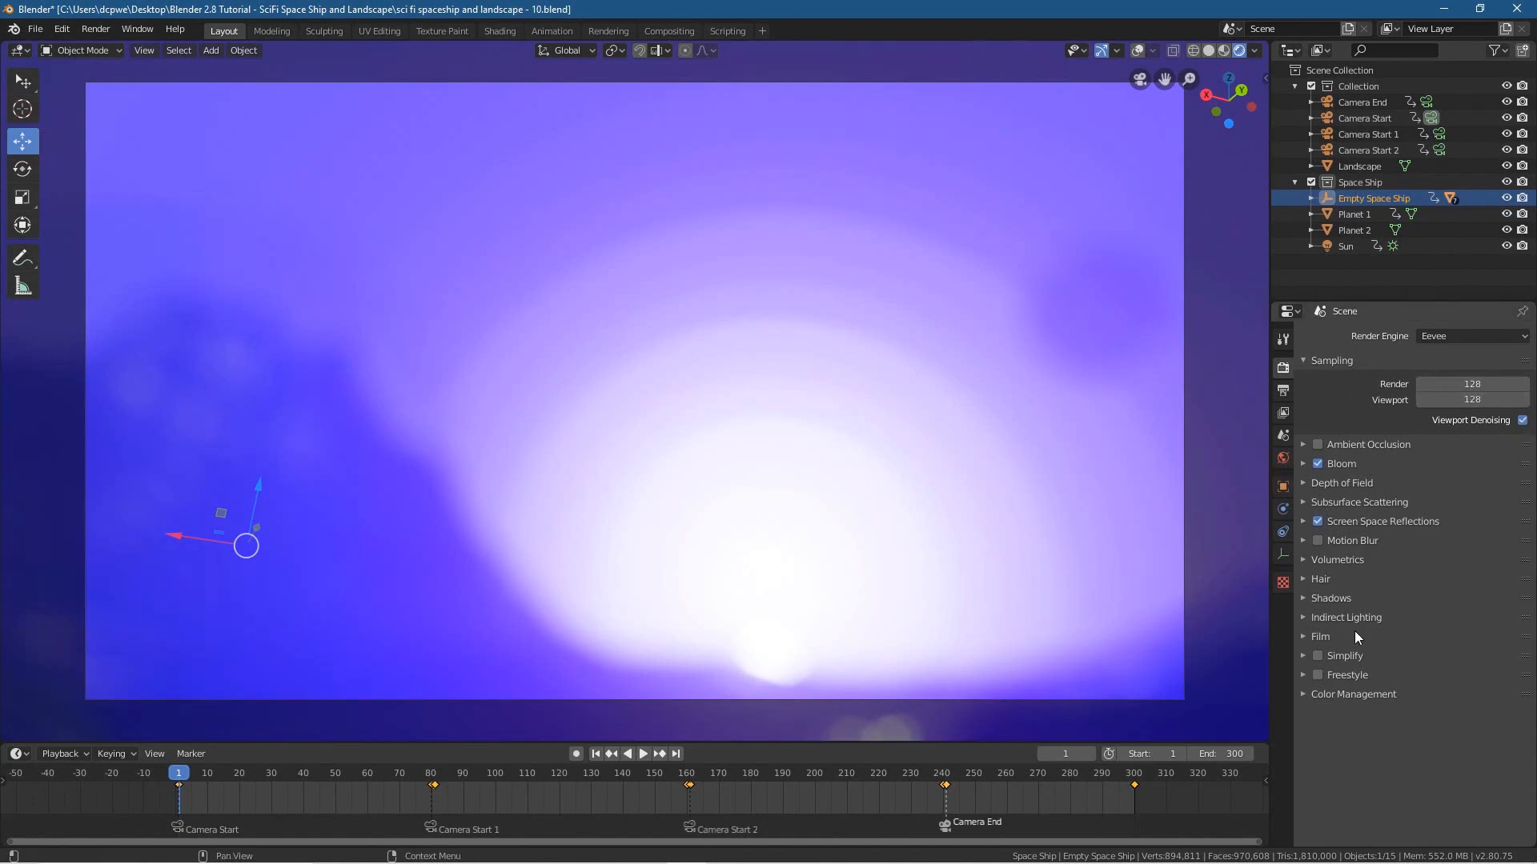
pyautogui.click(1308, 599)
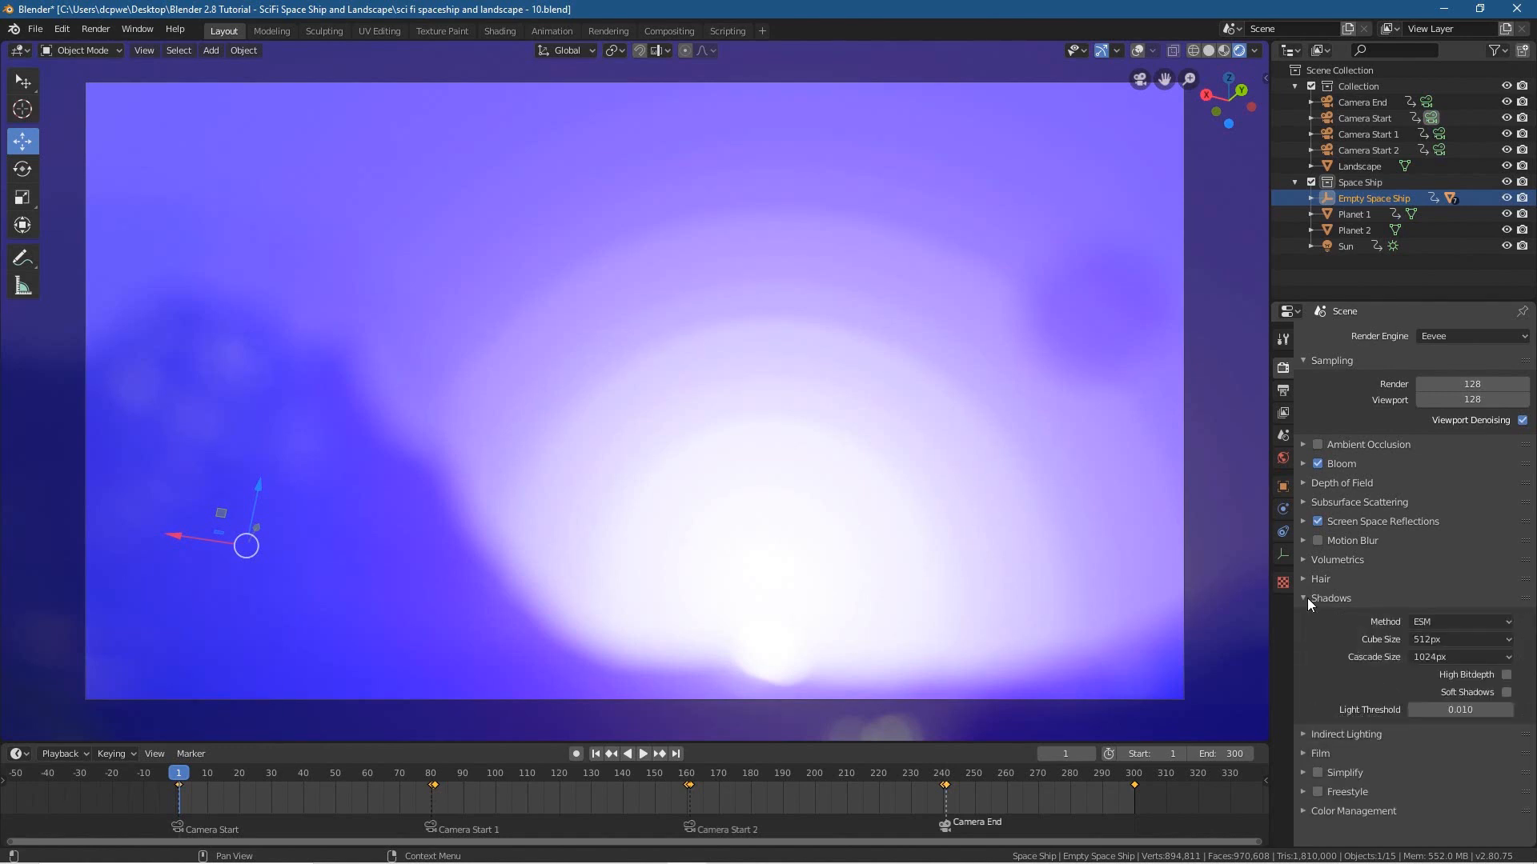
pyautogui.click(1308, 599)
pyautogui.click(1305, 558)
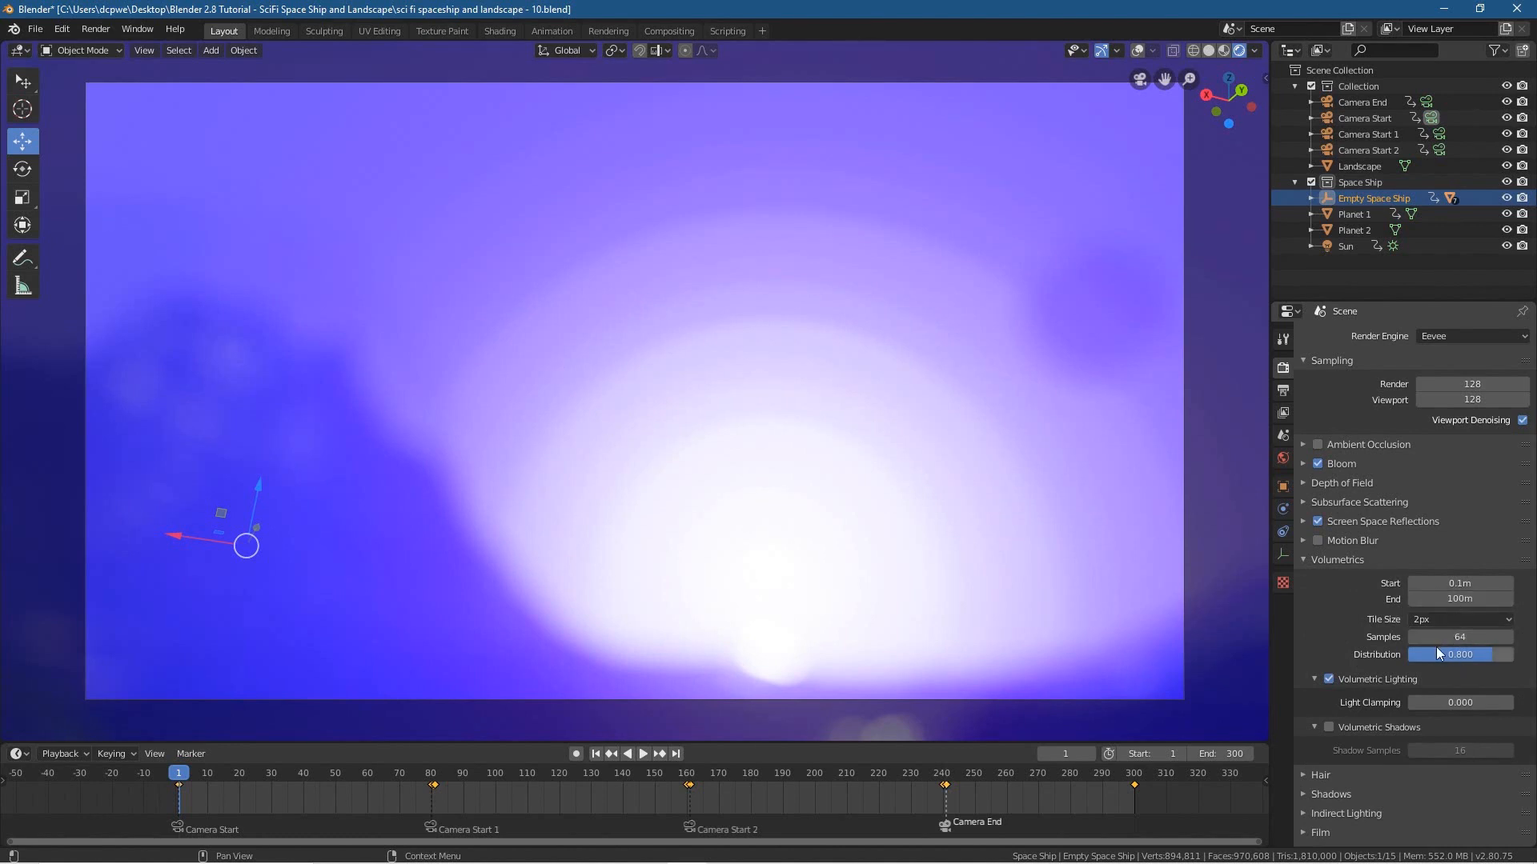
# - Set the render output file format to AVI JPEG
pyautogui.click(1283, 392)
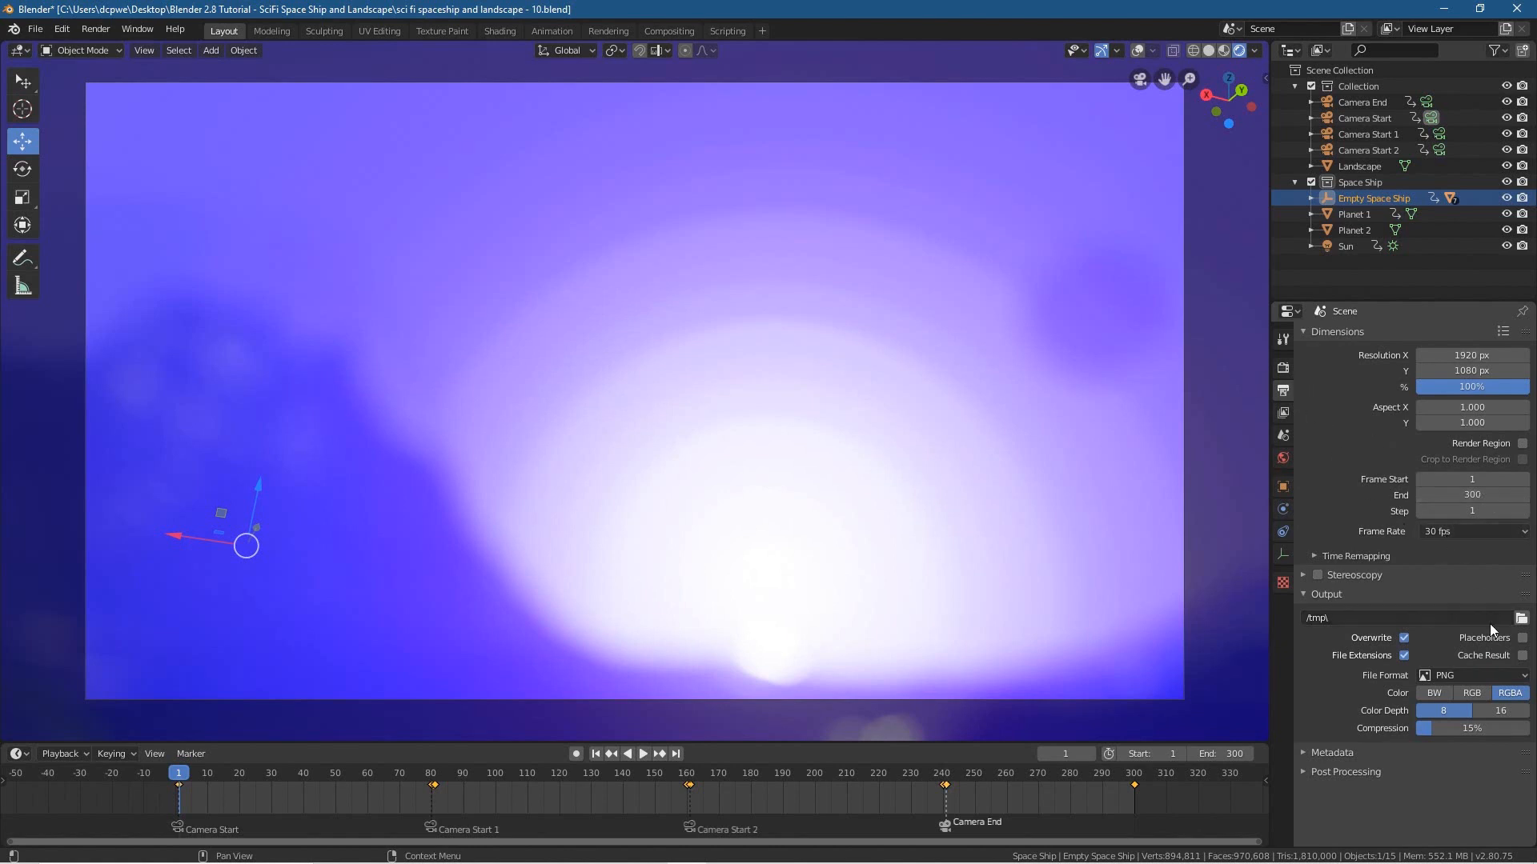
pyautogui.click(1475, 676)
pyautogui.click(1477, 734)
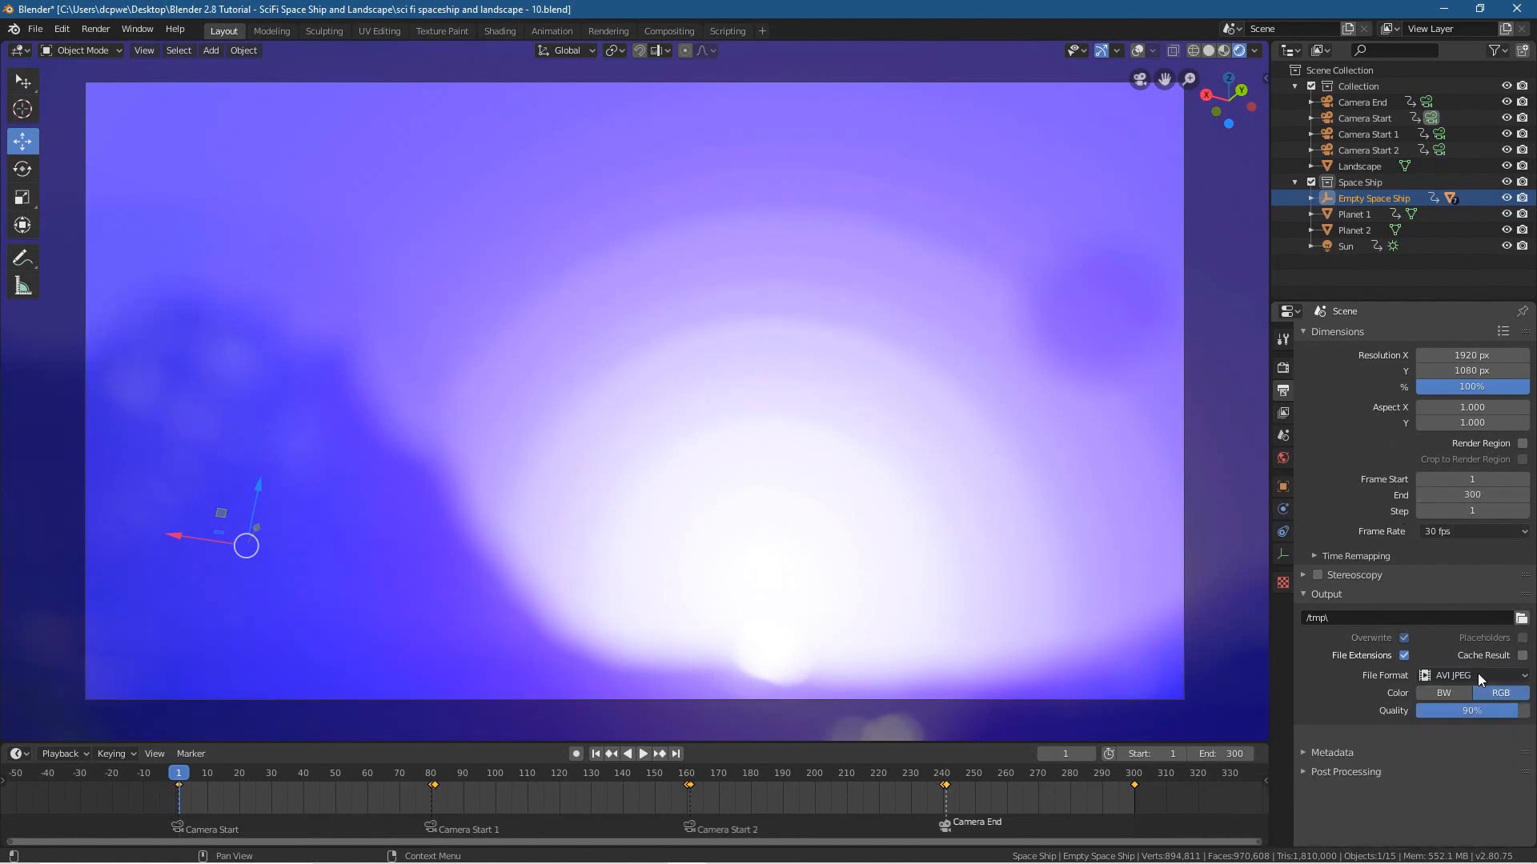
# - Set the output folder to "Blender 2.8 Tutorial - SciFi Space Ship and Landscape" on the desktop and save the project
pyautogui.click(1519, 620)
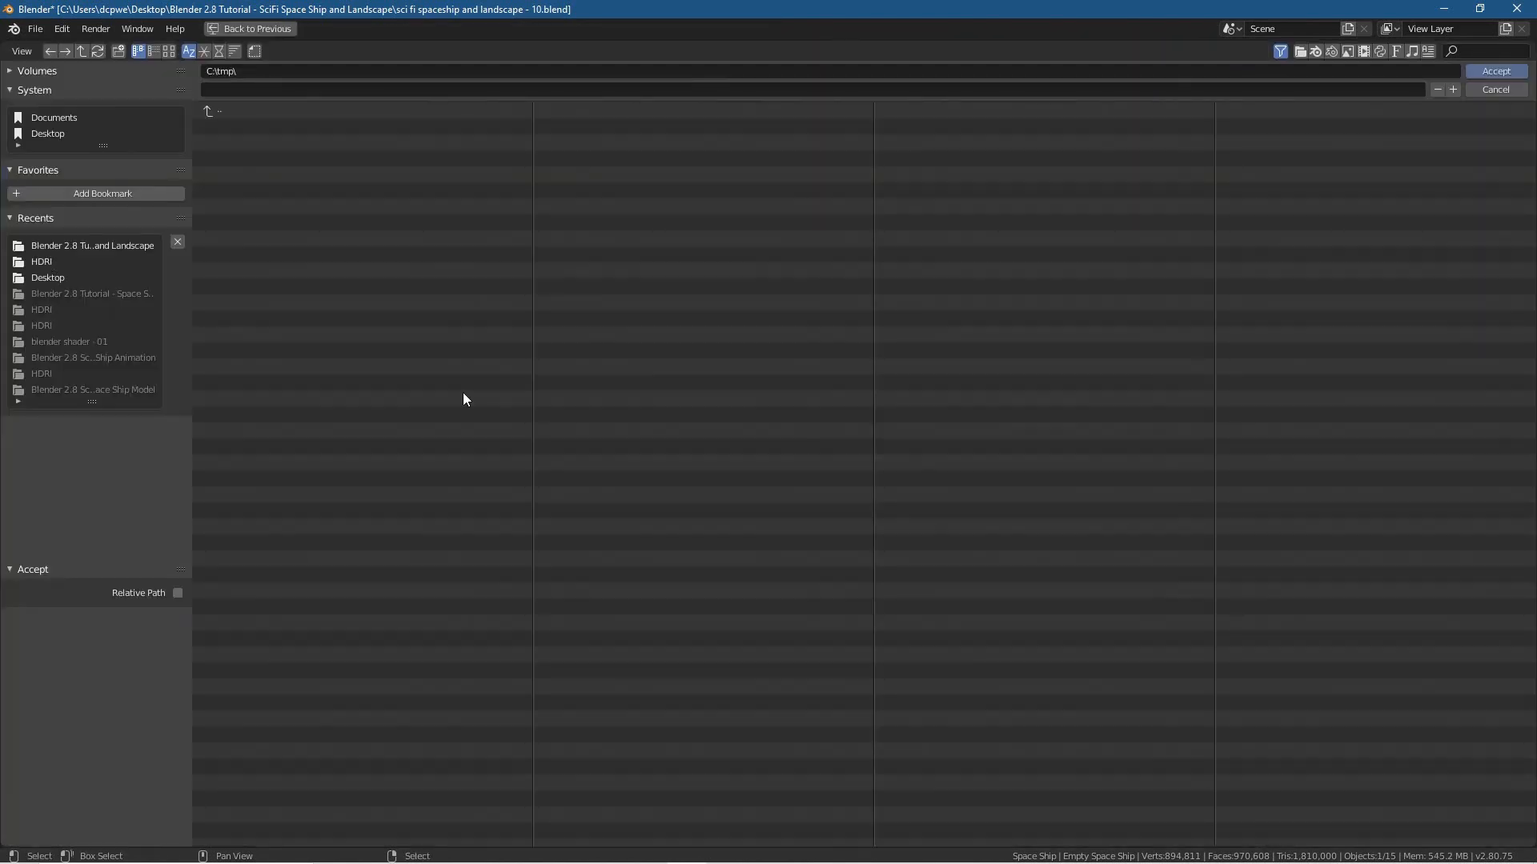
pyautogui.click(72, 132)
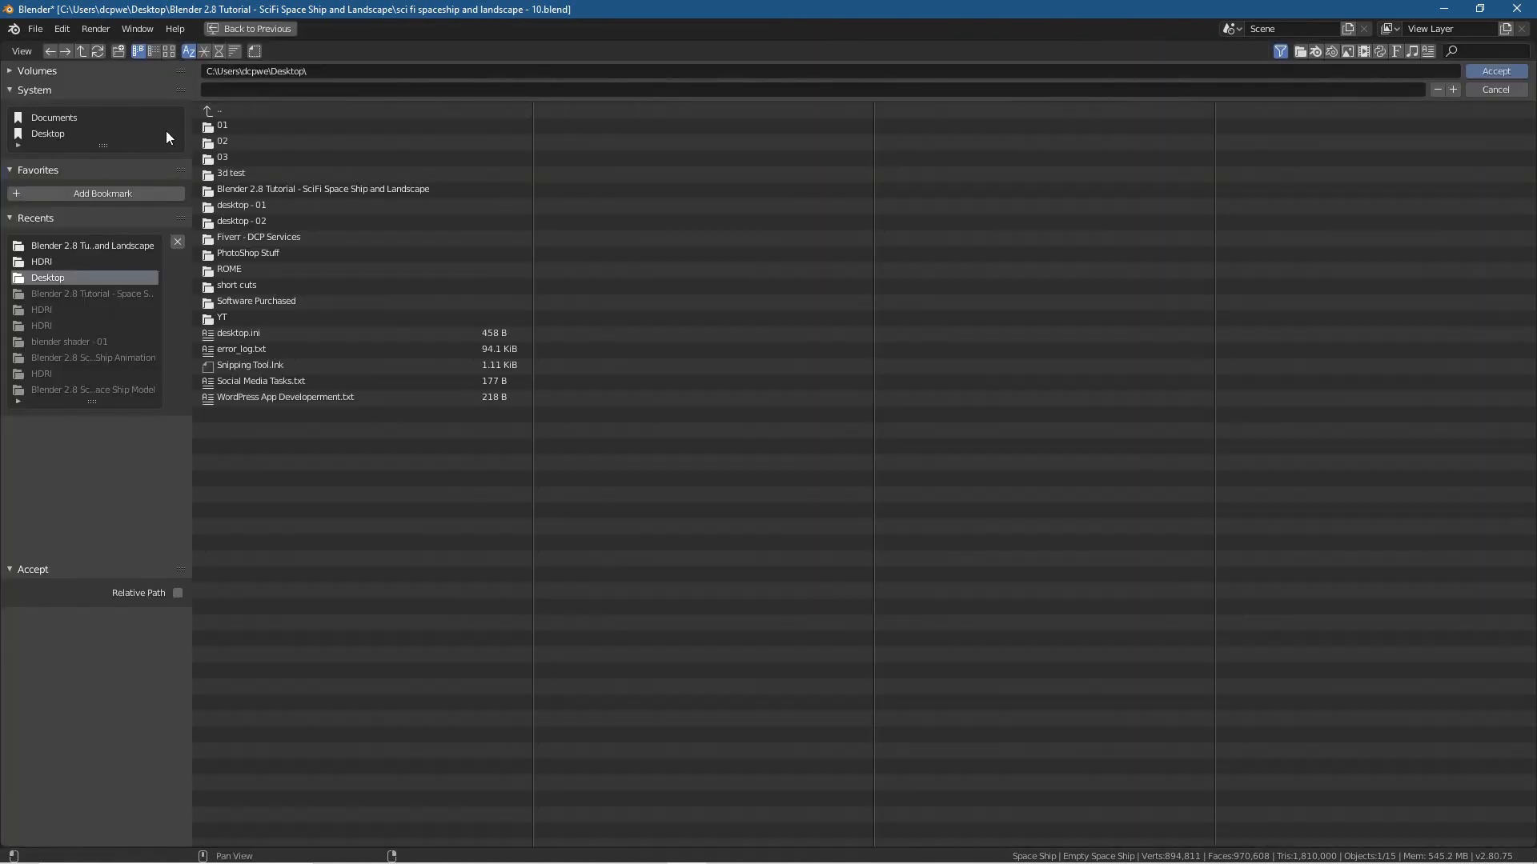
pyautogui.click(276, 192)
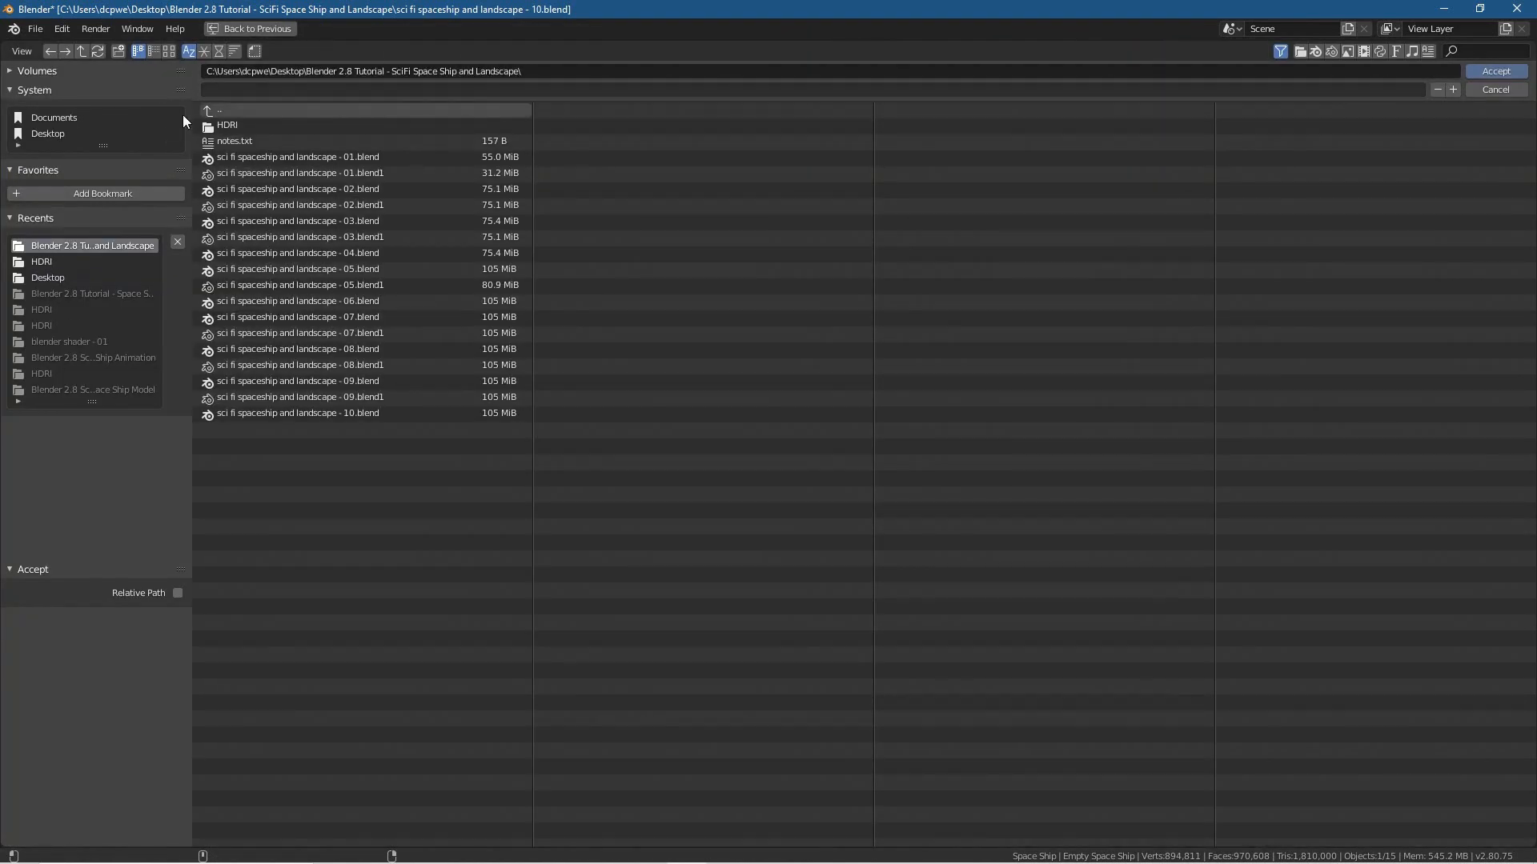
pyautogui.click(1509, 72)
pyautogui.hotkey('ctrl', 's')
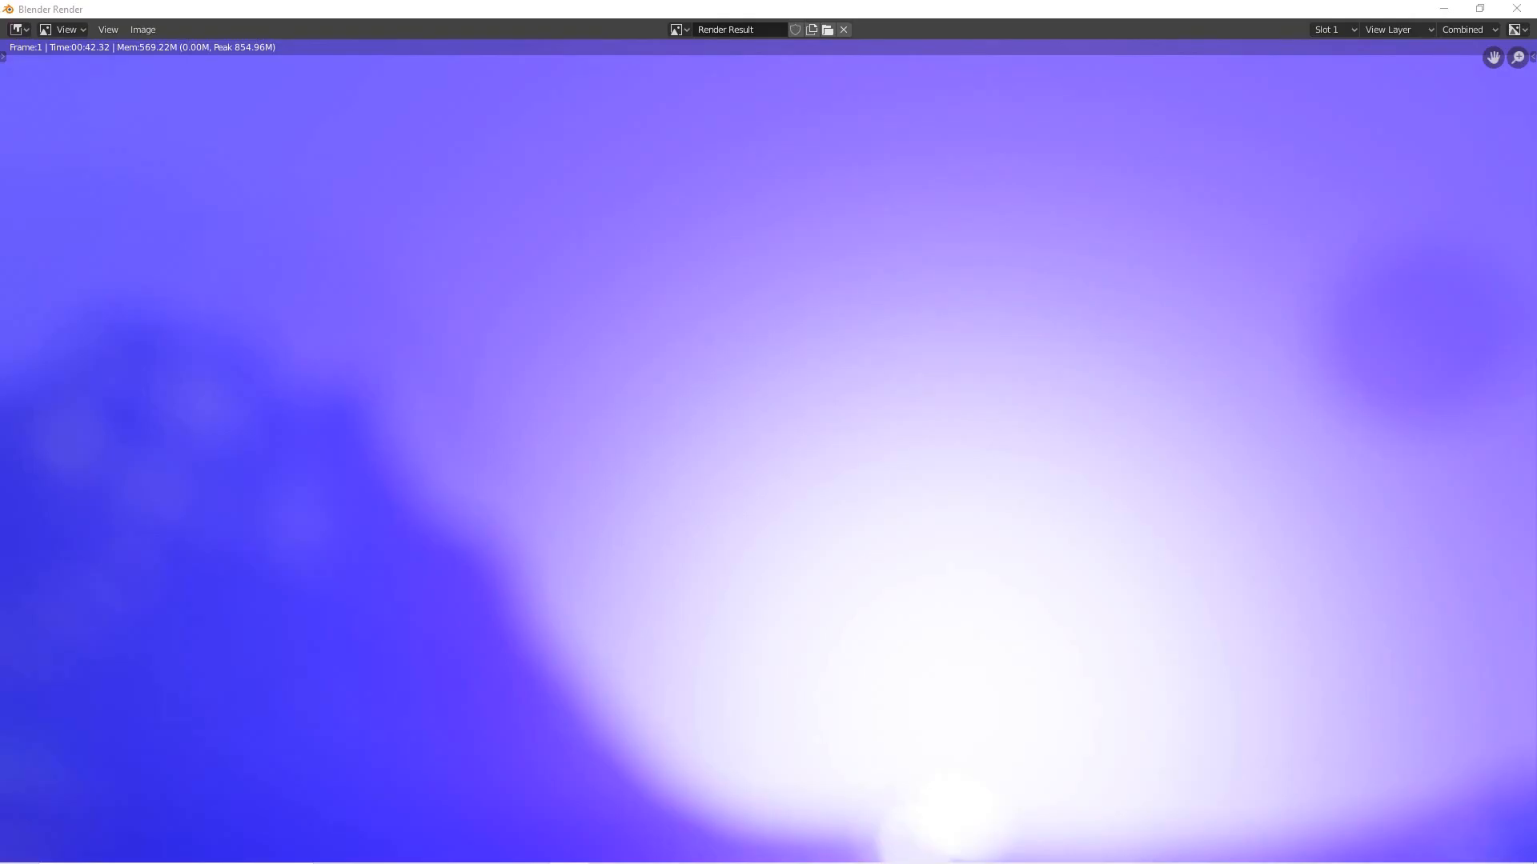
# - Close the render result window and open the rendered video 0001-0300.avi from the tutorial folder on the desktop
pyautogui.click(1515, 8)
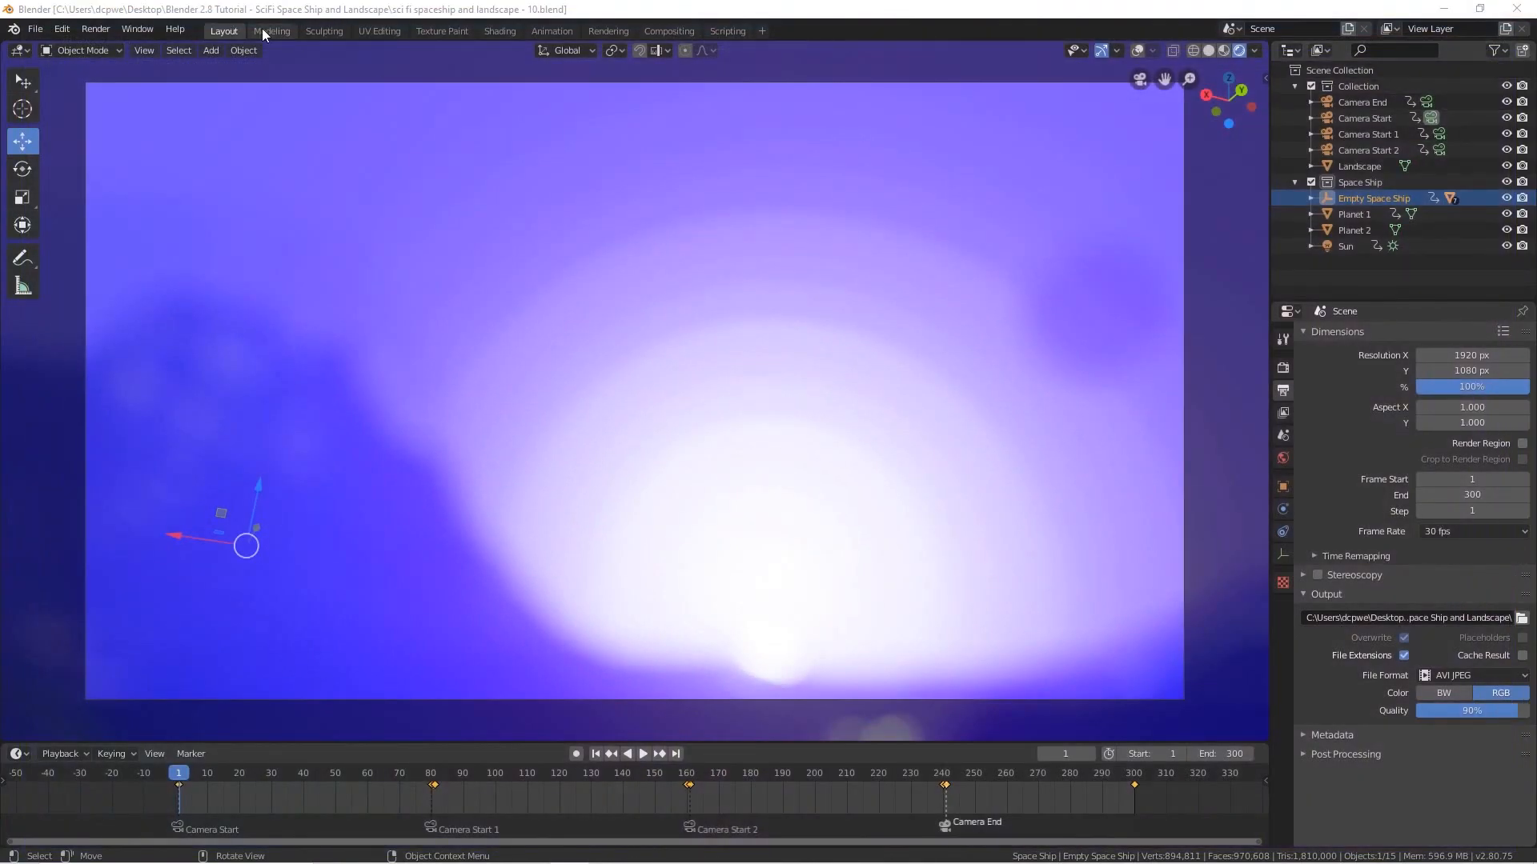
pyautogui.click(62, 30)
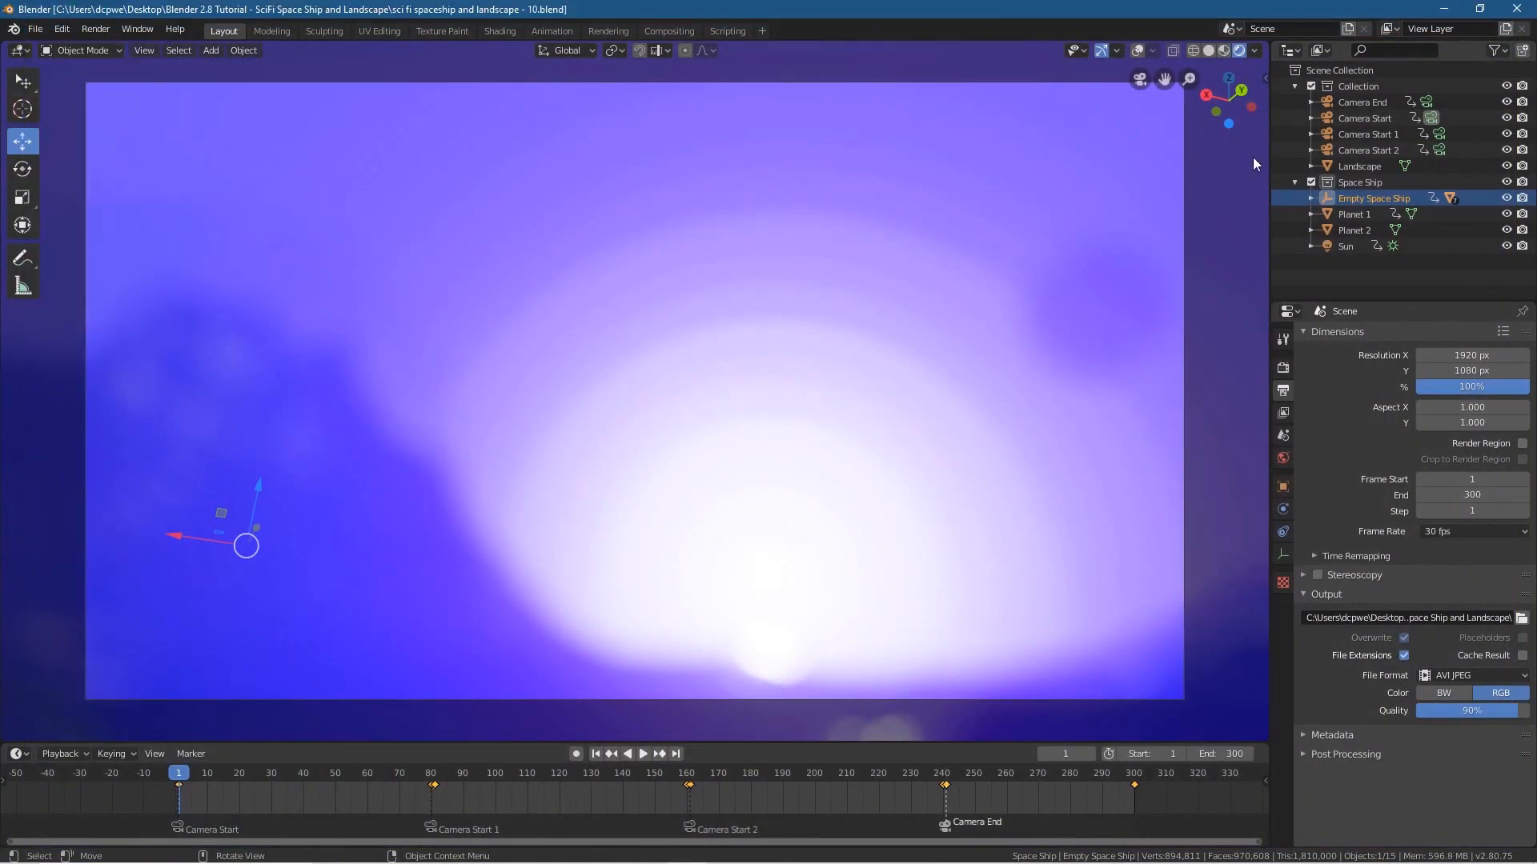
pyautogui.click(1450, 8)
pyautogui.doubleClick(1488, 32)
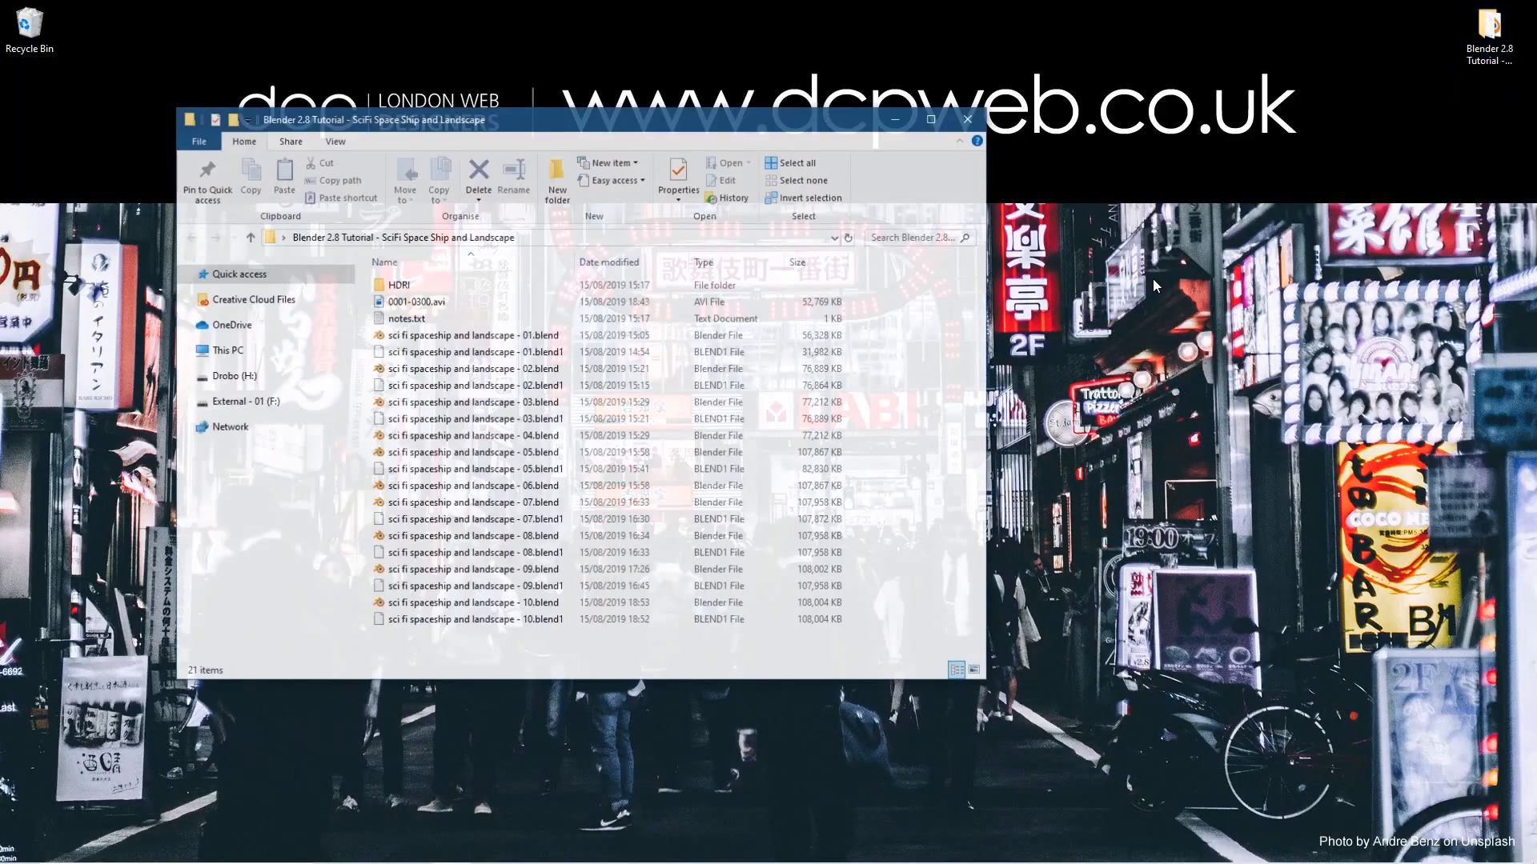
pyautogui.click(424, 304)
pyautogui.doubleClick(424, 303)
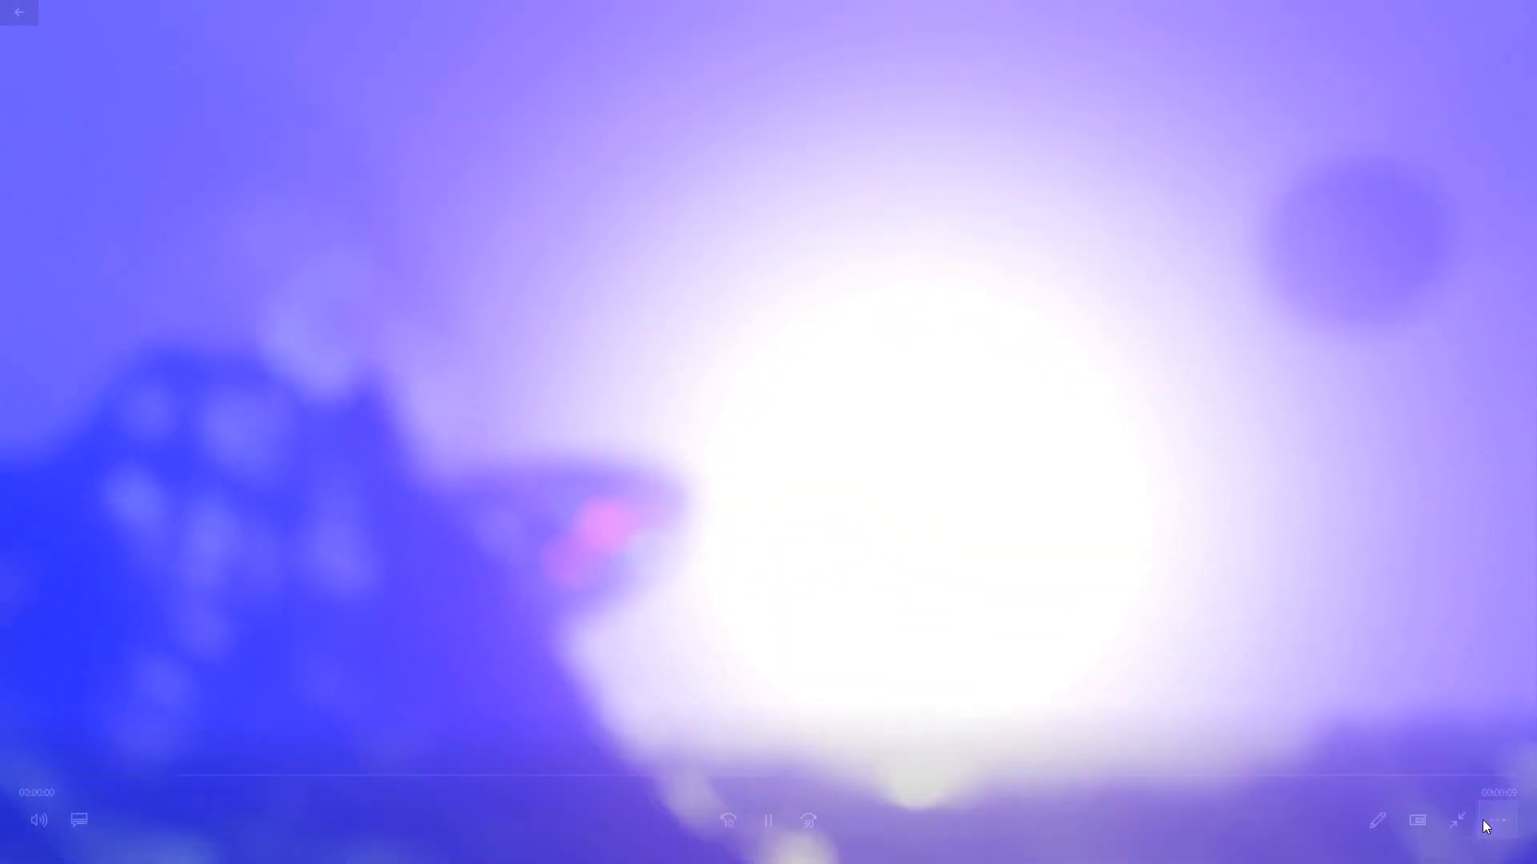
# - Watch the rendered spaceship animation, pause it and scrub to about 2 seconds and about 6 seconds to review the camera shots
pyautogui.click(1495, 821)
pyautogui.click(1495, 742)
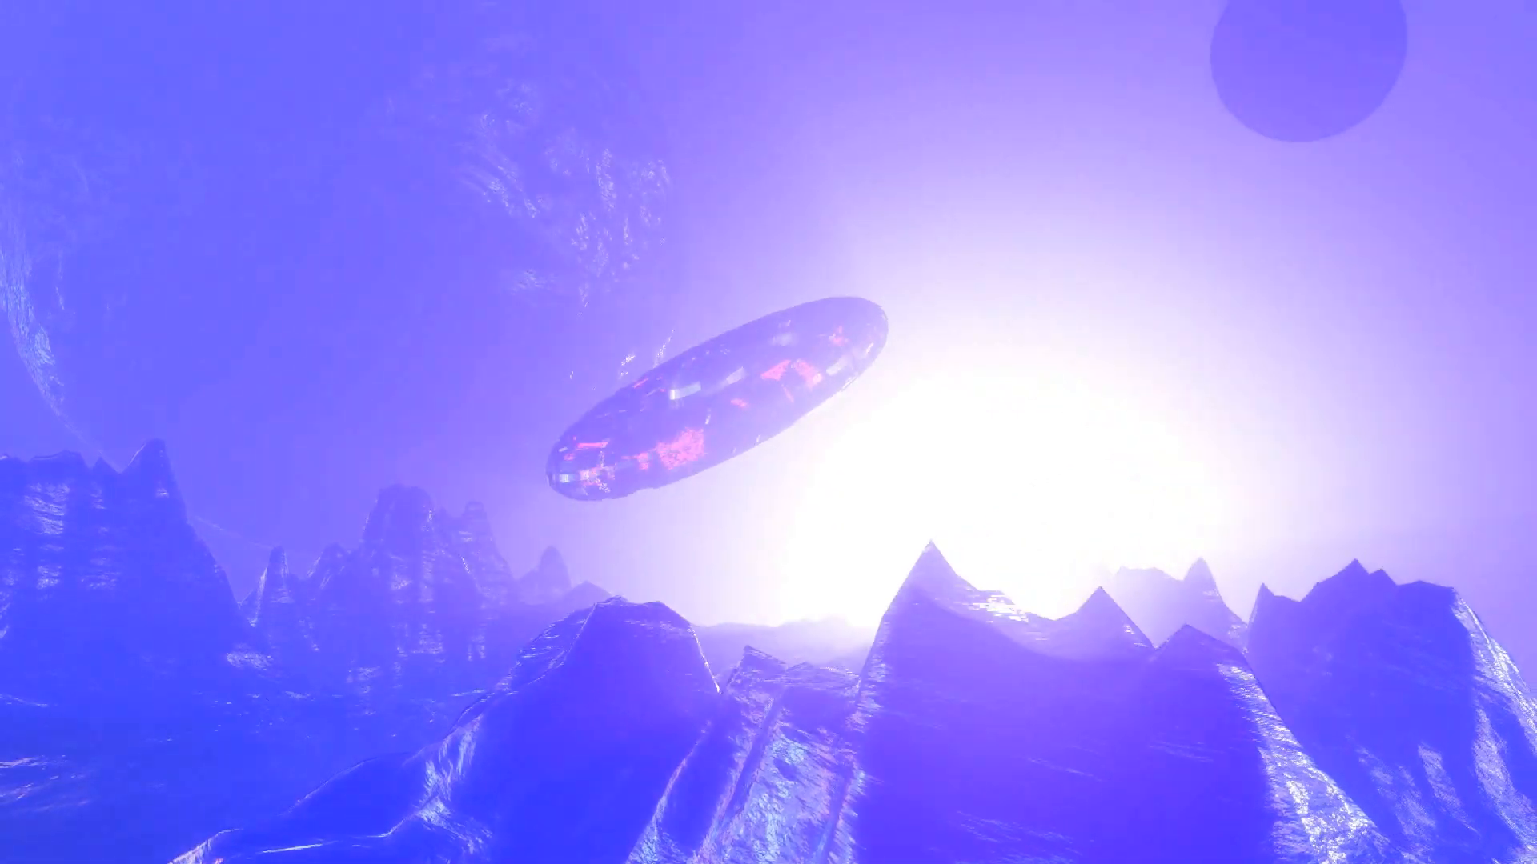
pyautogui.moveTo(1184, 661)
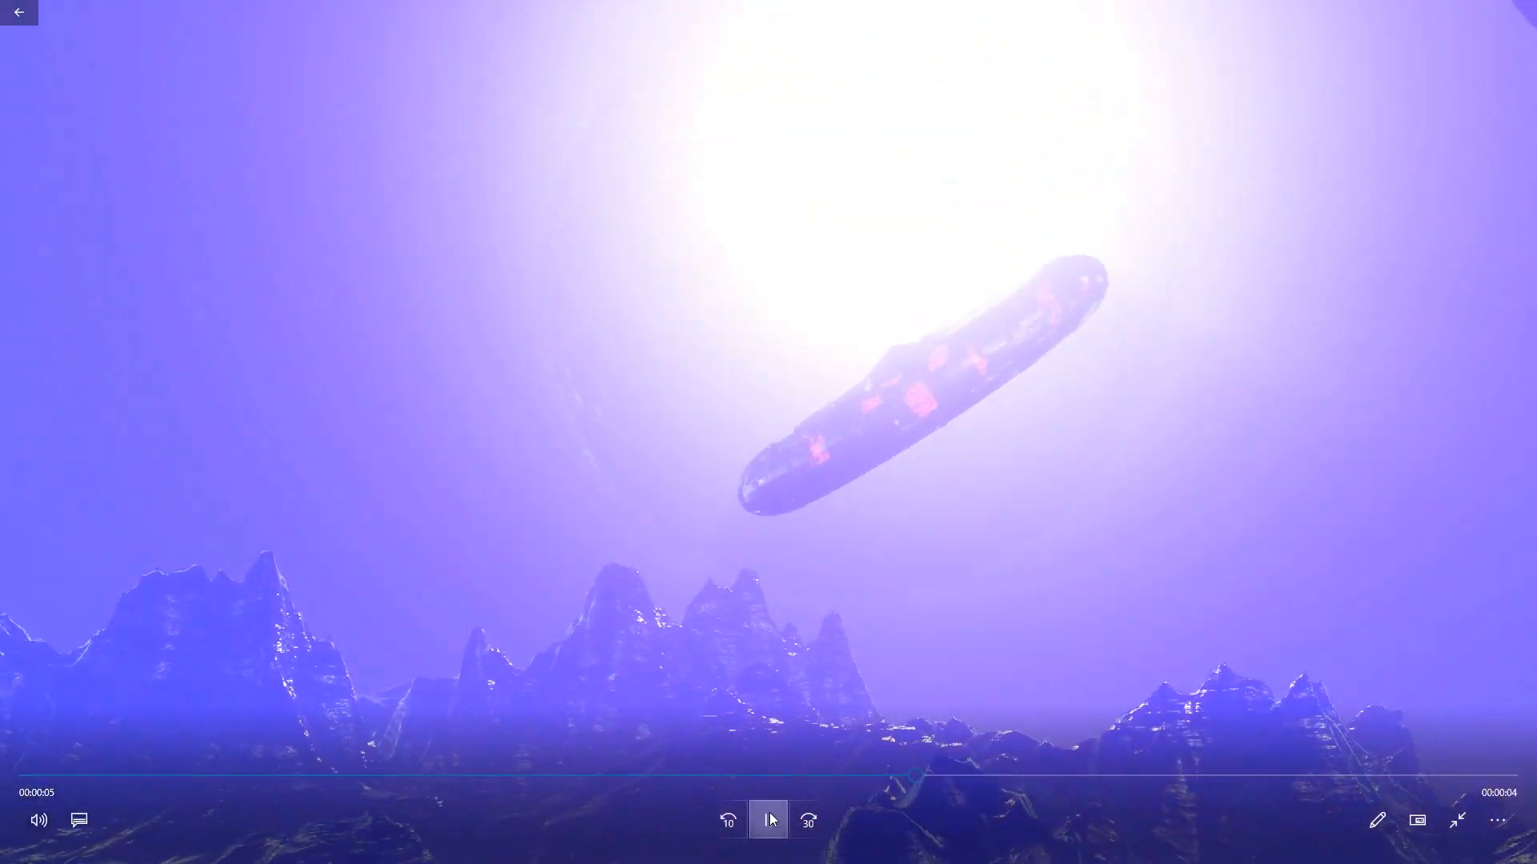
pyautogui.click(769, 820)
pyautogui.moveTo(919, 774); pyautogui.dragTo(420, 775)
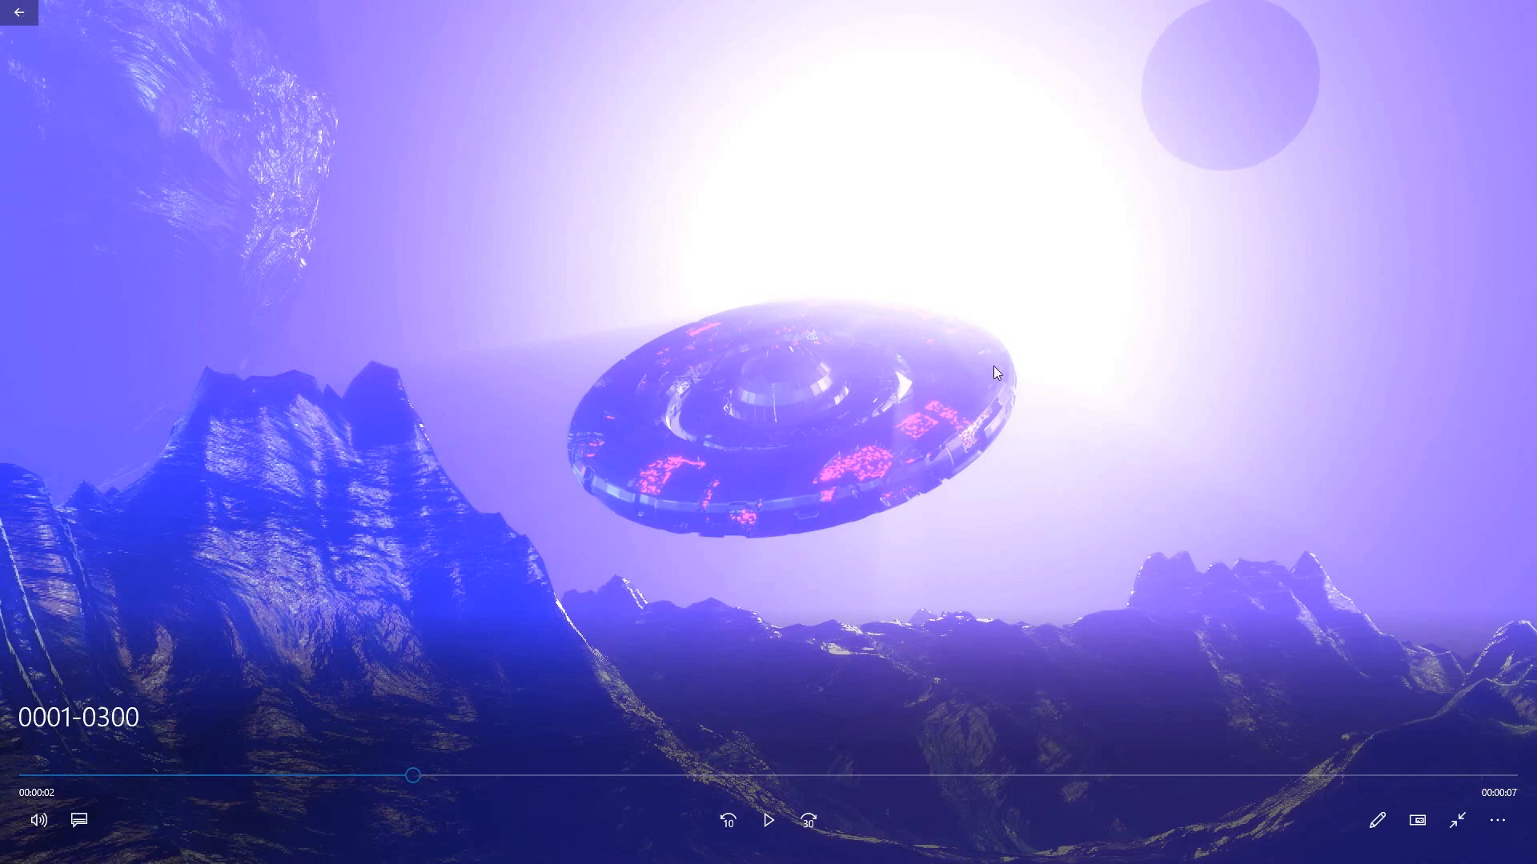
pyautogui.moveTo(418, 776); pyautogui.dragTo(428, 776)
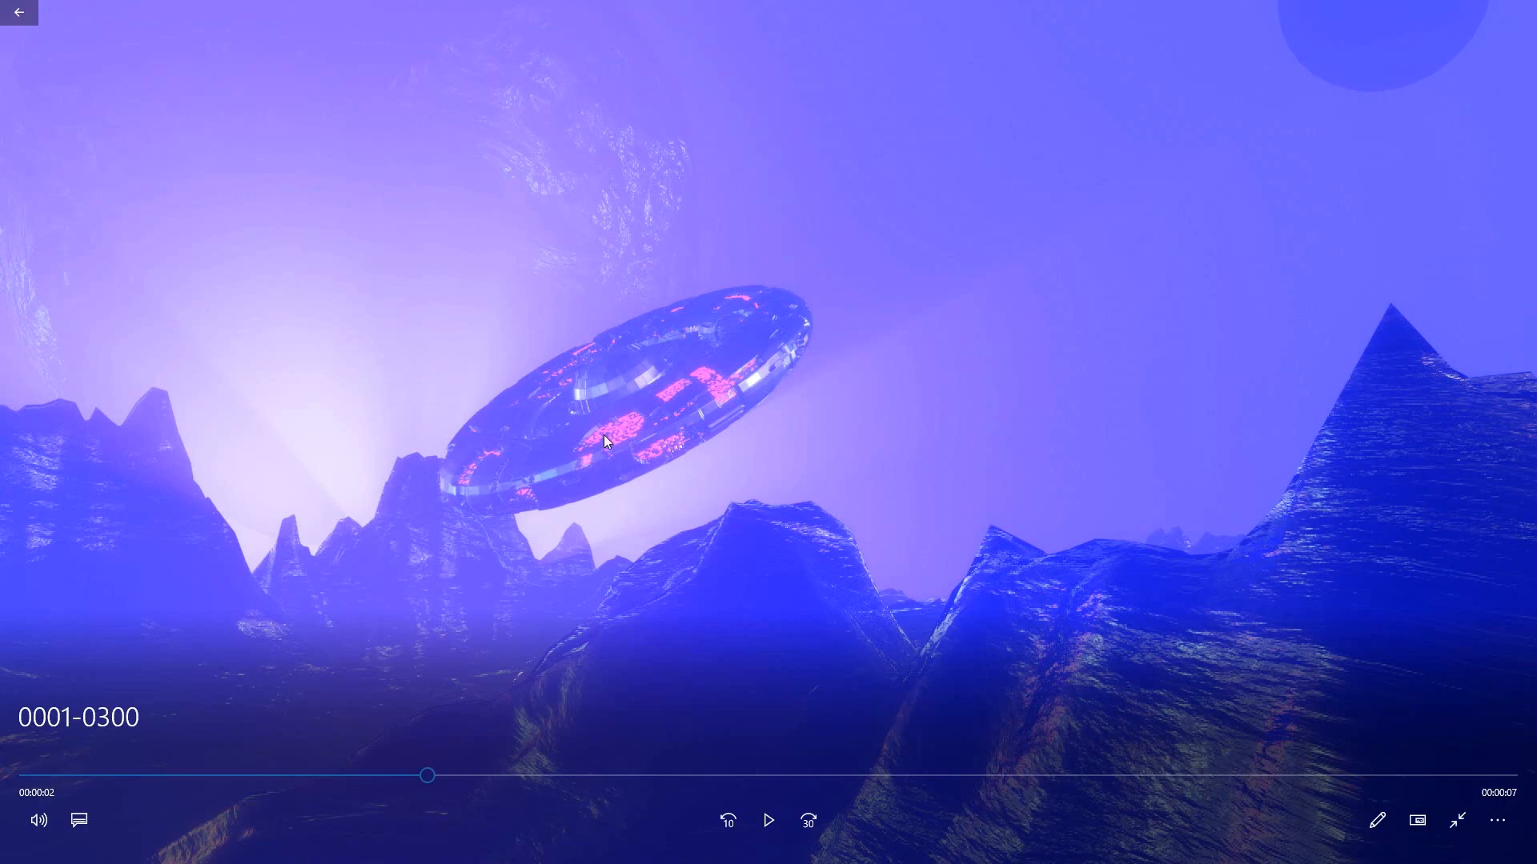
pyautogui.moveTo(421, 780); pyautogui.dragTo(957, 812)
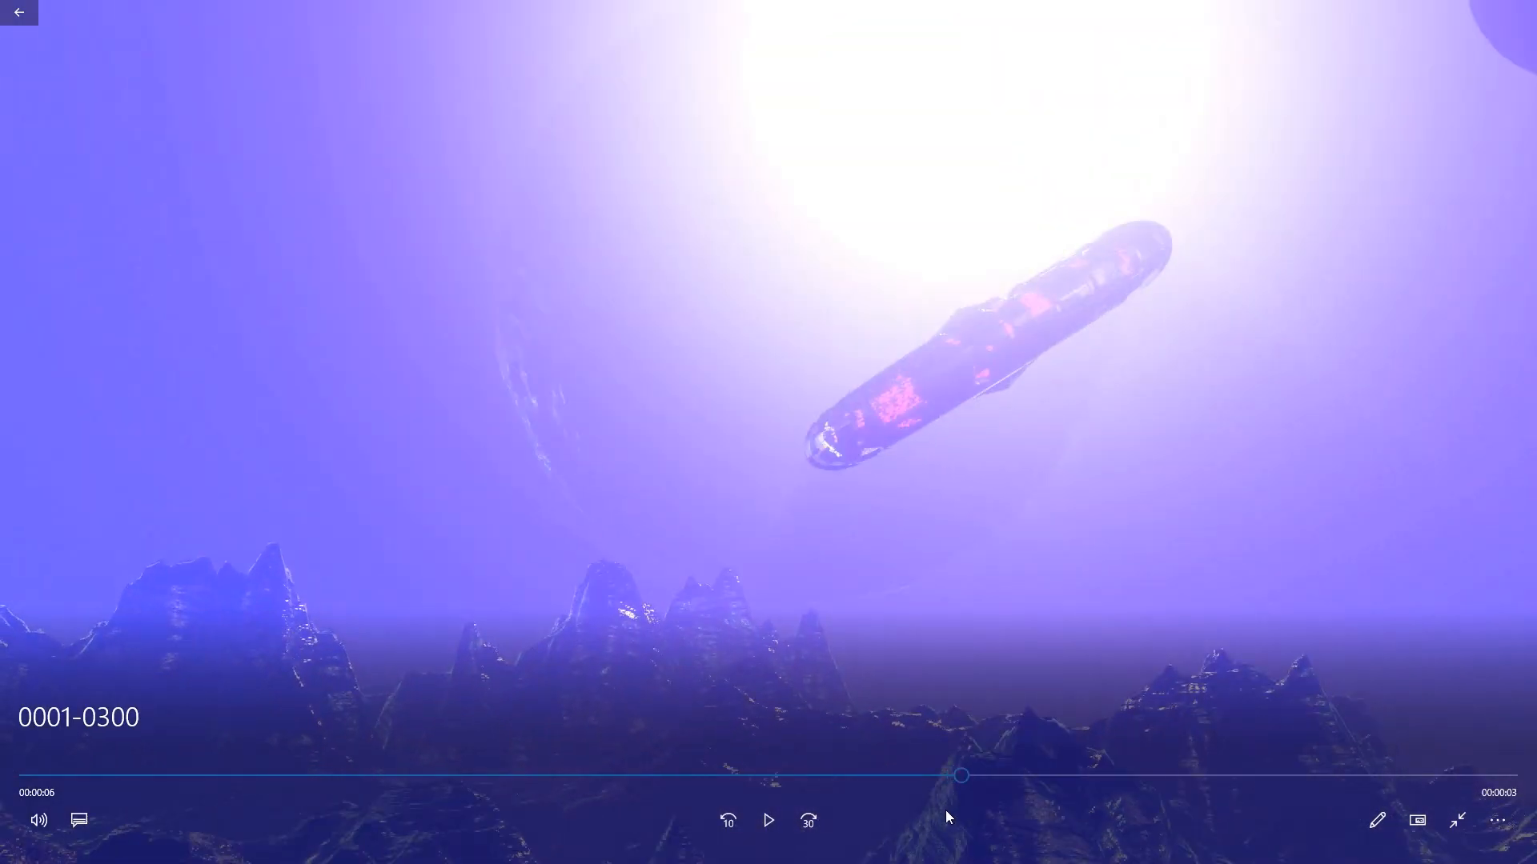